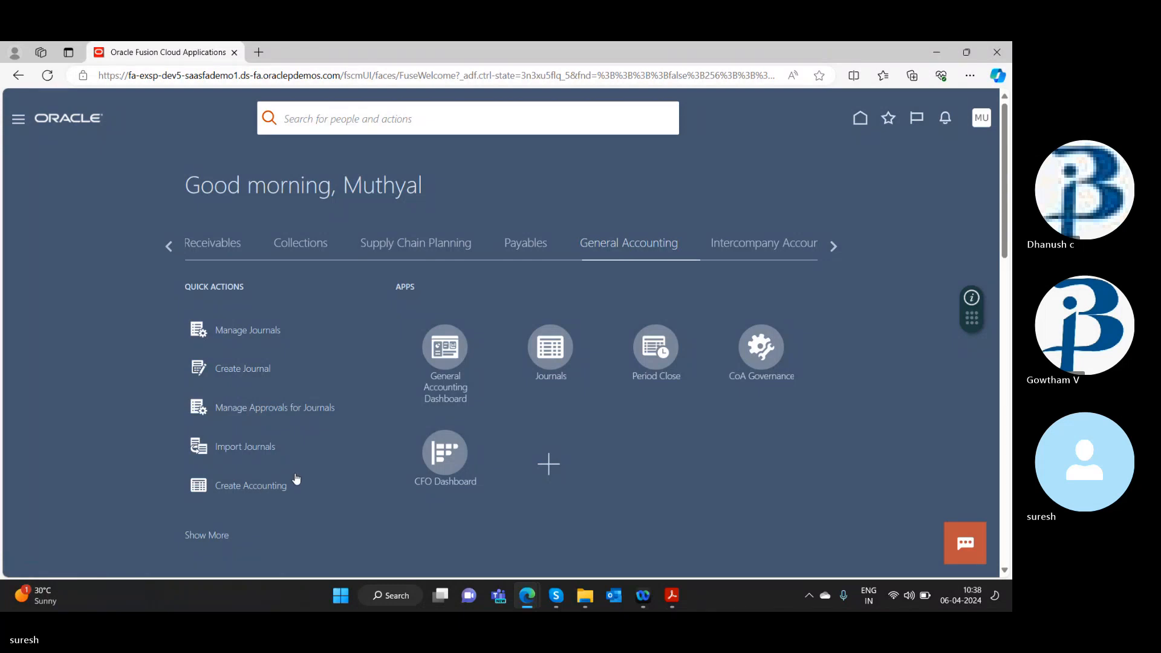
Step: Check the practice guide PDF for the navigation to Period Close, then return to the Oracle home page
{"action": "key", "text": "alt+Tab"}
{"action": "key", "text": "alt+Tab"}
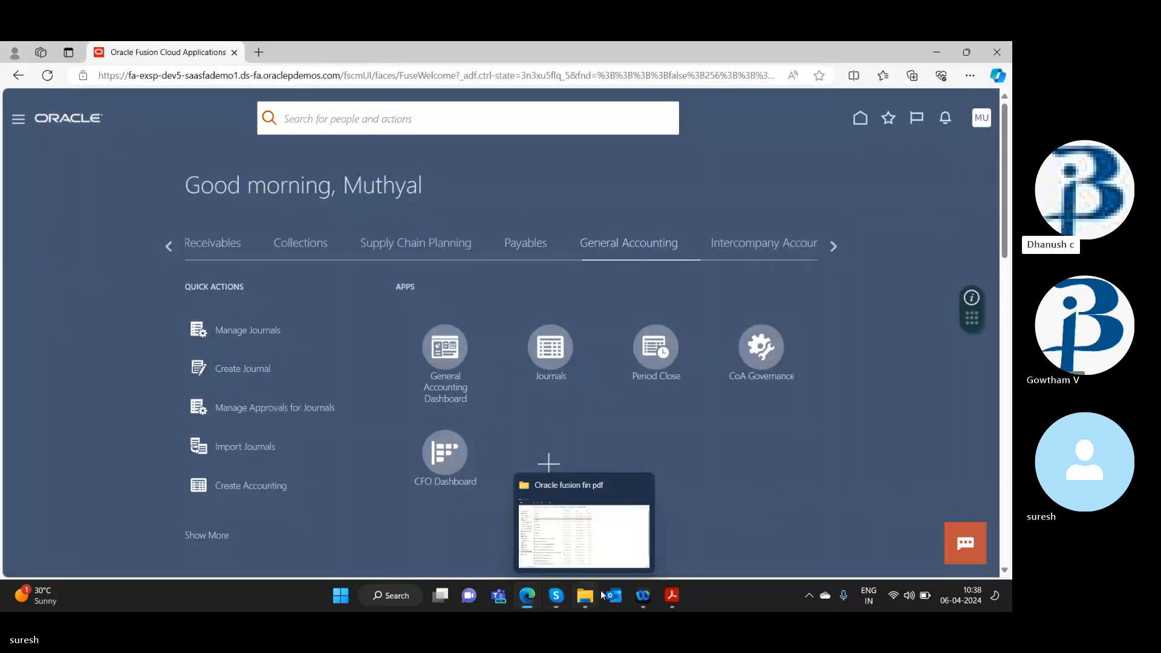
{"action": "left_click", "coordinate": [672, 596]}
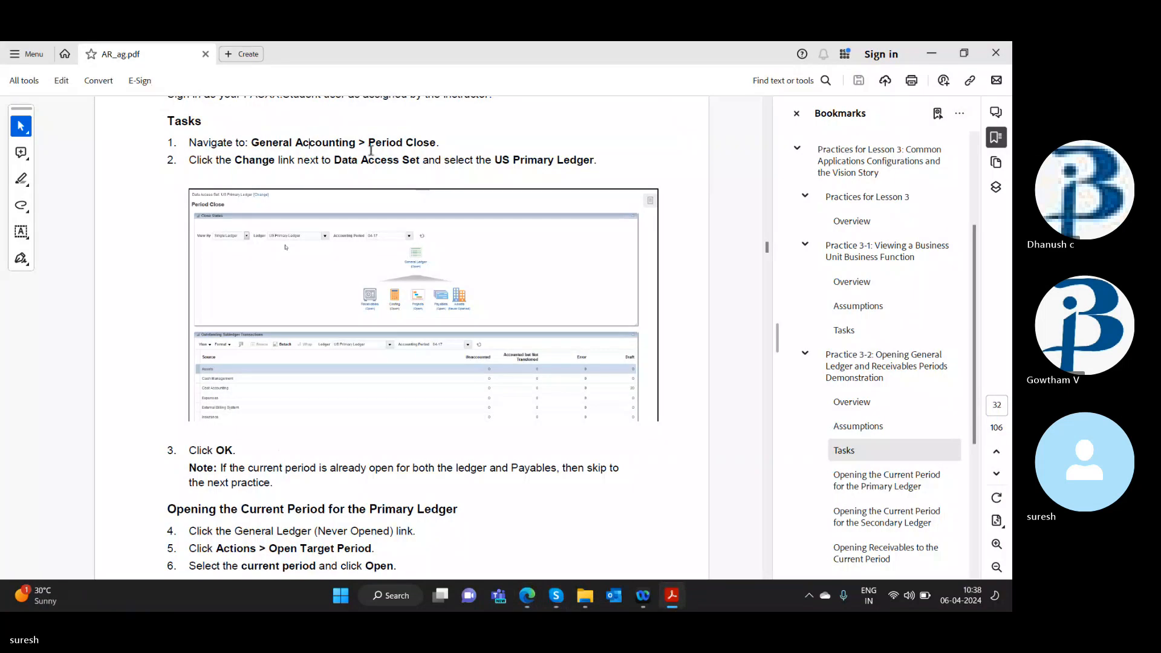
{"action": "key", "text": "alt+Tab"}
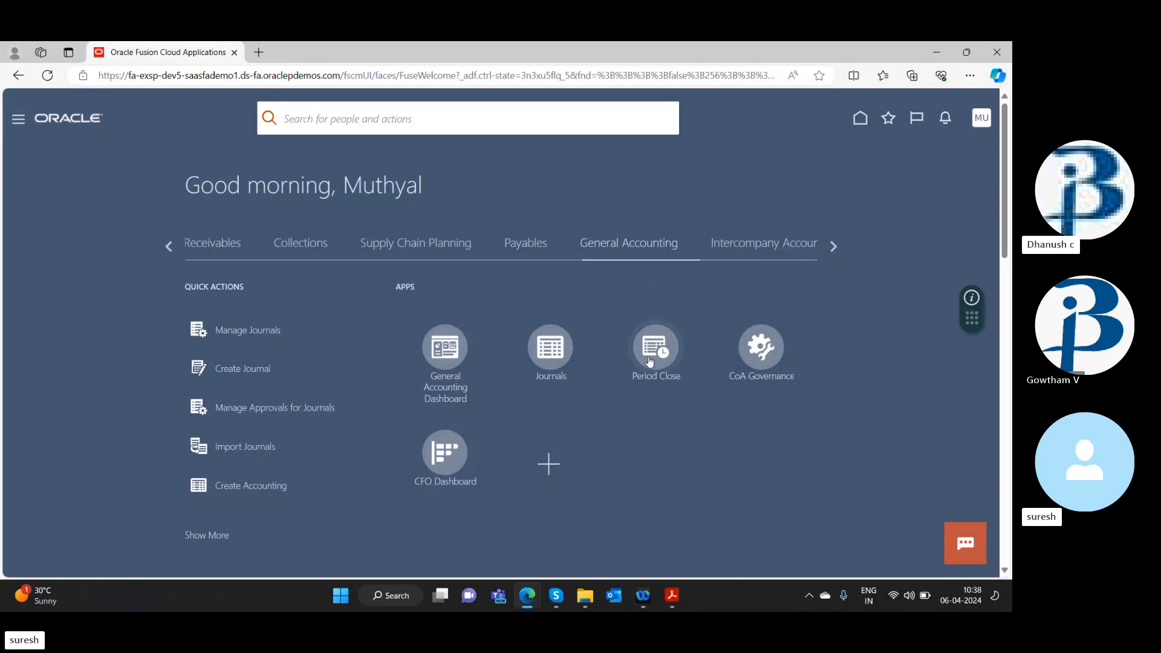
Step: Add Quotes and Orders and Competitors to the displayed Sales apps and save the selection
{"action": "left_click", "coordinate": [549, 464]}
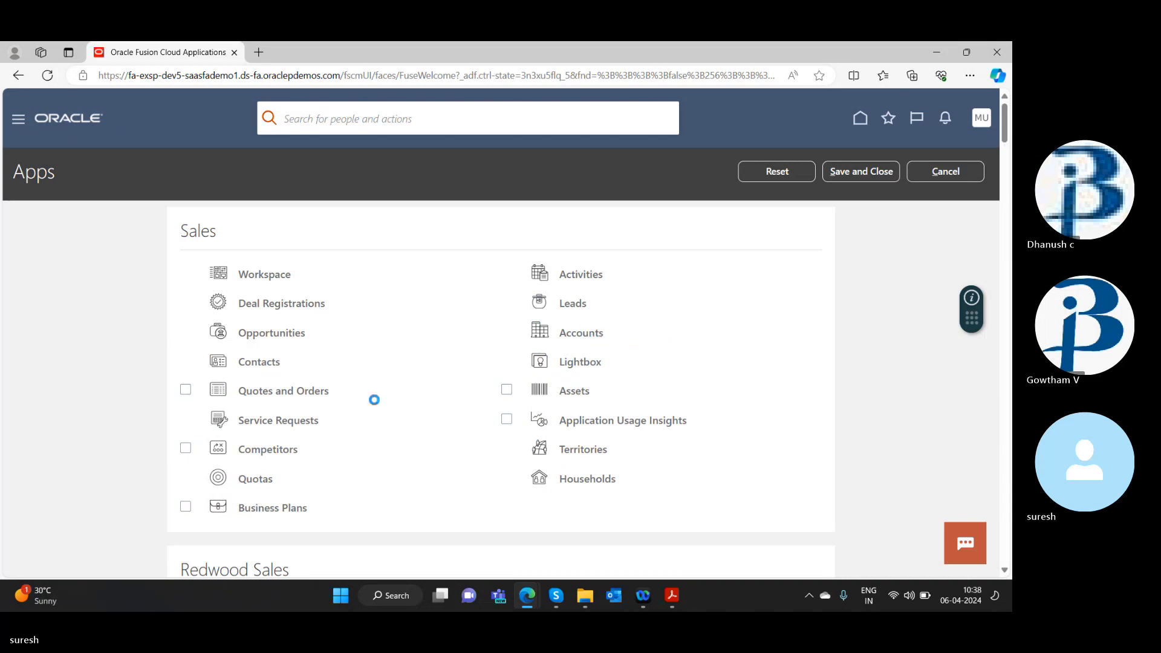
{"action": "scroll", "coordinate": [376, 402], "scroll_direction": "down", "scroll_amount": 5}
{"action": "scroll", "coordinate": [403, 367], "scroll_direction": "down", "scroll_amount": 4}
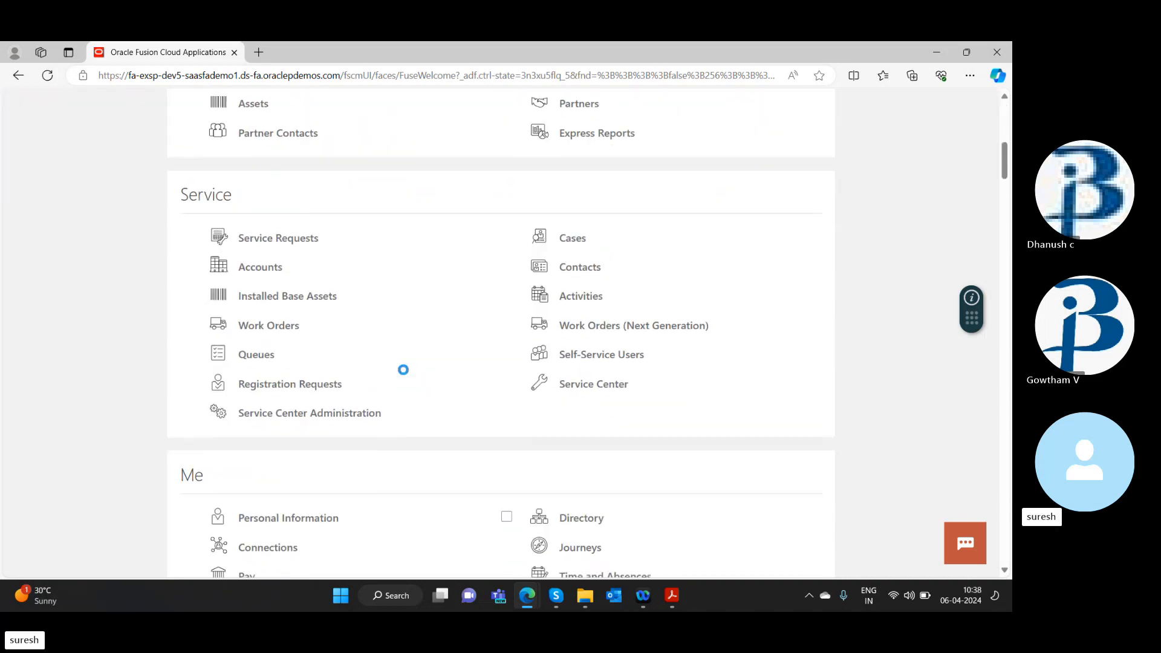
{"action": "scroll", "coordinate": [403, 370], "scroll_direction": "down", "scroll_amount": 5}
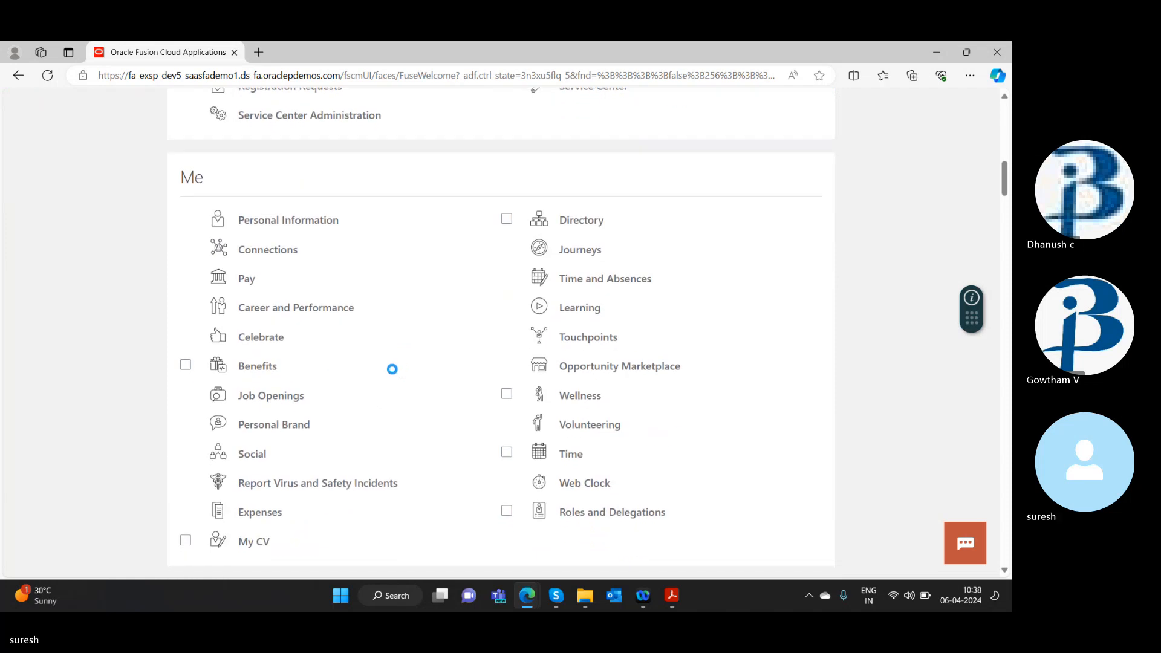
{"action": "scroll", "coordinate": [393, 372], "scroll_direction": "up", "scroll_amount": 9}
{"action": "scroll", "coordinate": [394, 373], "scroll_direction": "up", "scroll_amount": 3}
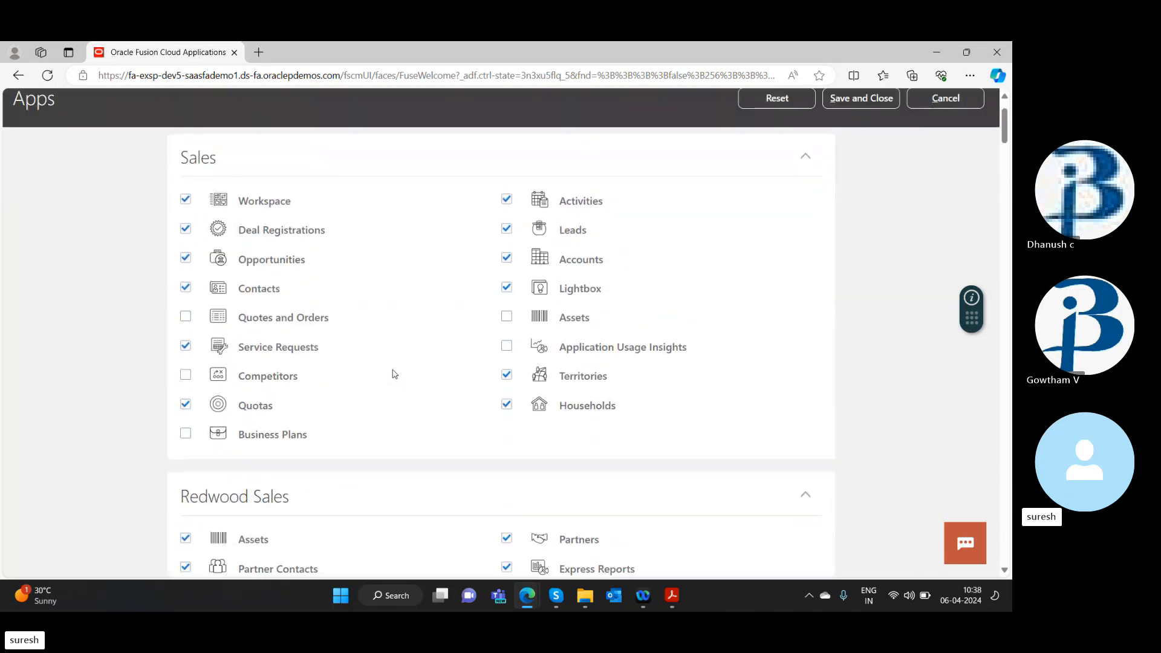
{"action": "left_click", "coordinate": [191, 317]}
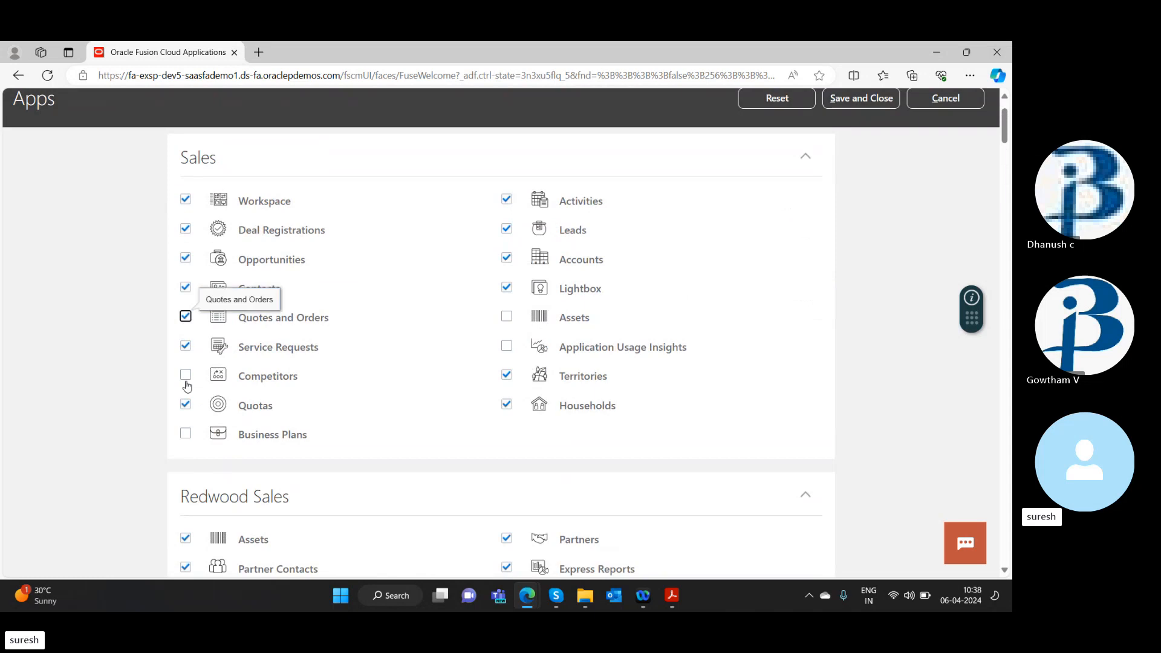
{"action": "left_click", "coordinate": [187, 378]}
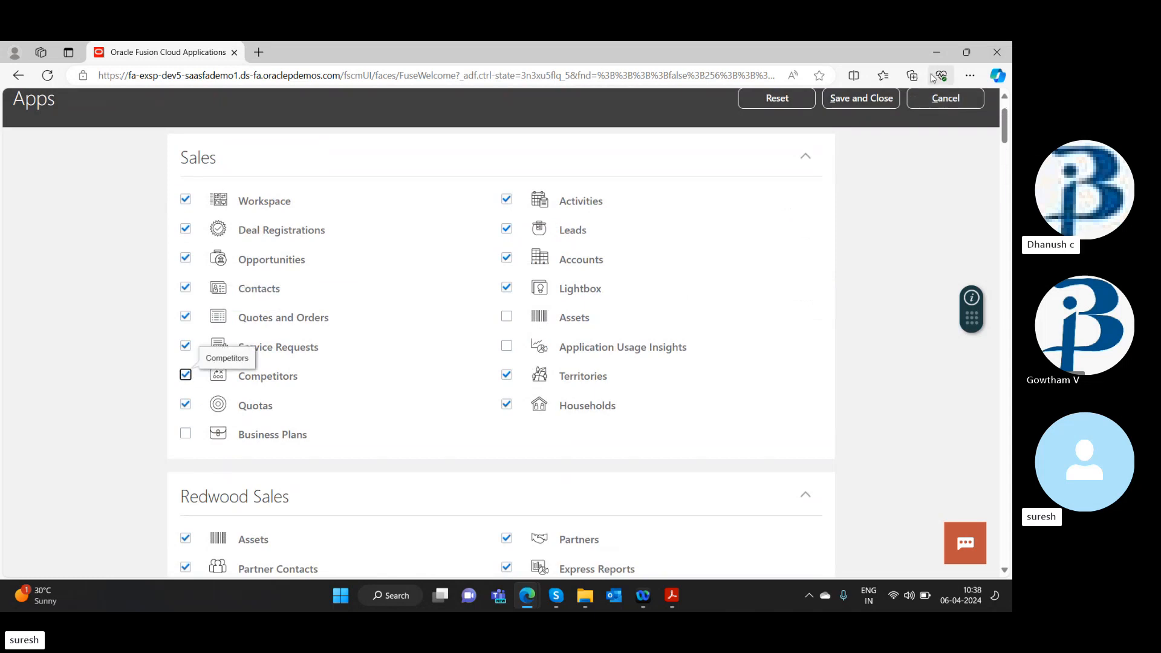
{"action": "left_click", "coordinate": [847, 99]}
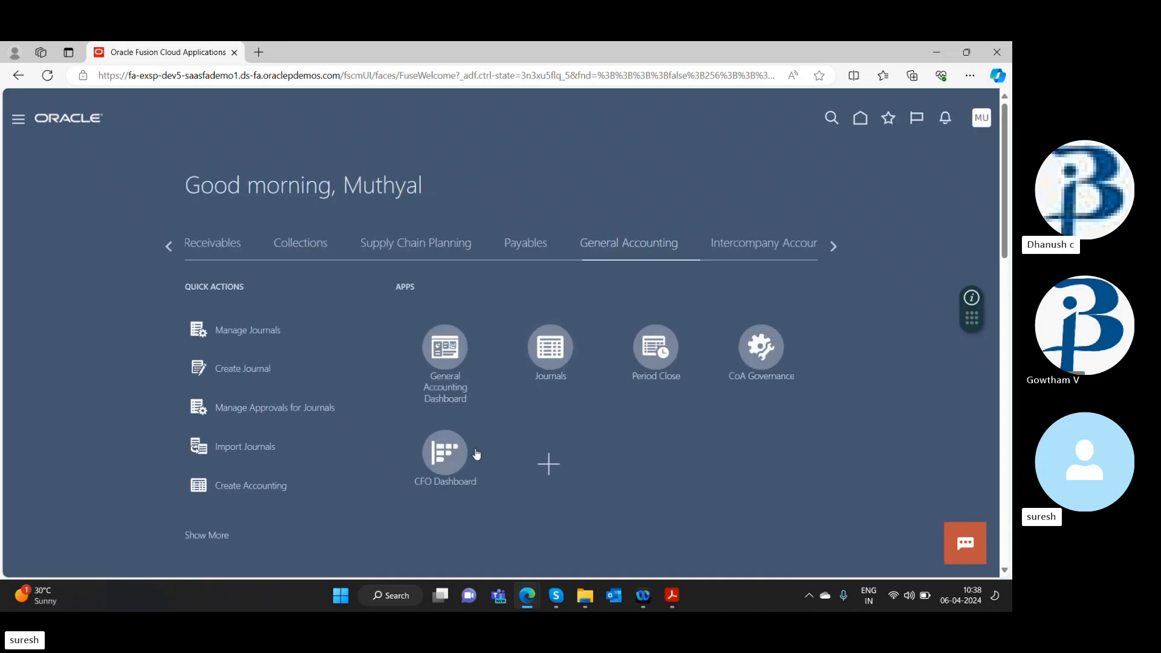
Step: Open Period Close from General Accounting, accept the data access set dialog, and check the Close Status ledger choices
{"action": "left_click", "coordinate": [656, 351]}
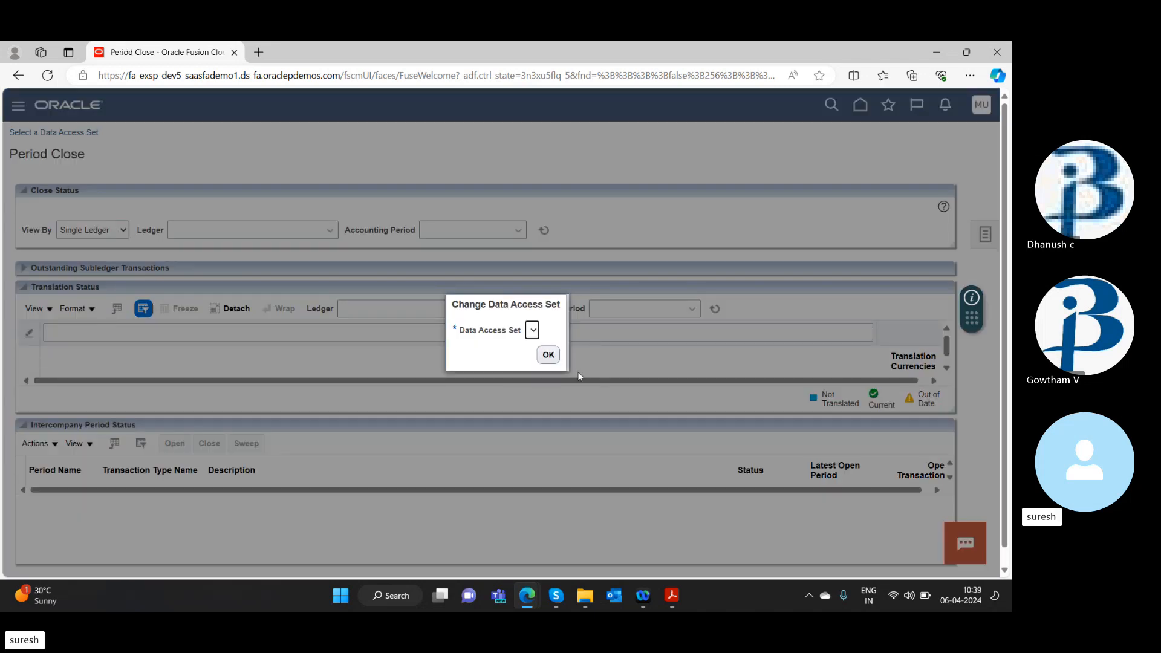
{"action": "left_click", "coordinate": [549, 355]}
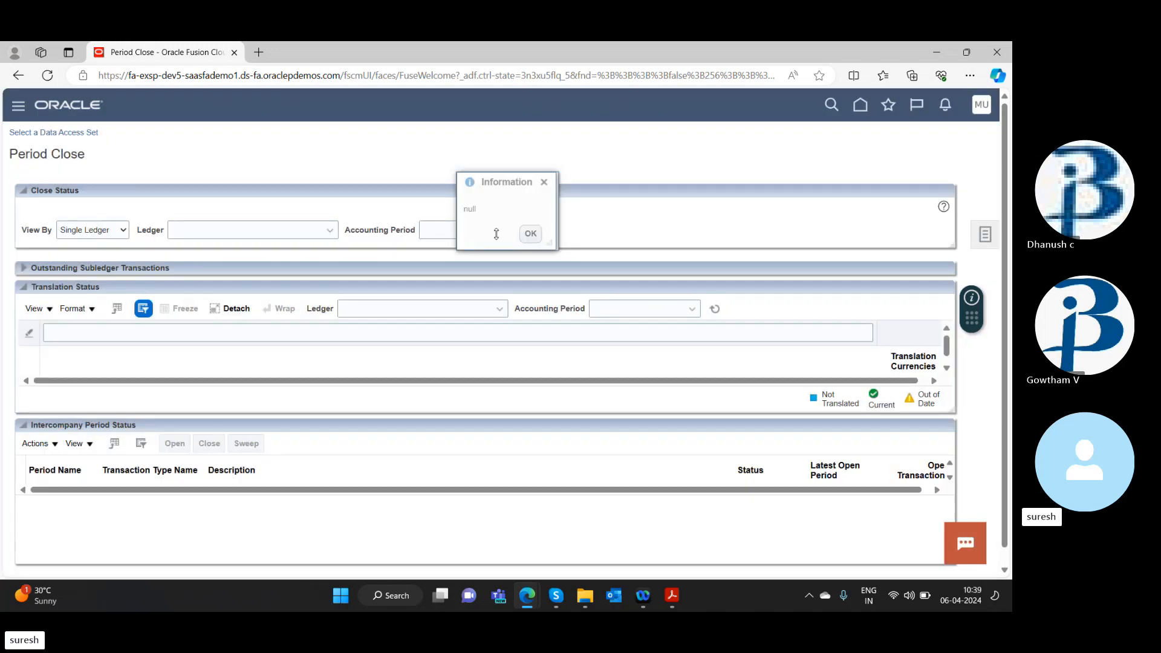
{"action": "left_click", "coordinate": [530, 233]}
{"action": "left_click", "coordinate": [314, 230]}
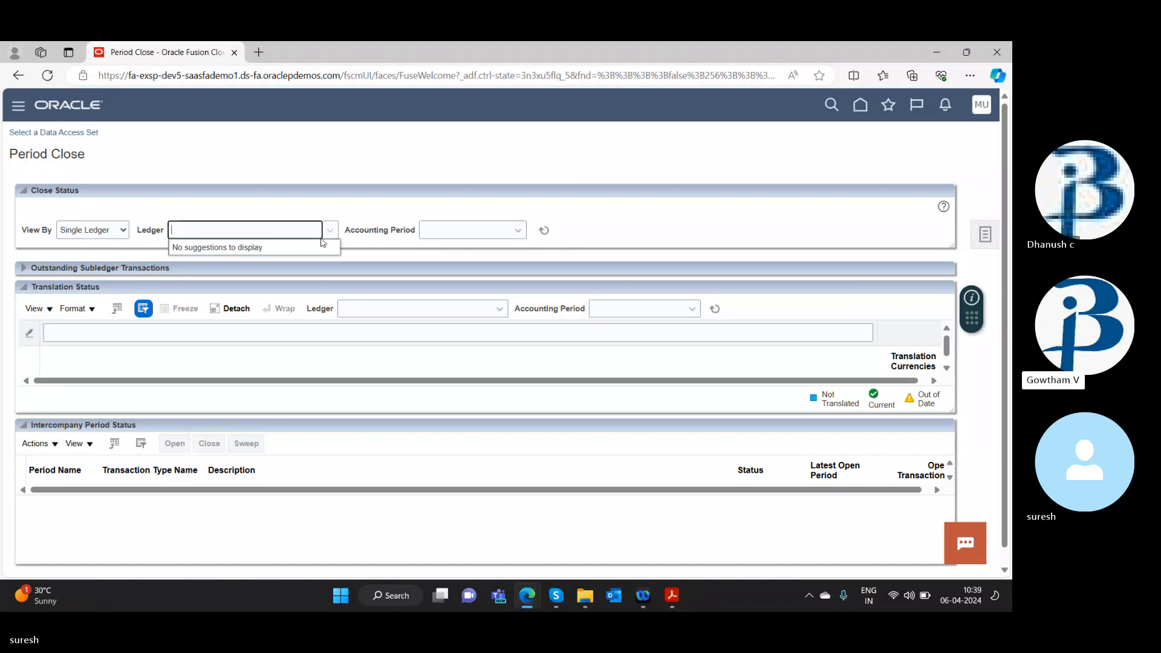
{"action": "left_click", "coordinate": [285, 206]}
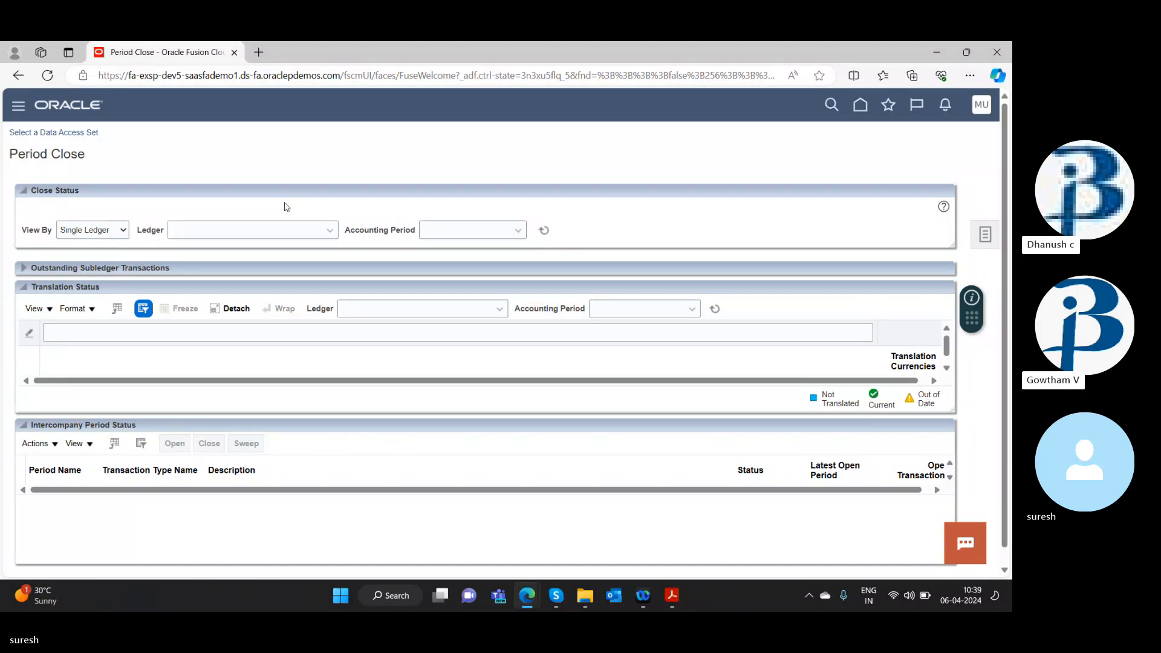
Step: Switch the Close Status view to Ledger Set and back to Single Ledger
{"action": "left_click", "coordinate": [99, 235]}
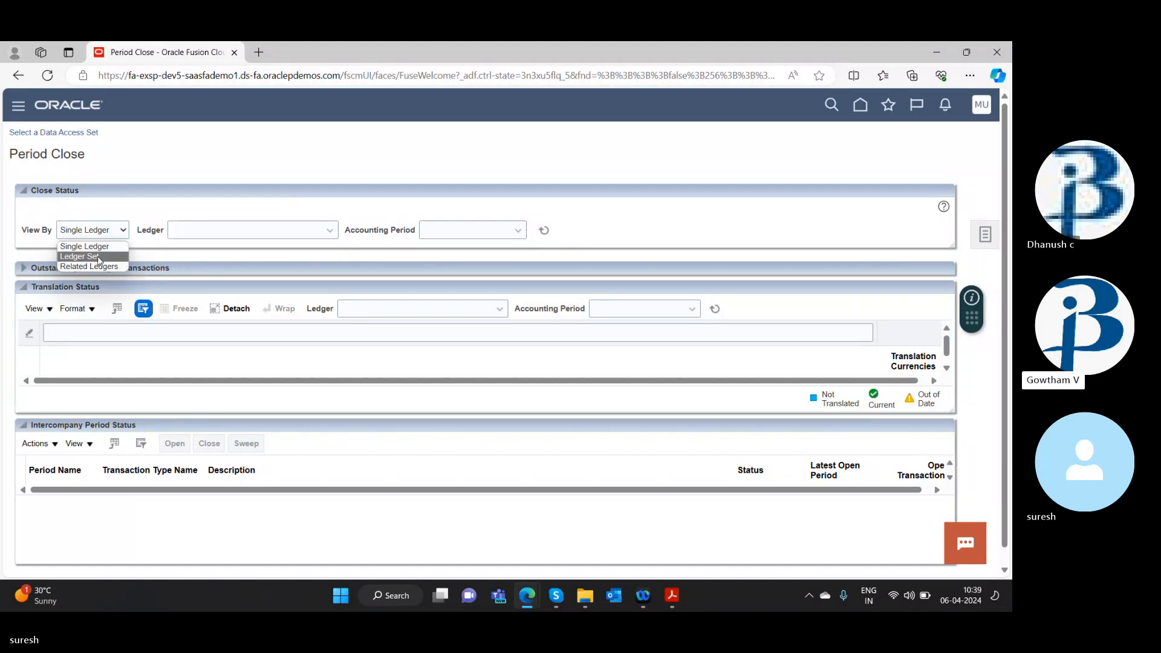
{"action": "left_click", "coordinate": [88, 257]}
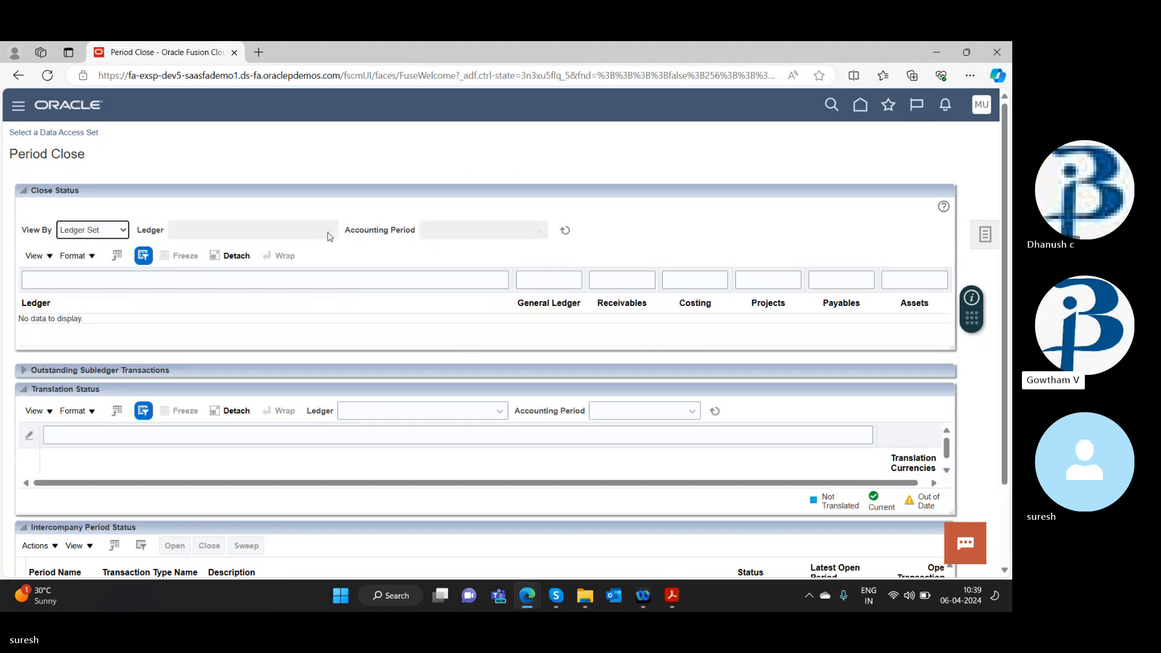
{"action": "left_click", "coordinate": [96, 231]}
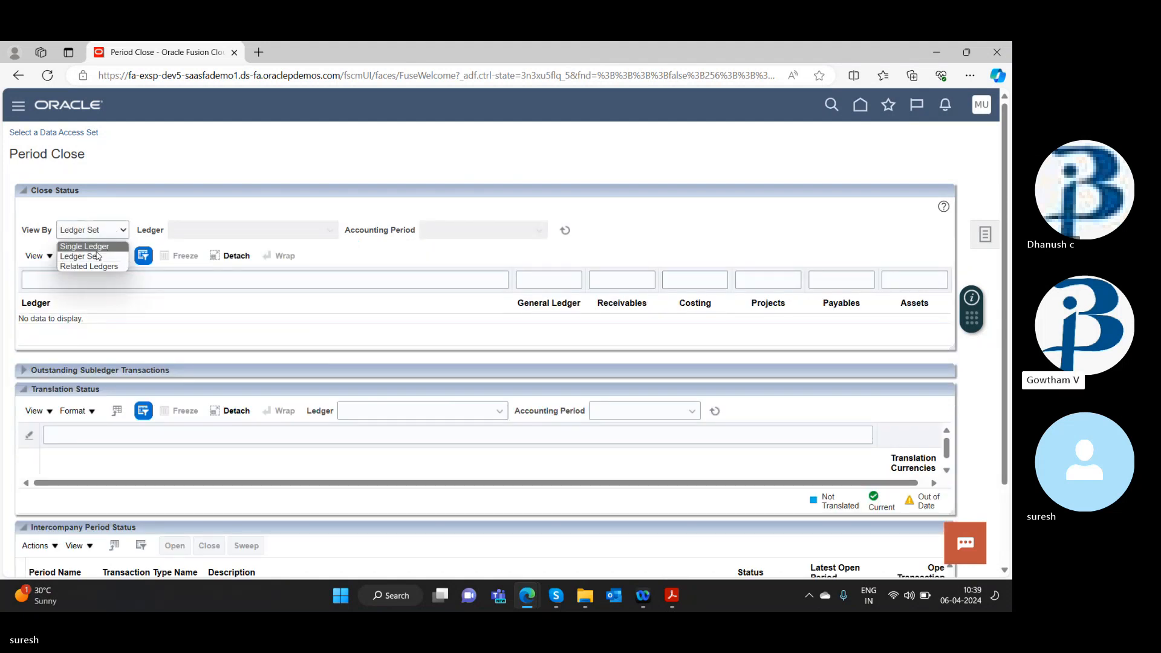
{"action": "left_click", "coordinate": [96, 248]}
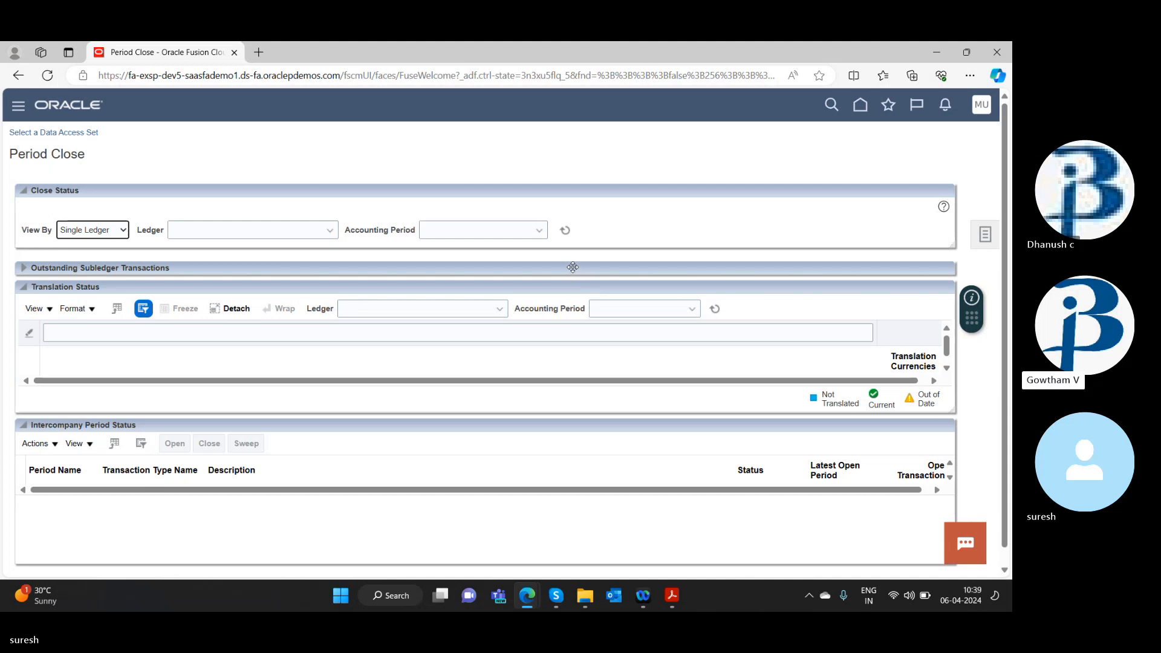
Step: Try to select a data access set for Period Close
{"action": "left_click", "coordinate": [73, 135]}
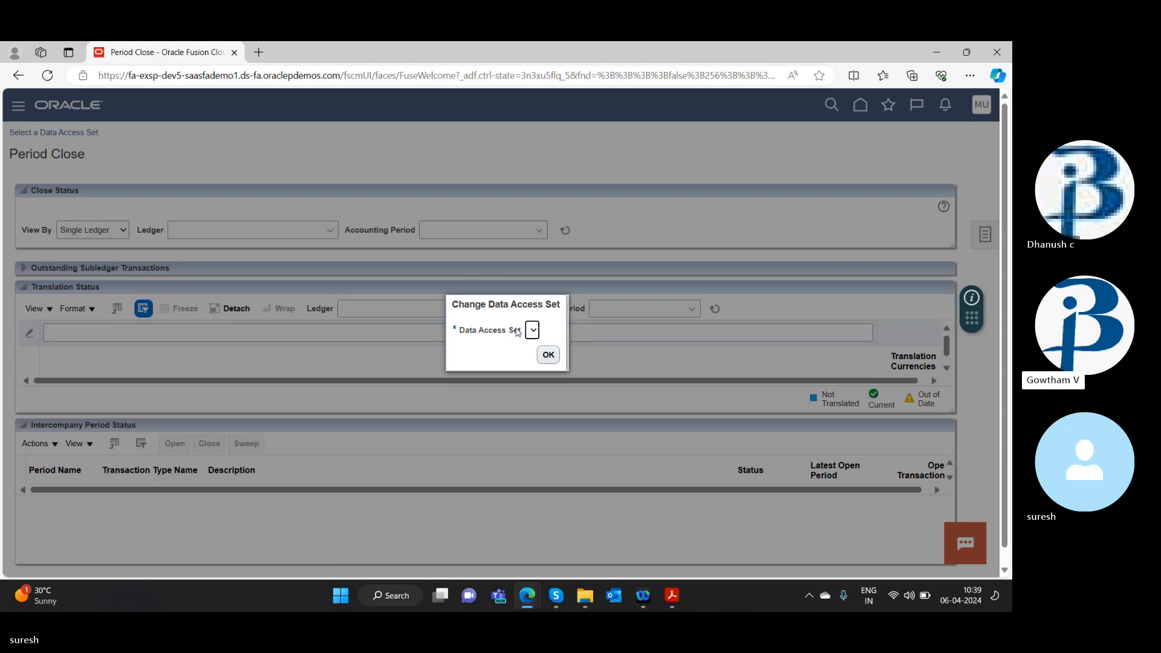
{"action": "left_click", "coordinate": [533, 331]}
{"action": "left_click", "coordinate": [548, 355]}
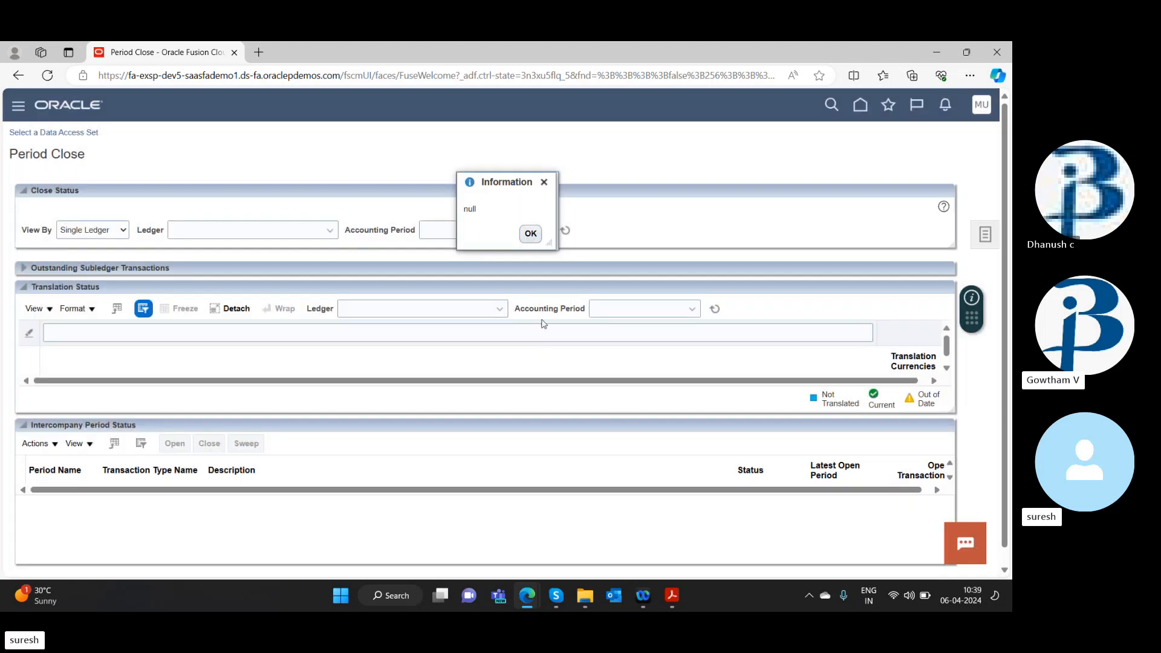
{"action": "left_click", "coordinate": [531, 234]}
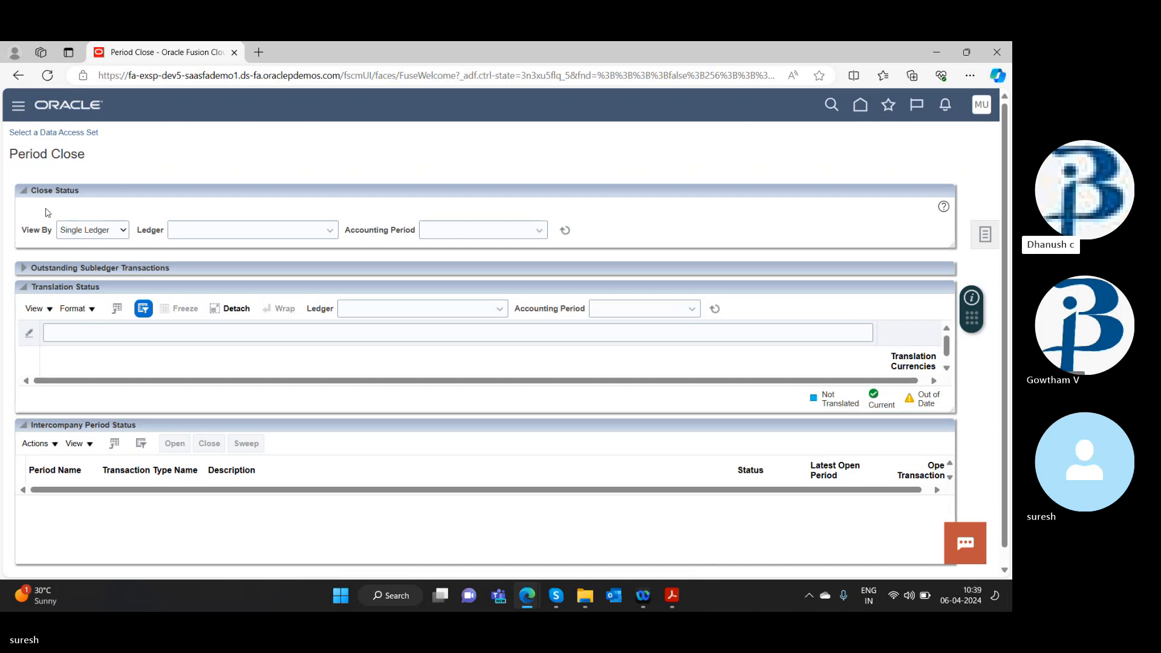
Step: Open the task search page in Setup and Maintenance
{"action": "left_click", "coordinate": [984, 105]}
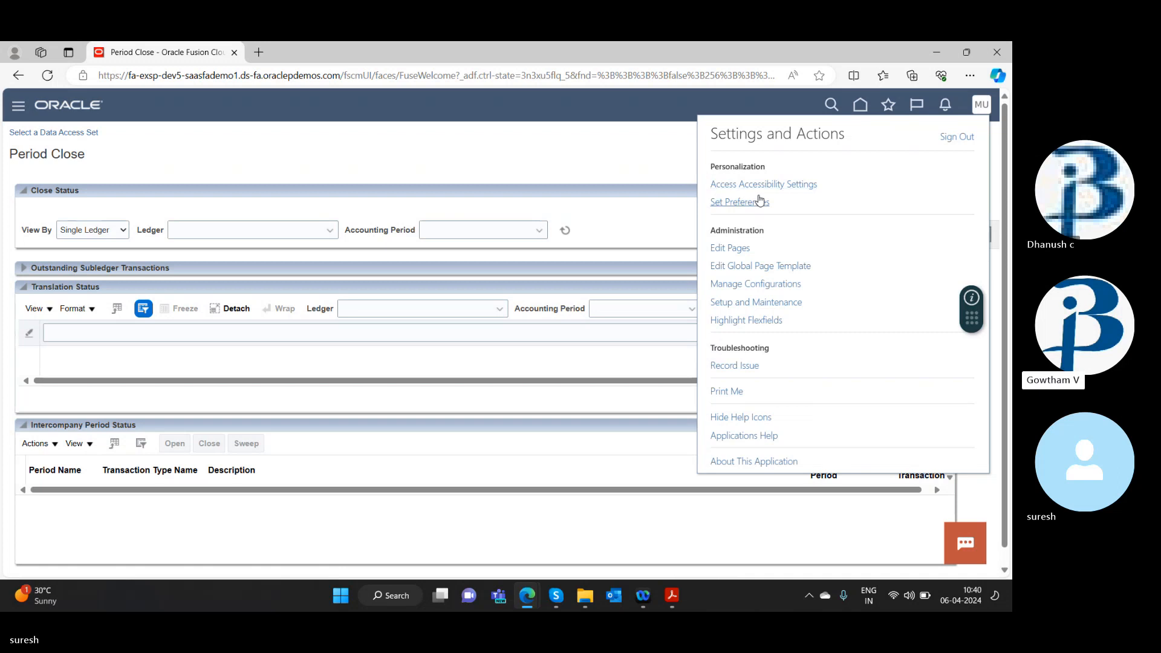
{"action": "left_click", "coordinate": [744, 304]}
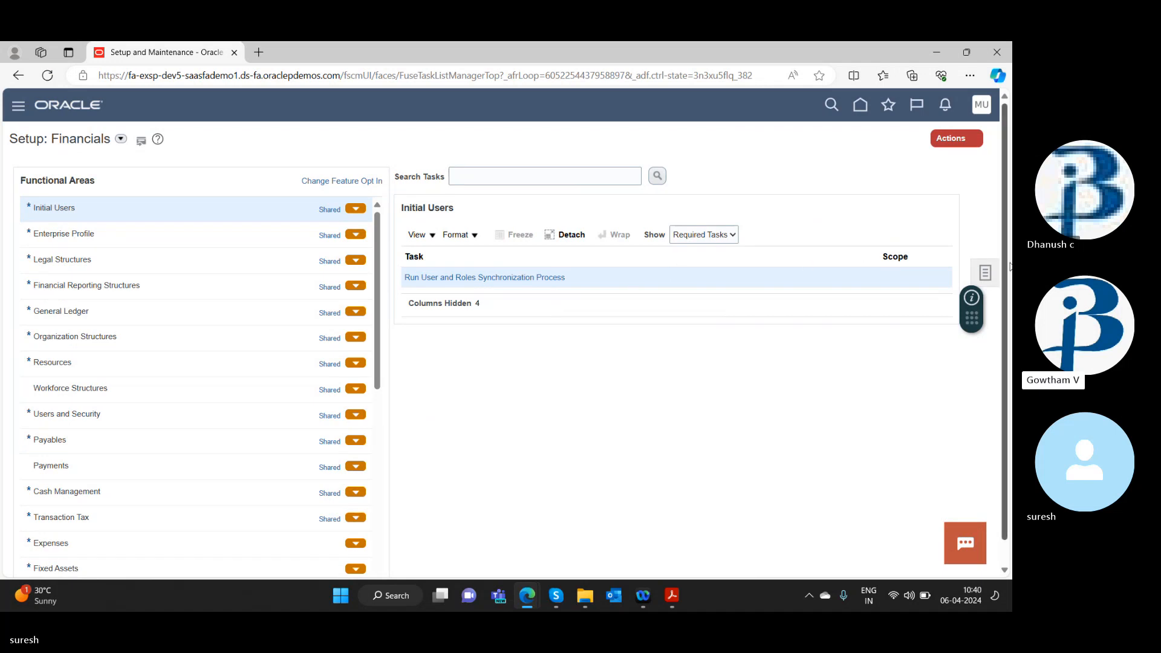
{"action": "left_click", "coordinate": [984, 275]}
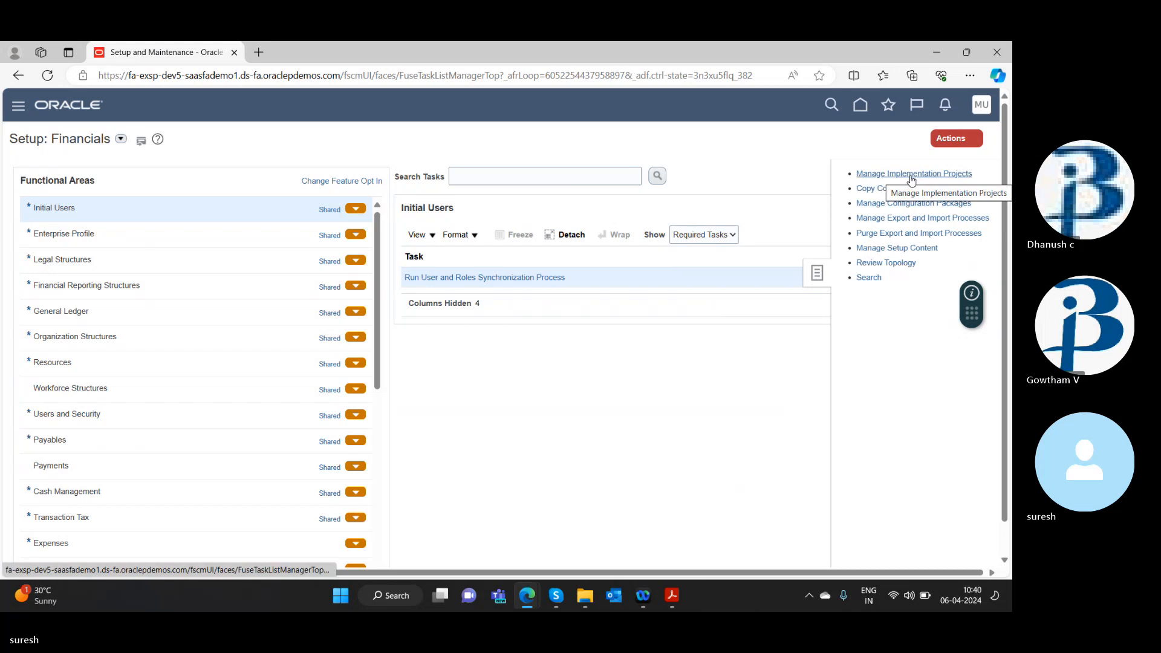
{"action": "left_click", "coordinate": [871, 279]}
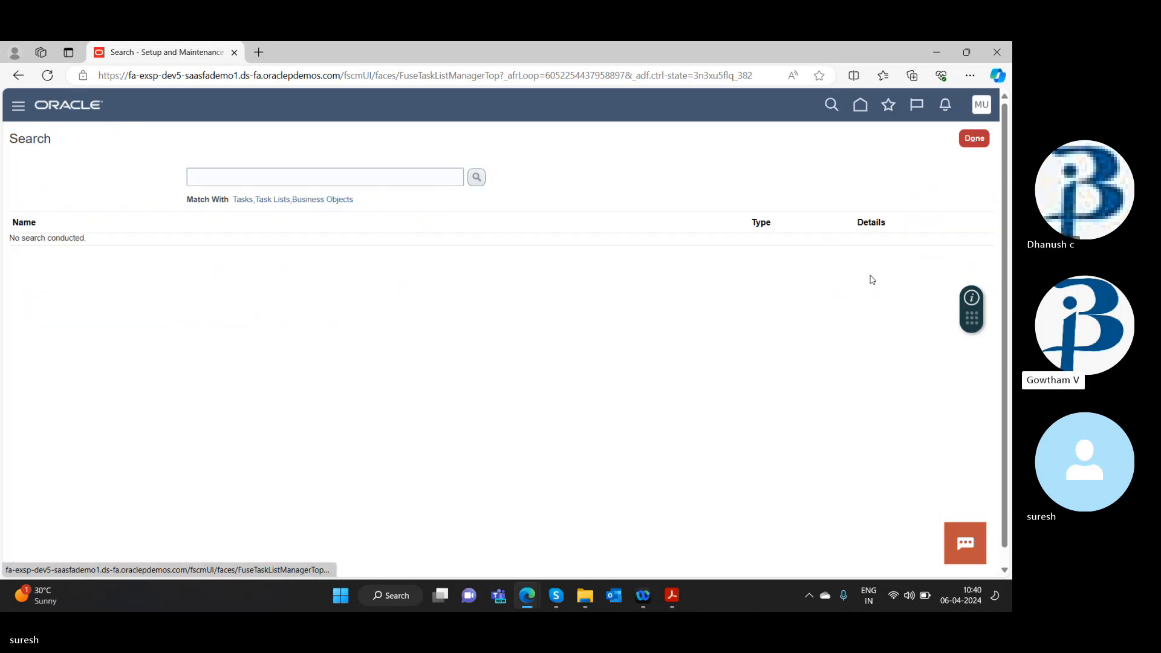
Step: Search the setup tasks for "Manage data access"
{"action": "left_click", "coordinate": [334, 175]}
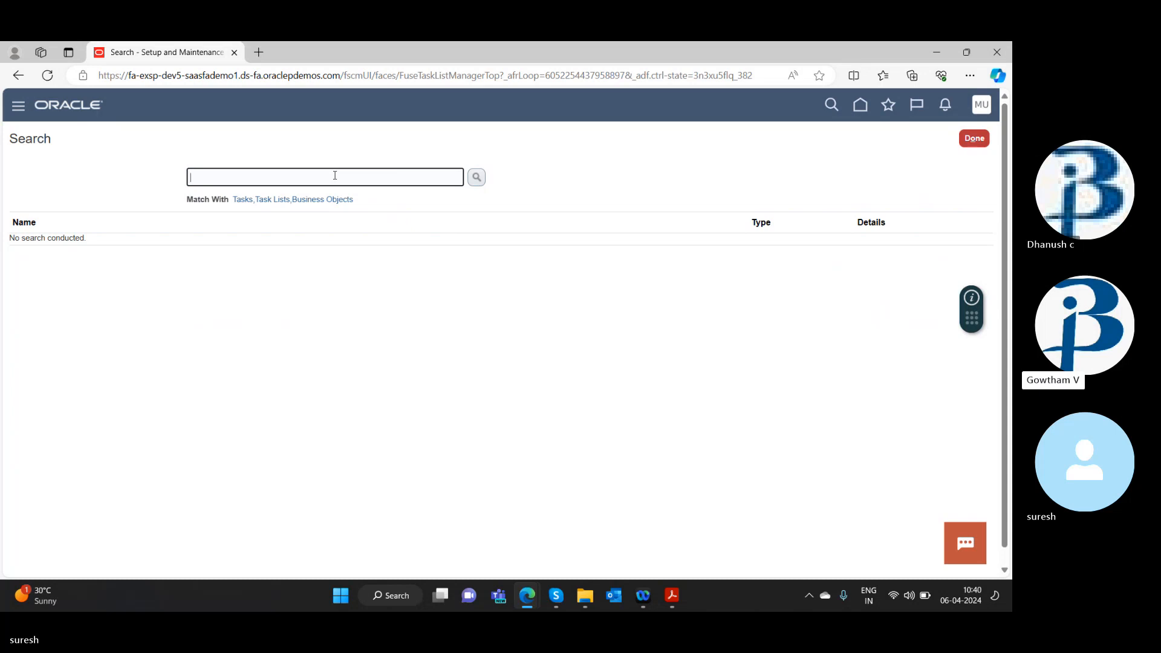
{"action": "type", "text": "Data"}
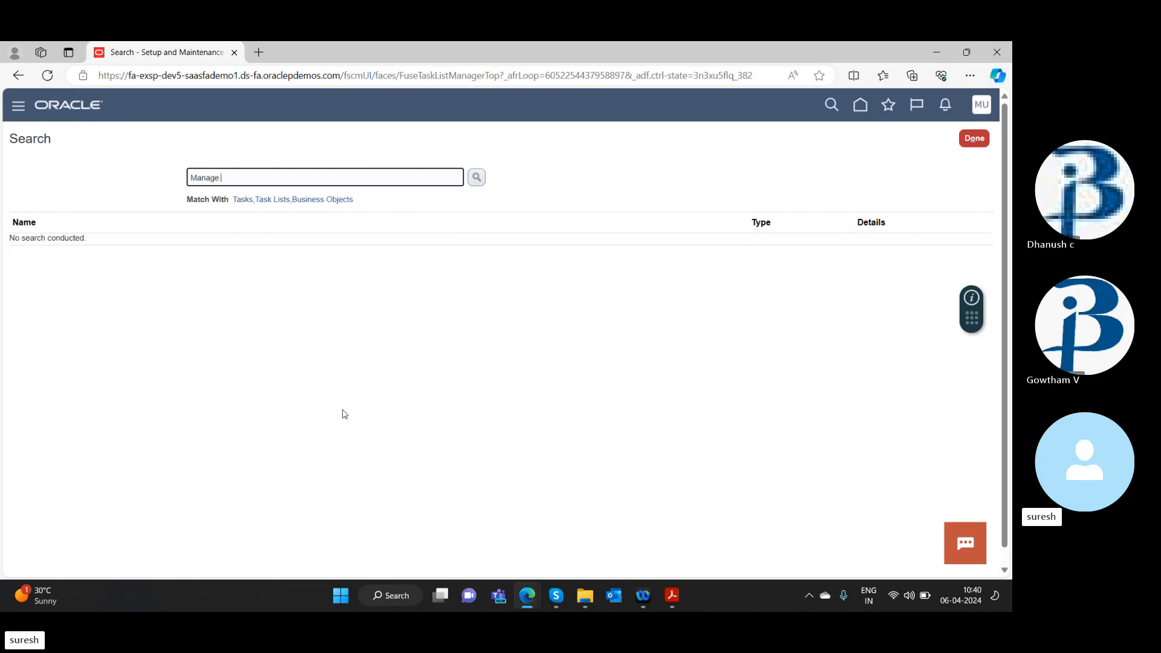
{"action": "type", "text": "cata access"}
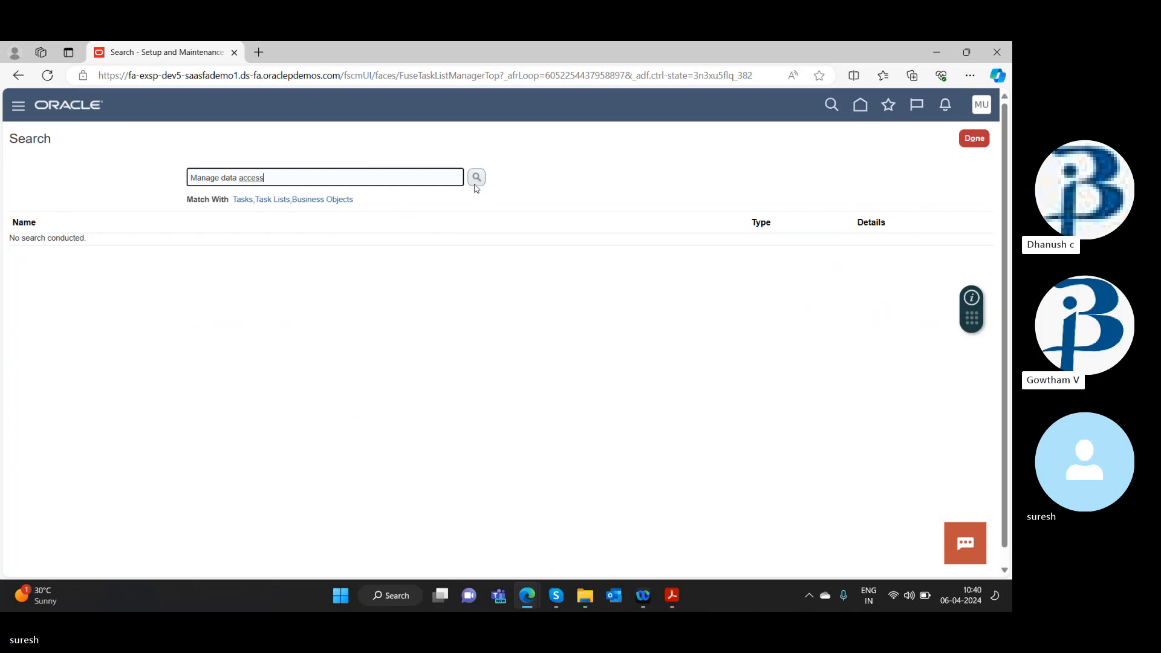
{"action": "left_click", "coordinate": [477, 179]}
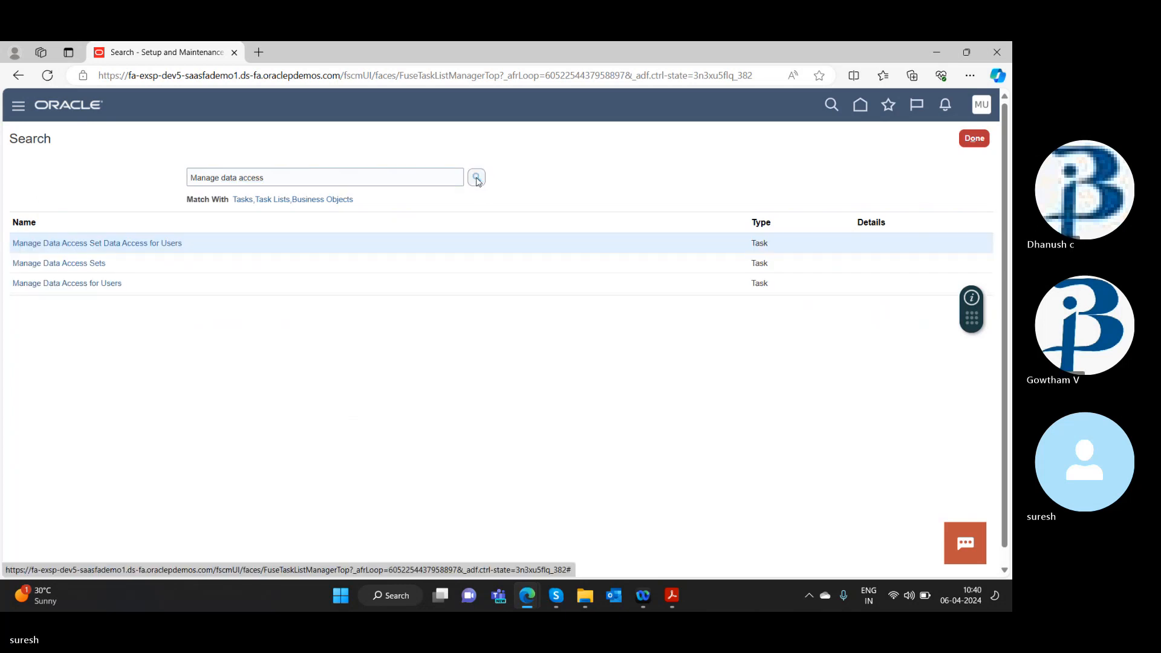
Step: Open the Manage Data Access for Users task and create a new data access entry
{"action": "left_click", "coordinate": [71, 286]}
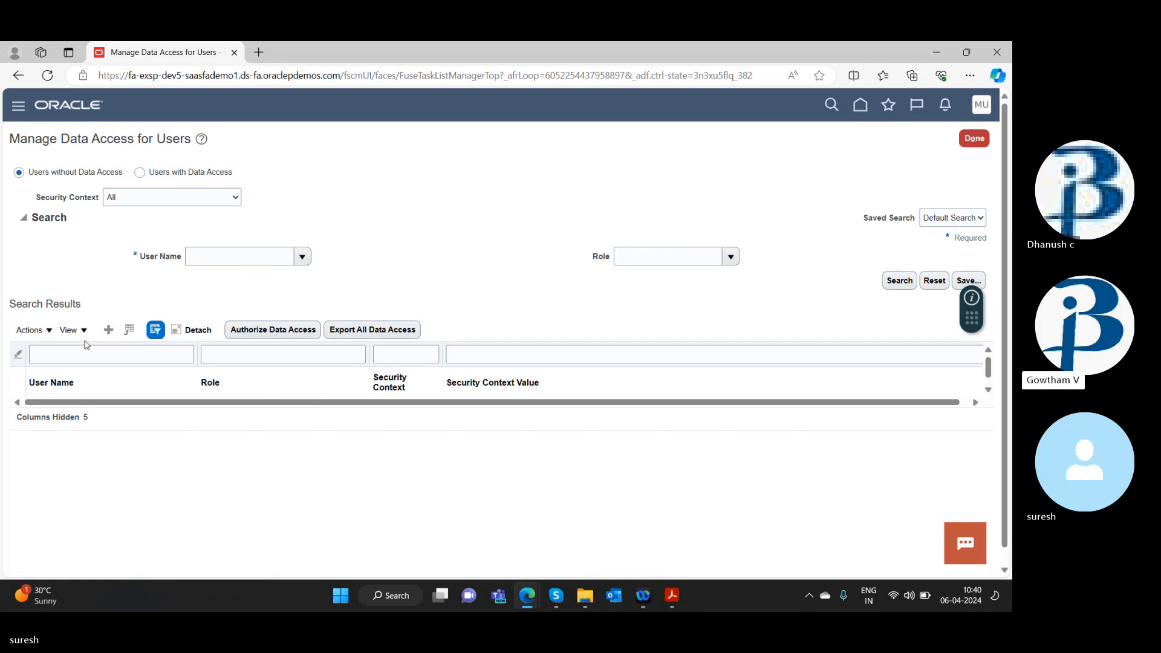
{"action": "left_click", "coordinate": [79, 356]}
{"action": "left_click", "coordinate": [109, 329]}
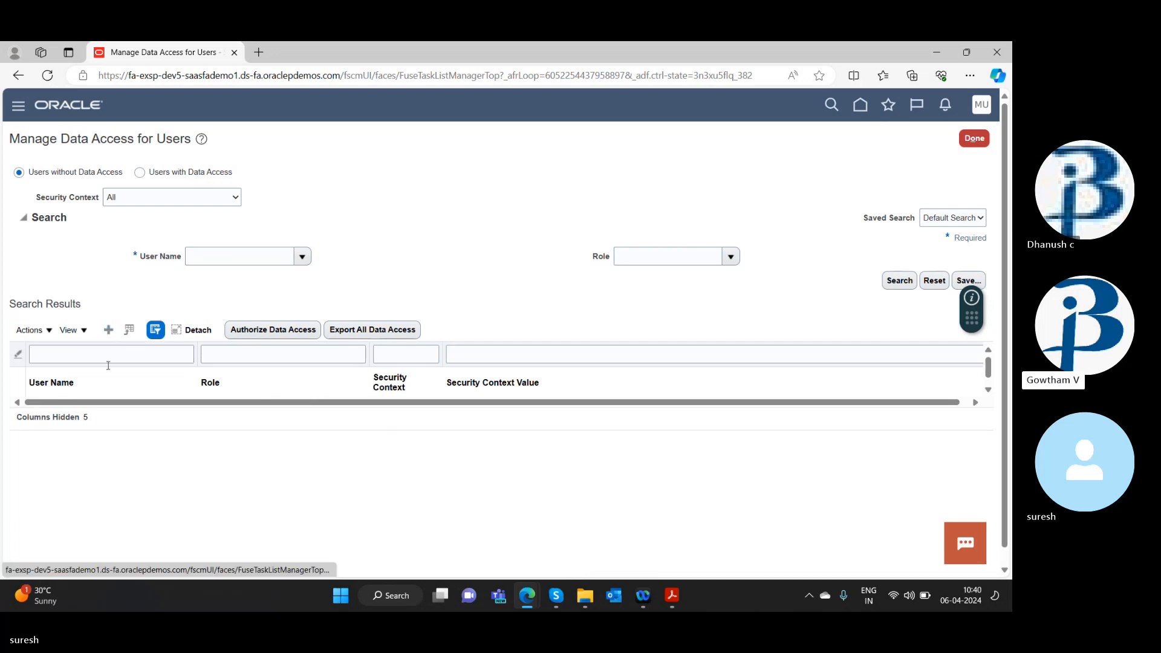
Step: Enter the user's account name in the User Name field of the new data access row
{"action": "left_click", "coordinate": [296, 346]}
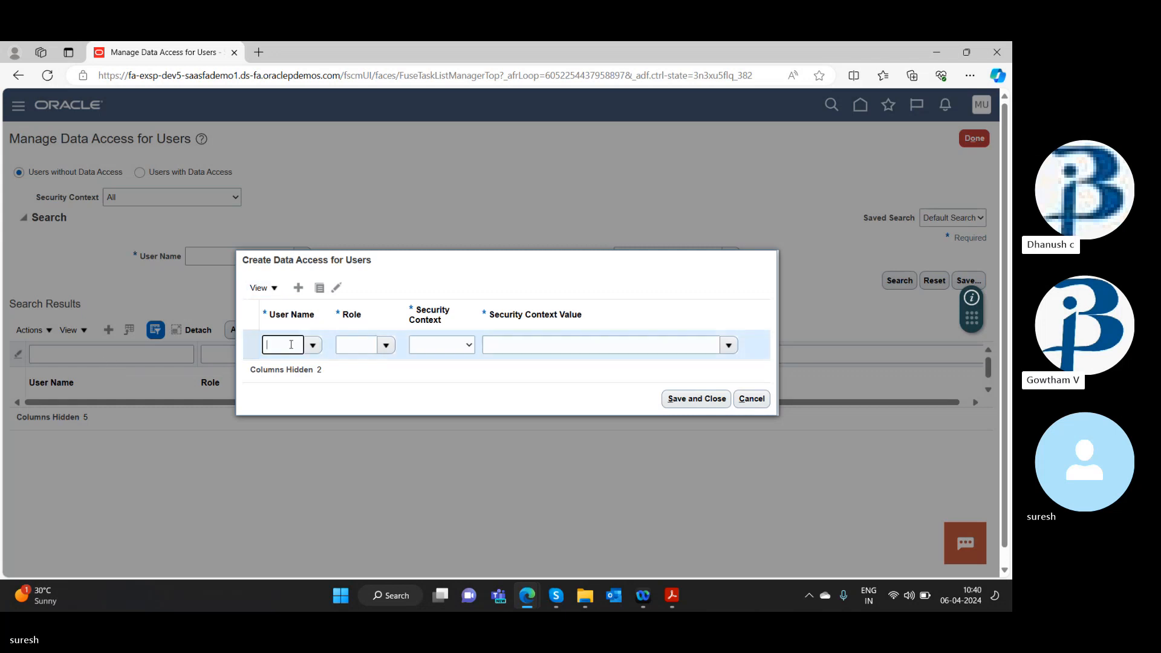
{"action": "key", "text": "ctrl+v"}
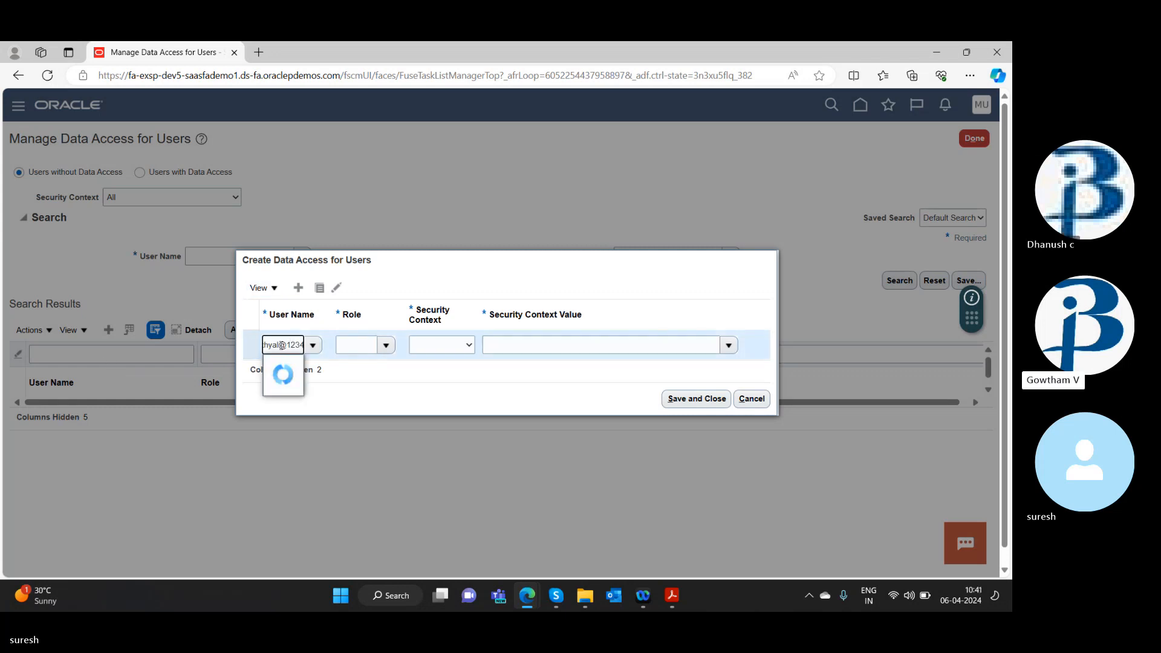
{"action": "left_click_drag", "start_coordinate": [278, 345], "coordinate": [334, 349]}
{"action": "key", "text": "Delete"}
{"action": "left_click", "coordinate": [339, 347]}
{"action": "left_click", "coordinate": [312, 346]}
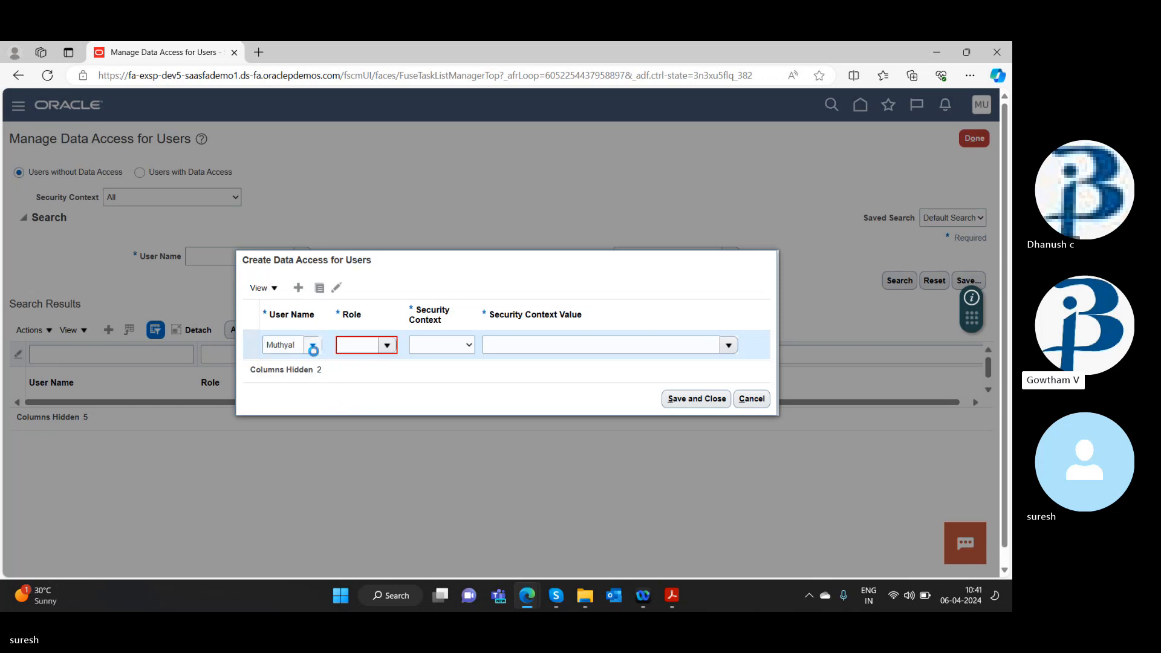
{"action": "left_click", "coordinate": [301, 390]}
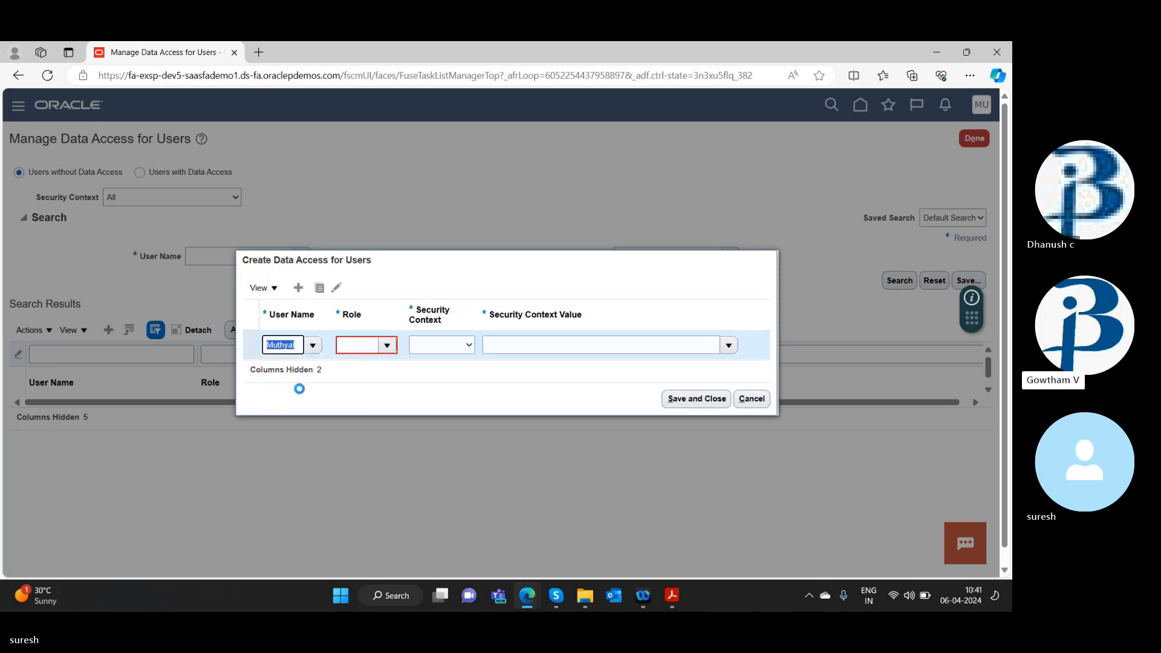
Step: Set the role in the new data access row to General Accounting Manager
{"action": "left_click", "coordinate": [370, 345]}
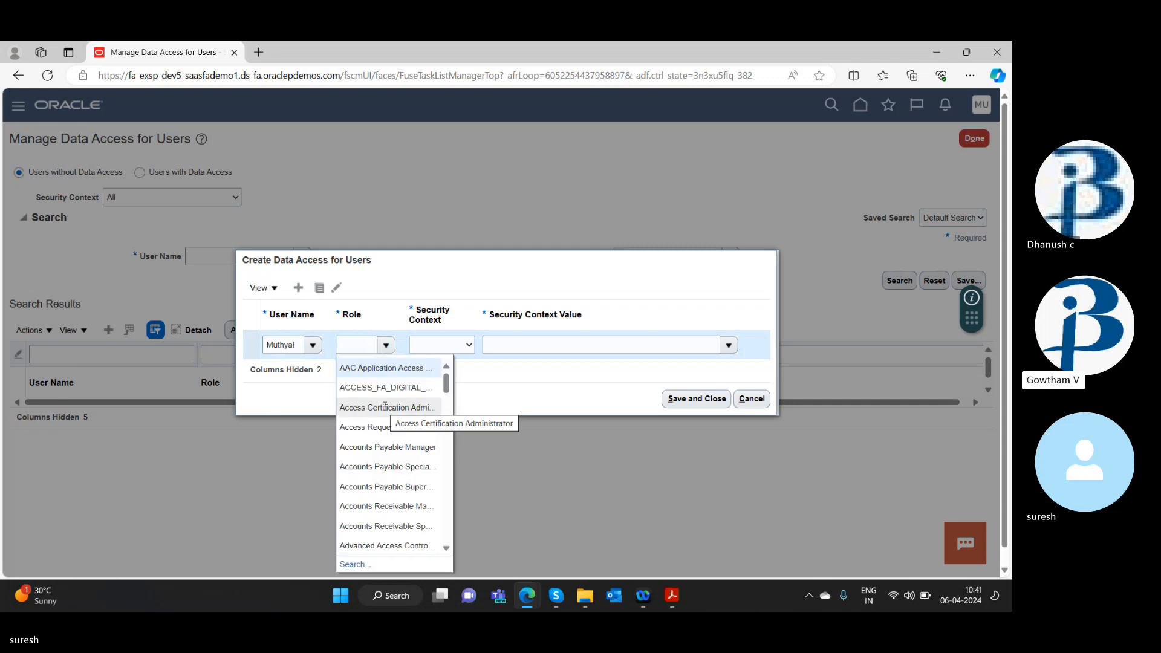
{"action": "left_click", "coordinate": [347, 343]}
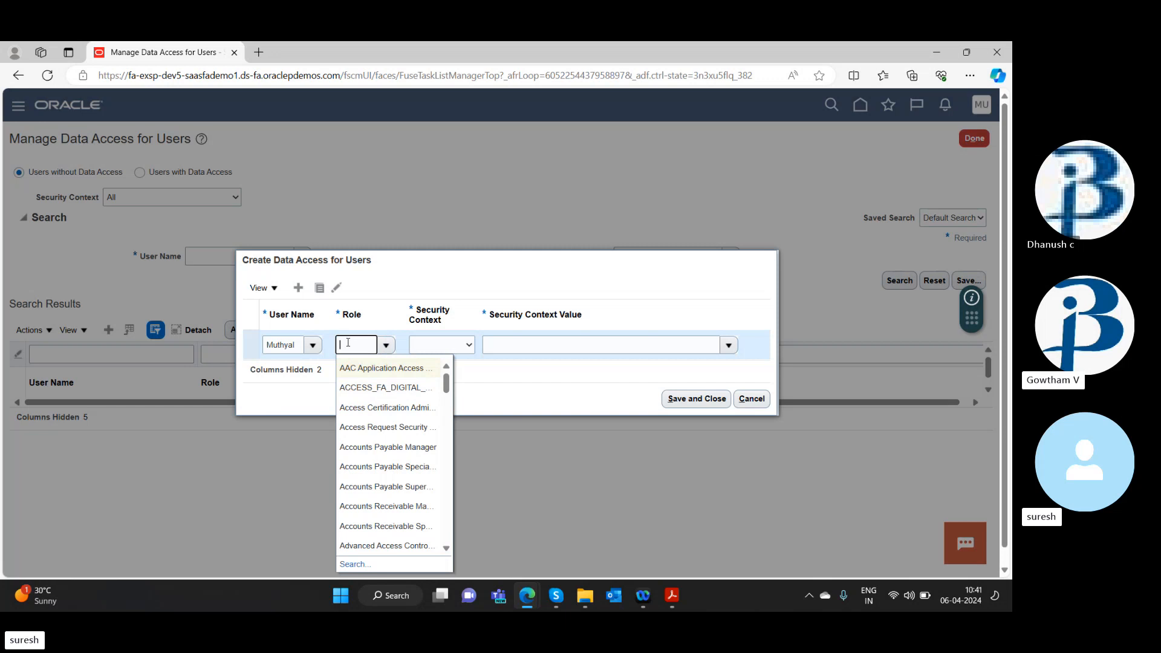
{"action": "type", "text": "General"}
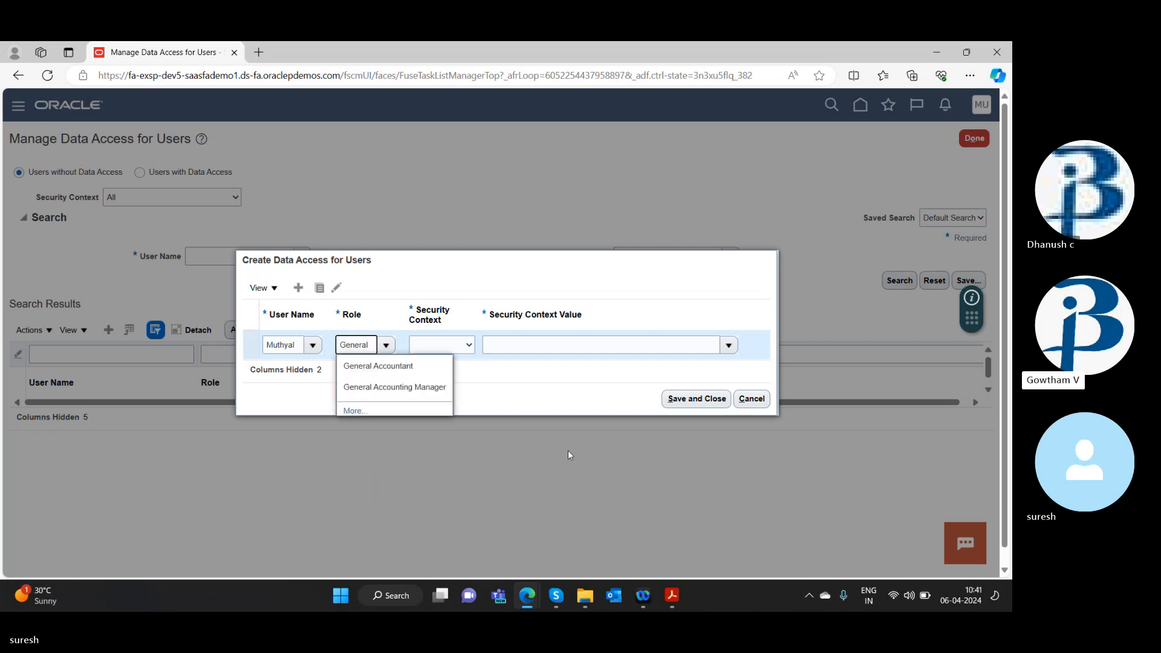
{"action": "left_click", "coordinate": [395, 387]}
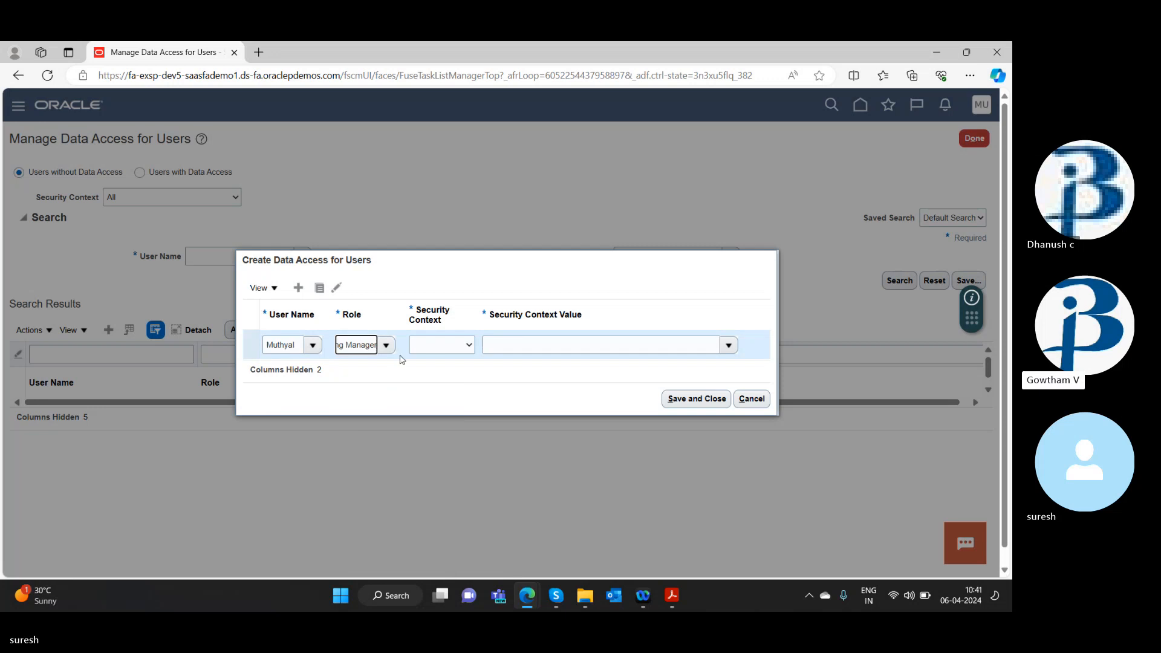
Step: Set the row's security context to Data access set with US Primary Ledger as its security context value
{"action": "left_click", "coordinate": [461, 344]}
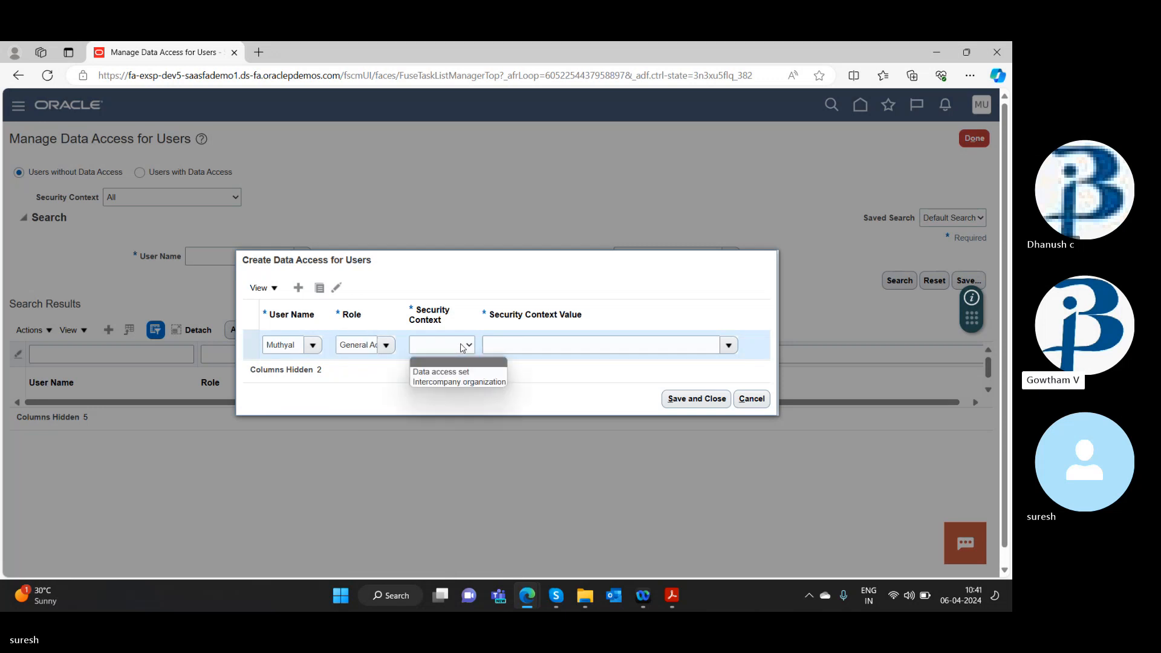
{"action": "left_click", "coordinate": [452, 372]}
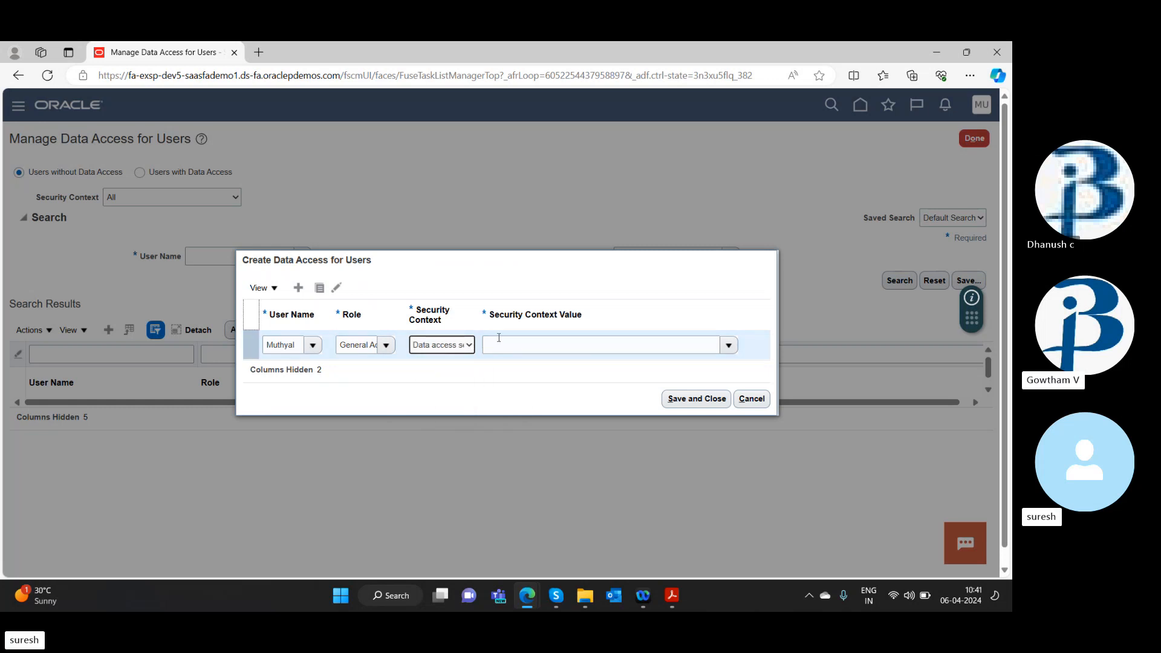
{"action": "left_click", "coordinate": [562, 341]}
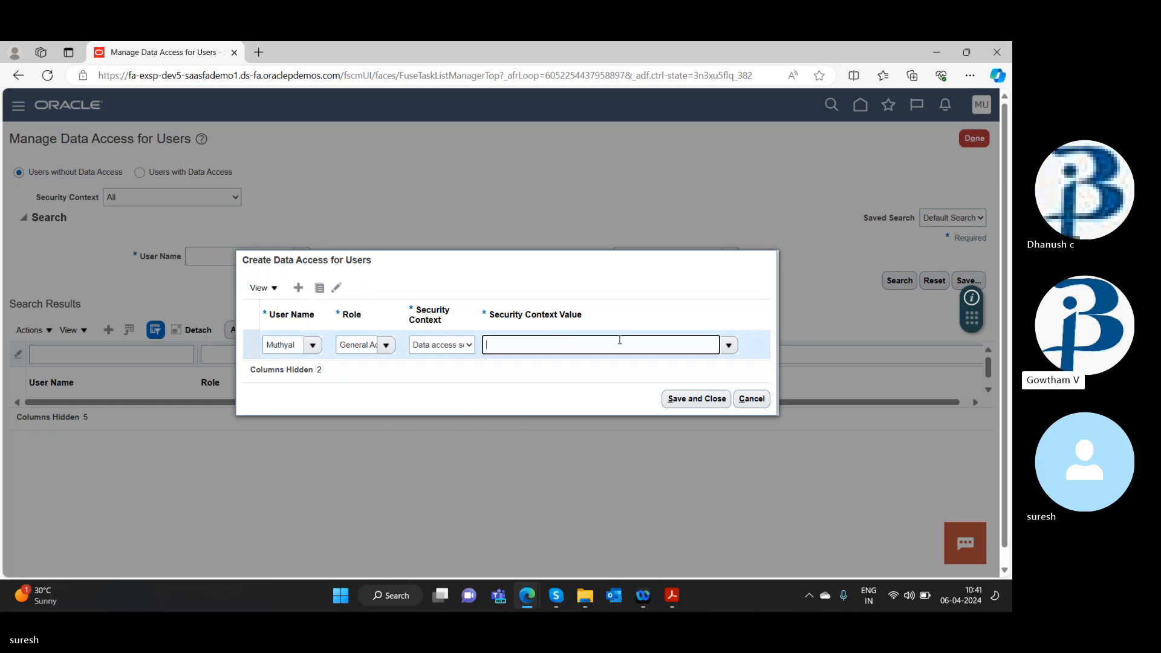
{"action": "left_click", "coordinate": [729, 343]}
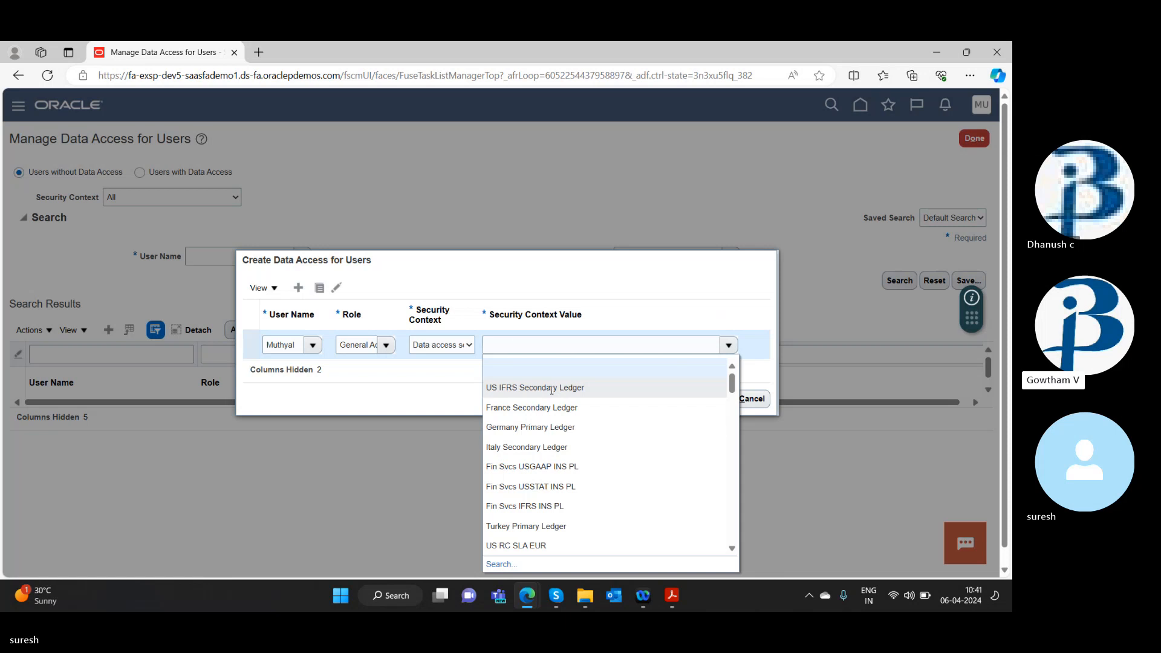
{"action": "left_click", "coordinate": [510, 349]}
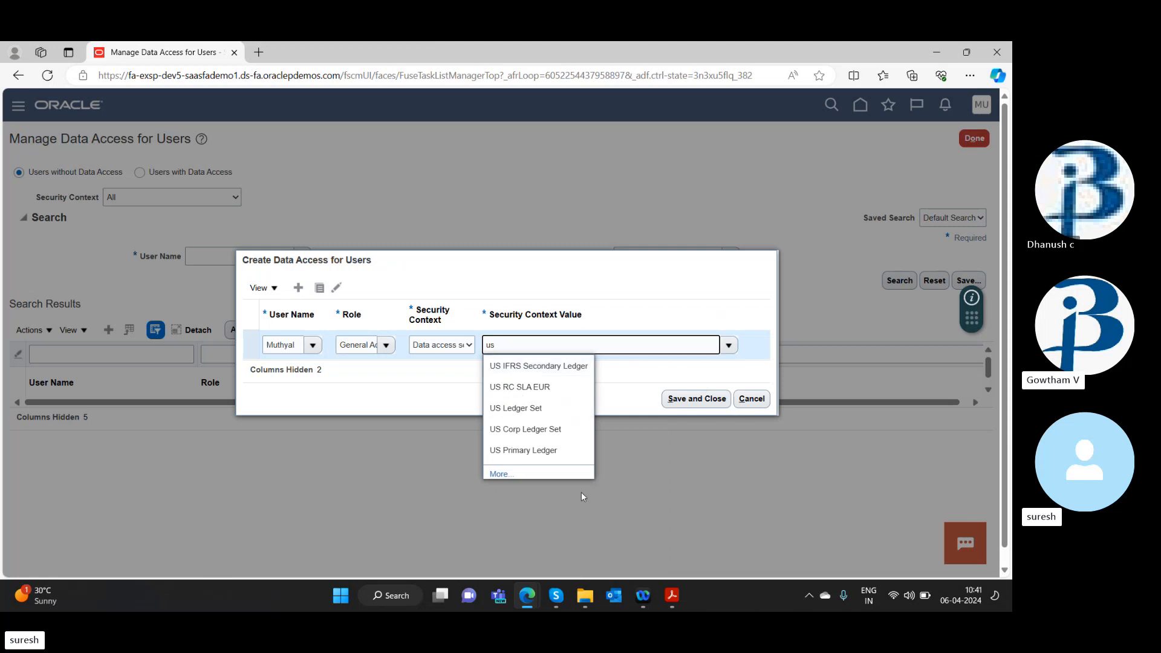
{"action": "left_click", "coordinate": [553, 450]}
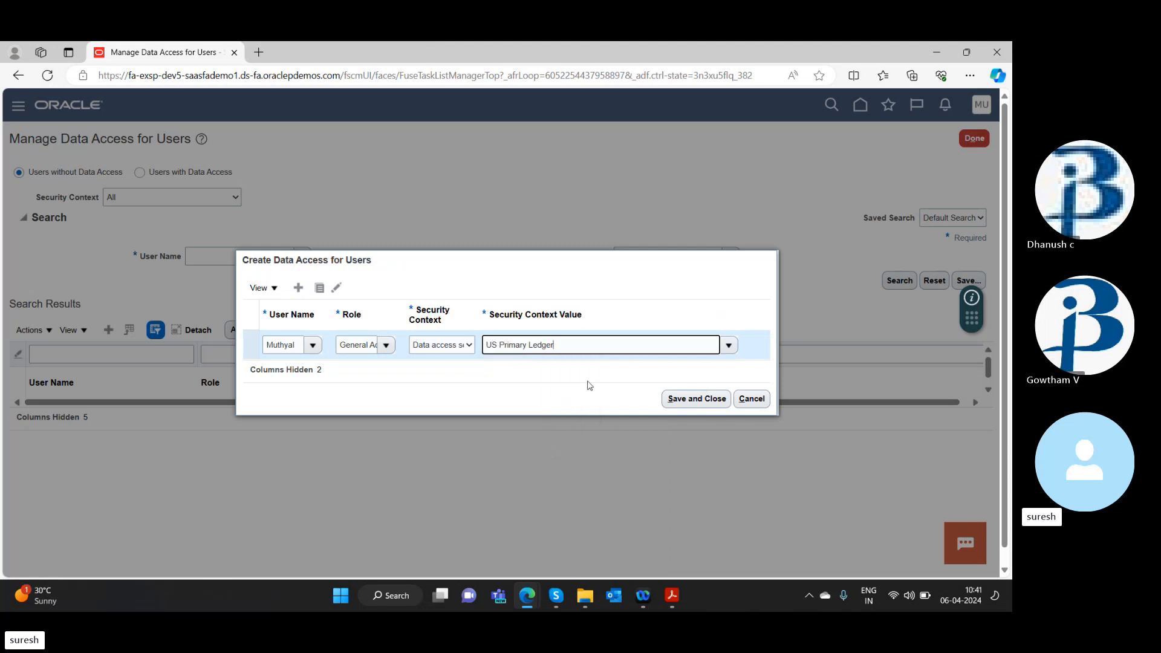
Step: Add a second data access row for the same user with the General Accountant role
{"action": "left_click", "coordinate": [299, 289]}
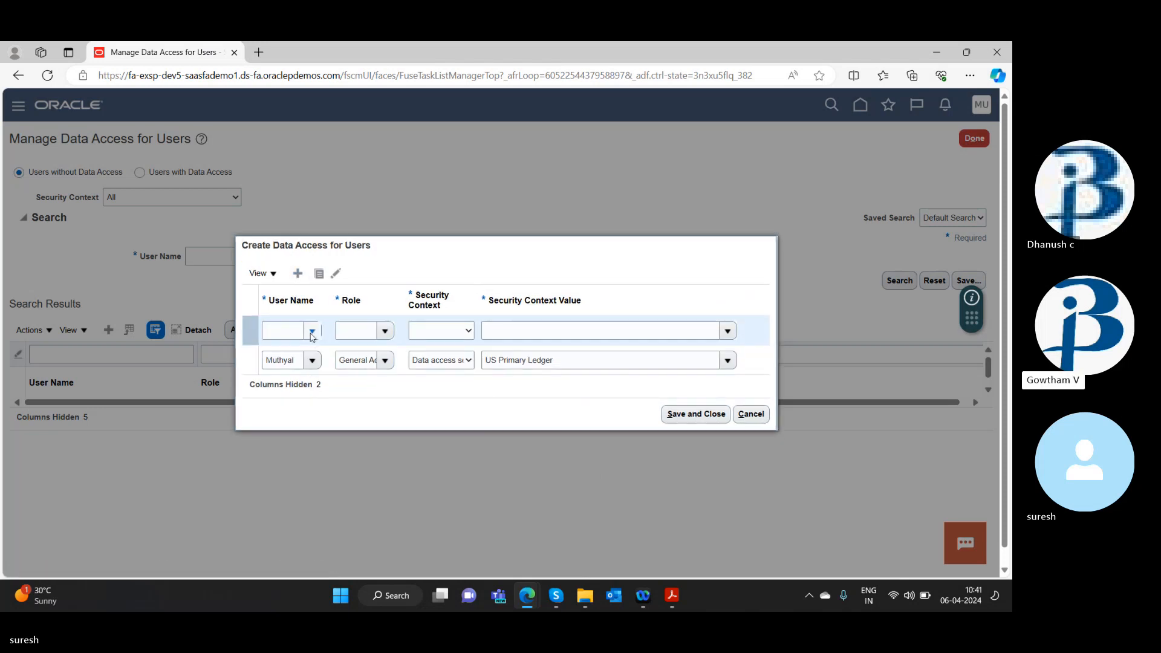
{"action": "left_click", "coordinate": [312, 331]}
{"action": "left_click", "coordinate": [279, 374]}
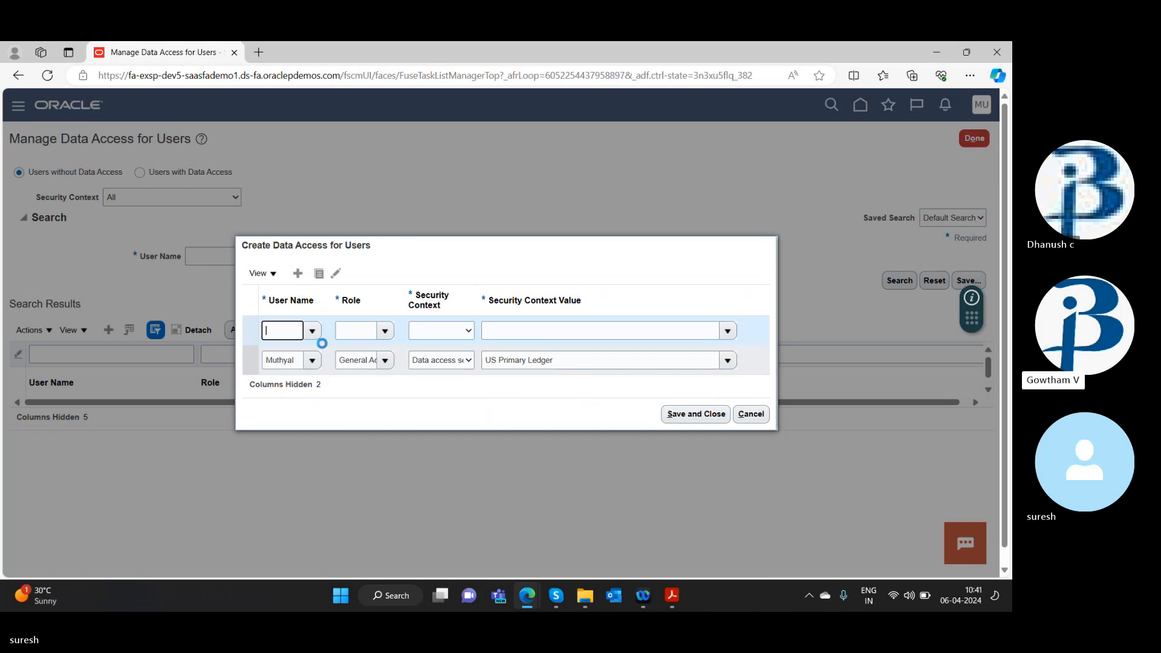
{"action": "left_click", "coordinate": [385, 331]}
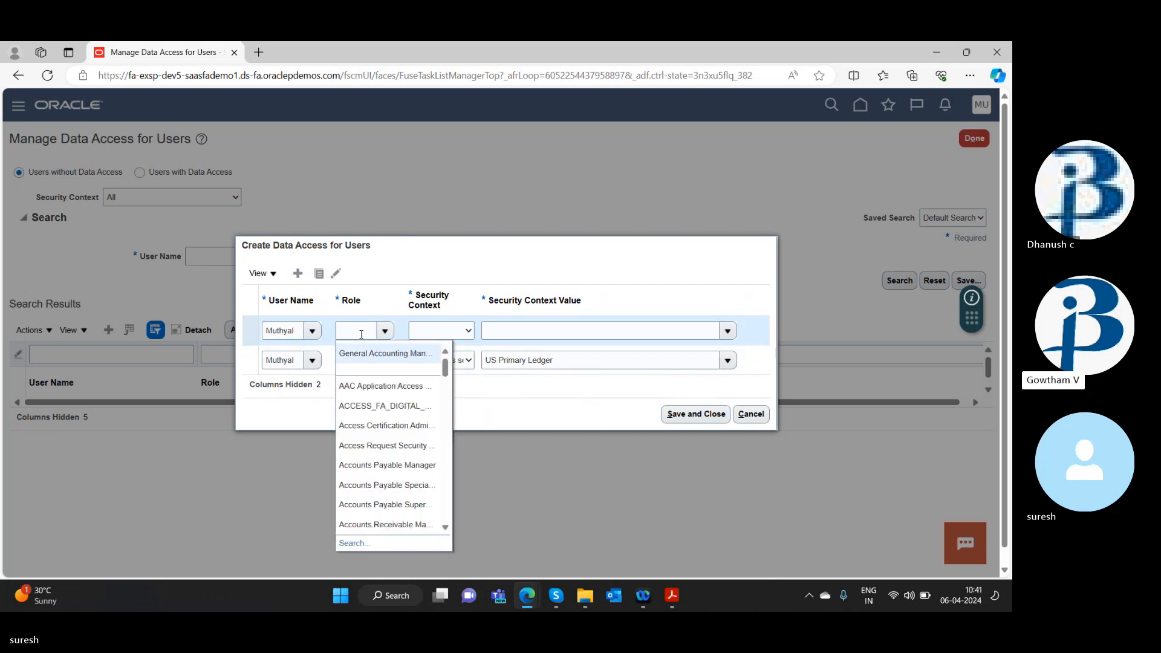
{"action": "left_click", "coordinate": [361, 334]}
{"action": "type", "text": "gene"}
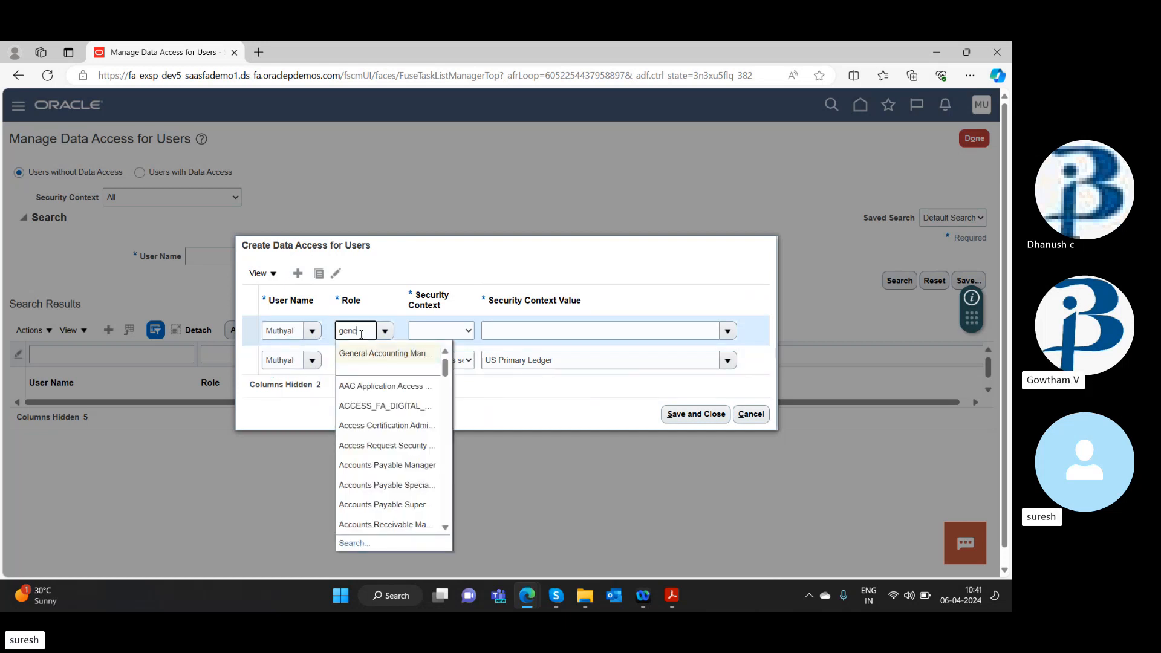
{"action": "key", "text": "Tab"}
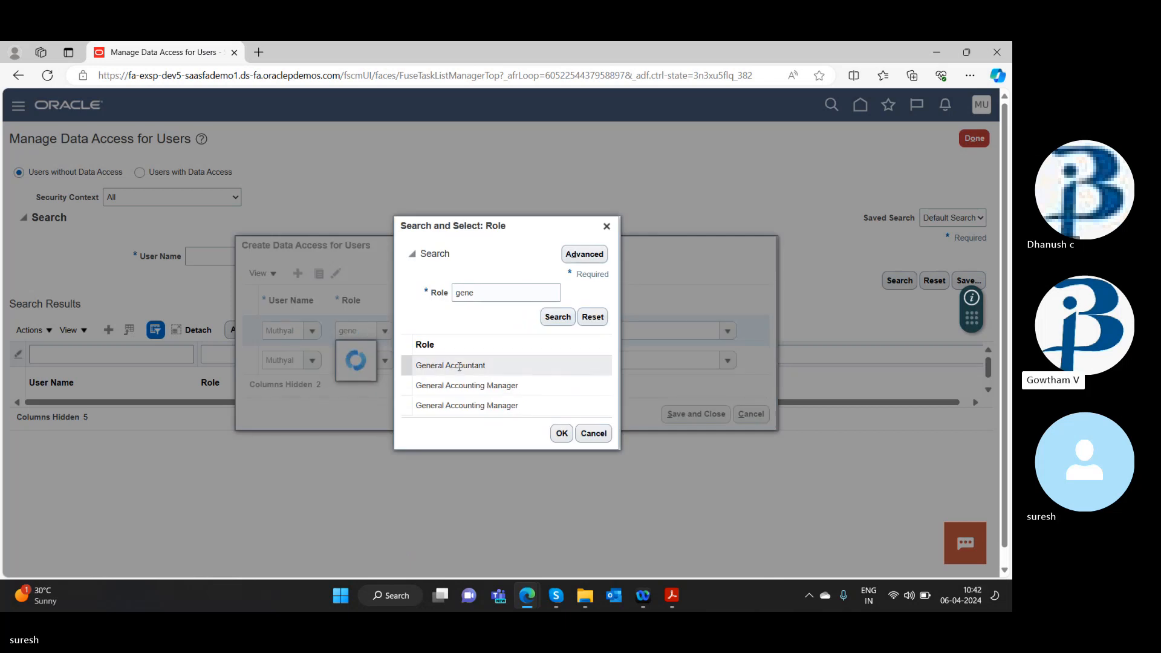
{"action": "double_click", "coordinate": [459, 366]}
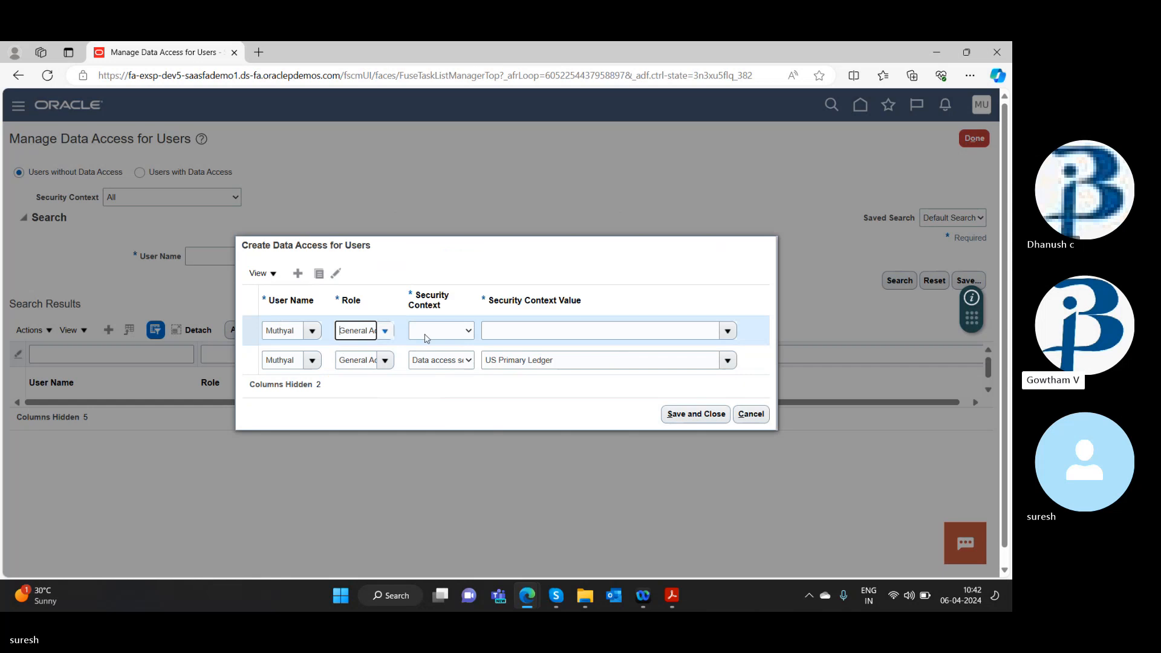
Step: Assign the General Accountant row the Data access set context with US Primary Ledger, and save the data access entries
{"action": "left_click", "coordinate": [431, 330]}
{"action": "left_click", "coordinate": [439, 357]}
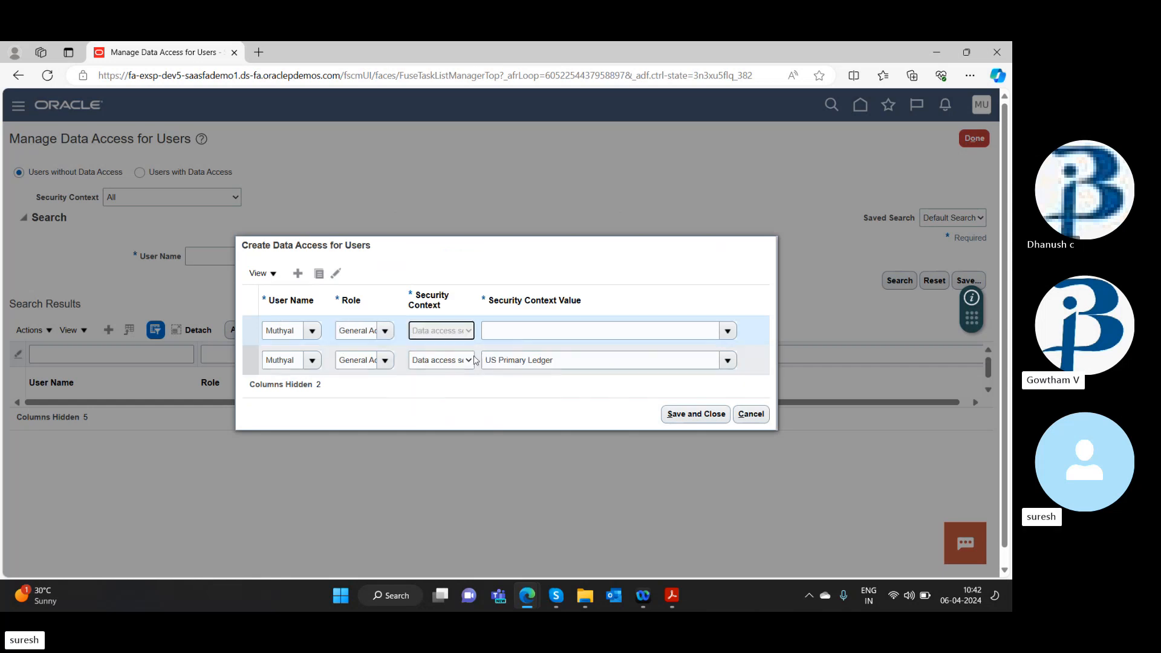
{"action": "left_click", "coordinate": [525, 332]}
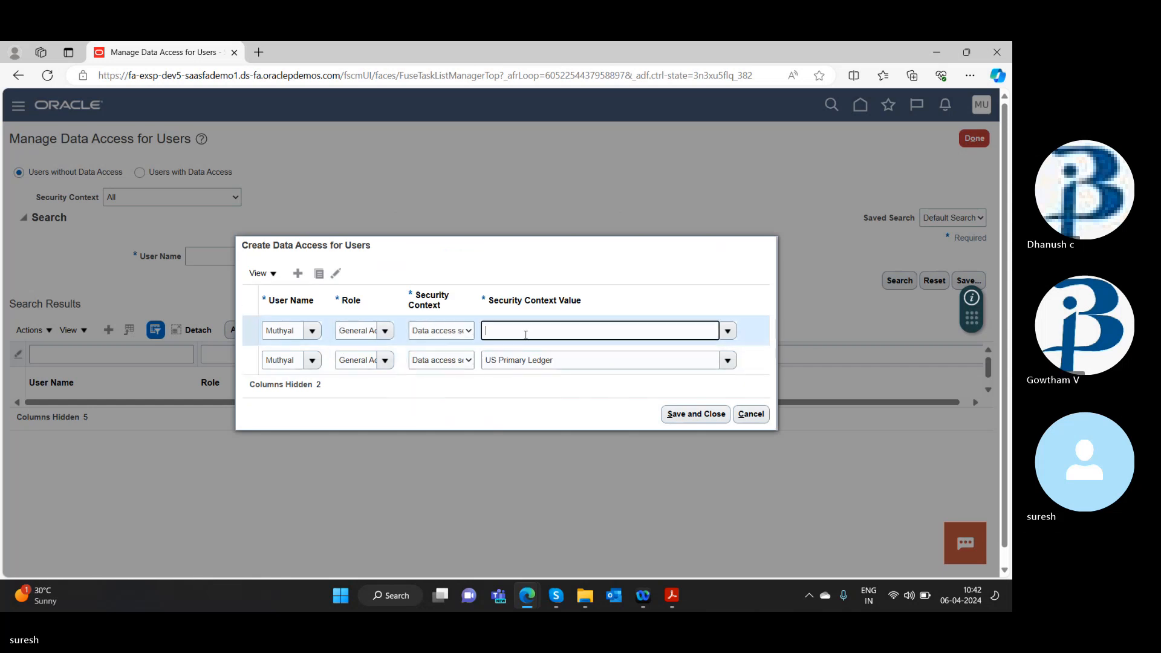
{"action": "left_click", "coordinate": [728, 331]}
{"action": "double_click", "coordinate": [560, 378]}
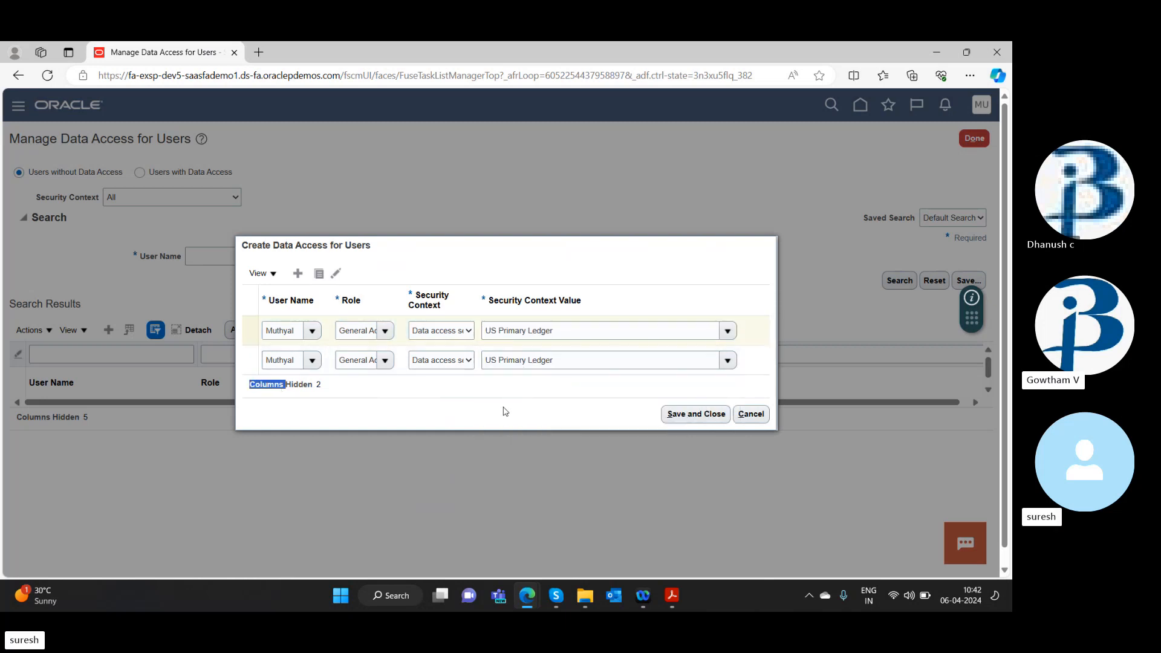
{"action": "left_click", "coordinate": [700, 415]}
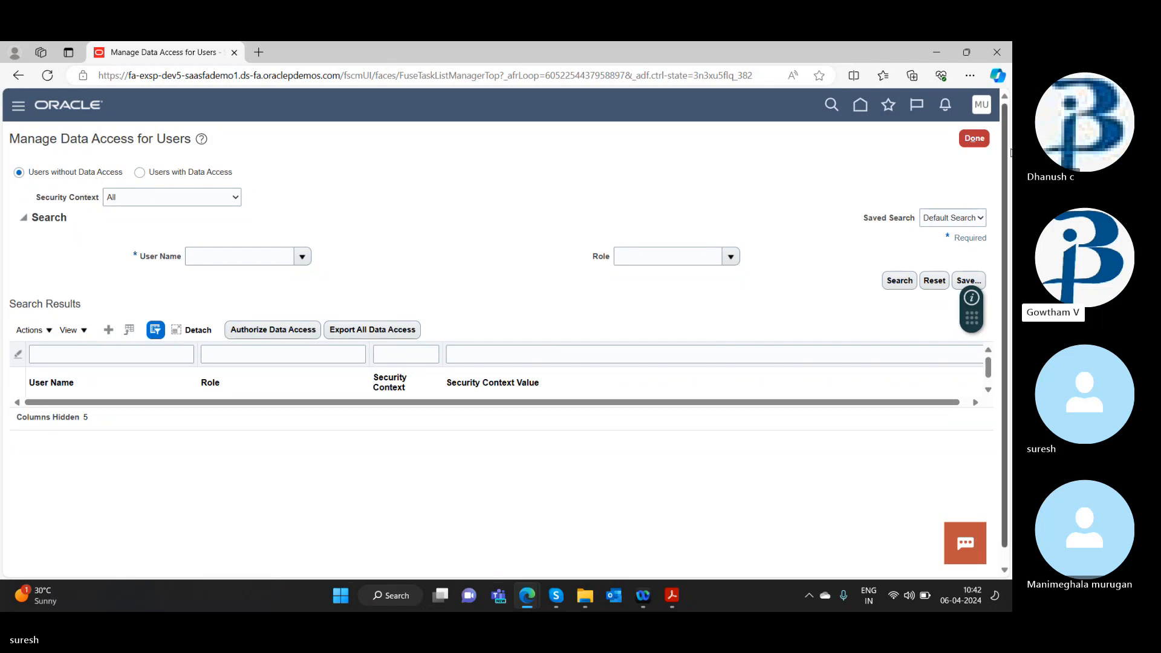
Step: Return to Period Close for US Primary Ledger and set the Close Status accounting period to 01-10
{"action": "left_click", "coordinate": [861, 114]}
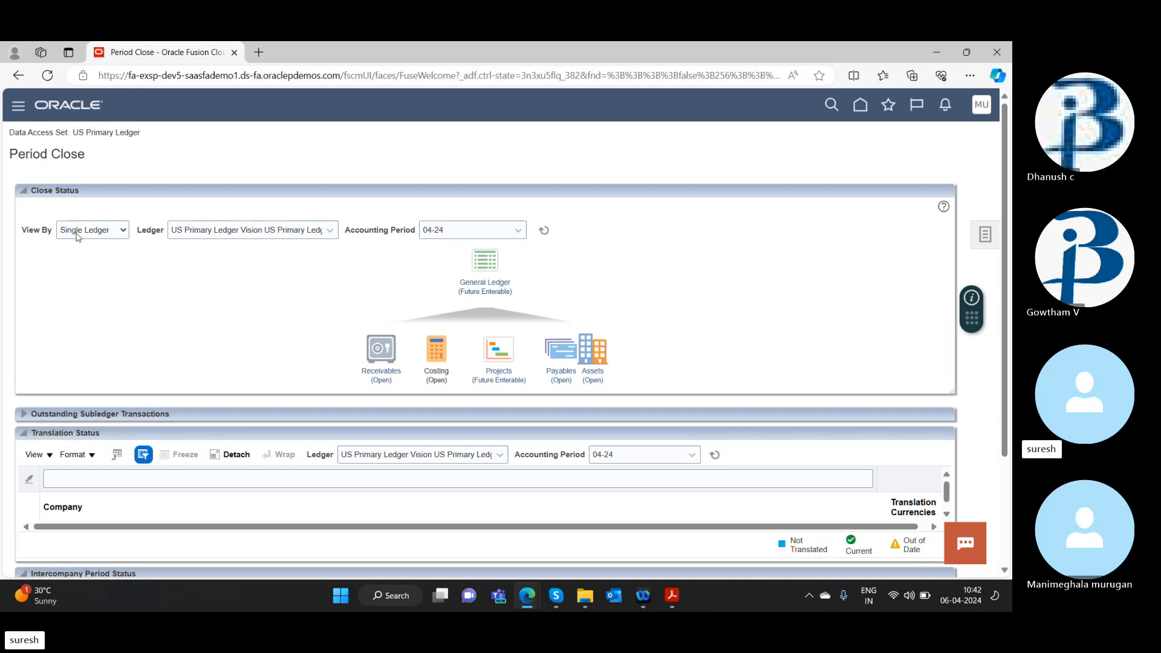
{"action": "left_click", "coordinate": [518, 231]}
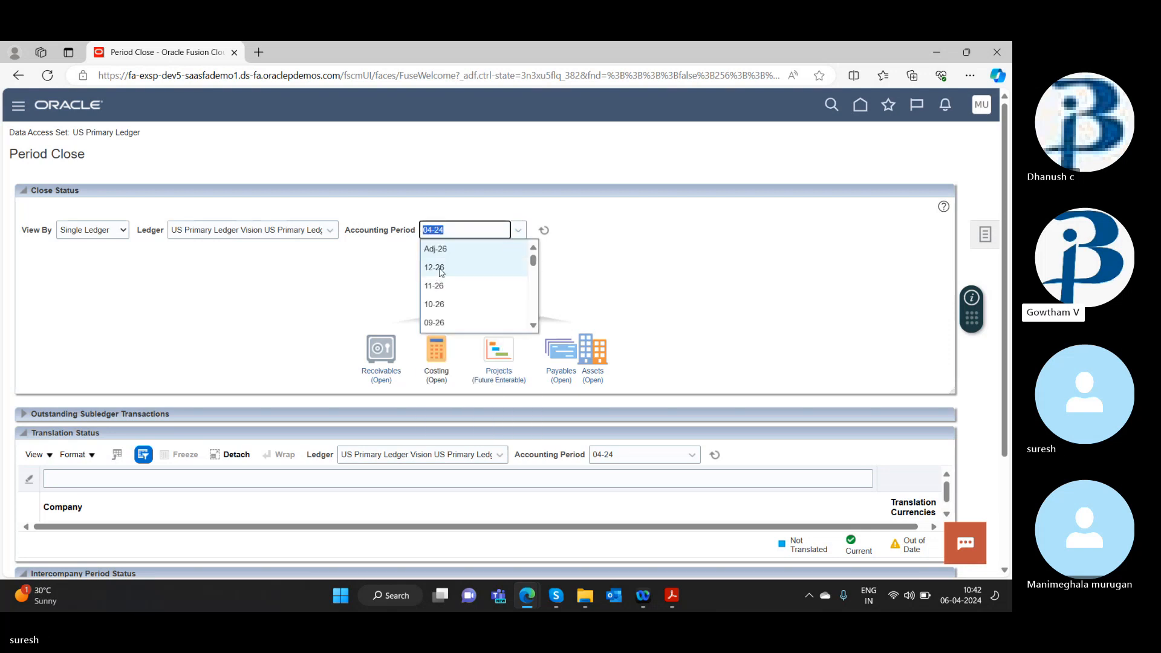
{"action": "scroll", "coordinate": [442, 273], "scroll_direction": "down", "scroll_amount": 4}
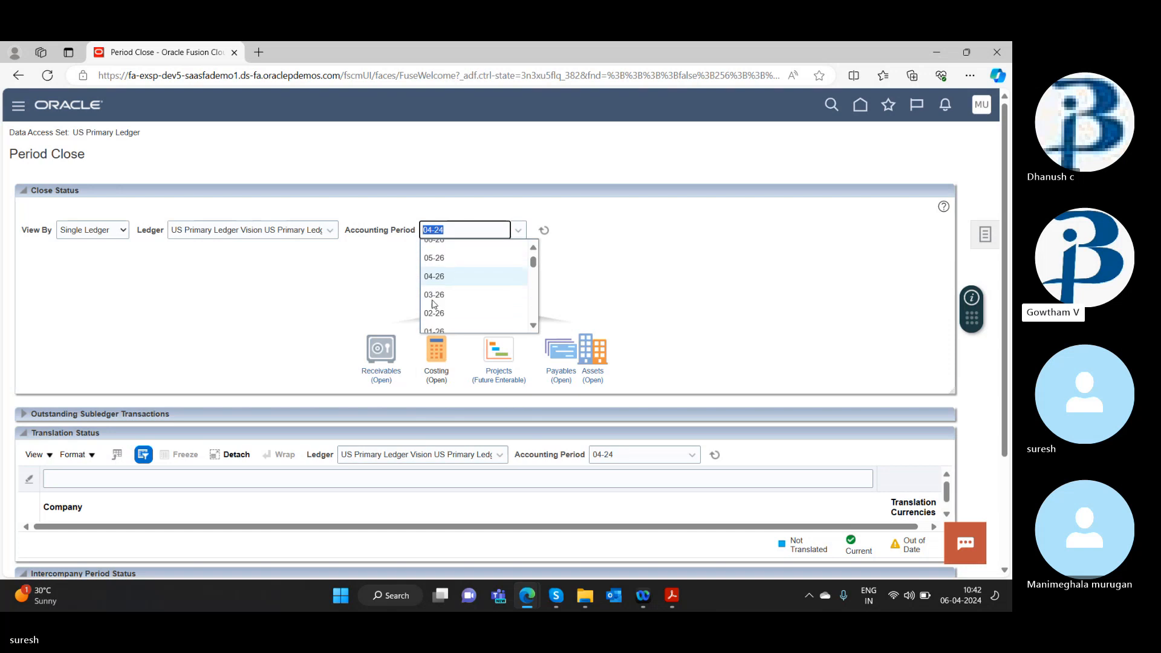
{"action": "scroll", "coordinate": [494, 267], "scroll_direction": "down", "scroll_amount": 20}
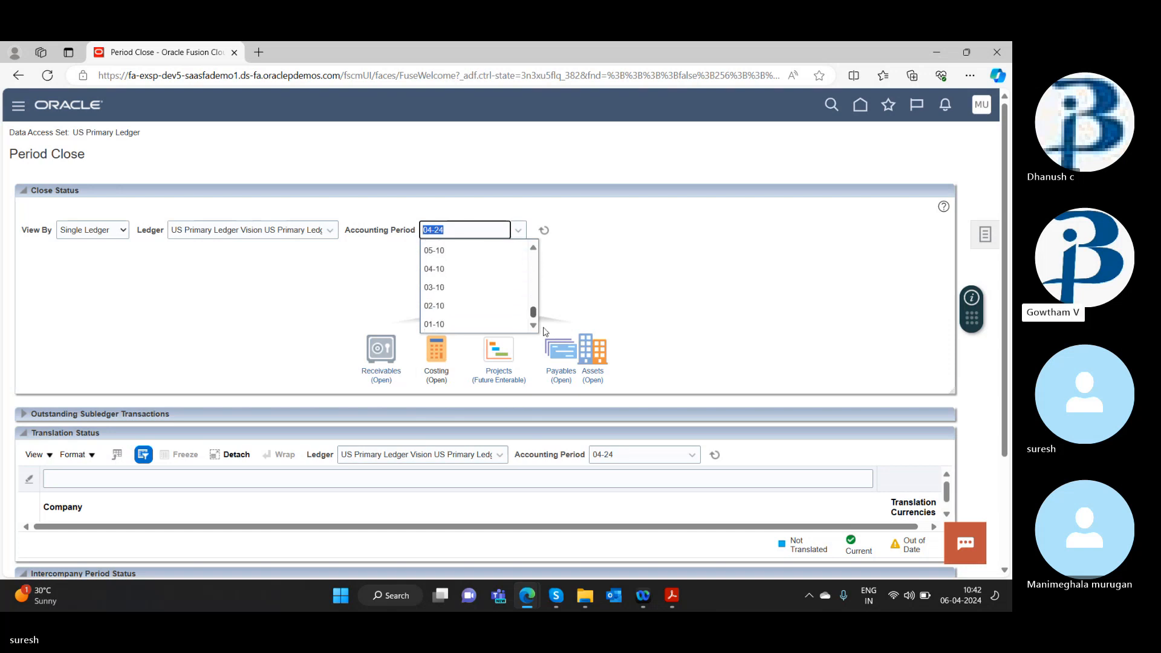
{"action": "left_click", "coordinate": [448, 324]}
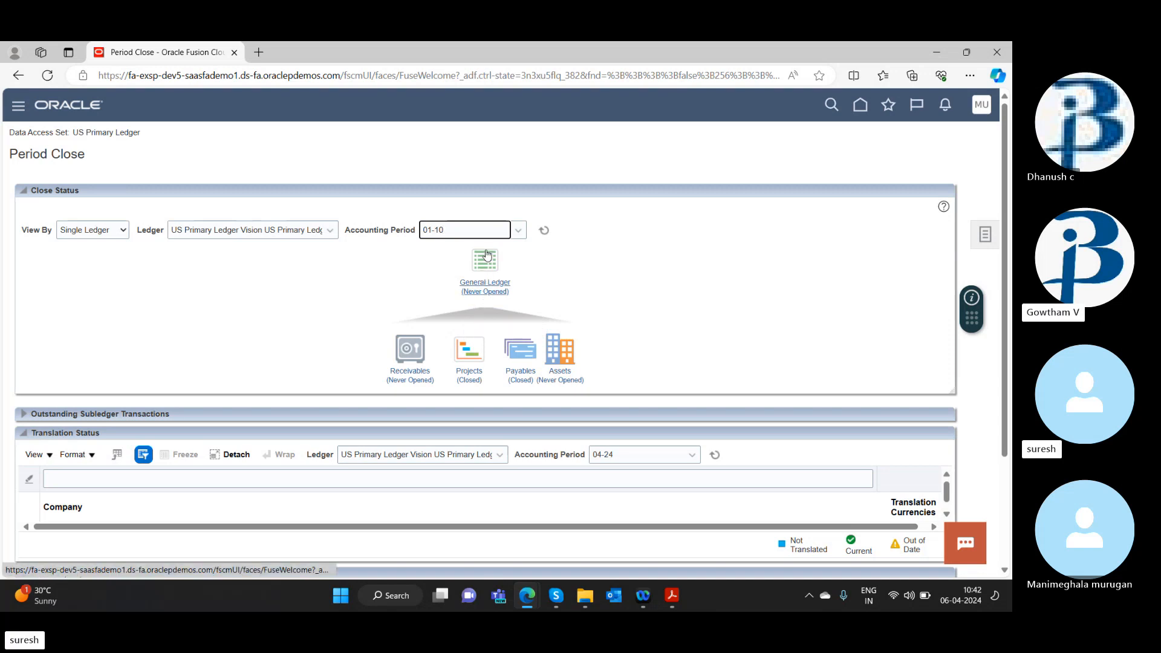
Step: Set the Close Status accounting period for US Primary Ledger to 12-23
{"action": "left_click", "coordinate": [517, 231]}
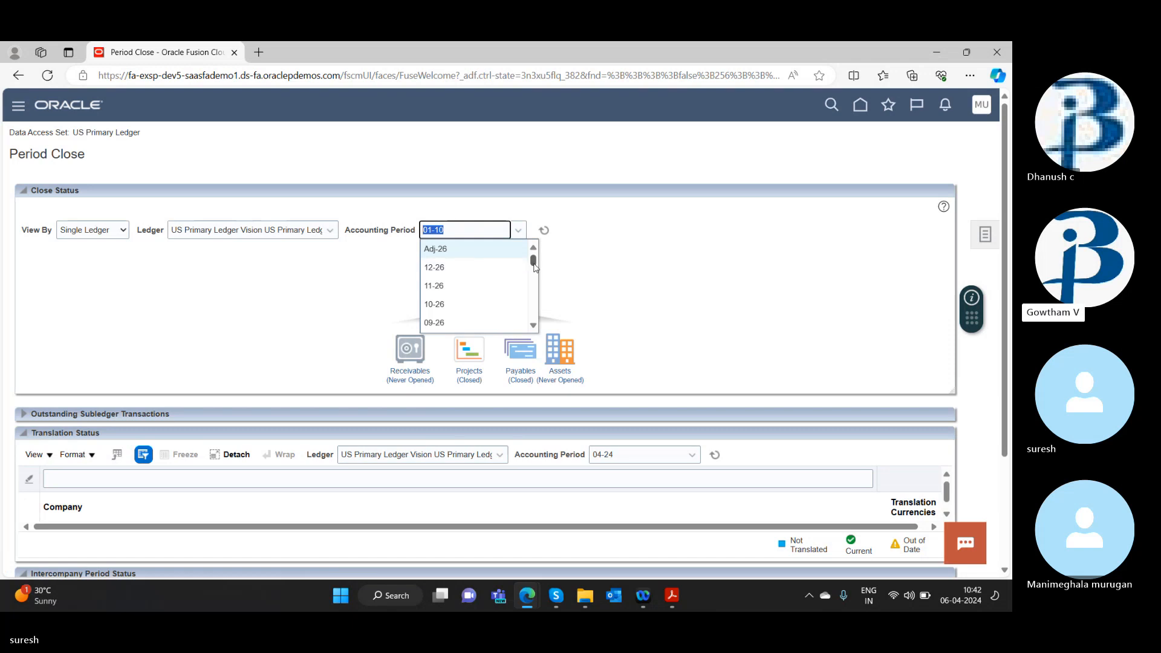
{"action": "left_click_drag", "start_coordinate": [533, 260], "coordinate": [534, 290]}
{"action": "scroll", "coordinate": [534, 289], "scroll_direction": "up", "scroll_amount": 15}
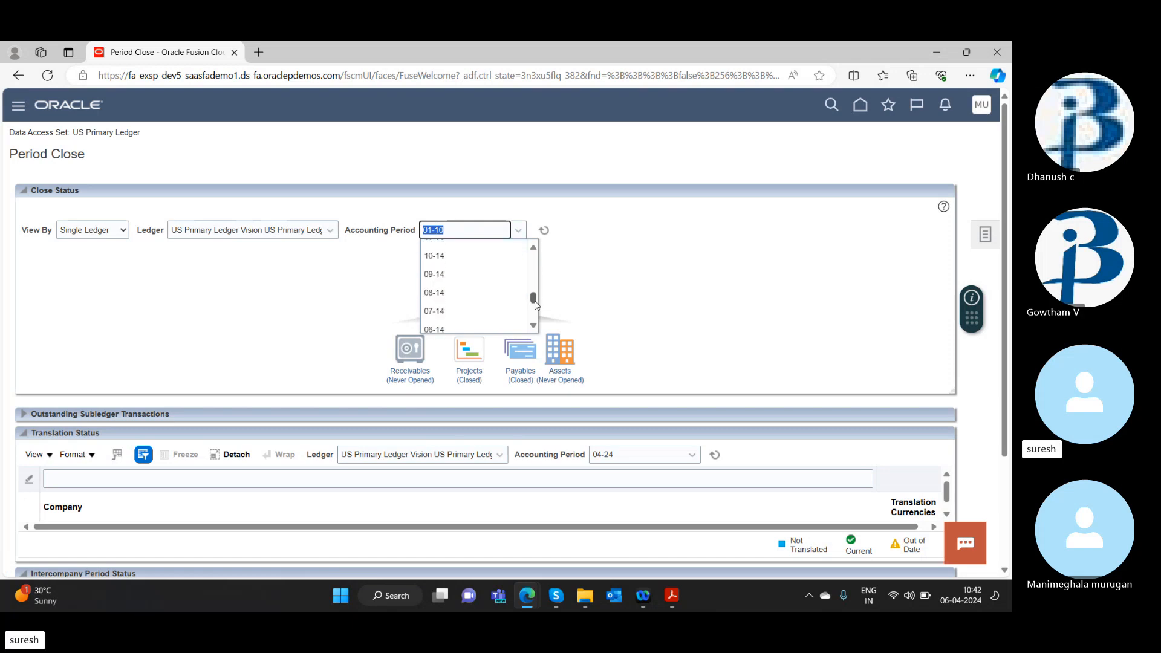
{"action": "scroll", "coordinate": [535, 284], "scroll_direction": "down", "scroll_amount": 7}
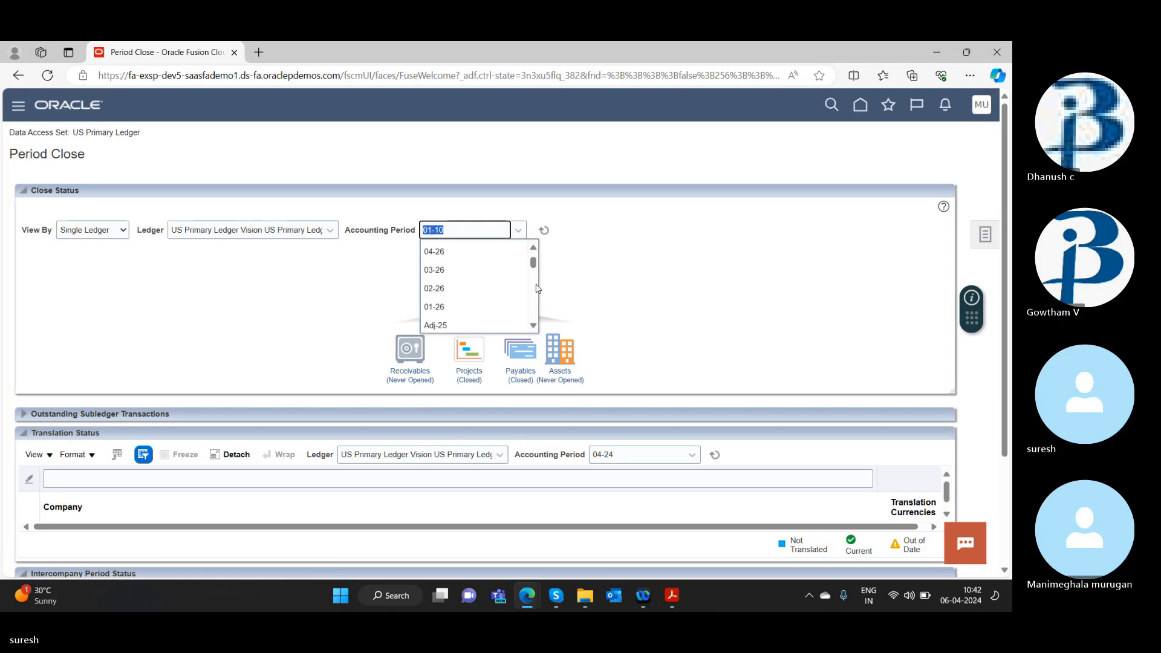
{"action": "scroll", "coordinate": [534, 275], "scroll_direction": "down", "scroll_amount": 7}
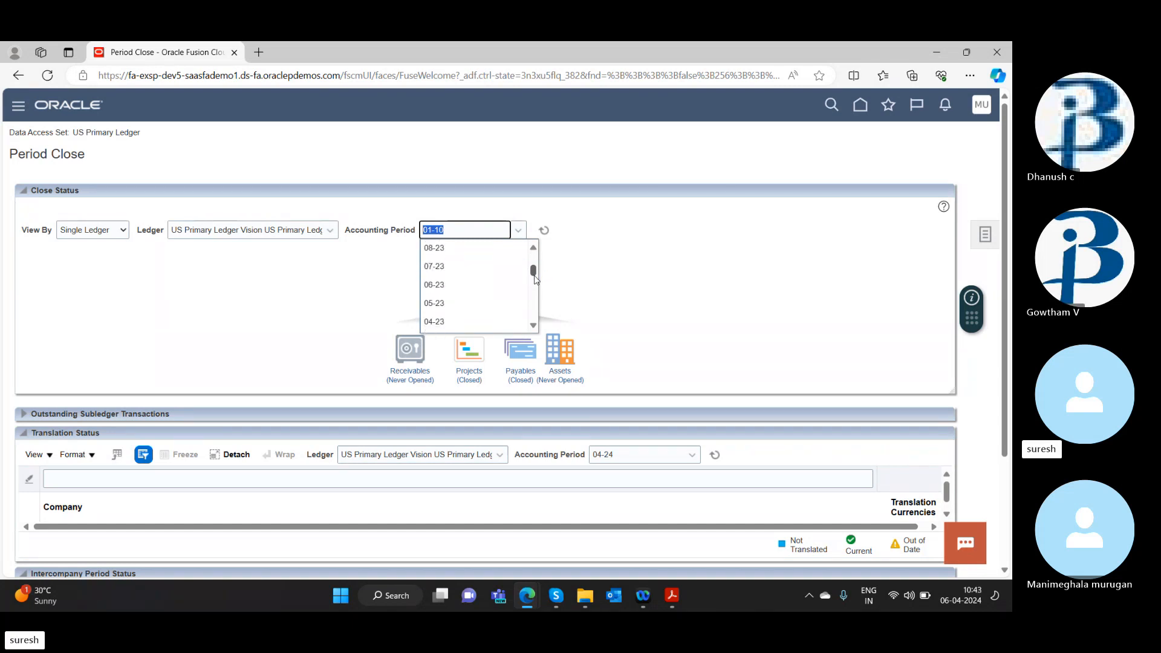
{"action": "scroll", "coordinate": [535, 277], "scroll_direction": "up", "scroll_amount": 14}
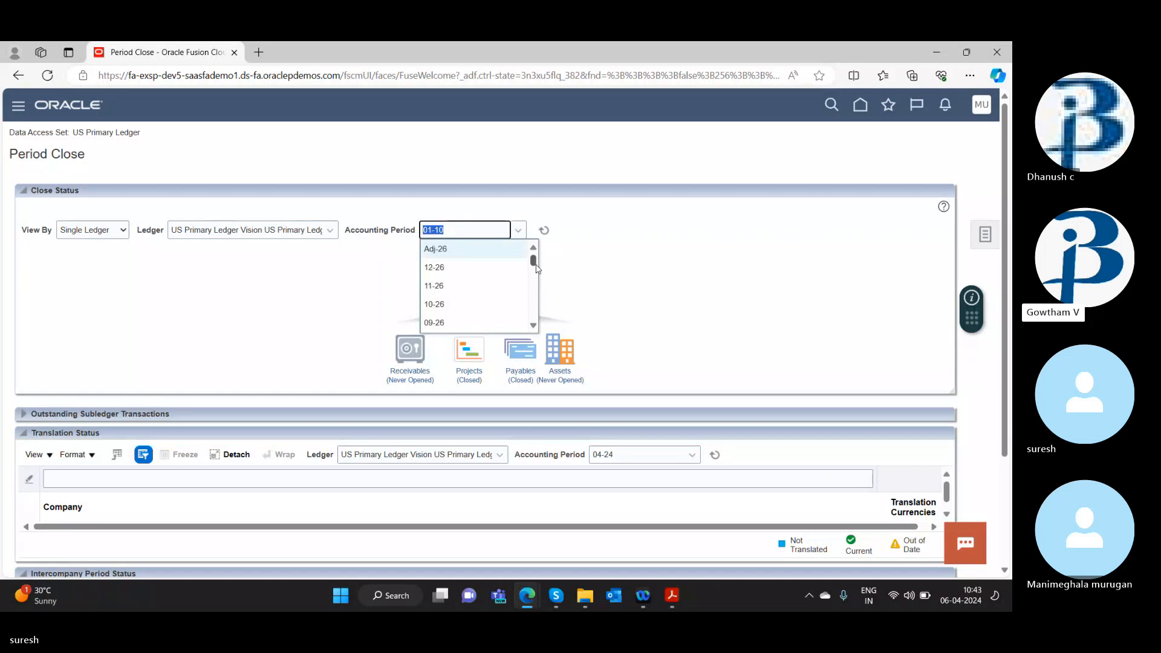
{"action": "left_click_drag", "start_coordinate": [536, 265], "coordinate": [530, 274]}
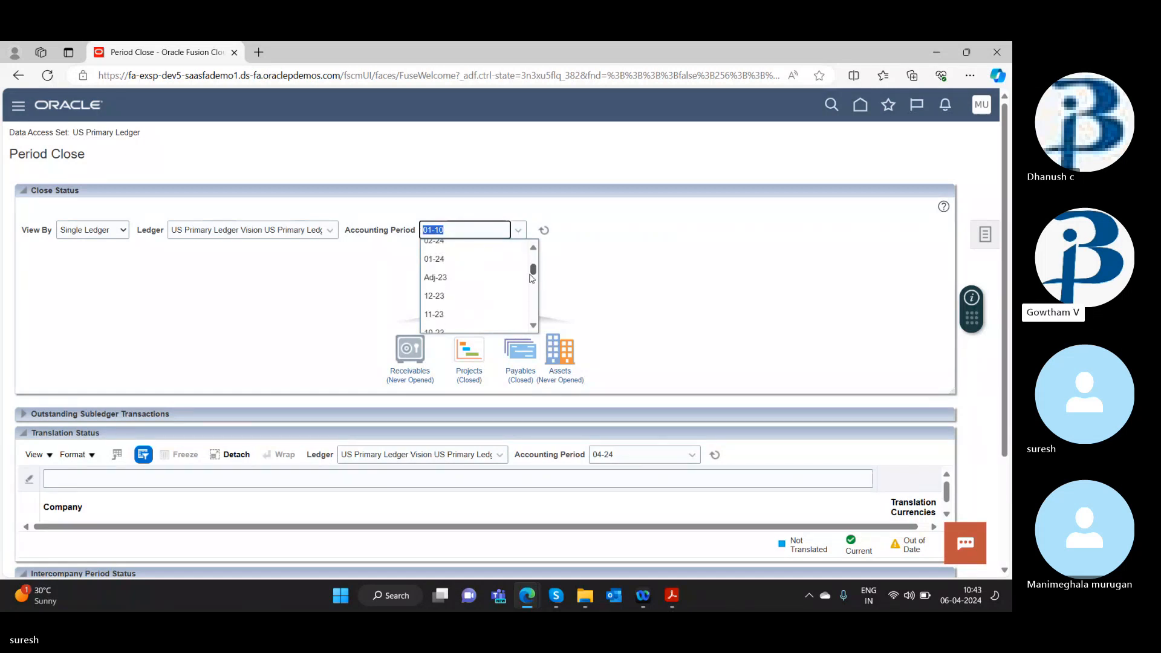
{"action": "left_click", "coordinate": [454, 295]}
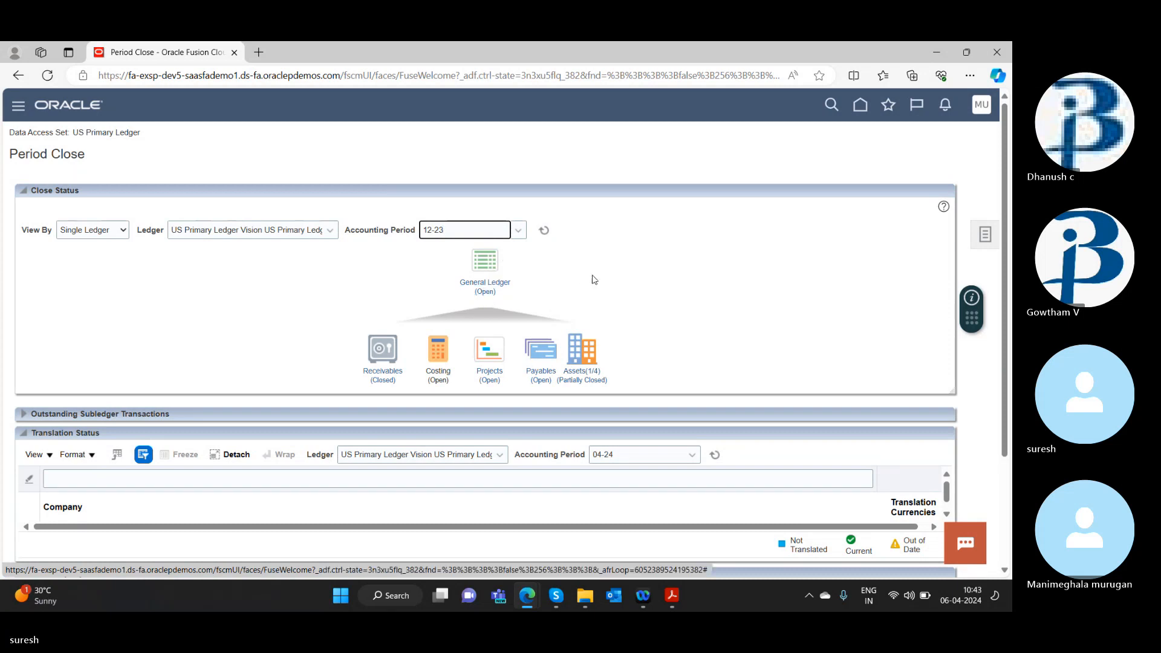
Step: Open the General Ledger period statuses for US Primary Ledger and try to close accounting period 03-24
{"action": "left_click", "coordinate": [480, 288]}
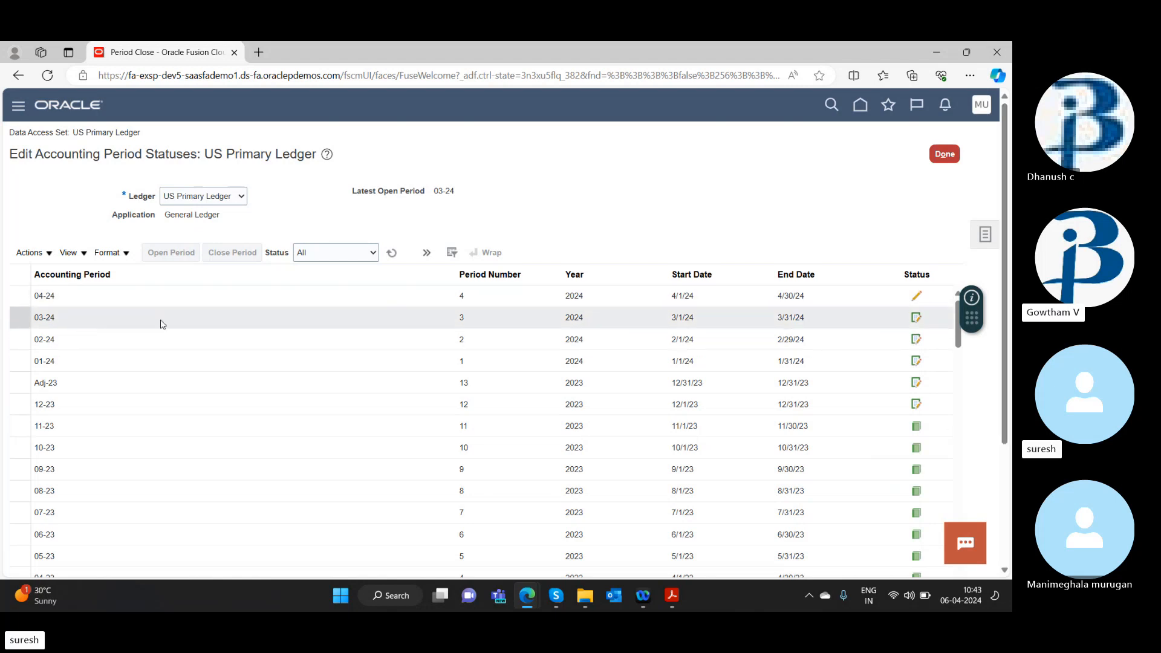
{"action": "left_click", "coordinate": [917, 317]}
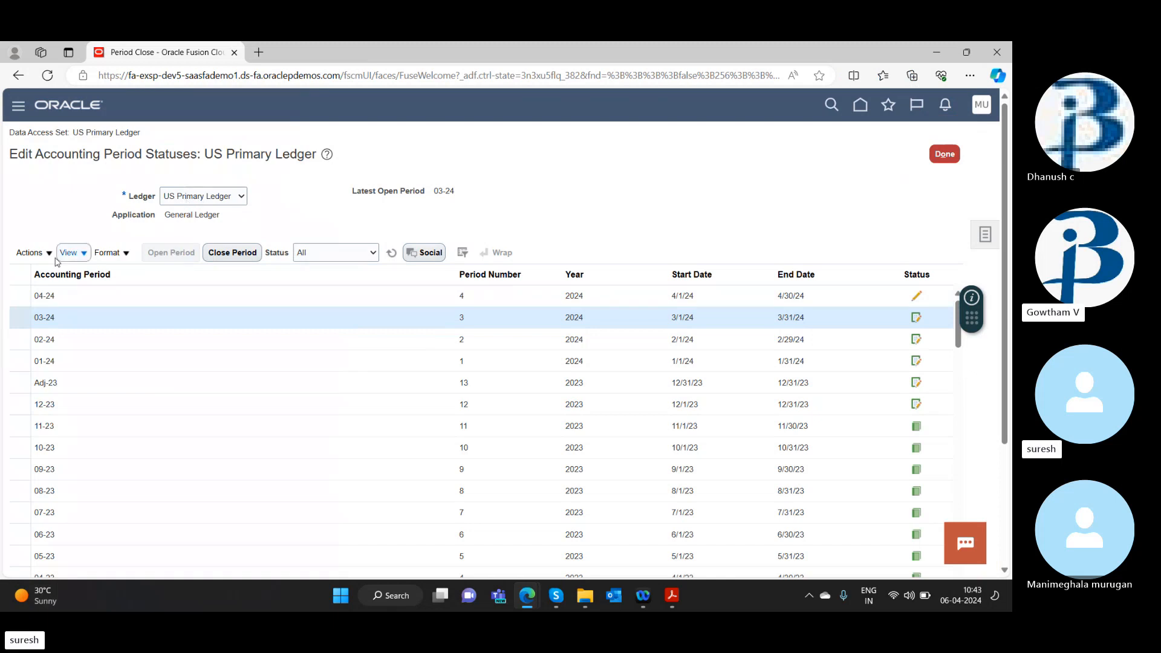
{"action": "left_click", "coordinate": [232, 252]}
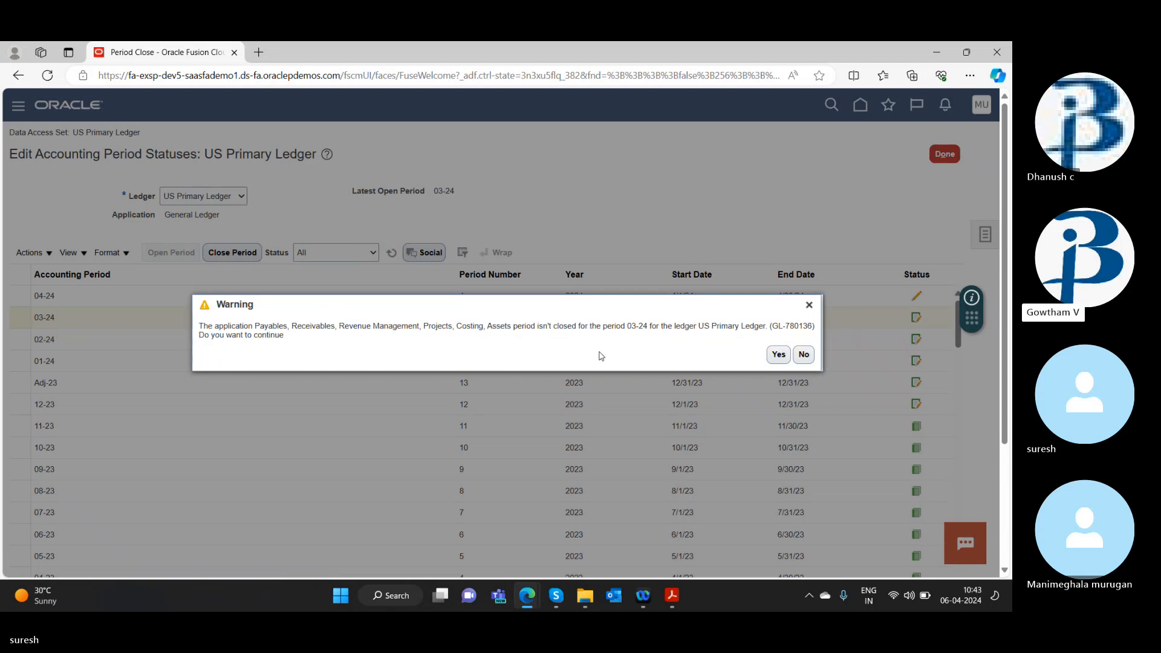
{"action": "left_click", "coordinate": [778, 355]}
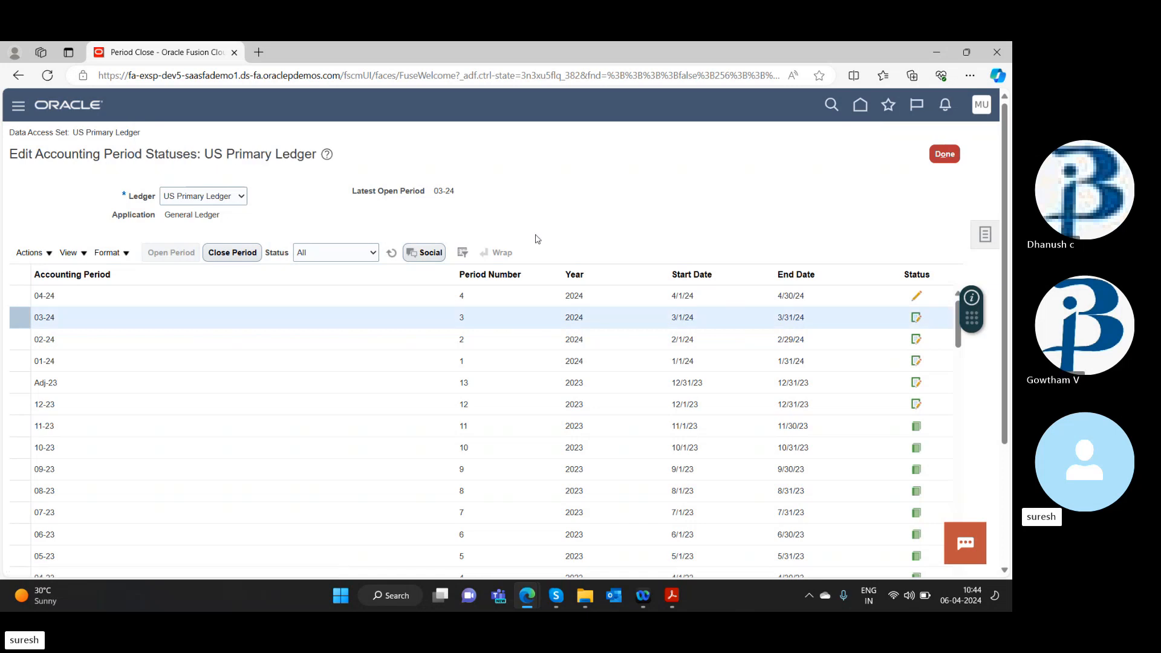
Step: Switch to AR_ag.pdf, look through the guide to the Lesson 4 customer profile class tasks, and return to Oracle Fusion in the browser
{"action": "key", "text": "alt+Tab"}
{"action": "scroll", "coordinate": [459, 347], "scroll_direction": "down", "scroll_amount": 10}
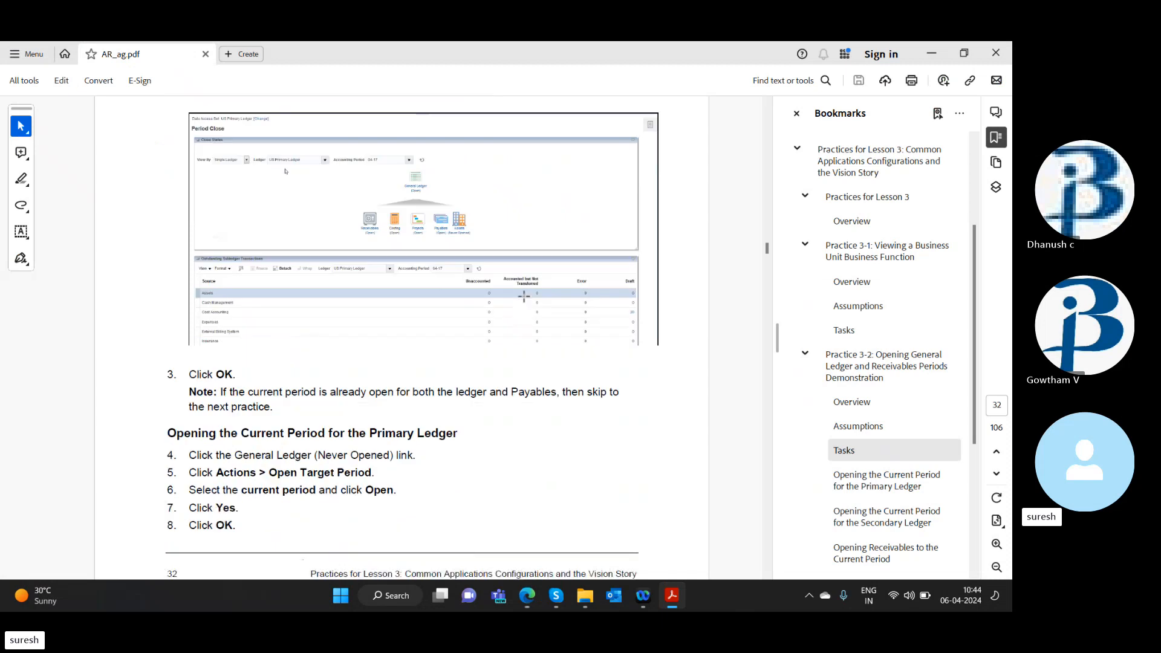
{"action": "scroll", "coordinate": [458, 347], "scroll_direction": "down", "scroll_amount": 10}
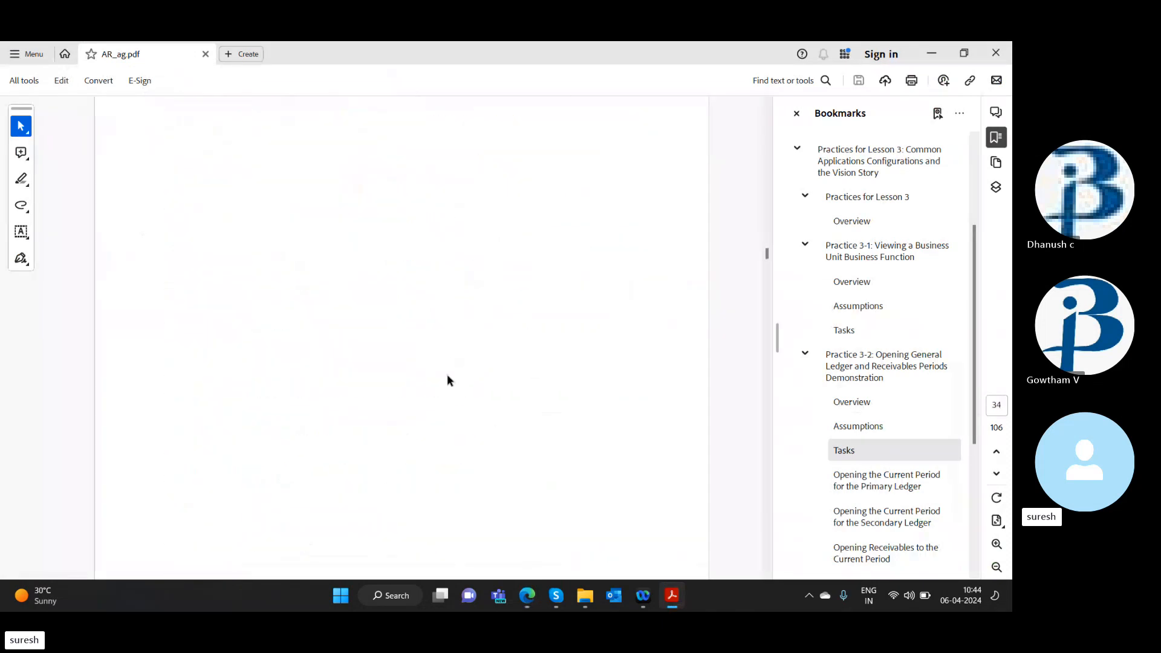
{"action": "scroll", "coordinate": [432, 400], "scroll_direction": "down", "scroll_amount": 8}
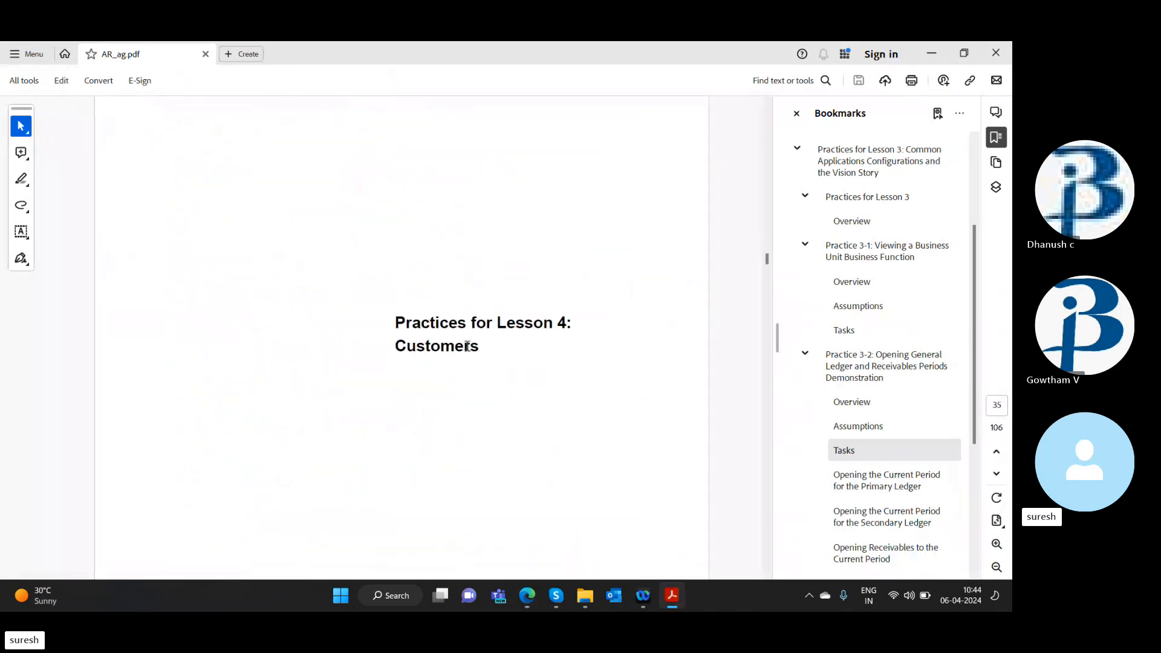
{"action": "scroll", "coordinate": [460, 381], "scroll_direction": "down", "scroll_amount": 10}
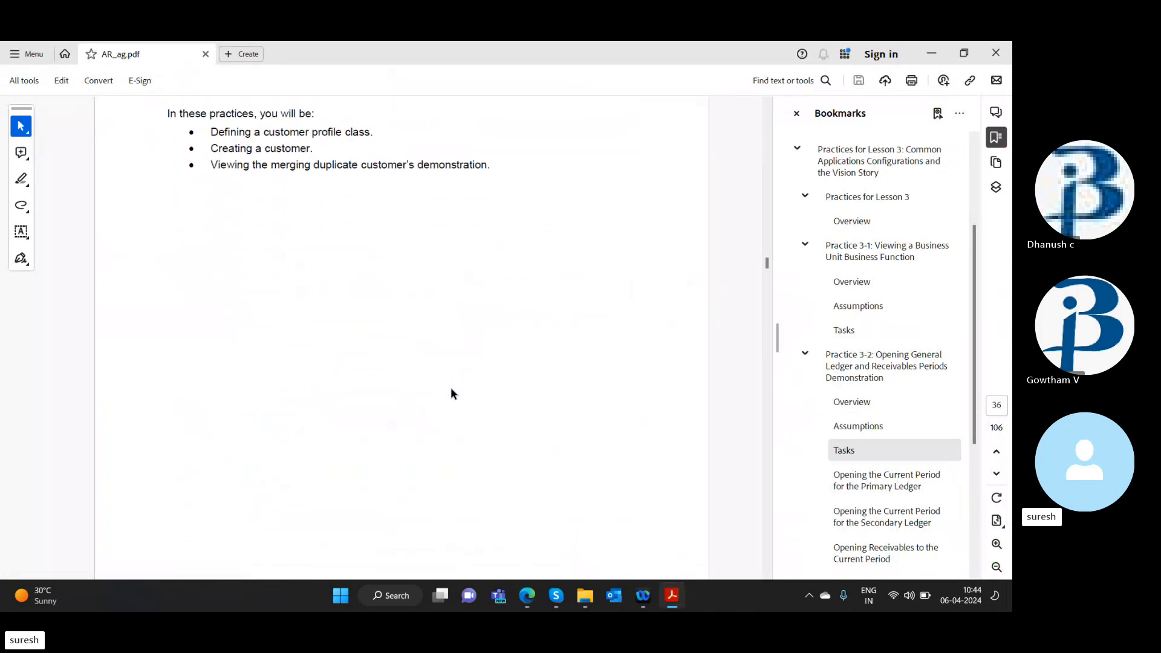
{"action": "scroll", "coordinate": [445, 402], "scroll_direction": "down", "scroll_amount": 5}
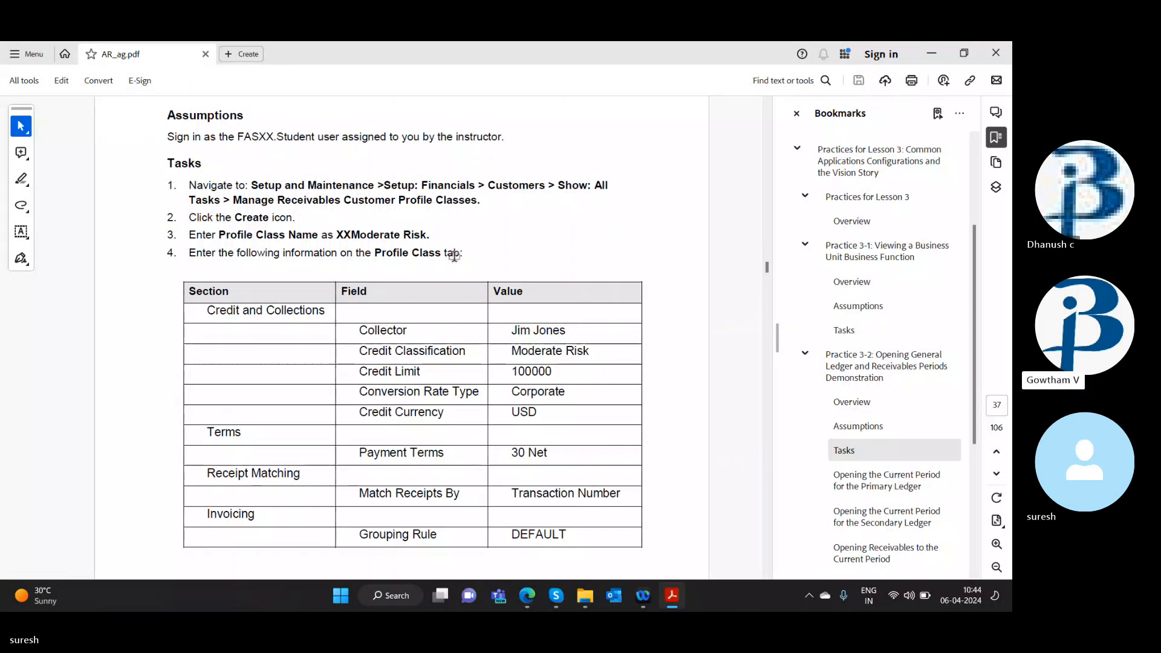
{"action": "key", "text": "alt+Tab"}
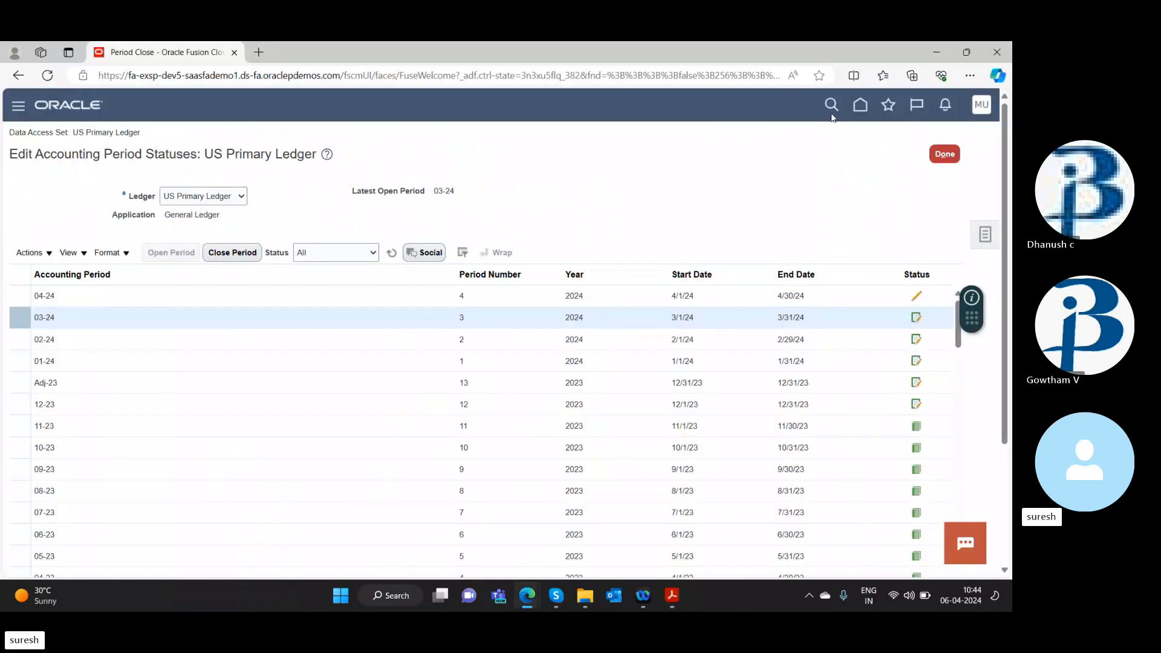
Step: Go to the home page, search for "receivables" and then "accounts receivables", and clear the search
{"action": "left_click", "coordinate": [859, 108]}
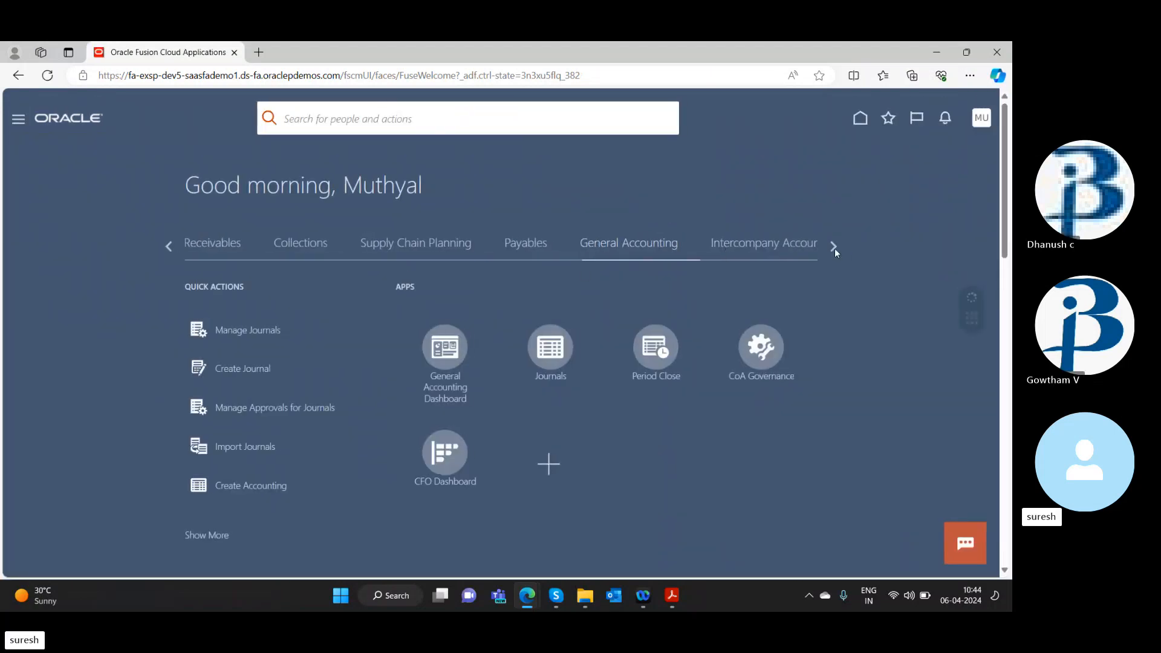
{"action": "left_click", "coordinate": [471, 111]}
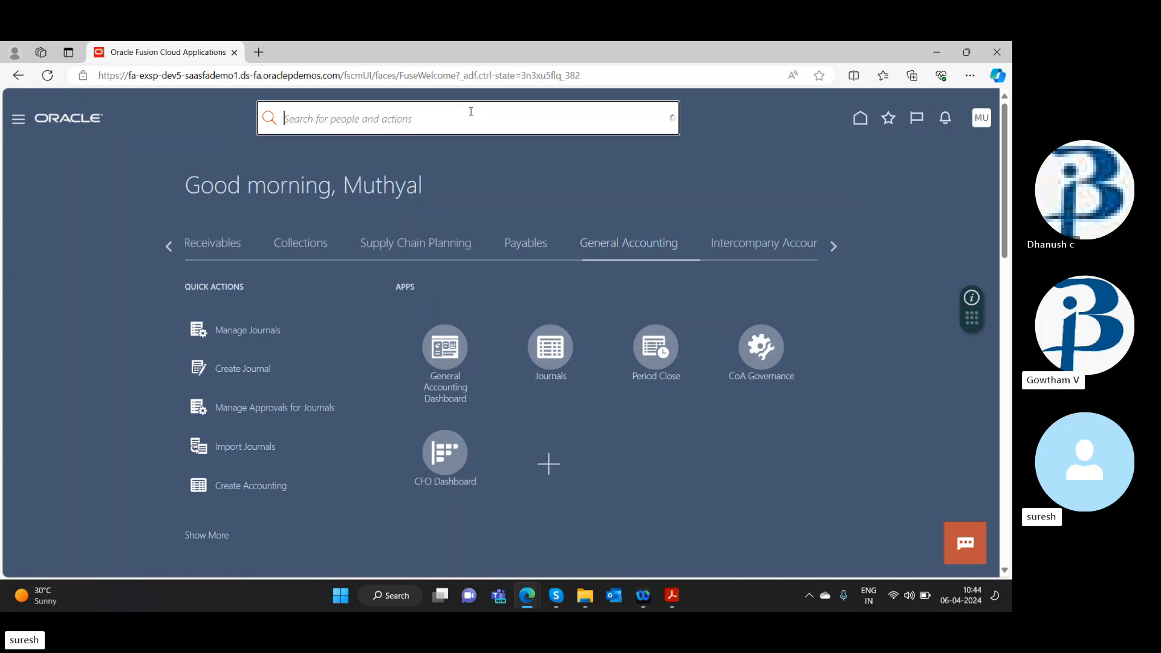
{"action": "type", "text": "red"}
{"action": "type", "text": "ei"}
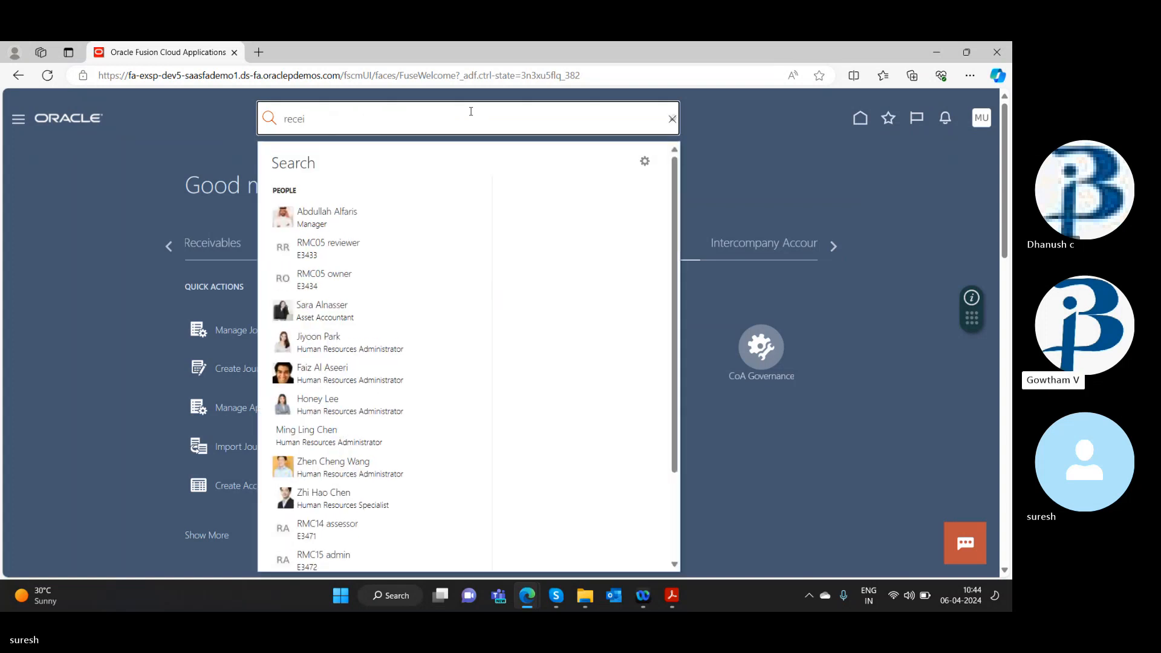
{"action": "type", "text": "vab"}
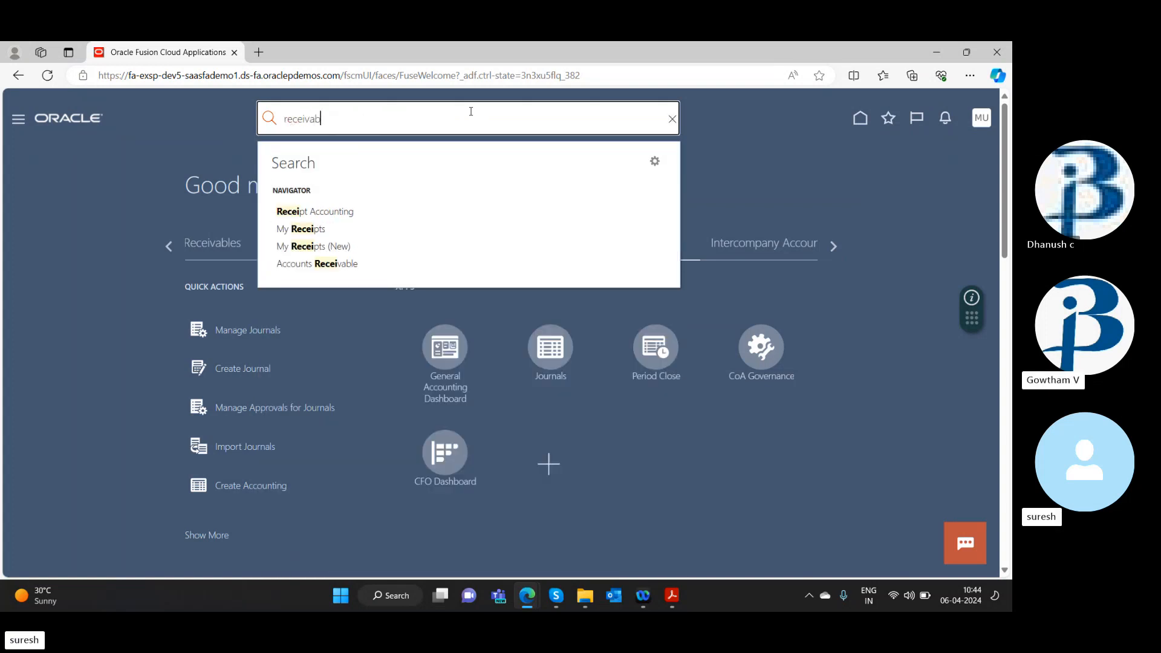
{"action": "type", "text": "les"}
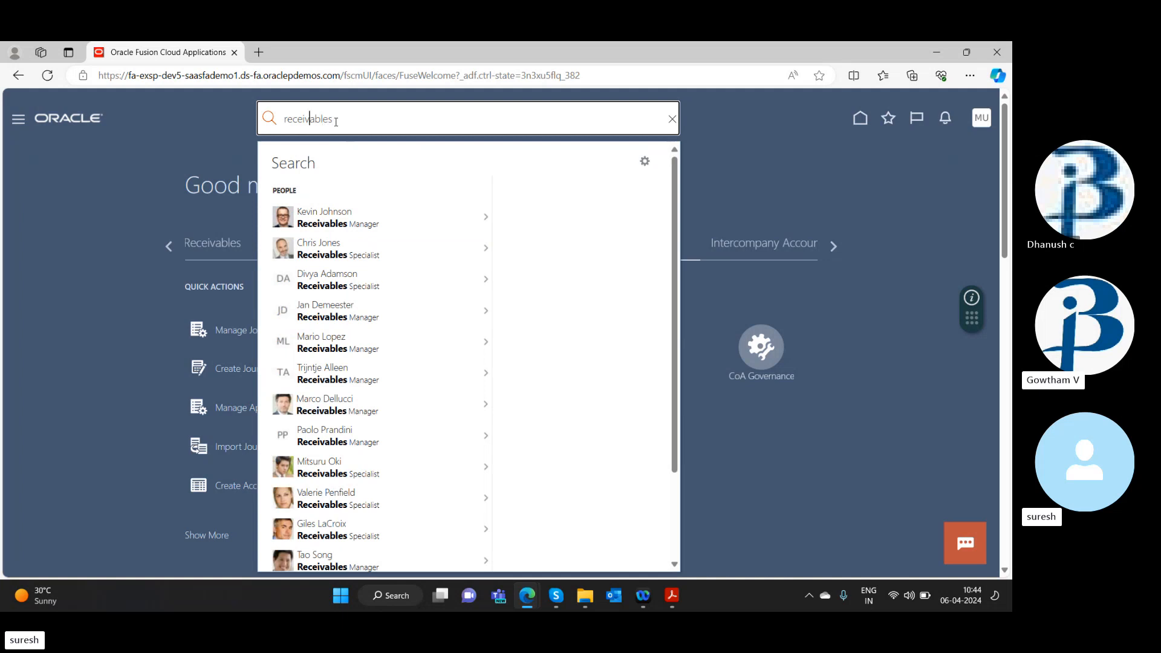
{"action": "key", "text": "Home"}
{"action": "type", "text": "account"}
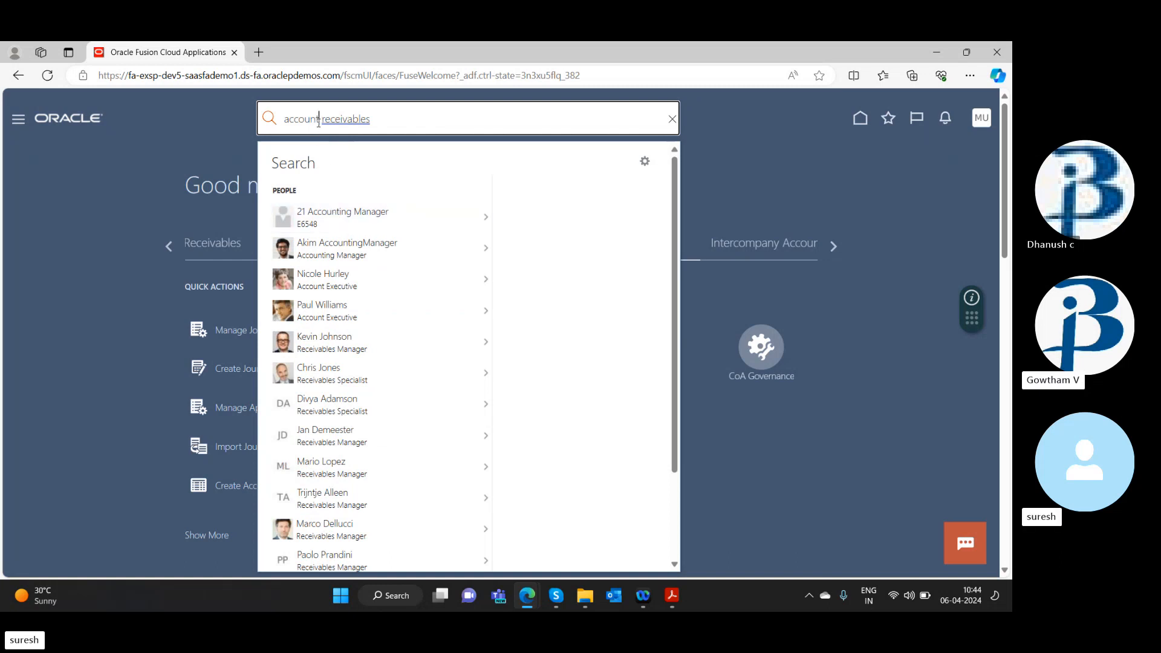
{"action": "type", "text": " s"}
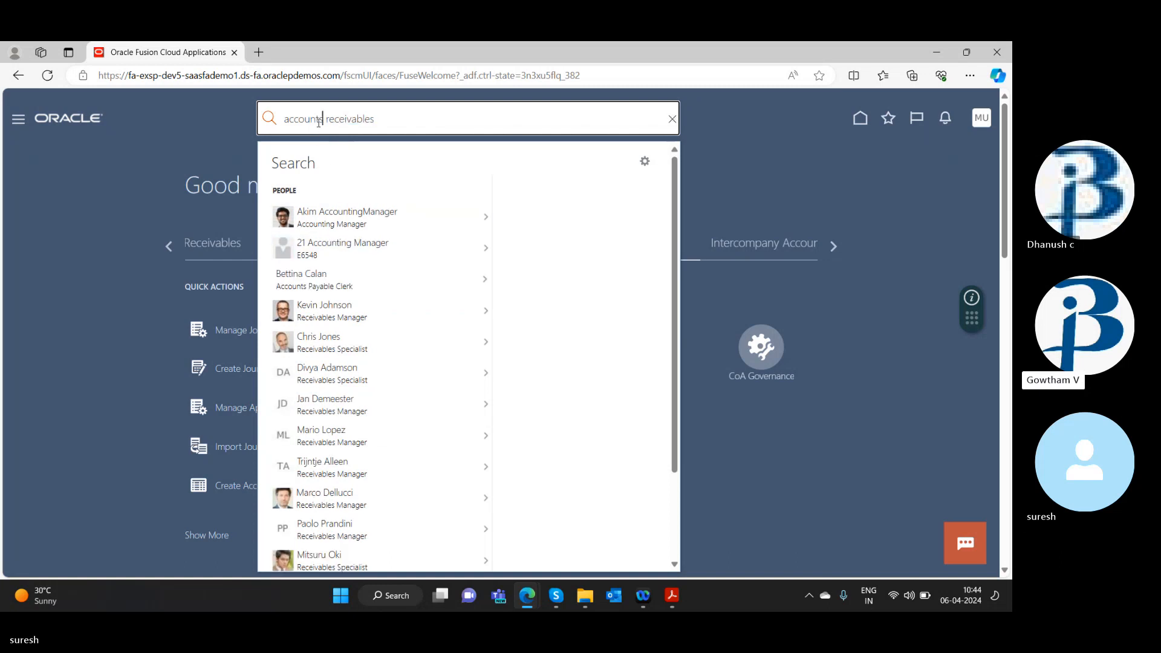
{"action": "left_click", "coordinate": [672, 118]}
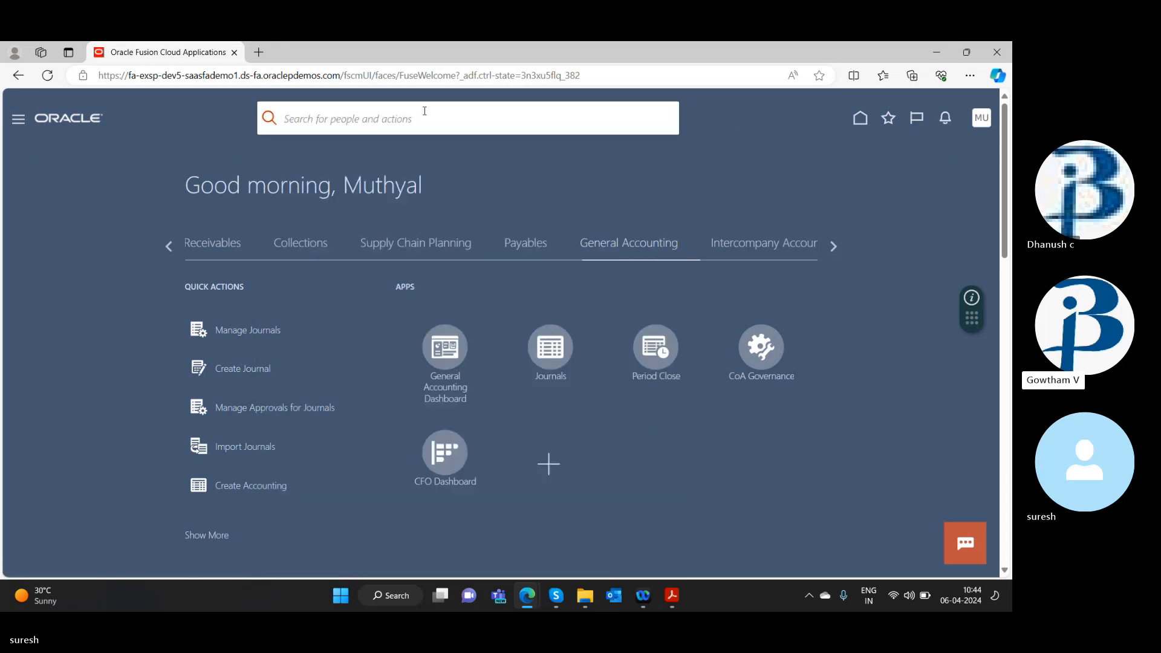
Step: Find the Receivables group among the home page work areas and start a new Receivables transaction
{"action": "left_click", "coordinate": [833, 252]}
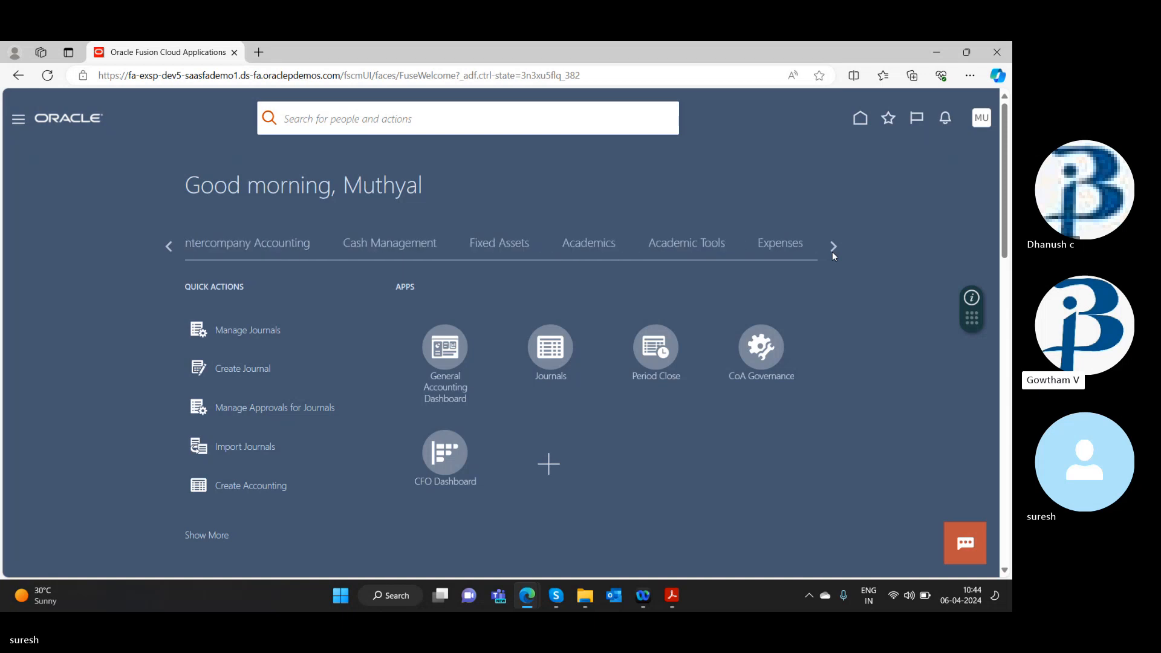
{"action": "left_click", "coordinate": [832, 252]}
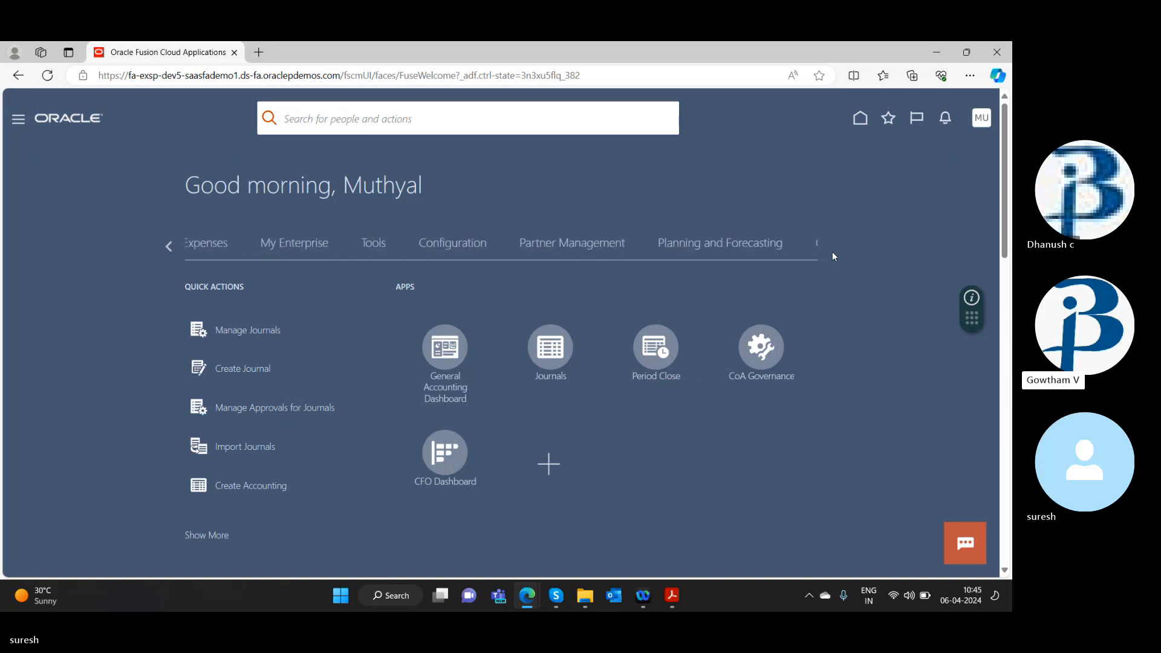
{"action": "left_click", "coordinate": [832, 251]}
{"action": "left_click", "coordinate": [169, 246]}
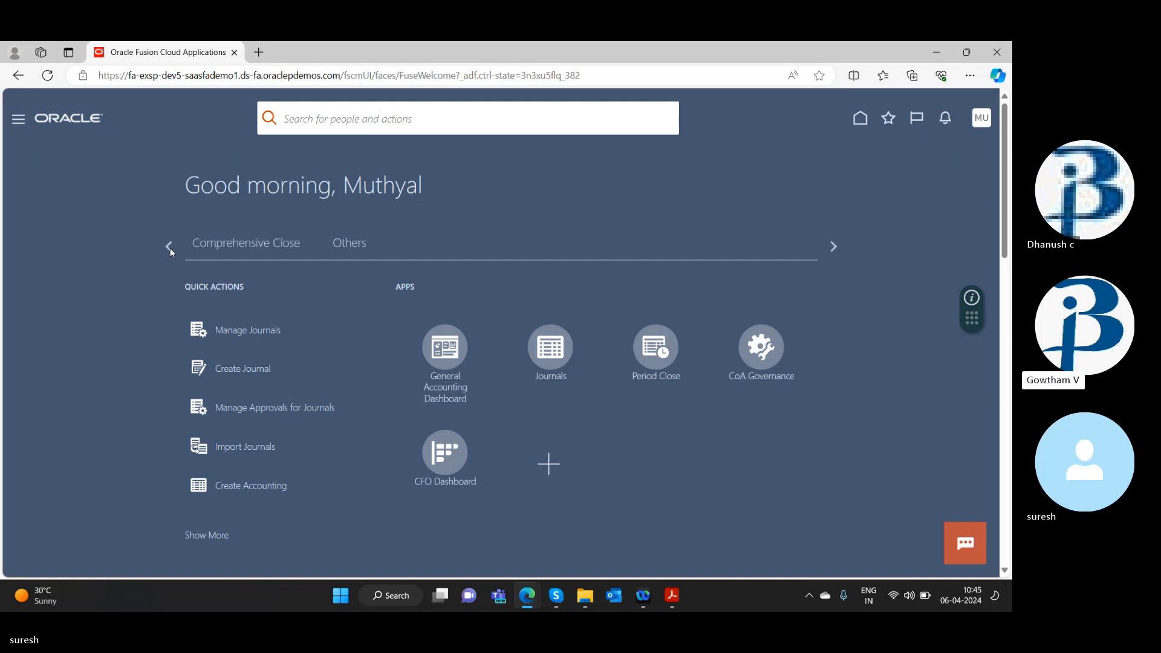
{"action": "left_click", "coordinate": [169, 247]}
{"action": "left_click", "coordinate": [169, 247]}
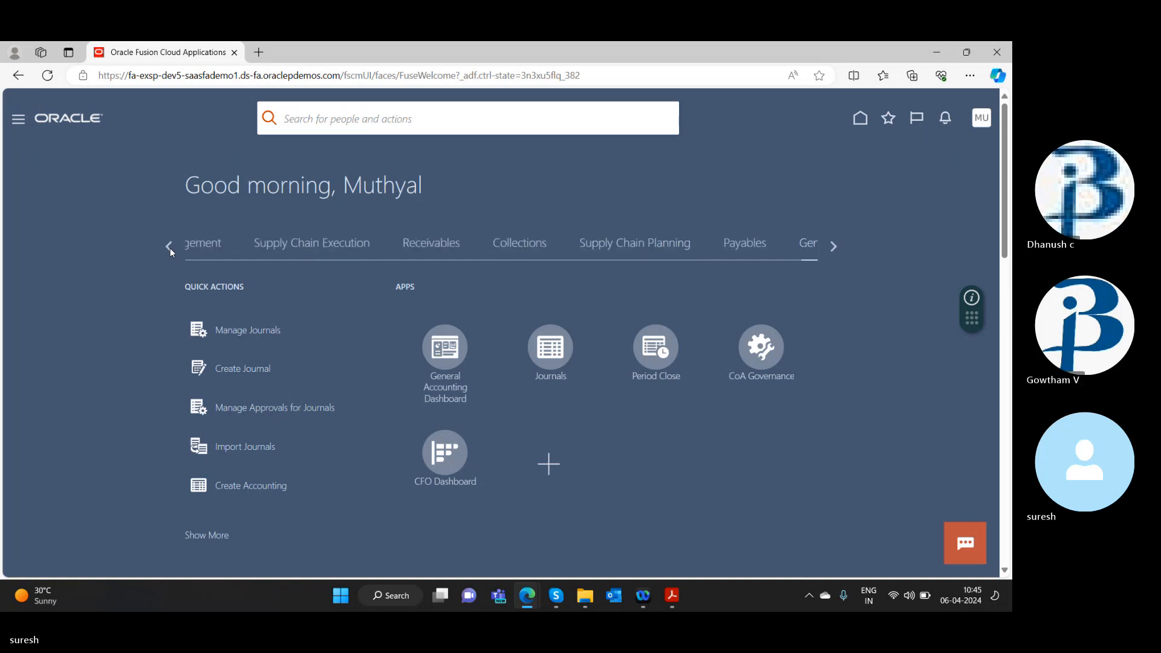
{"action": "left_click", "coordinate": [169, 247]}
{"action": "left_click", "coordinate": [170, 246]}
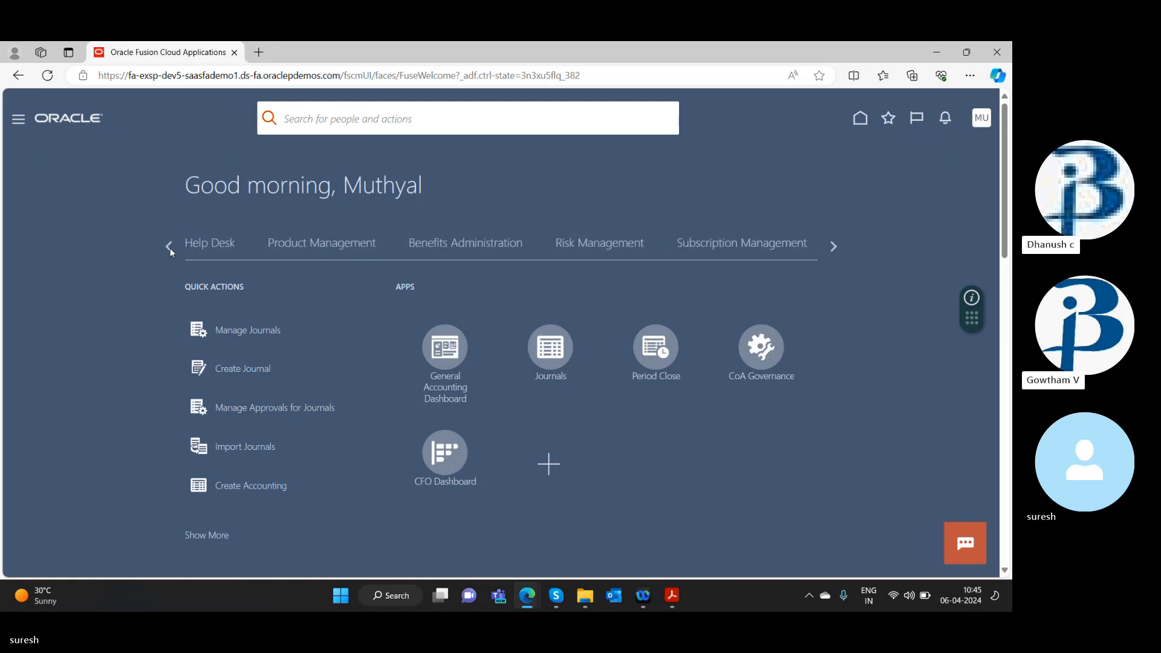
{"action": "left_click", "coordinate": [169, 247]}
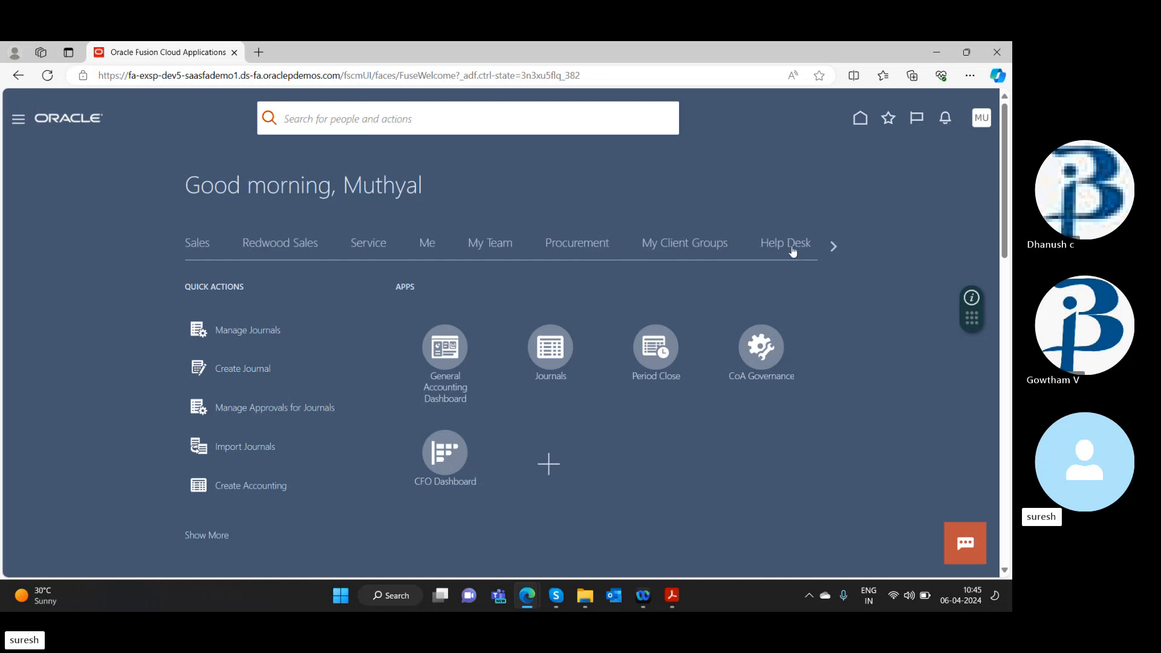
{"action": "left_click", "coordinate": [833, 247]}
{"action": "left_click", "coordinate": [832, 247]}
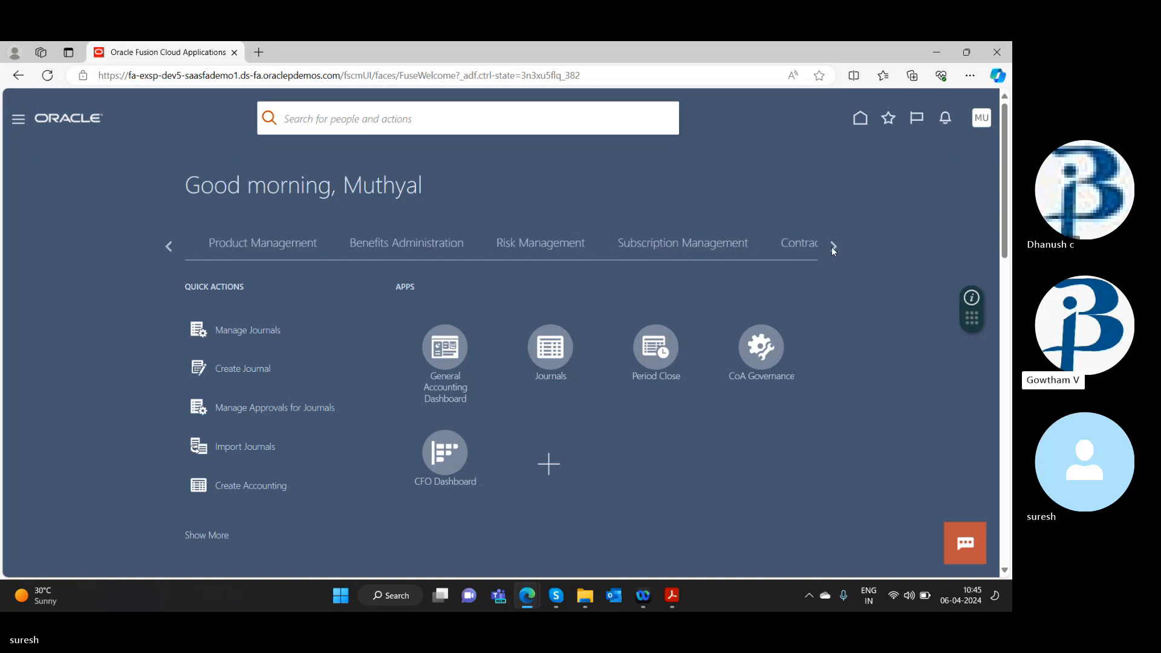
{"action": "left_click", "coordinate": [833, 247]}
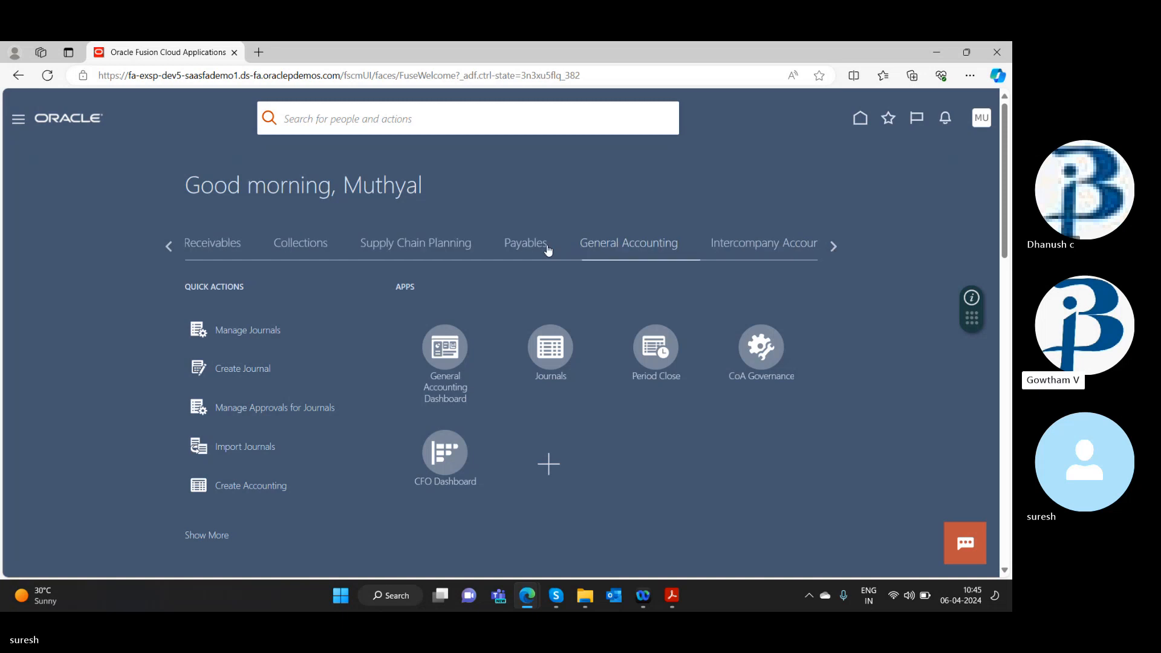
{"action": "left_click", "coordinate": [230, 250]}
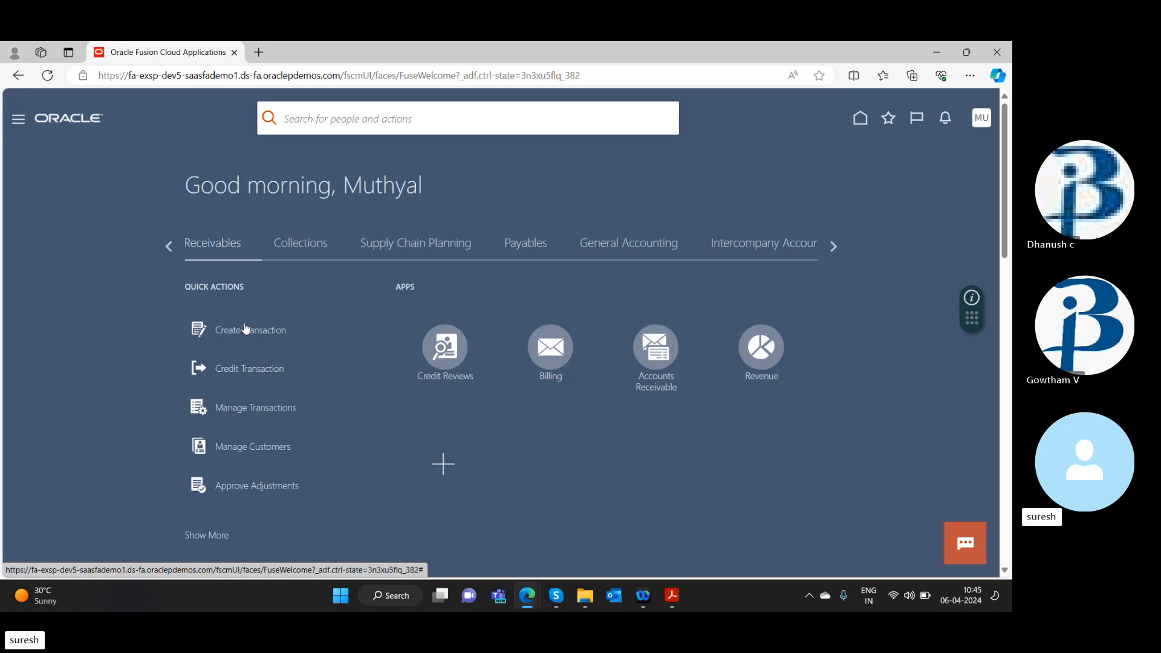
{"action": "left_click", "coordinate": [324, 330]}
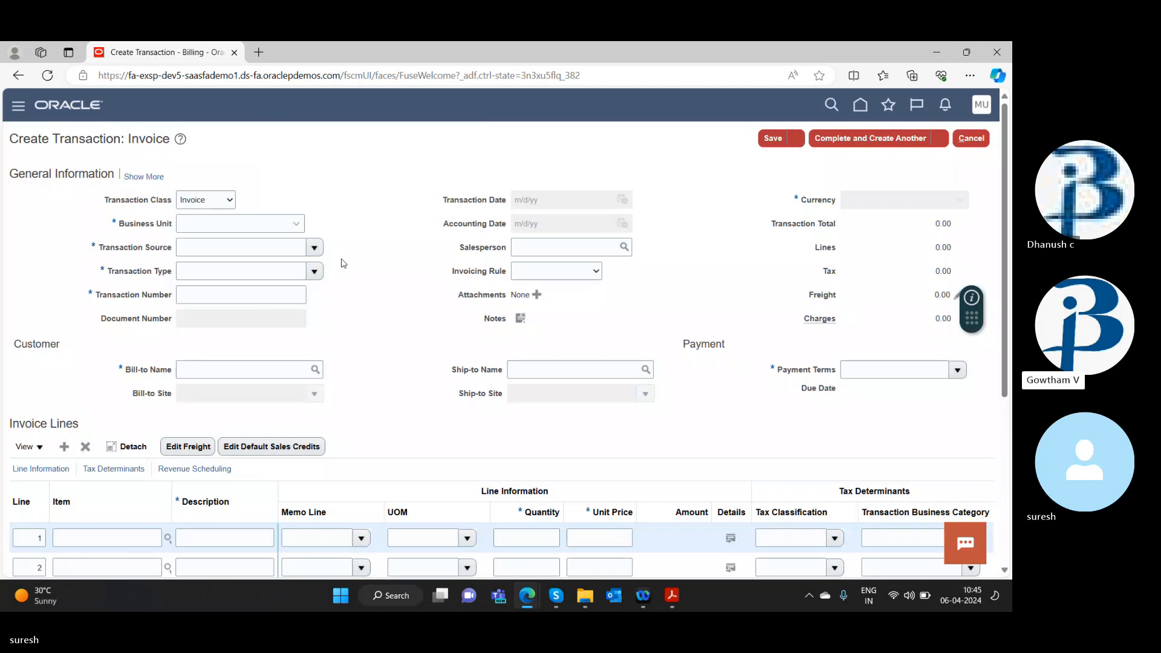
Step: Set the new invoice's business unit to US1 Business Unit
{"action": "left_click", "coordinate": [227, 225]}
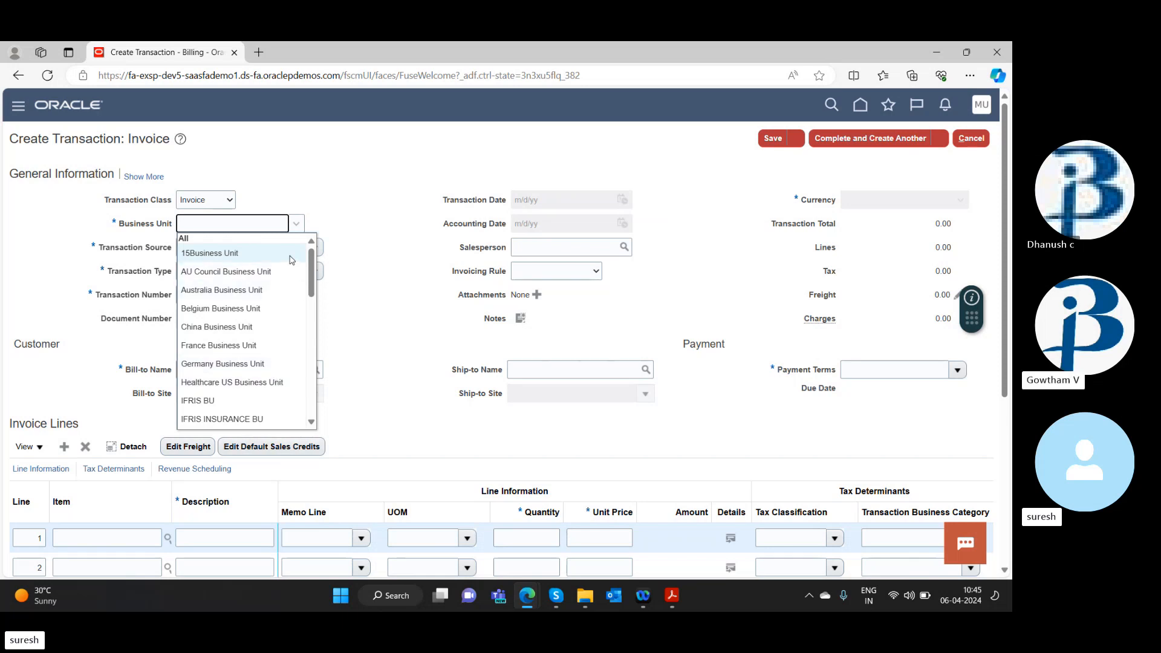
{"action": "type", "text": "us"}
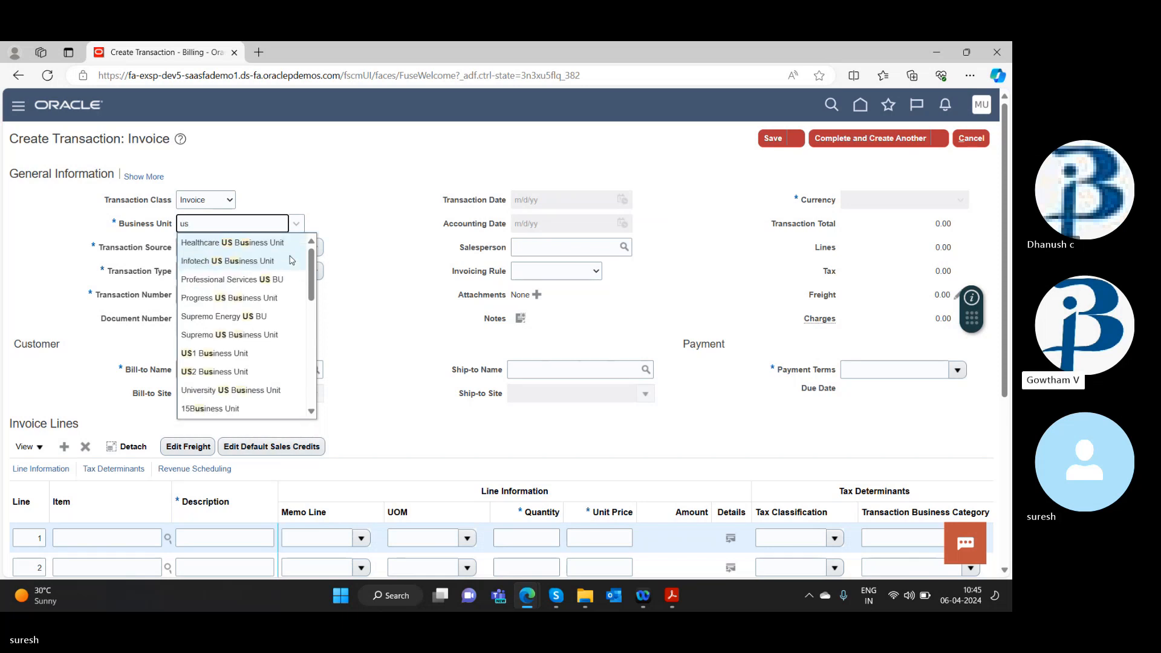
{"action": "left_click", "coordinate": [241, 354]}
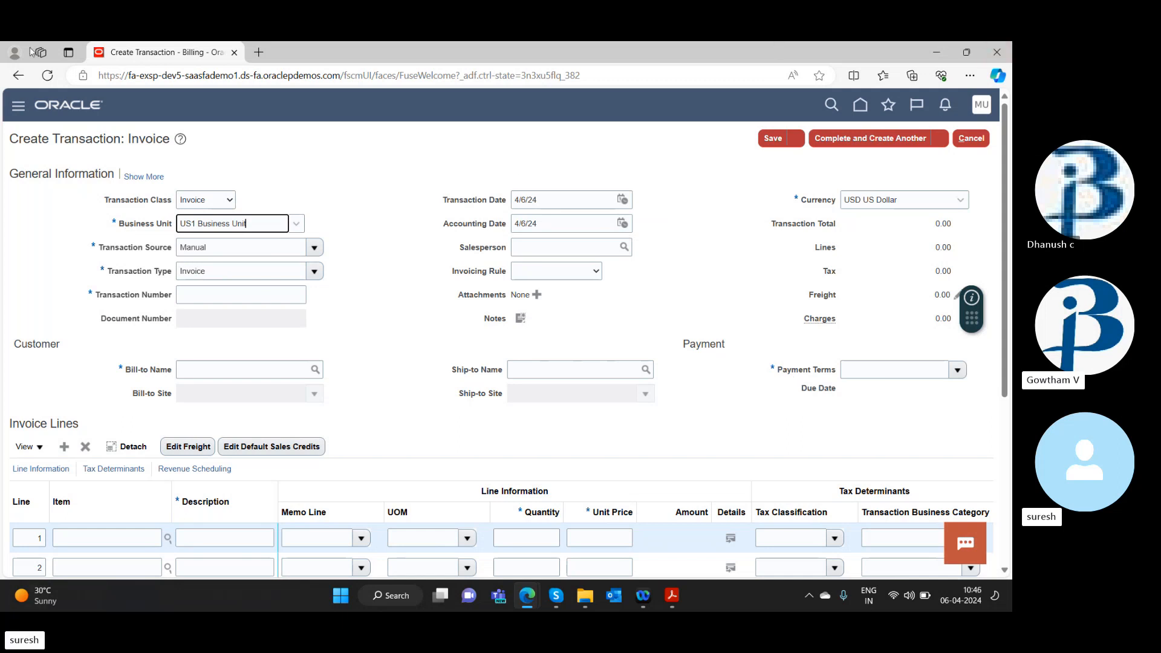
Step: Check the transaction source choices and look through the transaction types available for the invoice
{"action": "left_click", "coordinate": [314, 248]}
{"action": "left_click", "coordinate": [314, 247]}
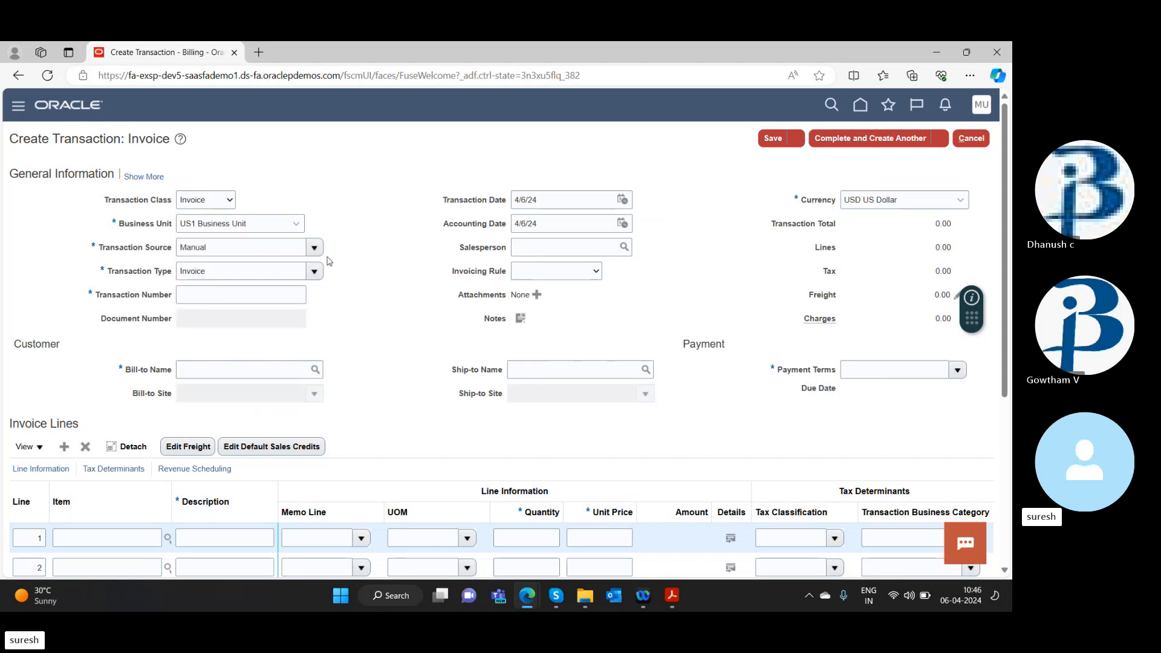
{"action": "left_click", "coordinate": [316, 271]}
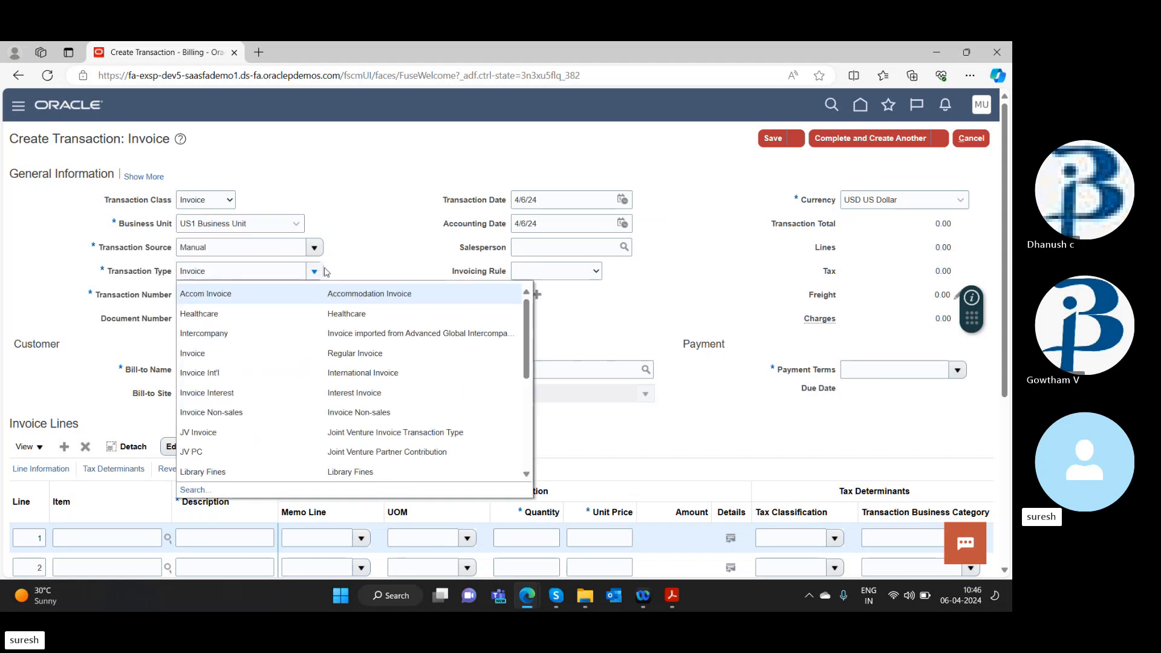
{"action": "left_click", "coordinate": [353, 254]}
Step: Try to find a "deposit" transaction type for the invoice, and clear the entry
{"action": "double_click", "coordinate": [194, 272]}
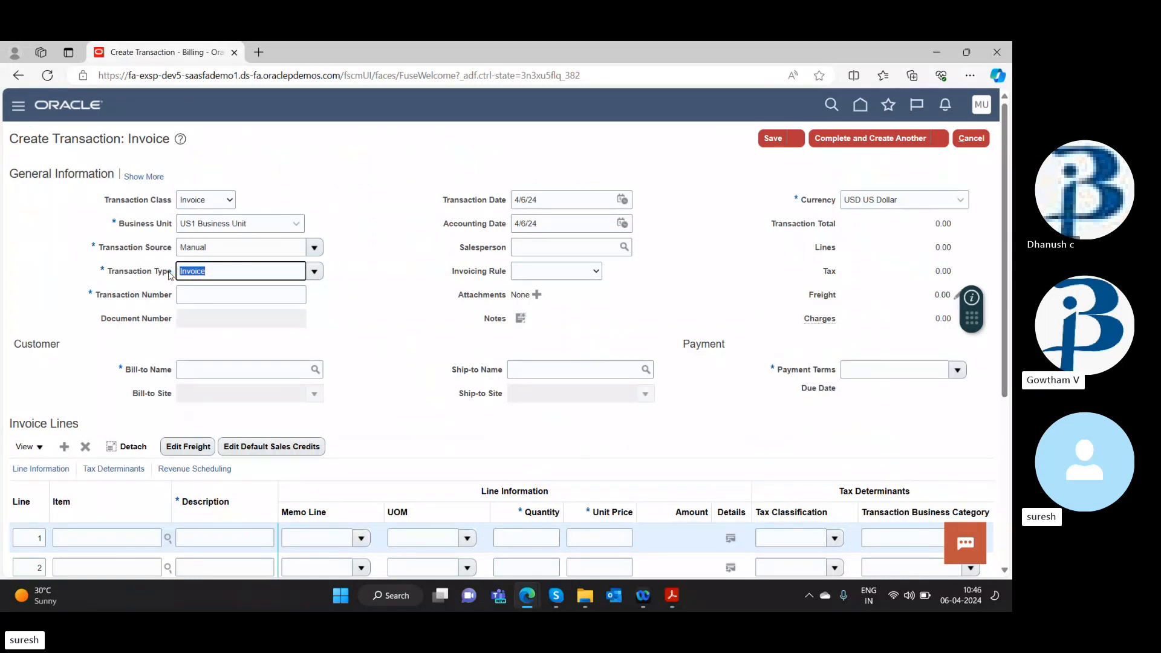
{"action": "type", "text": "cep"}
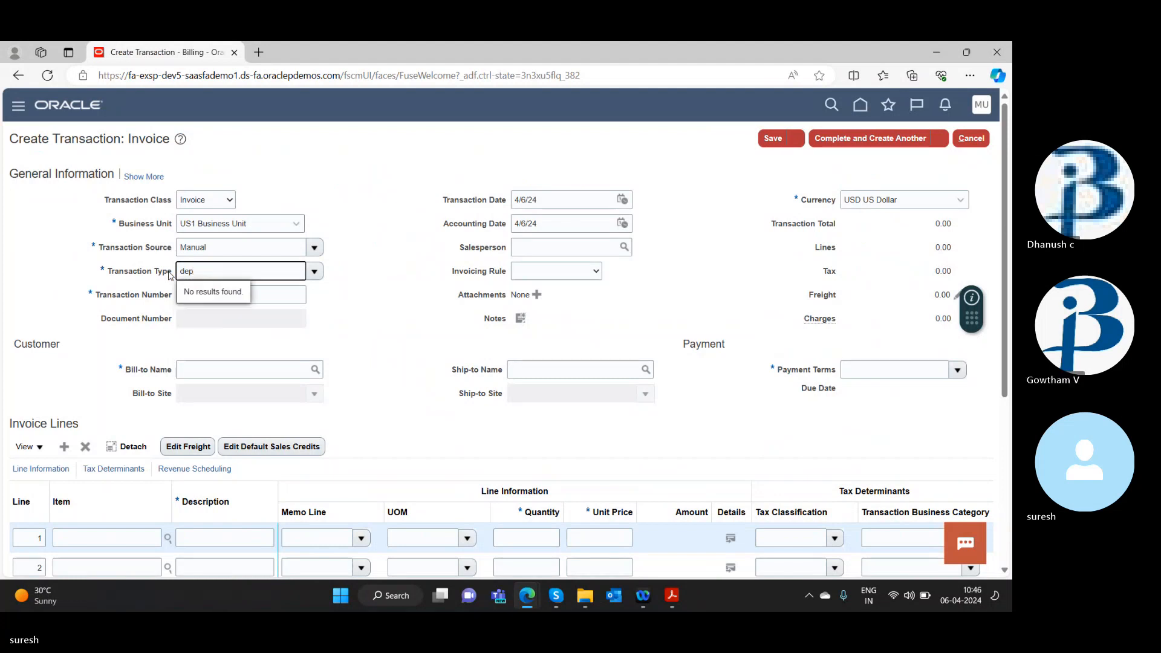
{"action": "type", "text": "osit"}
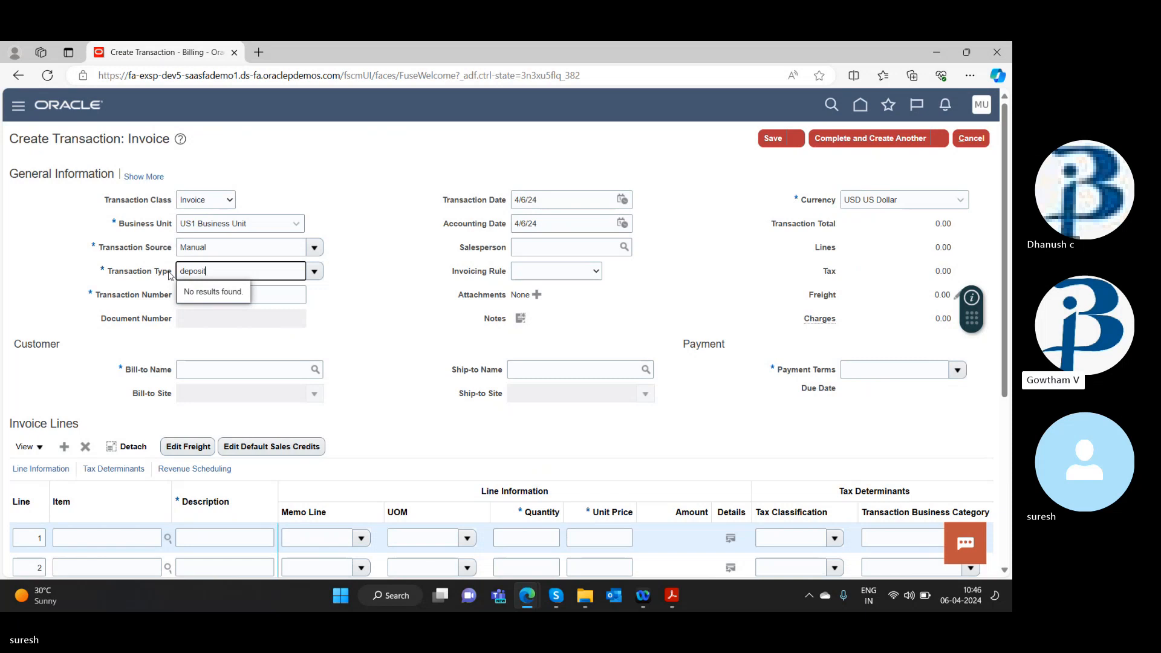
{"action": "key", "text": "BackSpace"}
{"action": "key", "text": "BackSpace"}
{"action": "key", "text": "BackSpace"}
{"action": "key", "text": "BackSpace"}
{"action": "key", "text": "BackSpace"}
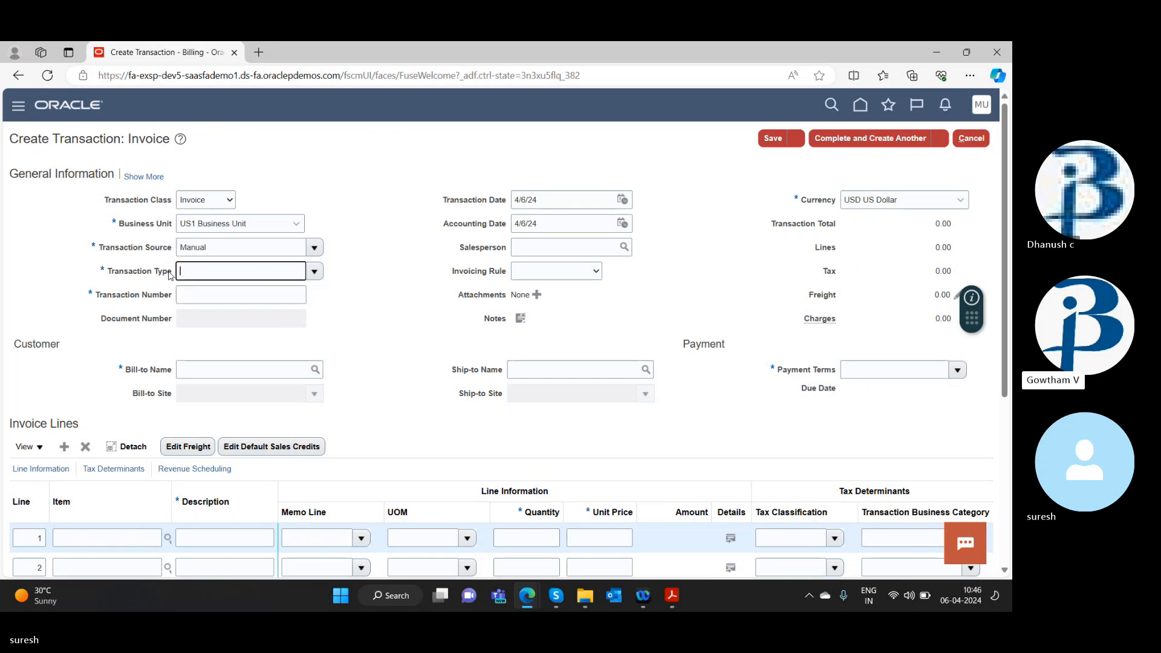
Step: Set the transaction type to Invoice and enter SR123 as the transaction number
{"action": "type", "text": "inv"}
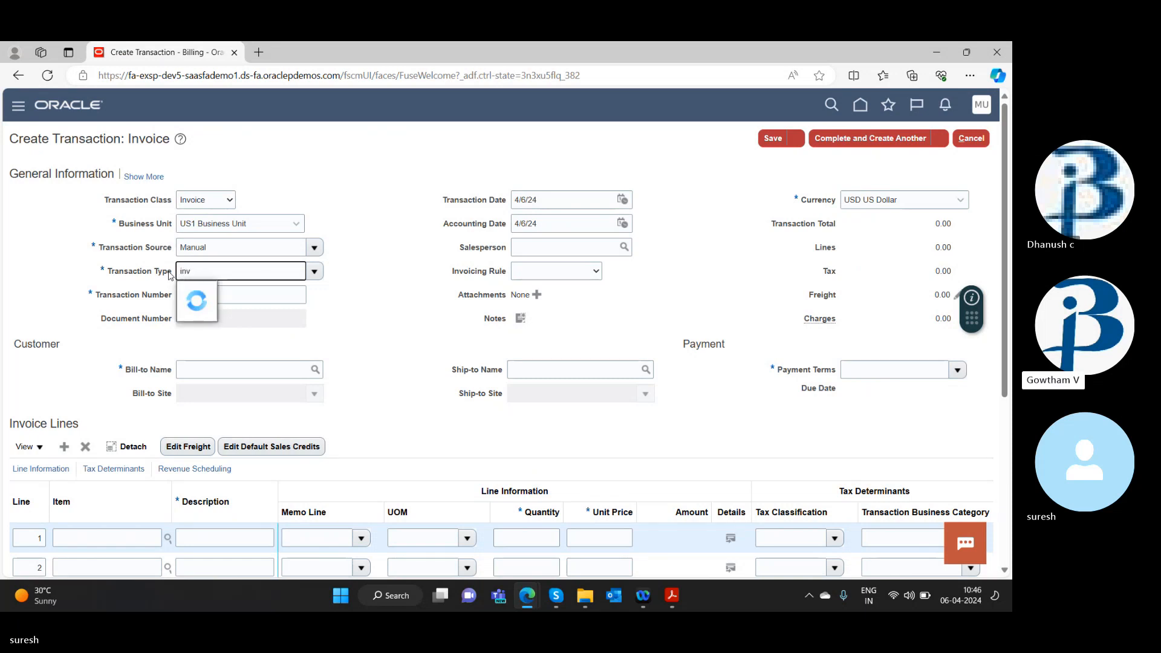
{"action": "left_click", "coordinate": [233, 293]}
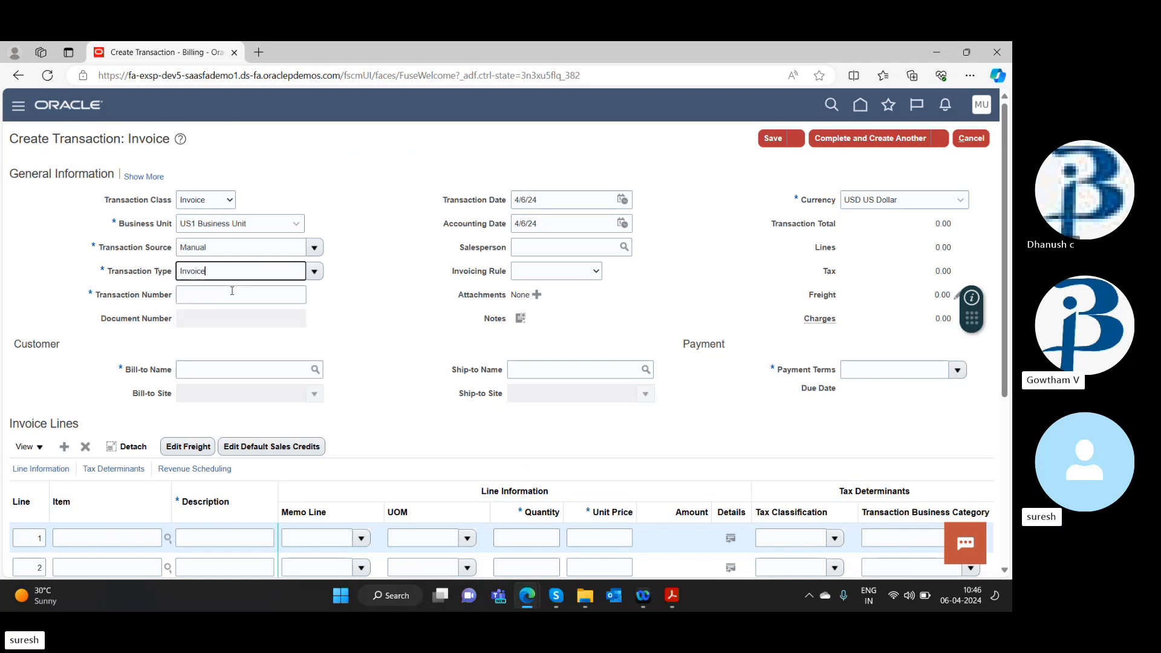
{"action": "left_click", "coordinate": [204, 294]}
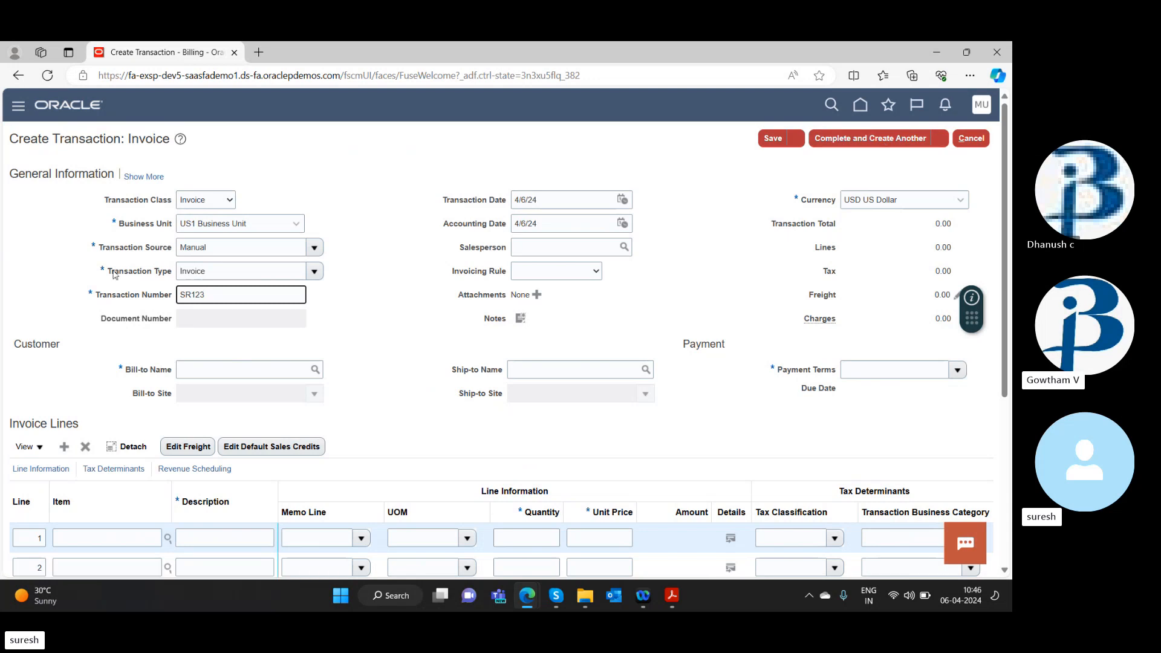
{"action": "left_click", "coordinate": [204, 318]}
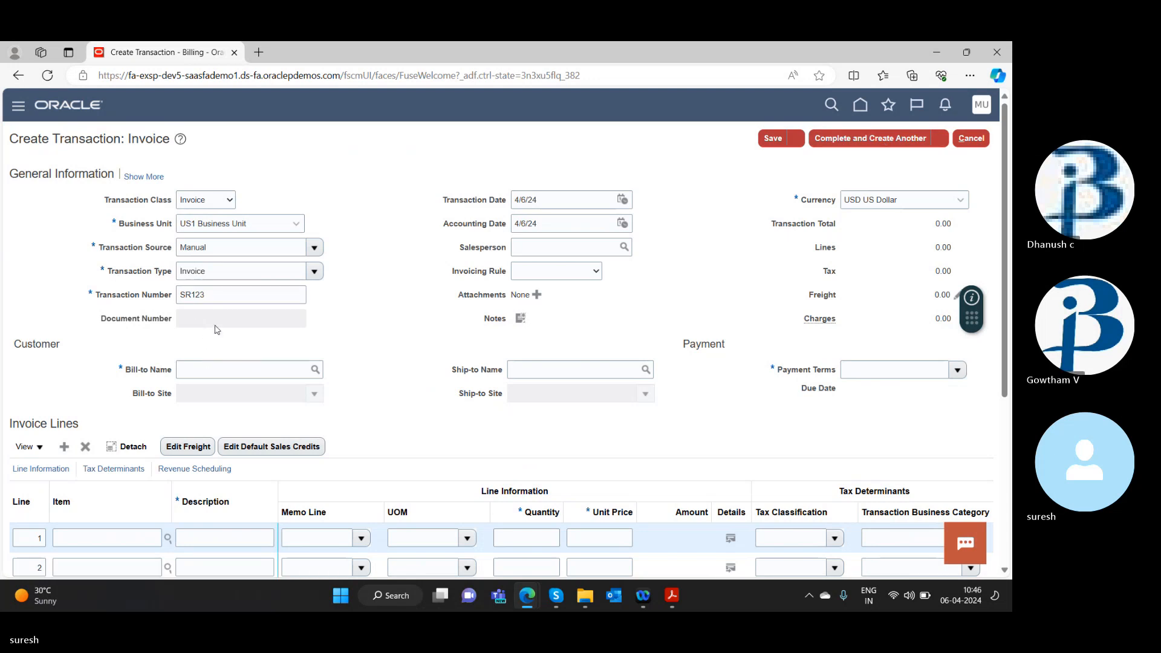
Step: Enter A% as the bill-to name and open the search for bill-to customers
{"action": "left_click", "coordinate": [203, 371]}
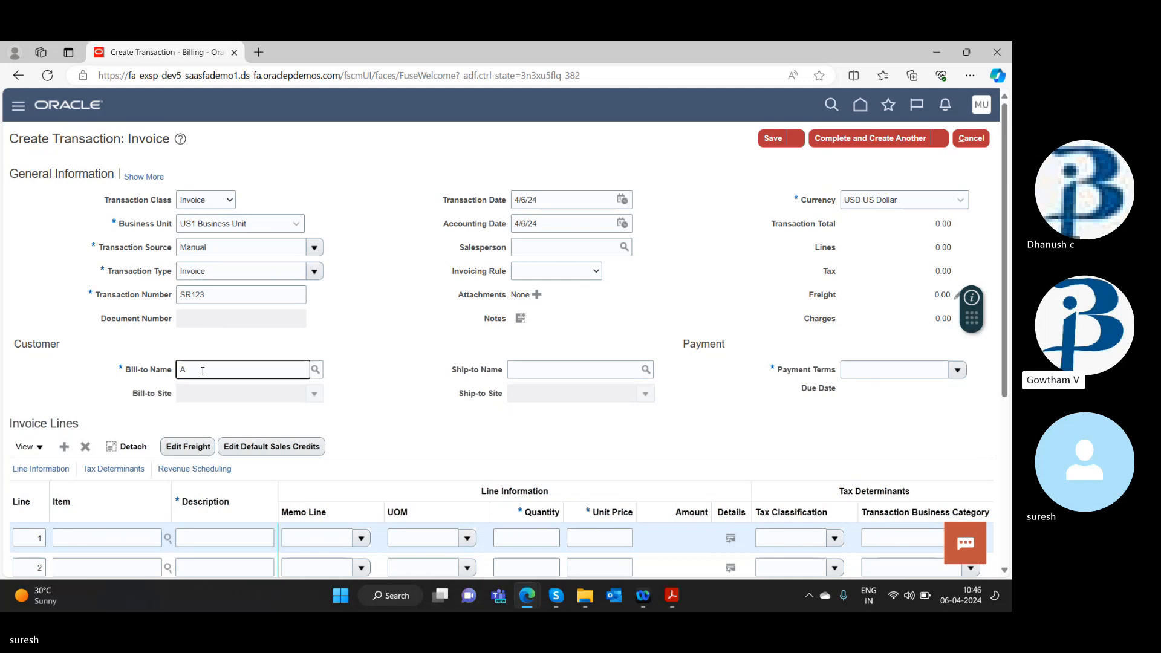
{"action": "key", "text": "Tab"}
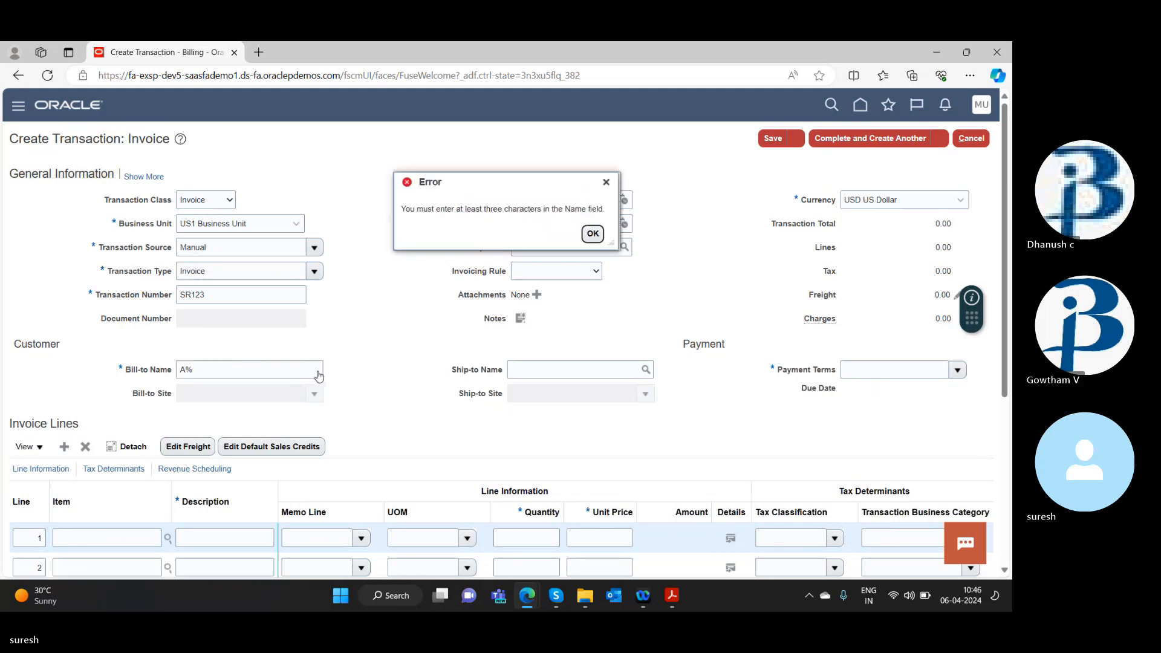
{"action": "left_click", "coordinate": [317, 372]}
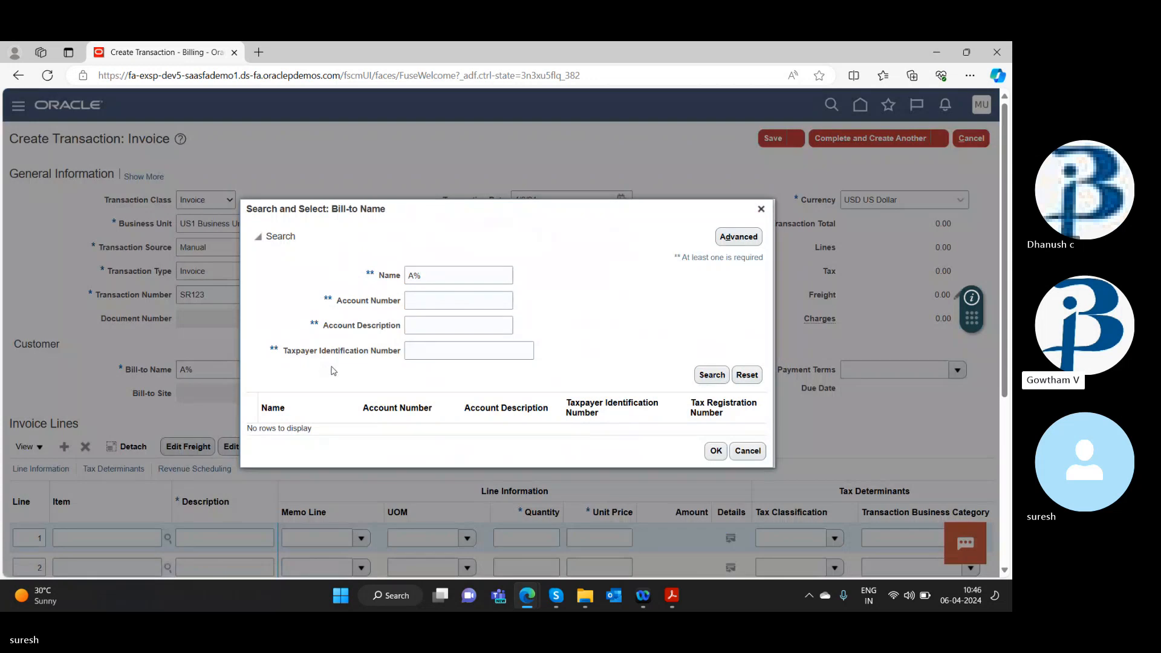
Step: Try to search the bill-to customers by the names A% and A
{"action": "left_click", "coordinate": [452, 277]}
{"action": "left_click", "coordinate": [707, 375]}
{"action": "left_click", "coordinate": [592, 234]}
{"action": "left_click", "coordinate": [485, 282]}
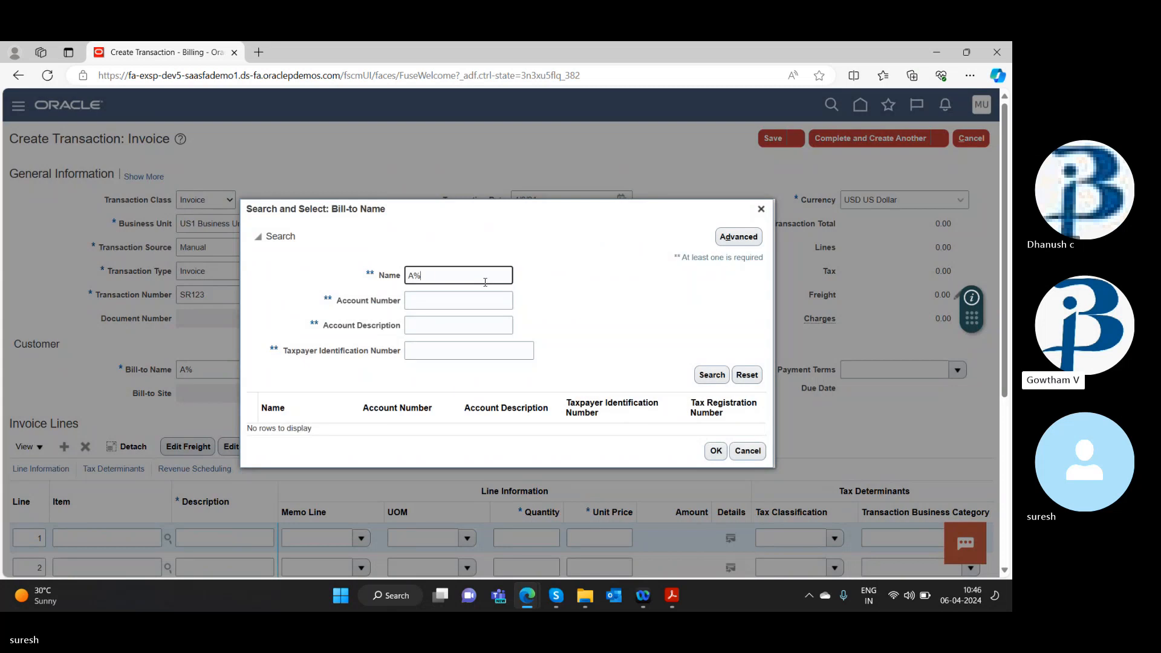
{"action": "left_click", "coordinate": [710, 375]}
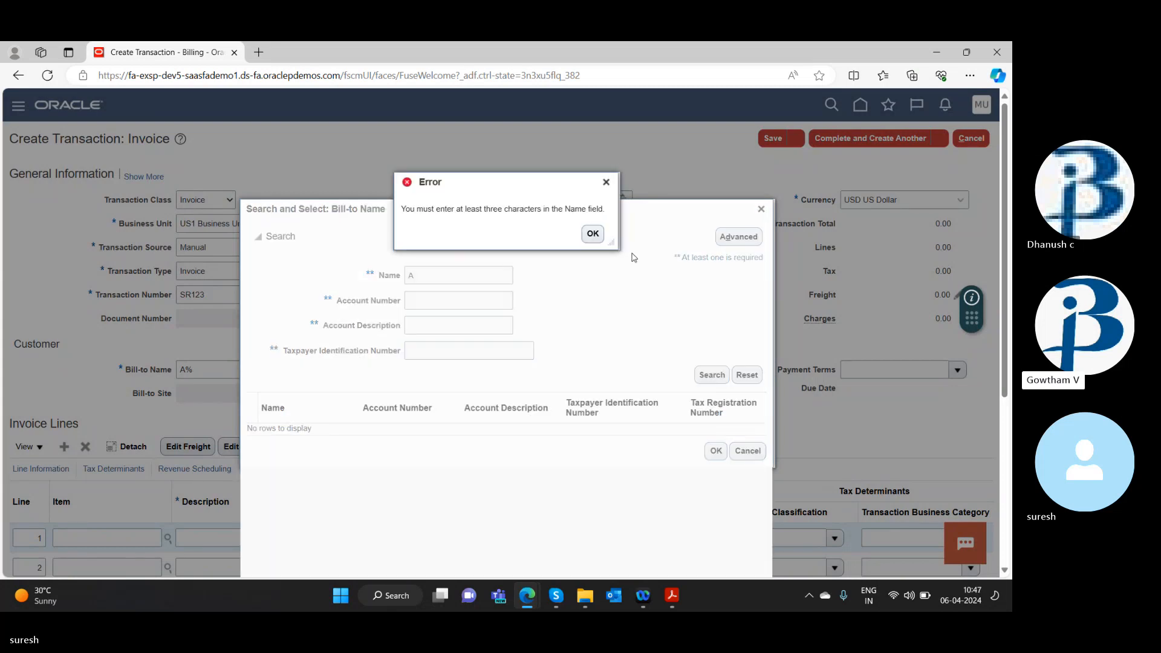
{"action": "left_click", "coordinate": [593, 234]}
{"action": "left_click", "coordinate": [428, 274]}
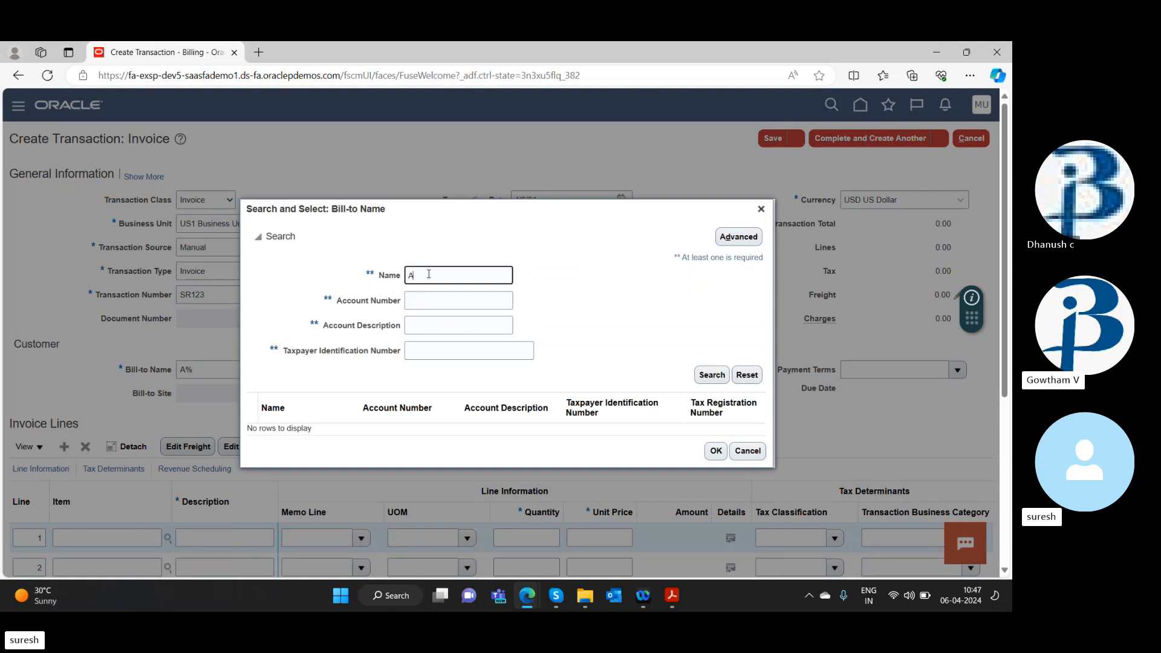
Step: Search the bill-to customers for the names "Adv" and "IBM"
{"action": "key", "text": "BackSpace"}
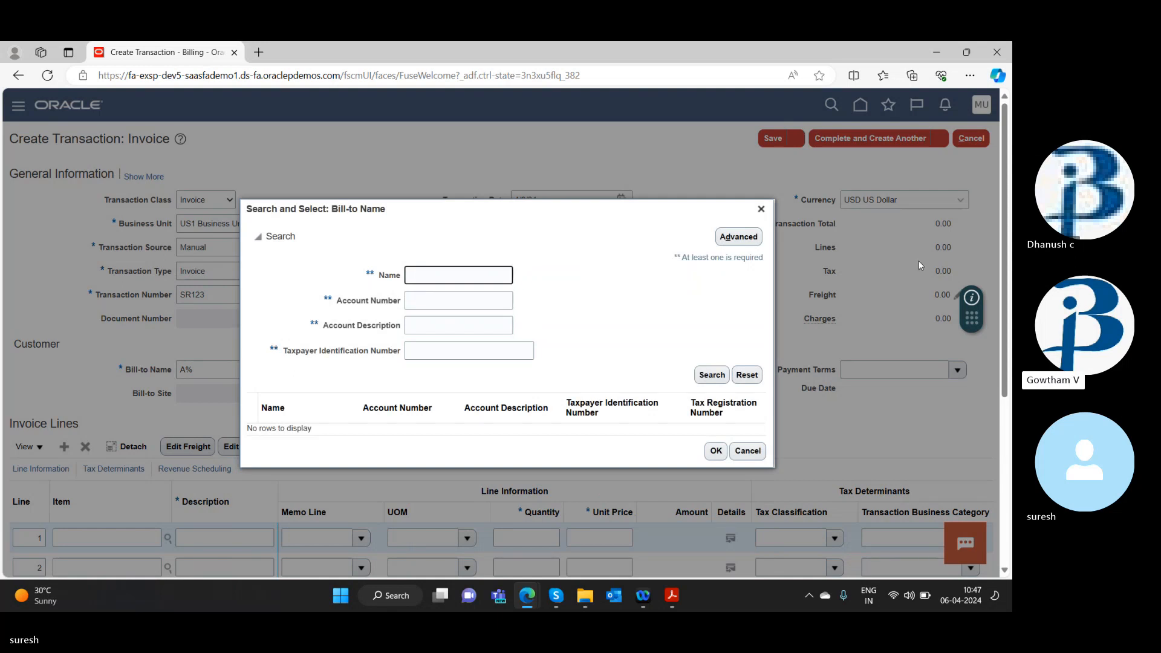
{"action": "type", "text": "Adv"}
{"action": "left_click", "coordinate": [709, 375]}
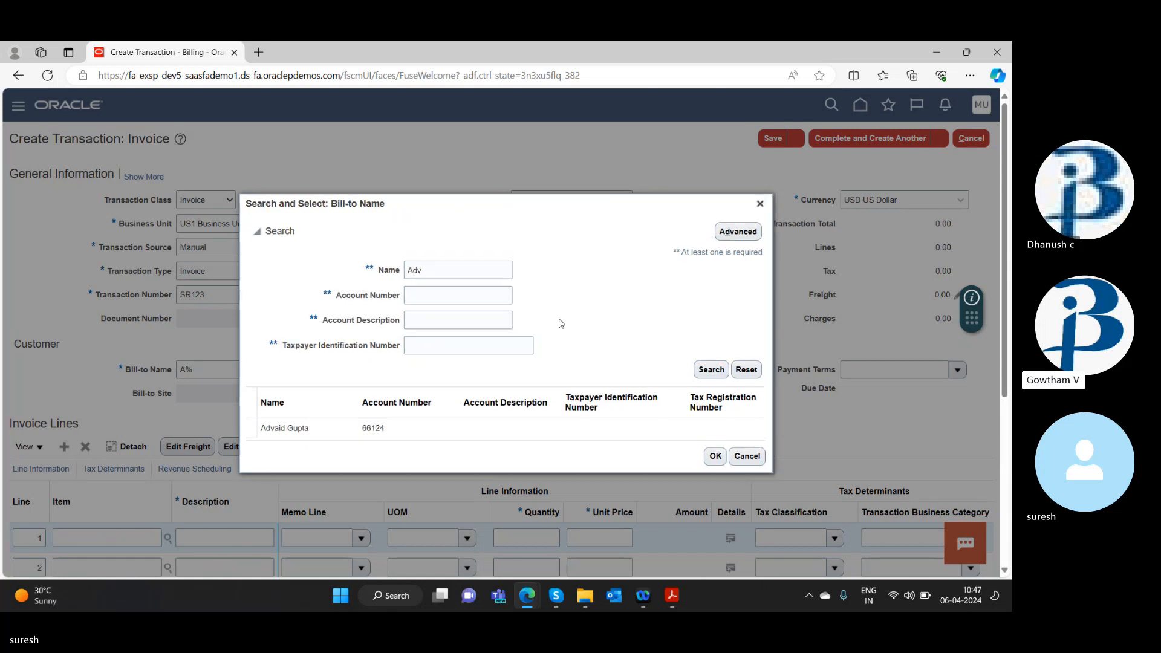
{"action": "left_click", "coordinate": [434, 267]}
{"action": "key", "text": "BackSpace"}
{"action": "key", "text": "BackSpace"}
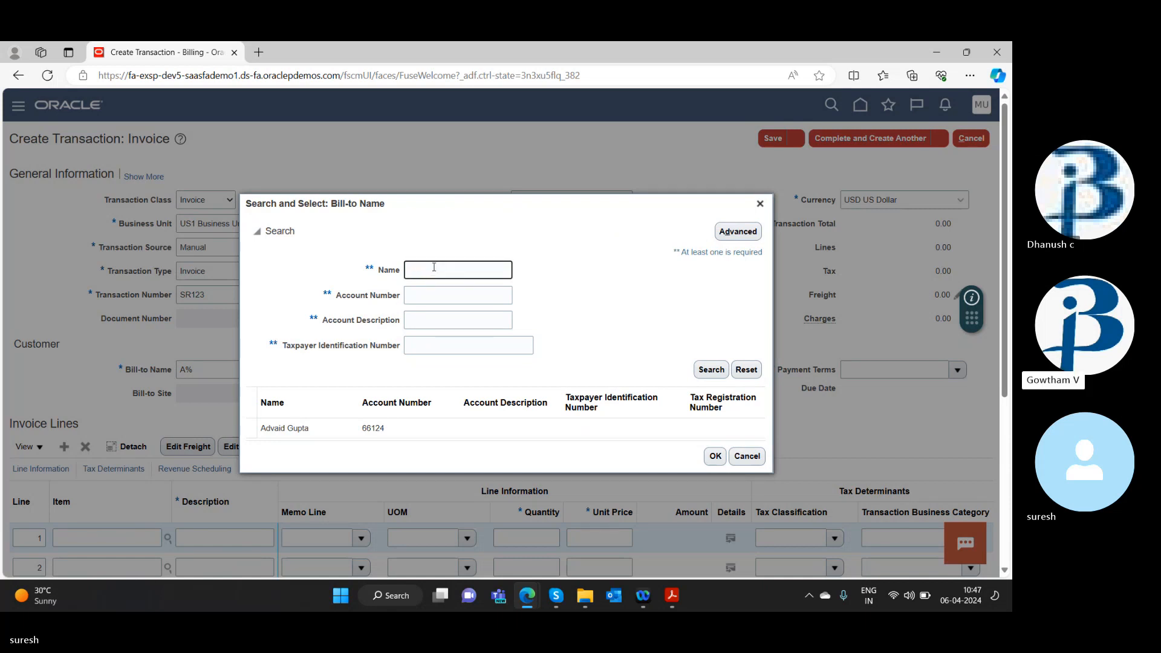
{"action": "type", "text": "IBM"}
{"action": "left_click", "coordinate": [711, 369]}
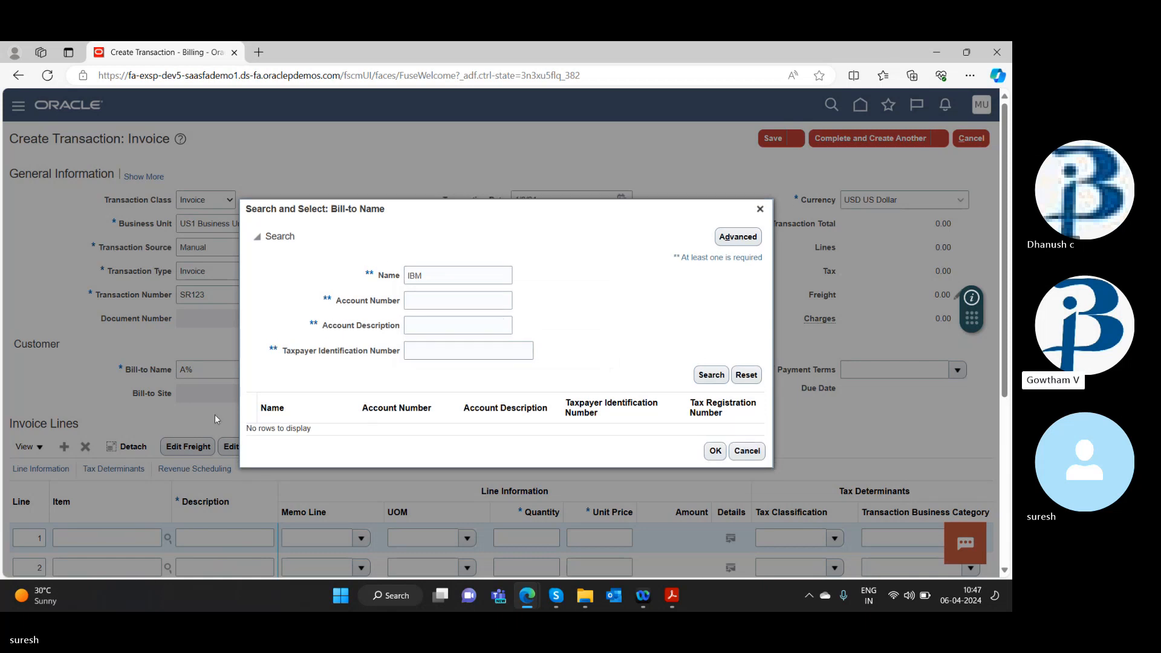
Step: Search the bill-to customers for "Easy" and choose Easy Solutions as the invoice's bill-to customer
{"action": "left_click", "coordinate": [393, 272]}
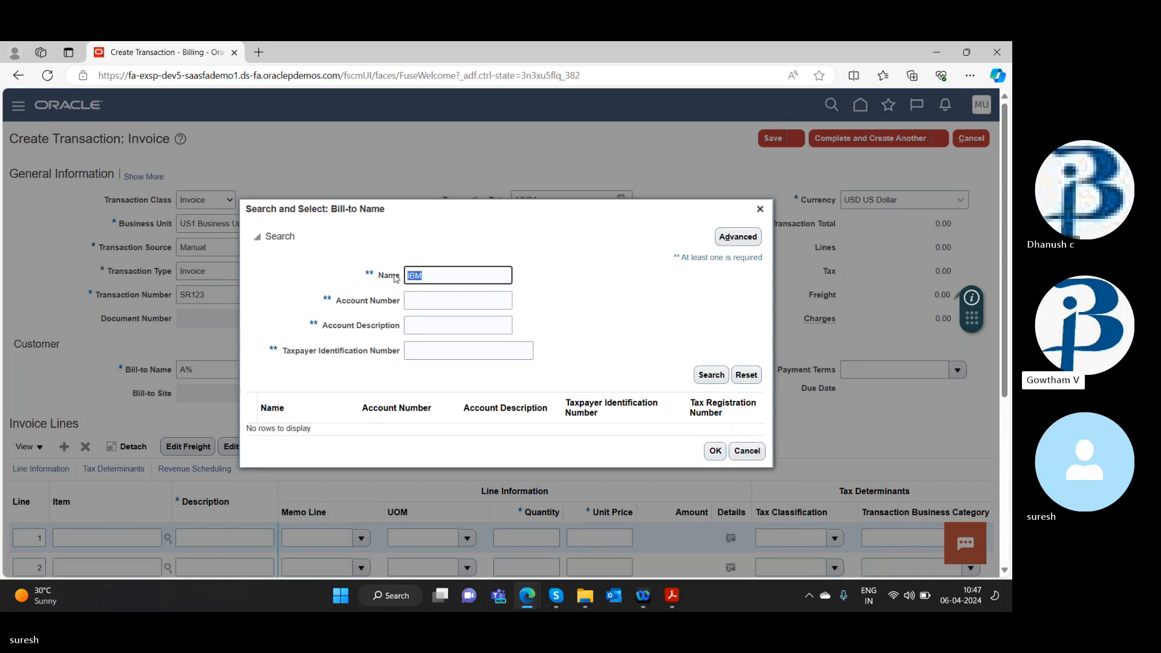
{"action": "type", "text": "A"}
{"action": "type", "text": "as"}
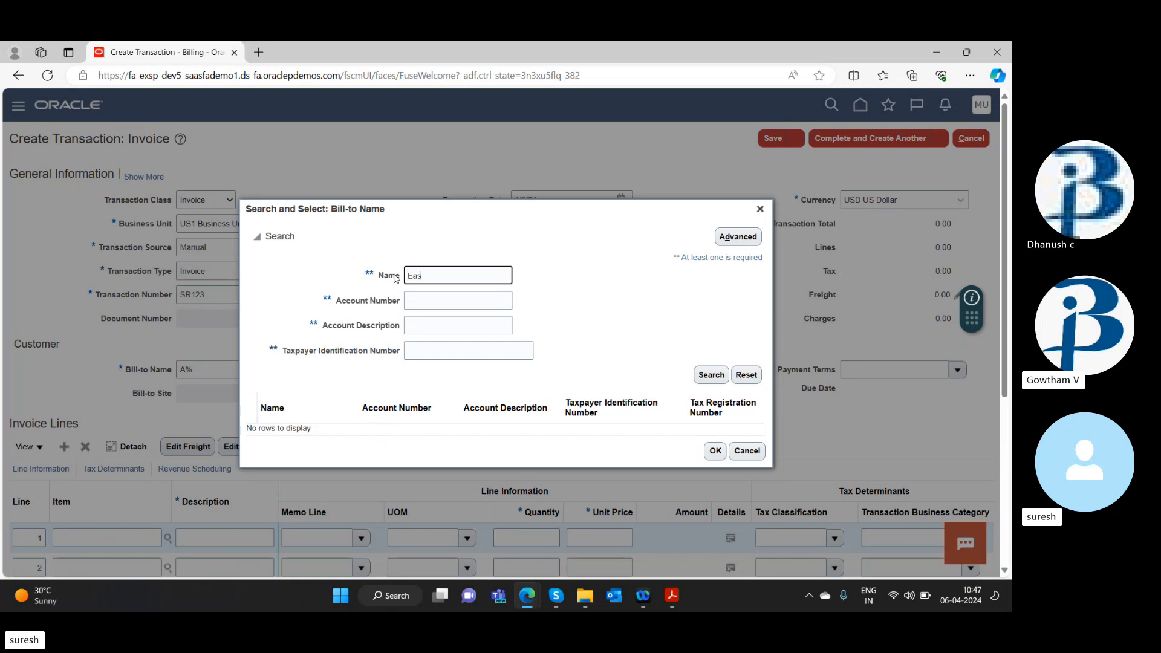
{"action": "type", "text": "y"}
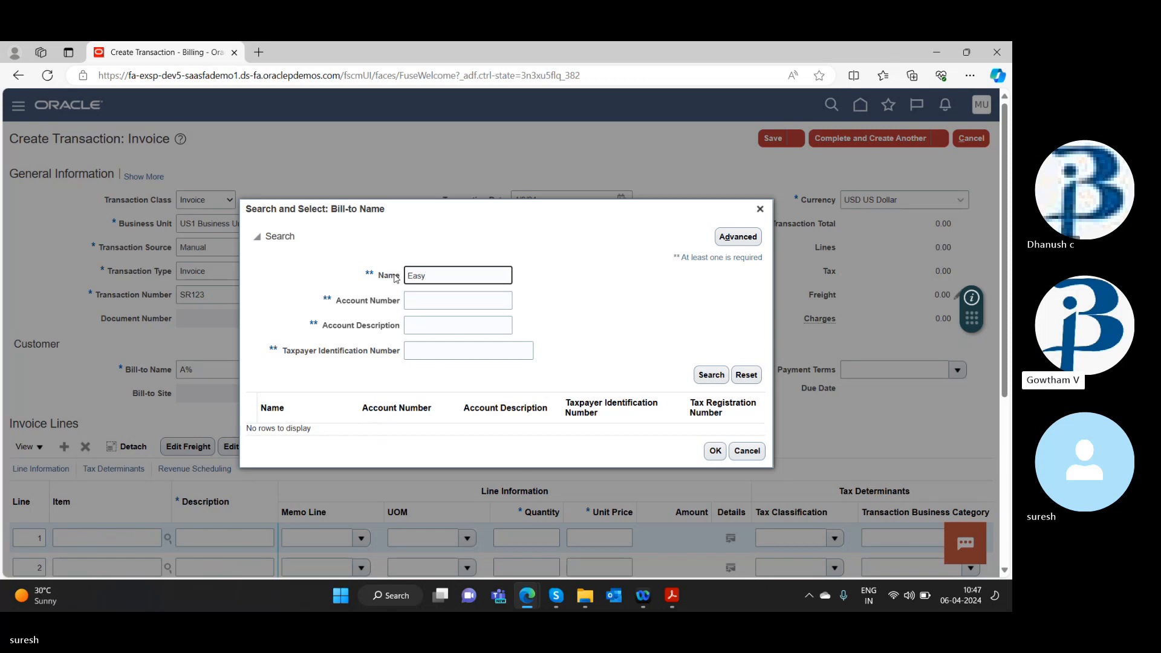
{"action": "left_click", "coordinate": [711, 375]}
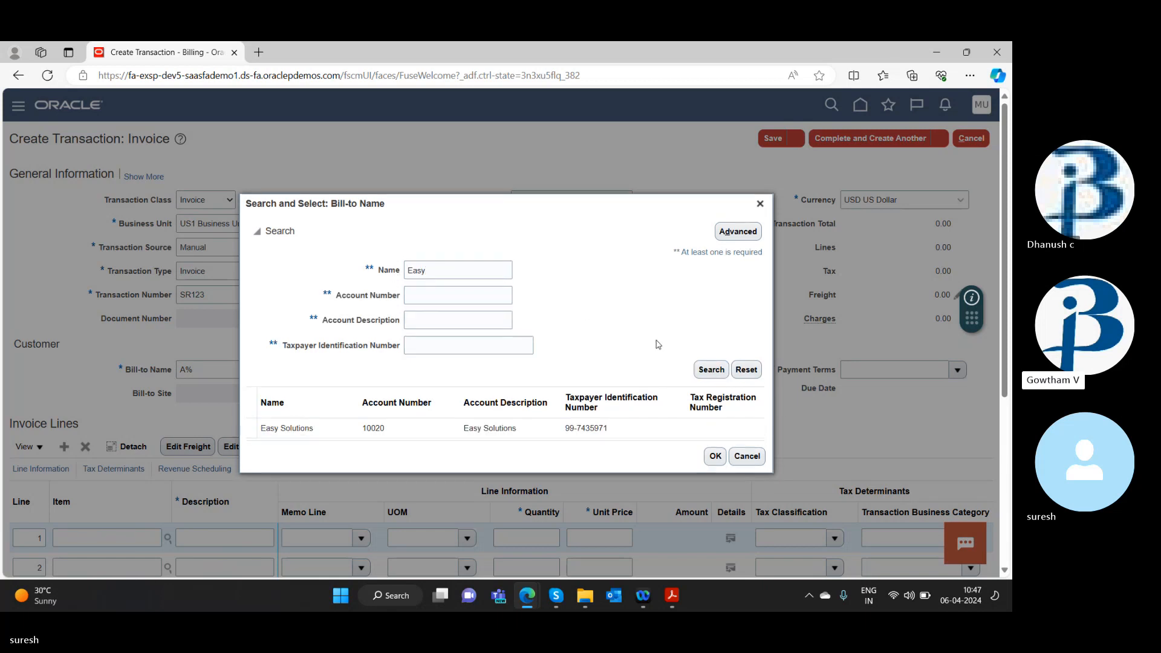
{"action": "left_click", "coordinate": [317, 426]}
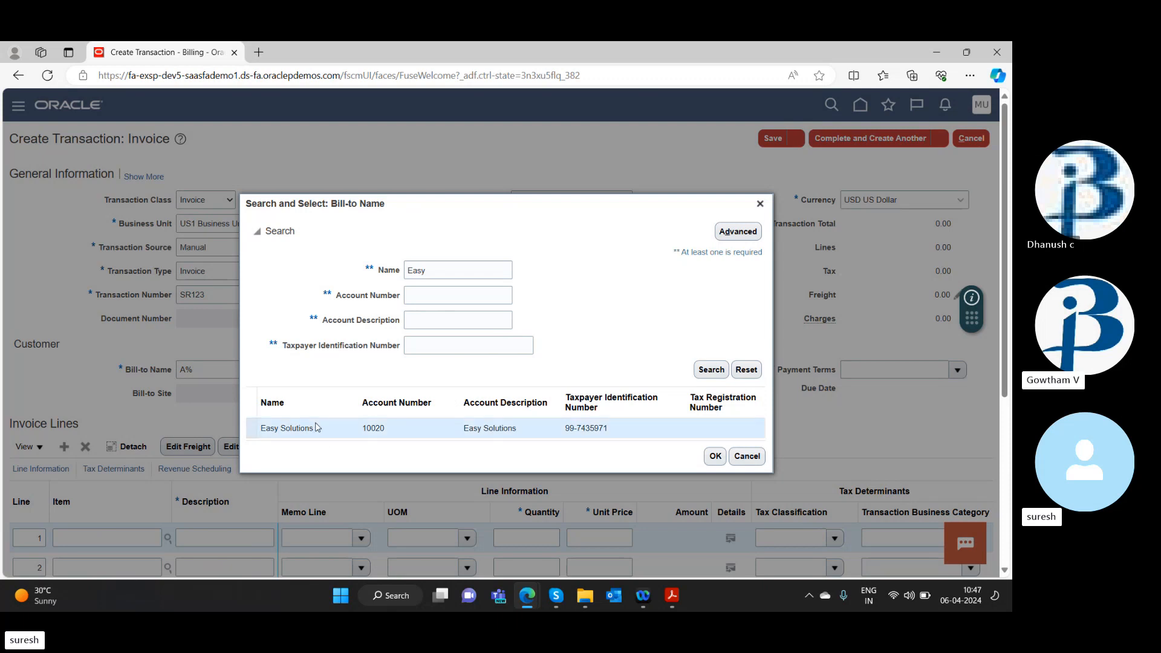
{"action": "left_click", "coordinate": [713, 457]}
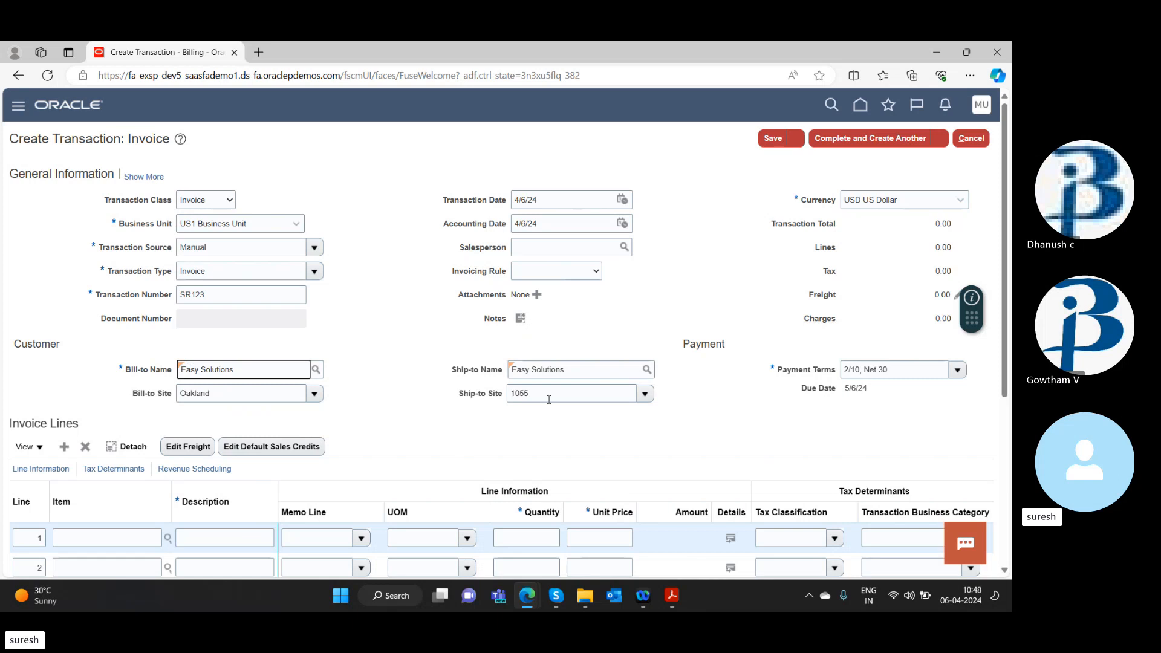
Step: Review the invoice's general information, customer and payment details, and the blank invoice lines
{"action": "scroll", "coordinate": [390, 339], "scroll_direction": "down", "scroll_amount": 2}
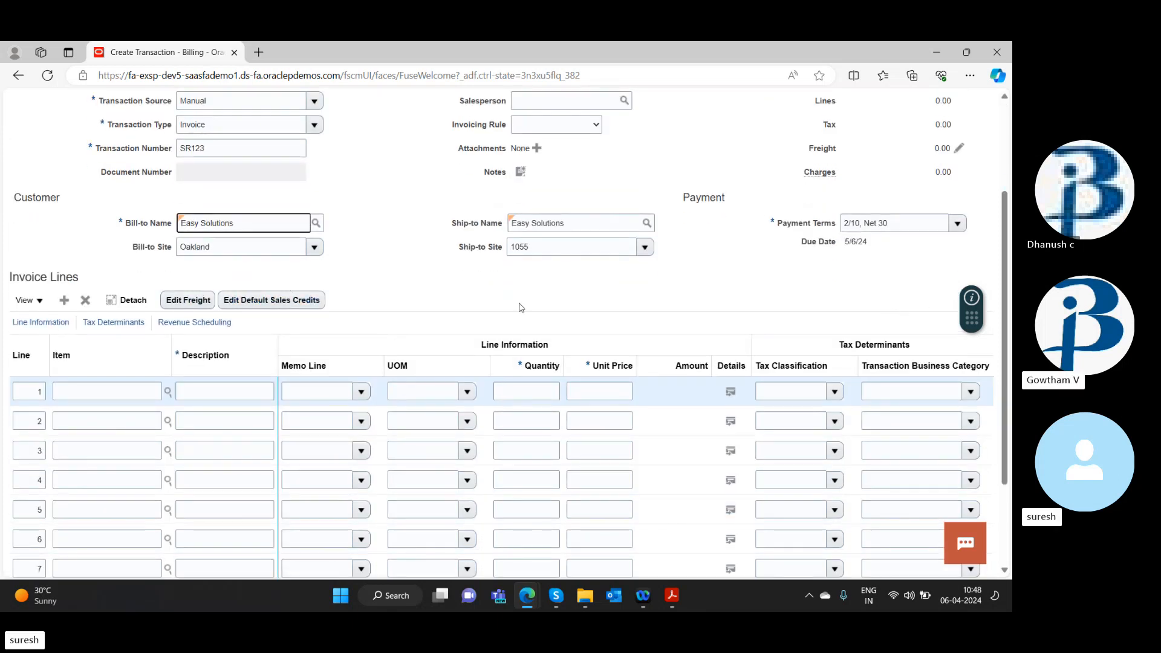
{"action": "scroll", "coordinate": [796, 256], "scroll_direction": "up", "scroll_amount": 2}
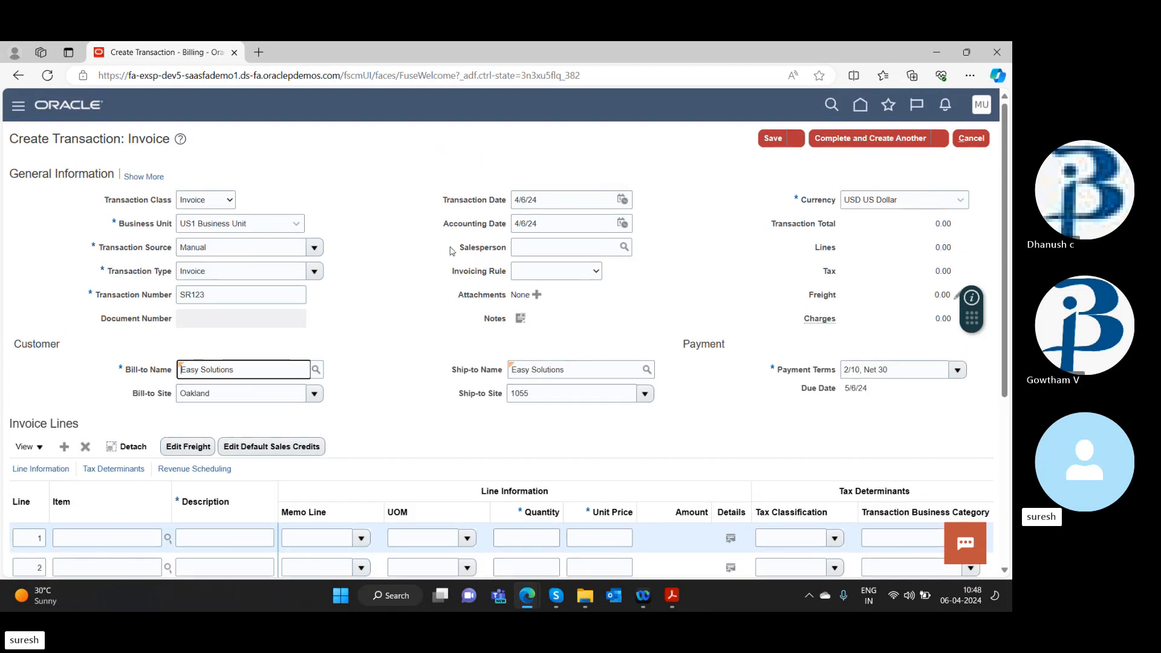
{"action": "scroll", "coordinate": [382, 308], "scroll_direction": "down", "scroll_amount": 3}
{"action": "scroll", "coordinate": [381, 321], "scroll_direction": "down", "scroll_amount": 1}
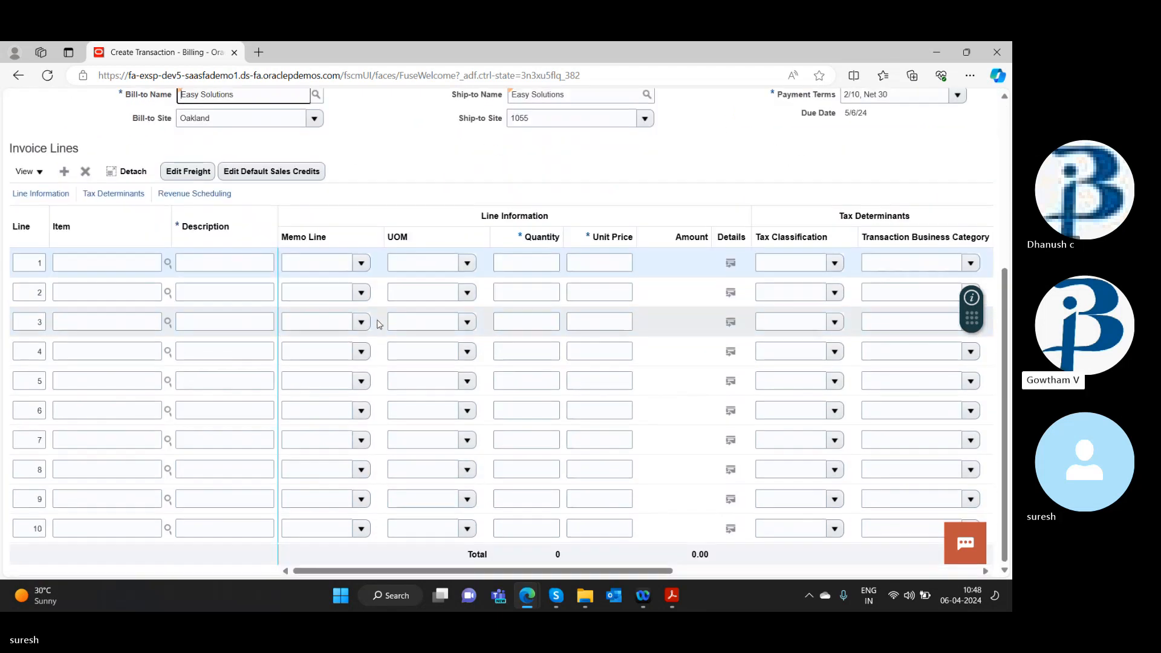
{"action": "scroll", "coordinate": [381, 325], "scroll_direction": "up", "scroll_amount": 1}
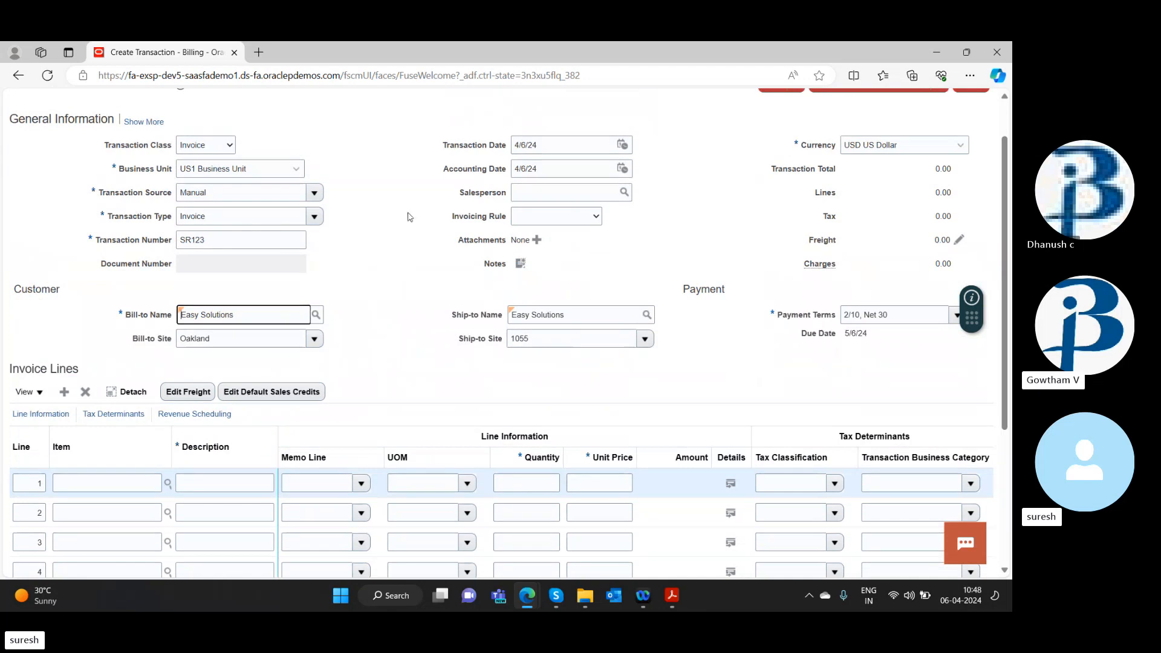
{"action": "scroll", "coordinate": [394, 213], "scroll_direction": "up", "scroll_amount": 1}
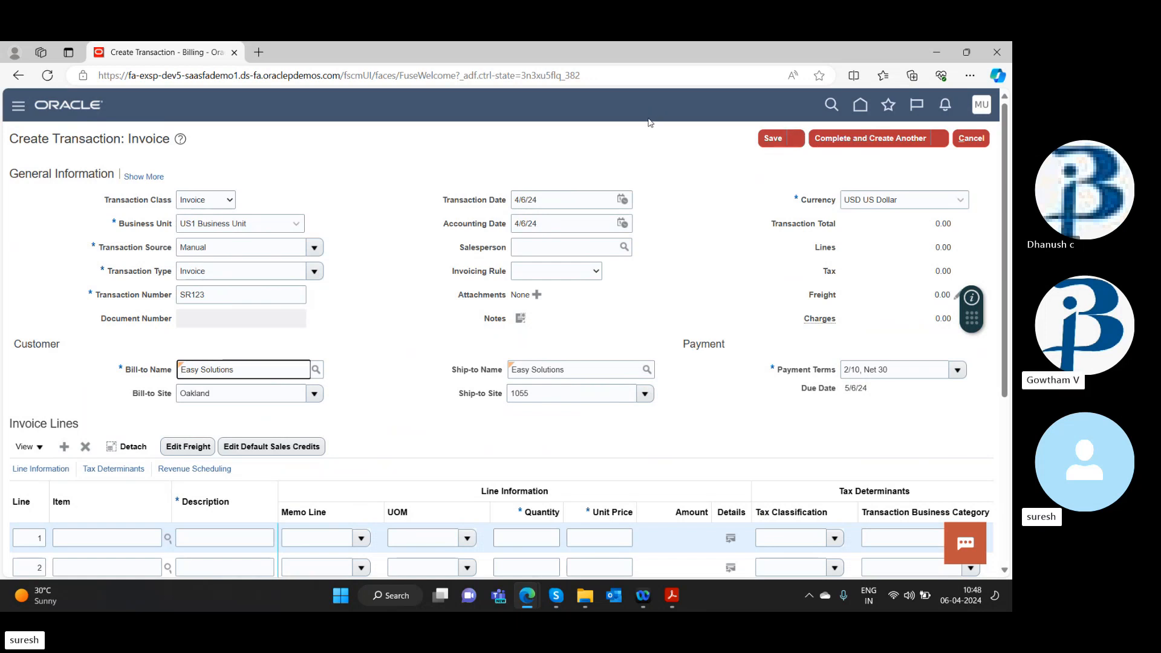
{"action": "scroll", "coordinate": [334, 259], "scroll_direction": "down", "scroll_amount": 3}
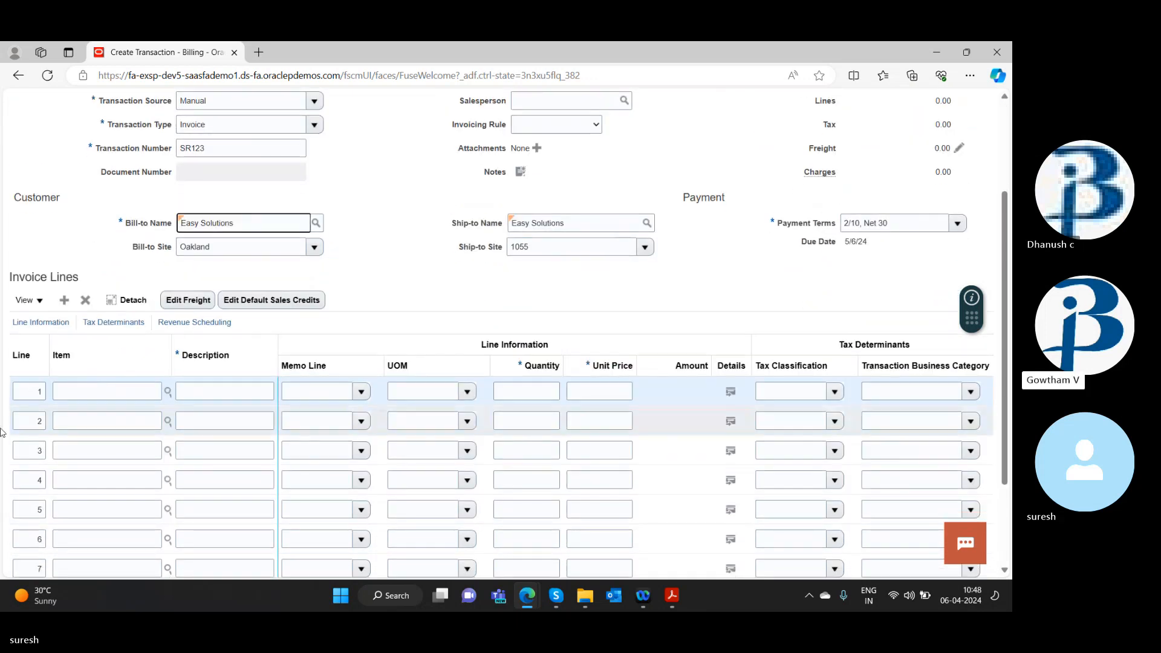
Step: Search the items starting with "A" and choose AS00114, Vision Encryption and Virus Protection, for invoice line 1
{"action": "left_click", "coordinate": [75, 396]}
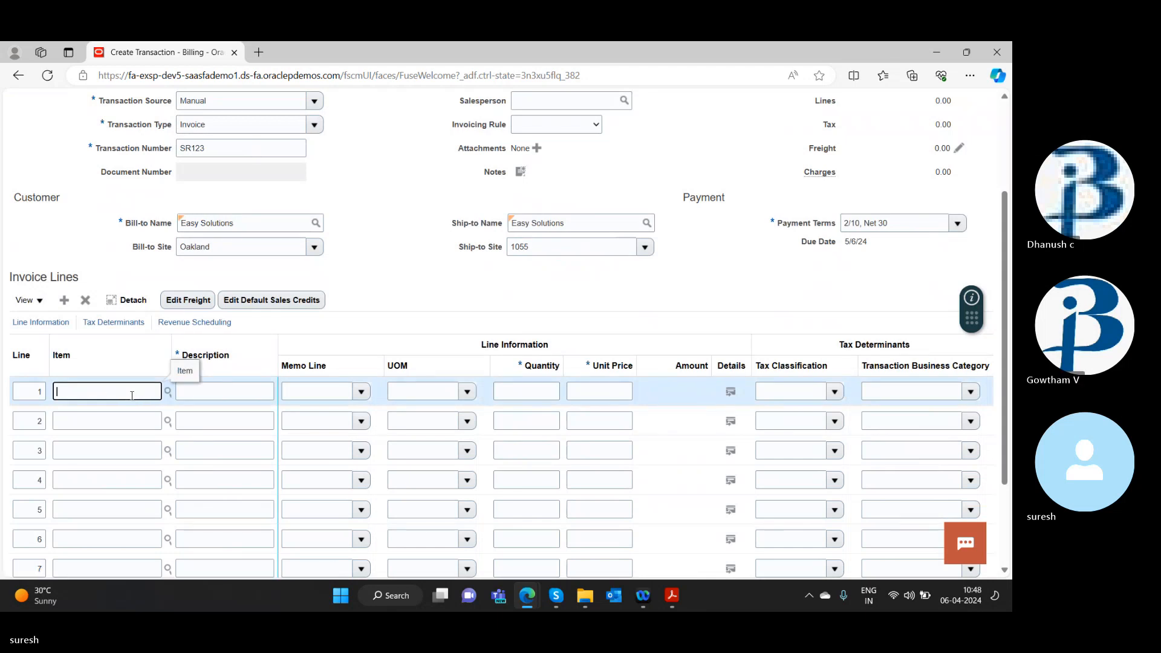
{"action": "type", "text": "A"}
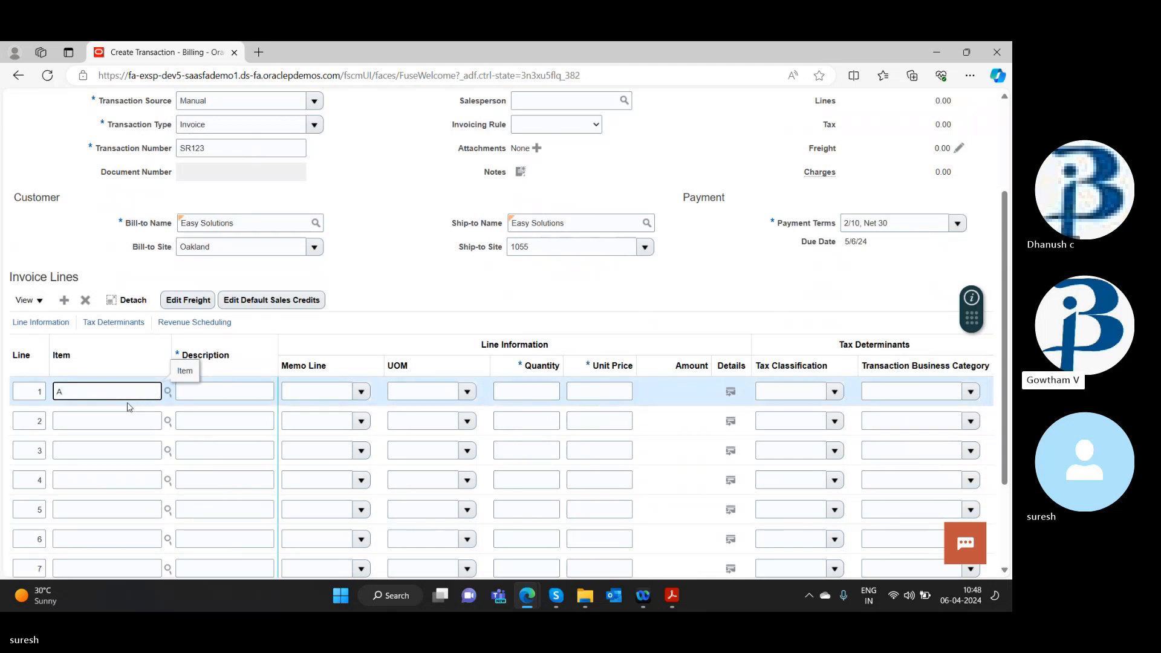
{"action": "left_click", "coordinate": [170, 394]}
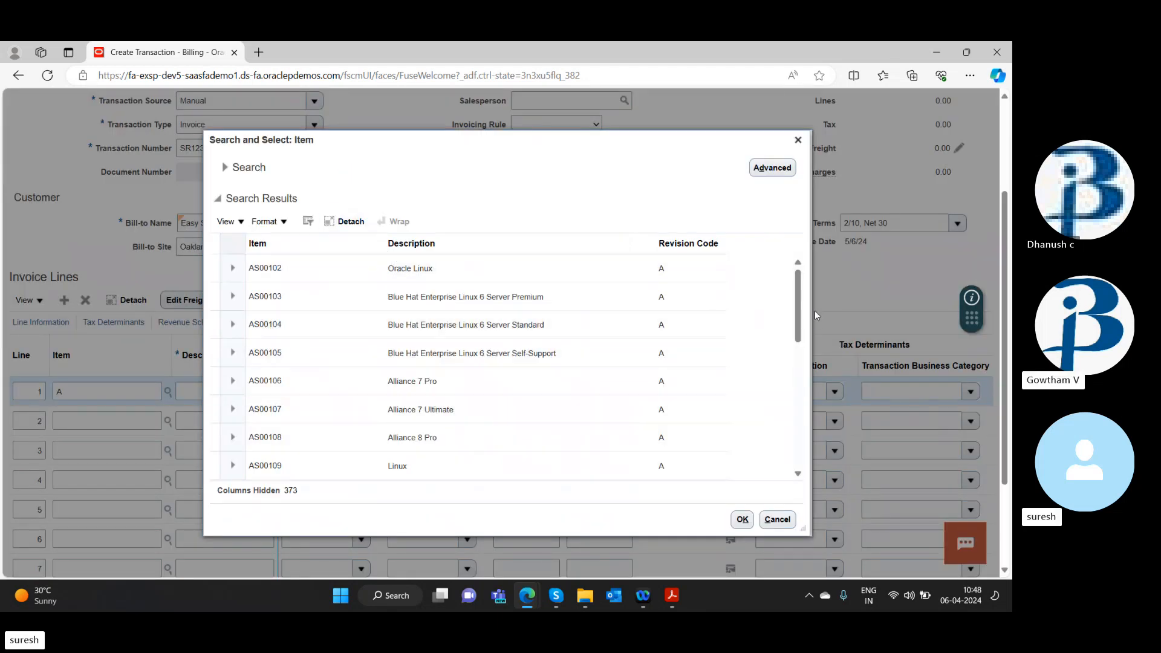
{"action": "left_click_drag", "start_coordinate": [797, 312], "coordinate": [797, 379]}
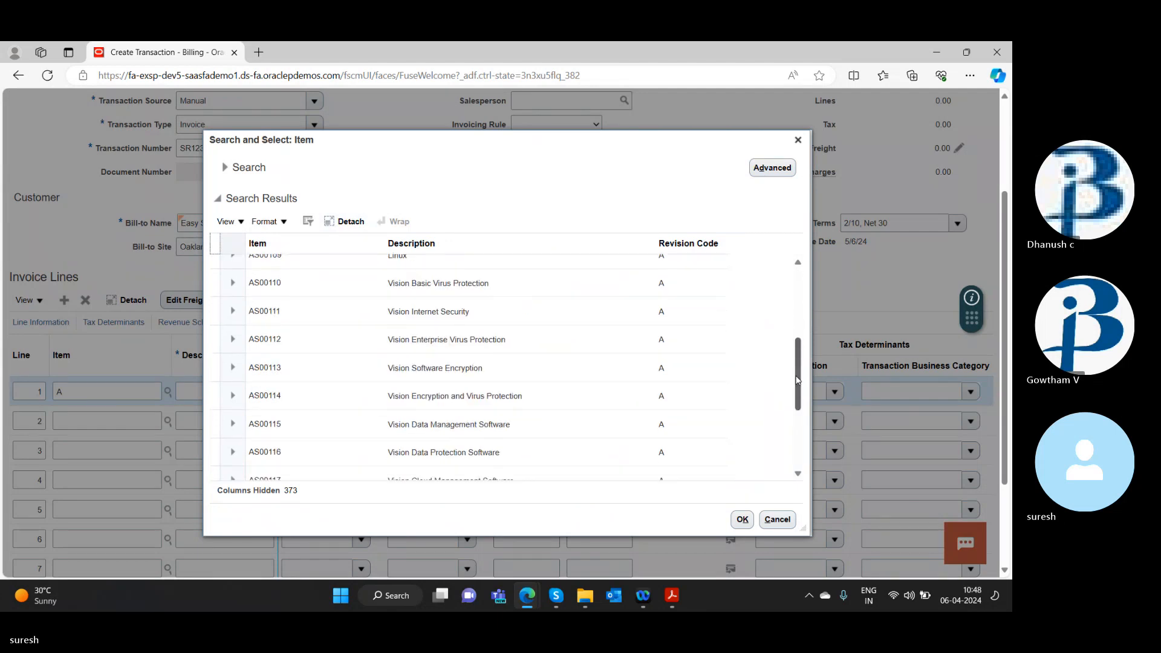
{"action": "double_click", "coordinate": [266, 396]}
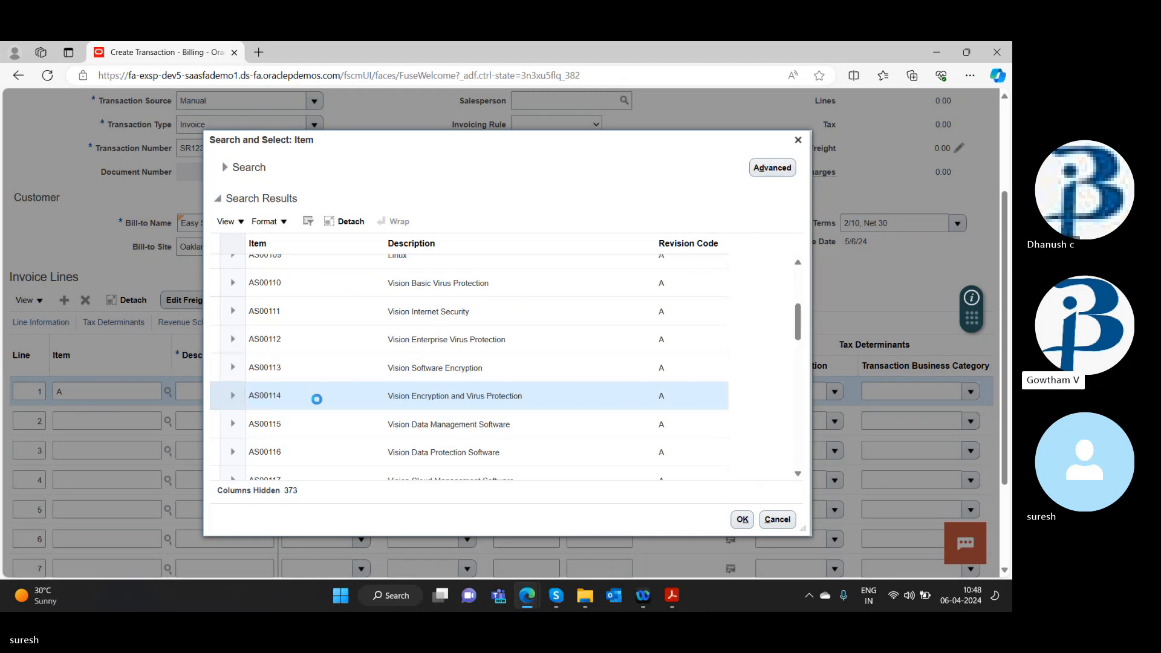
{"action": "left_click", "coordinate": [232, 396]}
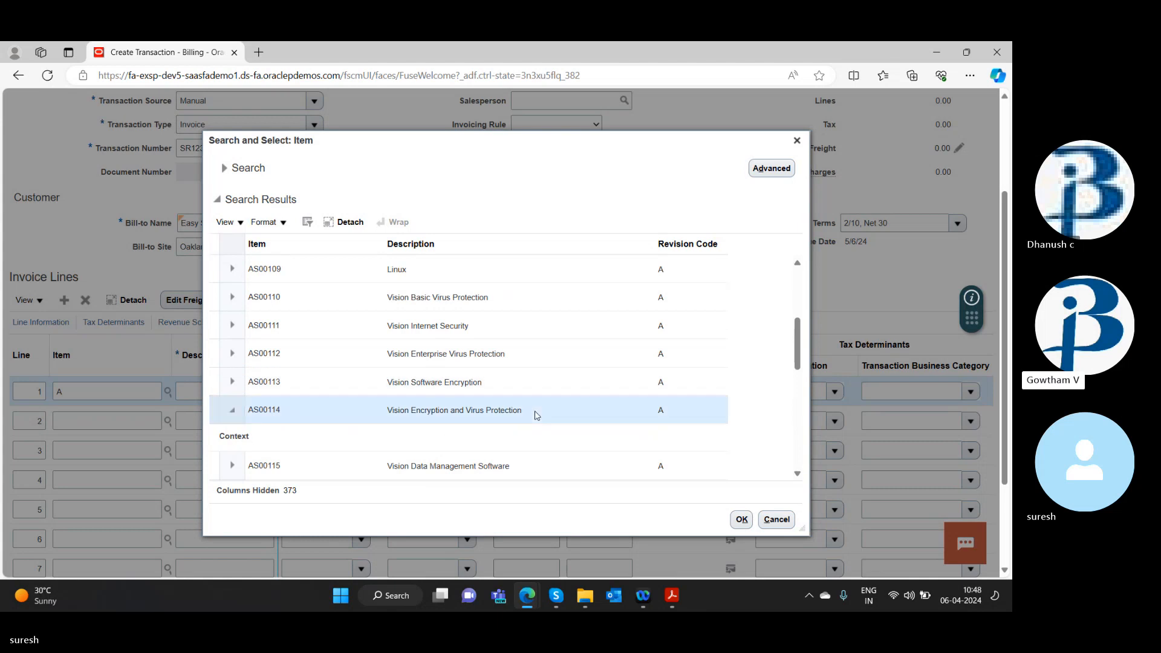
{"action": "left_click", "coordinate": [741, 519]}
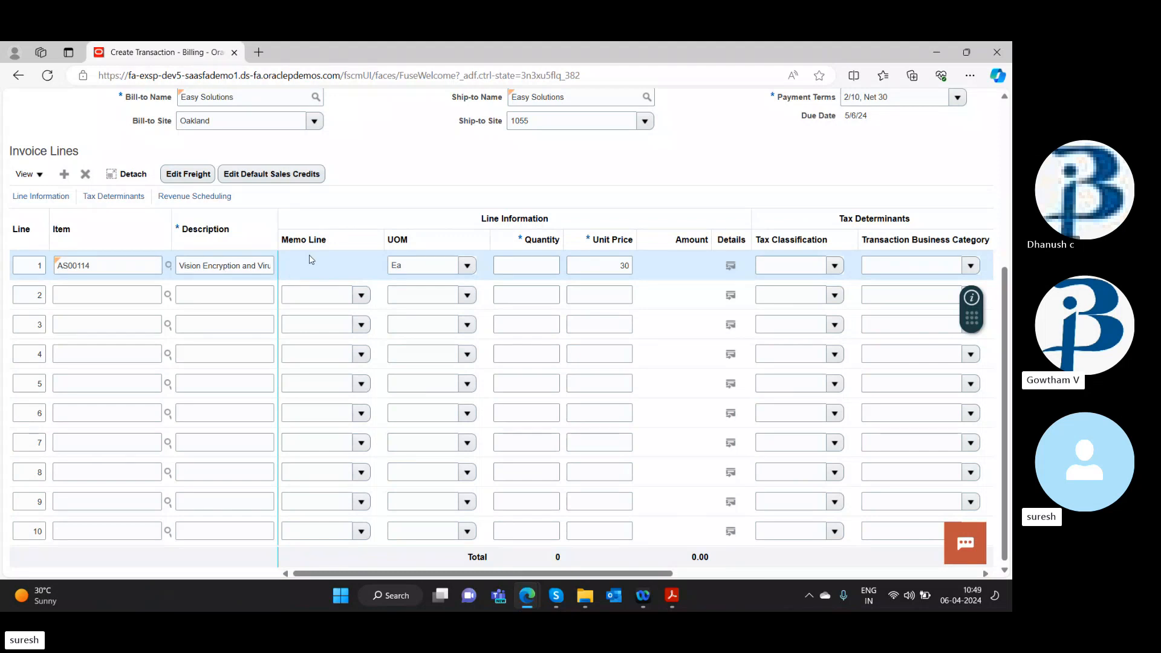
Step: Enter a quantity of 100 on invoice line 1 and set its tax classification to AU G1
{"action": "left_click", "coordinate": [524, 258]}
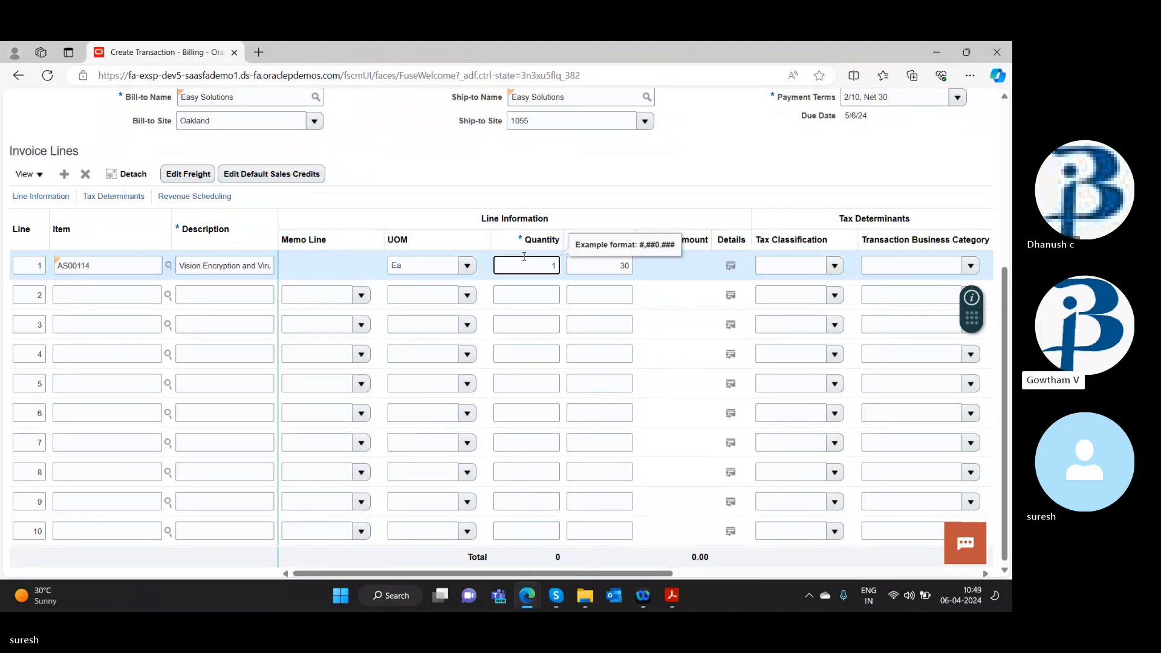
{"action": "type", "text": "1"}
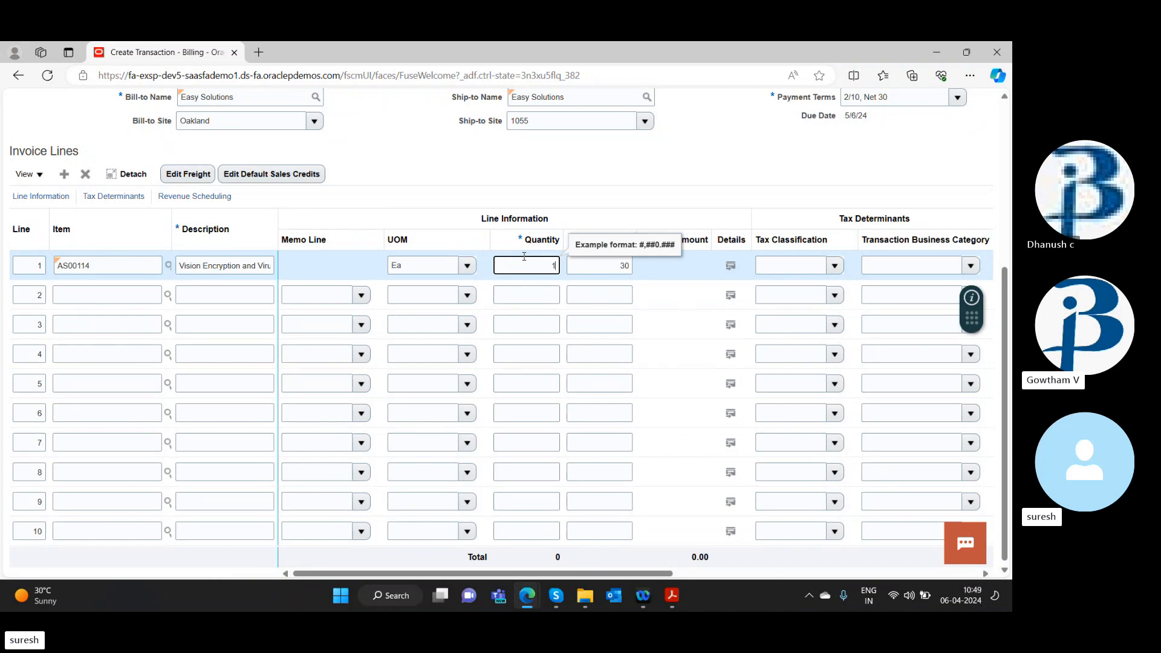
{"action": "type", "text": "00"}
{"action": "key", "text": "Tab"}
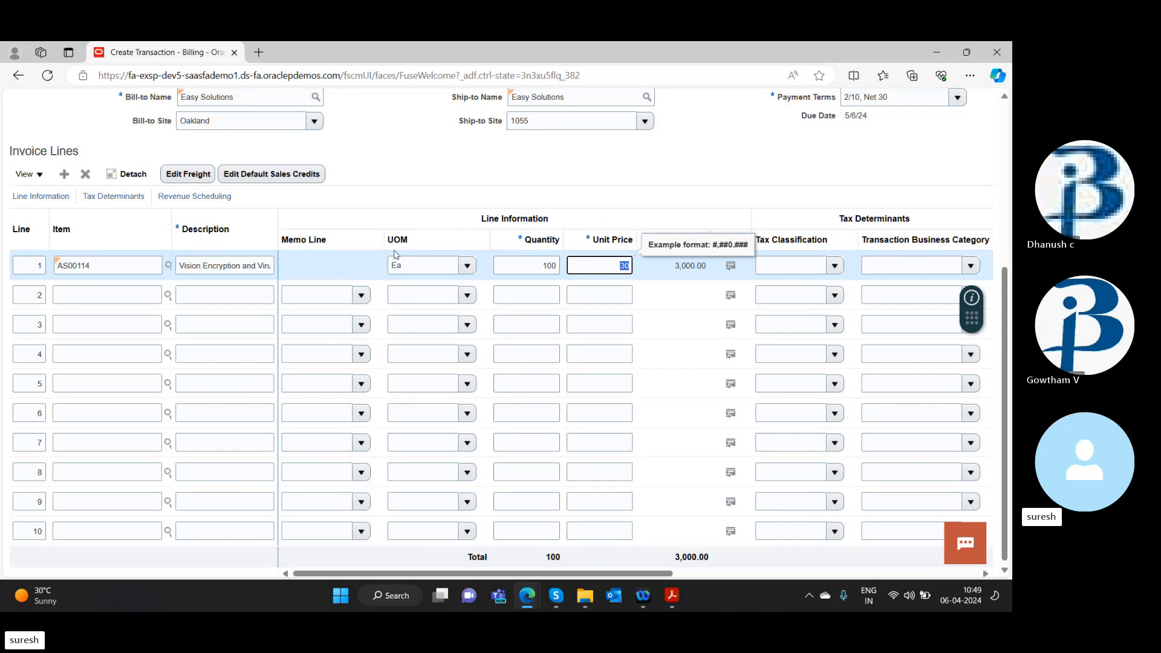
{"action": "left_click", "coordinate": [790, 262]}
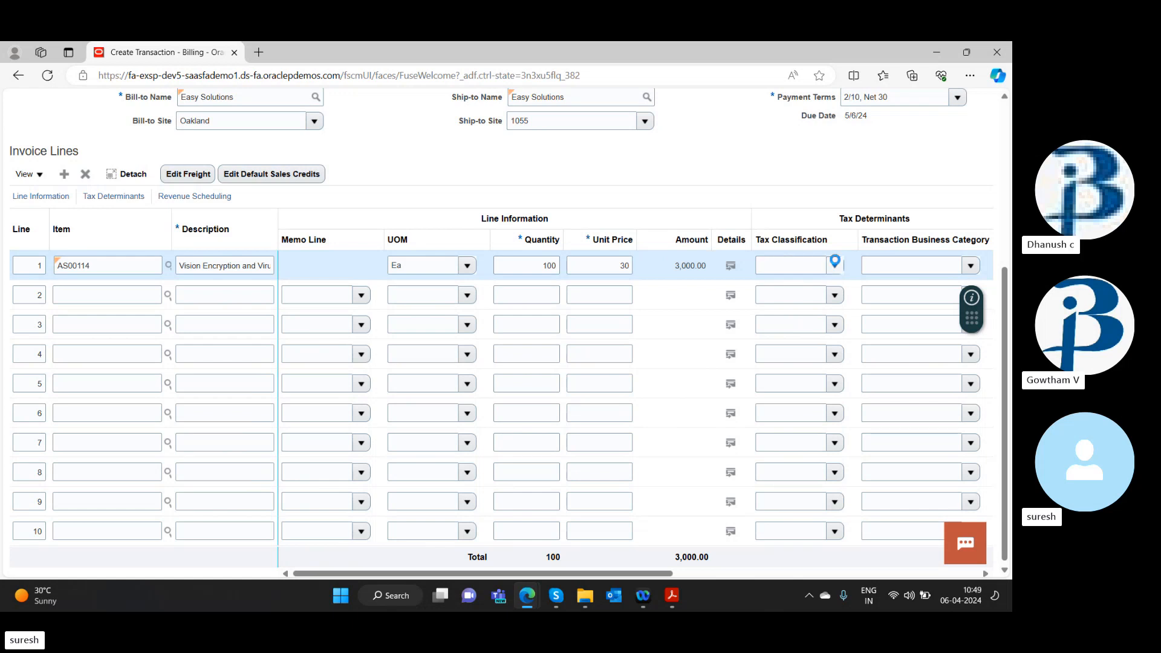
{"action": "left_click", "coordinate": [835, 264]}
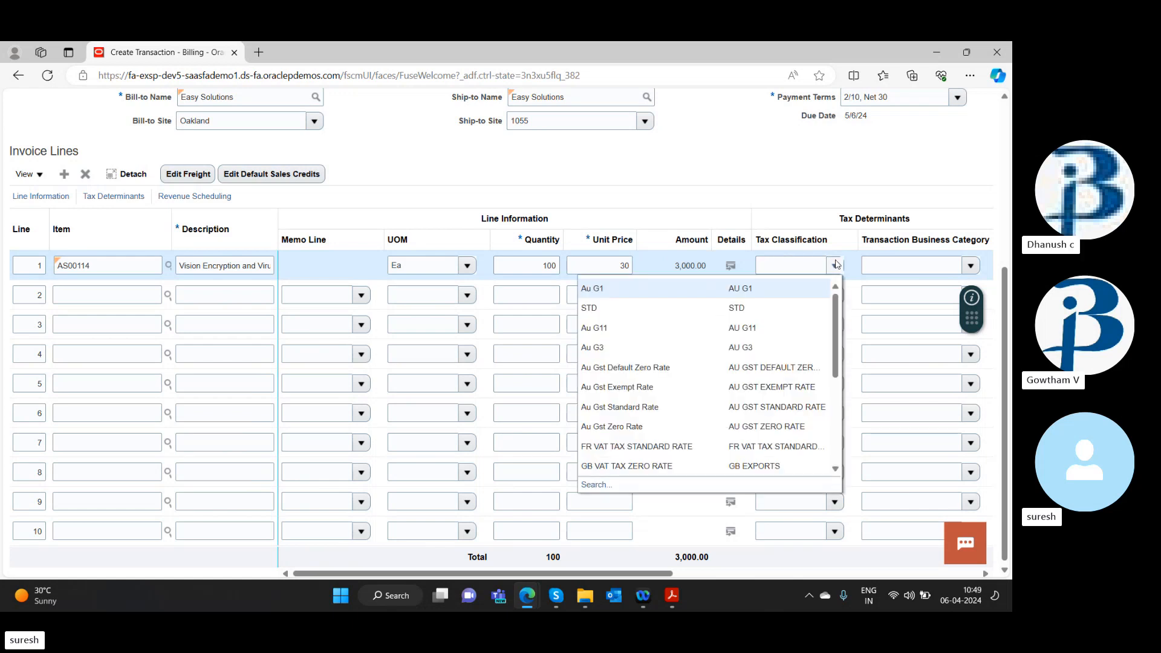
{"action": "left_click", "coordinate": [757, 296]}
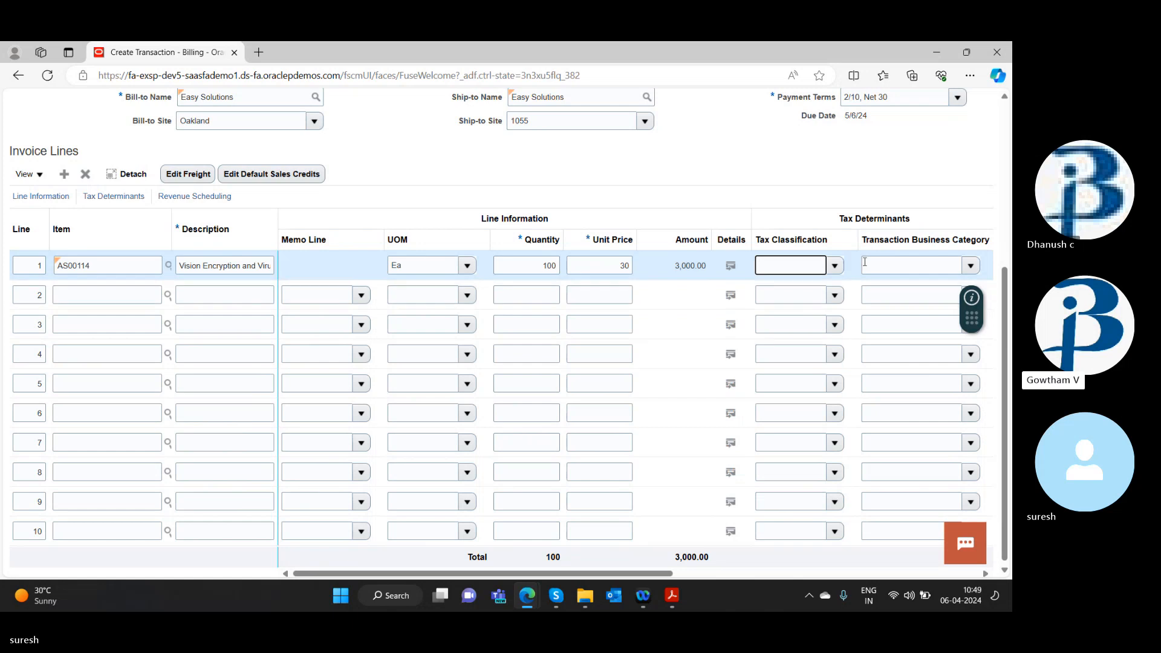
{"action": "left_click", "coordinate": [829, 272]}
Step: Try to set the transaction business category of invoice line 1 to USD
{"action": "left_click", "coordinate": [895, 269]}
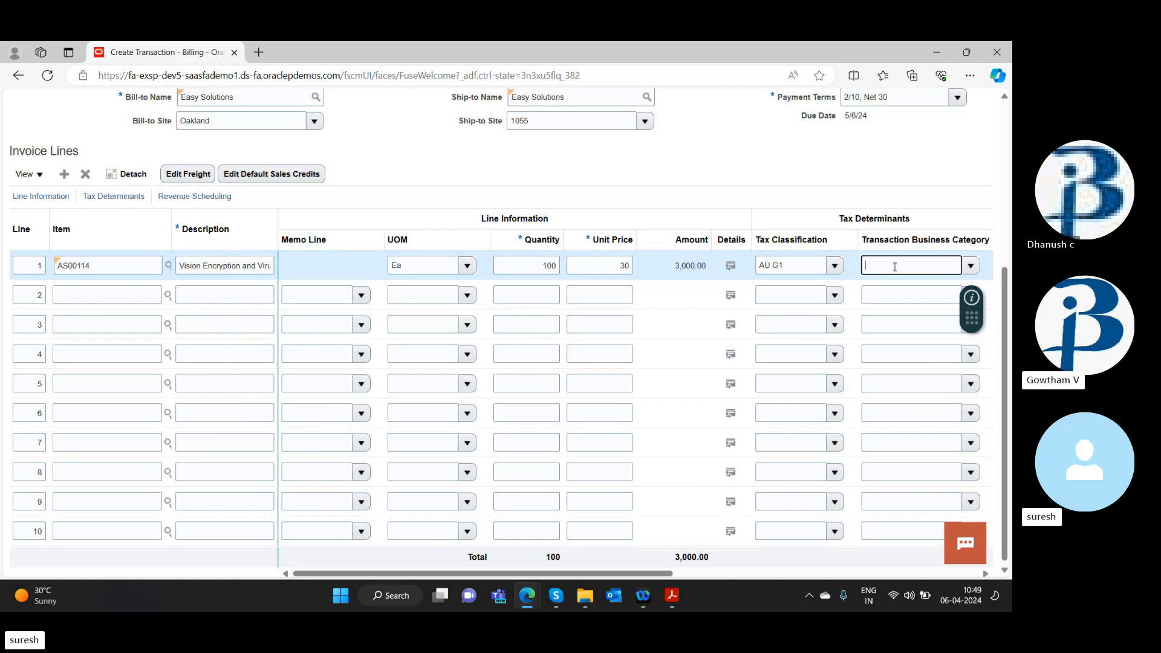
{"action": "type", "text": "USD"}
{"action": "key", "text": "Tab"}
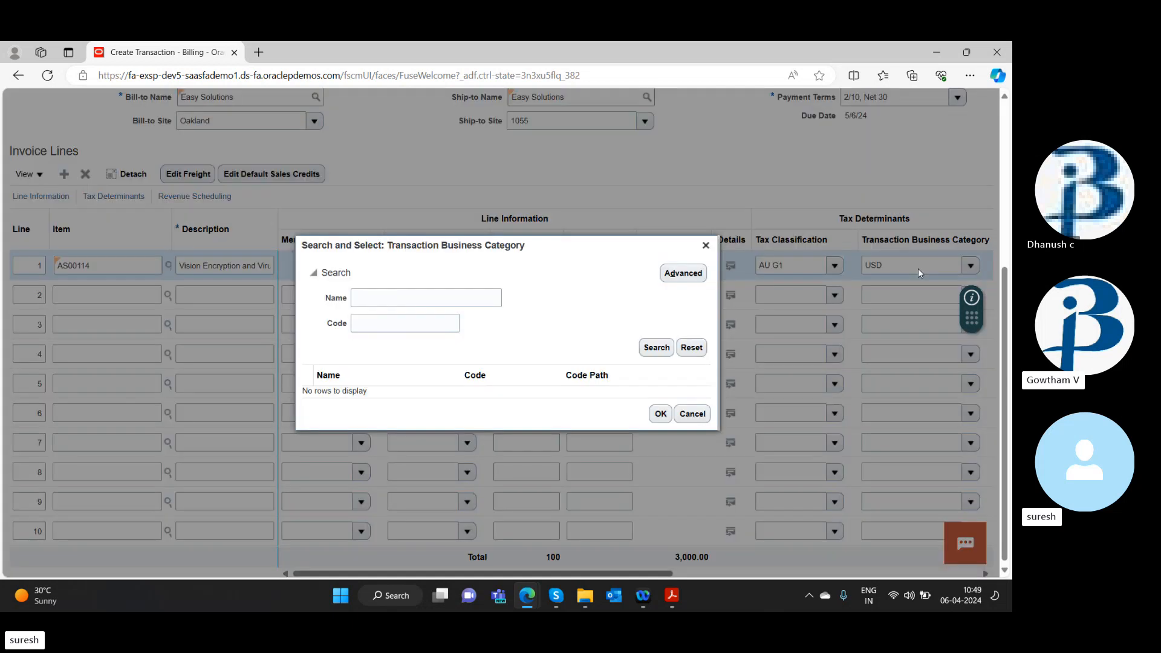
{"action": "left_click", "coordinate": [706, 245]}
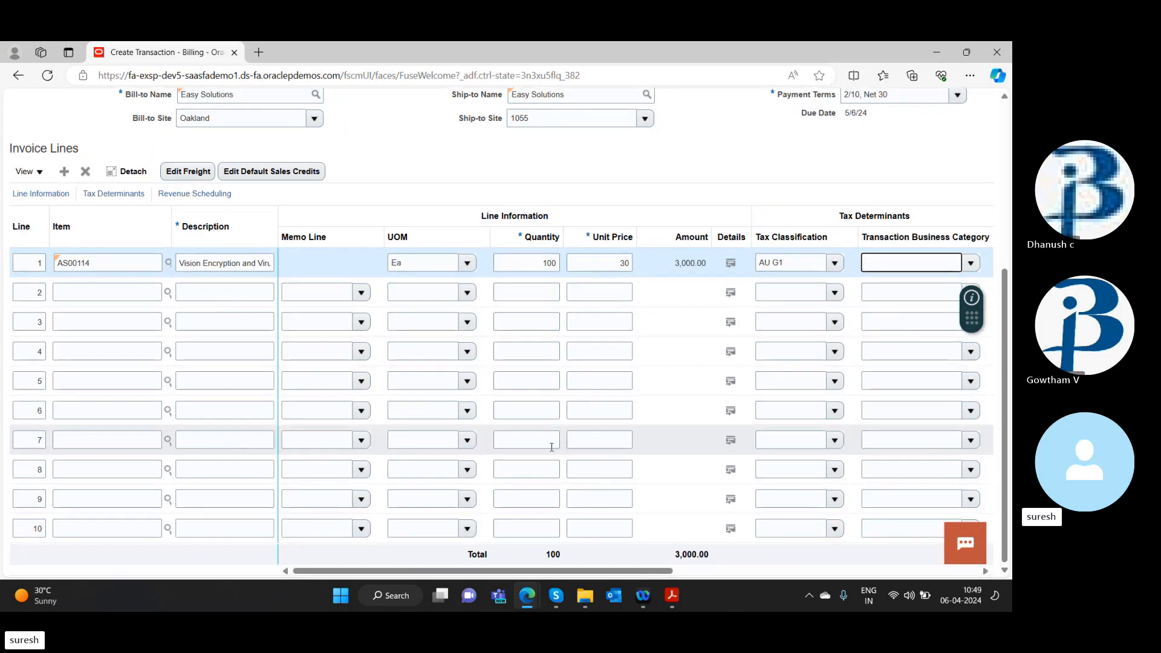
Step: Check the invoice's header and line entries, and save the invoice
{"action": "scroll", "coordinate": [555, 286], "scroll_direction": "down", "scroll_amount": 1}
{"action": "scroll", "coordinate": [554, 286], "scroll_direction": "up", "scroll_amount": 5}
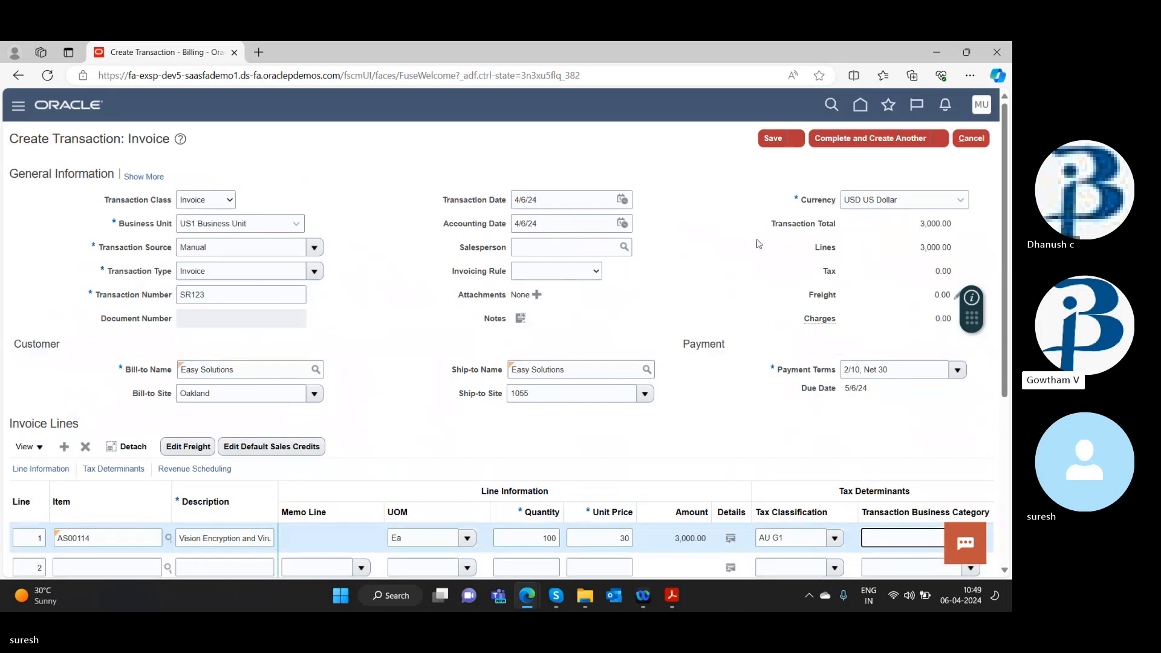
{"action": "scroll", "coordinate": [530, 382], "scroll_direction": "down", "scroll_amount": 5}
{"action": "scroll", "coordinate": [530, 382], "scroll_direction": "up", "scroll_amount": 5}
{"action": "left_click", "coordinate": [777, 140]}
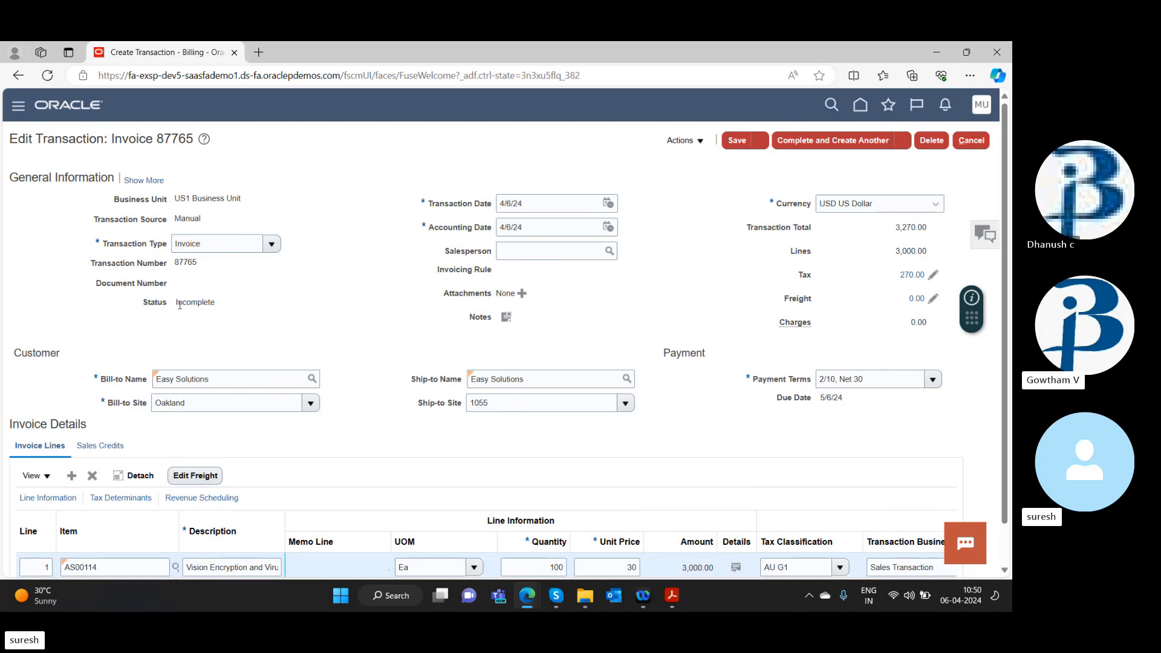
Step: Review the saved invoice's status, transaction number, customer details and invoice line
{"action": "left_click_drag", "start_coordinate": [180, 304], "coordinate": [210, 303]}
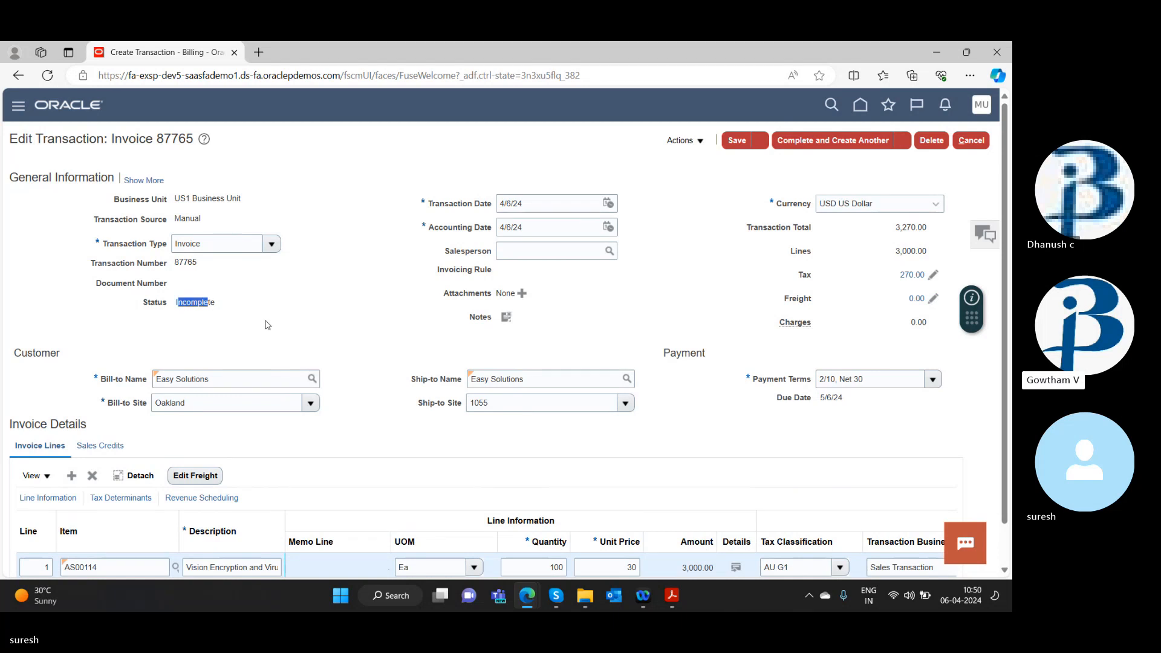
{"action": "left_click", "coordinate": [205, 303]}
{"action": "left_click_drag", "start_coordinate": [172, 266], "coordinate": [198, 262]}
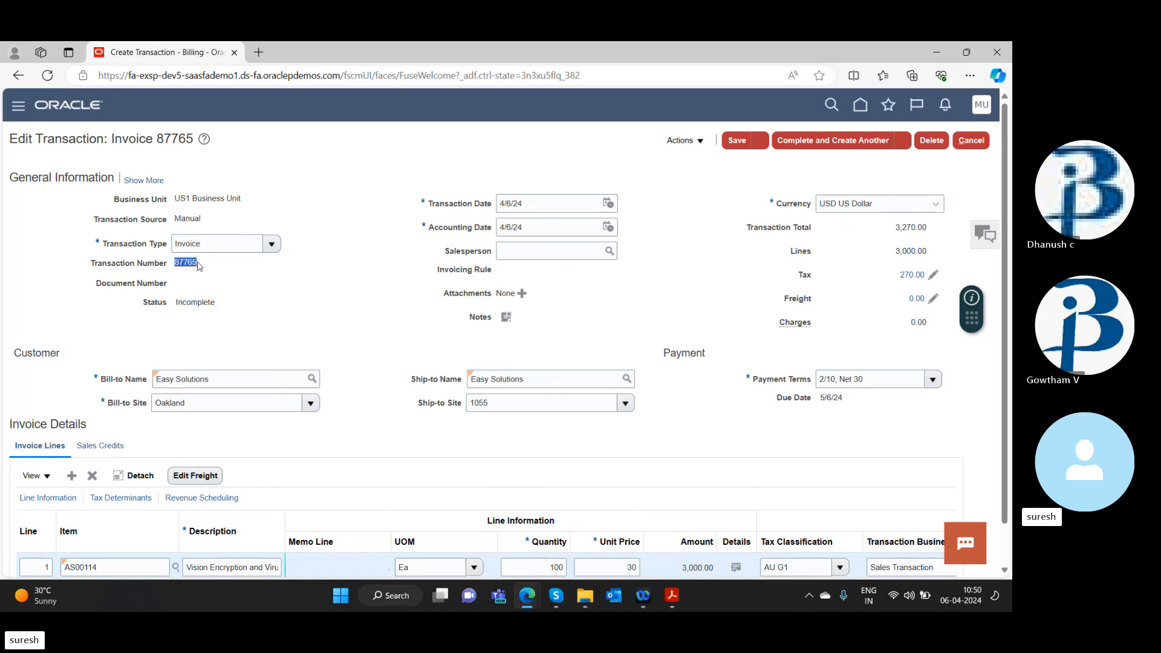
{"action": "left_click", "coordinate": [199, 264]}
{"action": "double_click", "coordinate": [175, 265]}
{"action": "left_click", "coordinate": [191, 263]}
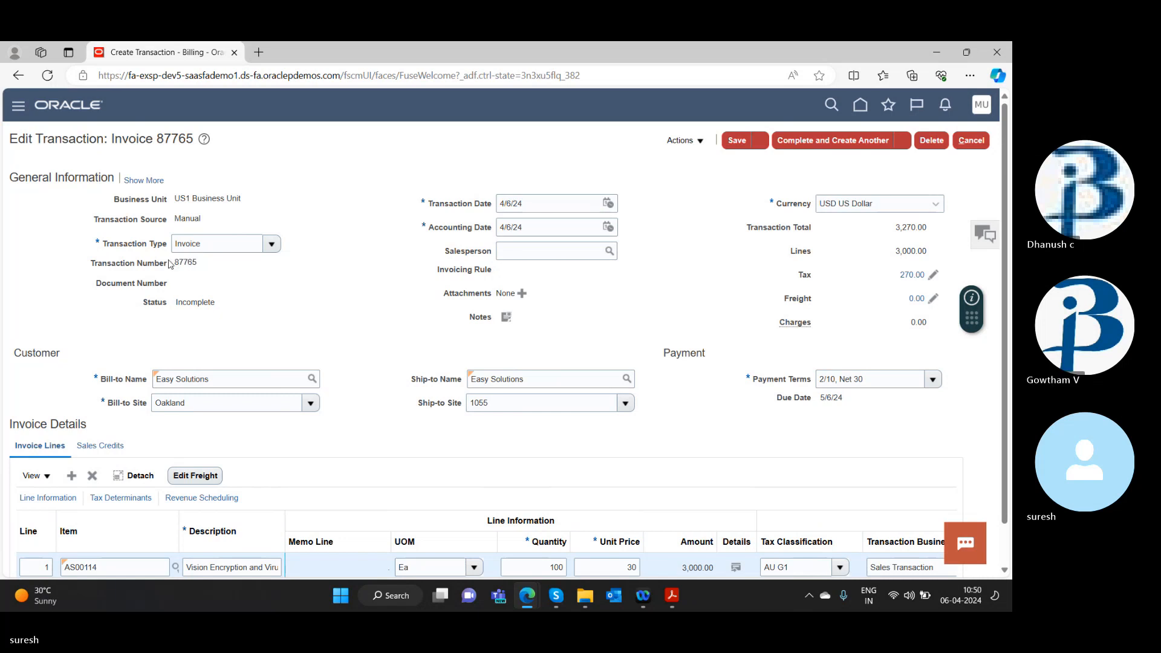
{"action": "left_click_drag", "start_coordinate": [177, 262], "coordinate": [189, 263]}
{"action": "left_click", "coordinate": [194, 262]}
{"action": "scroll", "coordinate": [341, 331], "scroll_direction": "down", "scroll_amount": 1}
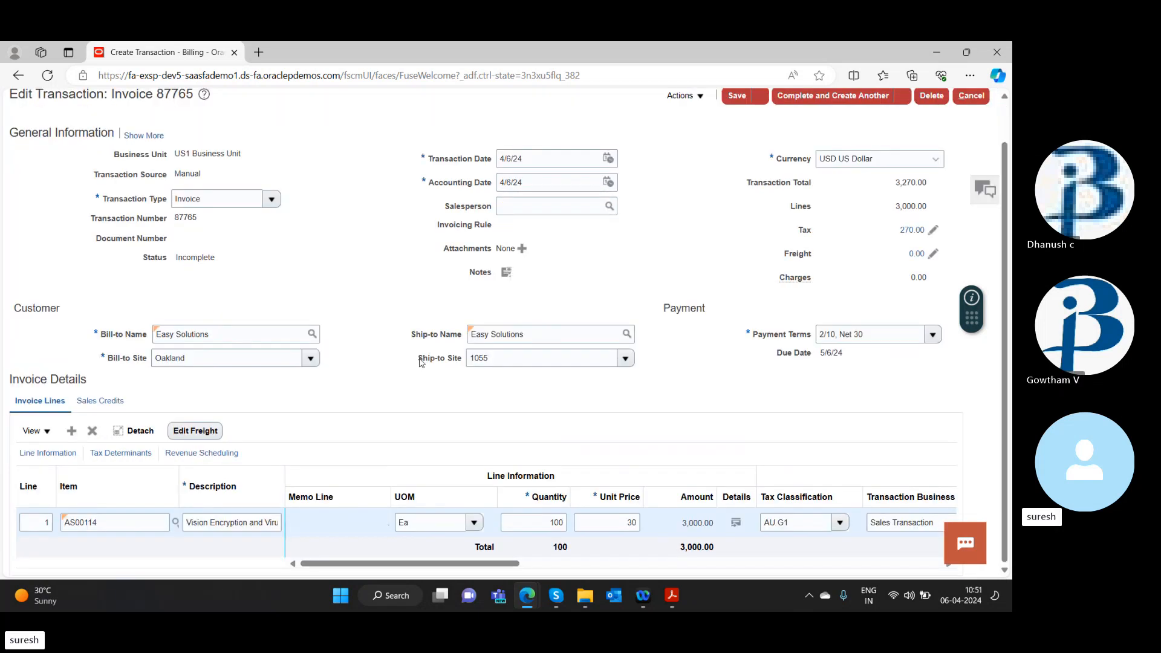
{"action": "scroll", "coordinate": [421, 402], "scroll_direction": "up", "scroll_amount": 1}
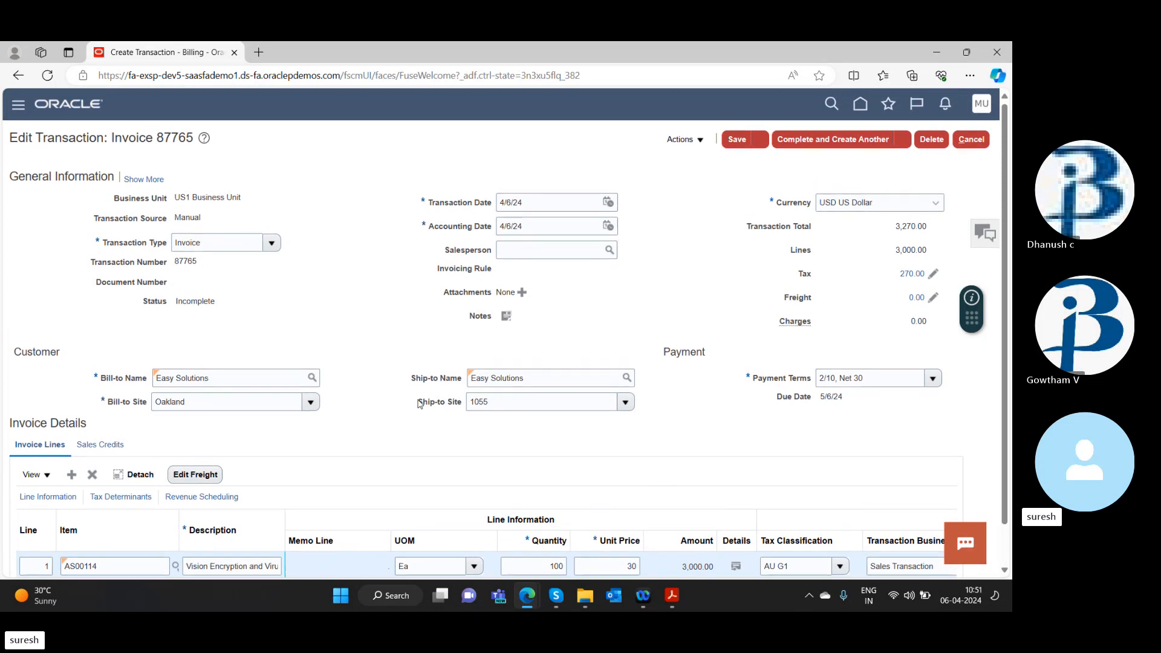
{"action": "scroll", "coordinate": [430, 461], "scroll_direction": "down", "scroll_amount": 1}
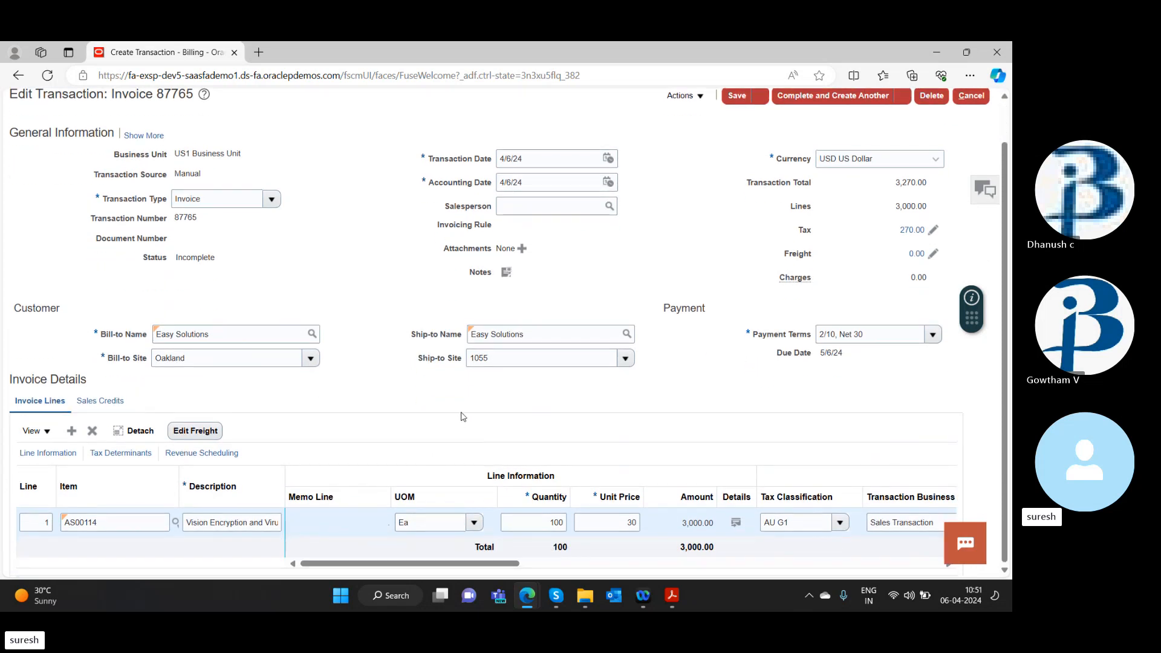
{"action": "left_click_drag", "start_coordinate": [388, 564], "coordinate": [0, 586]}
{"action": "scroll", "coordinate": [206, 315], "scroll_direction": "up", "scroll_amount": 1}
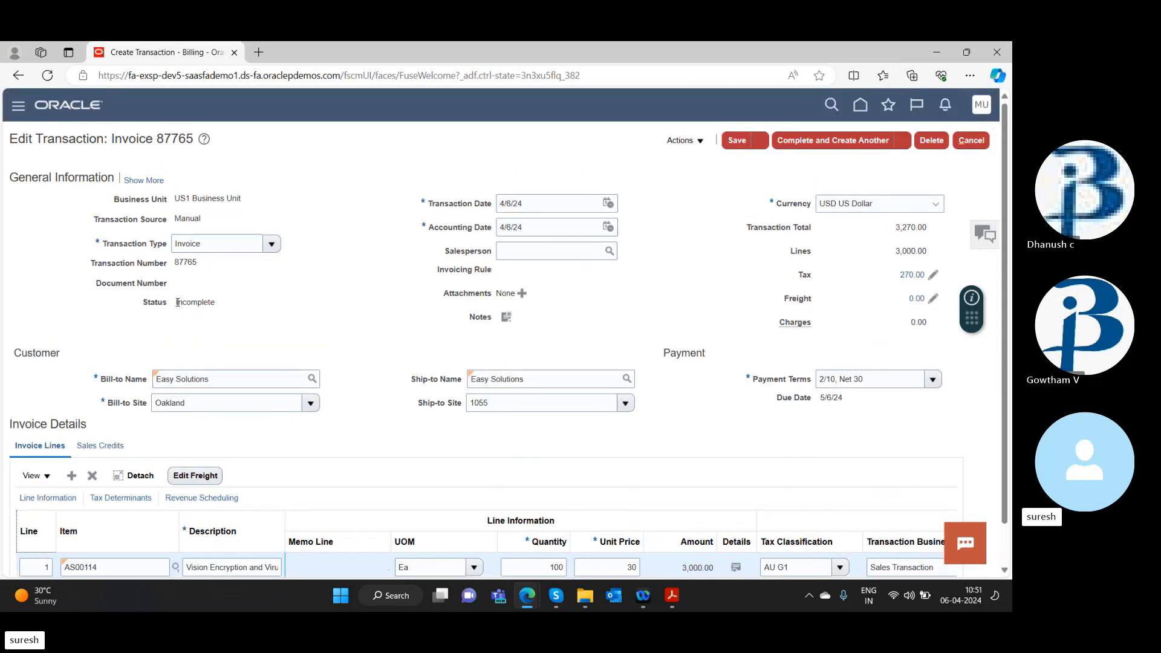
Step: Complete the saved invoice, start another blank one, and acknowledge the completion notice
{"action": "left_click", "coordinate": [759, 141]}
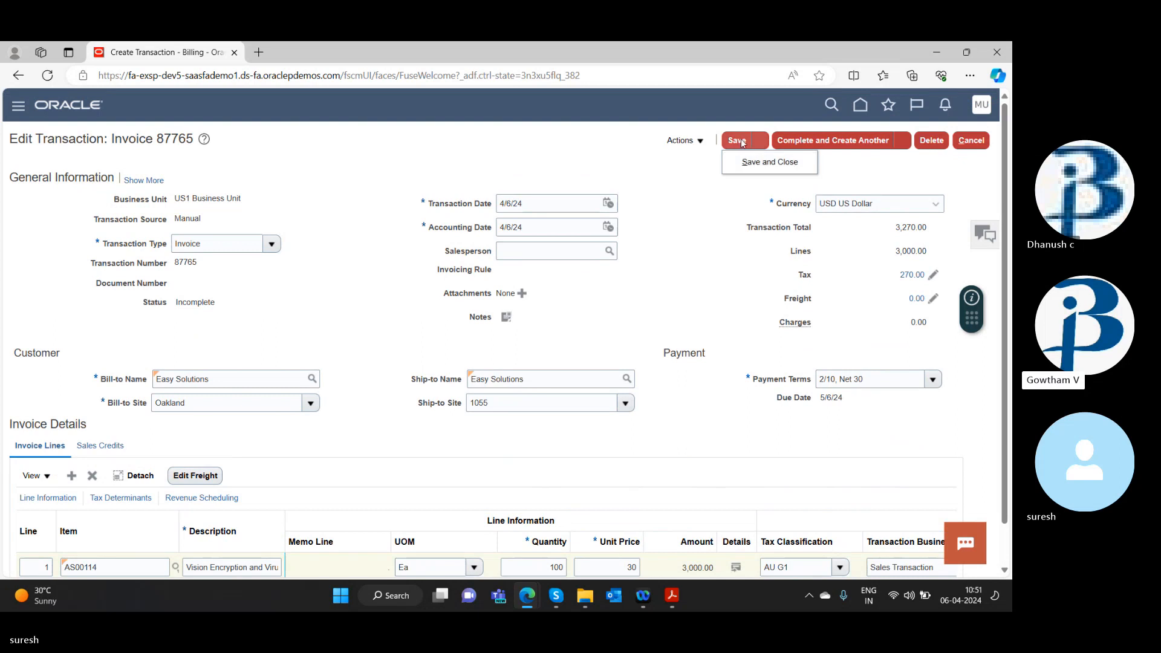
{"action": "left_click", "coordinate": [700, 143]}
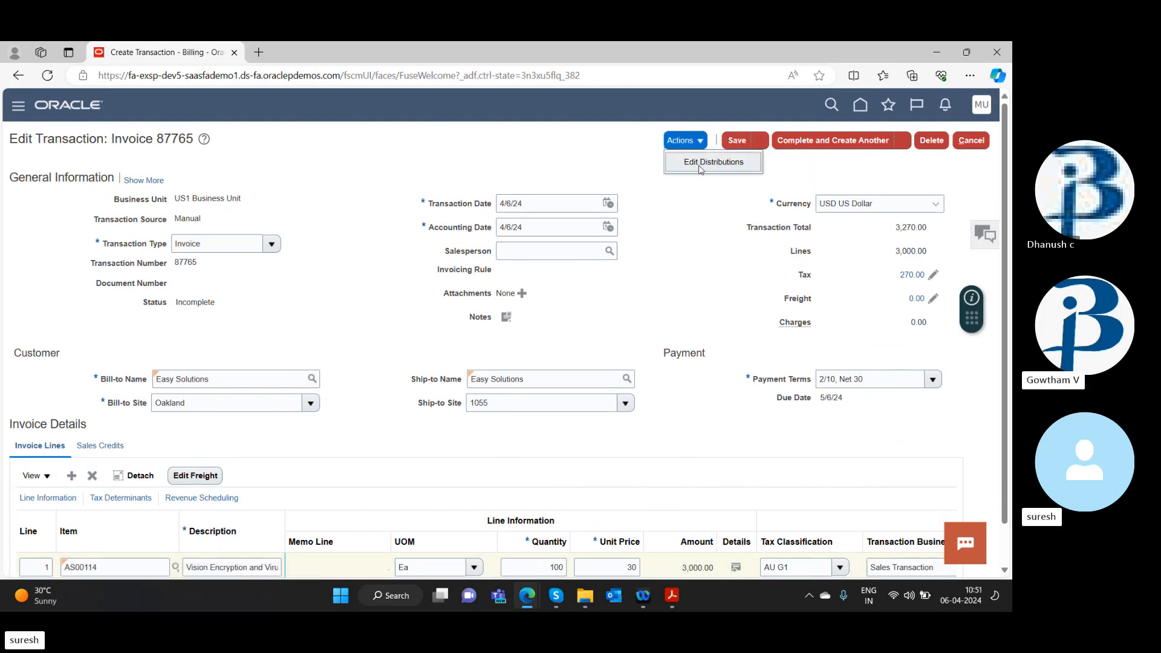
{"action": "left_click", "coordinate": [405, 296]}
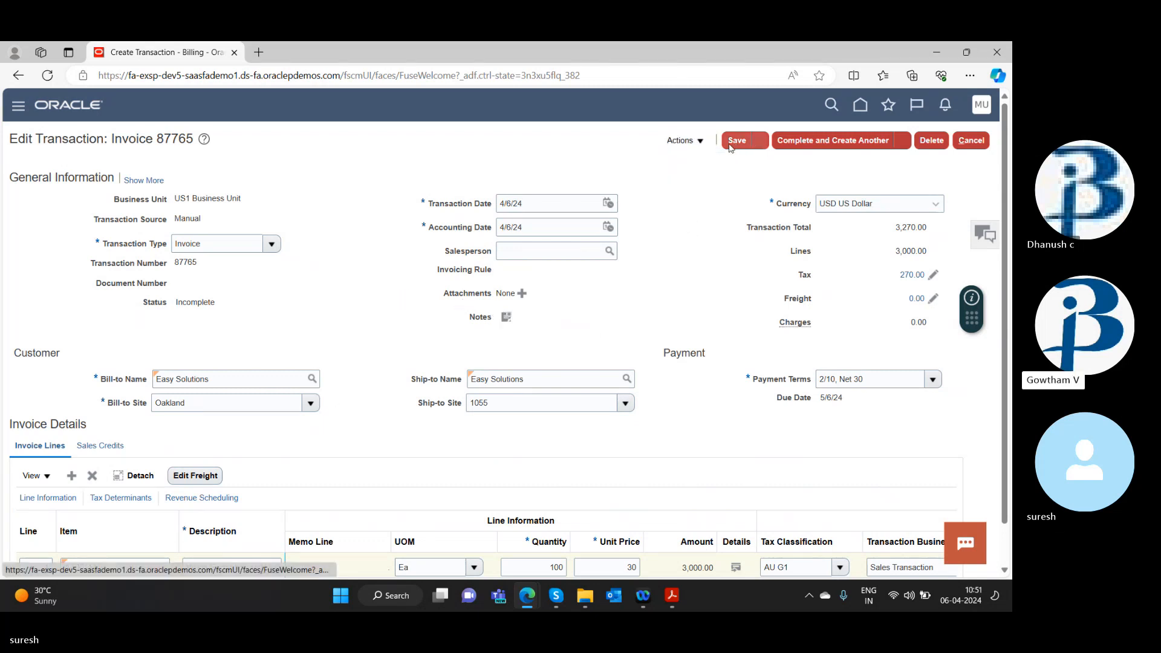
{"action": "left_click", "coordinate": [844, 141]}
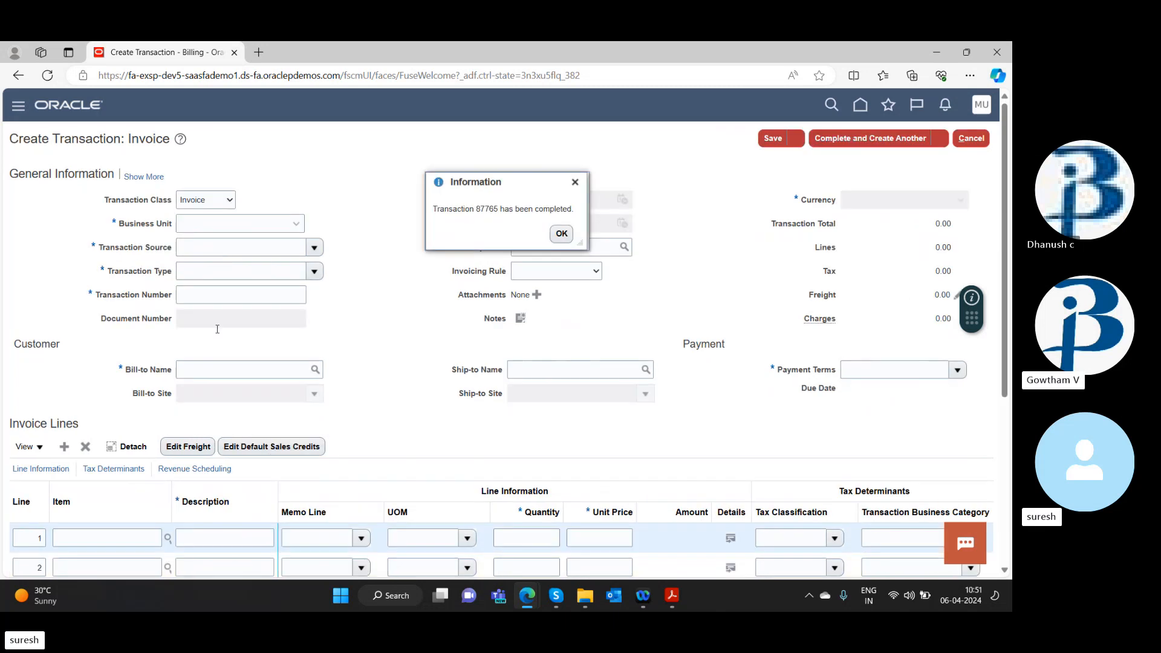
{"action": "left_click", "coordinate": [562, 234]}
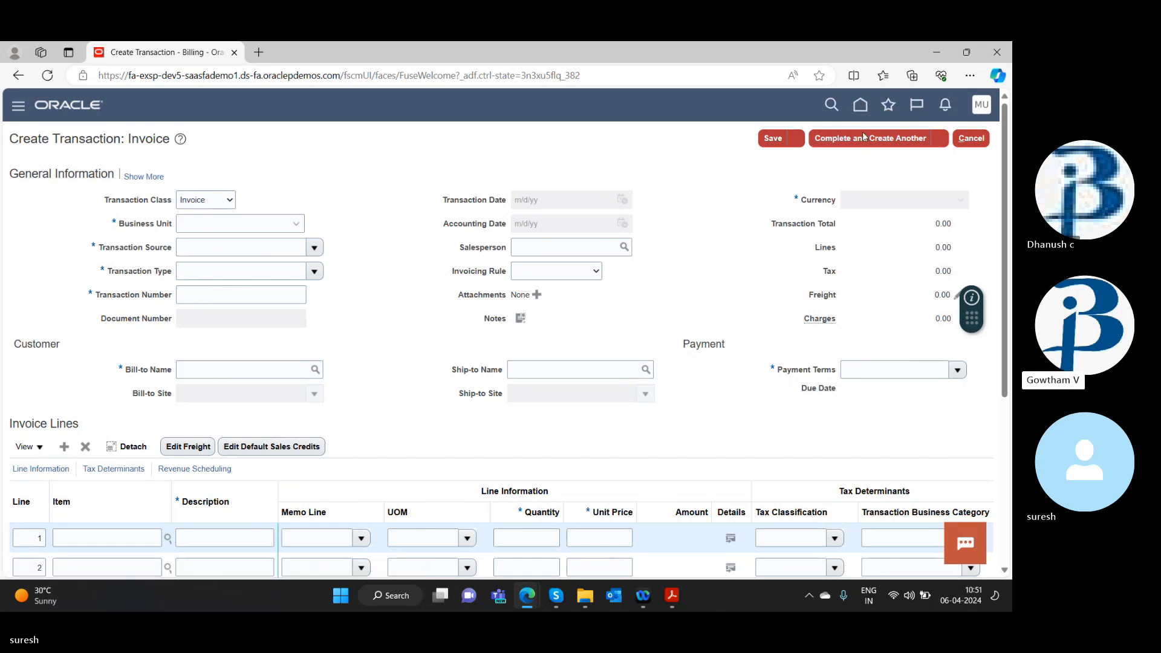
Step: Try to find the completed invoice with a global search for its transaction number
{"action": "left_click", "coordinate": [831, 107]}
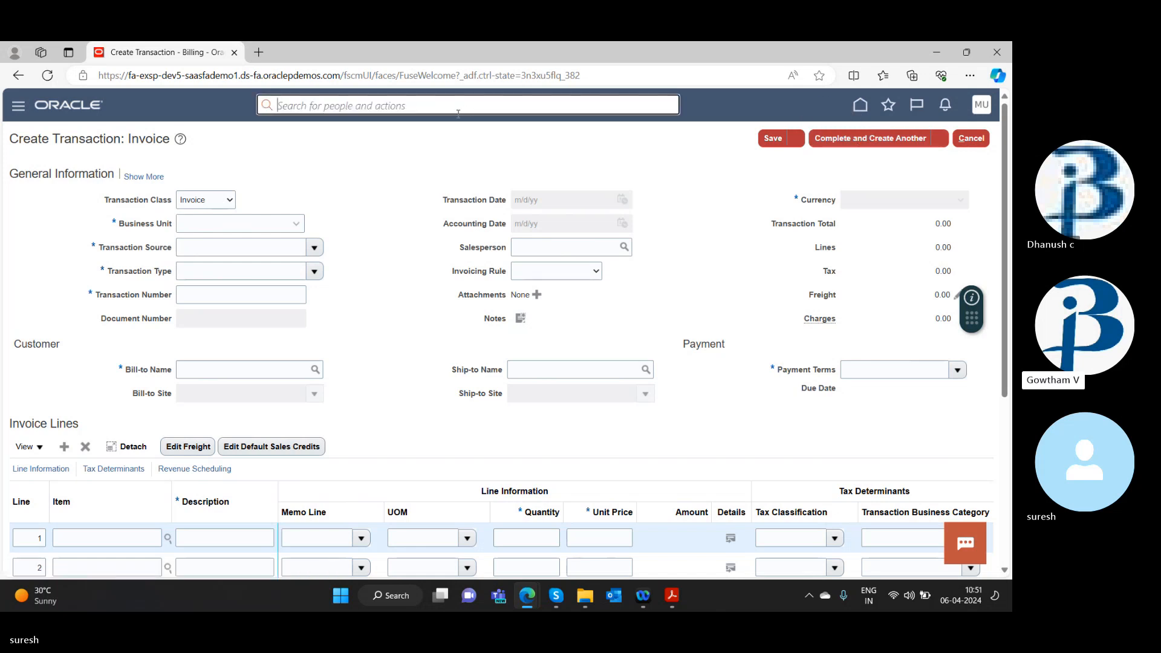
{"action": "type", "text": "8776"}
{"action": "type", "text": "5"}
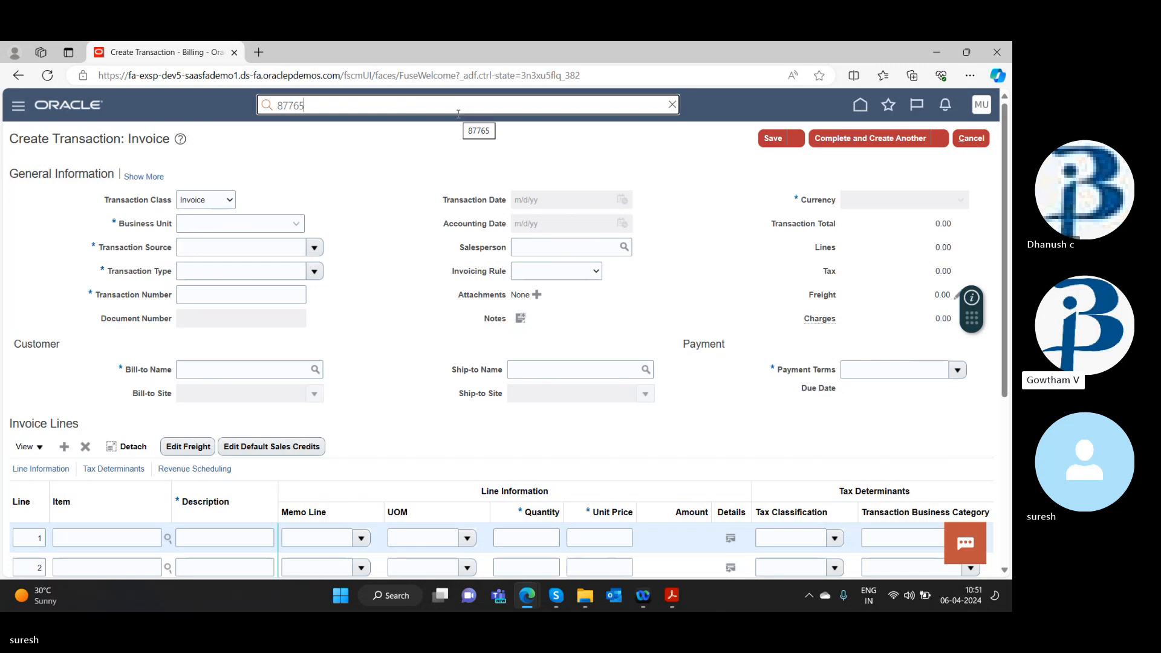
{"action": "left_click", "coordinate": [268, 106]}
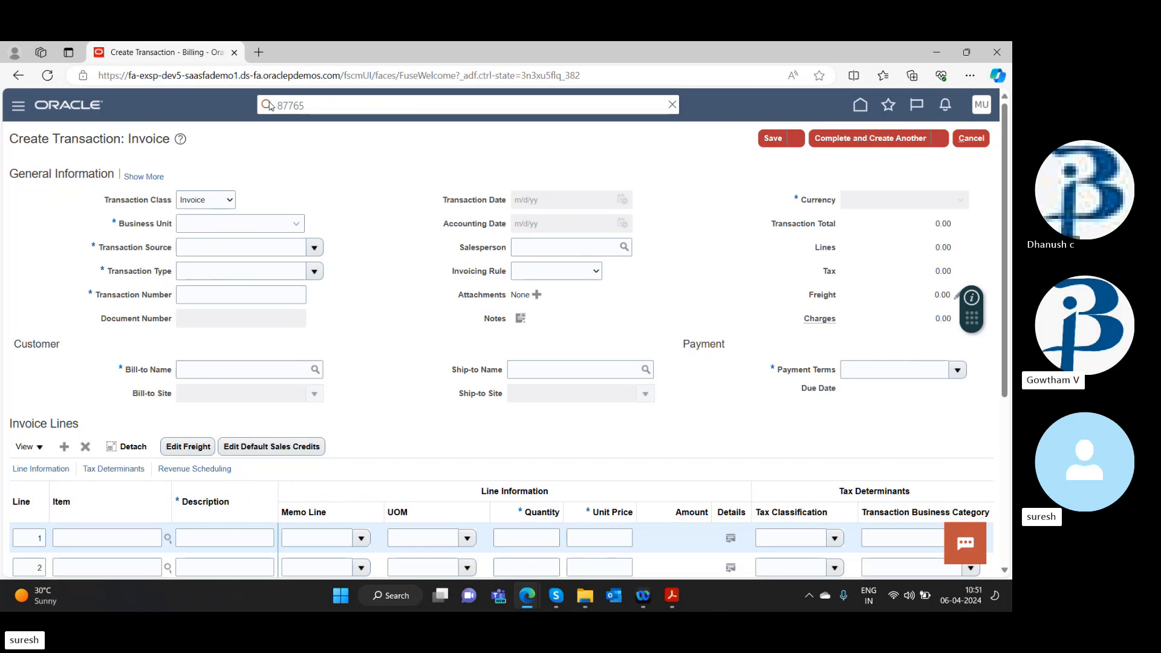
{"action": "left_click", "coordinate": [311, 105]}
Step: Discard the new blank invoice and return to the Billing work area
{"action": "left_click", "coordinate": [973, 144]}
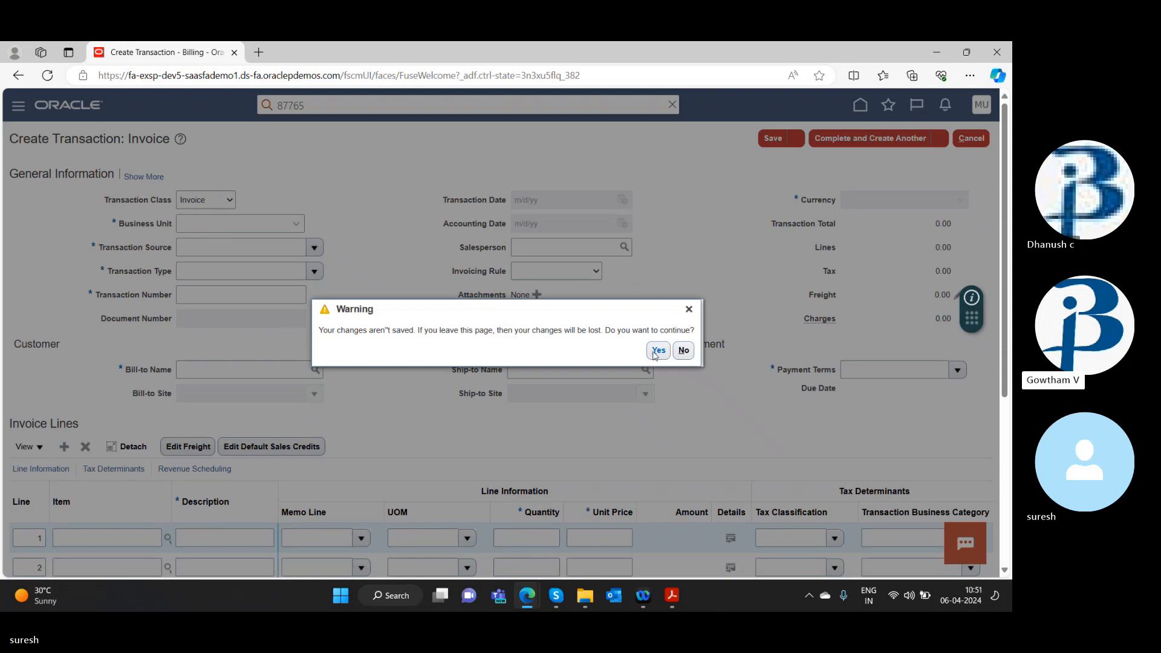
{"action": "left_click", "coordinate": [658, 351]}
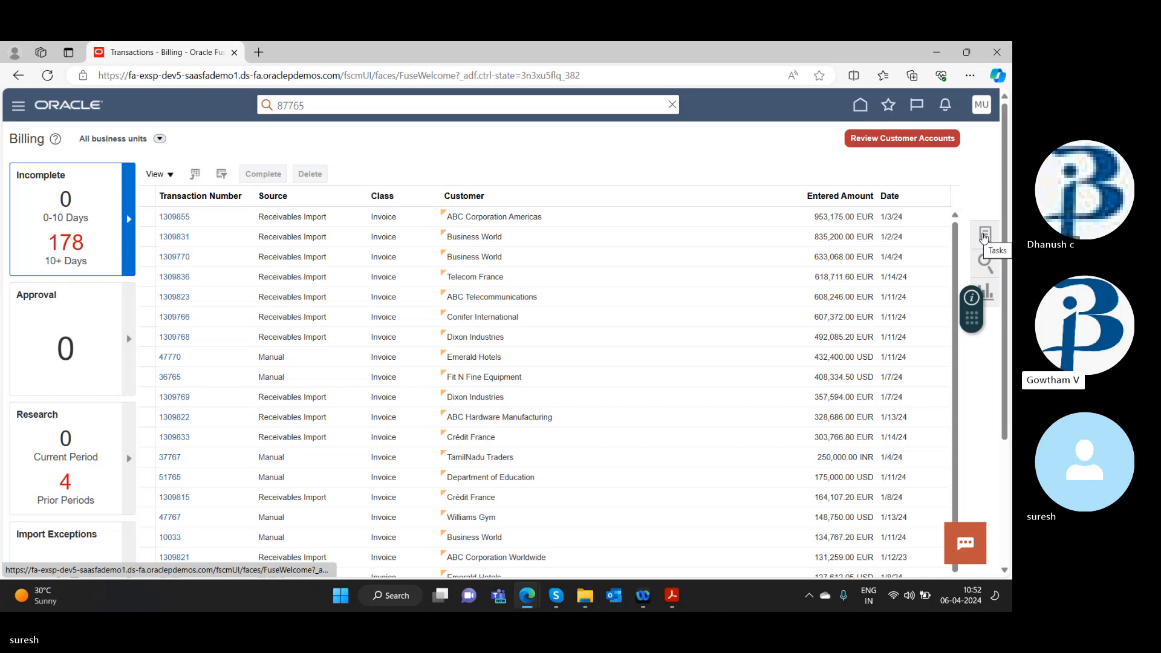
Step: Find the completed invoice in Manage Transactions by its transaction number and open it for review
{"action": "left_click", "coordinate": [983, 236]}
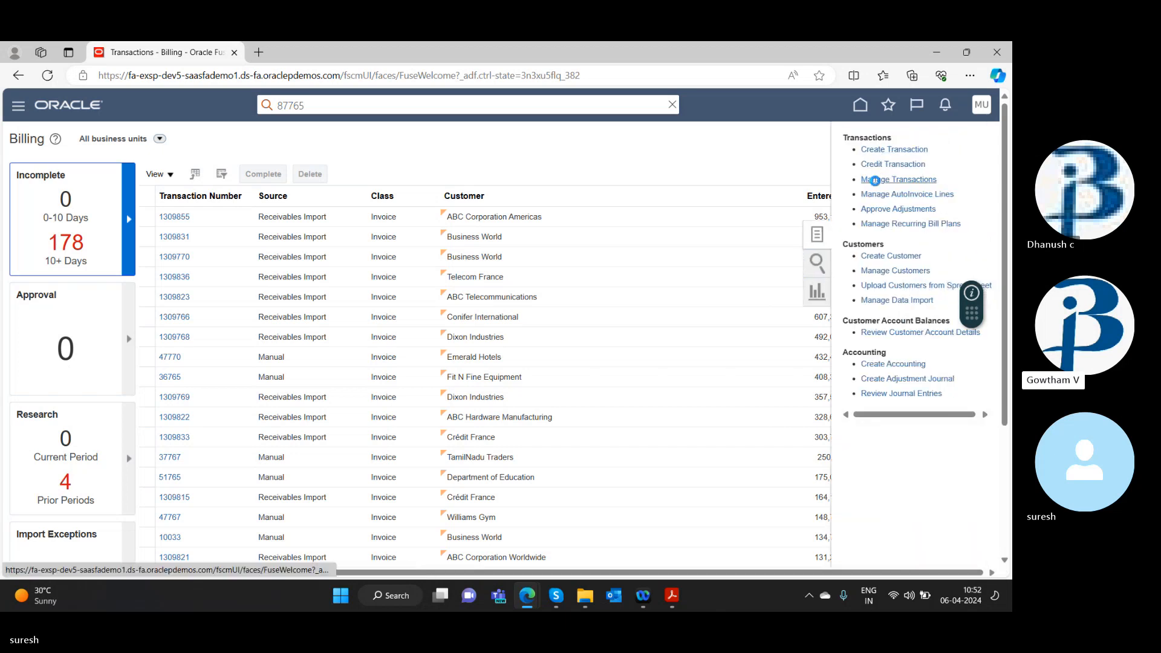
{"action": "left_click", "coordinate": [873, 179]}
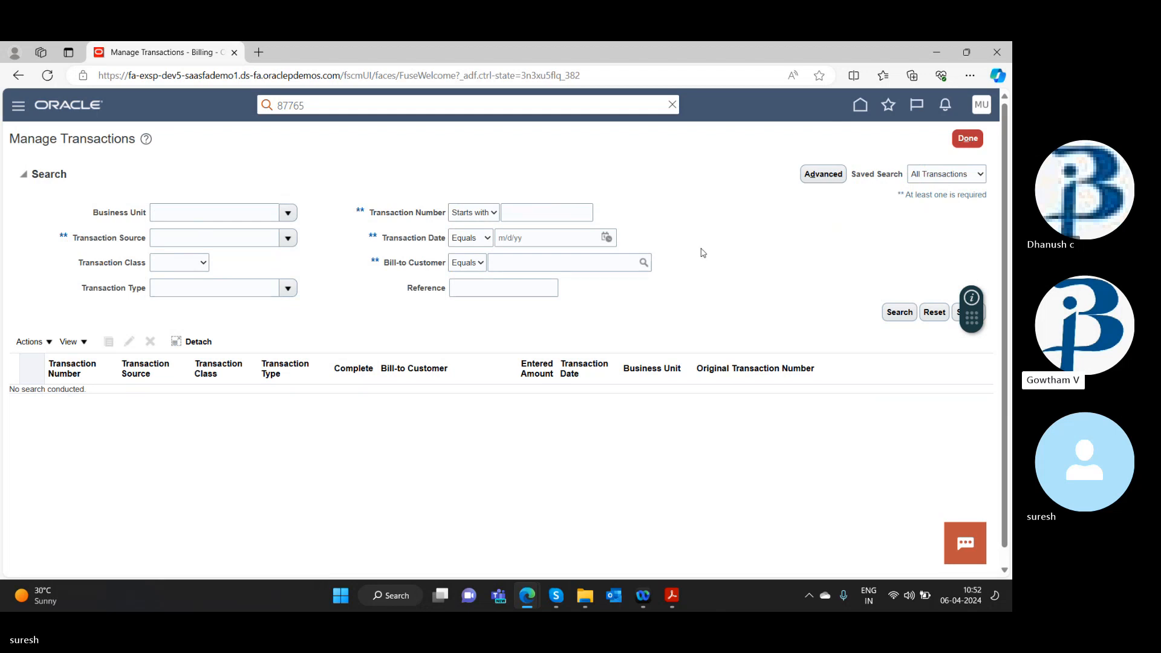
{"action": "left_click", "coordinate": [515, 211]}
{"action": "type", "text": "87765"}
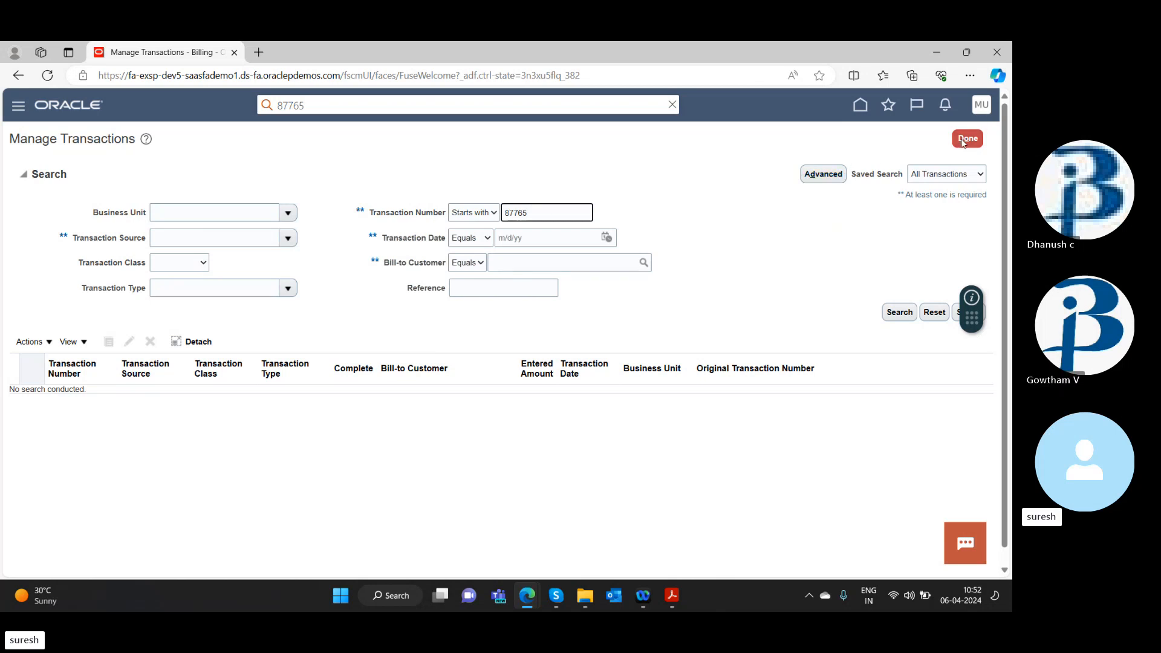
{"action": "left_click", "coordinate": [900, 312]}
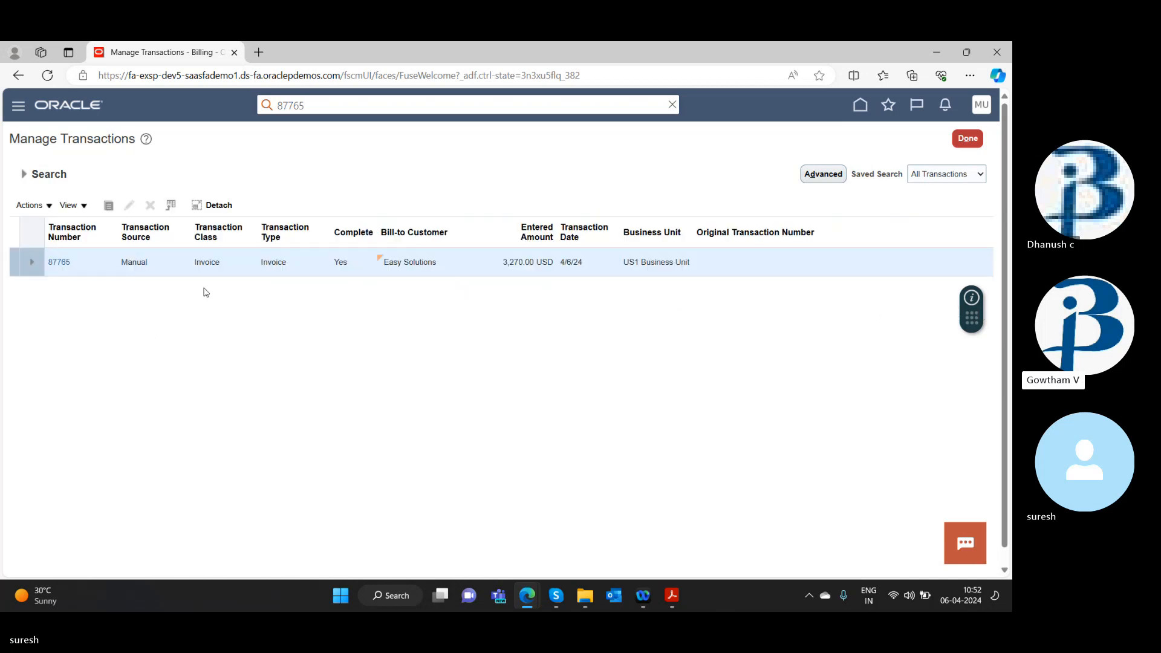
{"action": "left_click", "coordinate": [33, 265]}
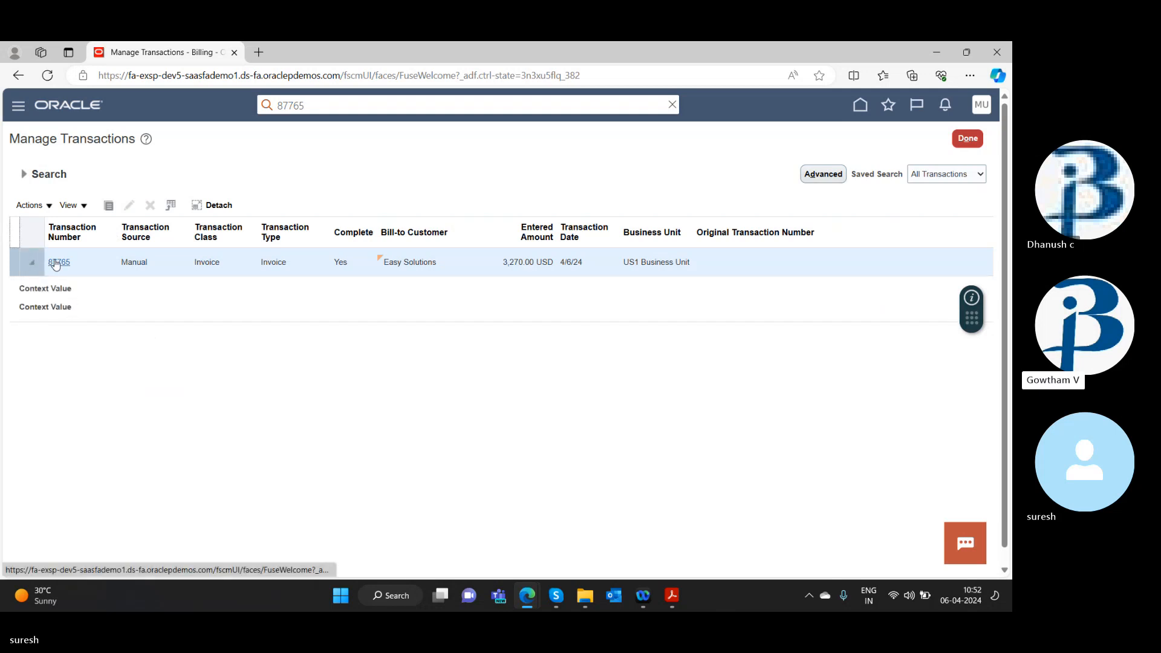
{"action": "left_click", "coordinate": [55, 264]}
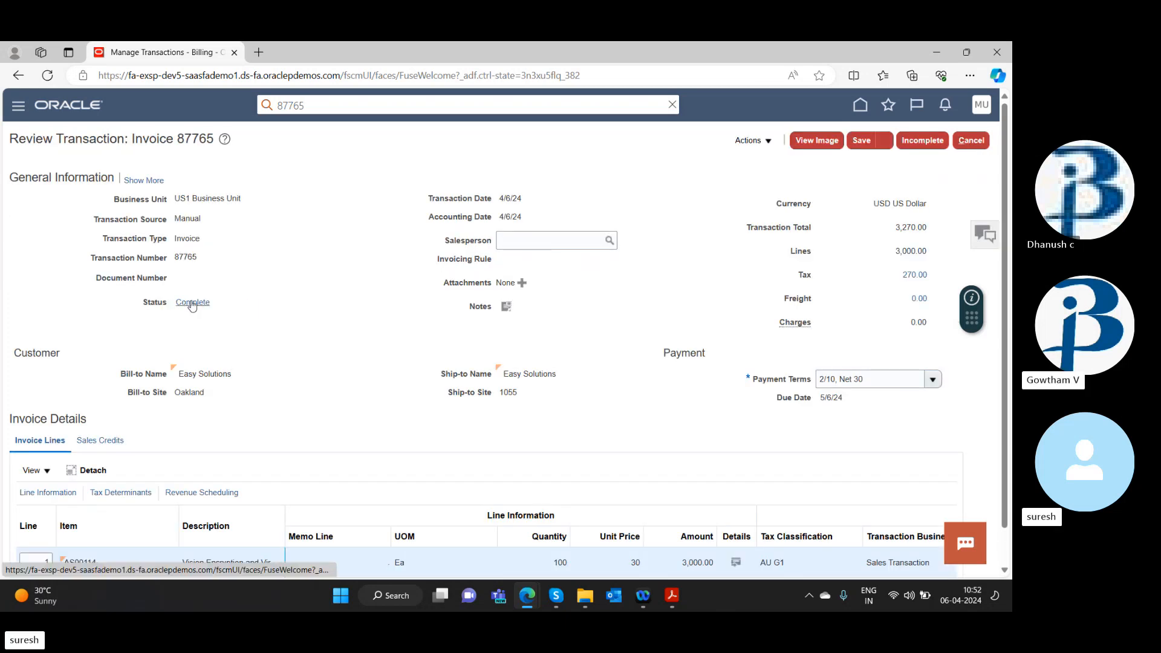
Step: Post the Easy Solutions invoice to the ledger and open its accounting lines
{"action": "left_click", "coordinate": [745, 143]}
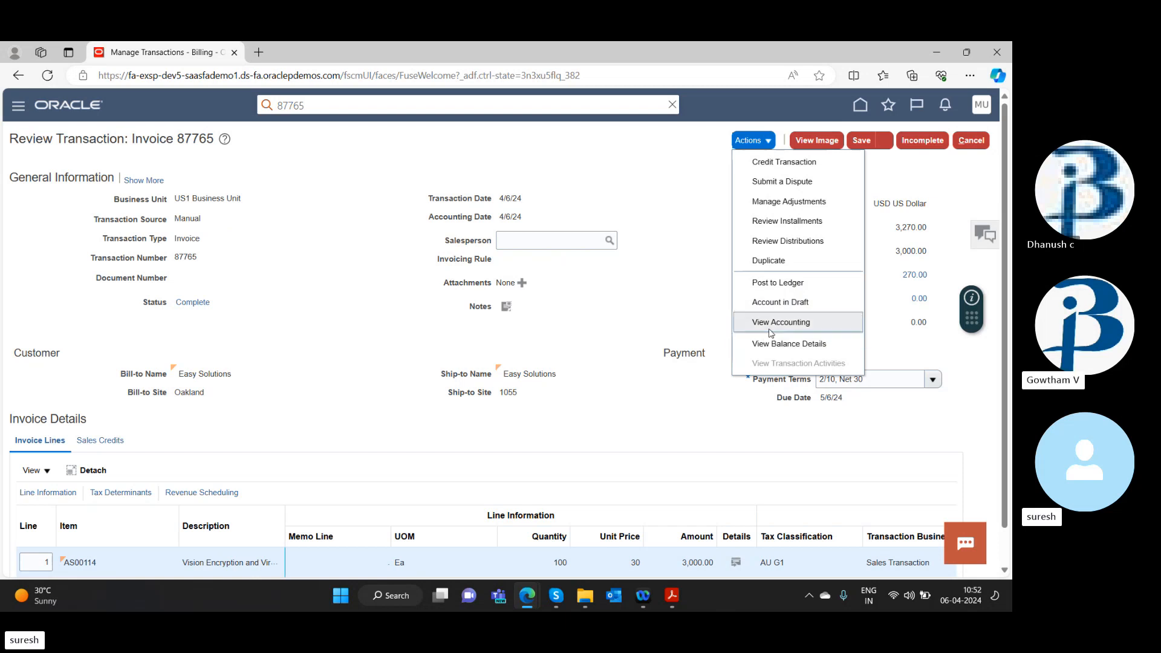
{"action": "left_click", "coordinate": [769, 283]}
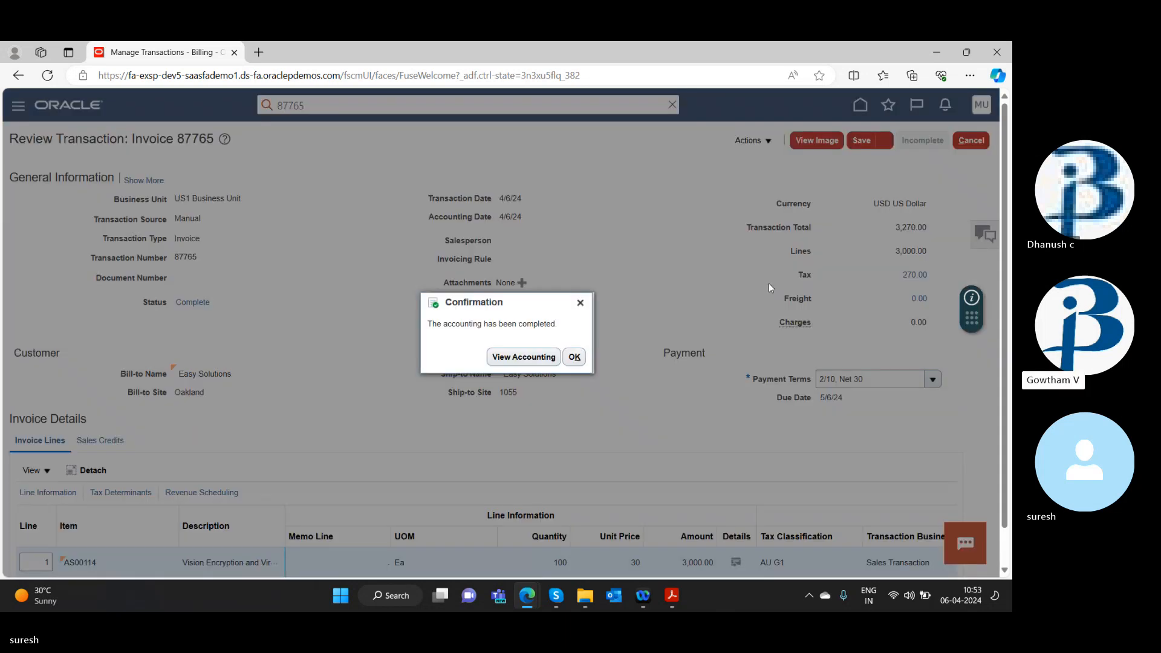
{"action": "left_click", "coordinate": [529, 361]}
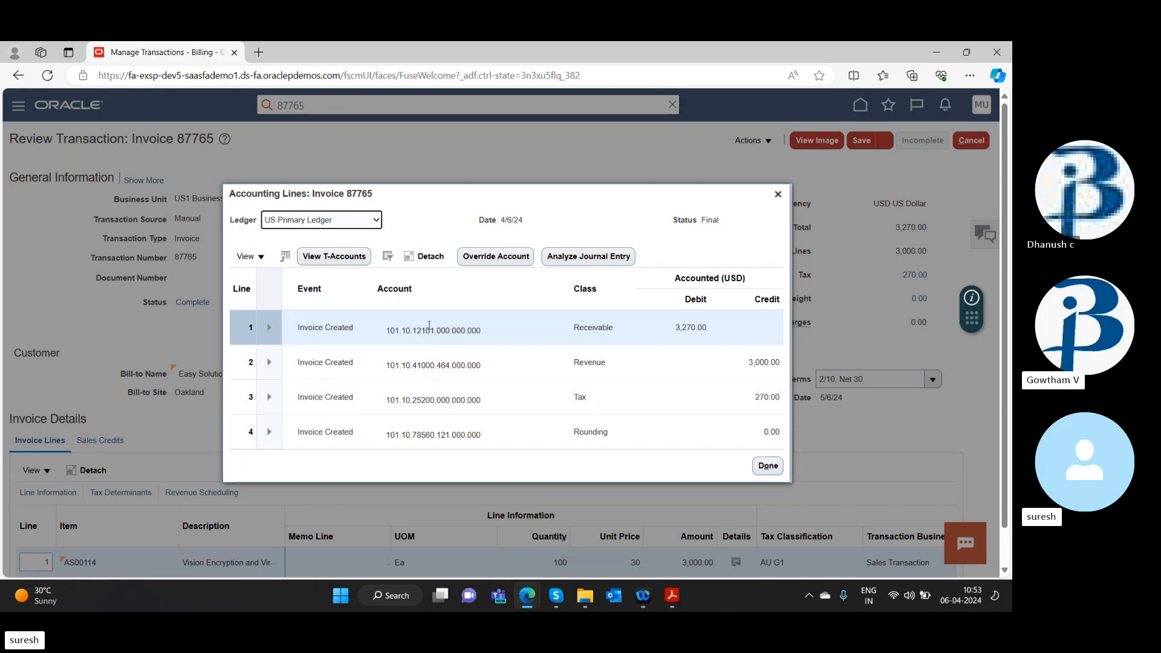
Step: Examine the account segments of the Receivable accounting line, close the accounting lines, and look over the invoice details
{"action": "mouse_move", "coordinate": [431, 331]}
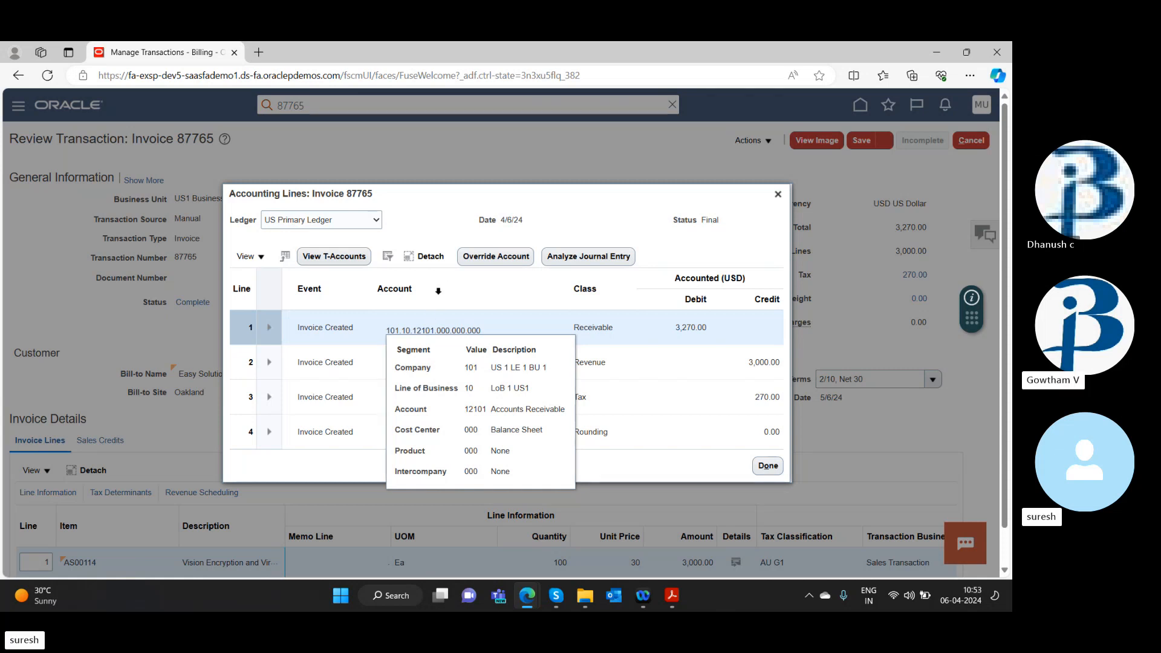
{"action": "left_click", "coordinate": [456, 207]}
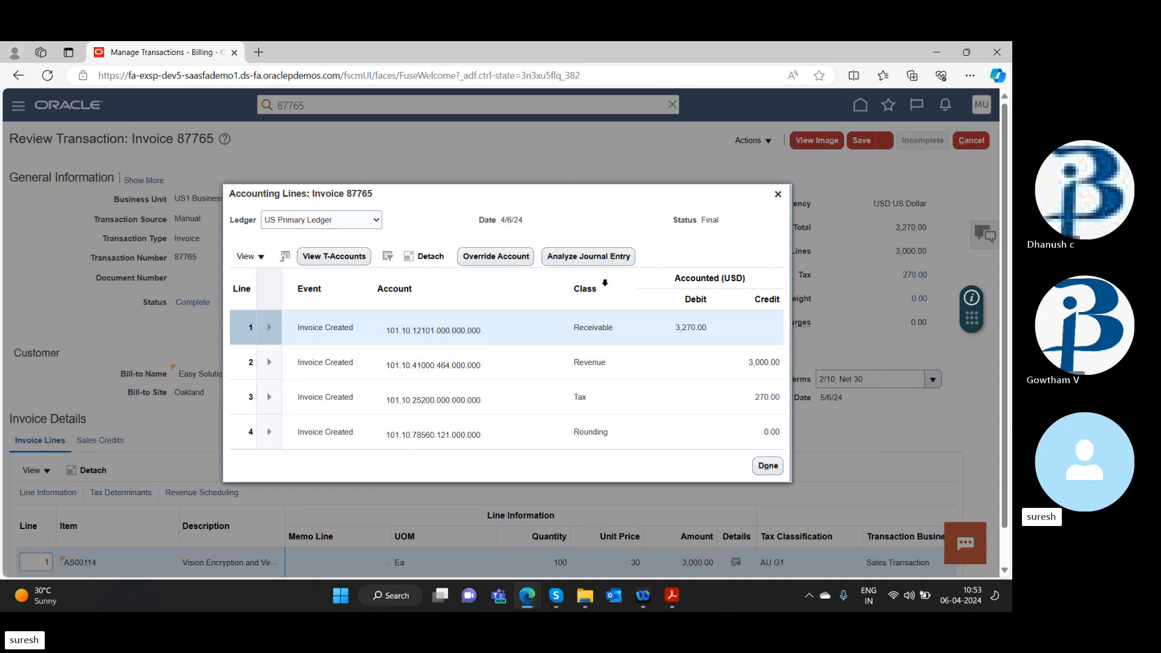
{"action": "left_click", "coordinate": [778, 195]}
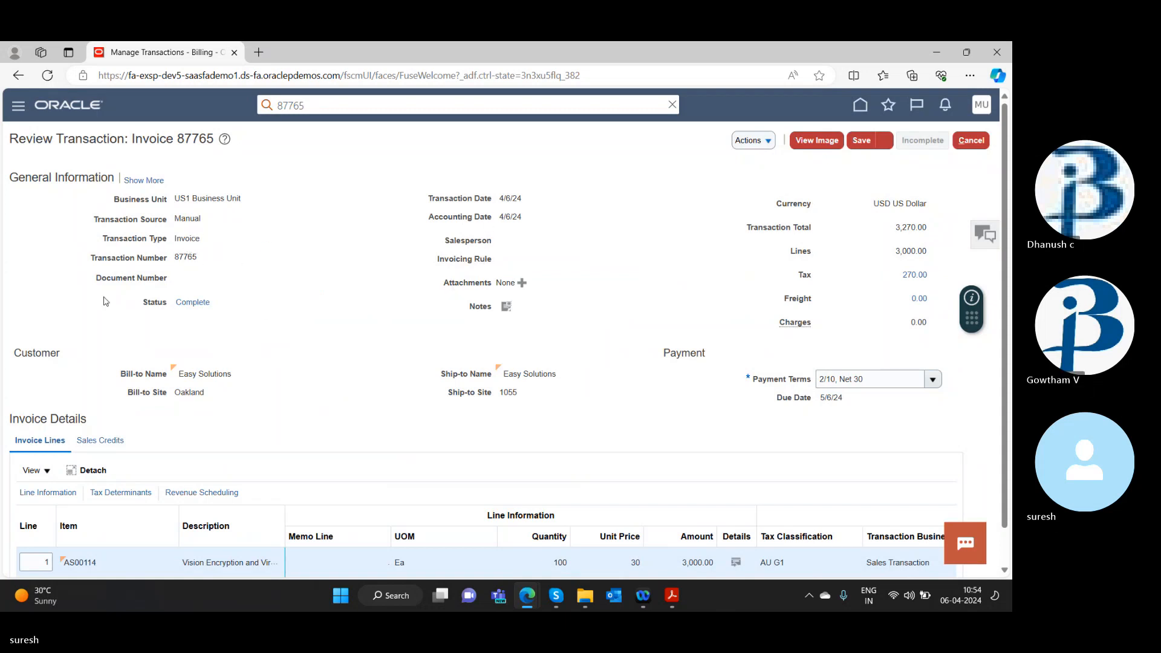
{"action": "scroll", "coordinate": [144, 387], "scroll_direction": "down", "scroll_amount": 1}
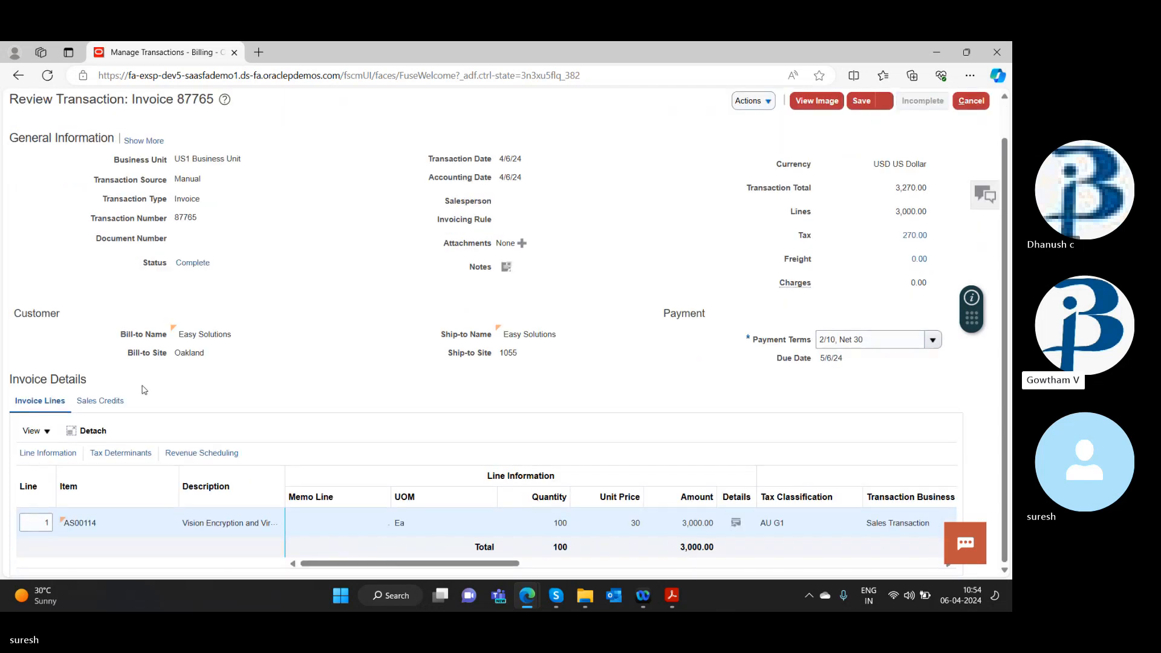
{"action": "scroll", "coordinate": [236, 385], "scroll_direction": "up", "scroll_amount": 1}
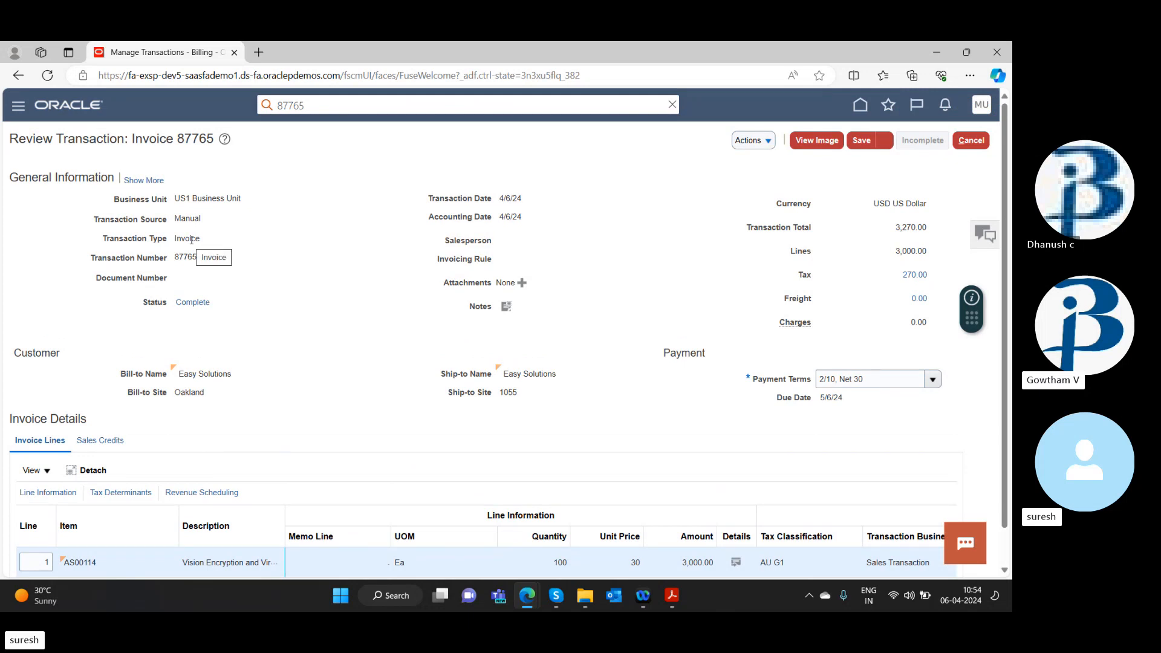
Step: Switch to AR_ag.pdf in Acrobat and look through the Lesson 4 customer practices up to Practice 5-1, Creating a Manual Invoice
{"action": "left_click", "coordinate": [672, 596]}
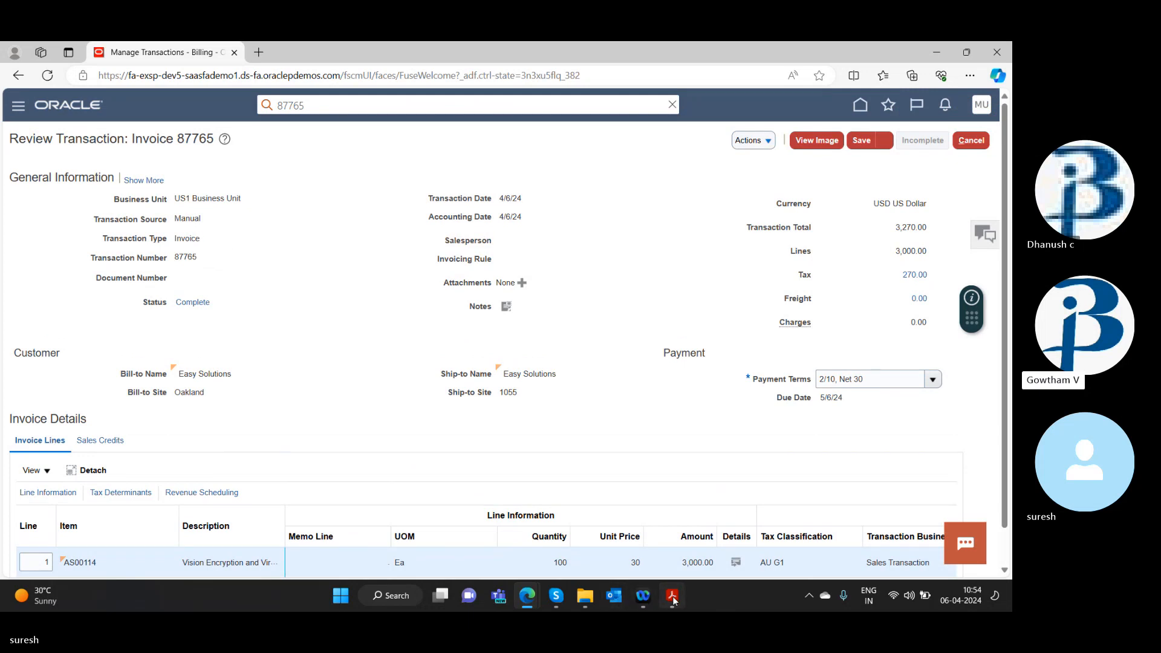
{"action": "scroll", "coordinate": [455, 278], "scroll_direction": "down", "scroll_amount": 10}
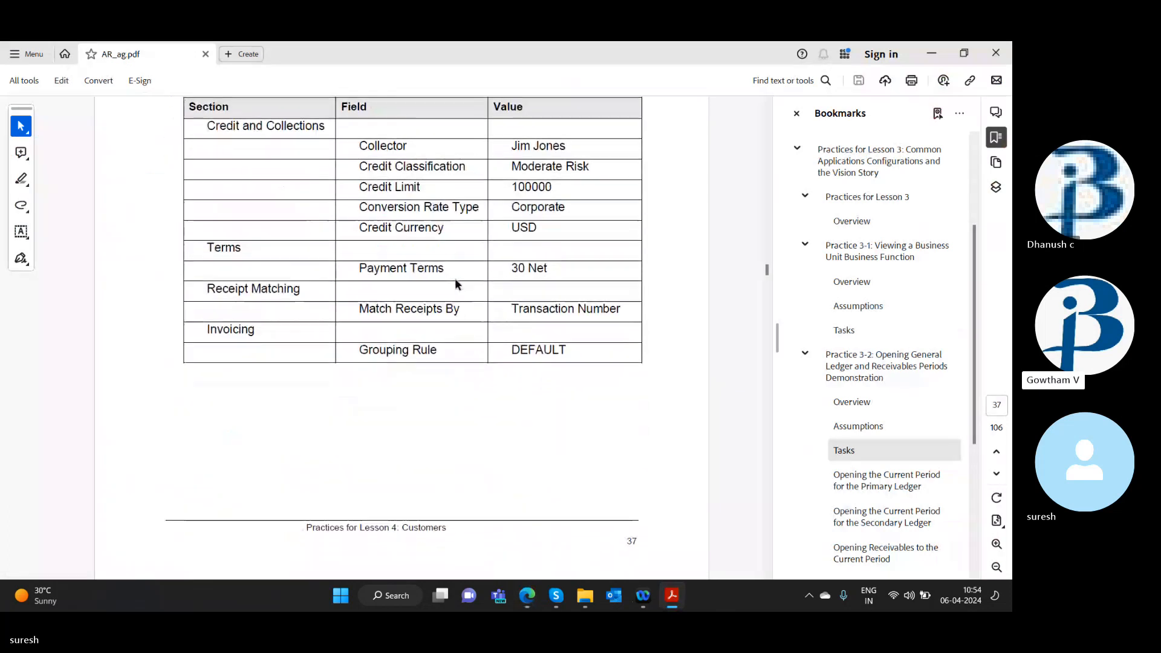
{"action": "scroll", "coordinate": [464, 417], "scroll_direction": "down", "scroll_amount": 10}
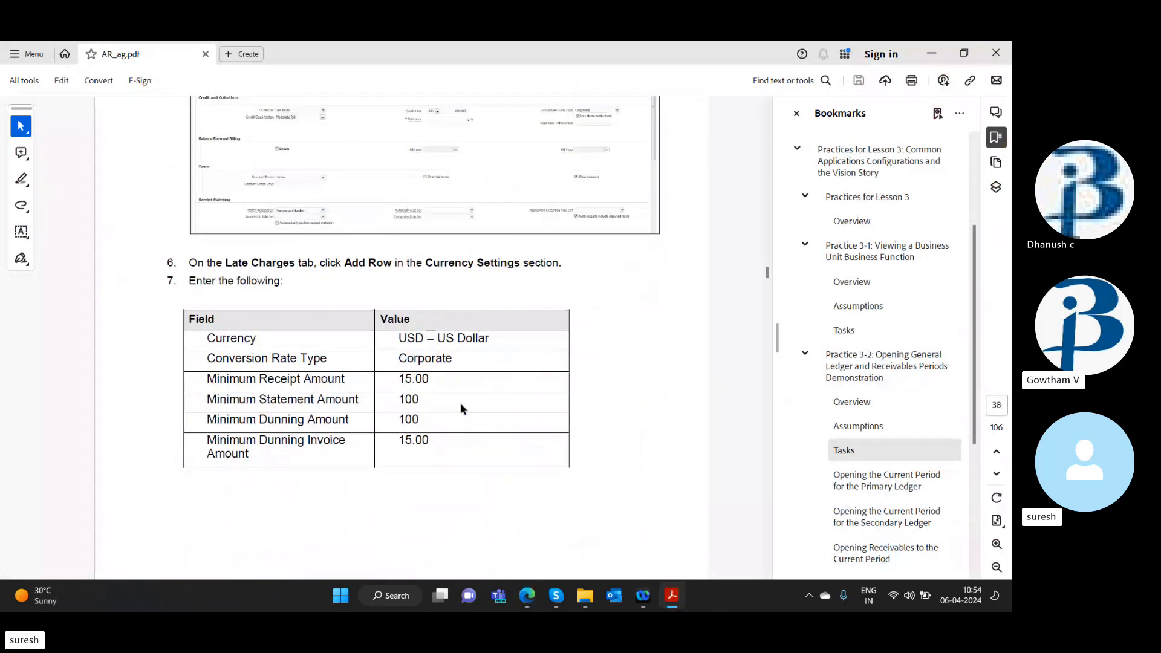
{"action": "scroll", "coordinate": [460, 409], "scroll_direction": "down", "scroll_amount": 20}
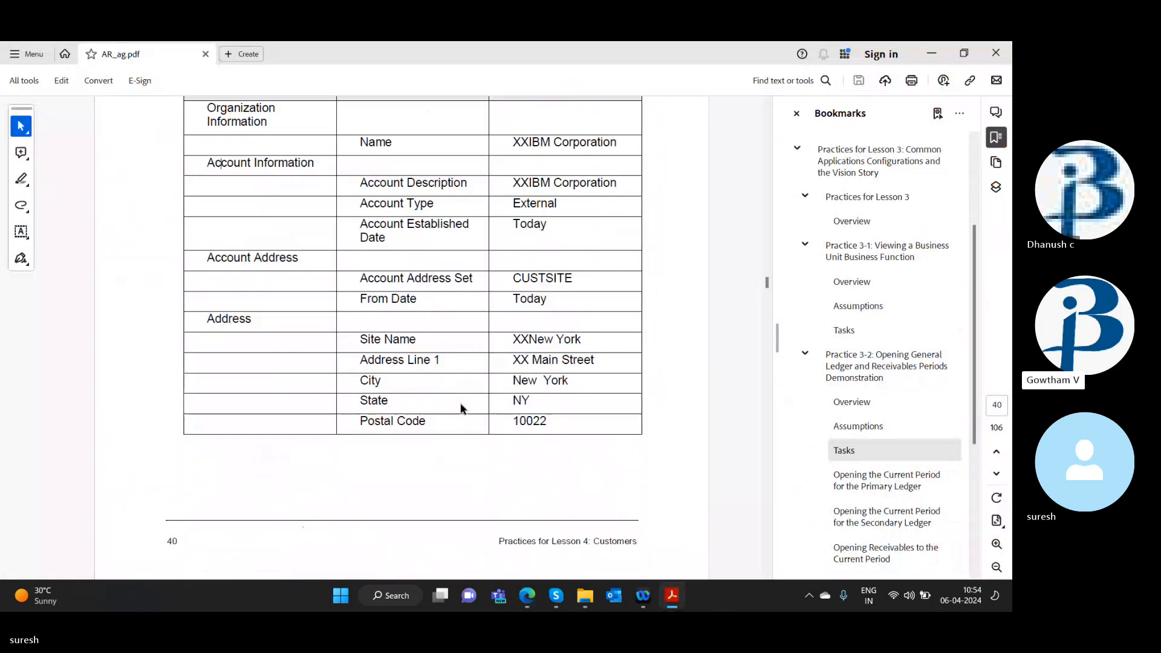
{"action": "scroll", "coordinate": [462, 409], "scroll_direction": "down", "scroll_amount": 20}
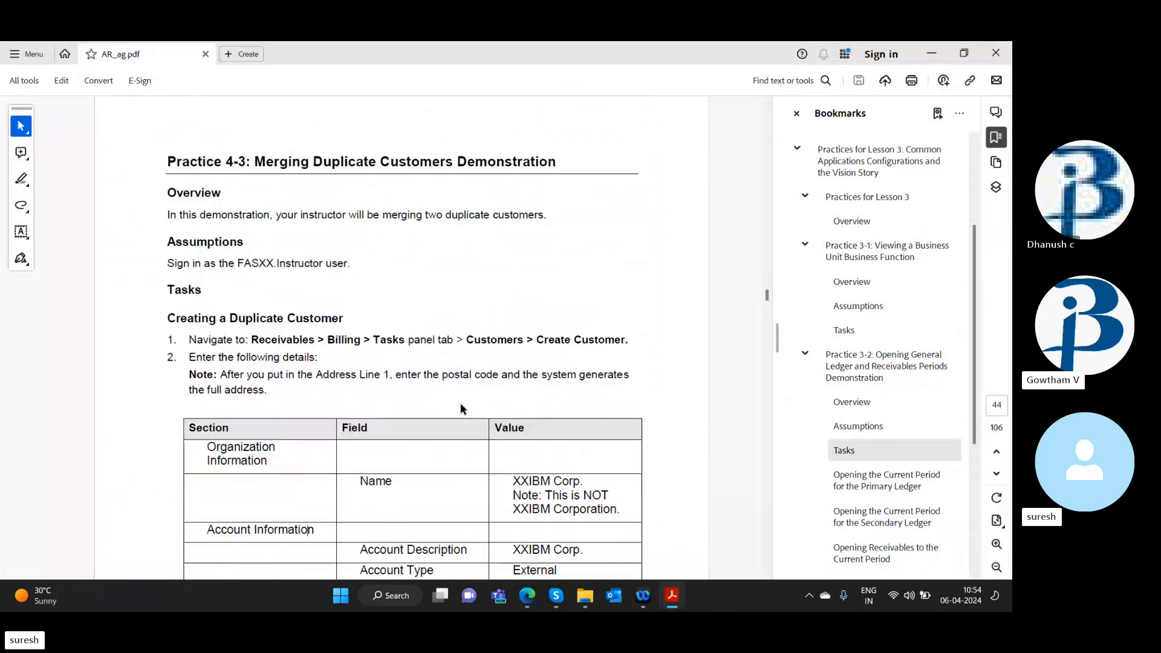
{"action": "scroll", "coordinate": [461, 408], "scroll_direction": "down", "scroll_amount": 20}
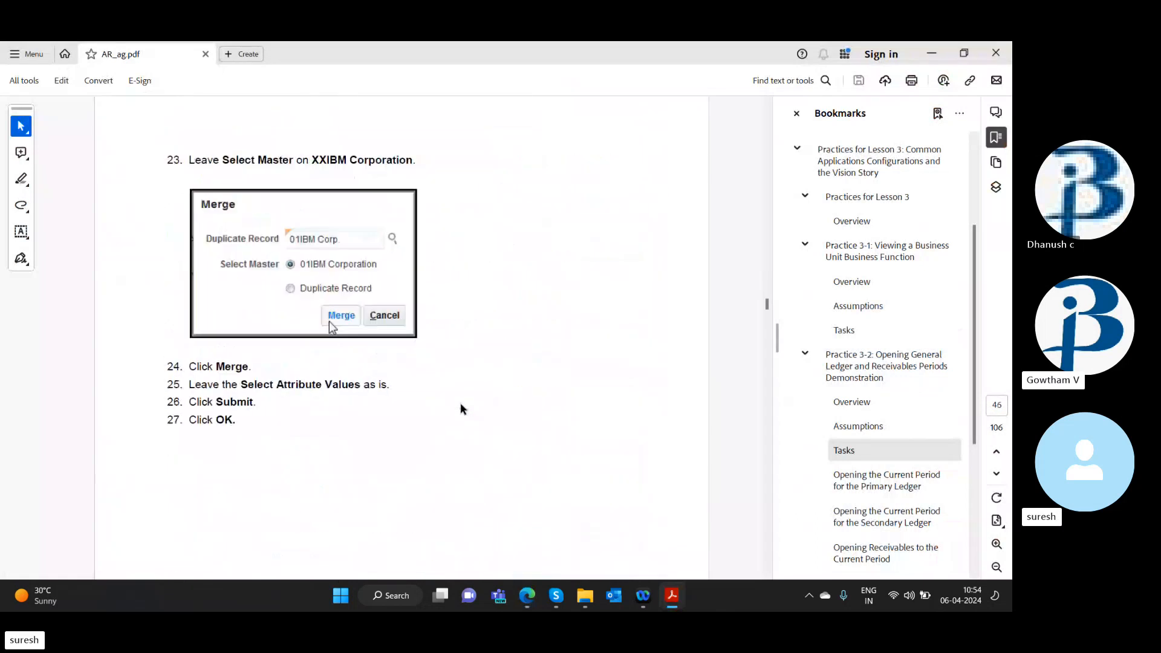
{"action": "scroll", "coordinate": [460, 409], "scroll_direction": "down", "scroll_amount": 20}
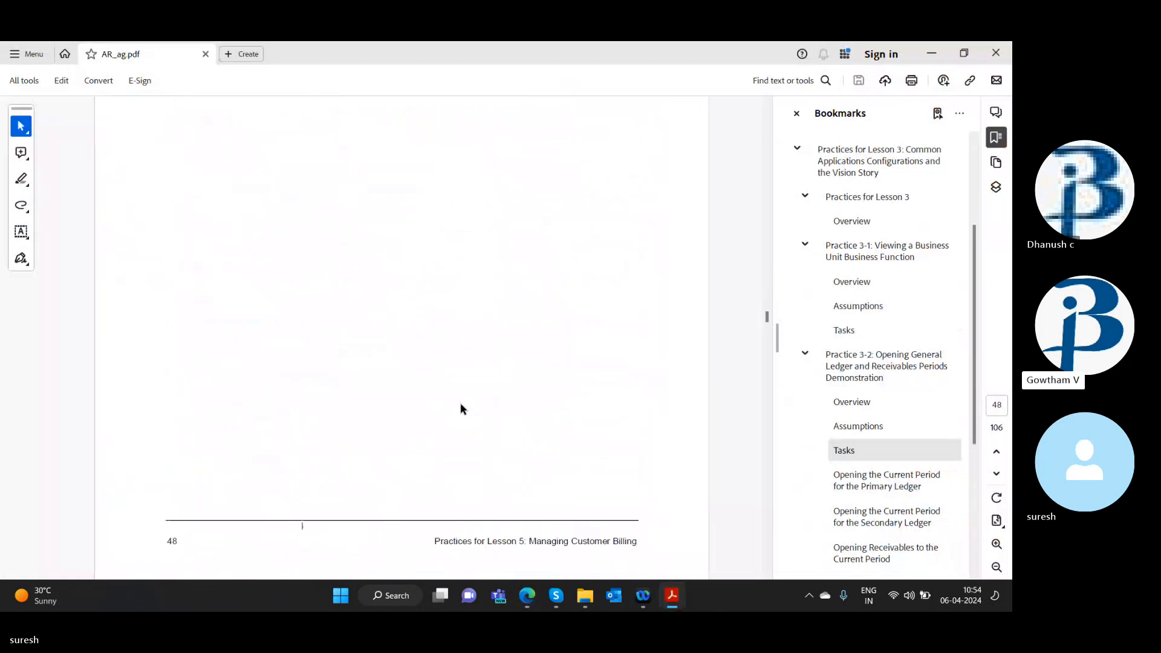
{"action": "scroll", "coordinate": [461, 404], "scroll_direction": "up", "scroll_amount": 5}
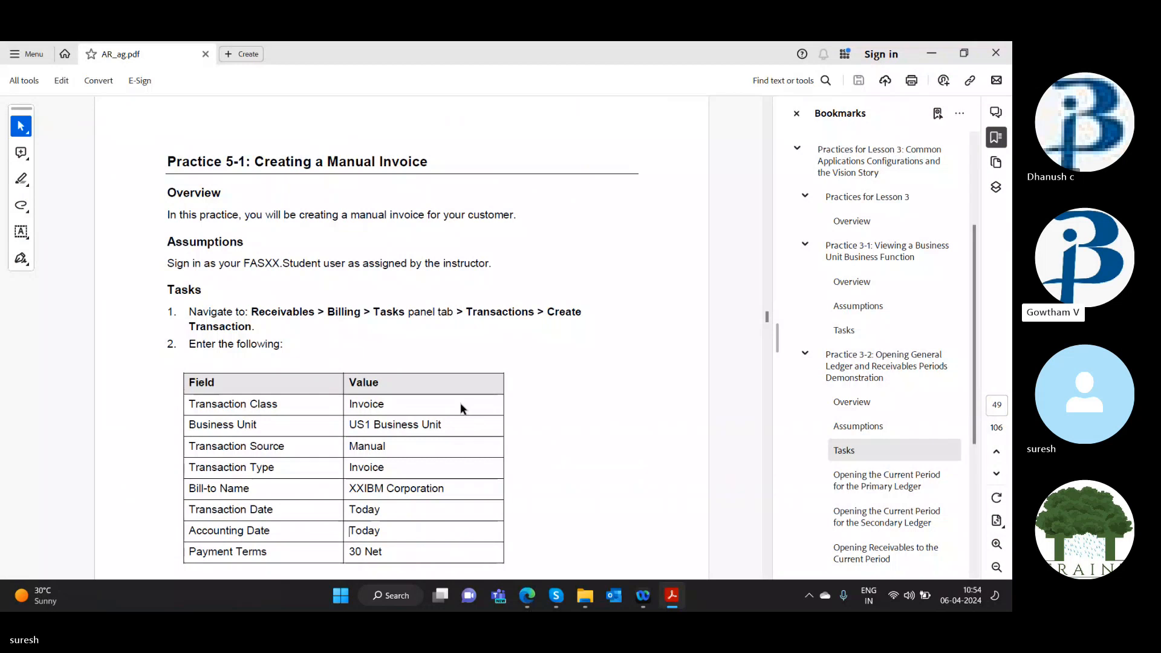
Step: Look through the Lesson 5 billing practices in the guide to find Practice 5-4, Creating a Recurring Bill Plan
{"action": "scroll", "coordinate": [460, 408], "scroll_direction": "down", "scroll_amount": 15}
{"action": "scroll", "coordinate": [461, 409], "scroll_direction": "down", "scroll_amount": 15}
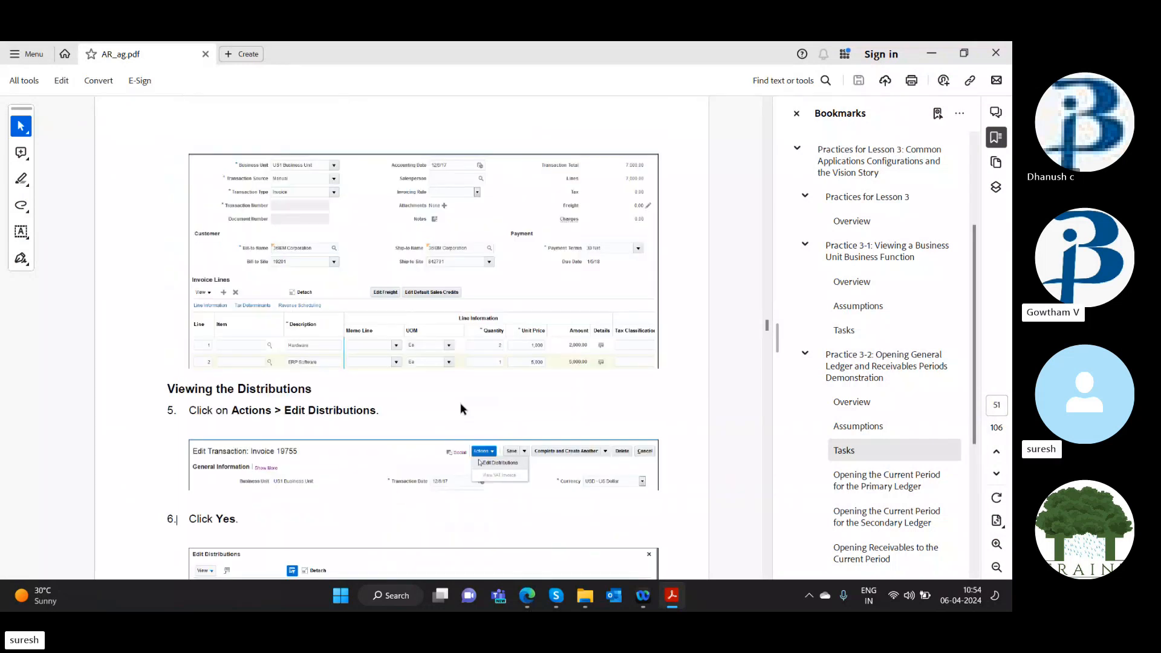
{"action": "scroll", "coordinate": [460, 410], "scroll_direction": "down", "scroll_amount": 5}
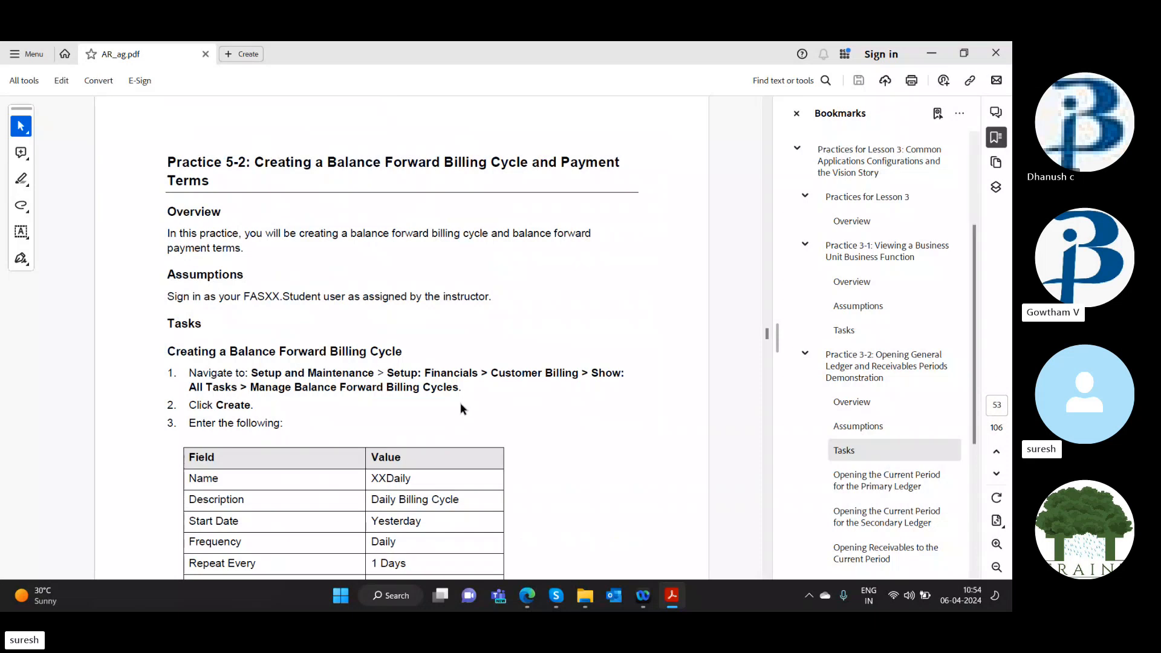
{"action": "scroll", "coordinate": [460, 402], "scroll_direction": "down", "scroll_amount": 5}
{"action": "scroll", "coordinate": [459, 403], "scroll_direction": "up", "scroll_amount": 5}
{"action": "scroll", "coordinate": [460, 404], "scroll_direction": "down", "scroll_amount": 15}
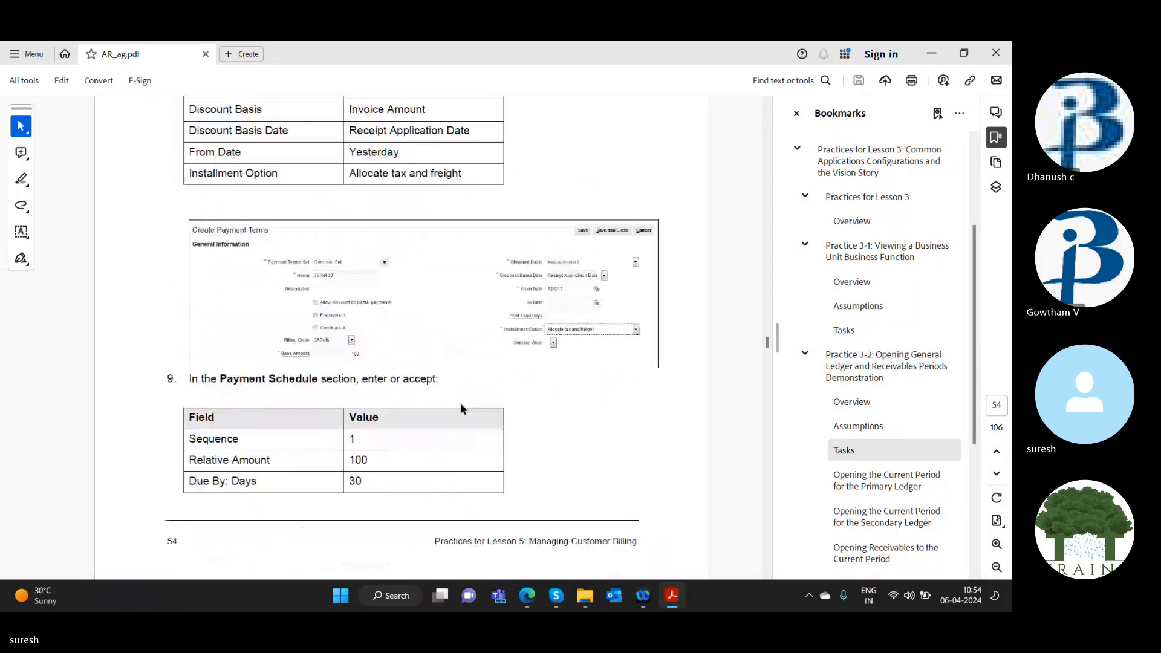
{"action": "scroll", "coordinate": [460, 410], "scroll_direction": "down", "scroll_amount": 8}
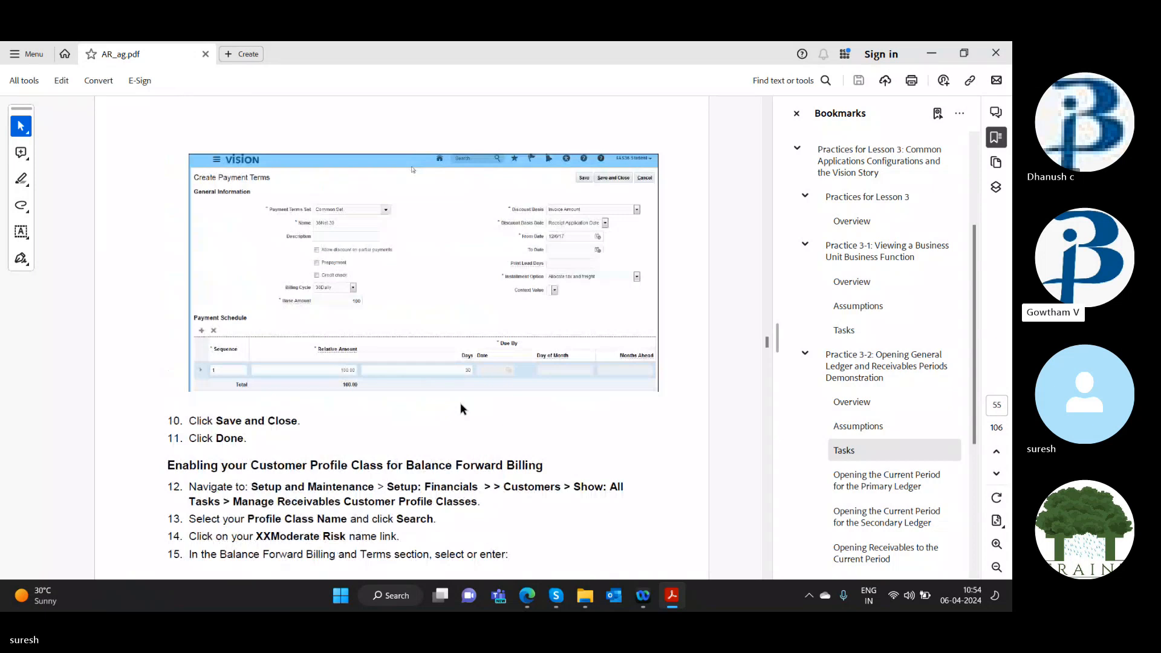
{"action": "scroll", "coordinate": [460, 406], "scroll_direction": "down", "scroll_amount": 20}
{"action": "scroll", "coordinate": [461, 404], "scroll_direction": "down", "scroll_amount": 12}
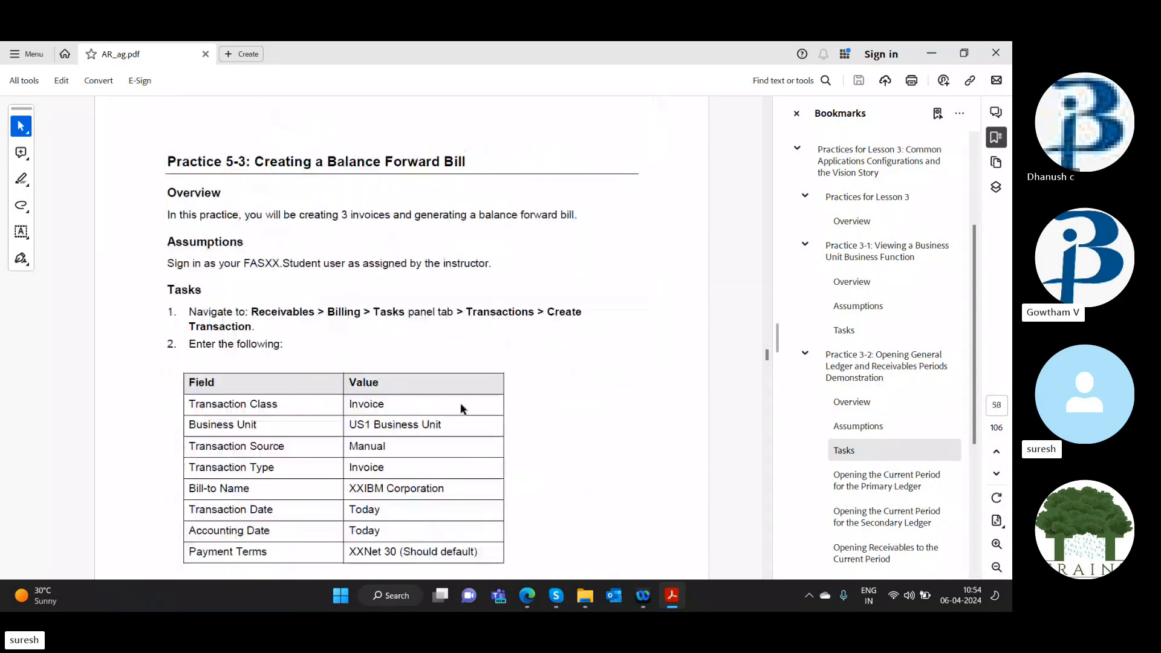
{"action": "scroll", "coordinate": [460, 404], "scroll_direction": "down", "scroll_amount": 20}
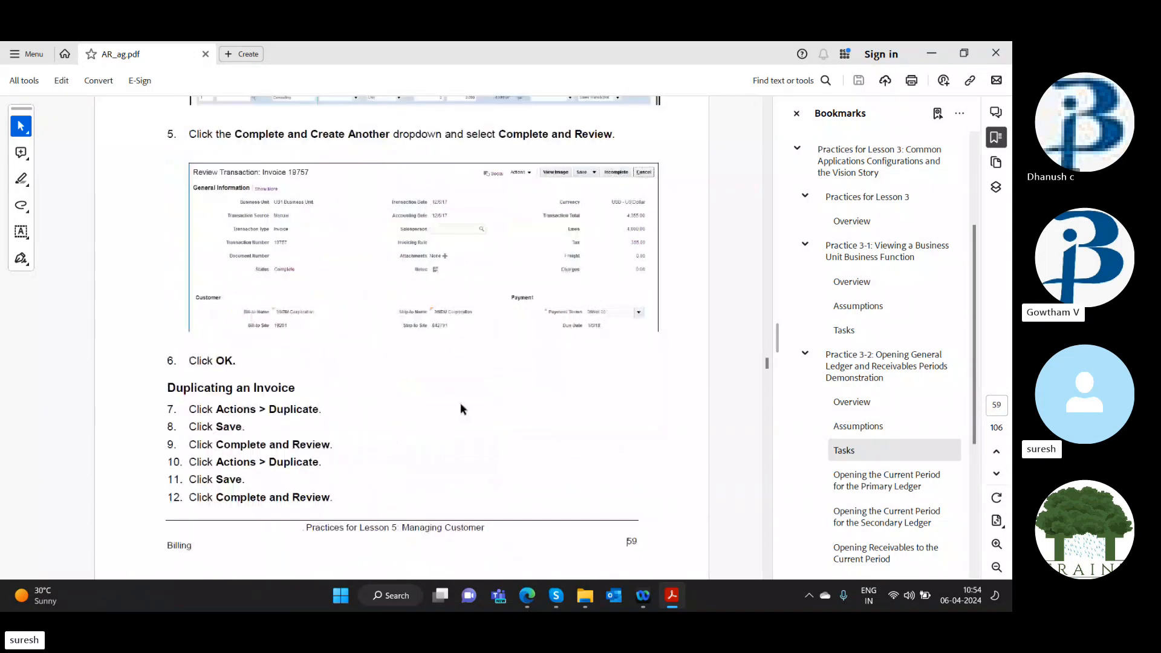
{"action": "scroll", "coordinate": [460, 409], "scroll_direction": "down", "scroll_amount": 20}
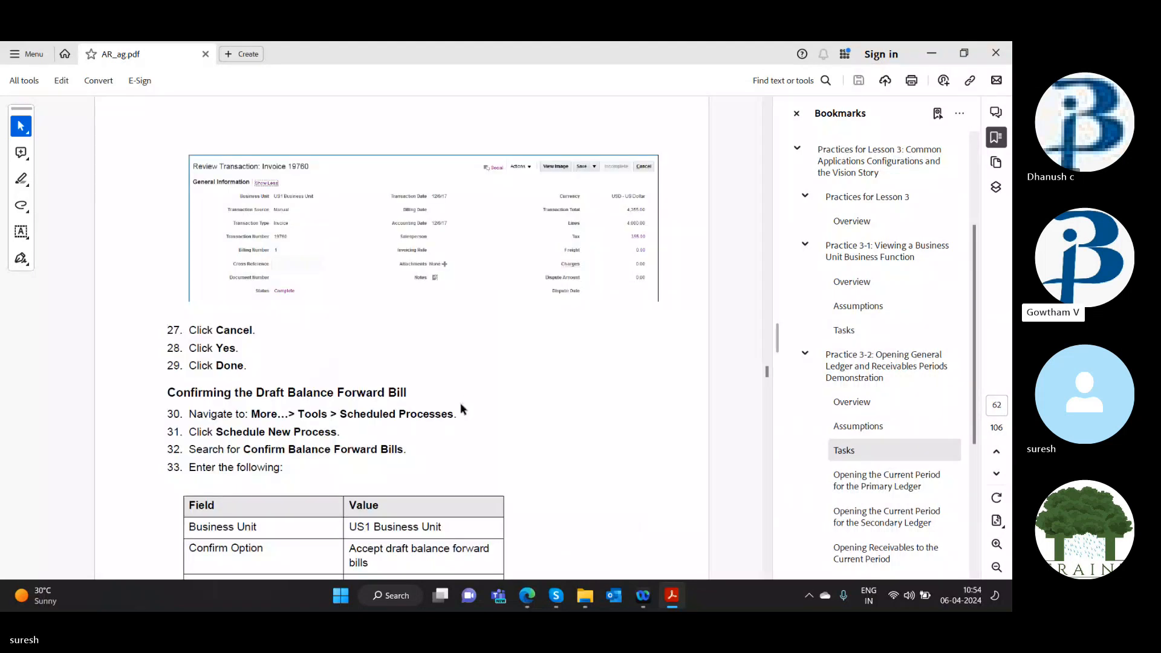
{"action": "scroll", "coordinate": [460, 409], "scroll_direction": "down", "scroll_amount": 5}
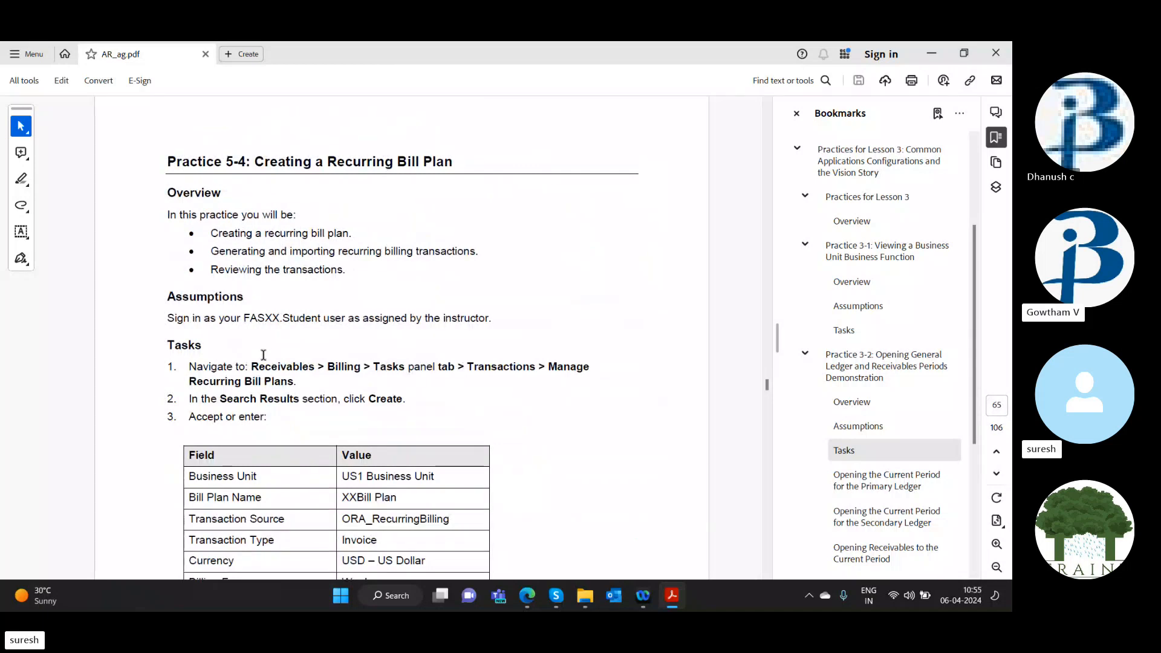
Step: Switch back to Oracle Fusion, leave the invoice without saving changes, and open the Billing work area from the home page
{"action": "key", "text": "alt+Tab"}
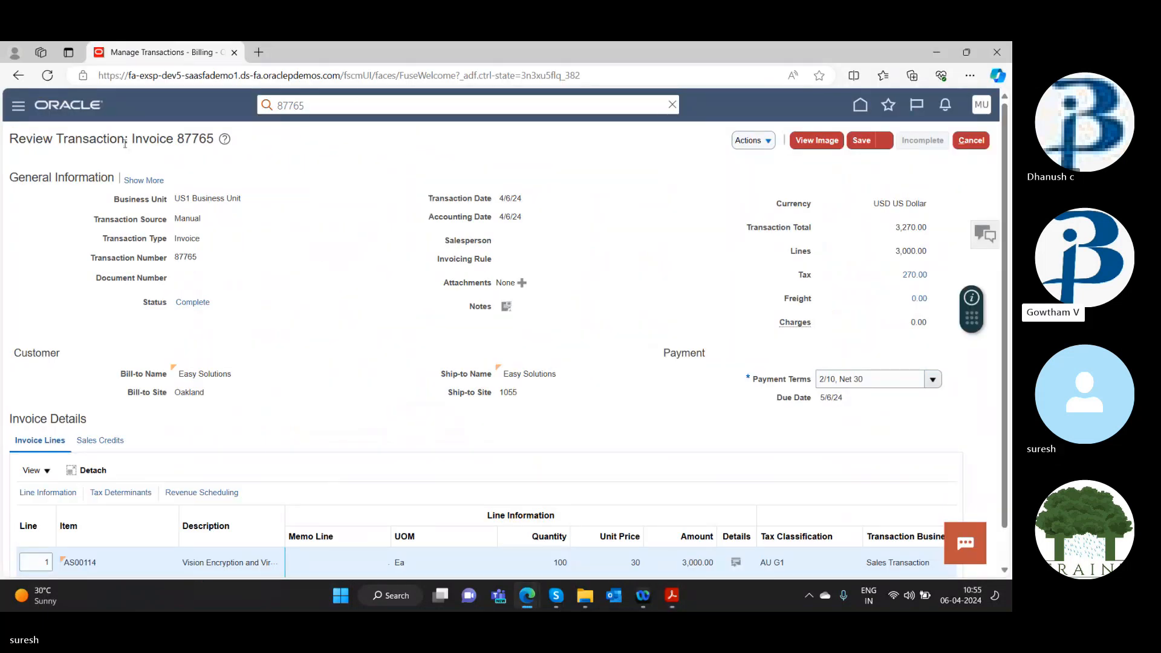
{"action": "left_click", "coordinate": [860, 109]}
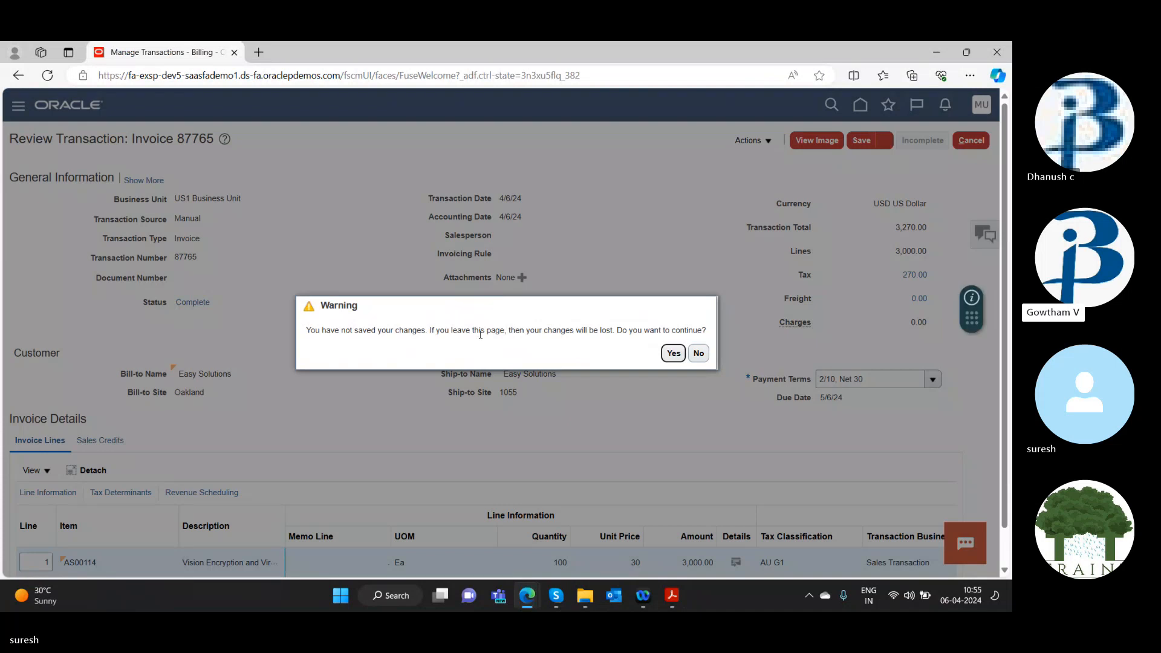
{"action": "left_click", "coordinate": [671, 353]}
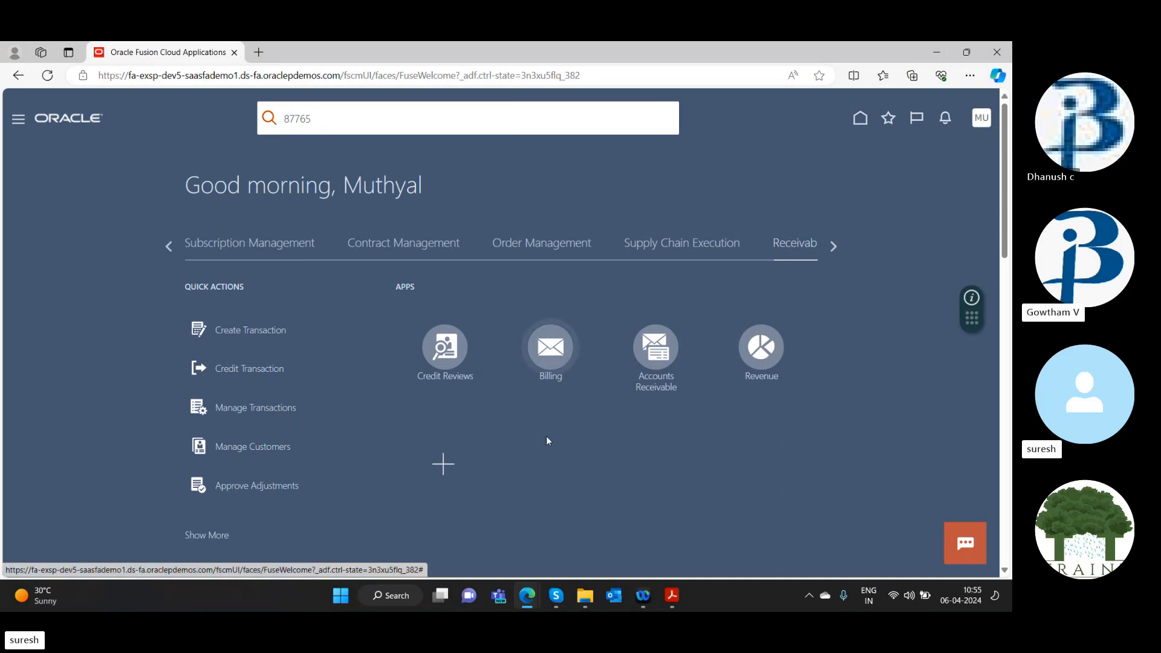
{"action": "left_click", "coordinate": [544, 342]}
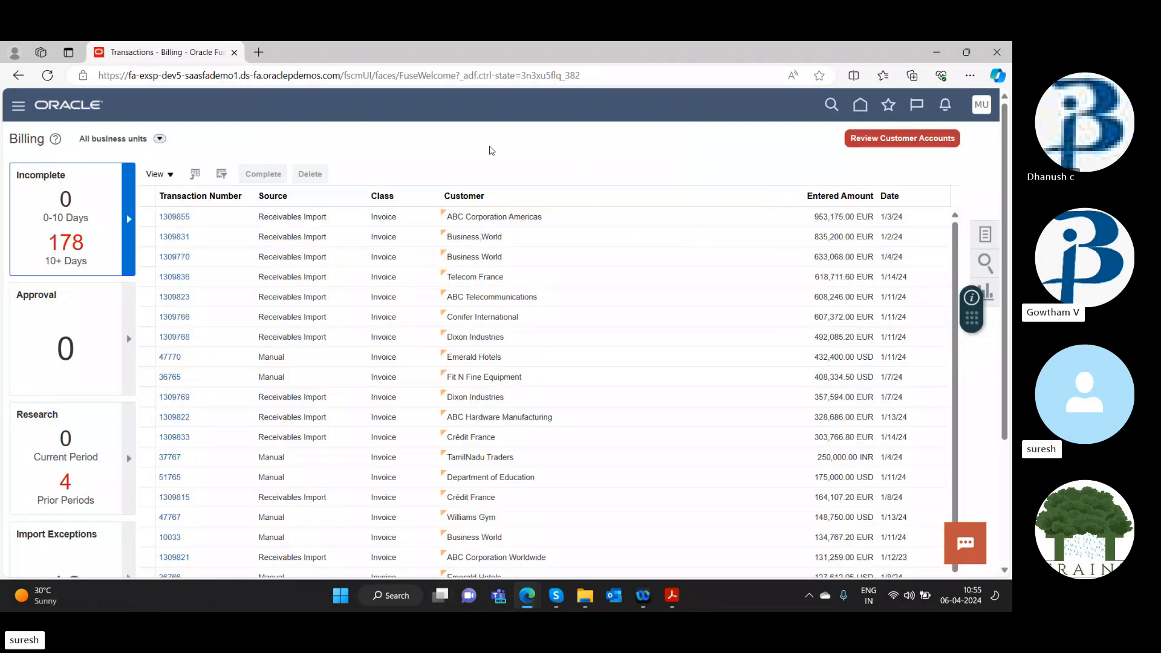
Step: Check the Practice 5-4 tasks in AR_ag.pdf in Acrobat, return to Oracle Fusion, and open Manage Recurring Bill Plans from the billing tasks
{"action": "key", "text": "alt+Tab"}
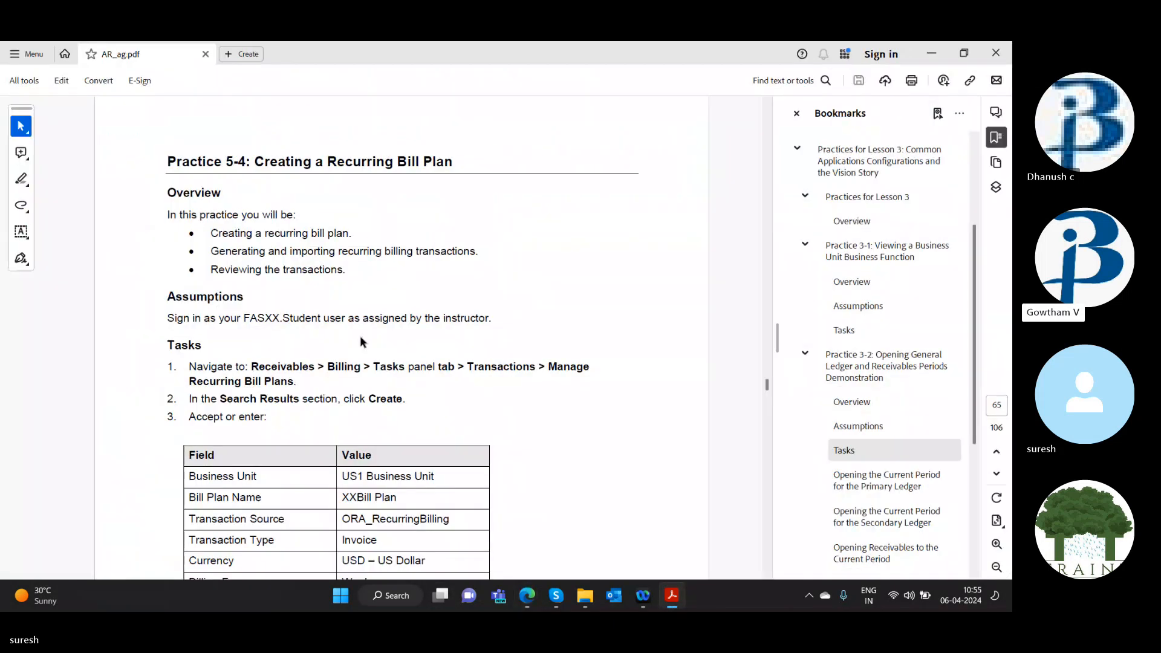
{"action": "key", "text": "alt+Tab"}
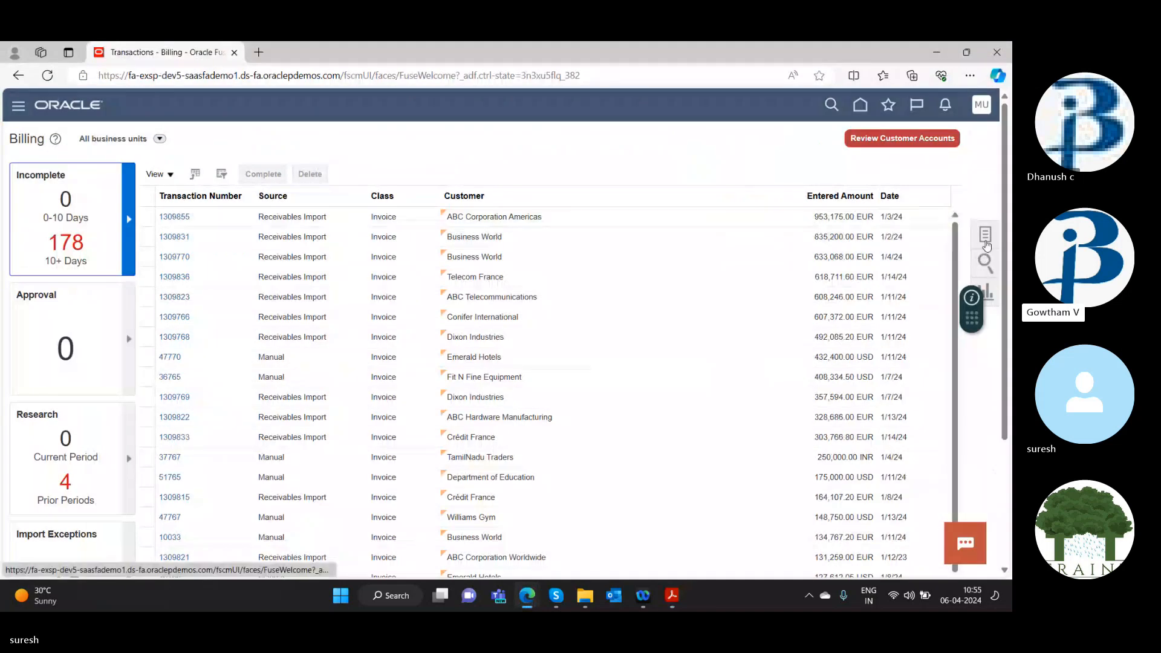
{"action": "left_click", "coordinate": [982, 242]}
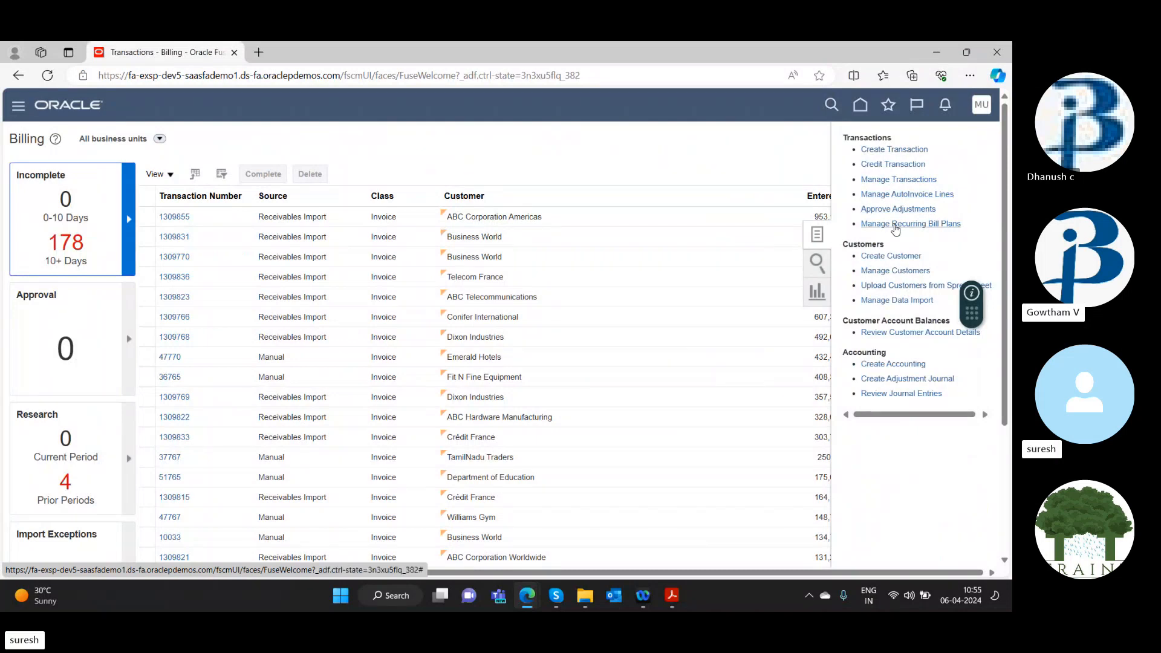
{"action": "left_click", "coordinate": [896, 225]}
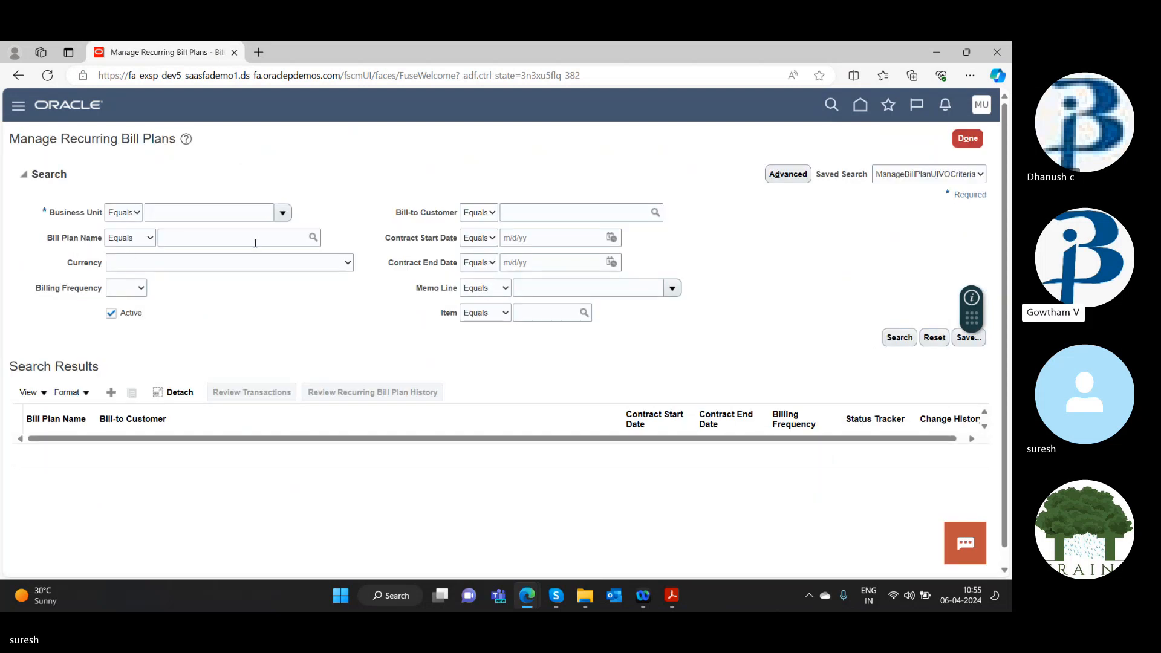
Step: Set the business unit in the recurring bill plan search criteria to Belgium Business Unit, leaving the bill plan name blank
{"action": "left_click", "coordinate": [282, 213]}
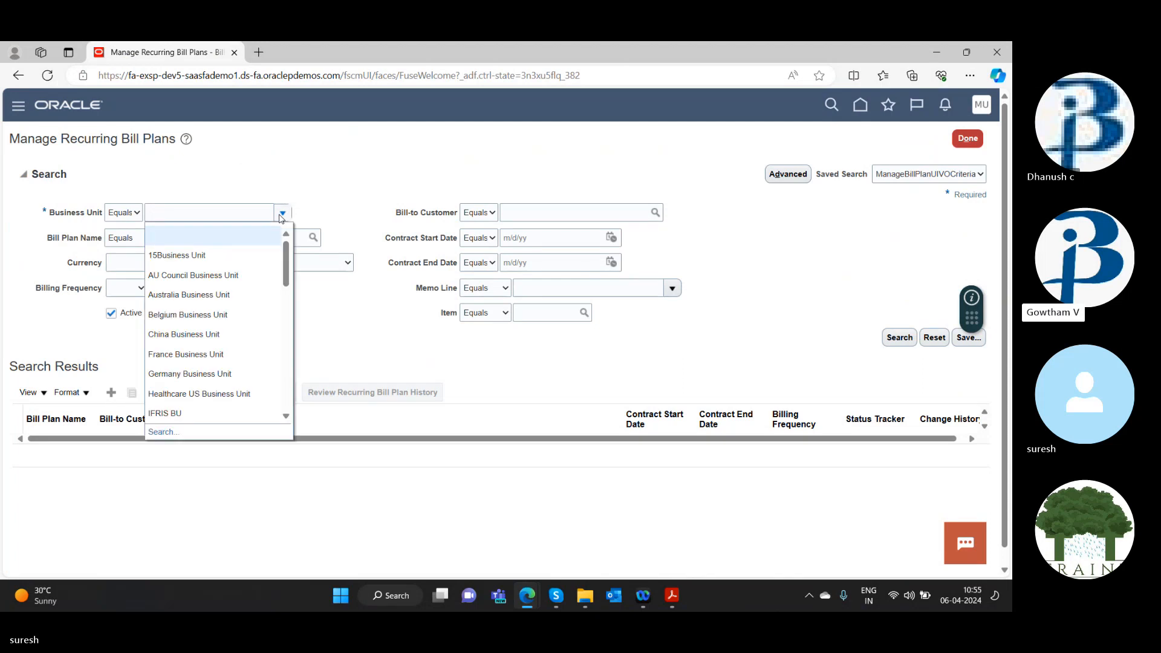
{"action": "left_click", "coordinate": [192, 312]}
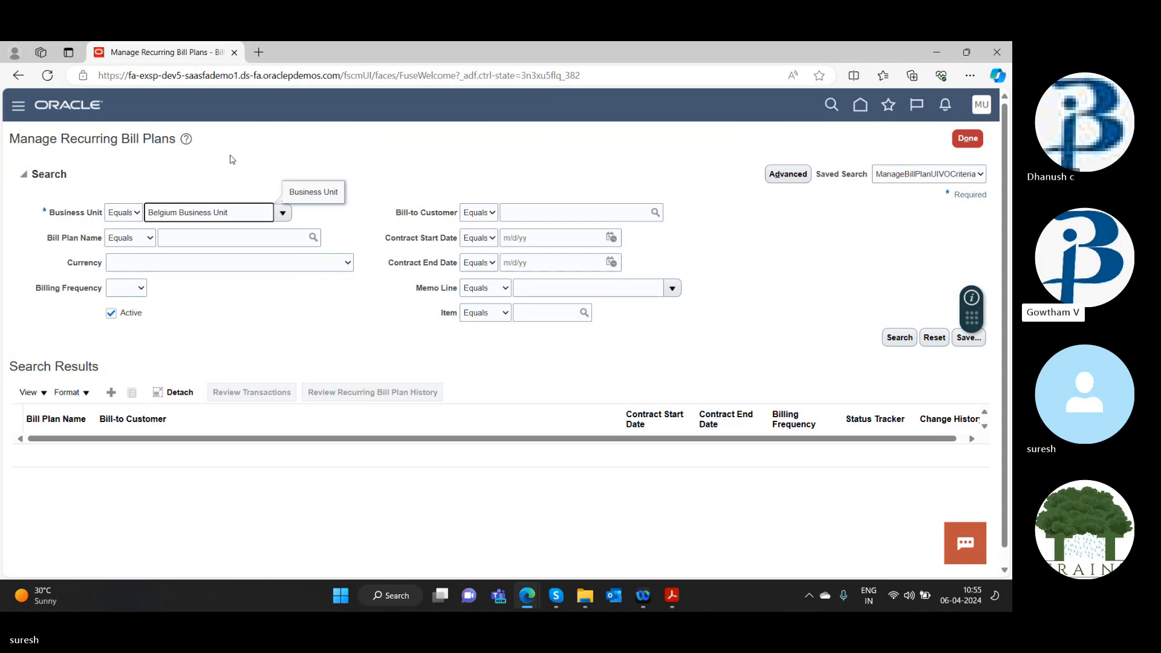
{"action": "left_click", "coordinate": [230, 159]}
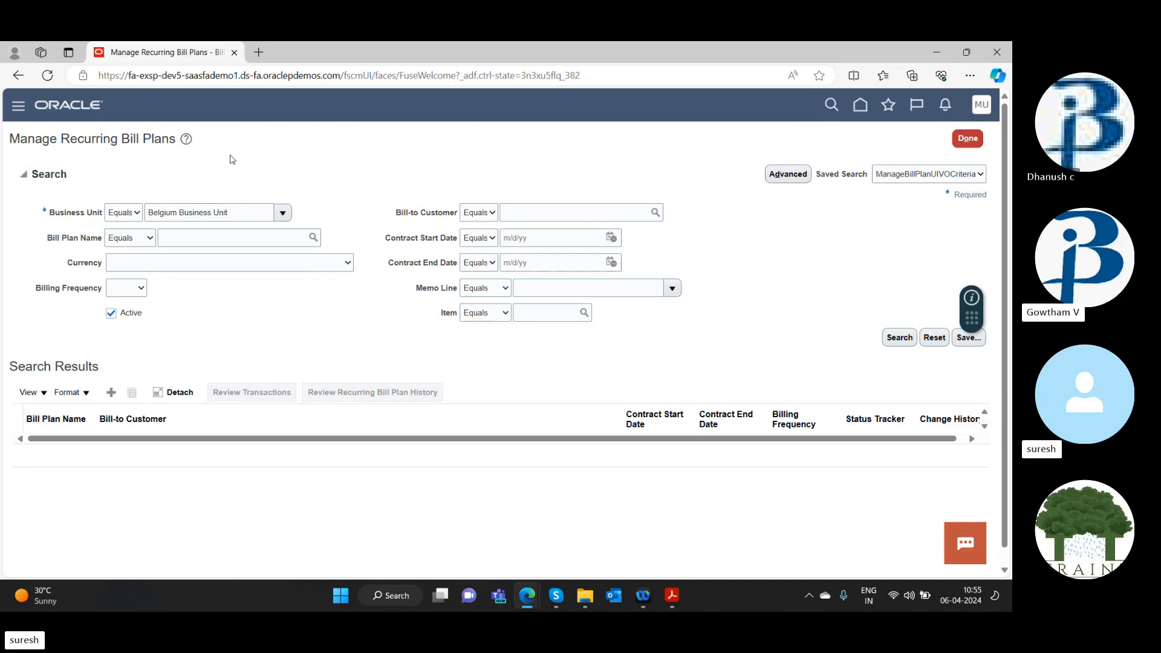
{"action": "left_click", "coordinate": [262, 237]}
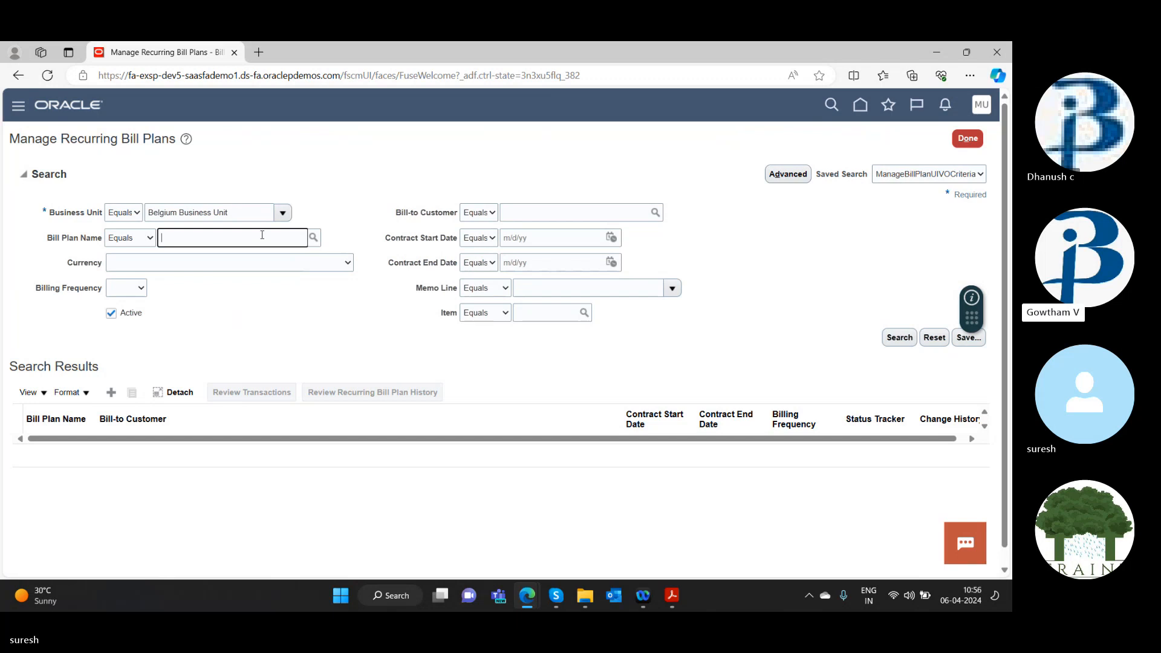
{"action": "key", "text": "alt"}
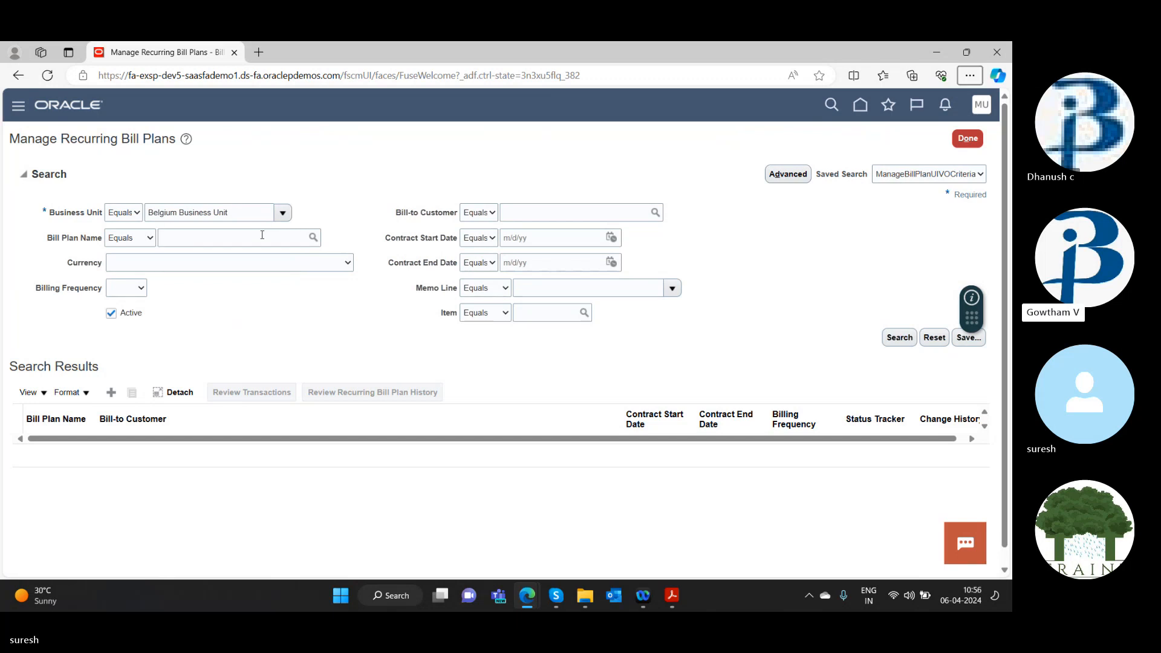
{"action": "left_click", "coordinate": [342, 182]}
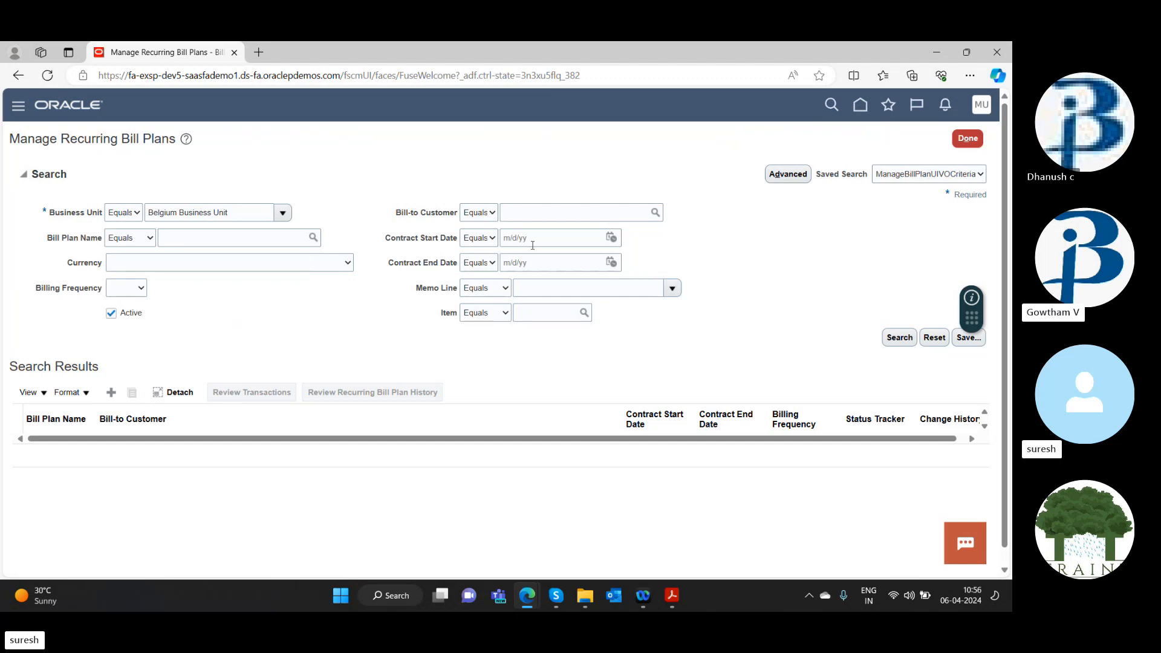
Step: Look up the bill-to customer by the name Easy and select Easy Solutions as the search criterion
{"action": "left_click", "coordinate": [557, 213]}
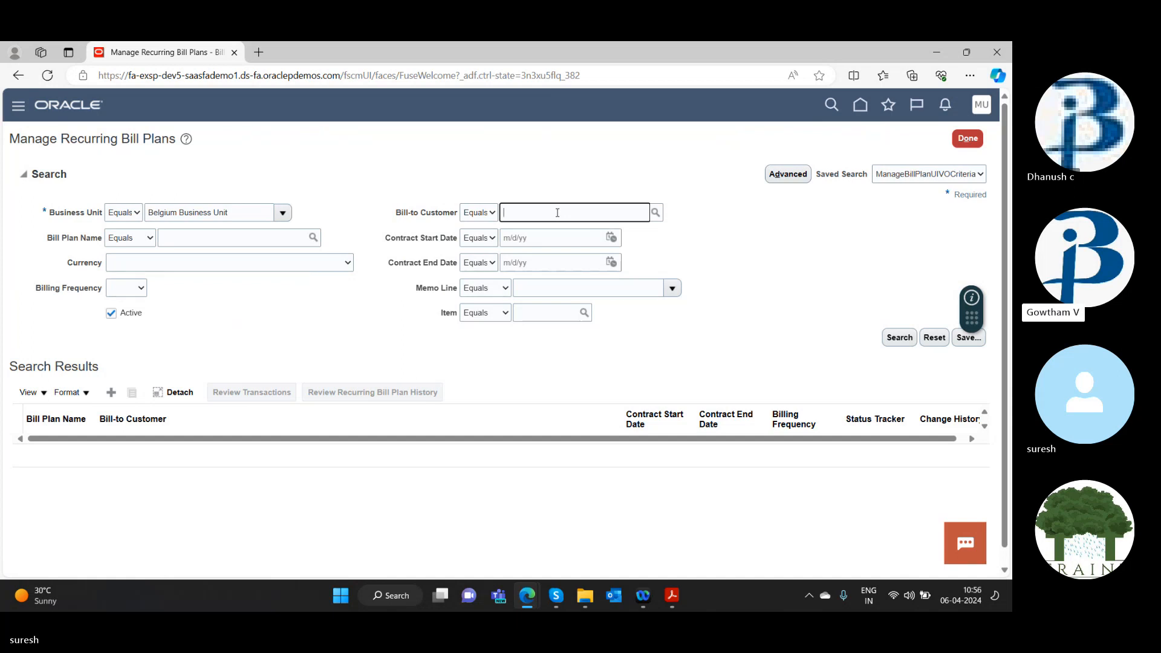
{"action": "type", "text": "y"}
{"action": "key", "text": "Tab"}
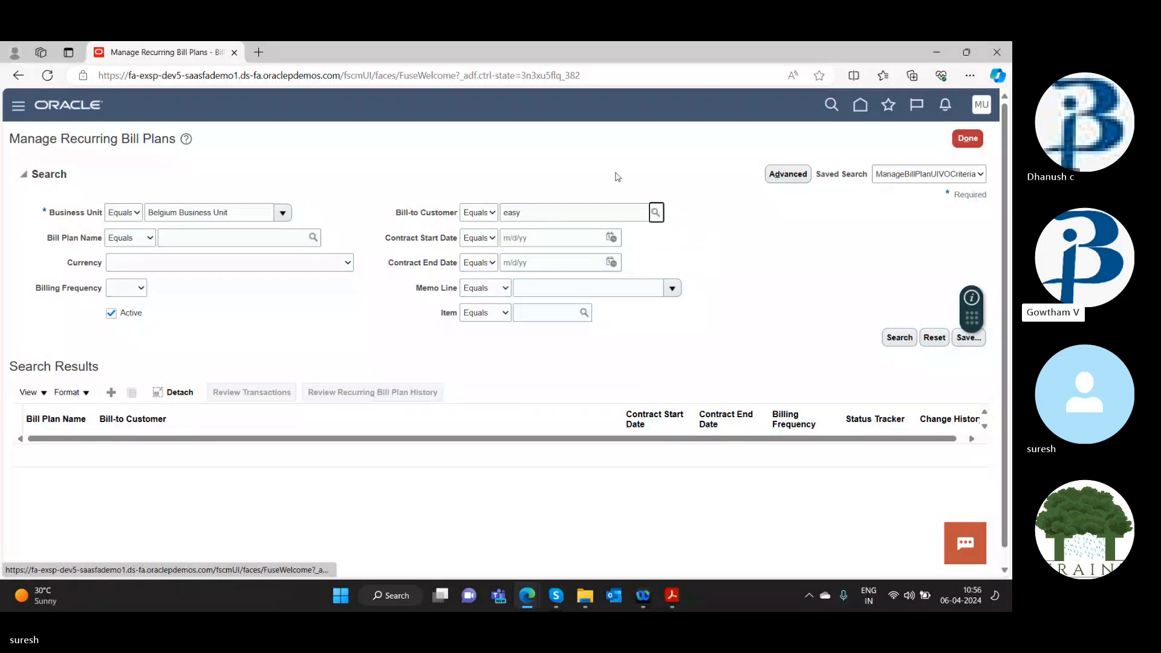
{"action": "key", "text": "Return"}
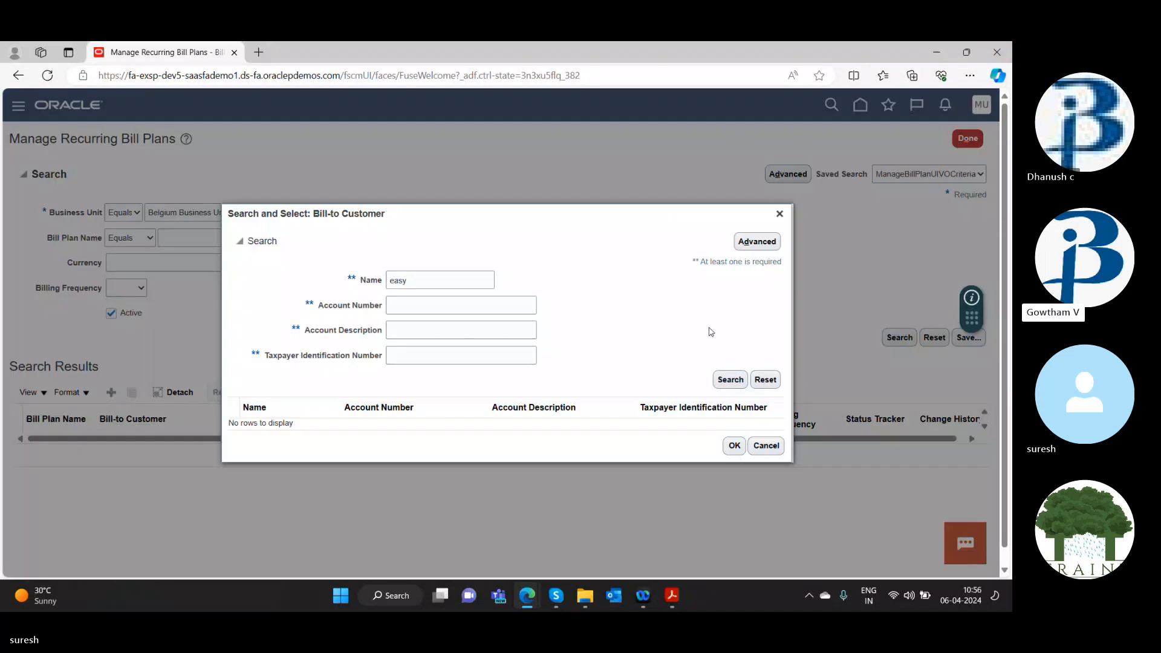
{"action": "left_click", "coordinate": [735, 452]}
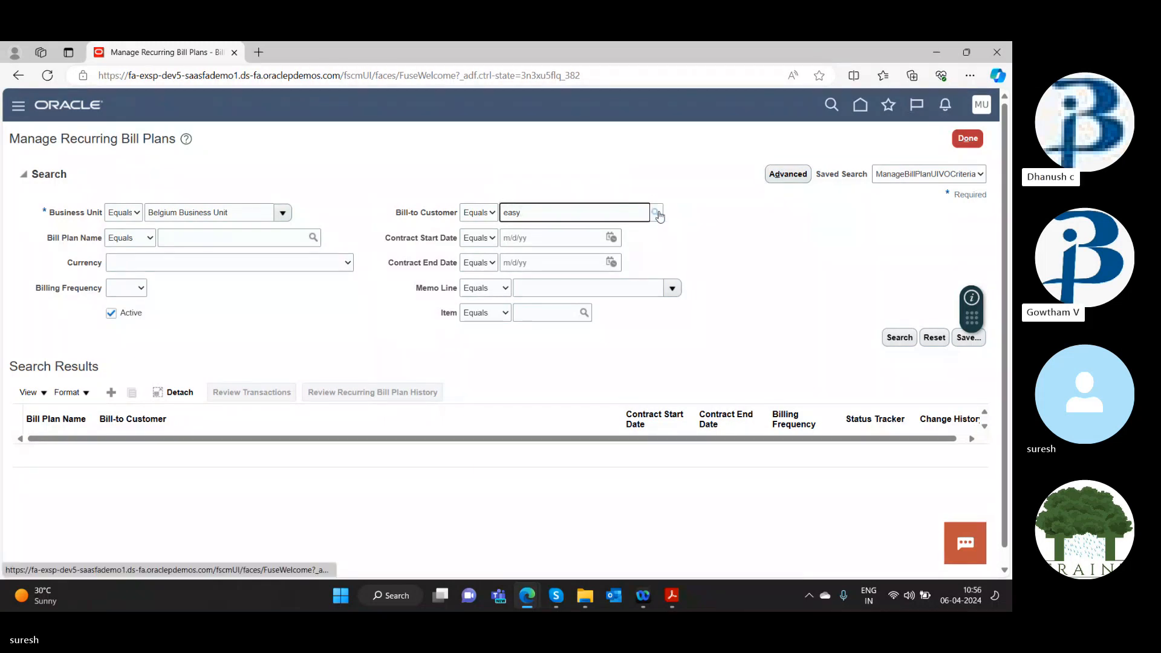
{"action": "left_click", "coordinate": [656, 213]}
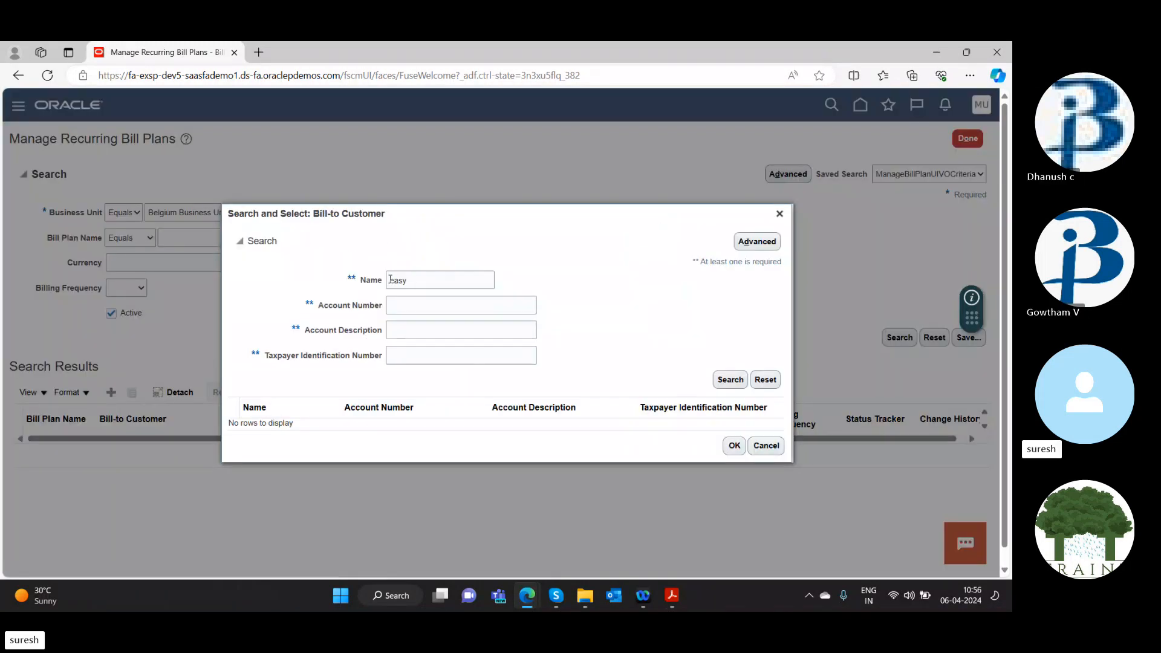
{"action": "key", "text": "Delete"}
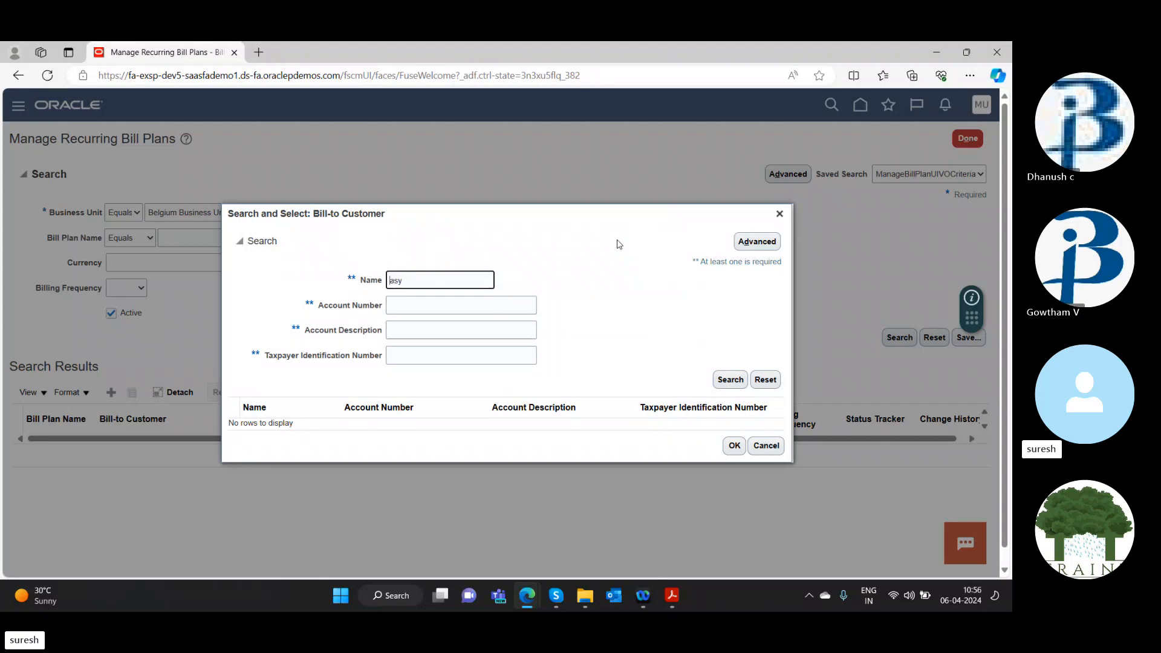
{"action": "type", "text": "E"}
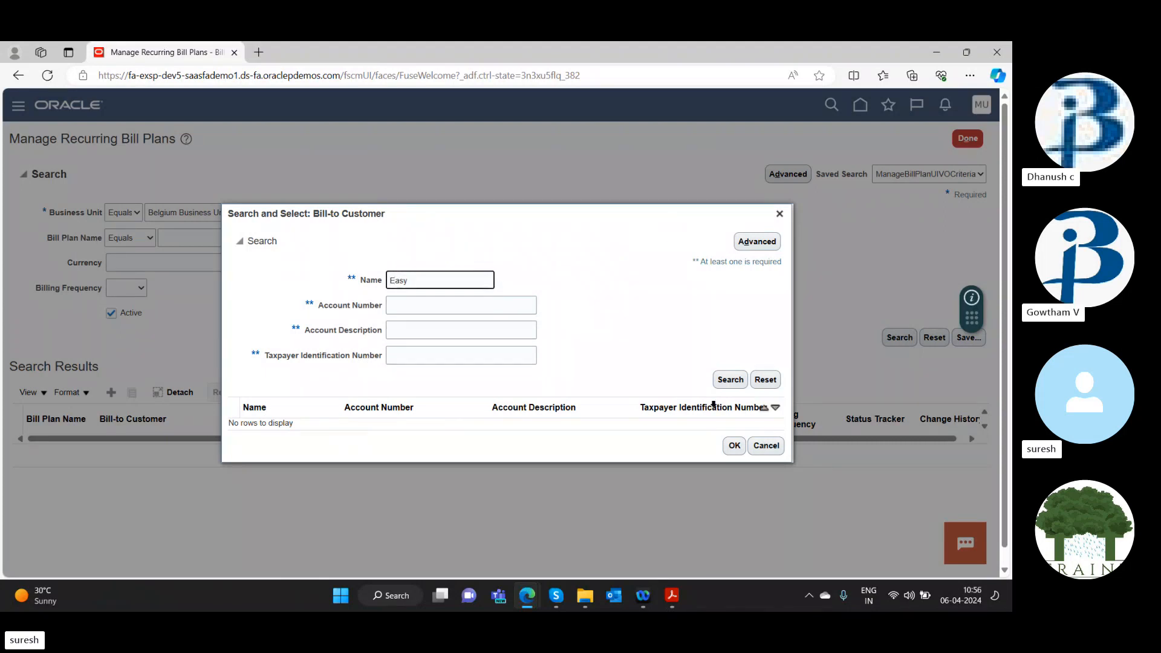
{"action": "left_click", "coordinate": [730, 379]}
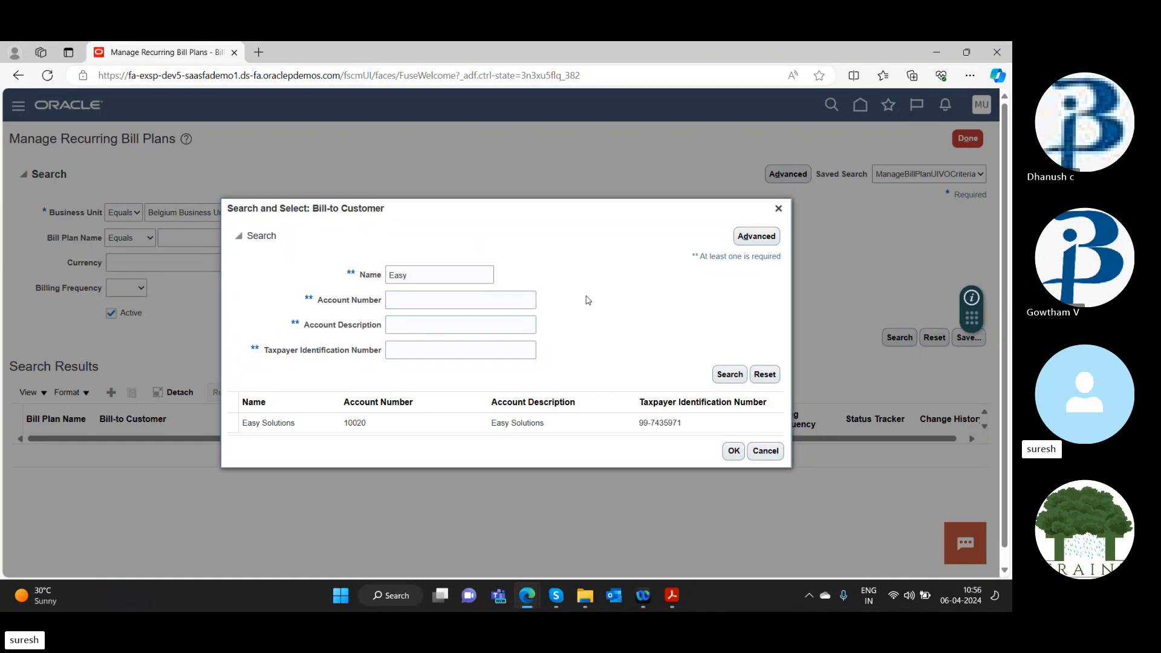
{"action": "left_click", "coordinate": [251, 423]}
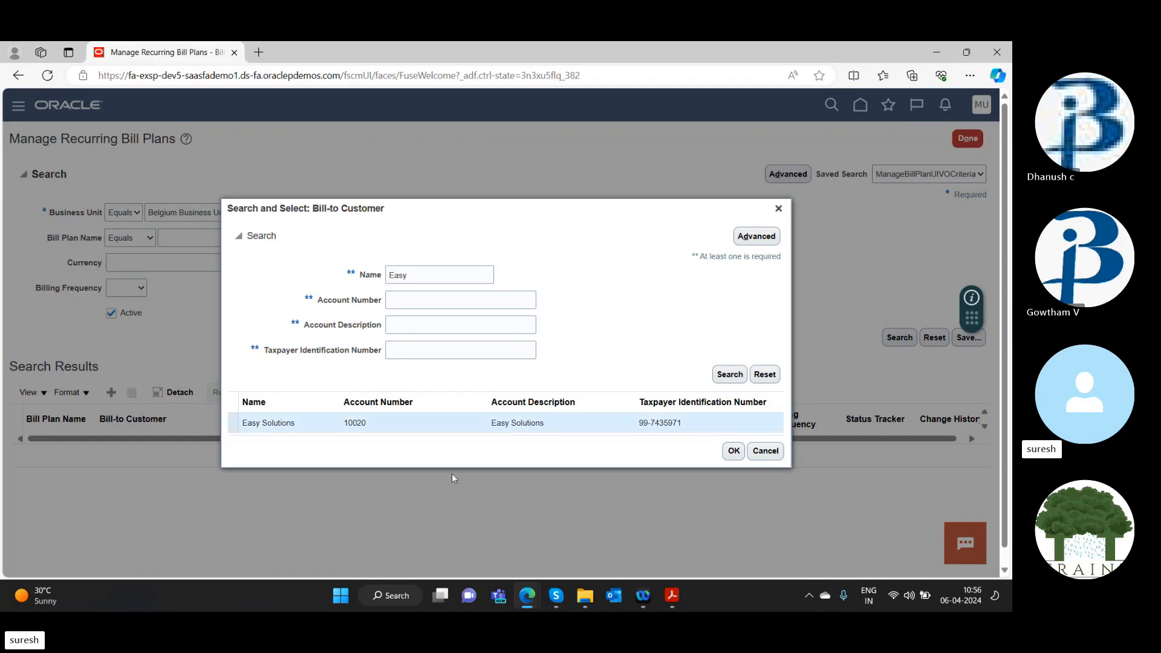
{"action": "left_click", "coordinate": [734, 450]}
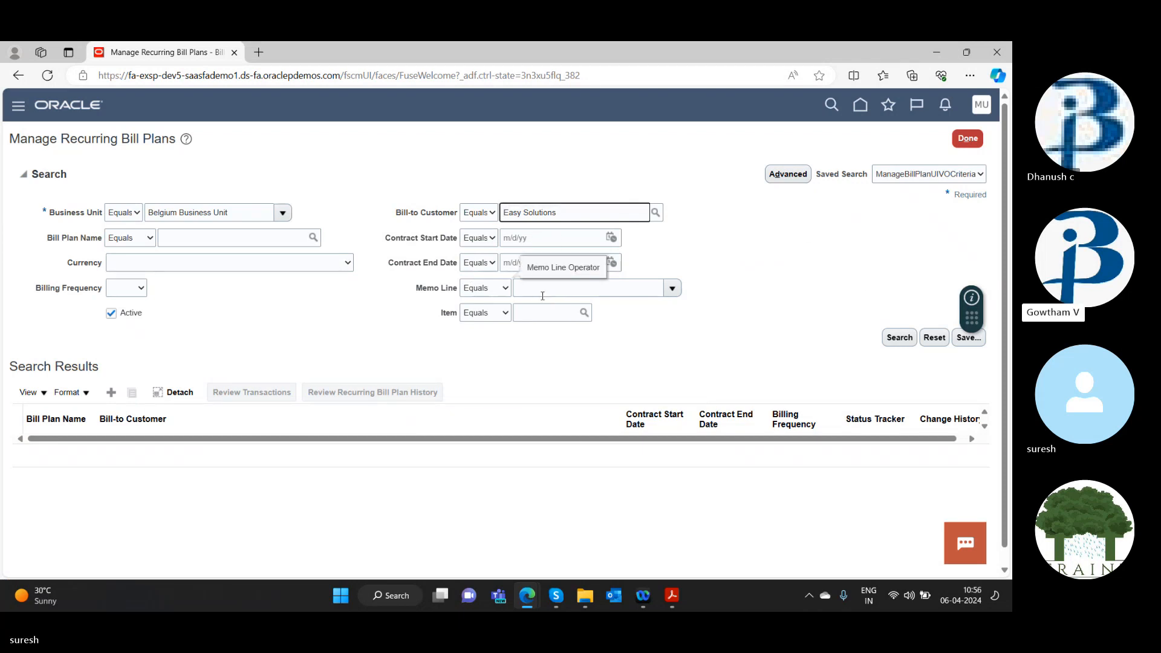
Step: Set the search criteria's billing frequency to Day, and try the 1 Year Support memo line before clearing it
{"action": "left_click", "coordinate": [672, 289]}
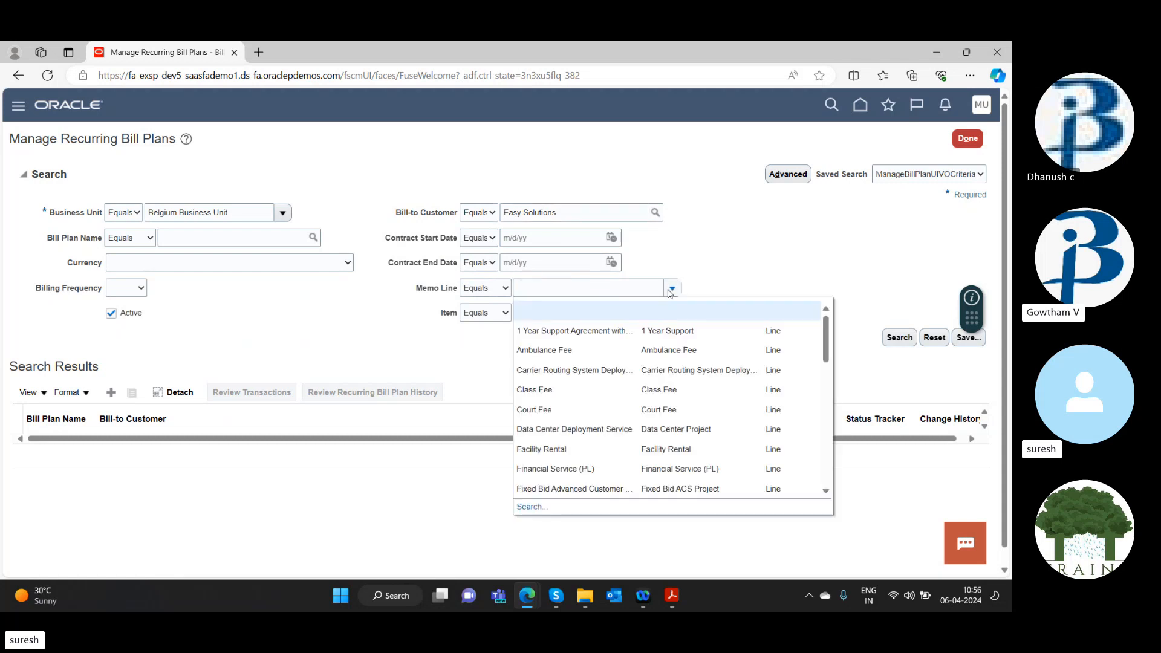
{"action": "left_click", "coordinate": [571, 331]}
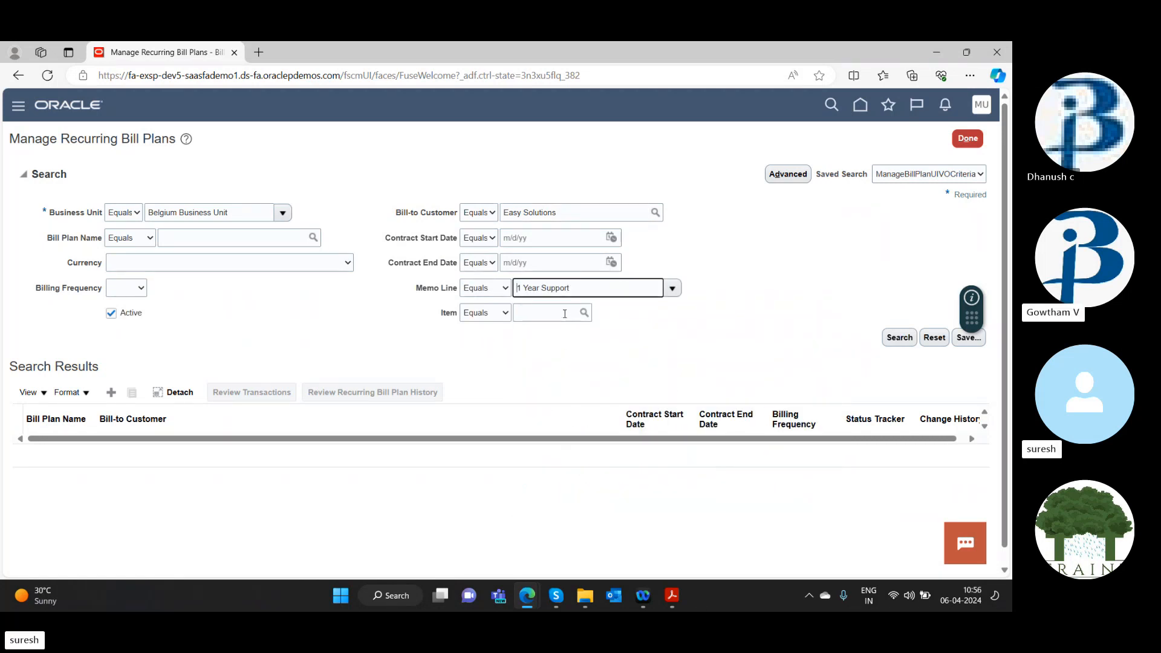
{"action": "left_click", "coordinate": [142, 288]}
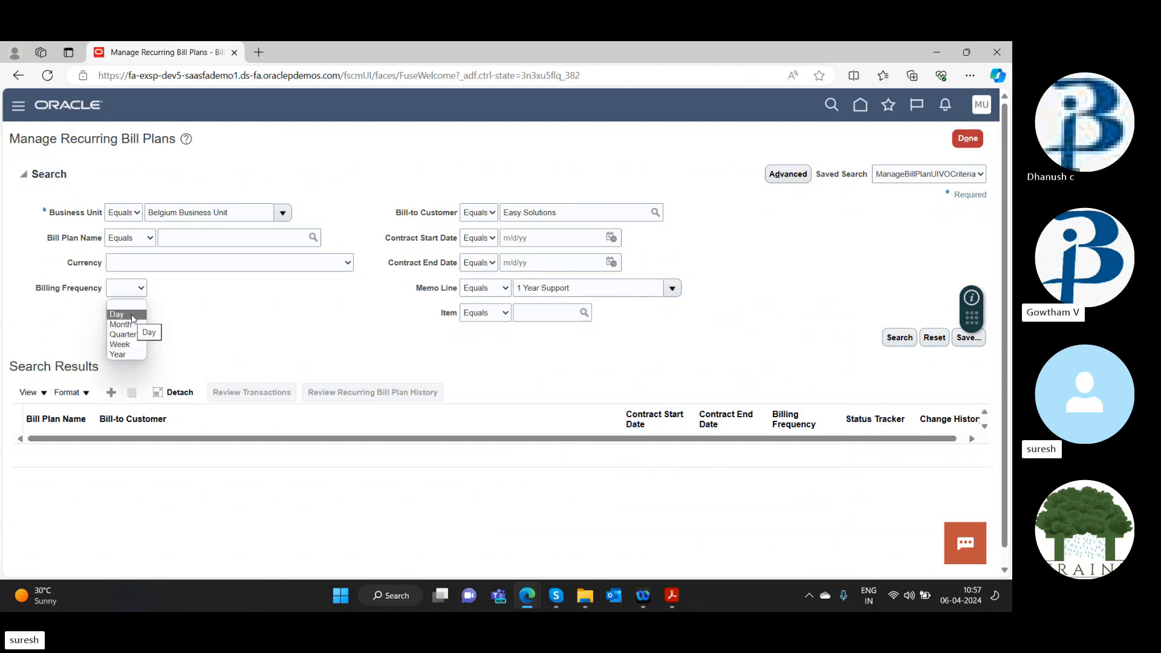
{"action": "left_click", "coordinate": [134, 315]}
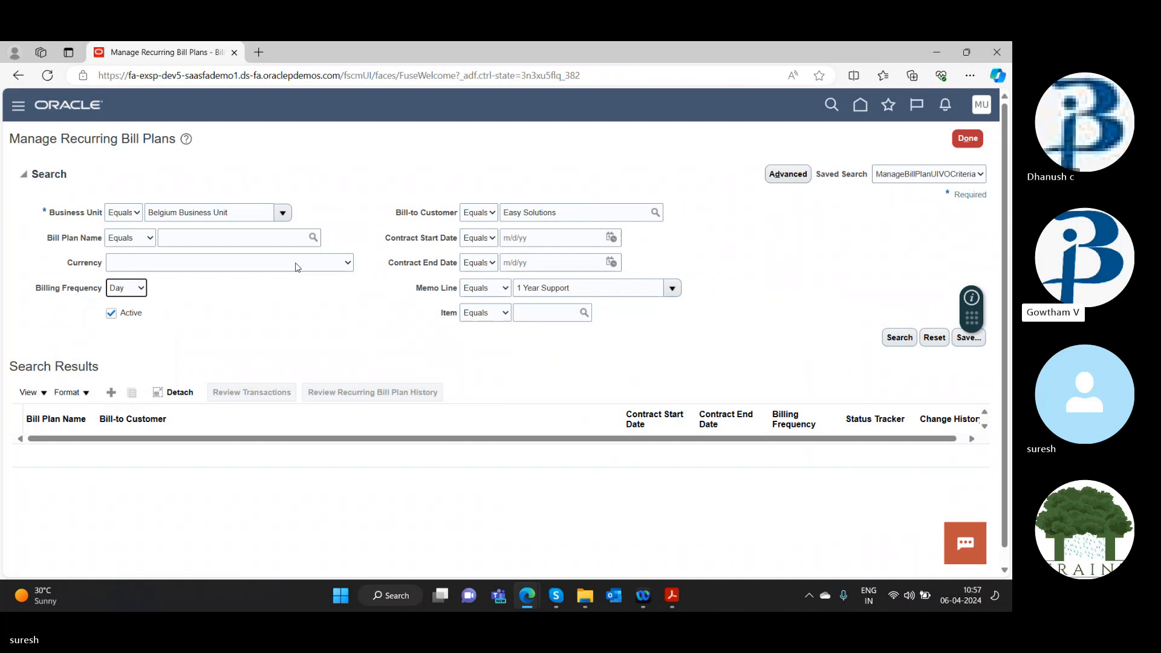
{"action": "left_click", "coordinate": [347, 263]}
{"action": "left_click", "coordinate": [424, 350]}
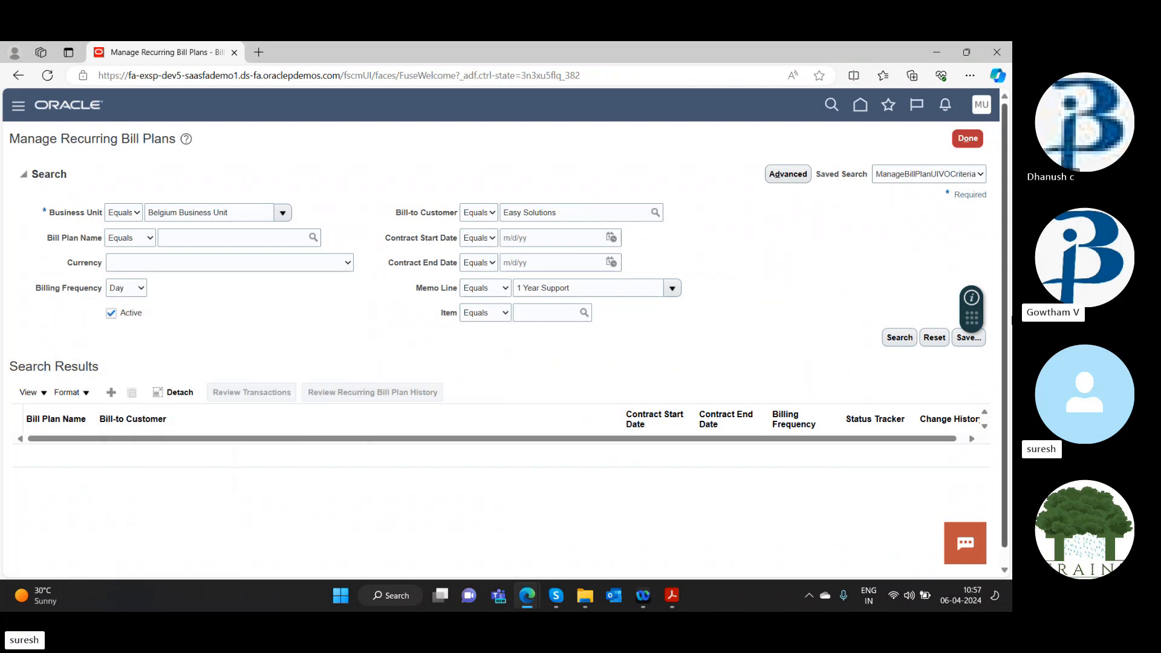
{"action": "left_click", "coordinate": [675, 296]}
{"action": "left_click", "coordinate": [662, 312]}
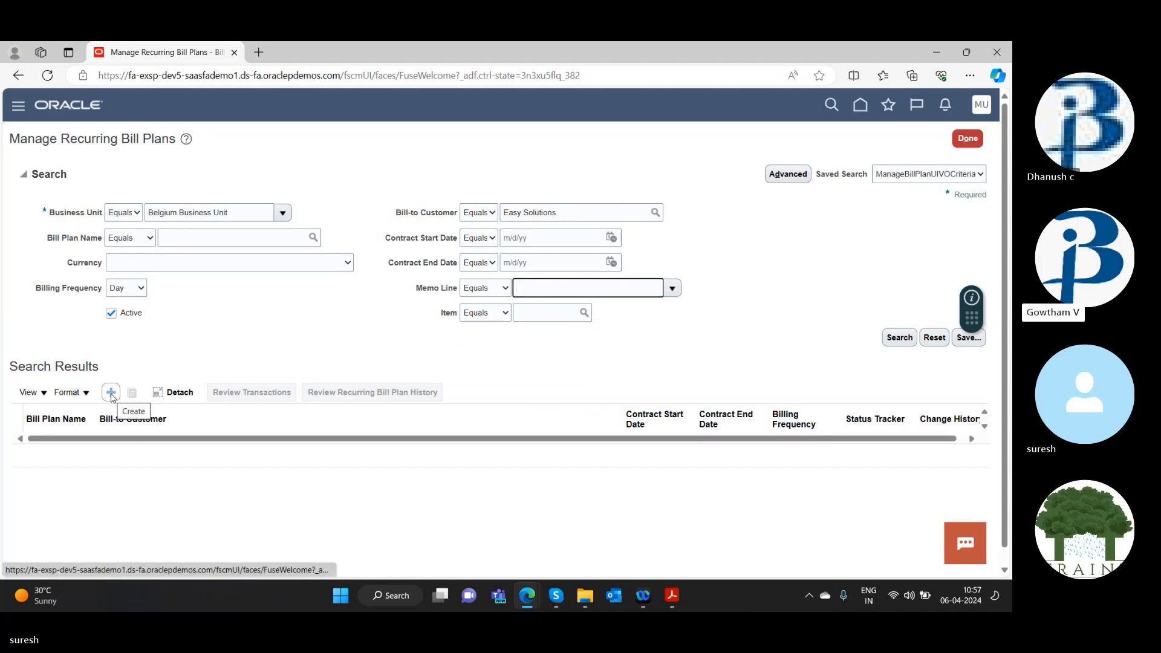
Step: Start a new recurring bill plan for Australia Business Unit, keeping ORA_RecurringBilling as the transaction source
{"action": "left_click", "coordinate": [111, 394]}
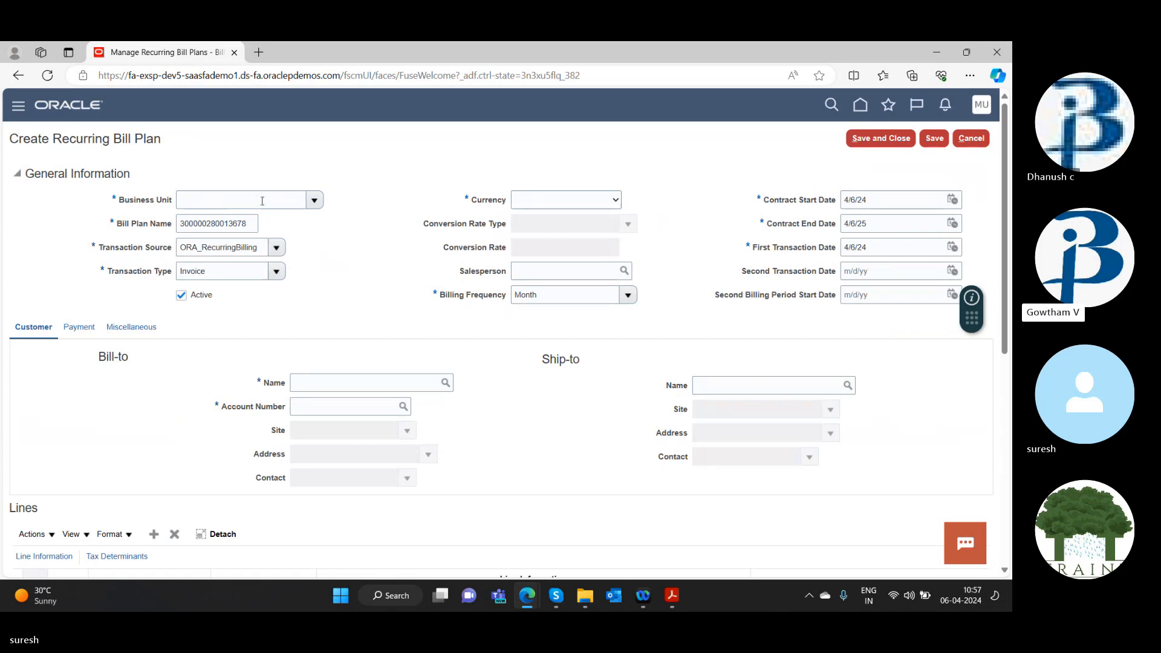
{"action": "left_click", "coordinate": [314, 200]}
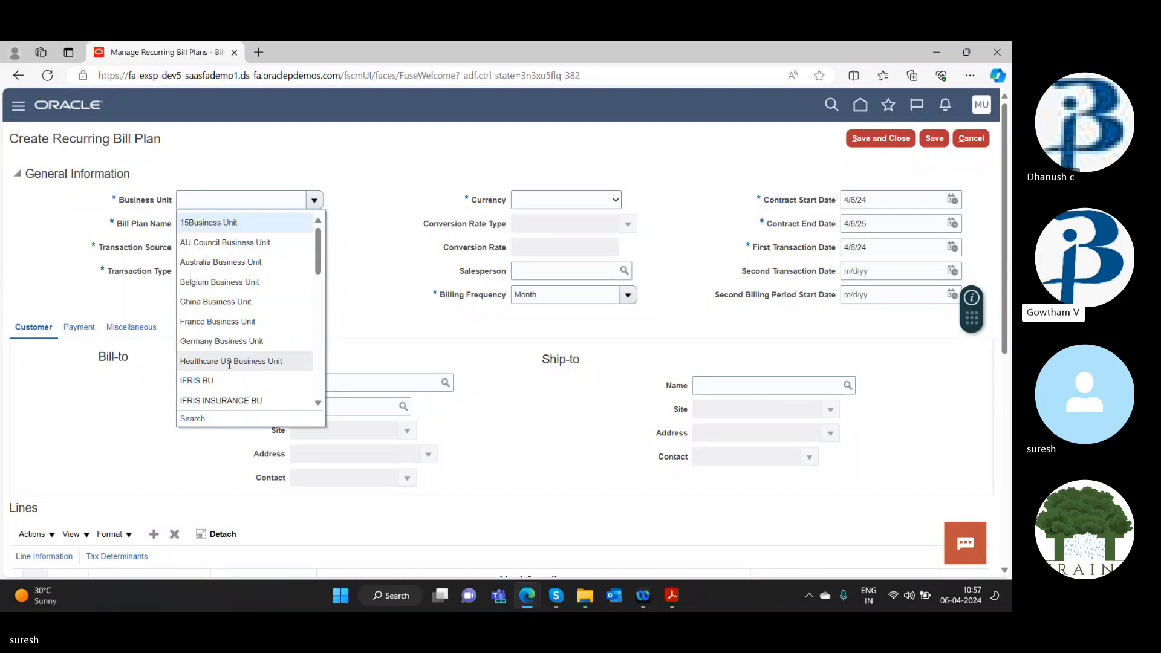
{"action": "left_click", "coordinate": [235, 260]}
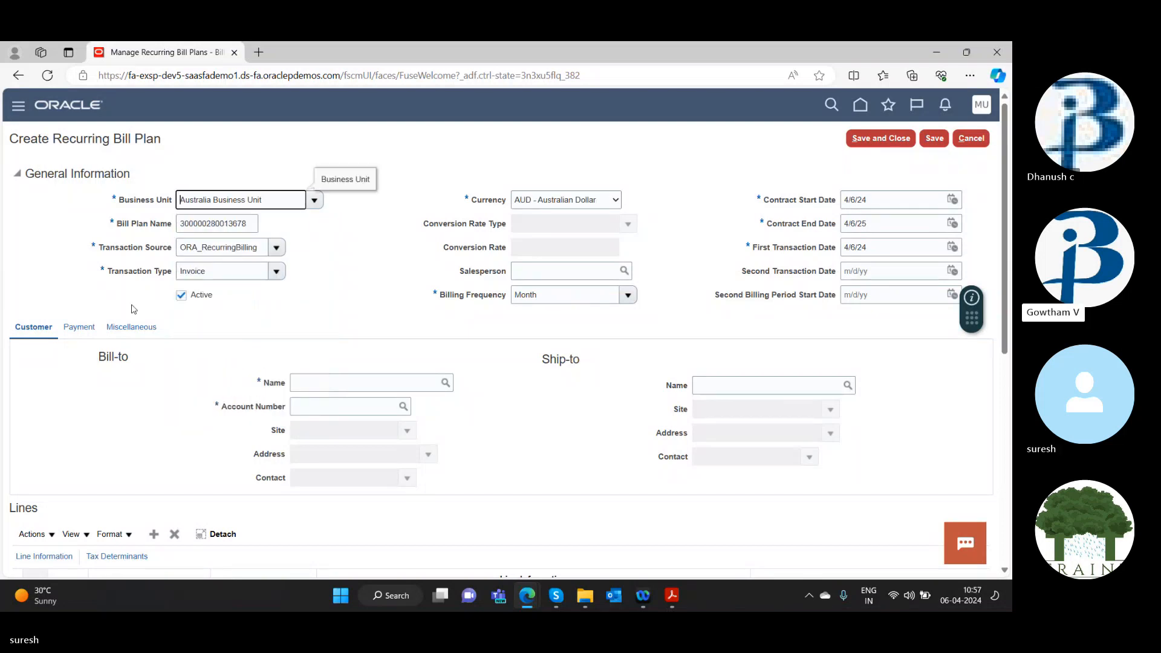
{"action": "left_click", "coordinate": [251, 223]}
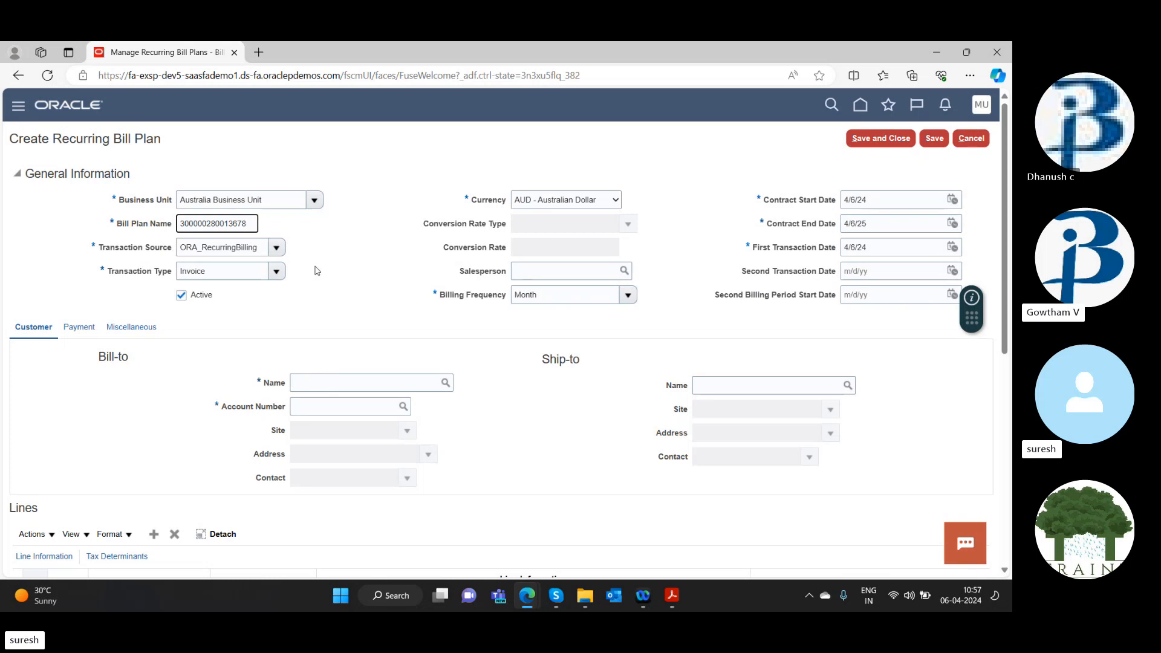
{"action": "left_click", "coordinate": [277, 247]}
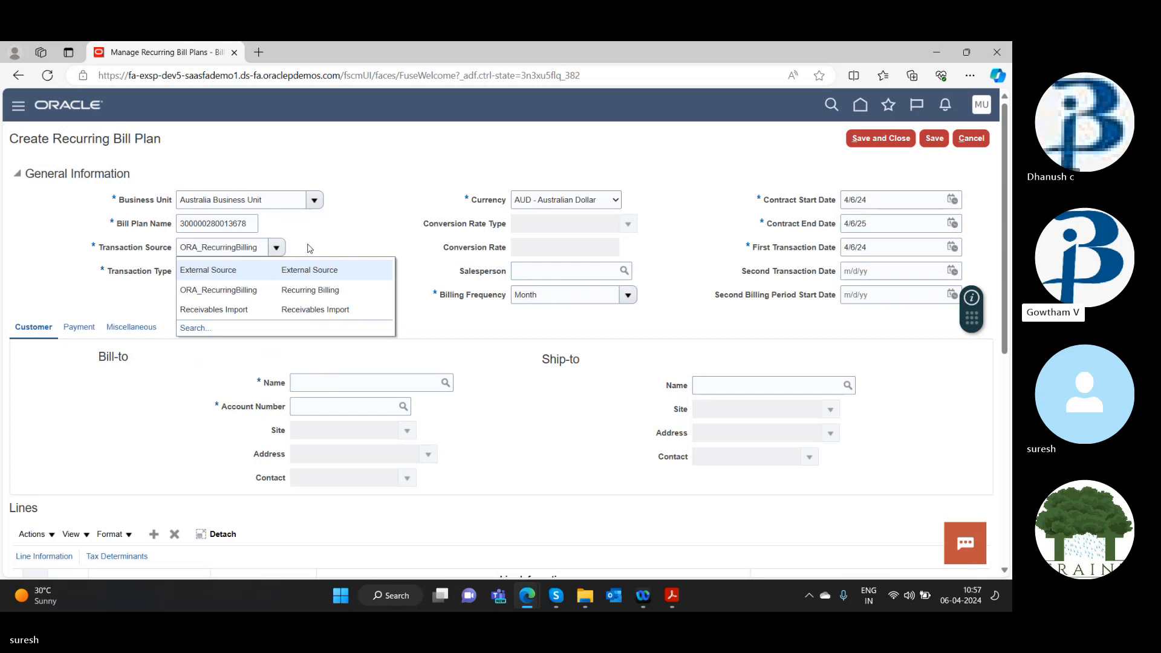
{"action": "left_click", "coordinate": [342, 233]}
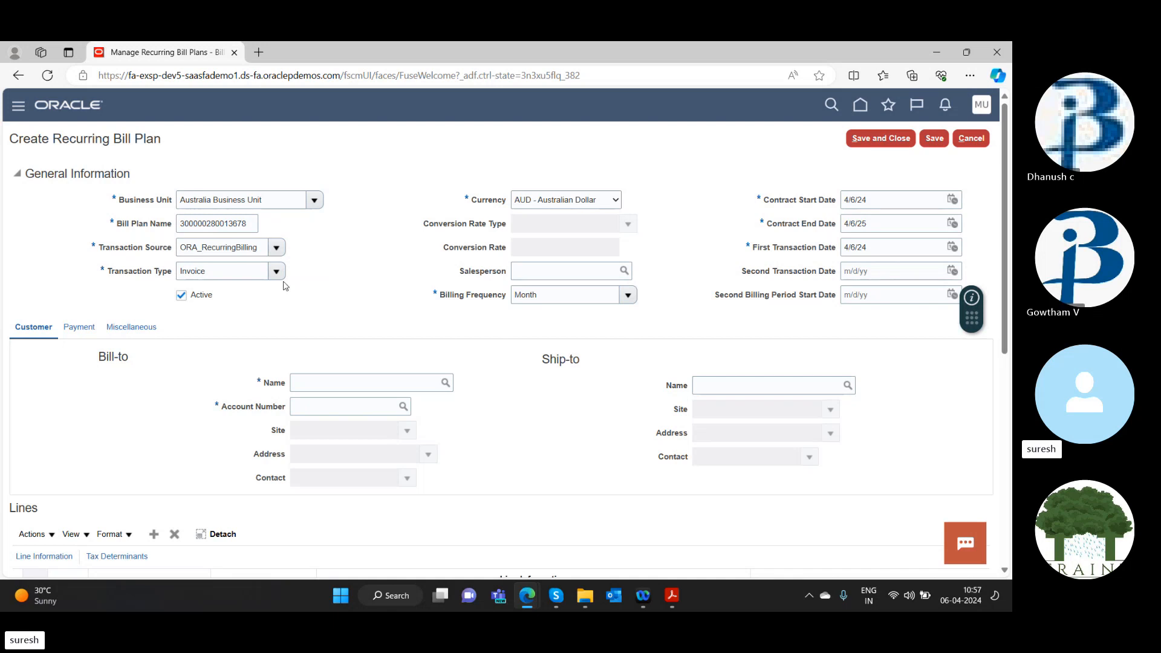
Step: Set the recurring bill plan's currency to GBP - Pound Sterling and try Fixed as the conversion rate type
{"action": "left_click", "coordinate": [619, 206]}
{"action": "left_click", "coordinate": [590, 230]}
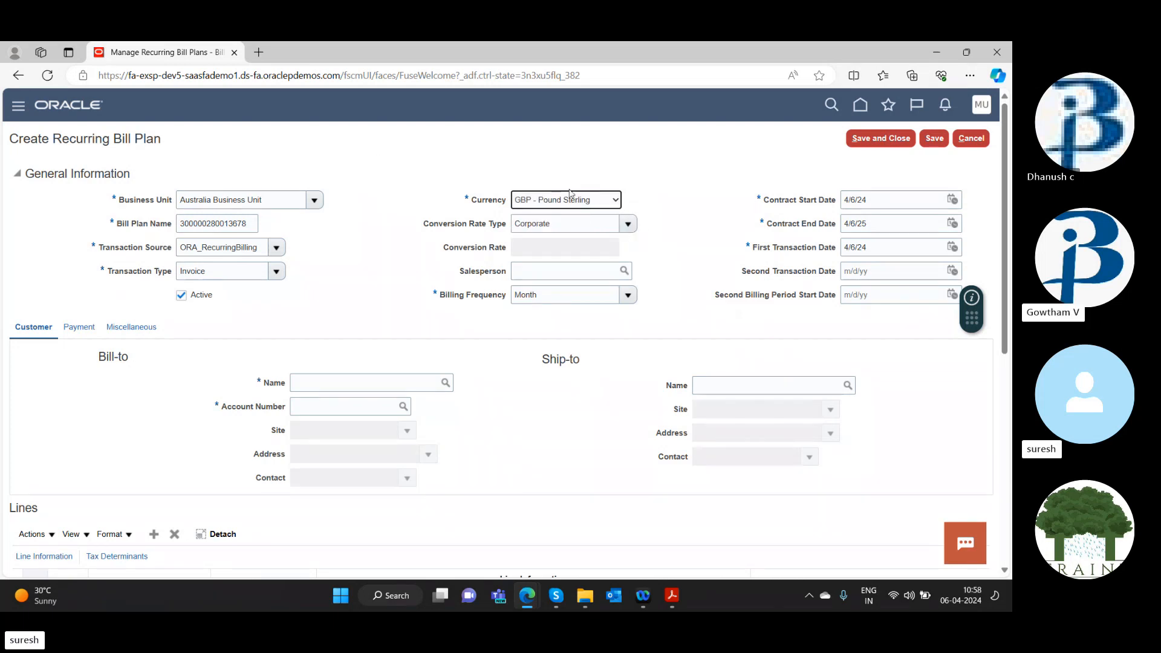
{"action": "left_click", "coordinate": [627, 225]}
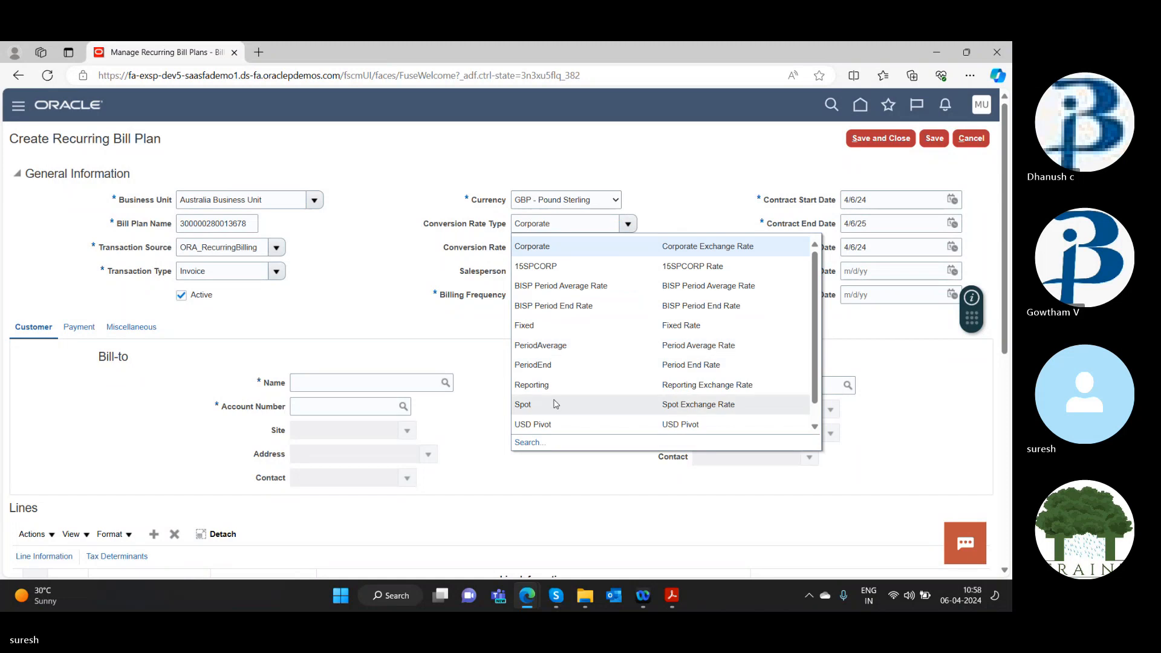
{"action": "scroll", "coordinate": [557, 407], "scroll_direction": "down", "scroll_amount": 3}
{"action": "scroll", "coordinate": [588, 211], "scroll_direction": "up", "scroll_amount": 3}
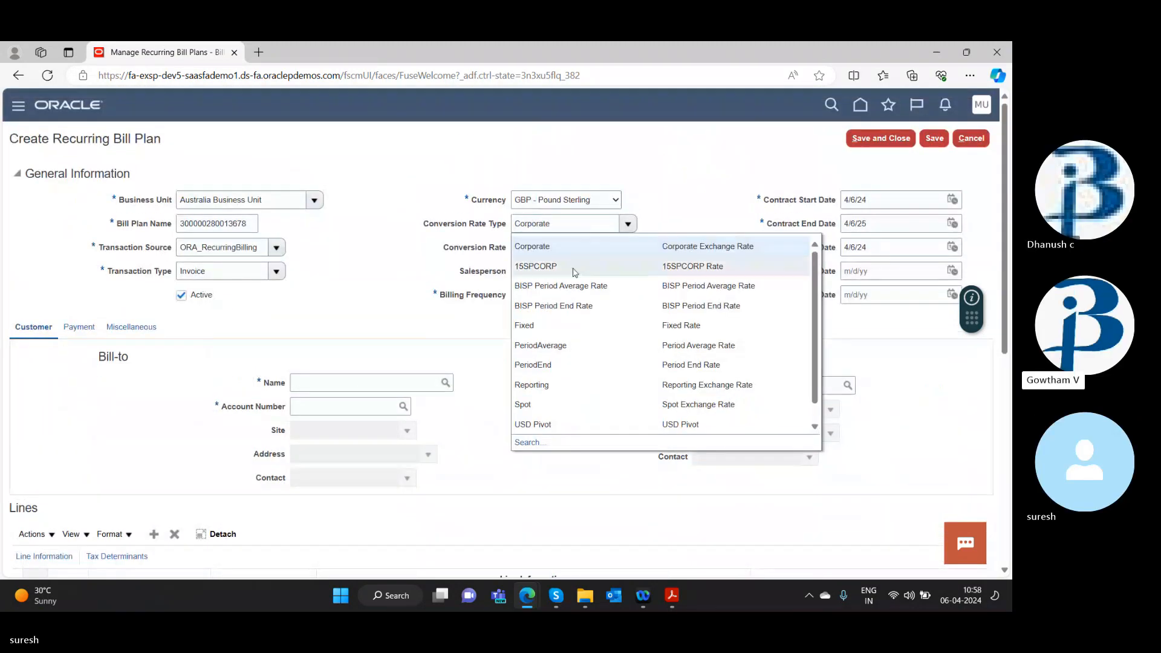
{"action": "left_click", "coordinate": [544, 325]}
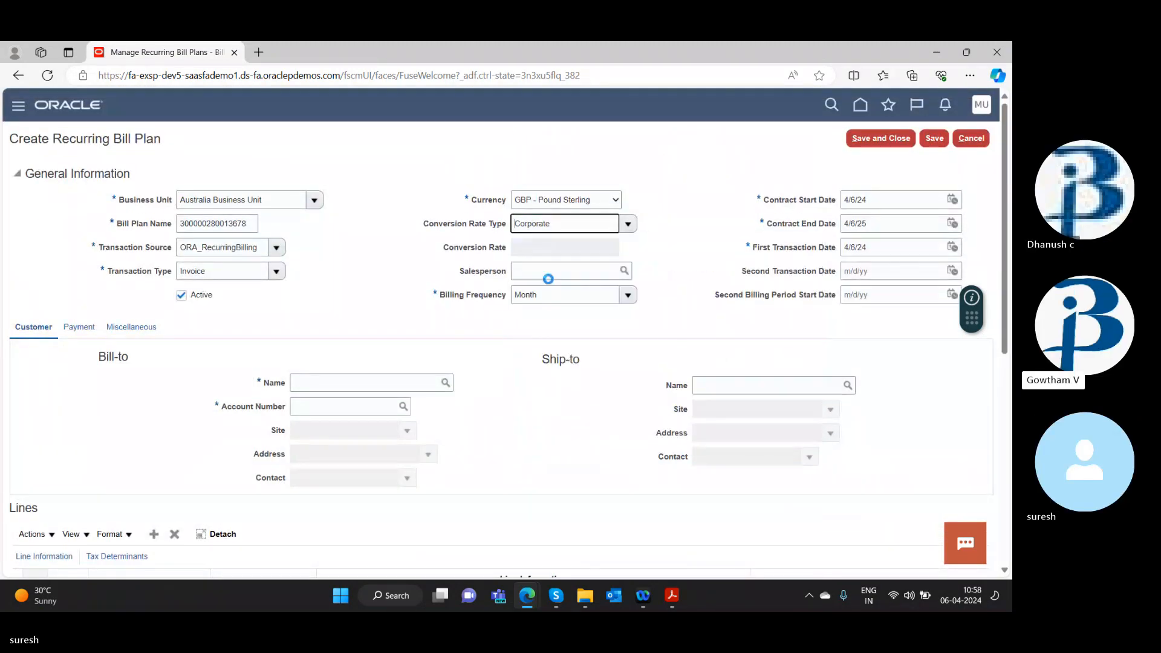
Step: Set the conversion rate type to User and enter a conversion rate of 1.5
{"action": "left_click", "coordinate": [629, 223]}
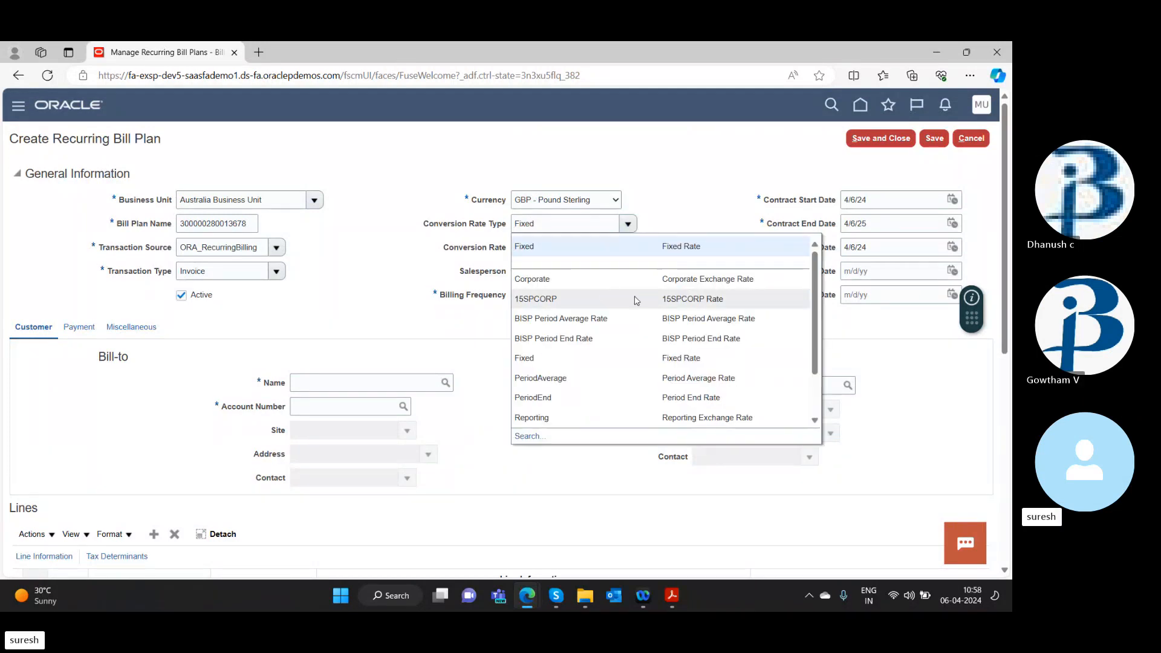
{"action": "scroll", "coordinate": [695, 339], "scroll_direction": "down", "scroll_amount": 5}
{"action": "scroll", "coordinate": [710, 345], "scroll_direction": "up", "scroll_amount": 2}
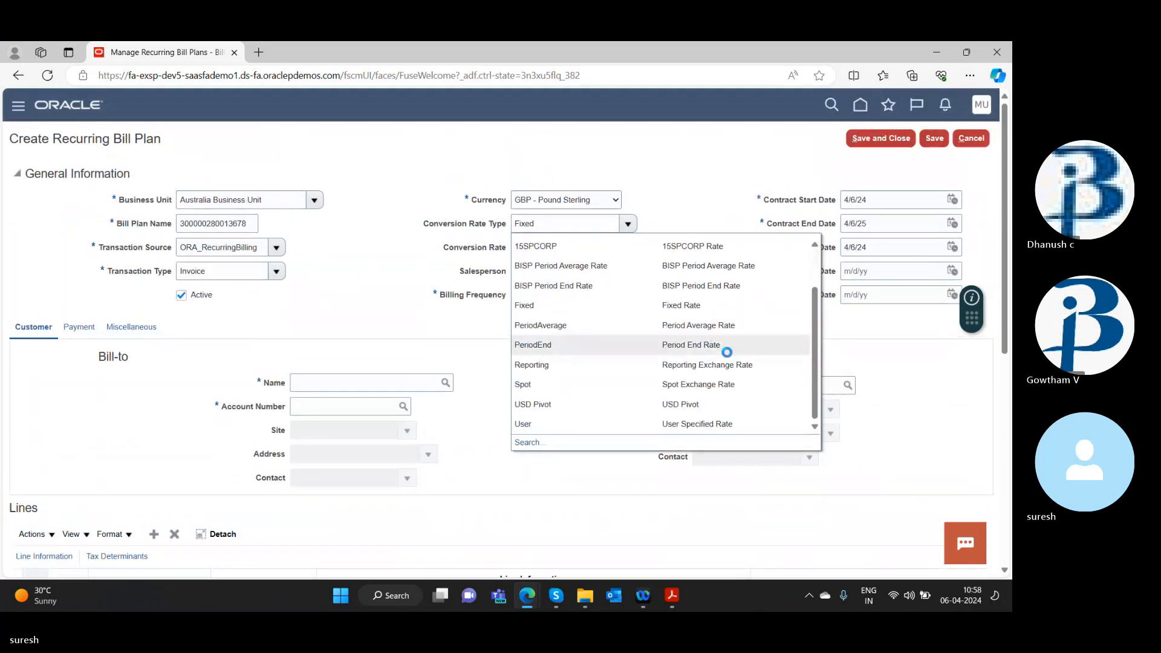
{"action": "left_click", "coordinate": [685, 431]}
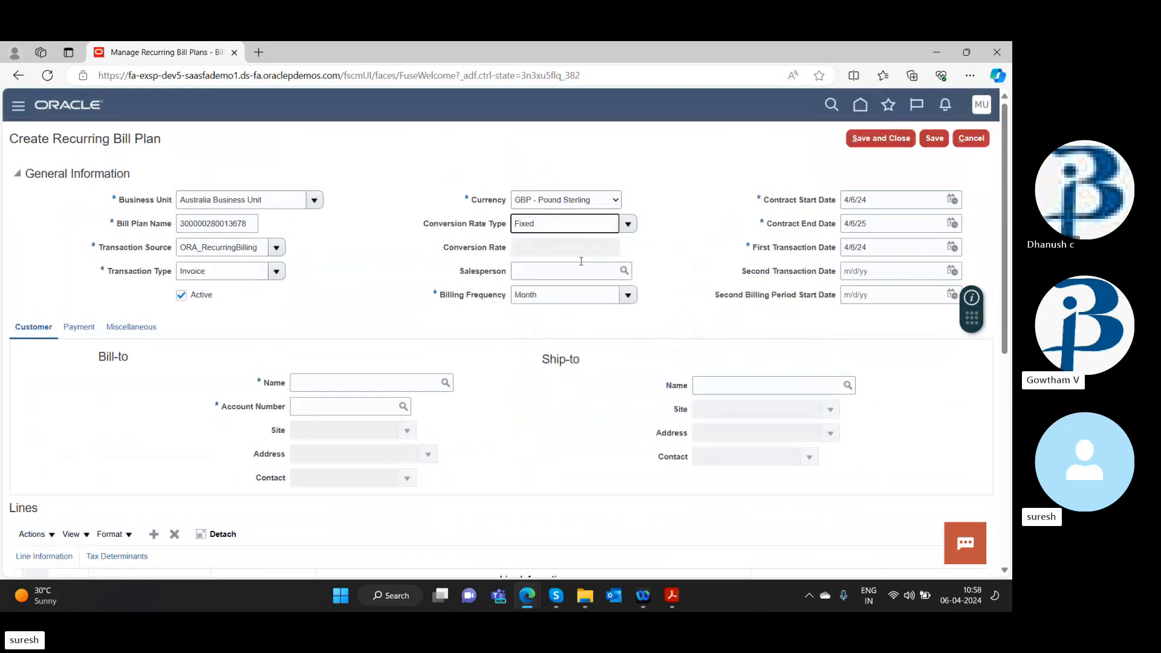
{"action": "left_click", "coordinate": [566, 244]}
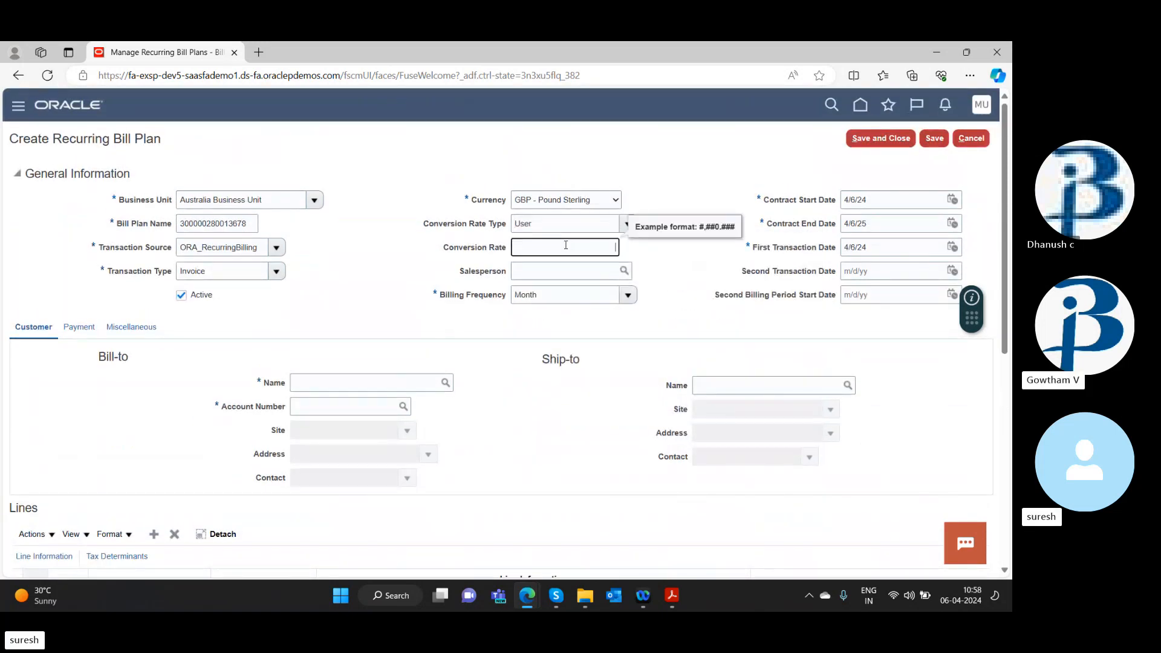
{"action": "type", "text": "1.5"}
{"action": "key", "text": "Tab"}
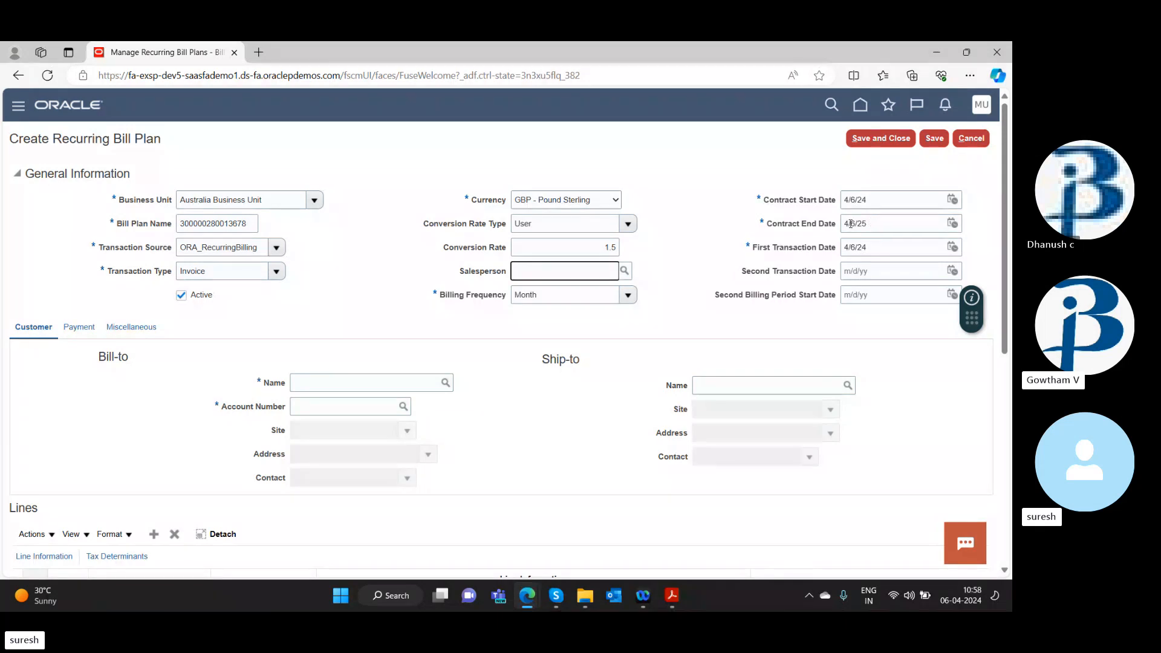
Step: Search the bill-to customers for the name easy and assign Easy Solutions to the bill plan
{"action": "left_click", "coordinate": [408, 378]}
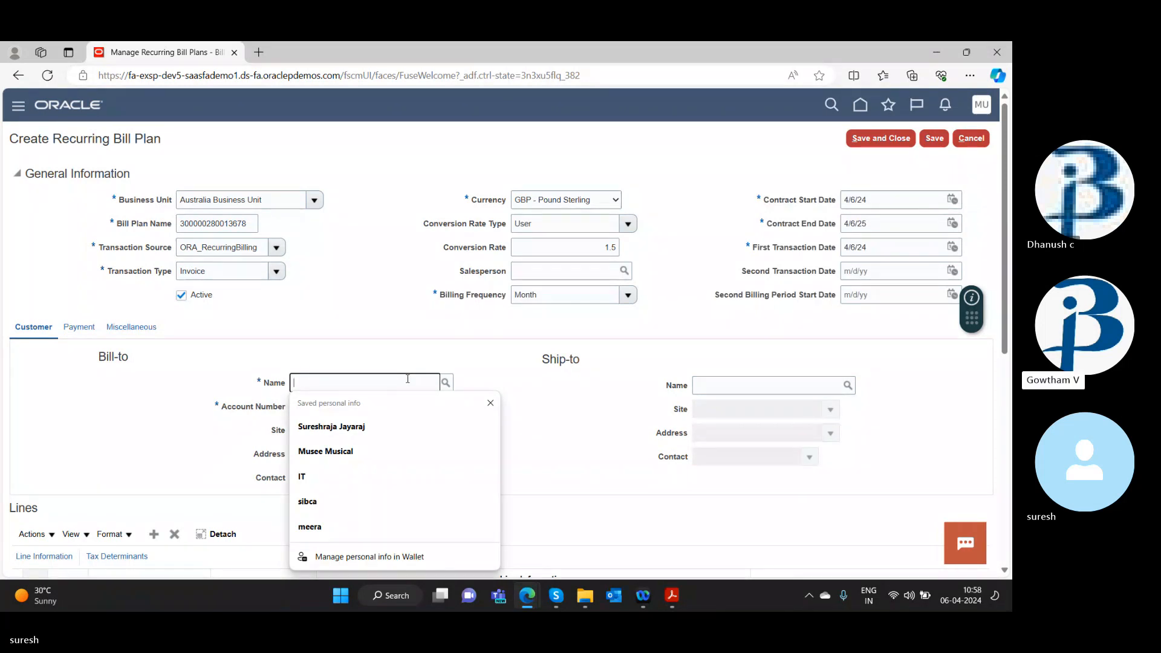
{"action": "left_click", "coordinate": [475, 381]}
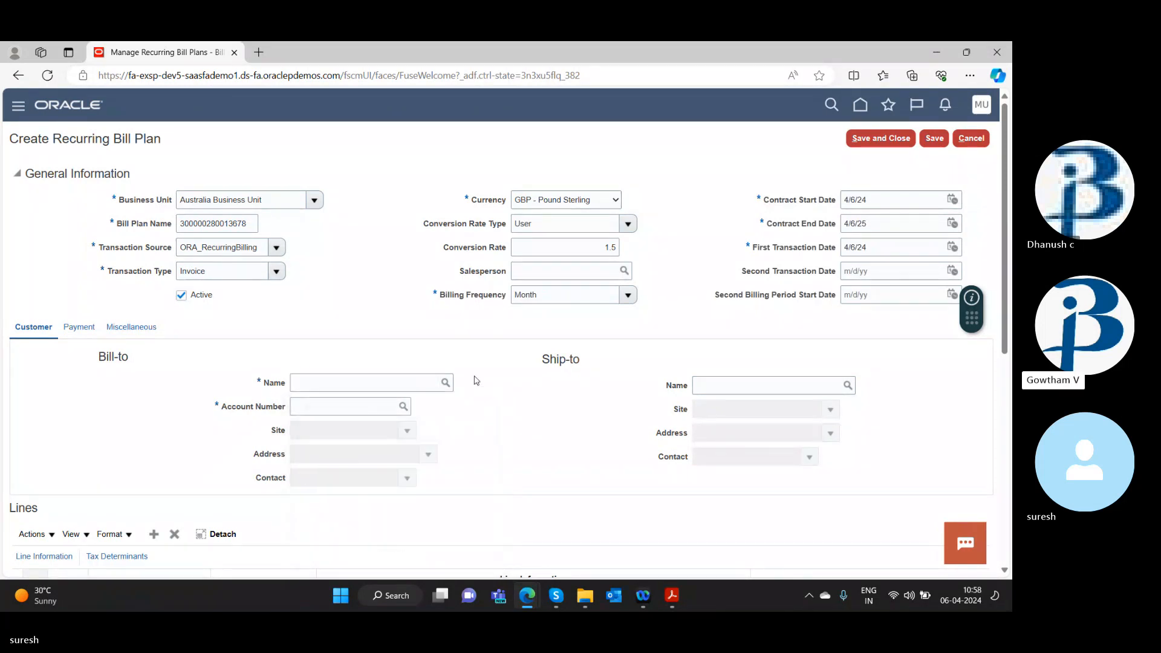
{"action": "left_click", "coordinate": [389, 379]}
{"action": "type", "text": "easy"}
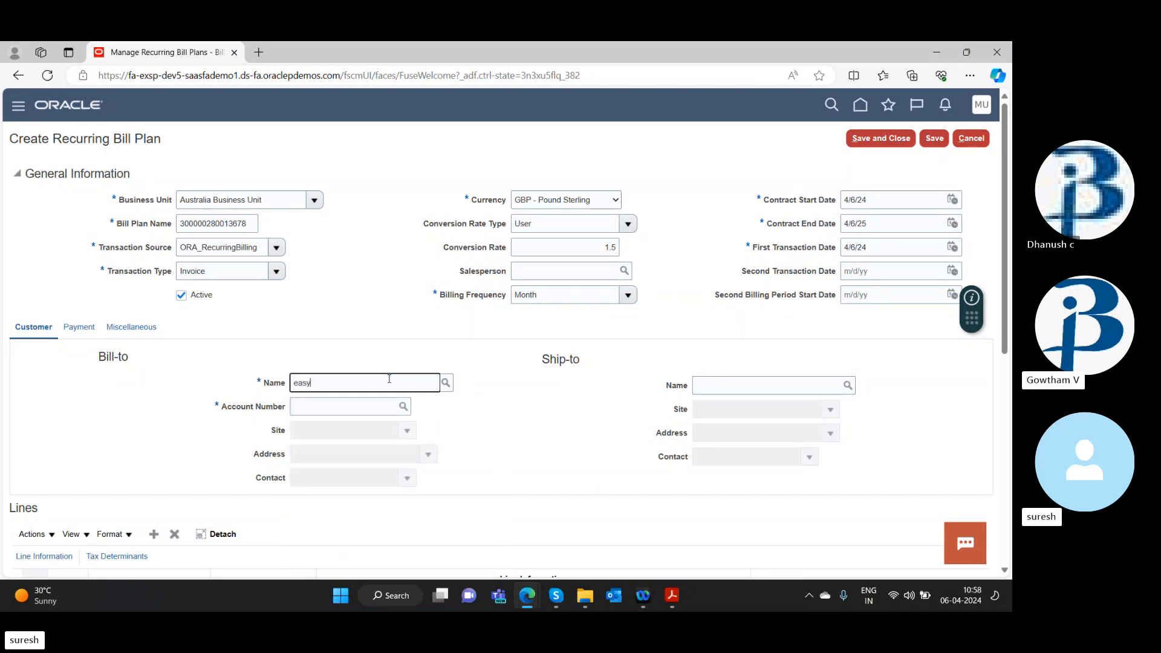
{"action": "left_click", "coordinate": [446, 384]}
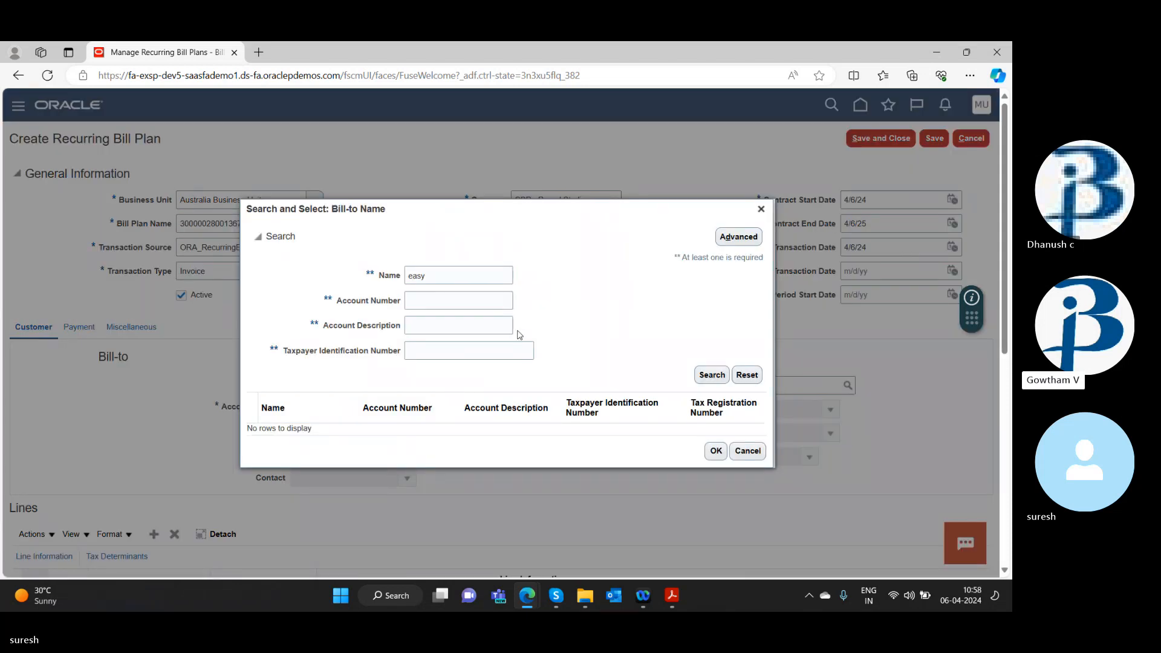
{"action": "left_click", "coordinate": [720, 377]}
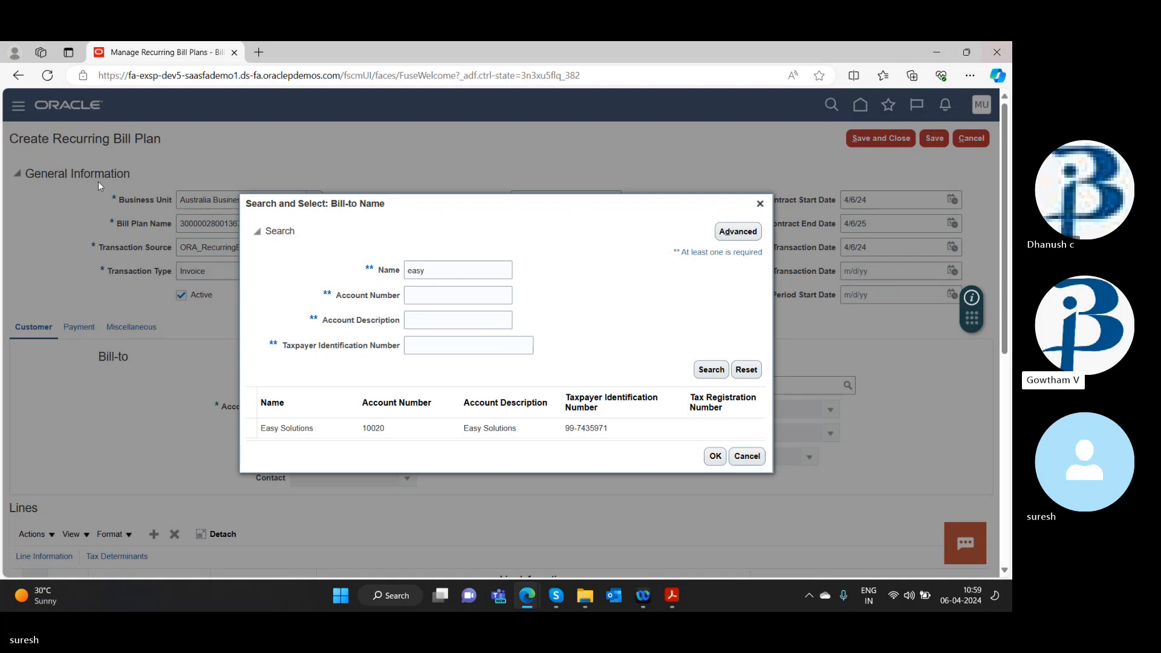
{"action": "left_click", "coordinate": [716, 457]}
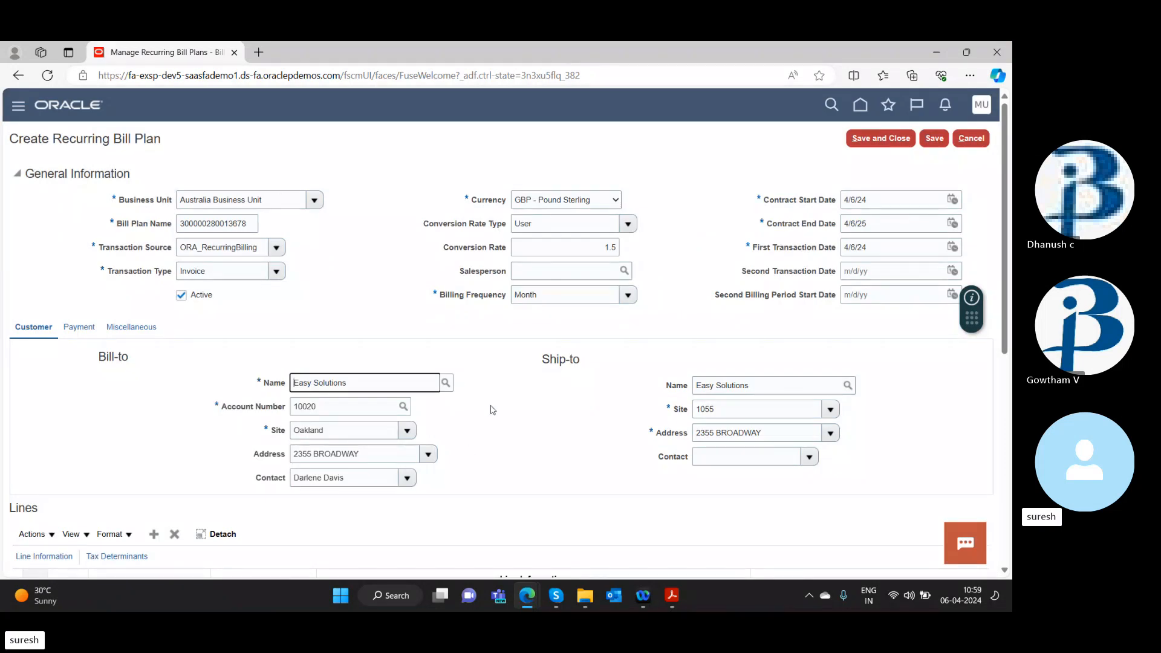
Step: Fill in line 1 with the memo line Financial Service (PL) and a quantity of 1000
{"action": "scroll", "coordinate": [492, 409], "scroll_direction": "down", "scroll_amount": 3}
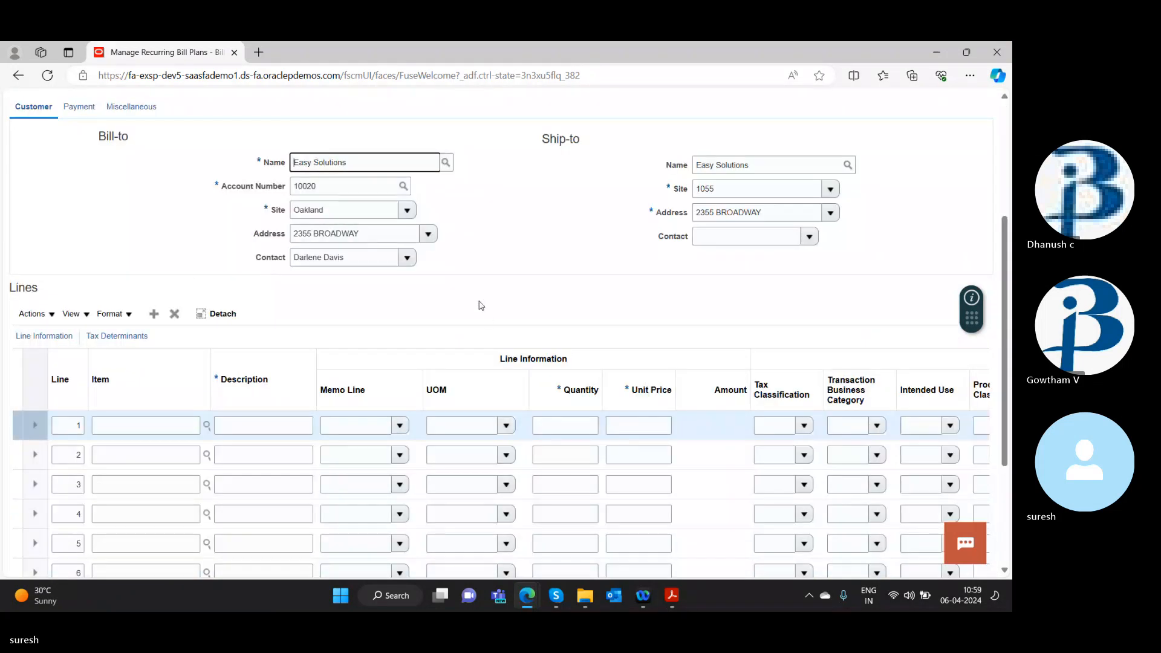
{"action": "left_click", "coordinate": [156, 426]}
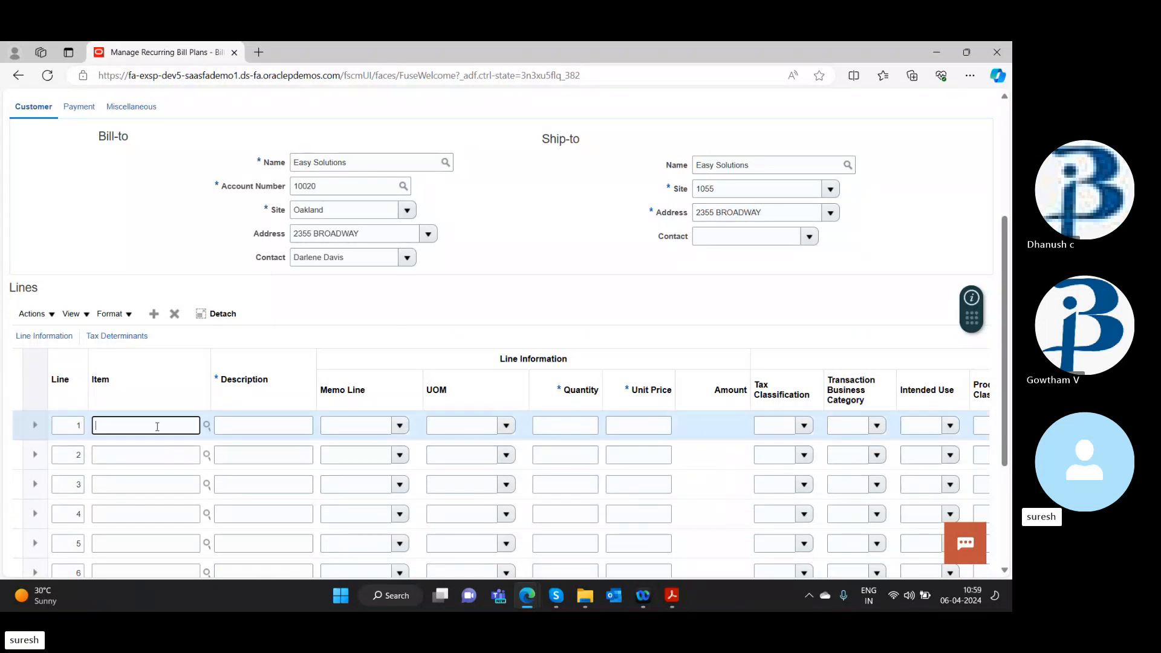
{"action": "left_click", "coordinate": [270, 426]}
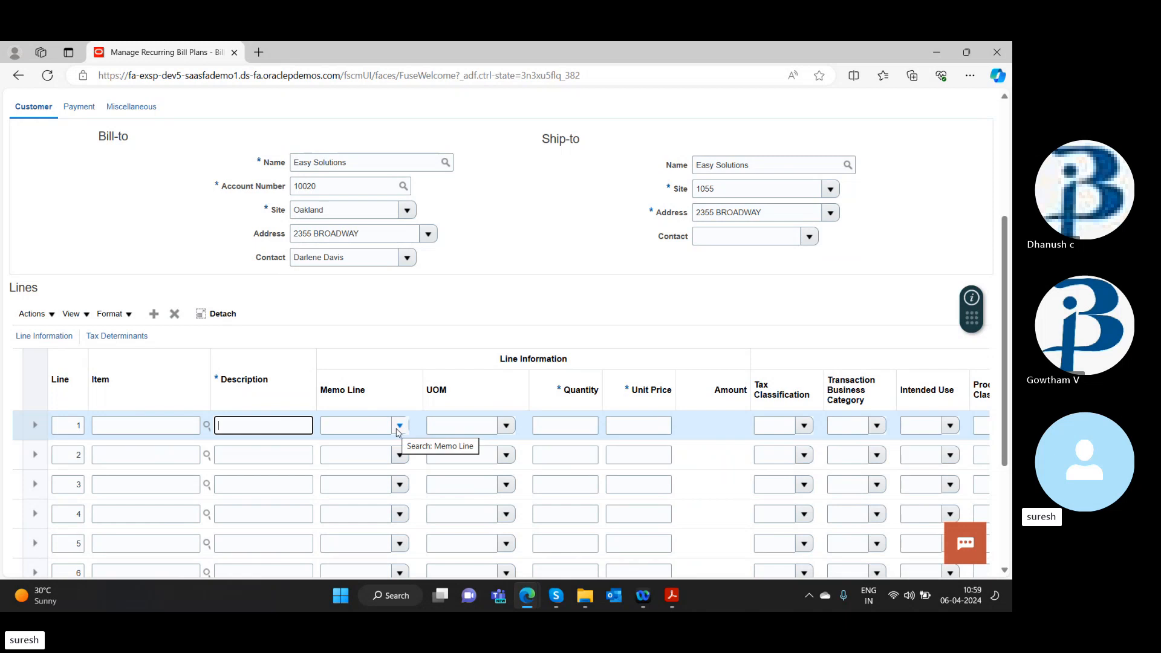
{"action": "left_click", "coordinate": [399, 425]}
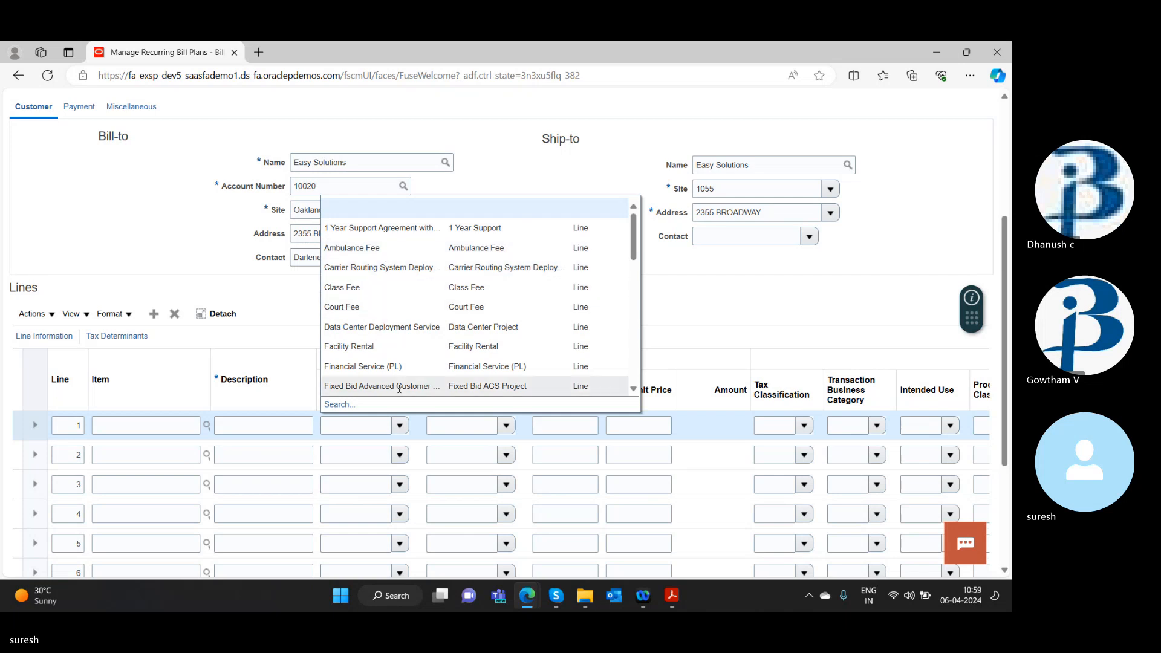
{"action": "left_click", "coordinate": [404, 368]}
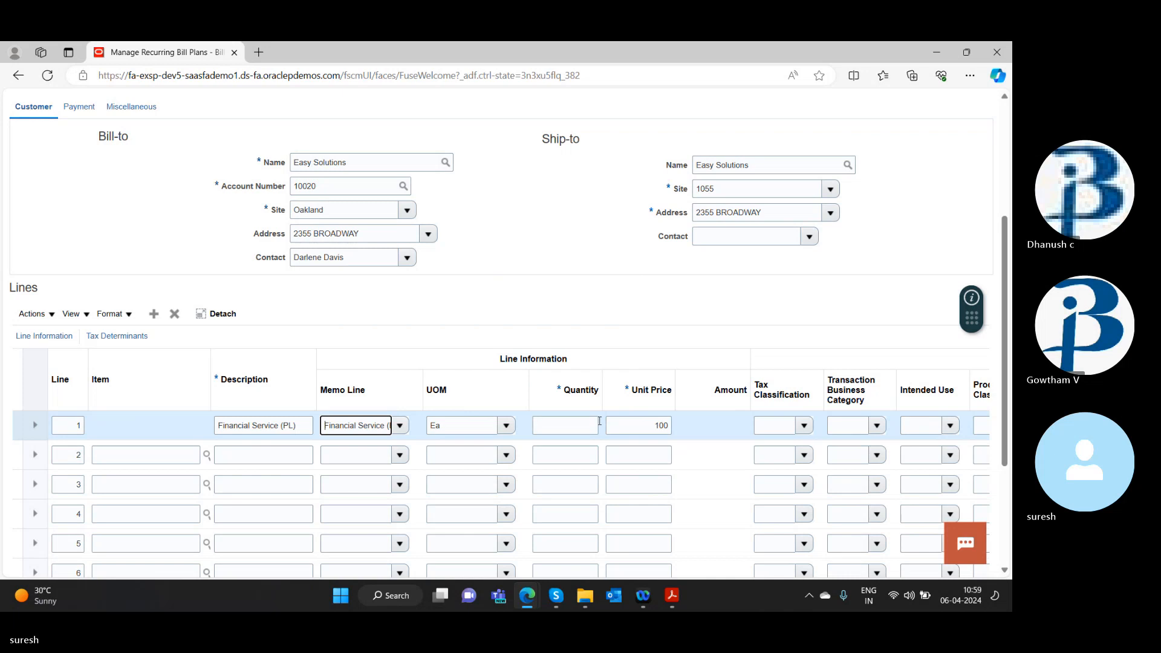
{"action": "left_click", "coordinate": [581, 425]}
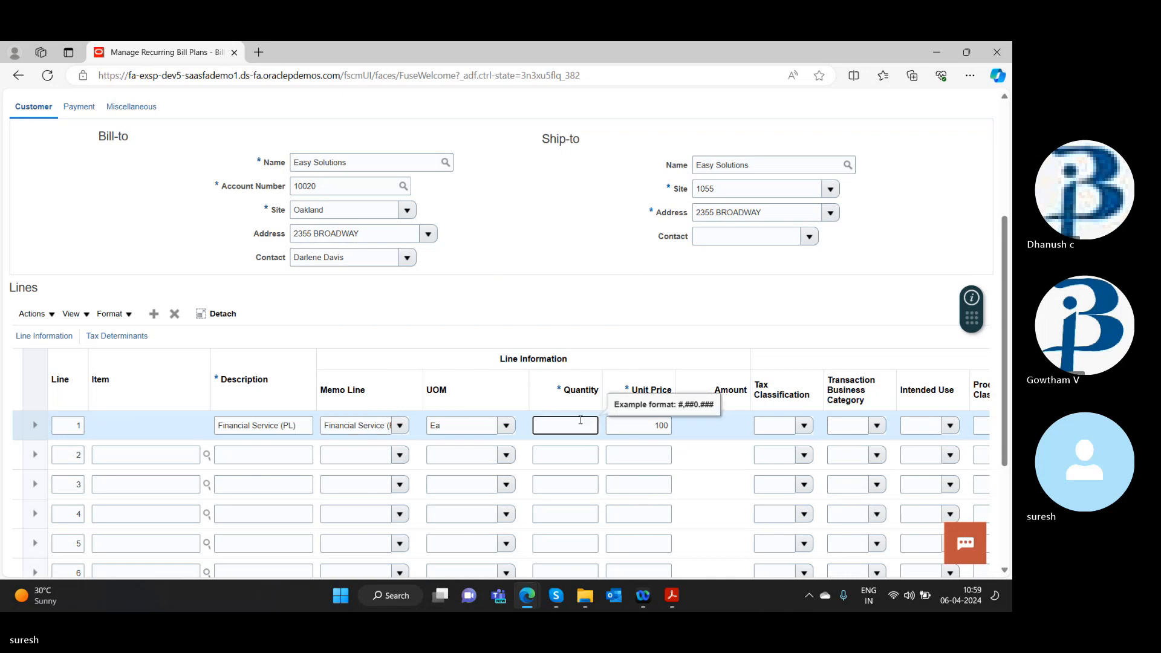
{"action": "key", "text": "Tab"}
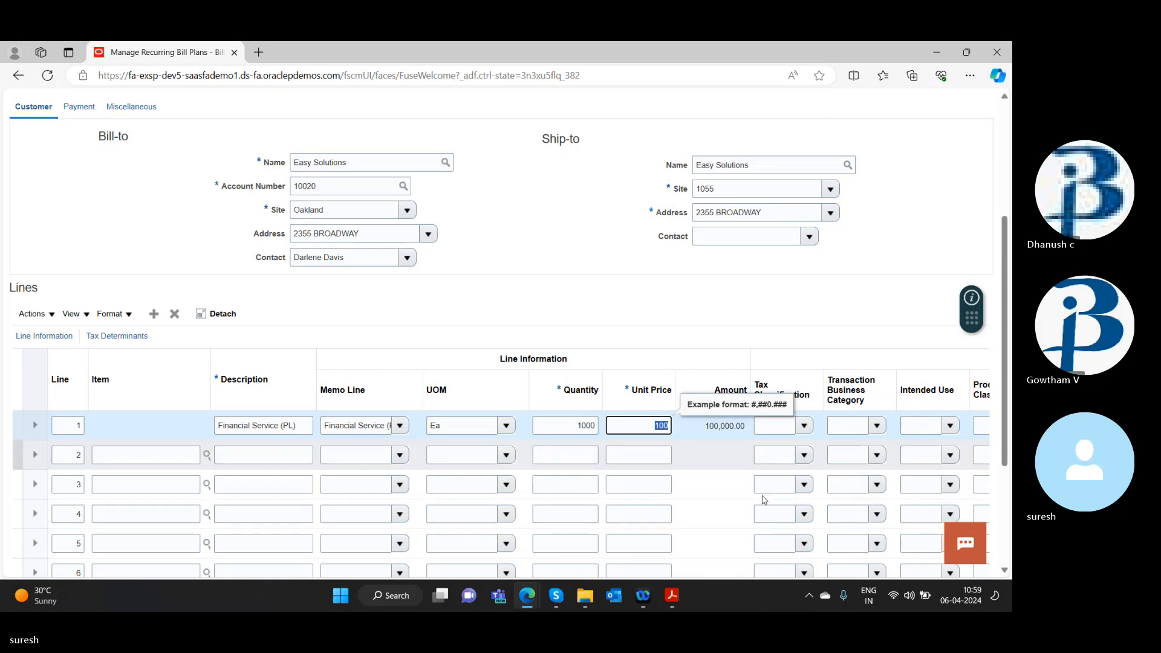
Step: Check the line totals, save the recurring bill plan, and highlight its bill plan name after dismissing the save message
{"action": "scroll", "coordinate": [759, 444], "scroll_direction": "down", "scroll_amount": 3}
{"action": "left_click_drag", "start_coordinate": [648, 537], "coordinate": [275, 538]}
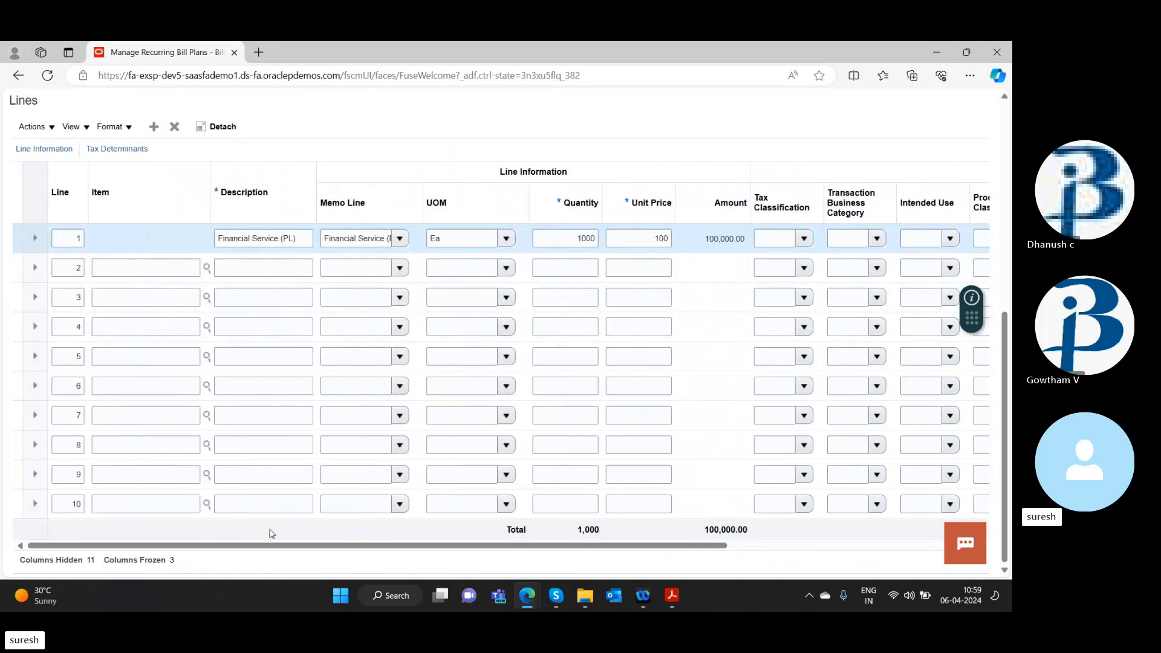
{"action": "scroll", "coordinate": [850, 229], "scroll_direction": "up", "scroll_amount": 7}
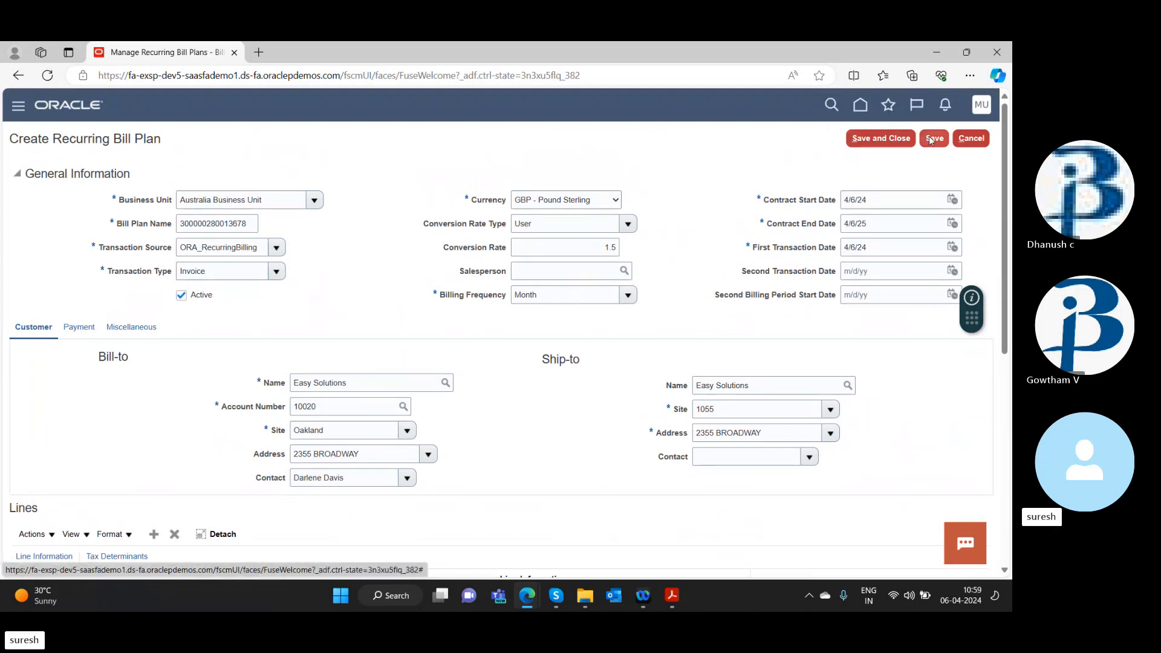
{"action": "left_click", "coordinate": [934, 139]}
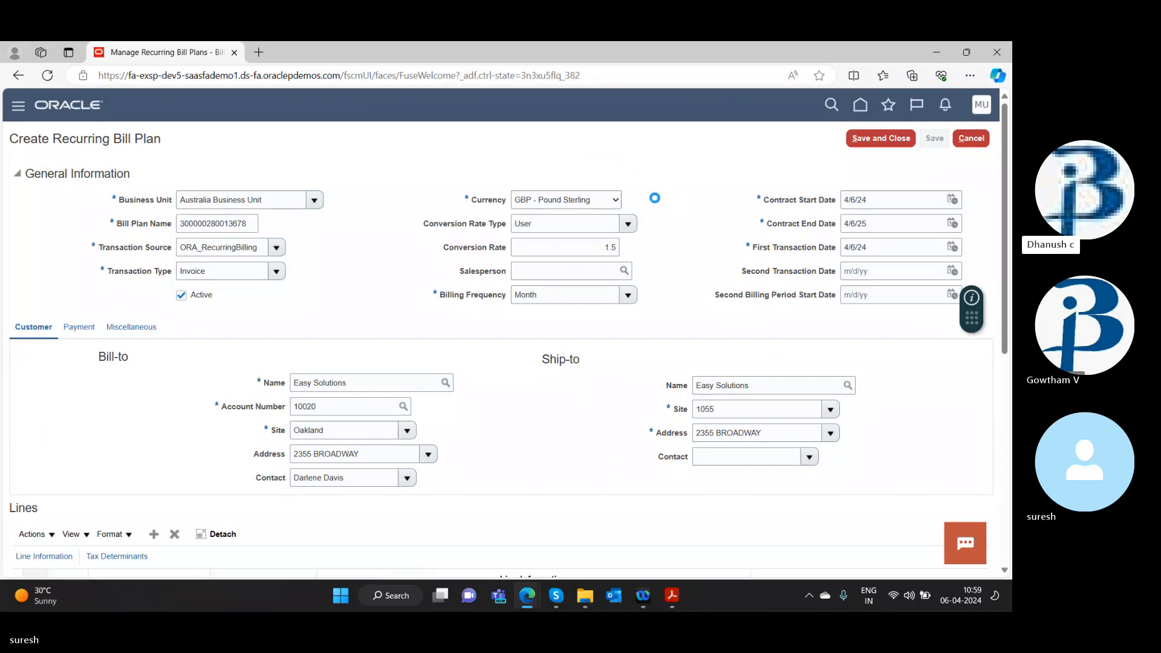
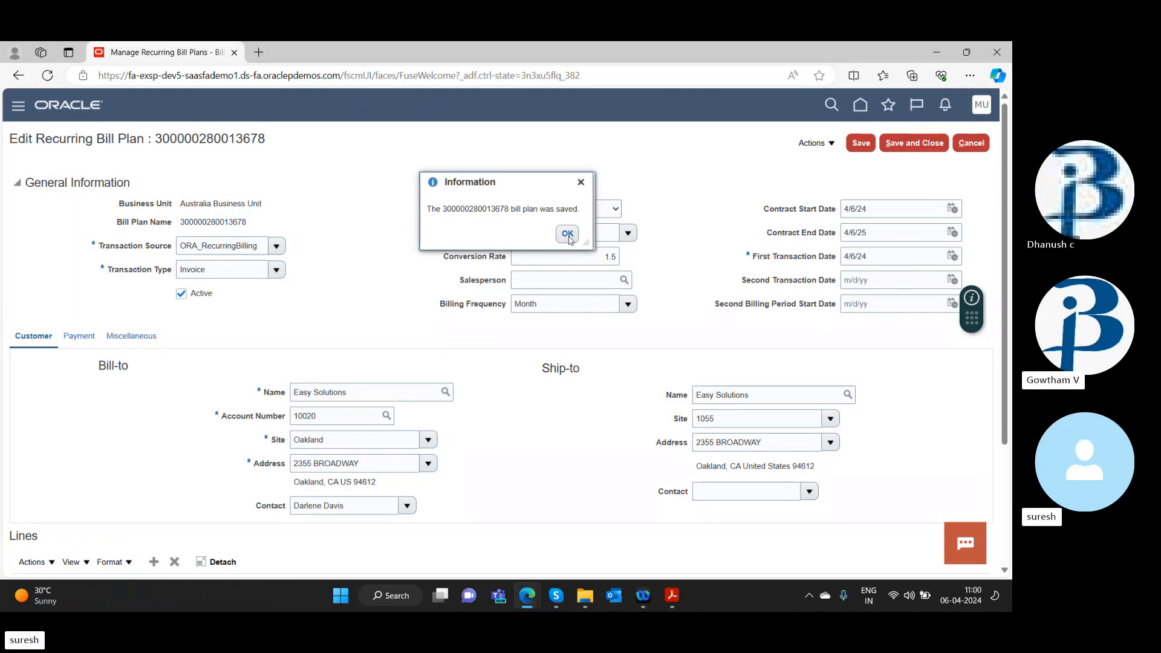
{"action": "left_click", "coordinate": [567, 234]}
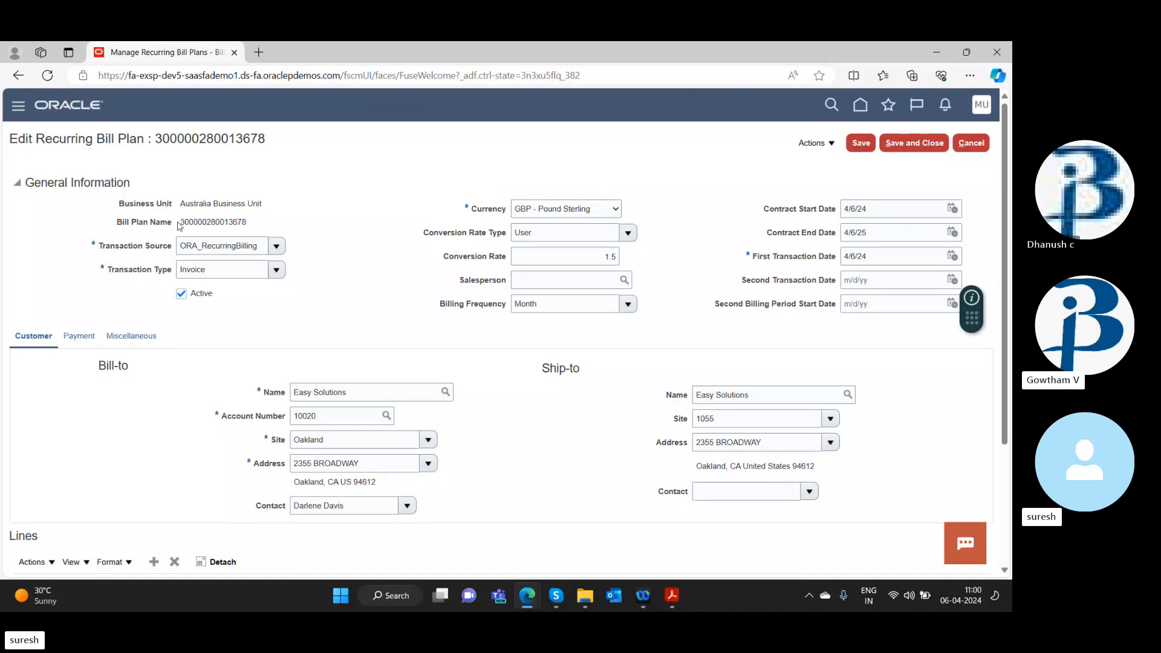
{"action": "left_click_drag", "start_coordinate": [183, 223], "coordinate": [246, 221]}
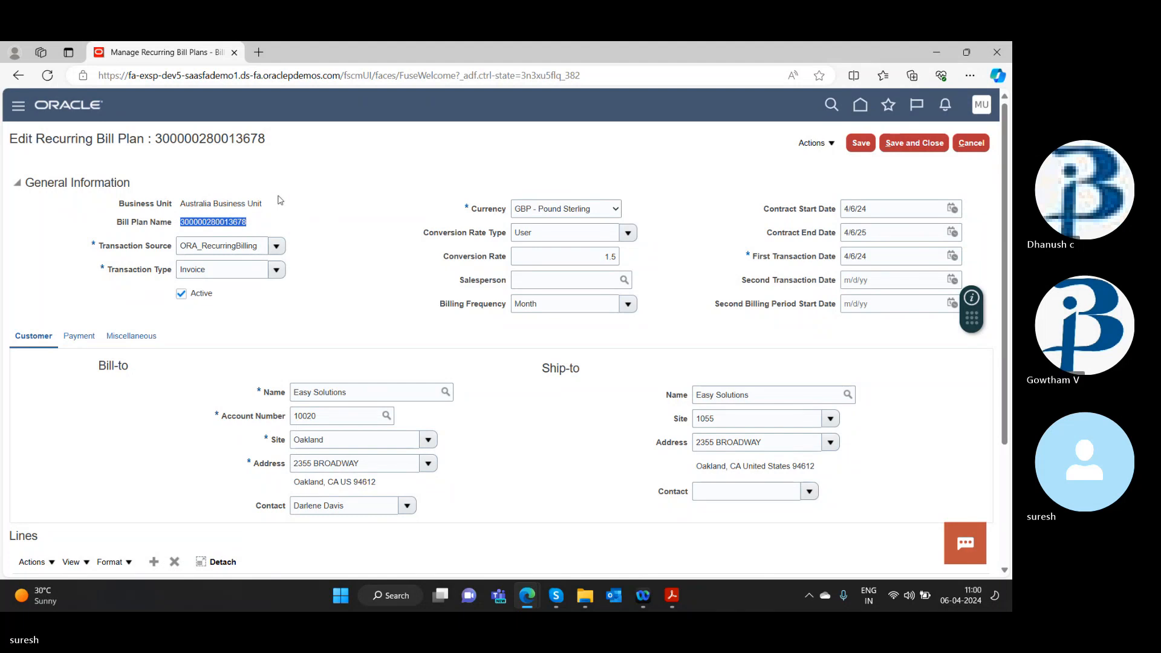
Step: Review the recurring bill plan's change history and return to the plan
{"action": "left_click", "coordinate": [823, 148]}
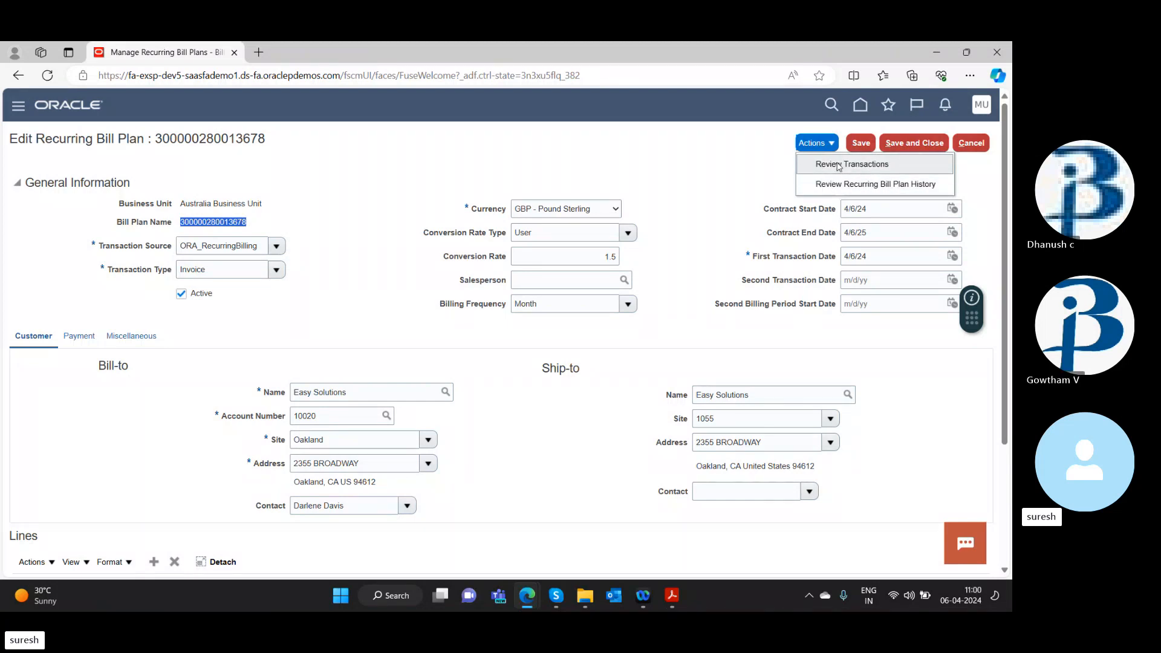
{"action": "left_click", "coordinate": [827, 185]}
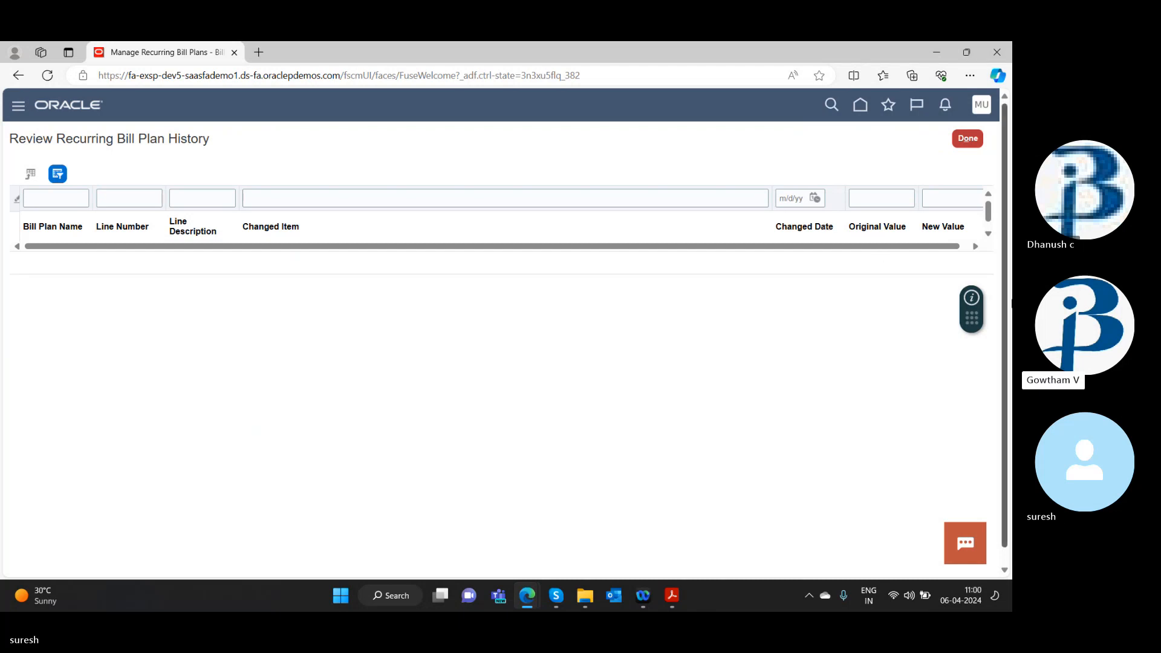
{"action": "left_click", "coordinate": [964, 138]}
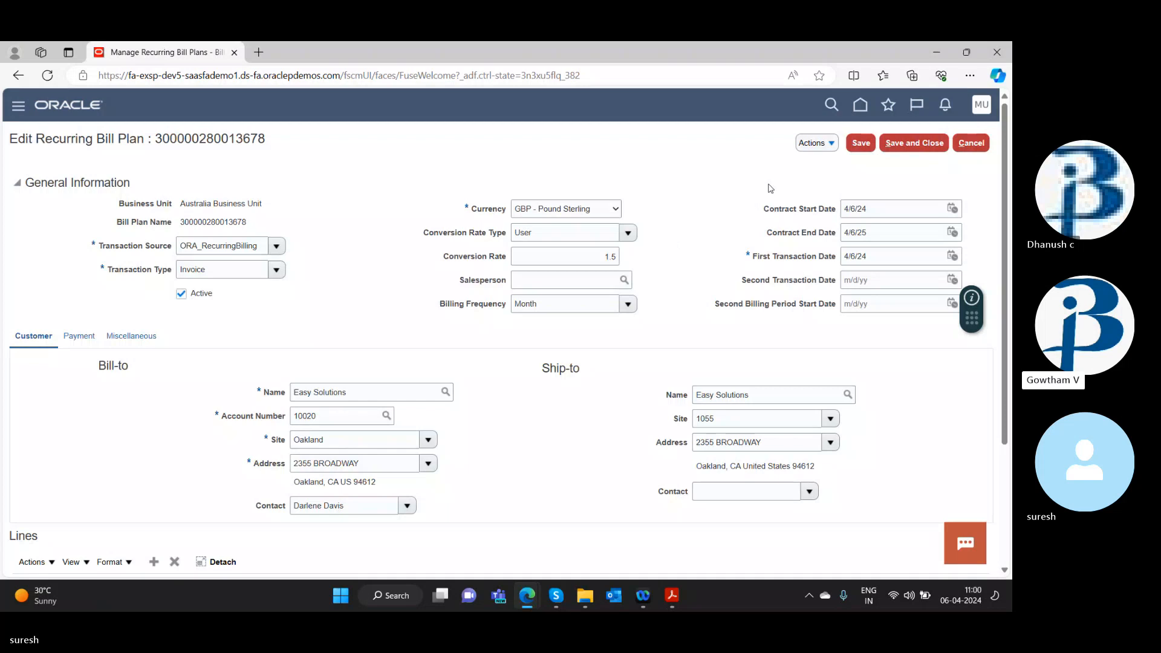
Step: Open the transaction review for the recurring bill plan, return to the plan, and look over its details
{"action": "left_click", "coordinate": [826, 146]}
{"action": "left_click", "coordinate": [825, 168]}
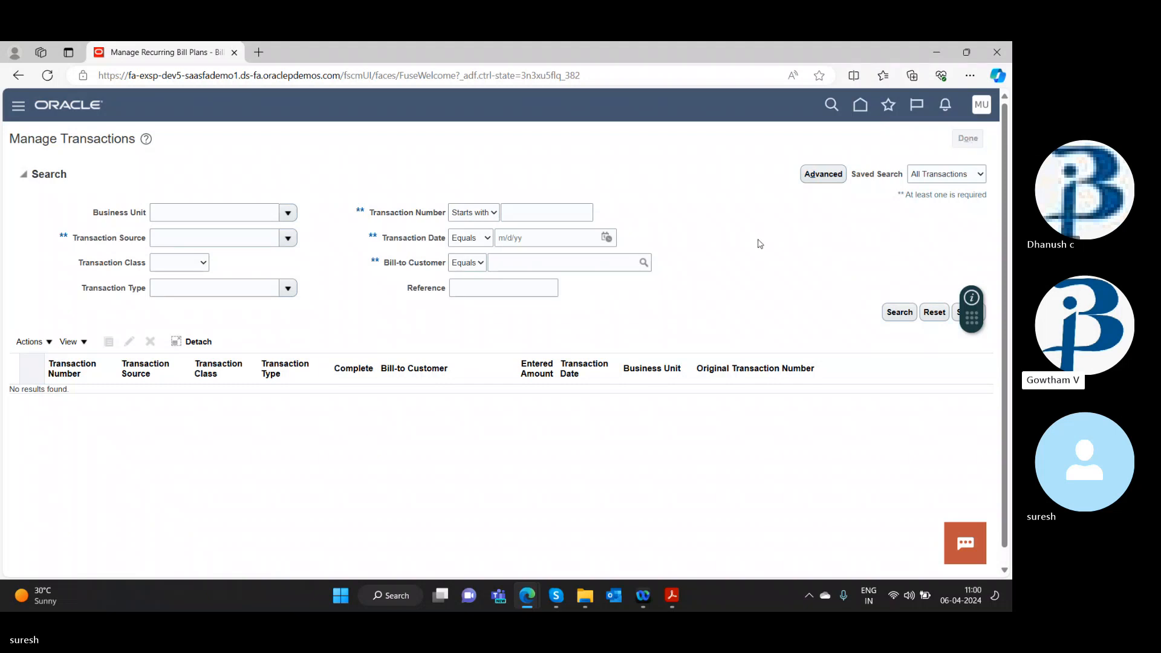
{"action": "left_click", "coordinate": [829, 144]}
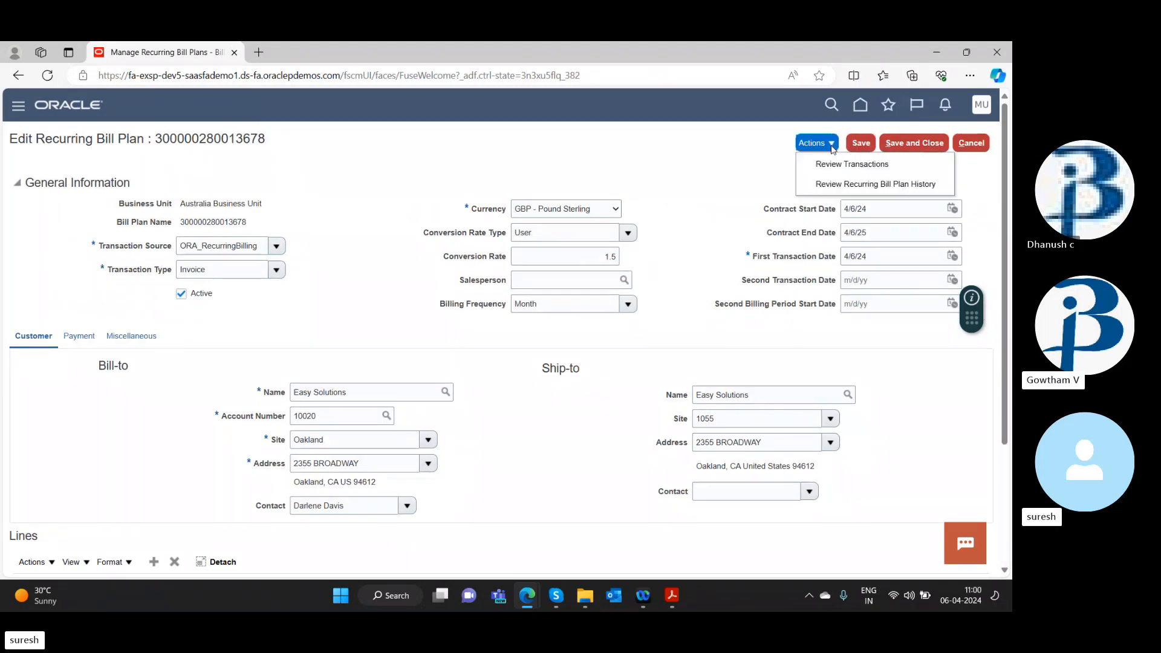
{"action": "left_click", "coordinate": [832, 149]}
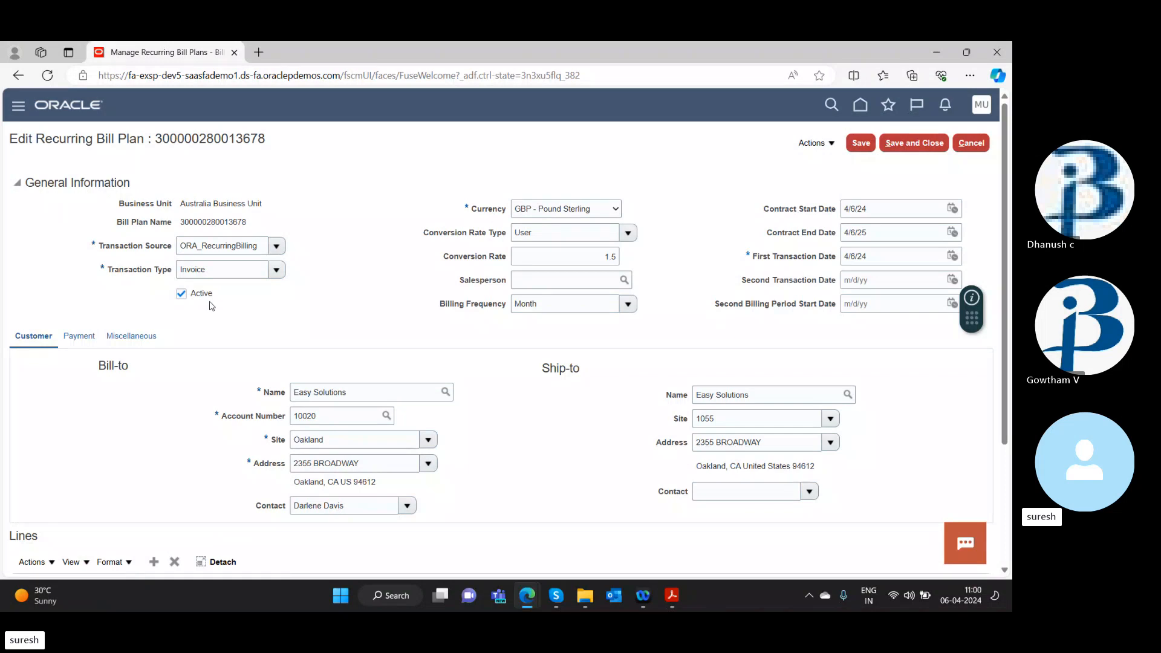
{"action": "scroll", "coordinate": [524, 343], "scroll_direction": "down", "scroll_amount": 2}
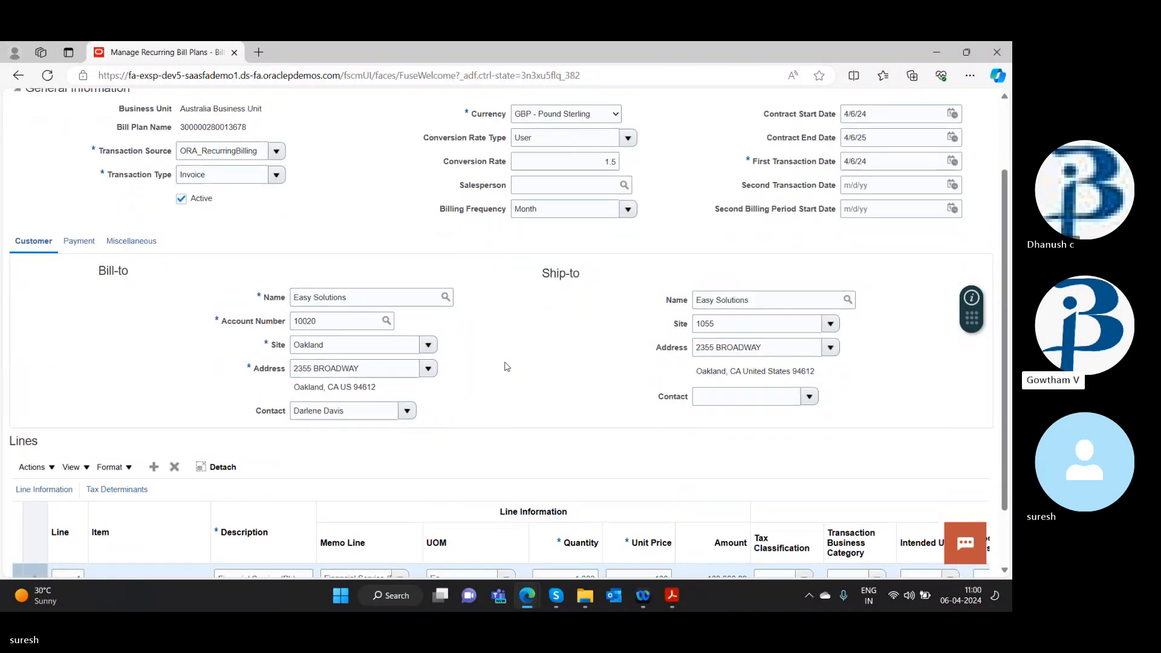
Step: Check the recurring bill plan's payment details, and open its transaction review before returning to the plan
{"action": "left_click", "coordinate": [78, 249]}
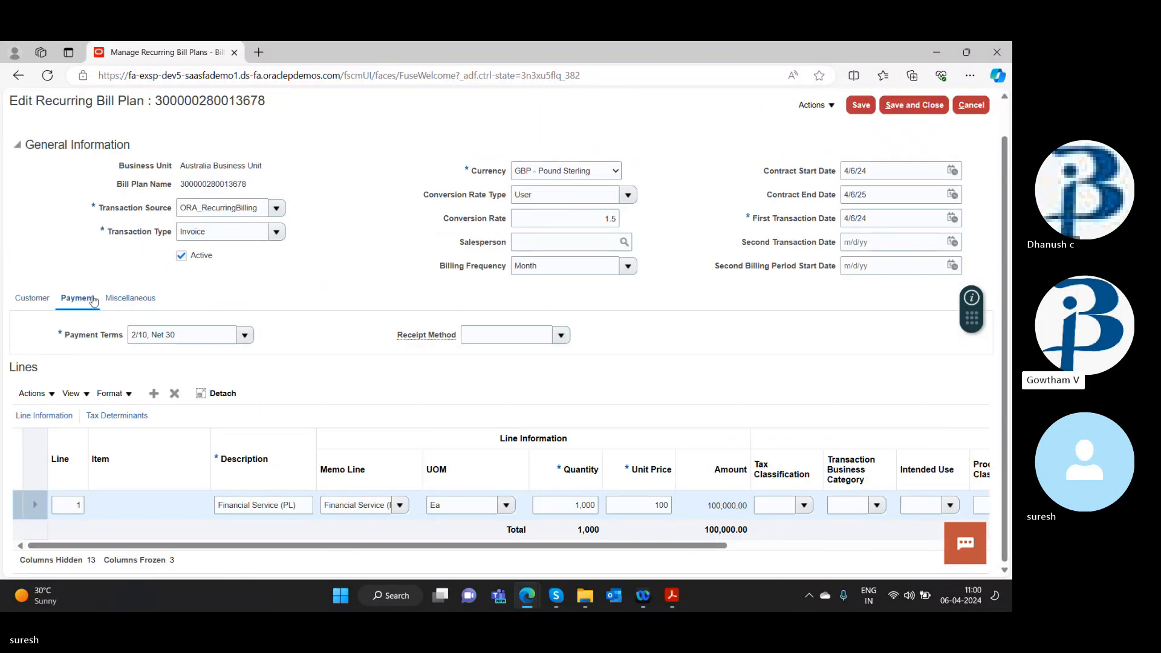
{"action": "scroll", "coordinate": [427, 303], "scroll_direction": "up", "scroll_amount": 2}
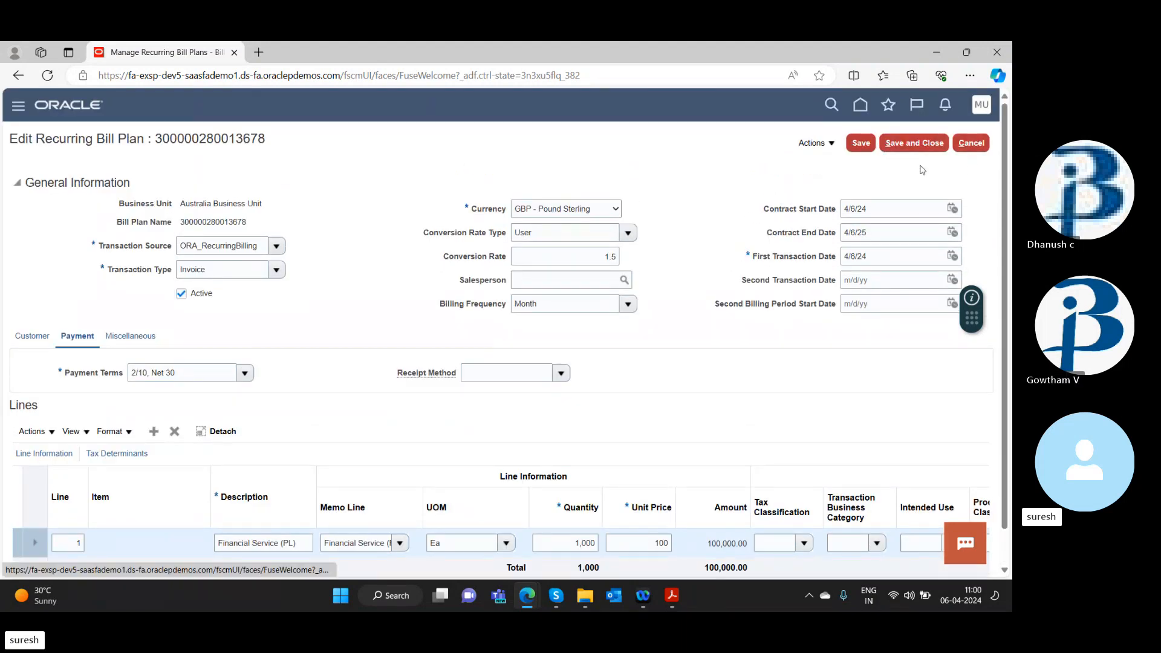
{"action": "left_click", "coordinate": [817, 145]}
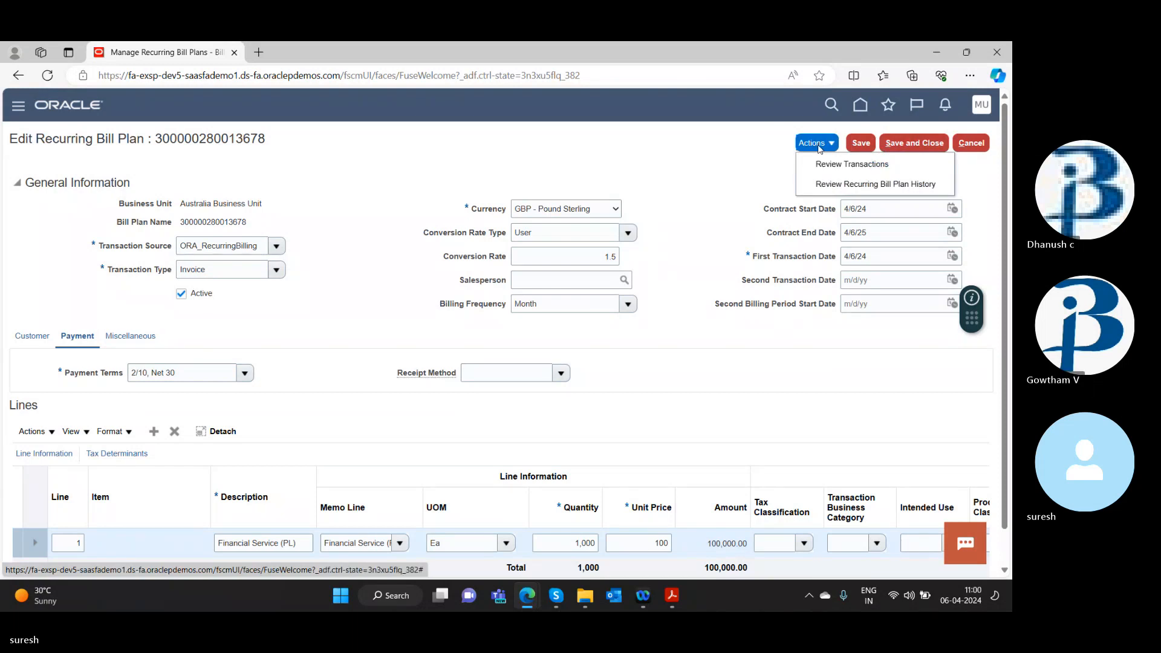
{"action": "left_click", "coordinate": [825, 168]}
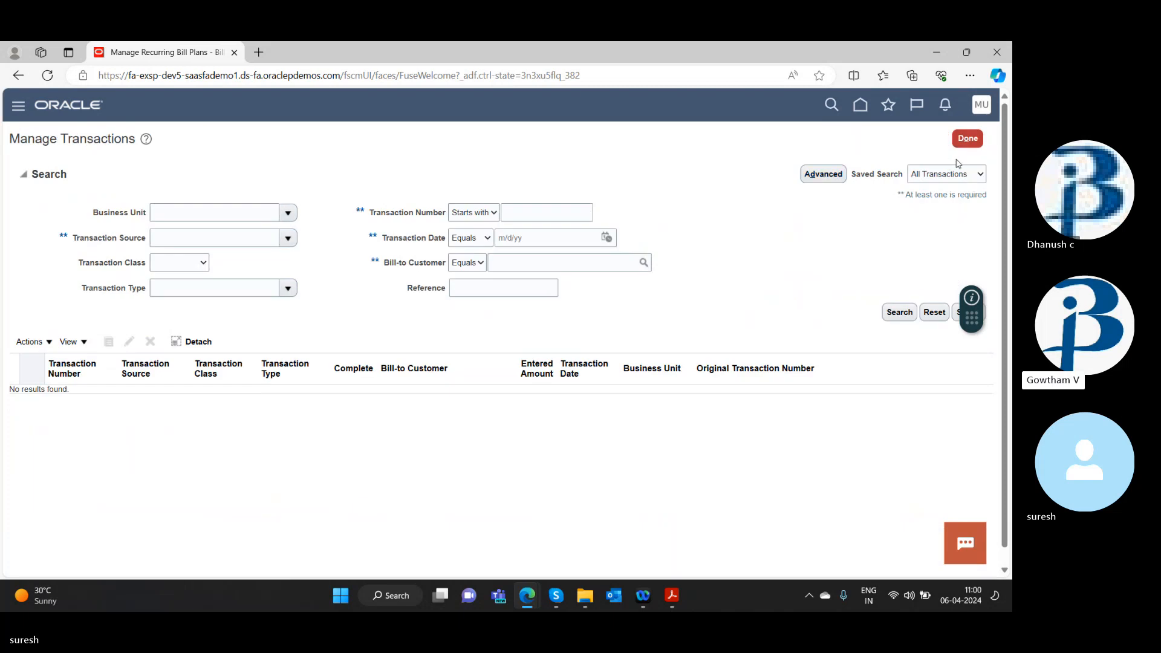
{"action": "left_click", "coordinate": [967, 140]}
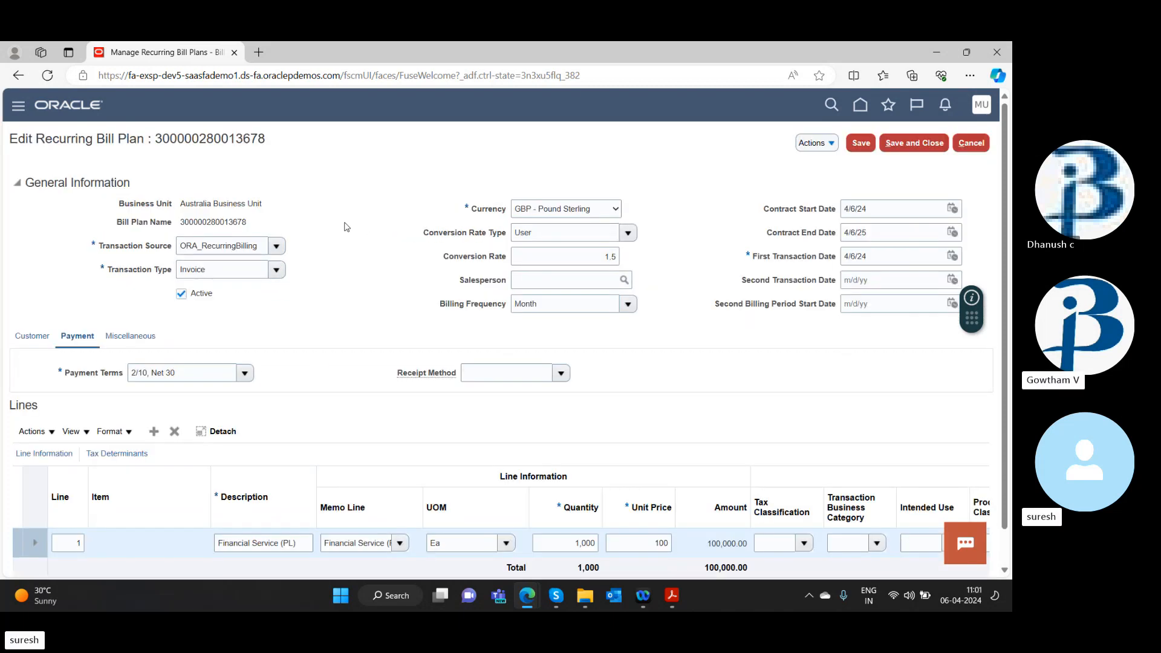
Step: Save and close the recurring bill plan after checking its line columns, and dismiss the save message
{"action": "scroll", "coordinate": [401, 407], "scroll_direction": "down", "scroll_amount": 2}
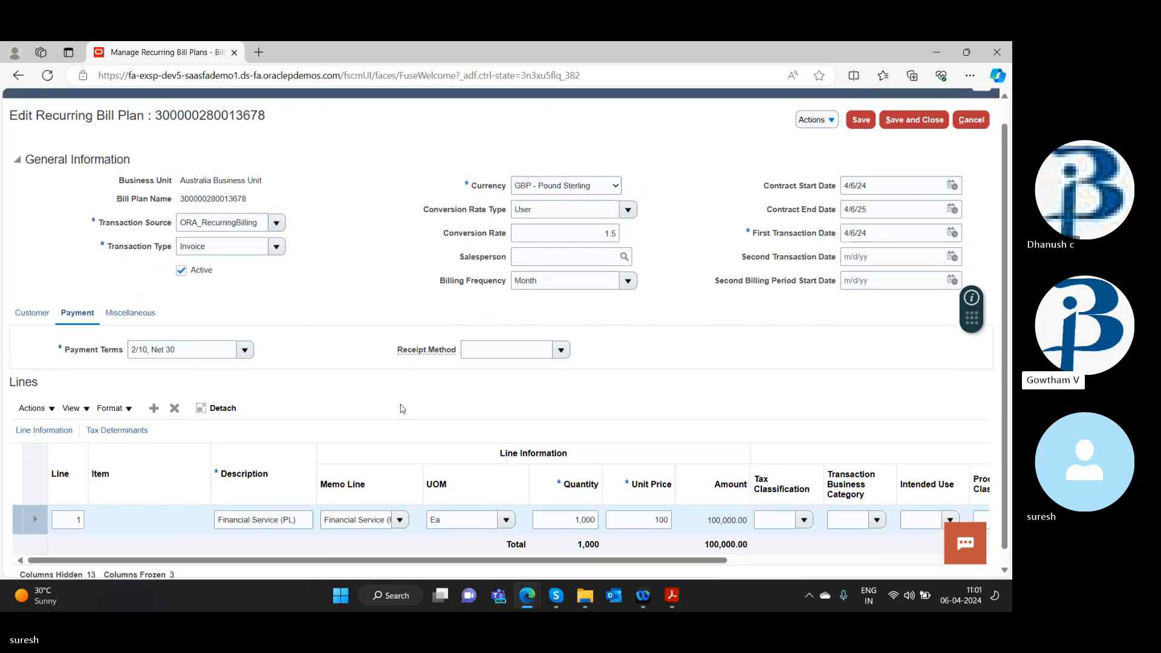
{"action": "left_click_drag", "start_coordinate": [699, 549], "coordinate": [946, 550]}
{"action": "left_click", "coordinate": [913, 105]}
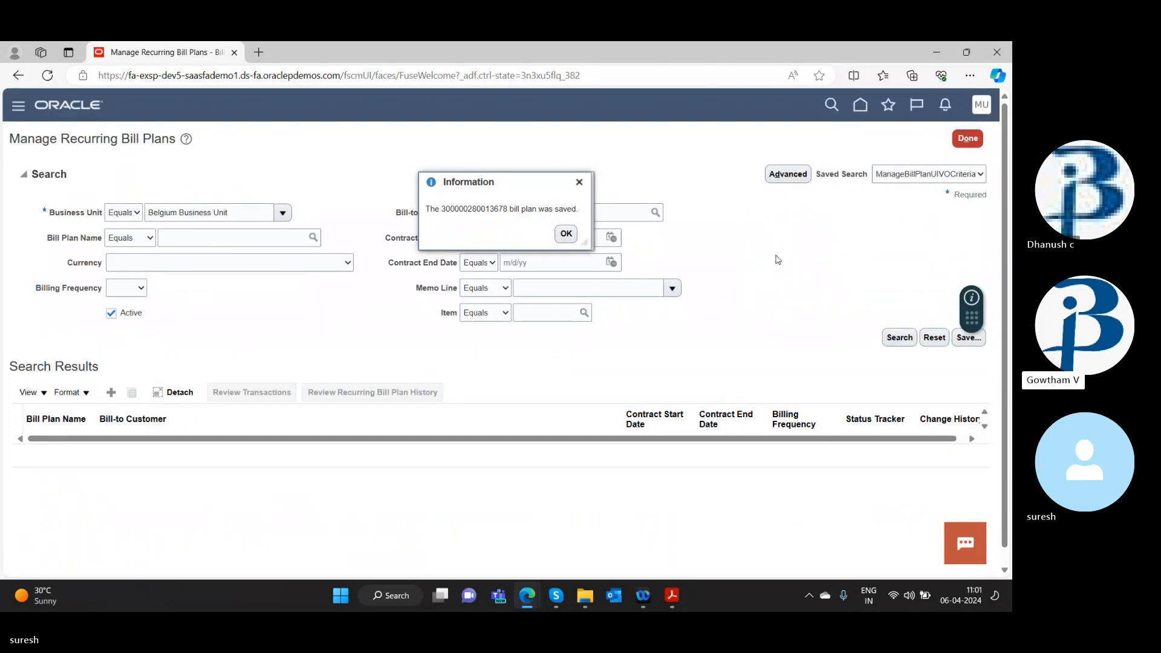
{"action": "left_click", "coordinate": [569, 234]}
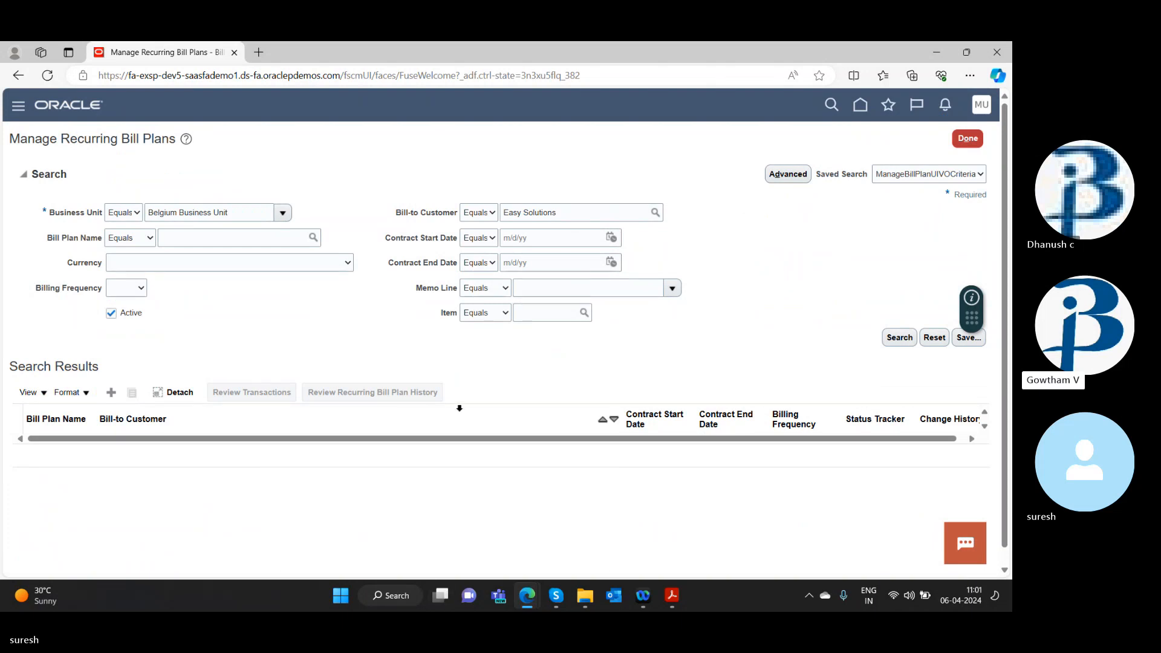
Step: Reset the bill plan search criteria and set the transaction source to ORA_RecurringBilling in the advanced search
{"action": "left_click", "coordinate": [930, 339]}
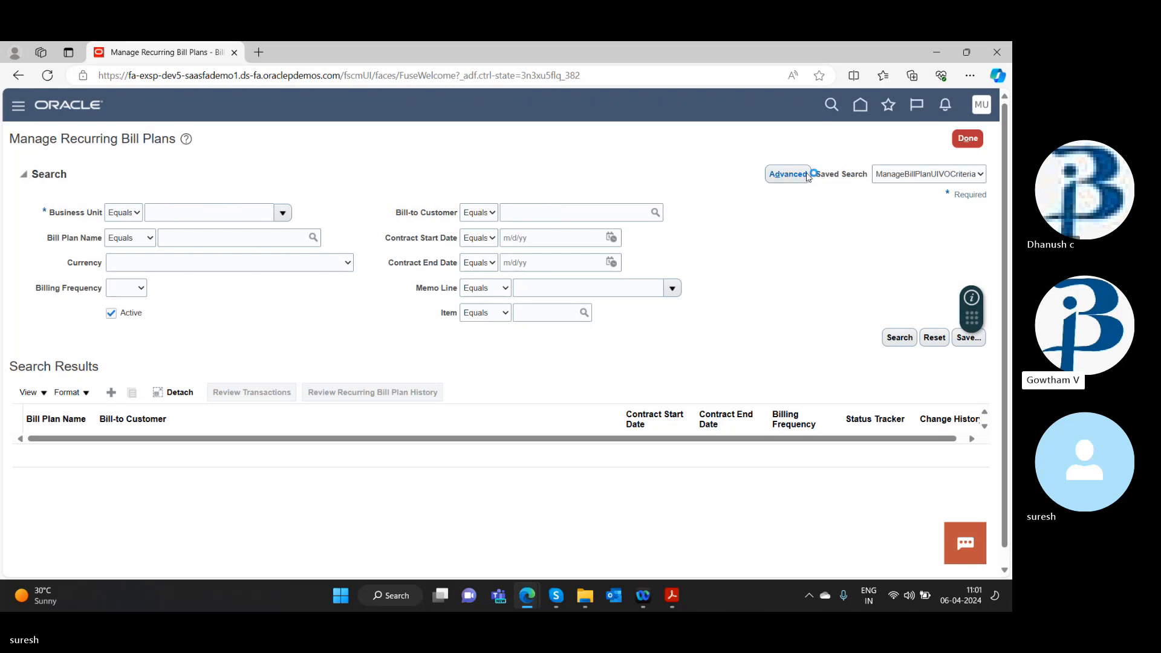
{"action": "left_click", "coordinate": [788, 174]}
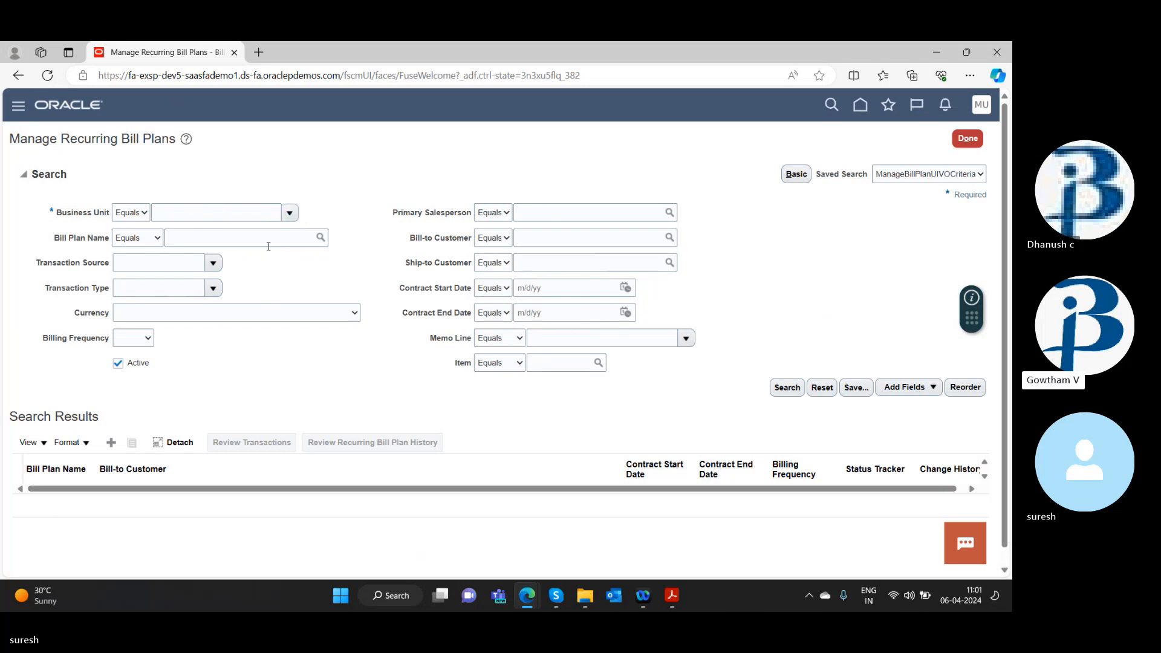
{"action": "left_click", "coordinate": [161, 263]}
{"action": "key", "text": "ctrl+v"}
{"action": "key", "text": "Tab"}
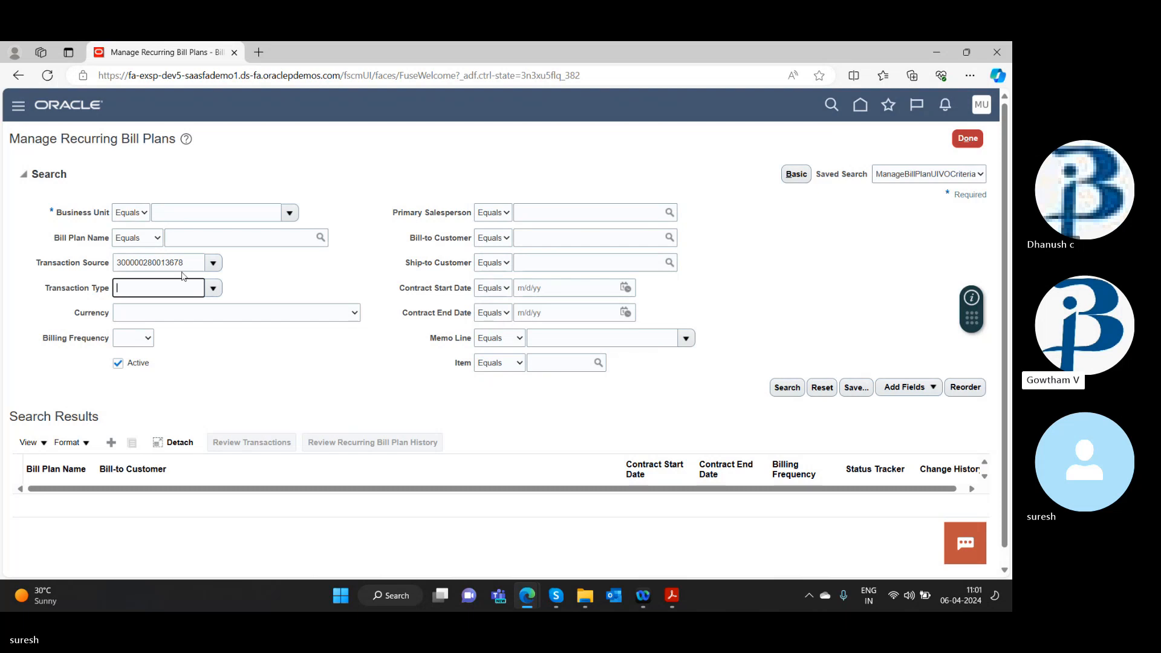
{"action": "left_click", "coordinate": [213, 263]}
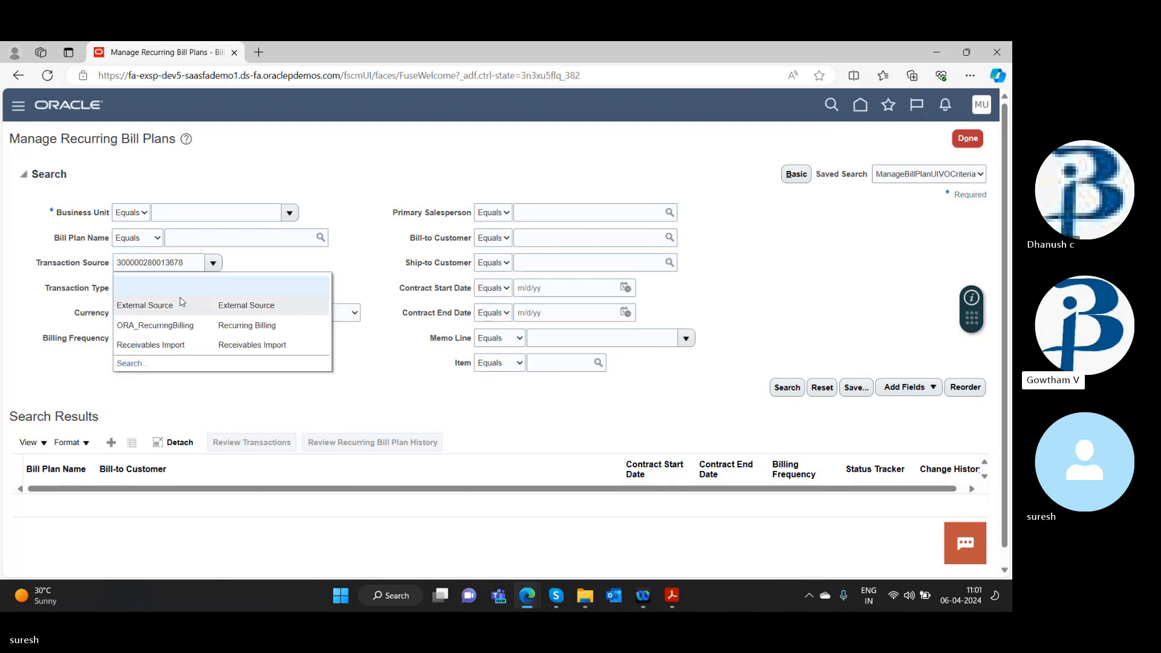
{"action": "left_click", "coordinate": [179, 326]}
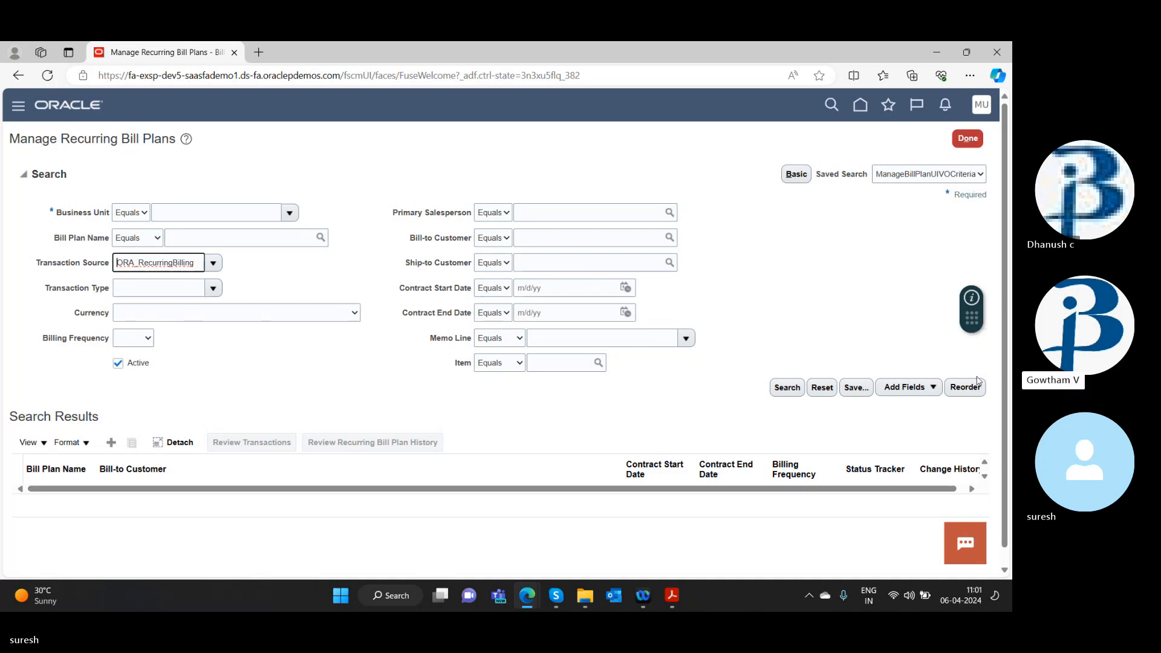
Step: Set the business unit criterion to Belgium Business Unit and search for matching recurring bill plans
{"action": "left_click", "coordinate": [787, 387]}
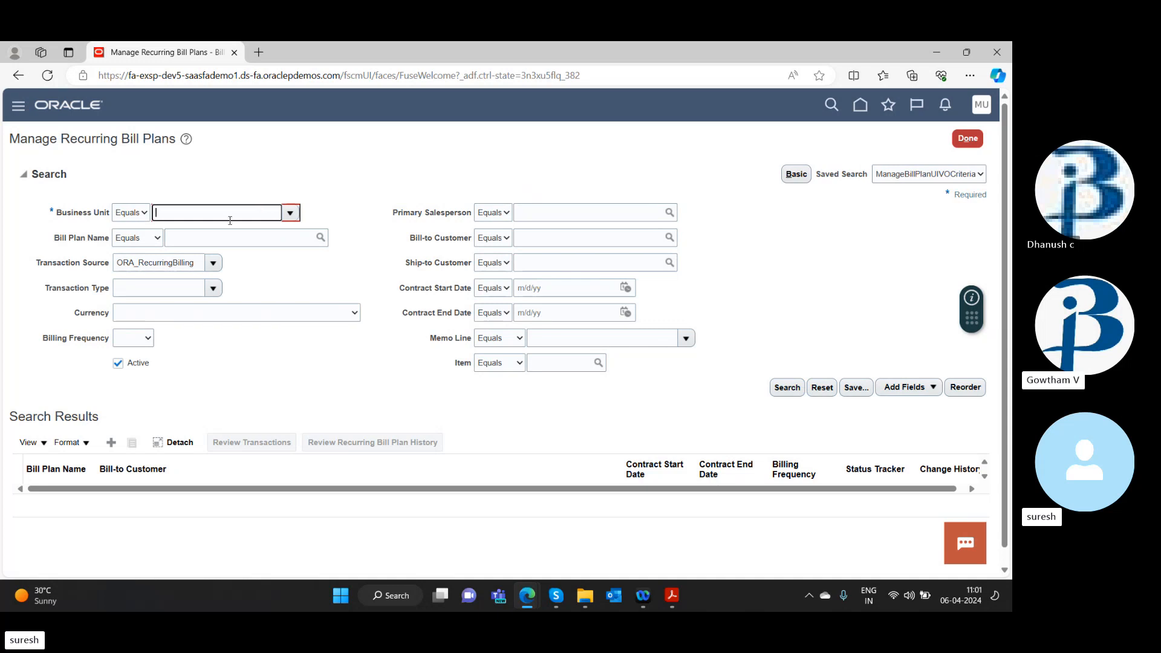
{"action": "type", "text": "bel"}
{"action": "key", "text": "Tab"}
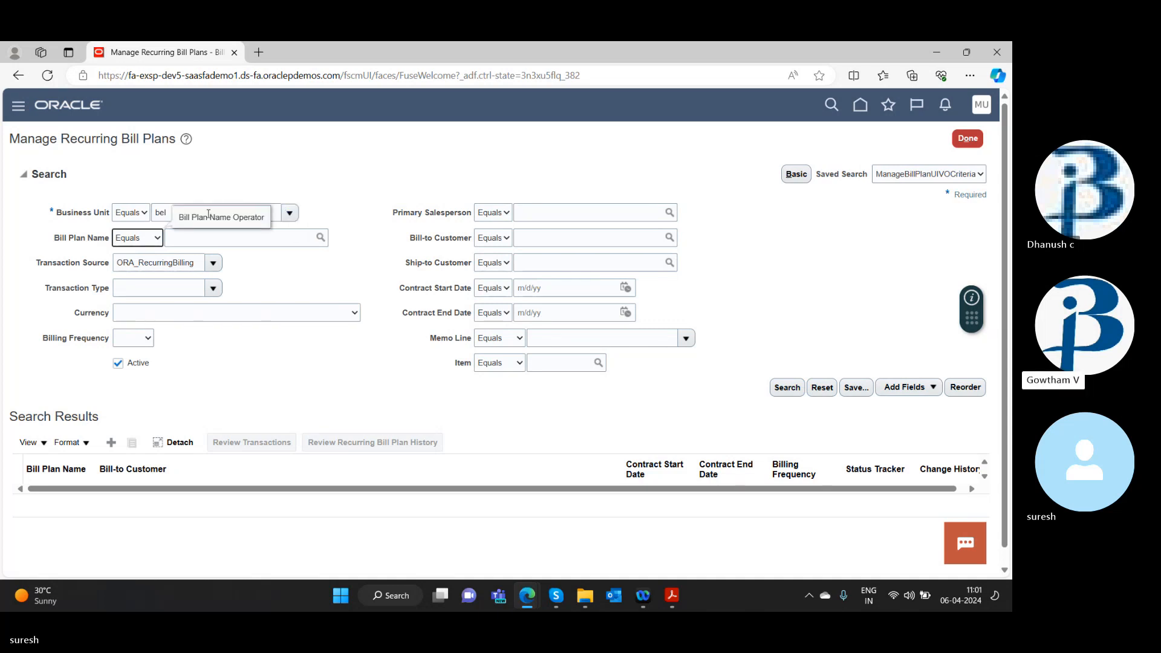
{"action": "left_click", "coordinate": [162, 214]}
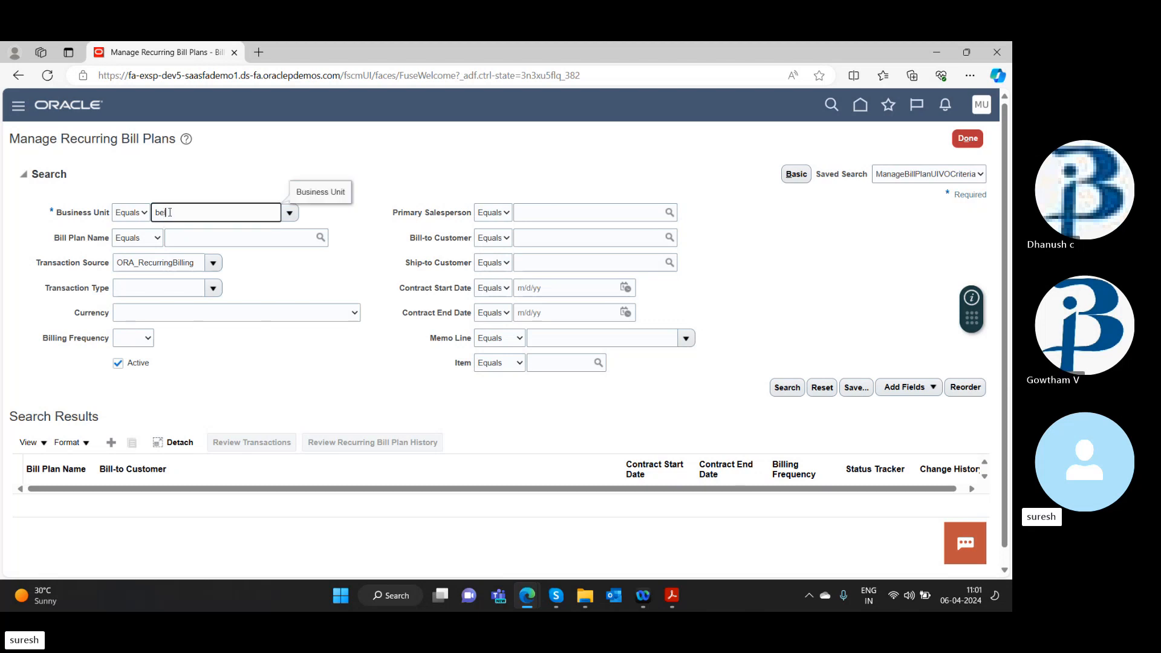
{"action": "key", "text": "ctrl+a"}
{"action": "type", "text": "A"}
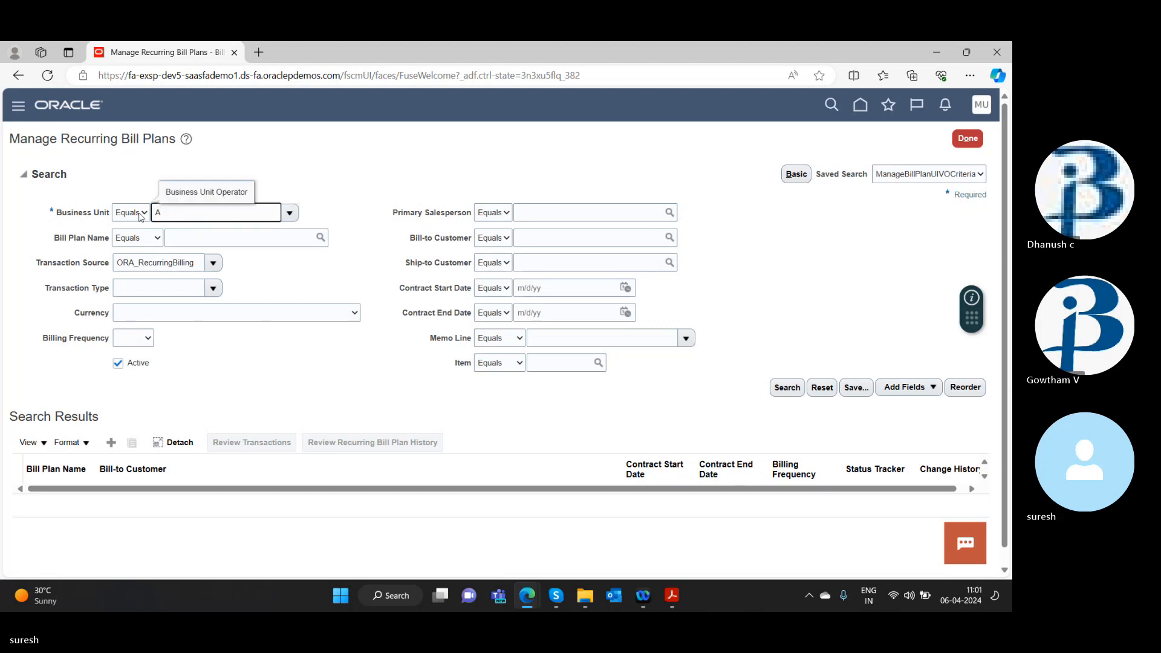
{"action": "type", "text": "us"}
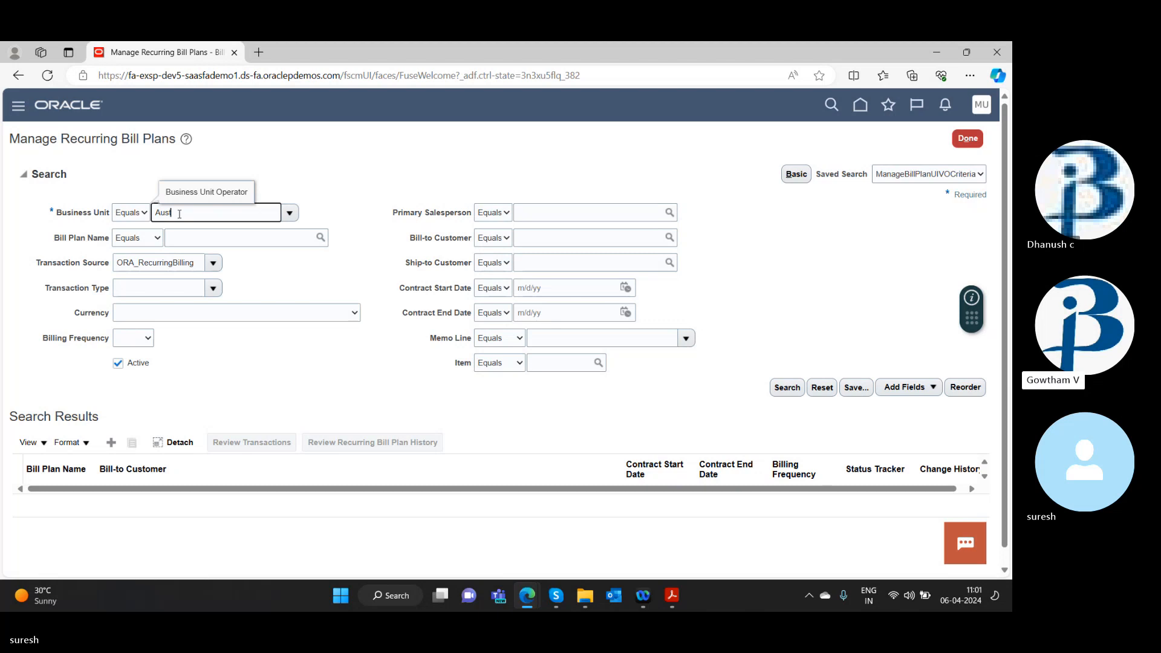
{"action": "type", "text": "t"}
{"action": "left_click", "coordinate": [289, 214]}
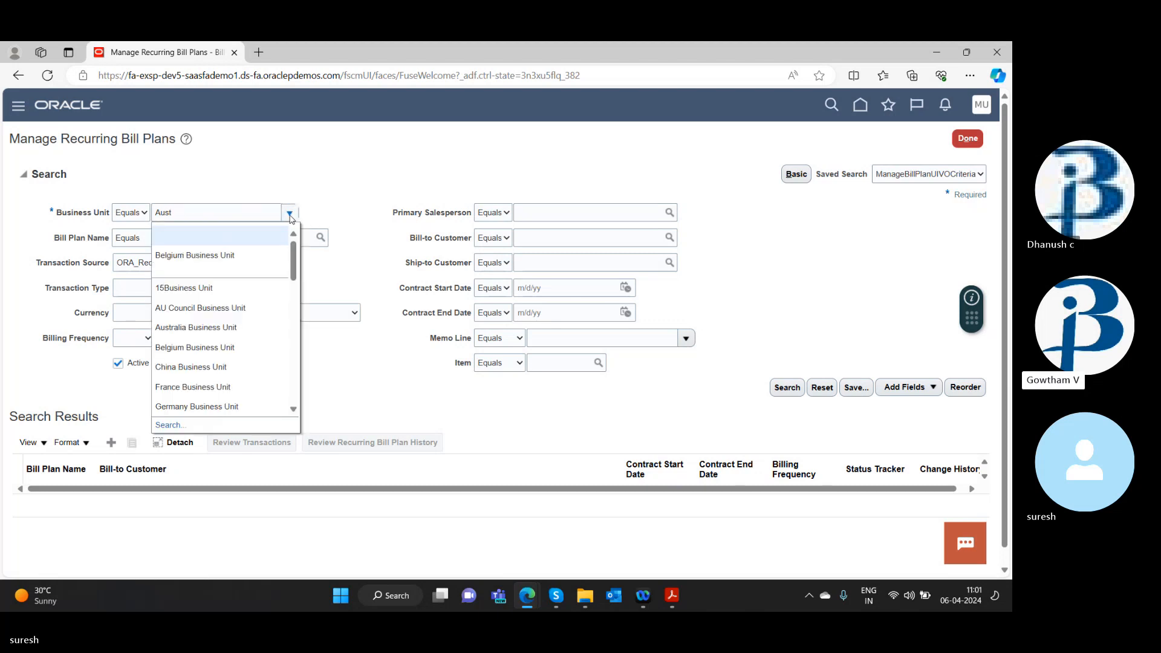
{"action": "left_click", "coordinate": [223, 257]}
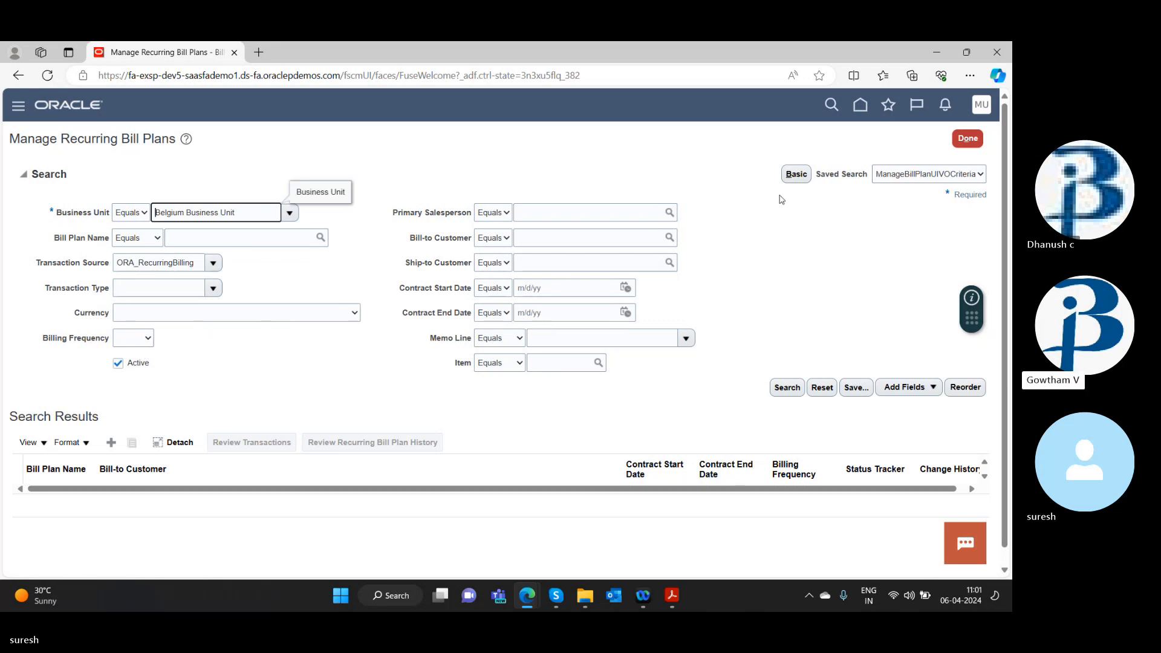
{"action": "left_click", "coordinate": [788, 387]}
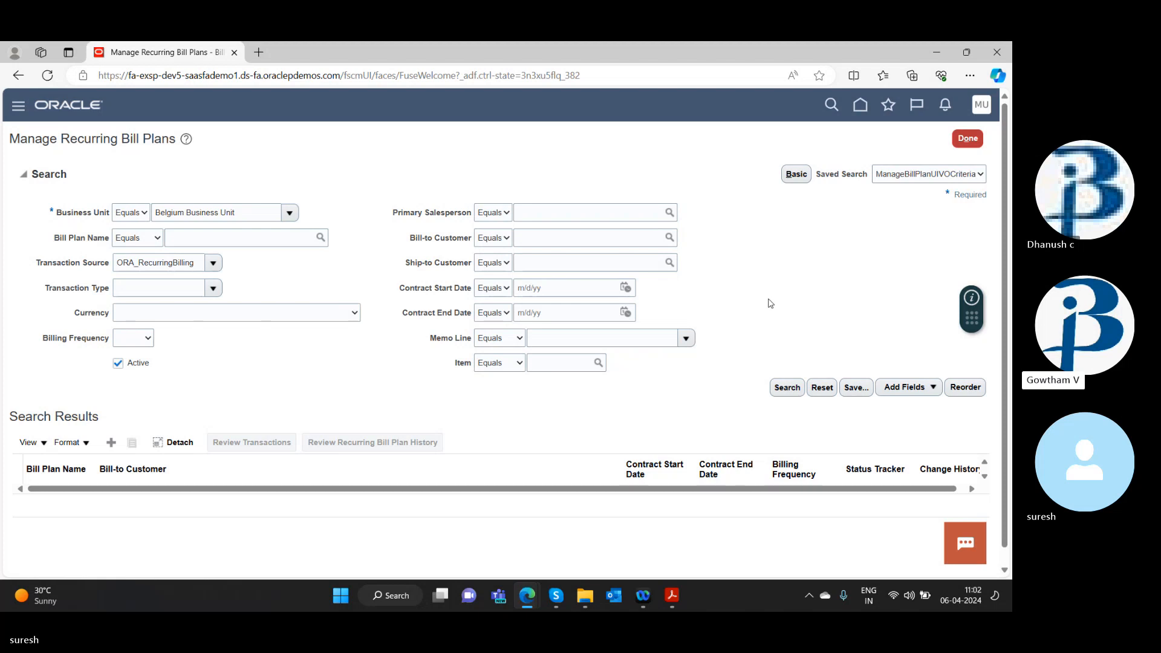
Step: Go to the Billing work area from the home page and sort the incomplete transactions by date in descending order
{"action": "left_click", "coordinate": [860, 106]}
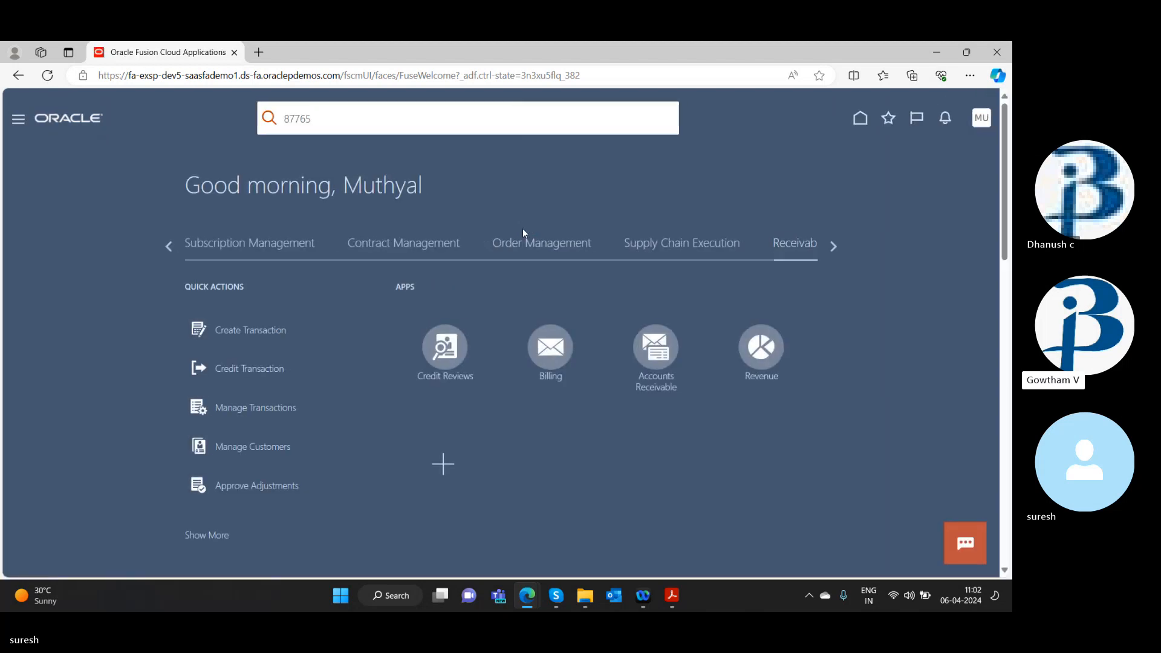
{"action": "left_click", "coordinate": [553, 355]}
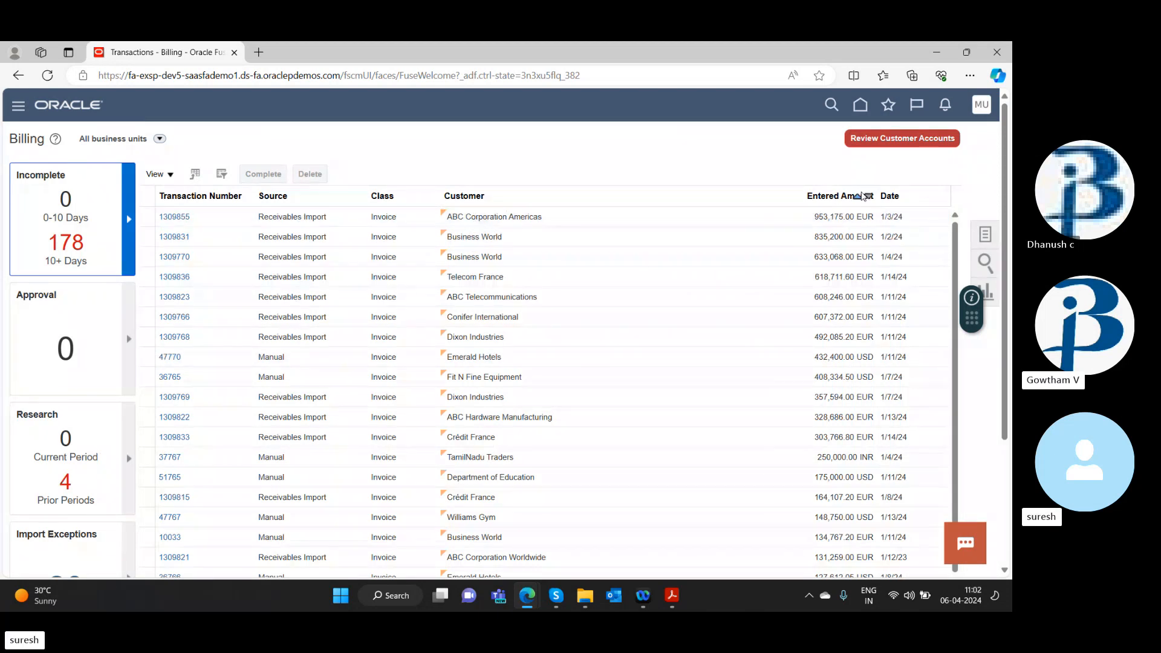
{"action": "left_click", "coordinate": [888, 196]}
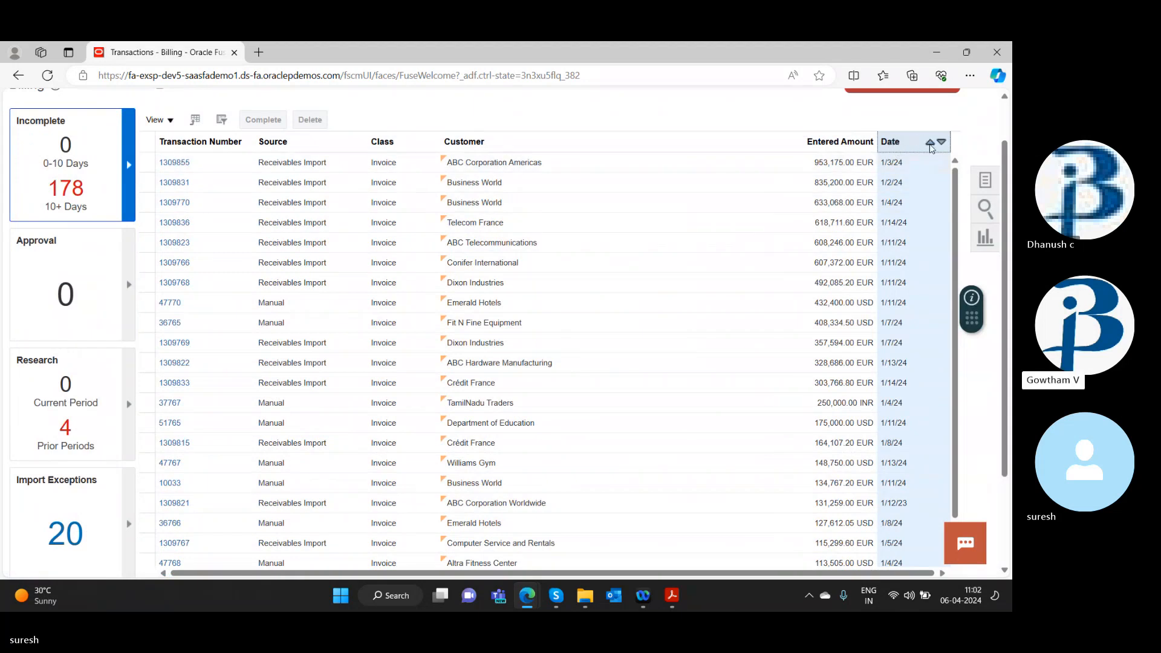
{"action": "left_click", "coordinate": [930, 144]}
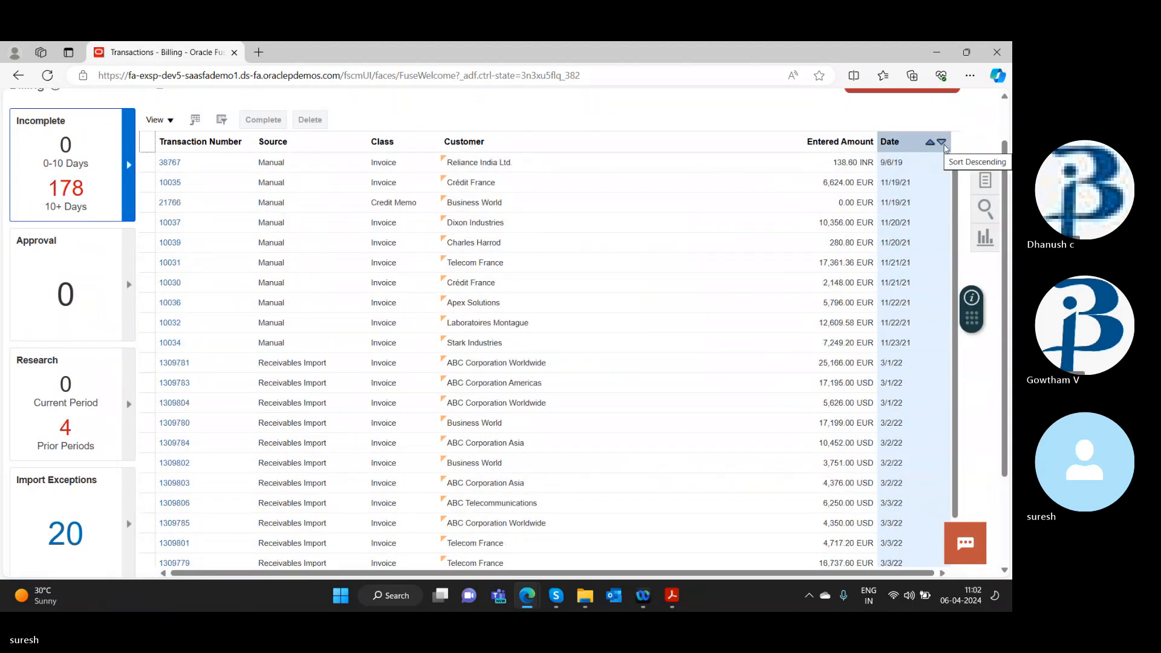
{"action": "left_click", "coordinate": [942, 144]}
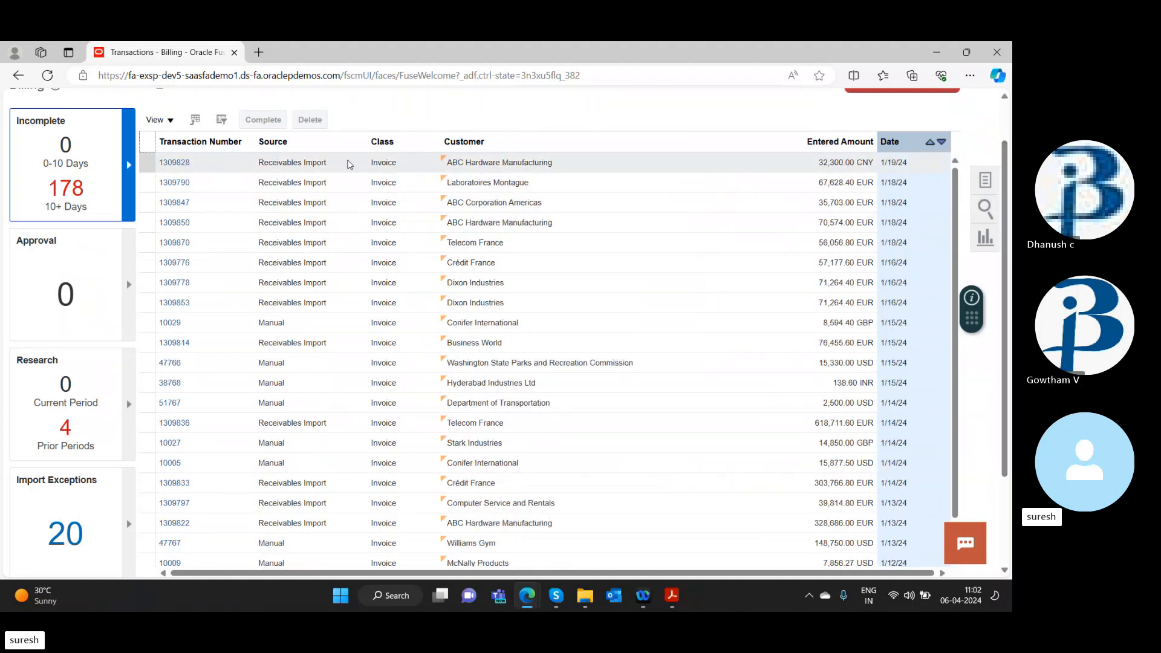
Step: Open the import exceptions and locate the ORA_RecurringBilling transaction source among them
{"action": "scroll", "coordinate": [647, 238], "scroll_direction": "up", "scroll_amount": 1}
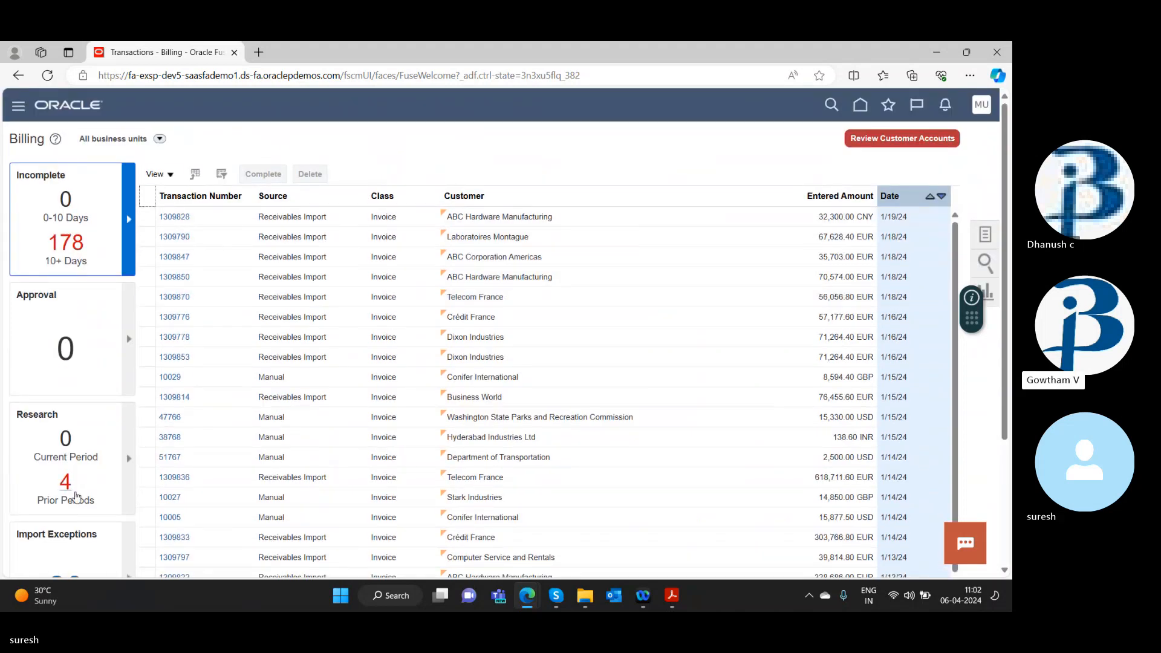
{"action": "scroll", "coordinate": [73, 472], "scroll_direction": "down", "scroll_amount": 3}
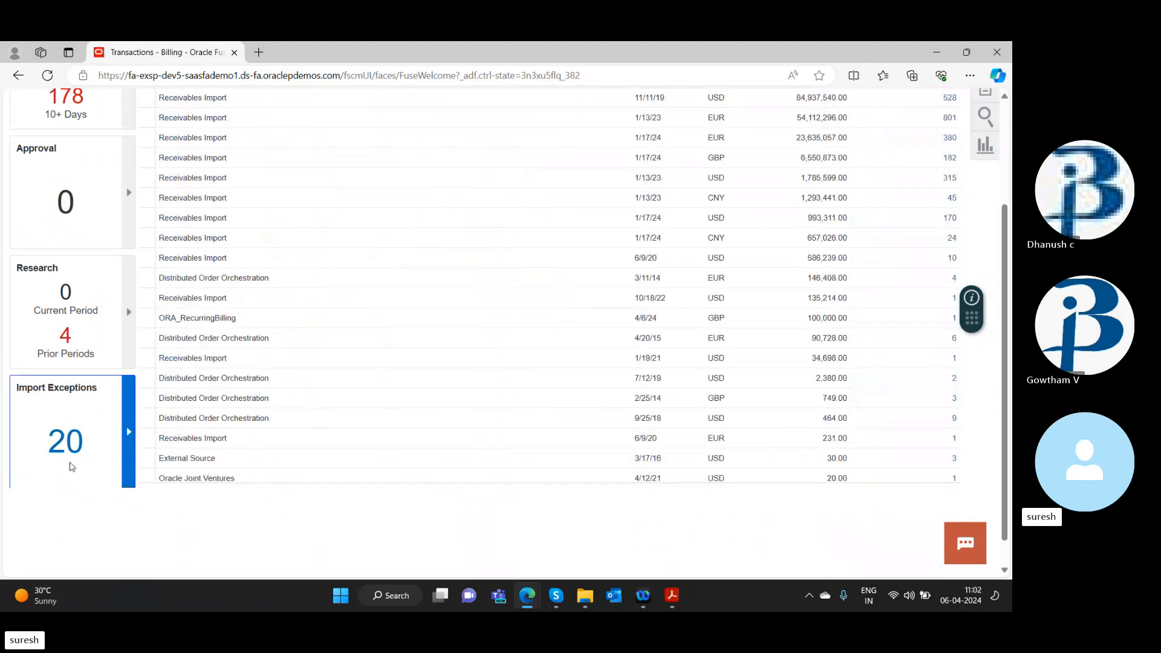
{"action": "scroll", "coordinate": [205, 375], "scroll_direction": "up", "scroll_amount": 3}
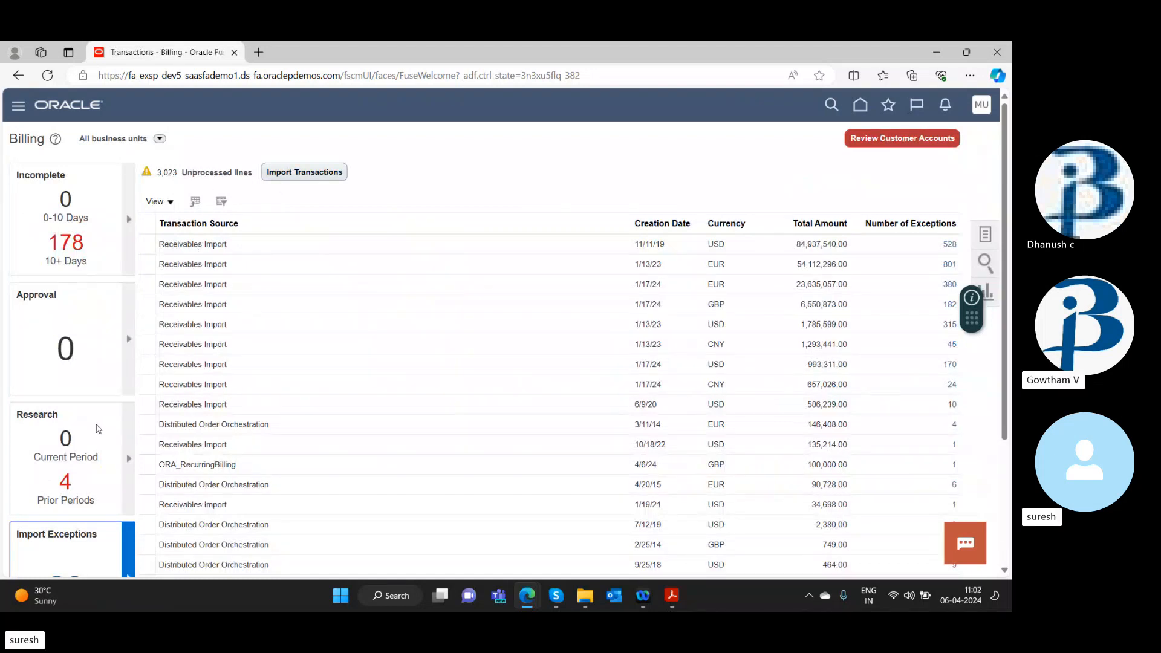
{"action": "scroll", "coordinate": [61, 424], "scroll_direction": "down", "scroll_amount": 3}
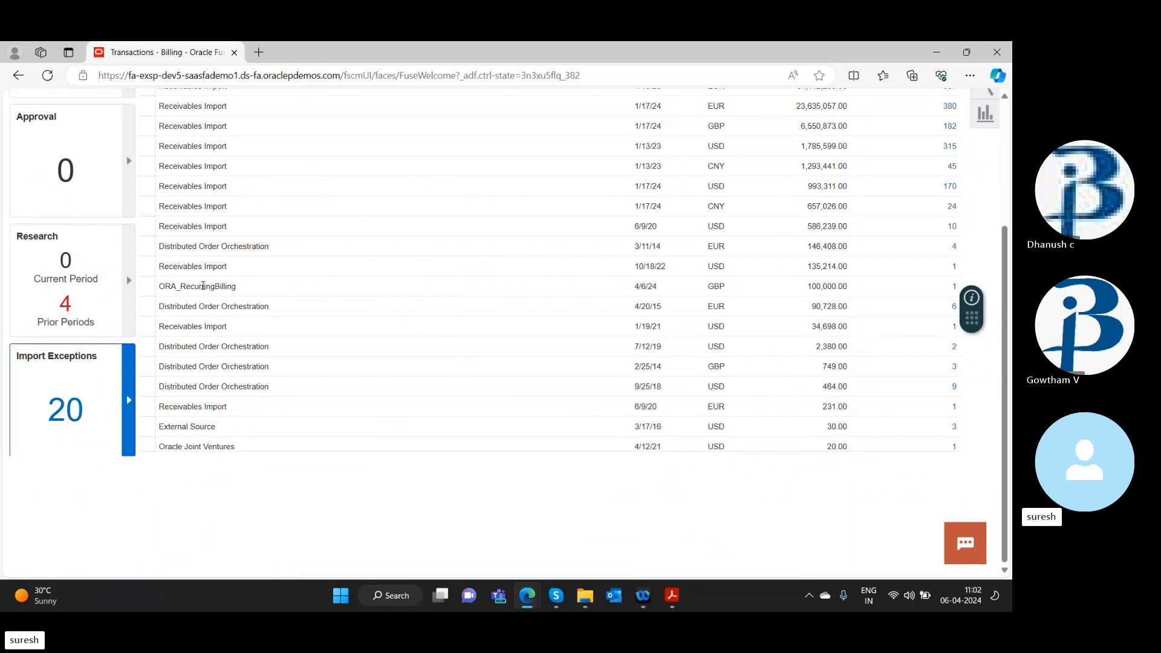
{"action": "double_click", "coordinate": [204, 287]}
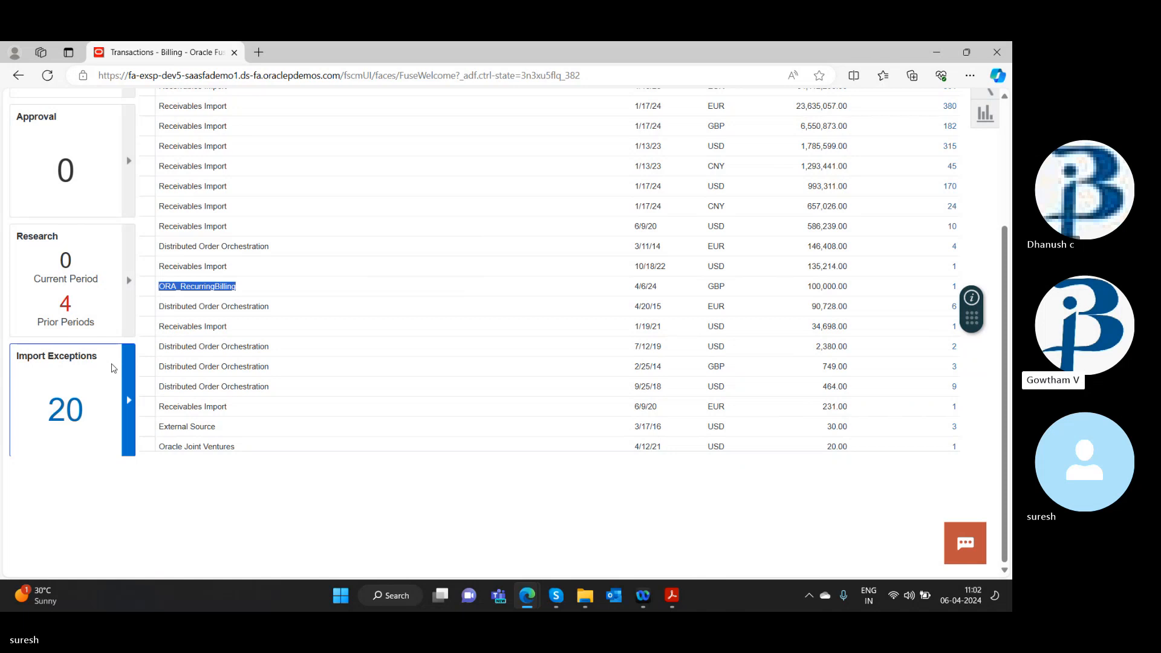
Step: Start a transaction import and set the AutoInvoice business unit to Australia Business Unit
{"action": "scroll", "coordinate": [574, 313], "scroll_direction": "up", "scroll_amount": 3}
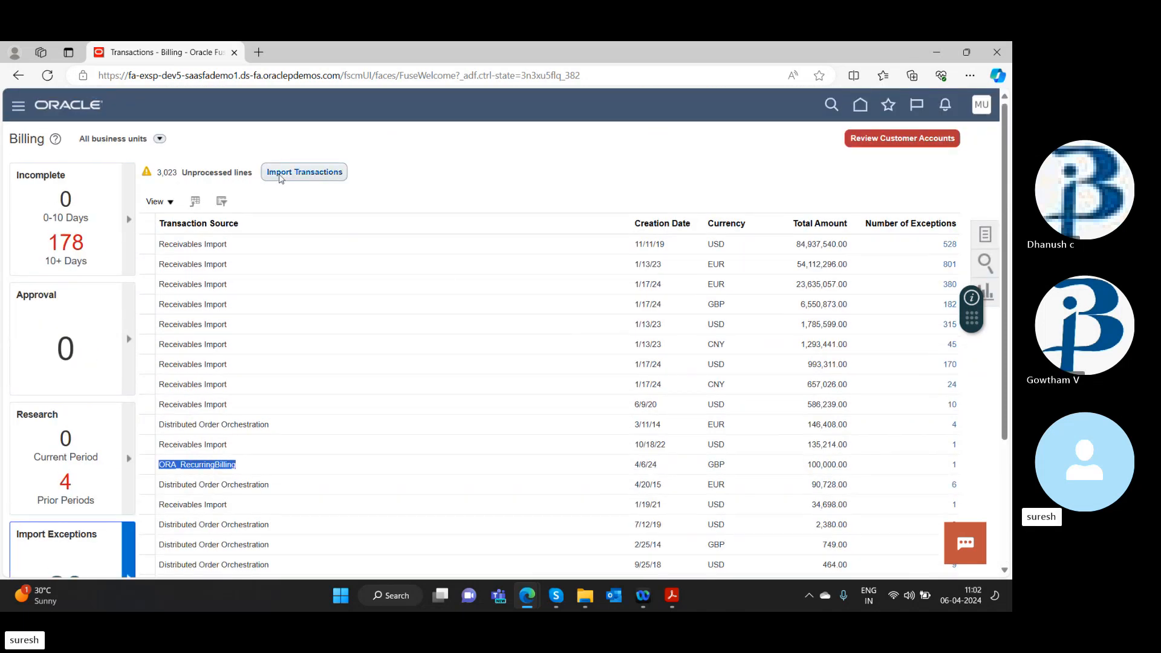
{"action": "left_click", "coordinate": [281, 174]}
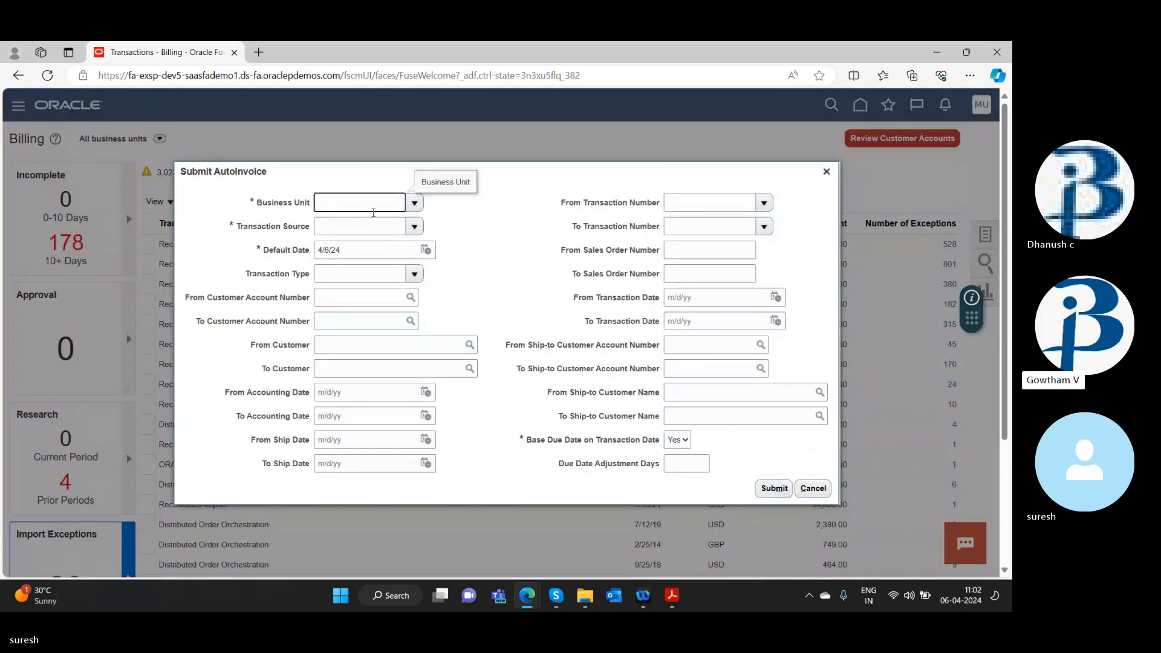
{"action": "left_click", "coordinate": [415, 204]}
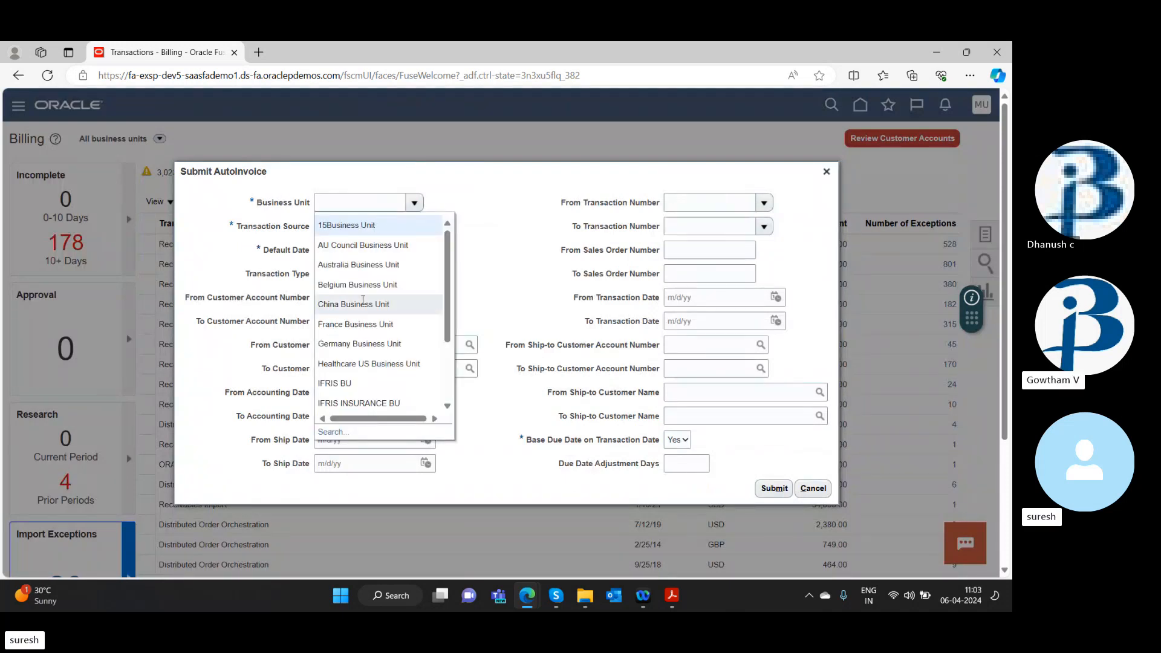
{"action": "left_click", "coordinate": [365, 268]}
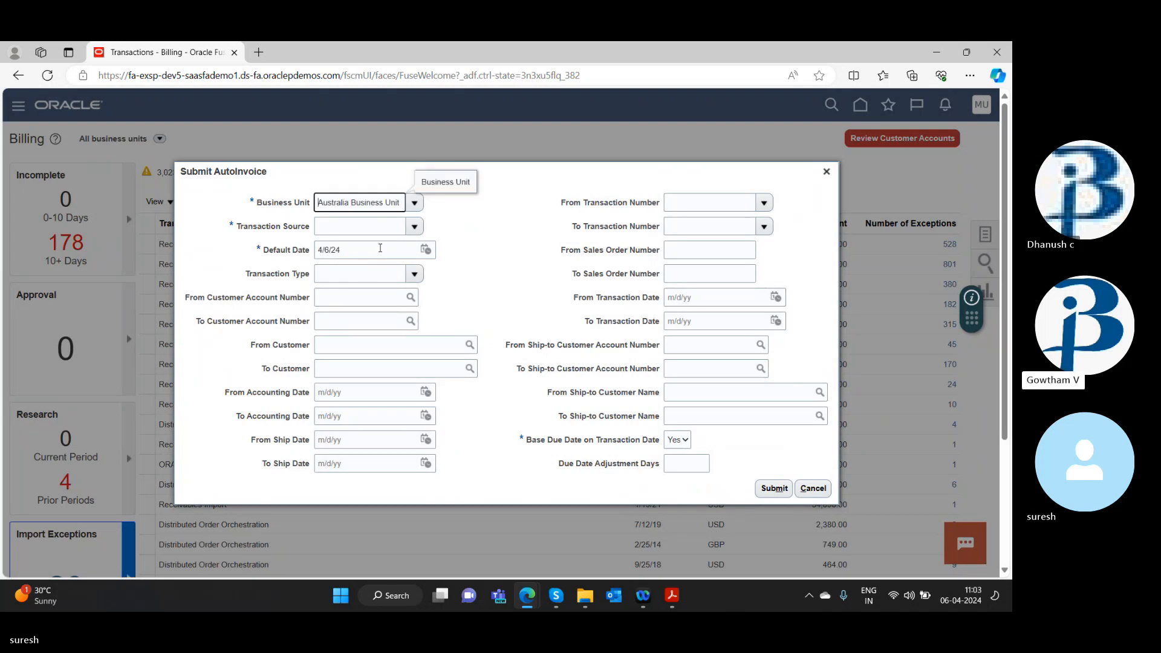
{"action": "left_click", "coordinate": [400, 231]}
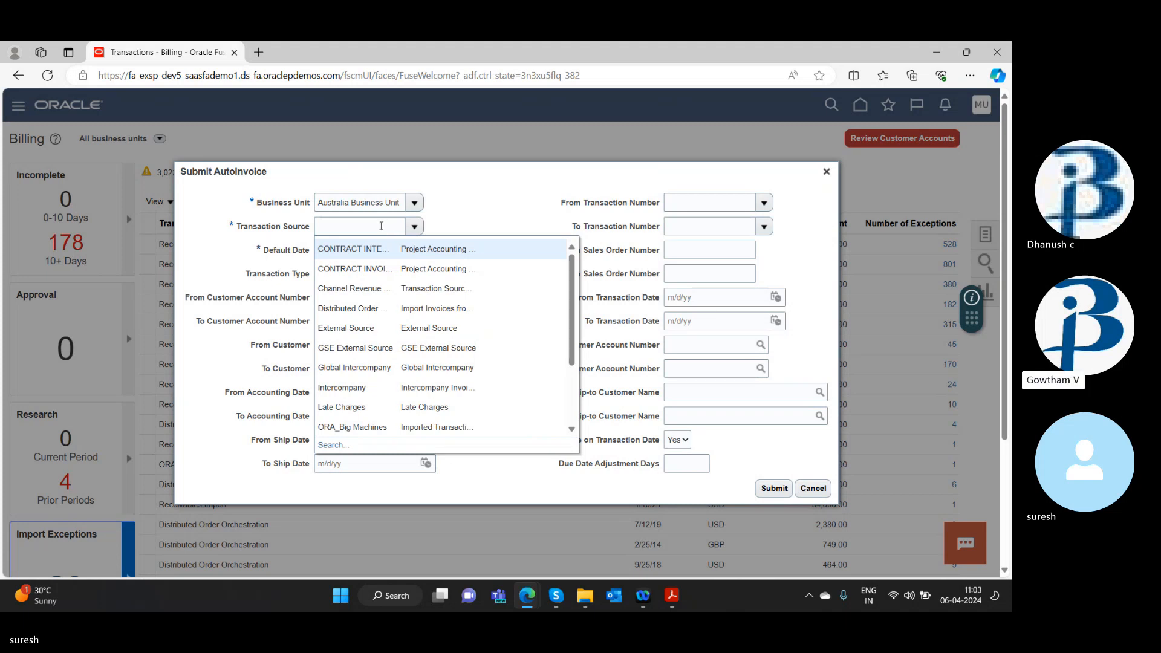
{"action": "key", "text": "ctrl+v"}
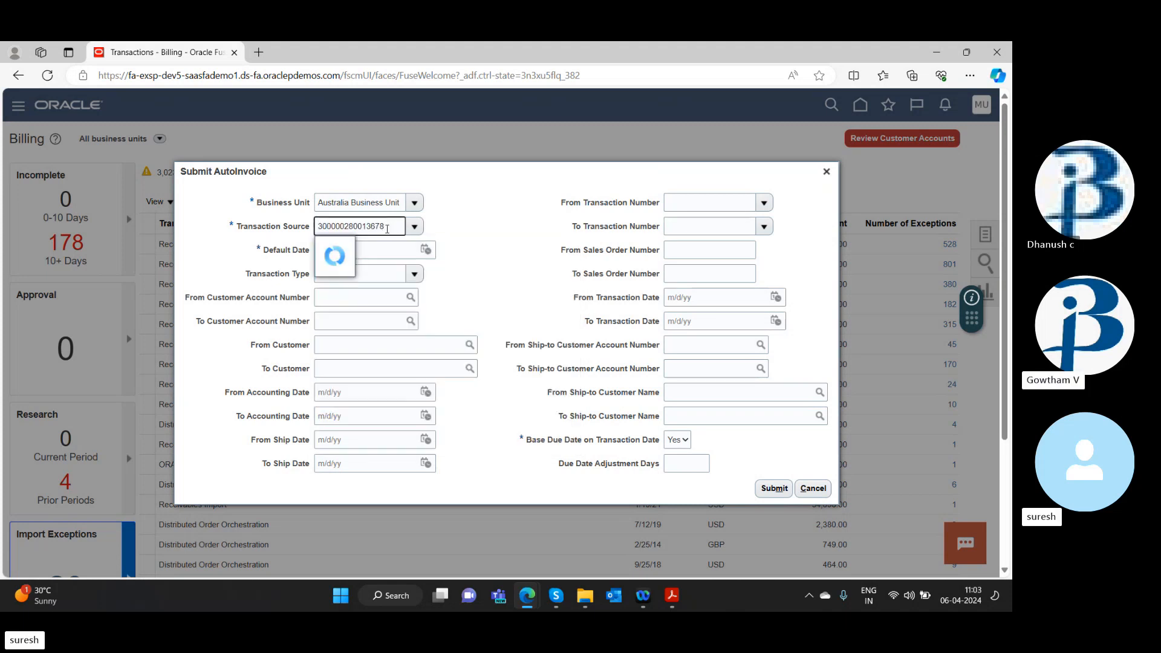
{"action": "left_click_drag", "start_coordinate": [390, 227], "coordinate": [315, 226]}
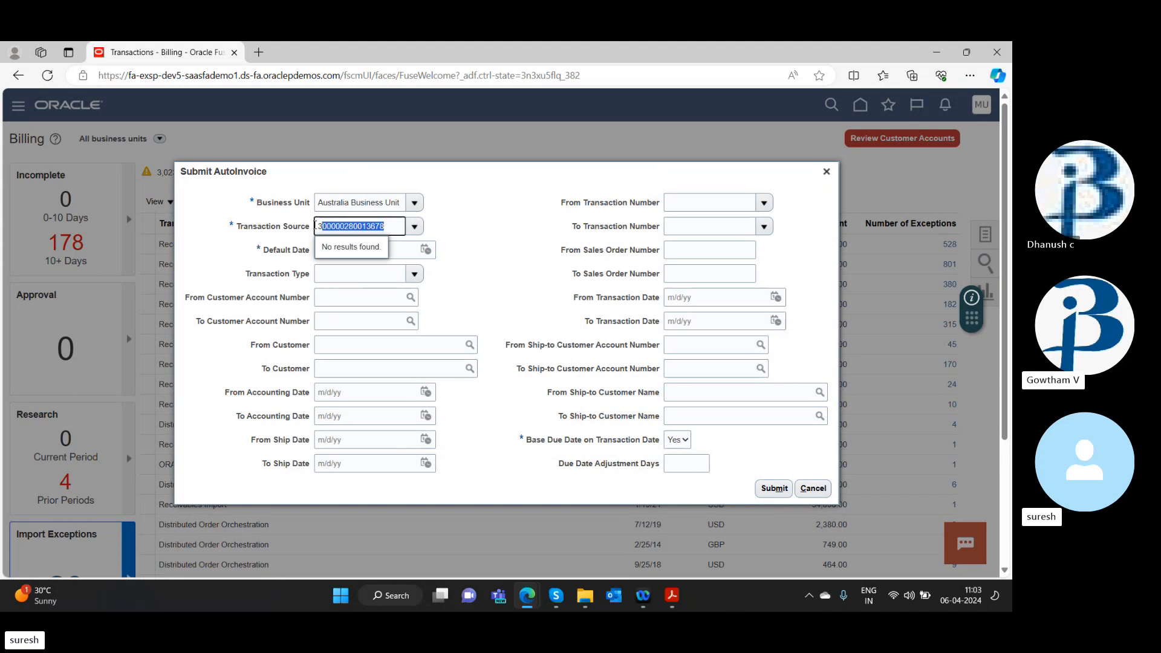
{"action": "type", "text": "r"}
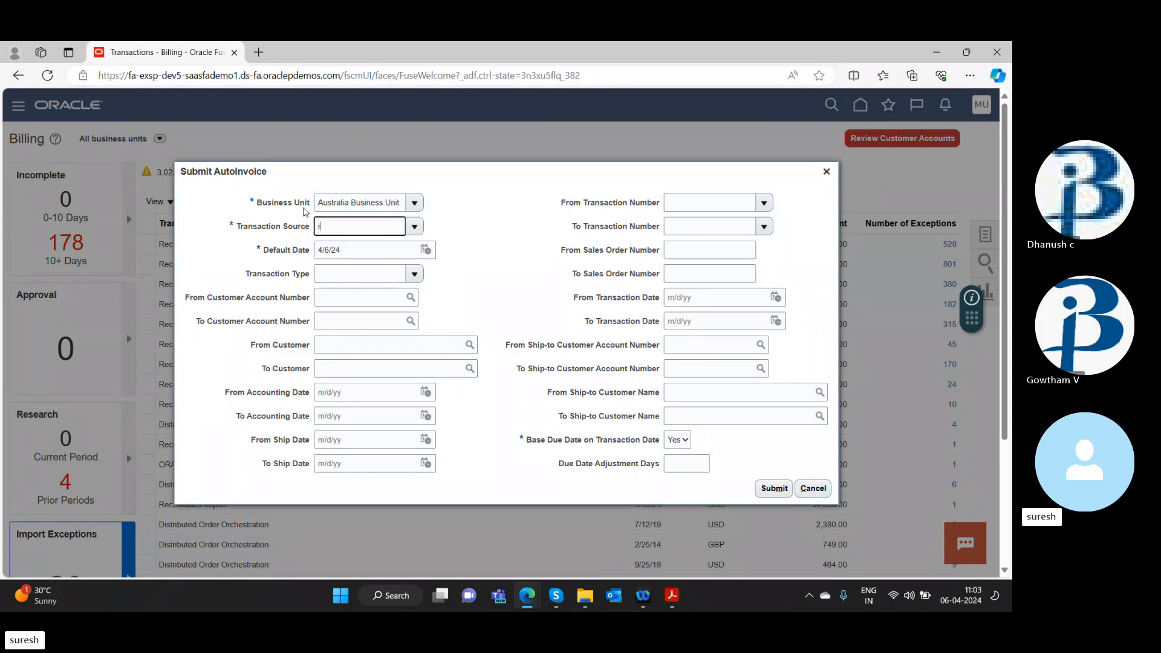
{"action": "type", "text": "ecu"}
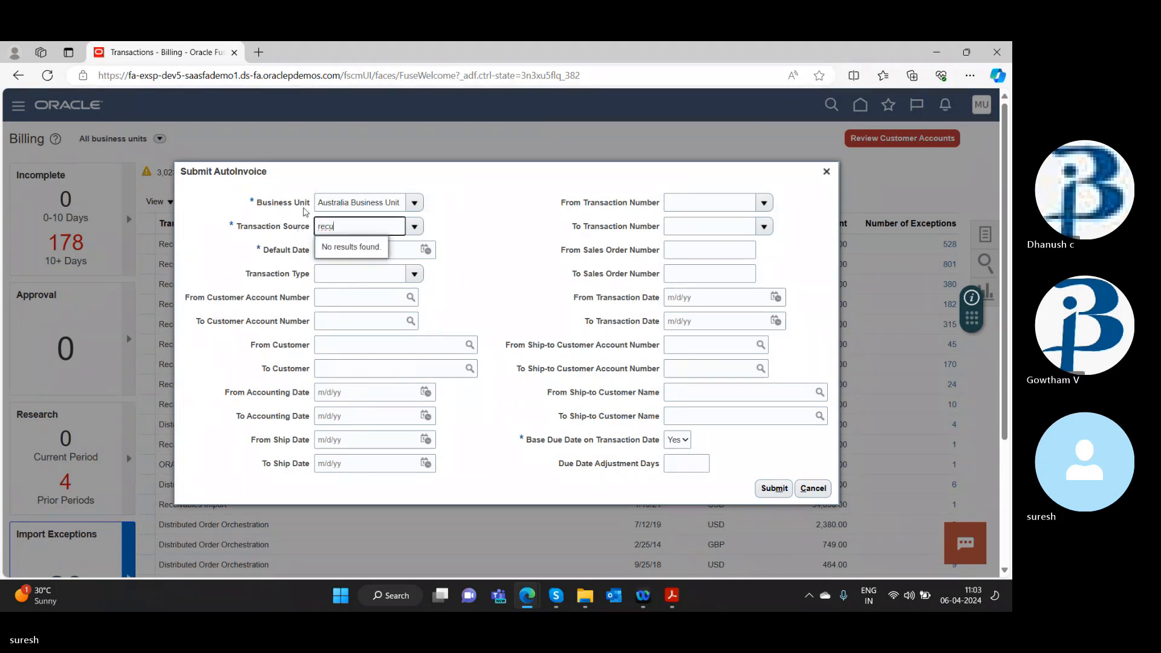
{"action": "key", "text": "BackSpace"}
{"action": "key", "text": "BackSpace"}
{"action": "key", "text": "BackSpace"}
{"action": "key", "text": "BackSpace"}
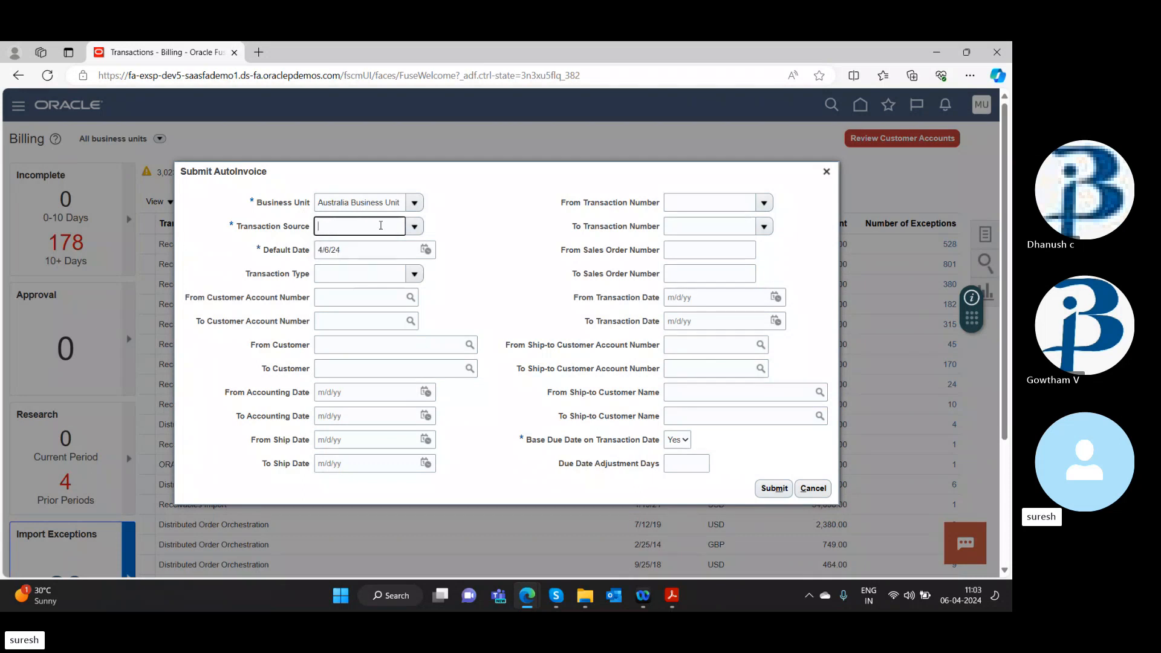
Step: Set the AutoInvoice transaction source to ORA_RecurringBilling, submit the import, and acknowledge the request
{"action": "left_click", "coordinate": [415, 226]}
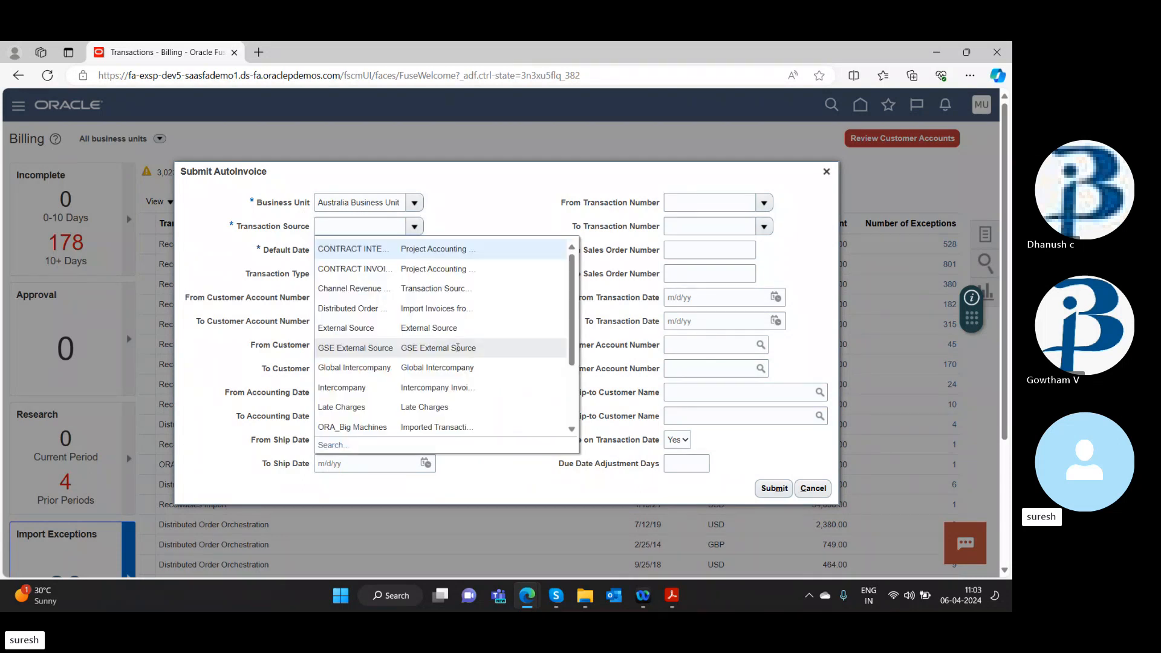
{"action": "scroll", "coordinate": [417, 339], "scroll_direction": "down", "scroll_amount": 5}
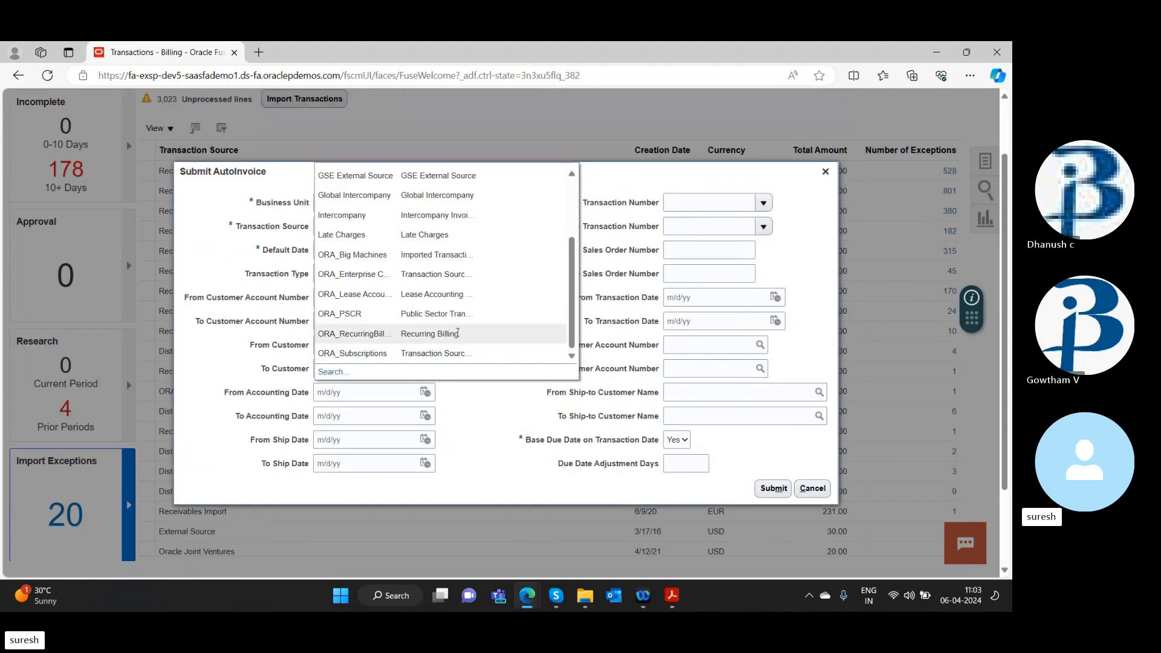
{"action": "left_click", "coordinate": [458, 333]}
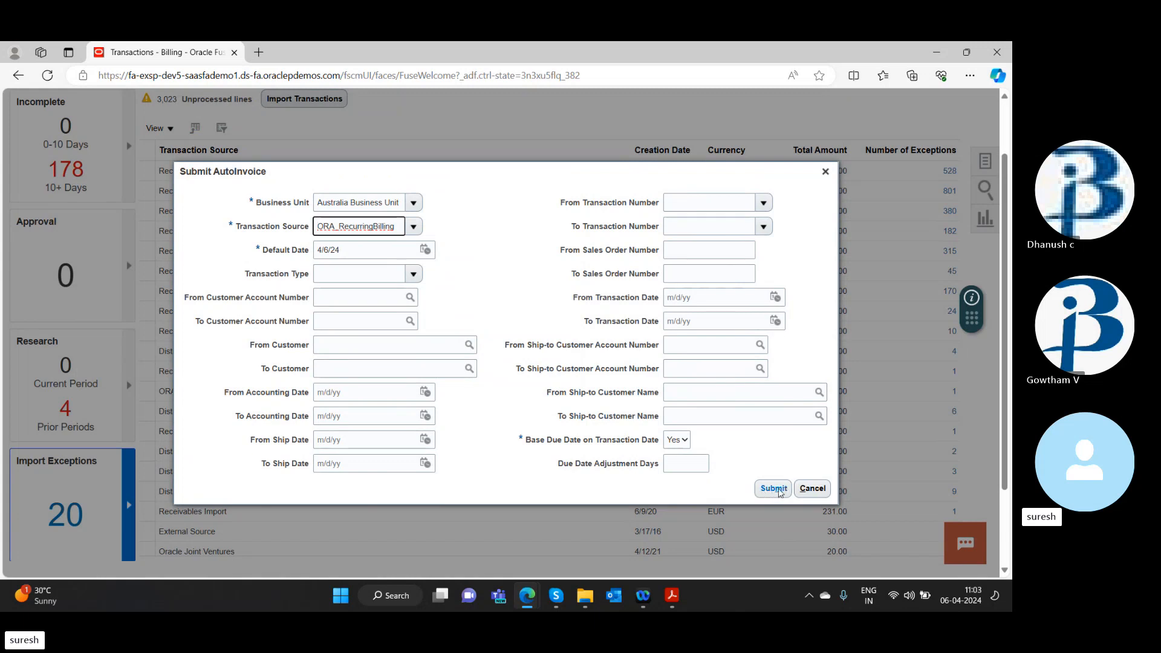
{"action": "left_click", "coordinate": [779, 491]}
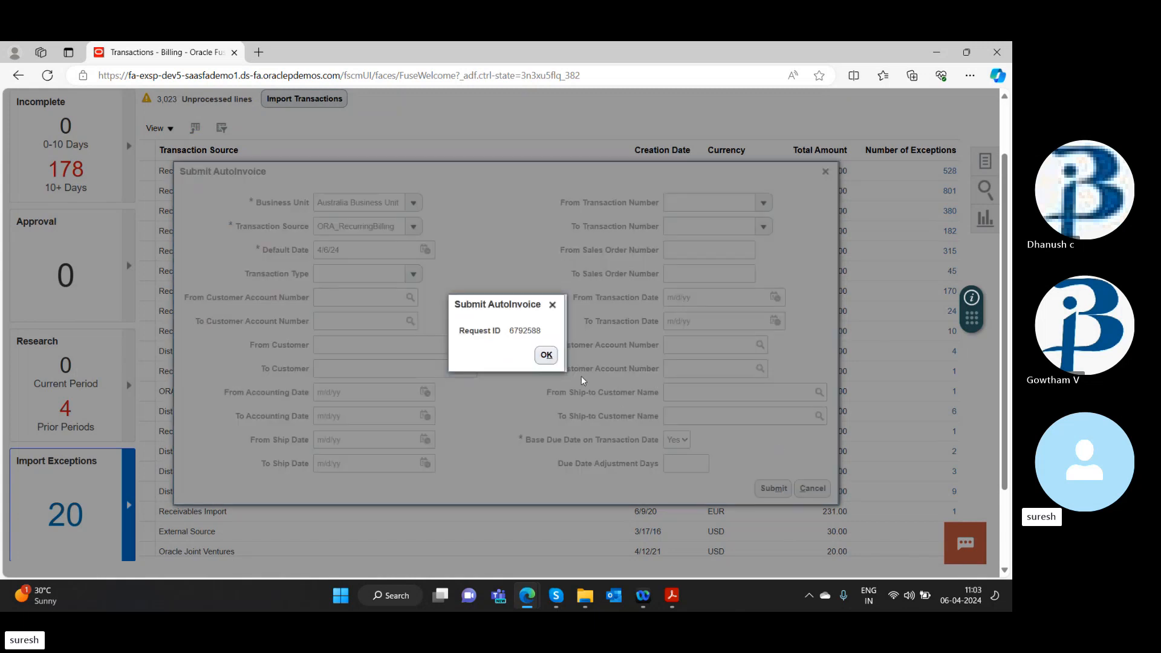
{"action": "left_click", "coordinate": [543, 355]}
{"action": "scroll", "coordinate": [396, 285], "scroll_direction": "up", "scroll_amount": 2}
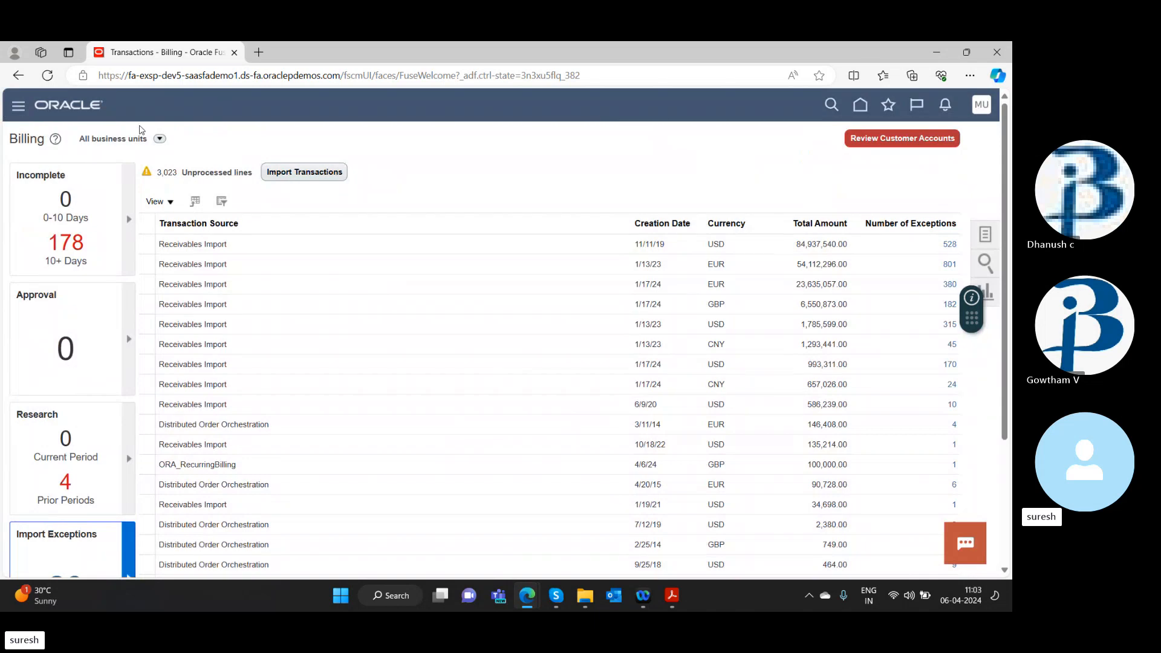
{"action": "left_click", "coordinate": [159, 139]}
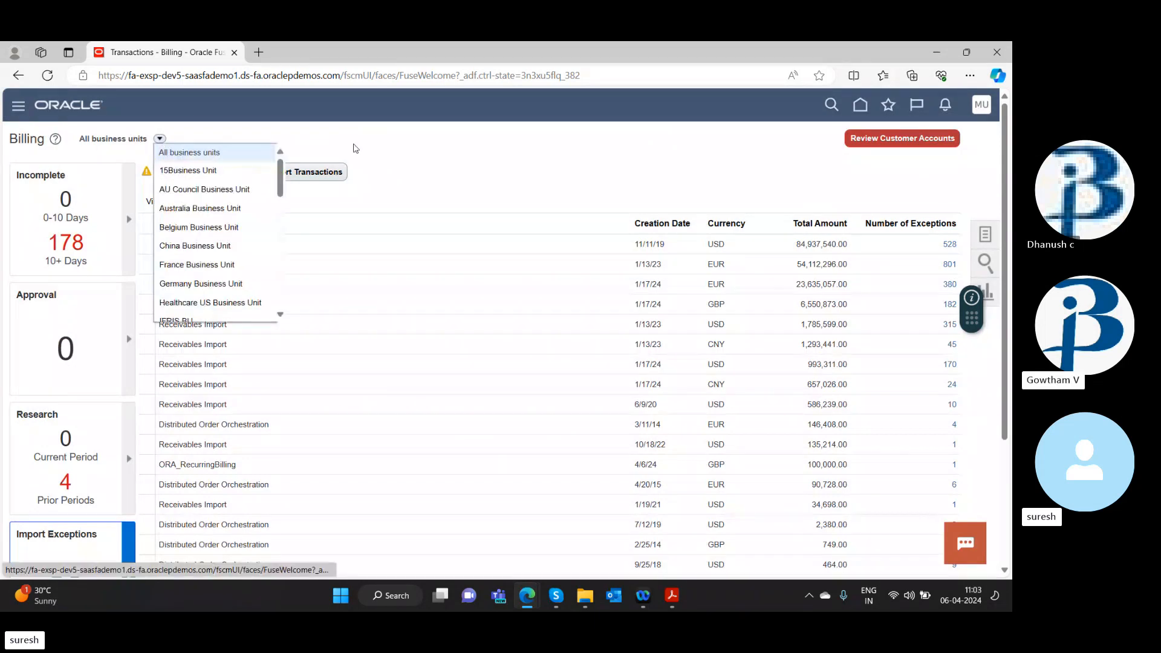
{"action": "left_click", "coordinate": [357, 148]}
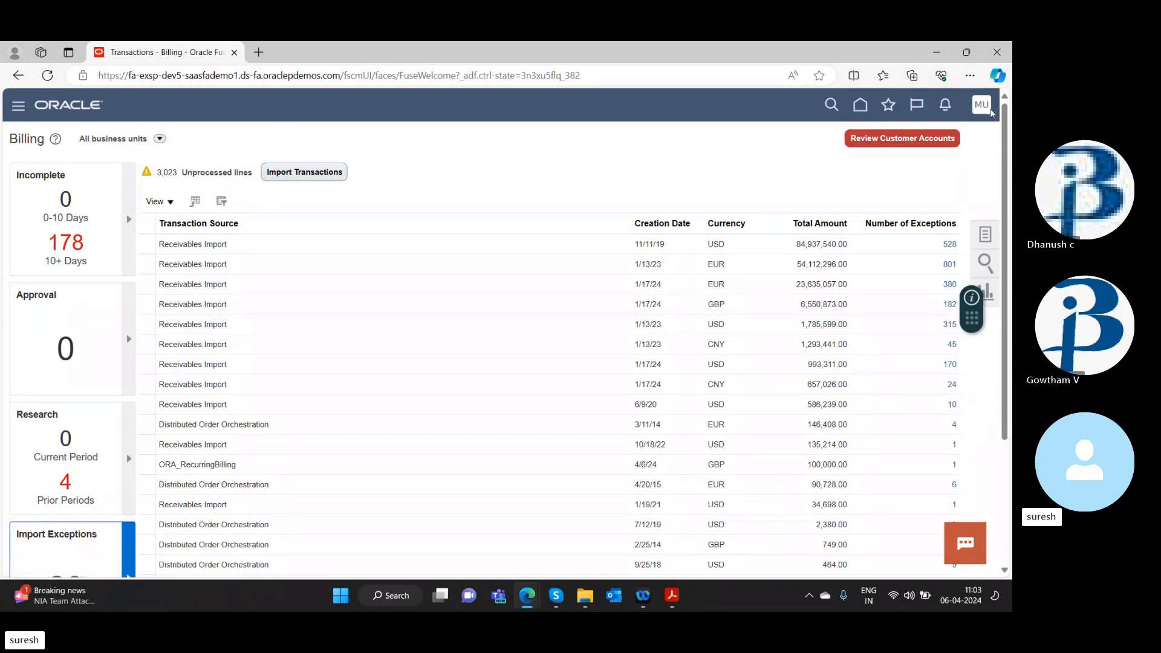
Step: Leave the Billing page, discarding any unsaved changes, and reopen the Billing work area from the home page
{"action": "left_click", "coordinate": [862, 111]}
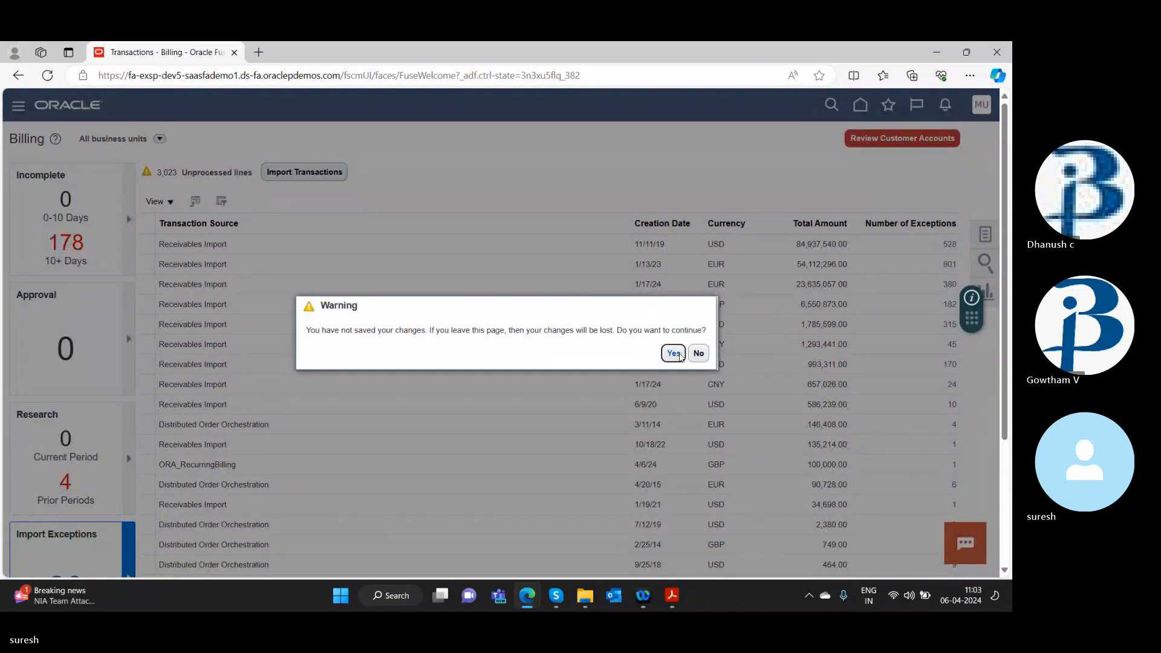
{"action": "left_click", "coordinate": [674, 353]}
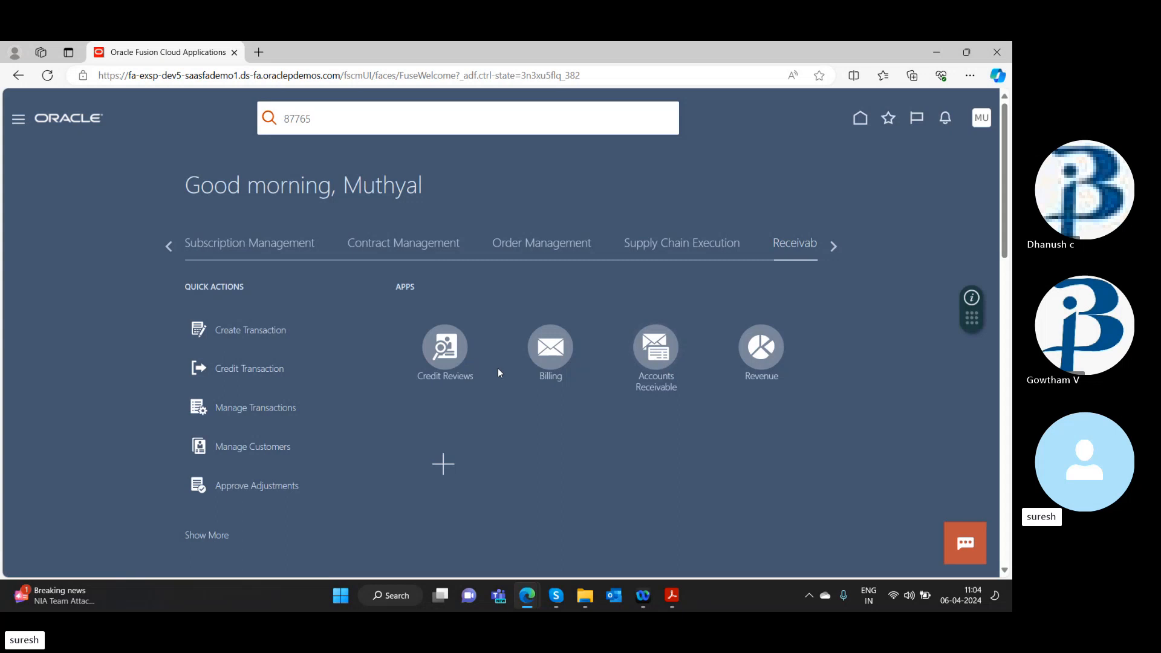
{"action": "left_click", "coordinate": [552, 357]}
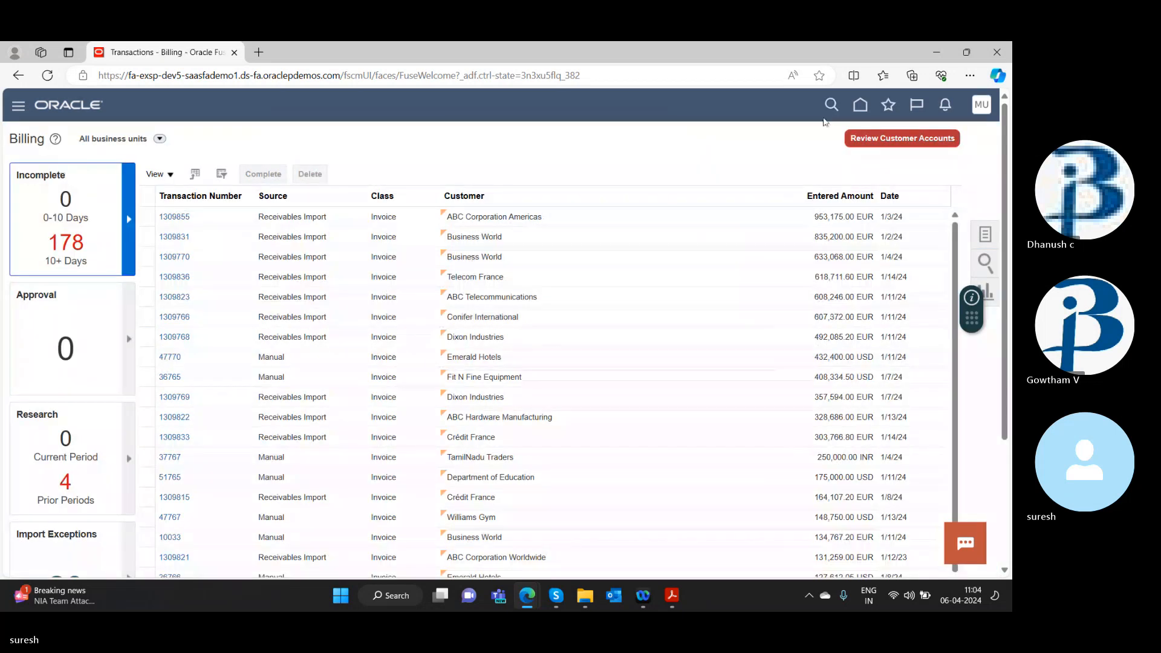
Step: Start a new transaction from the home page and search its transaction types for the name "deposit"
{"action": "left_click", "coordinate": [860, 104]}
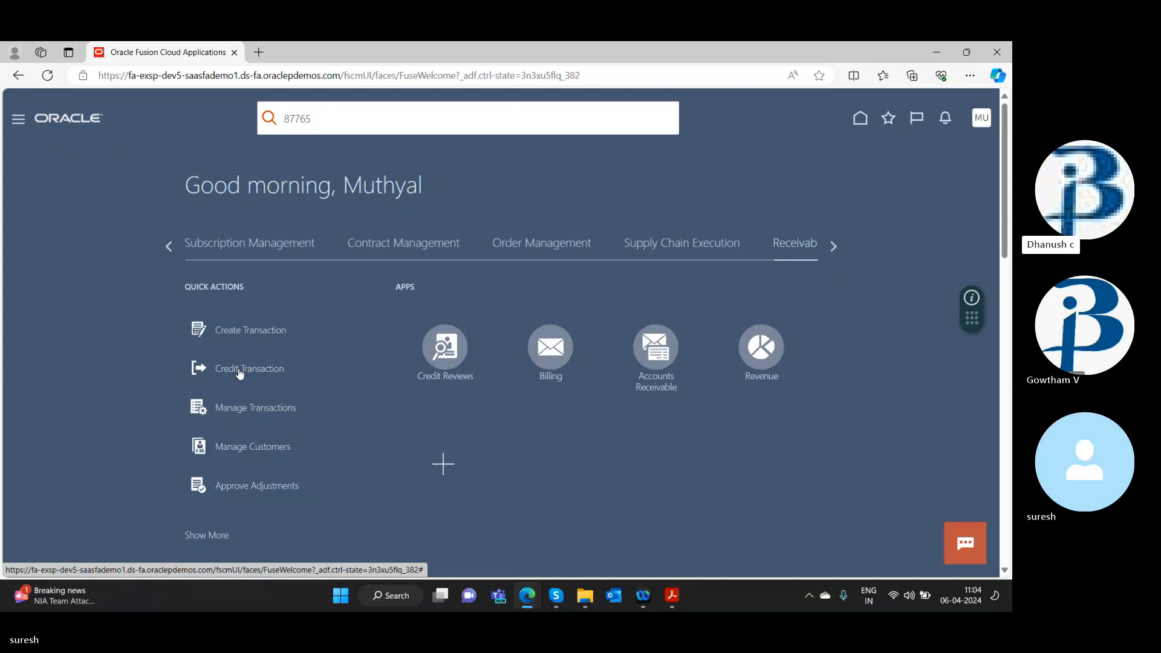
{"action": "left_click", "coordinate": [249, 334]}
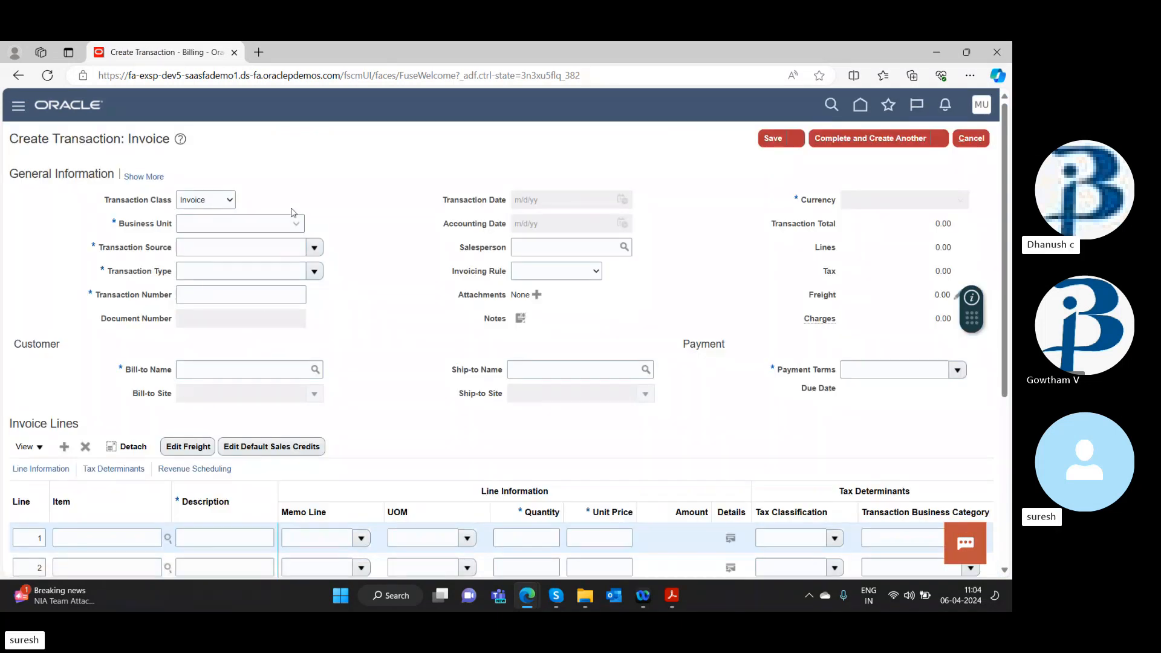
{"action": "left_click", "coordinate": [313, 271]}
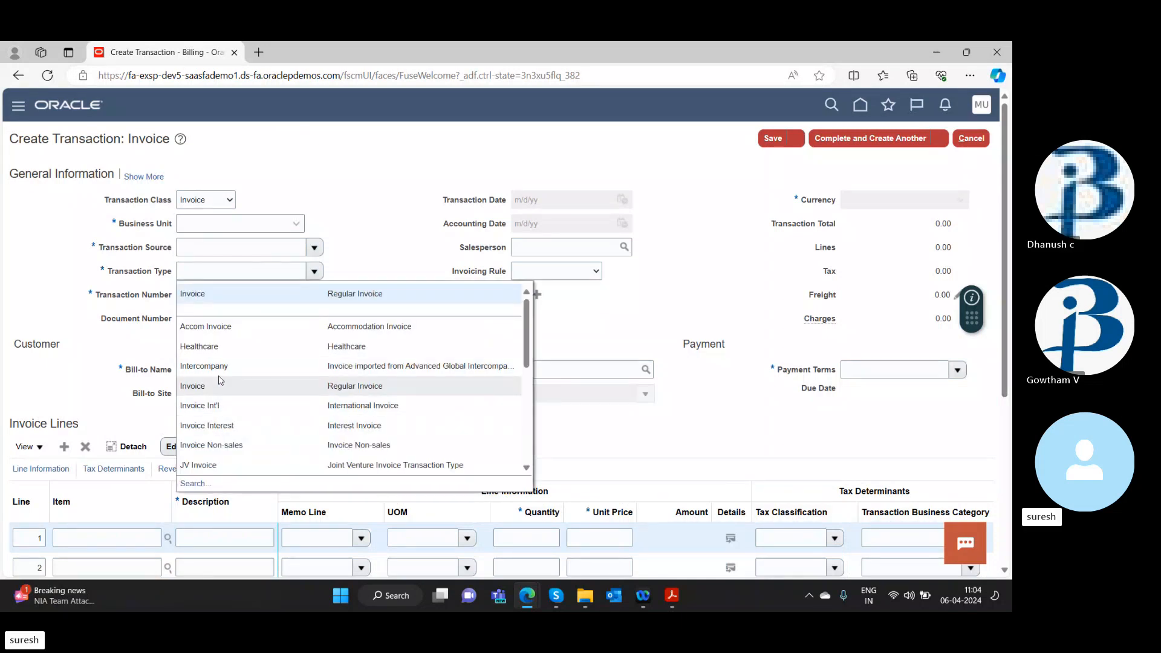
{"action": "scroll", "coordinate": [315, 408], "scroll_direction": "down", "scroll_amount": 5}
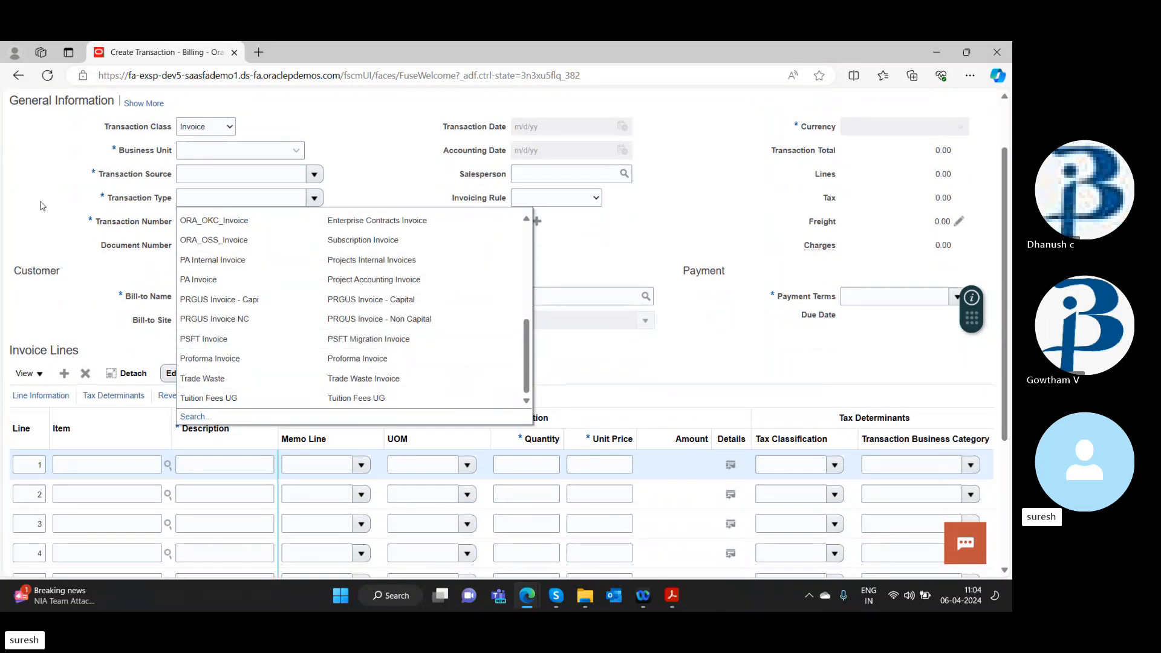
{"action": "left_click", "coordinate": [193, 417]}
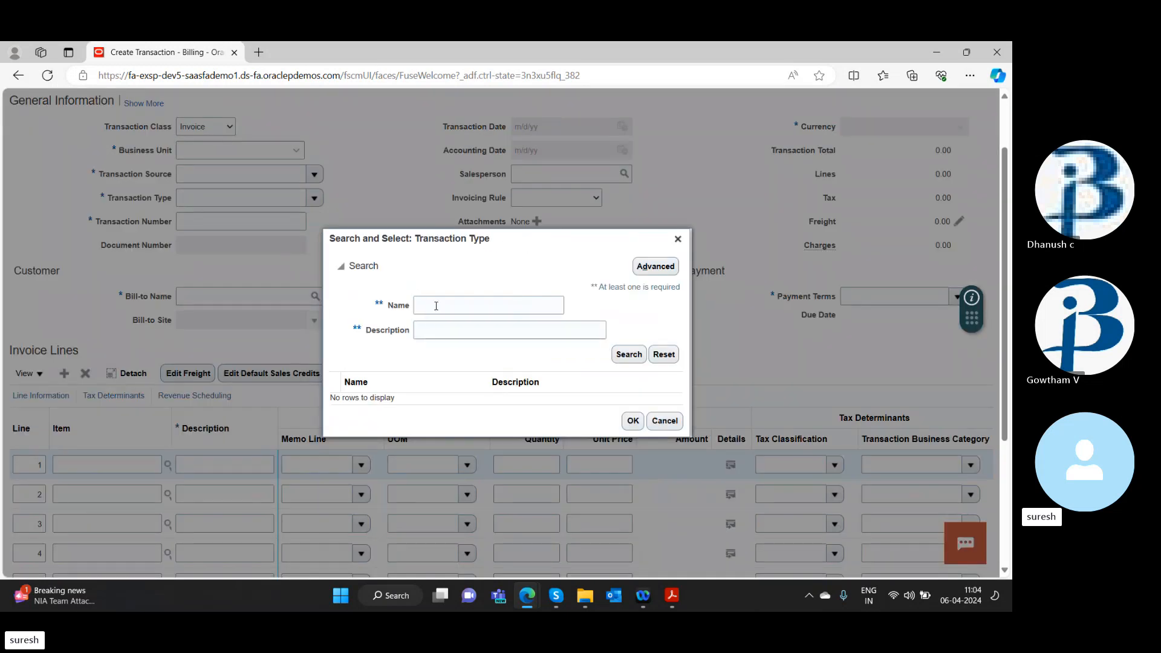
{"action": "left_click", "coordinate": [436, 306]}
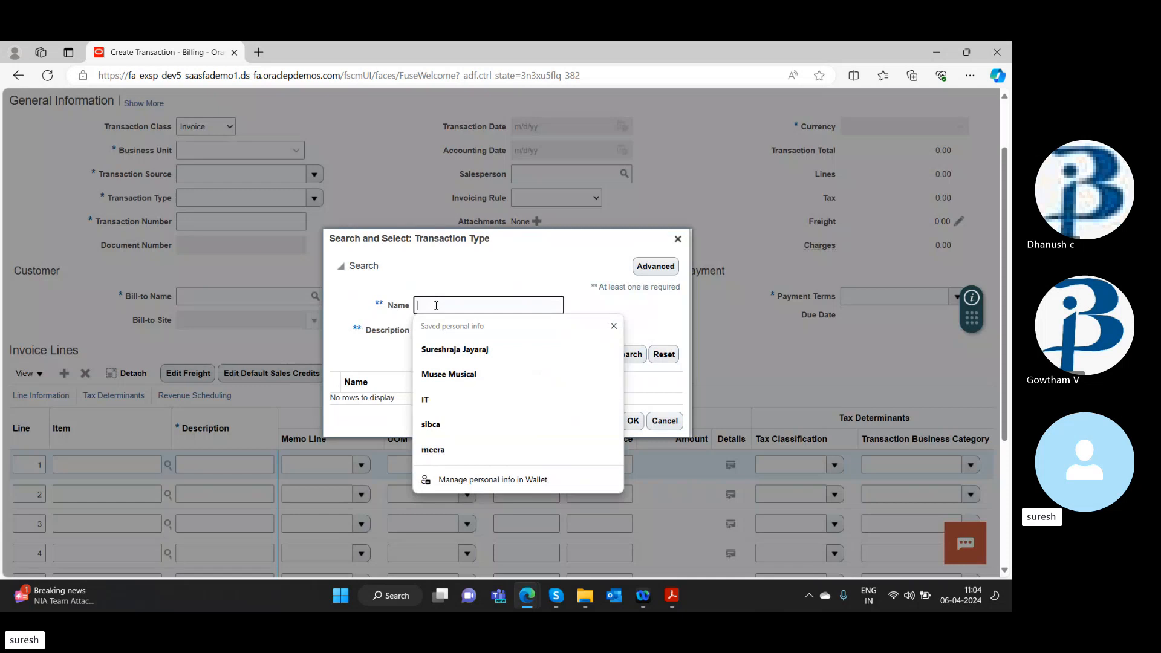
{"action": "type", "text": "deposit"}
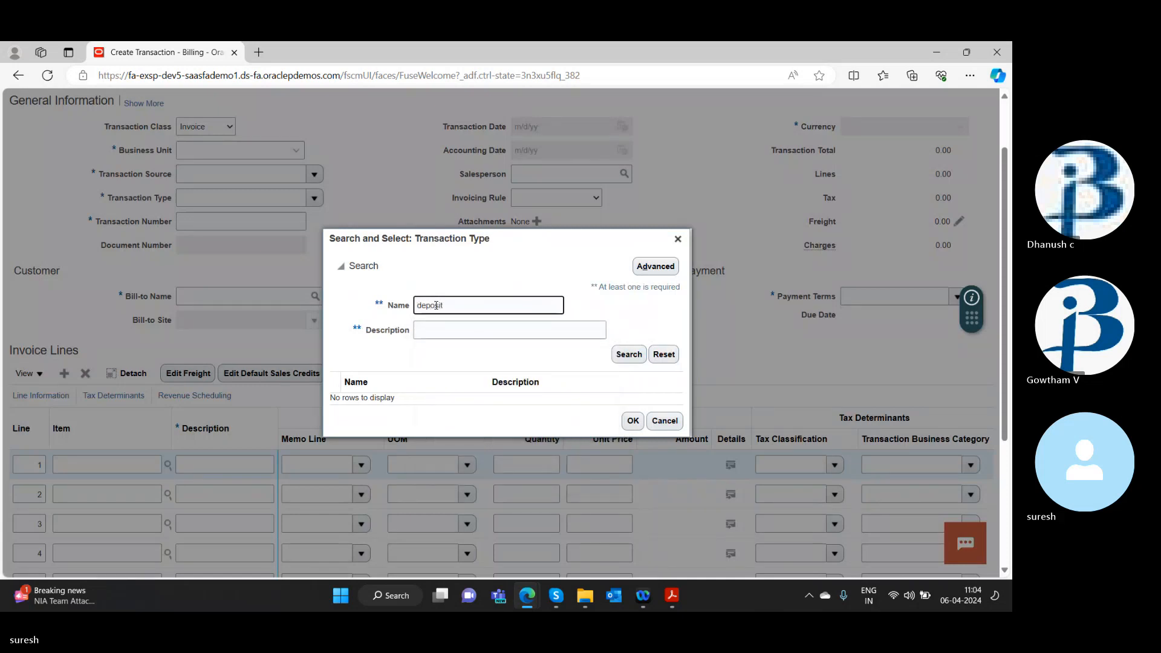
{"action": "left_click", "coordinate": [628, 354]}
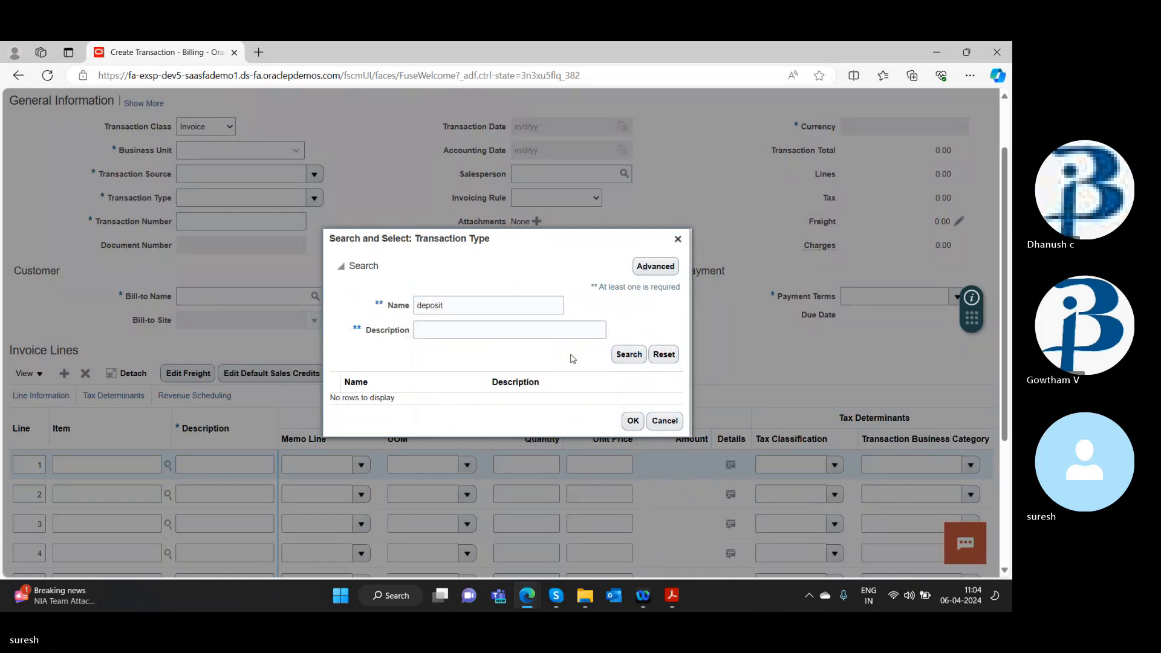
{"action": "left_click", "coordinate": [633, 421]}
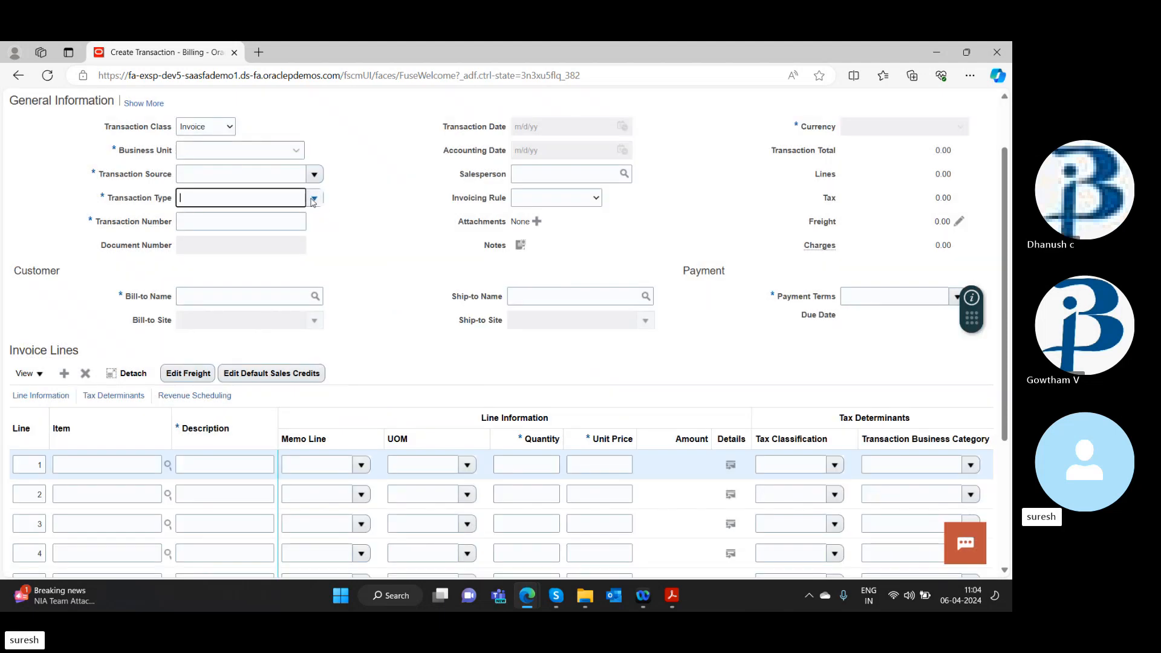
Step: Search the invoice transaction types again with the wildcard name "%deposit" and close the search without a selection
{"action": "left_click", "coordinate": [314, 198]}
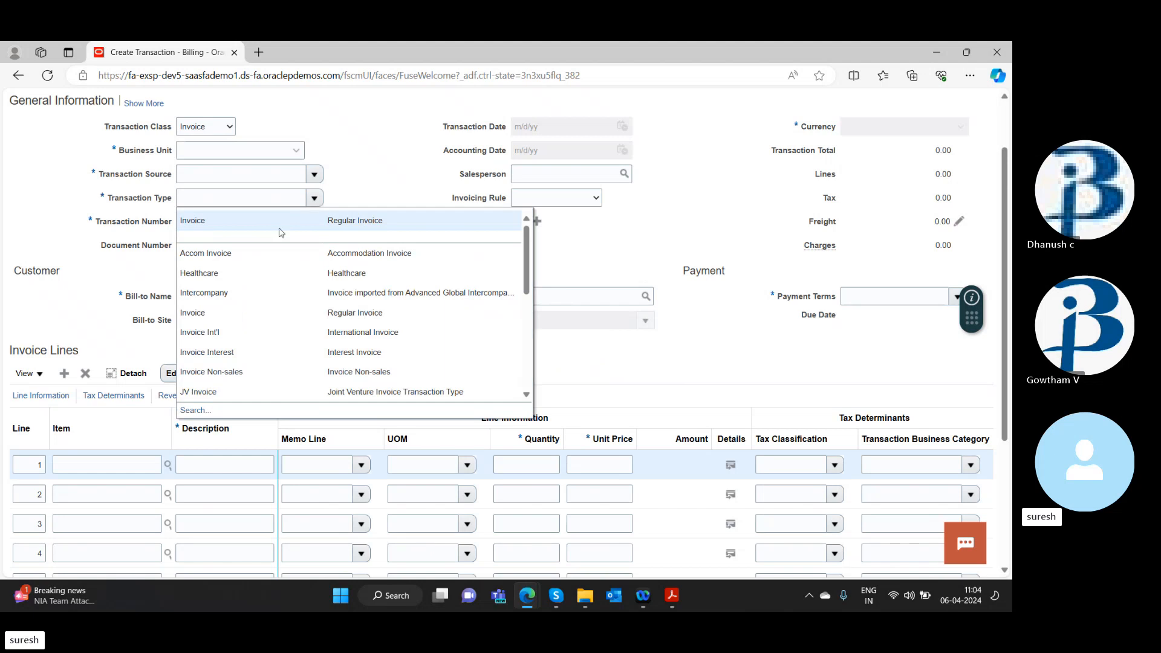
{"action": "scroll", "coordinate": [379, 349], "scroll_direction": "down", "scroll_amount": 5}
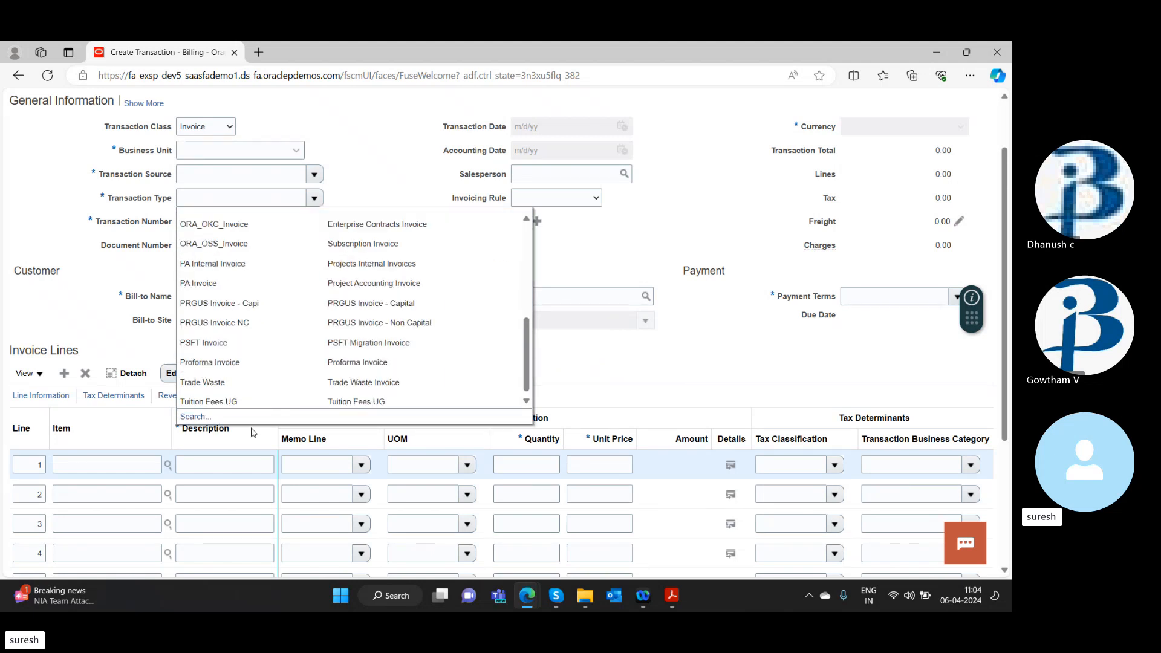
{"action": "left_click", "coordinate": [195, 410]}
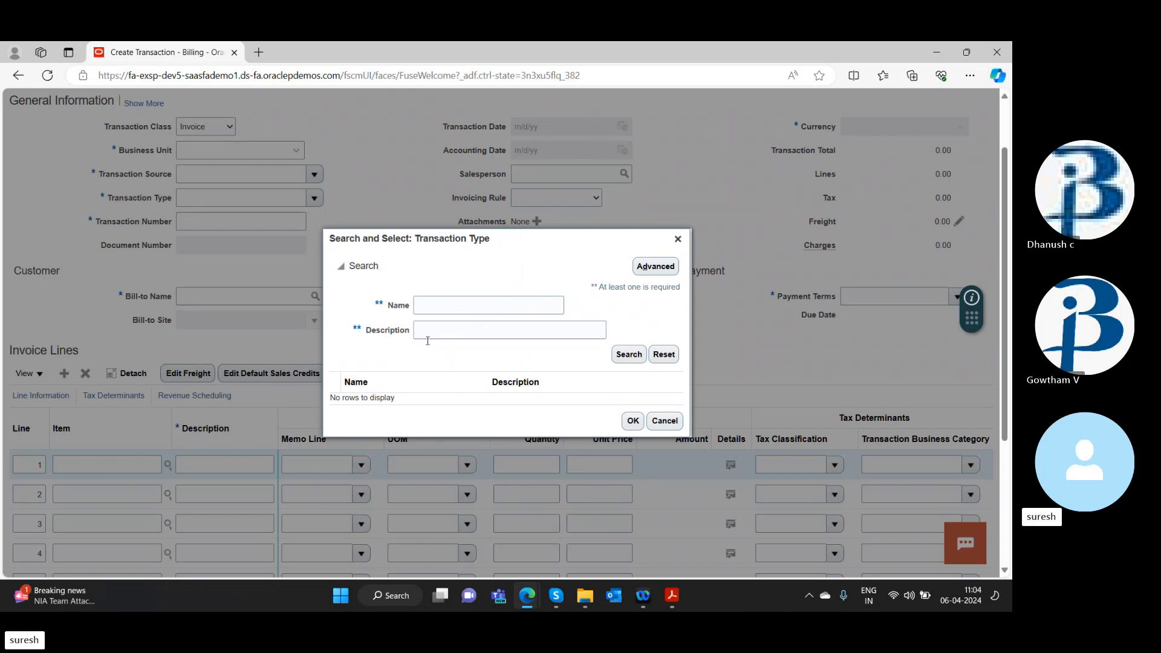
{"action": "left_click", "coordinate": [435, 310]}
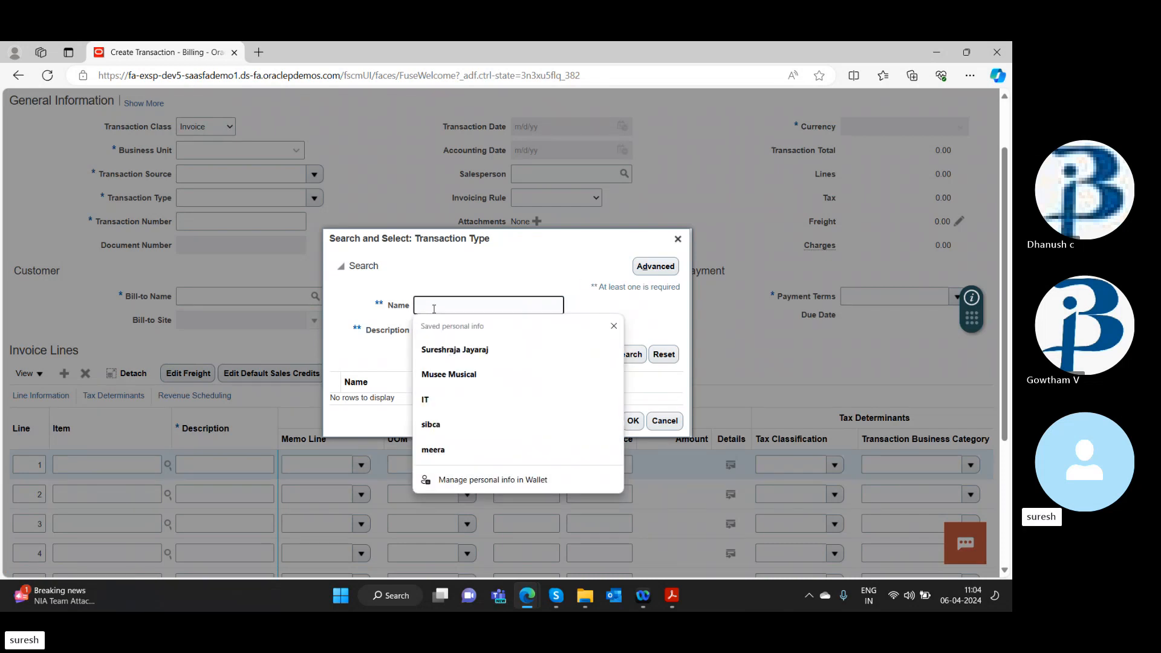
{"action": "type", "text": "%deposit"}
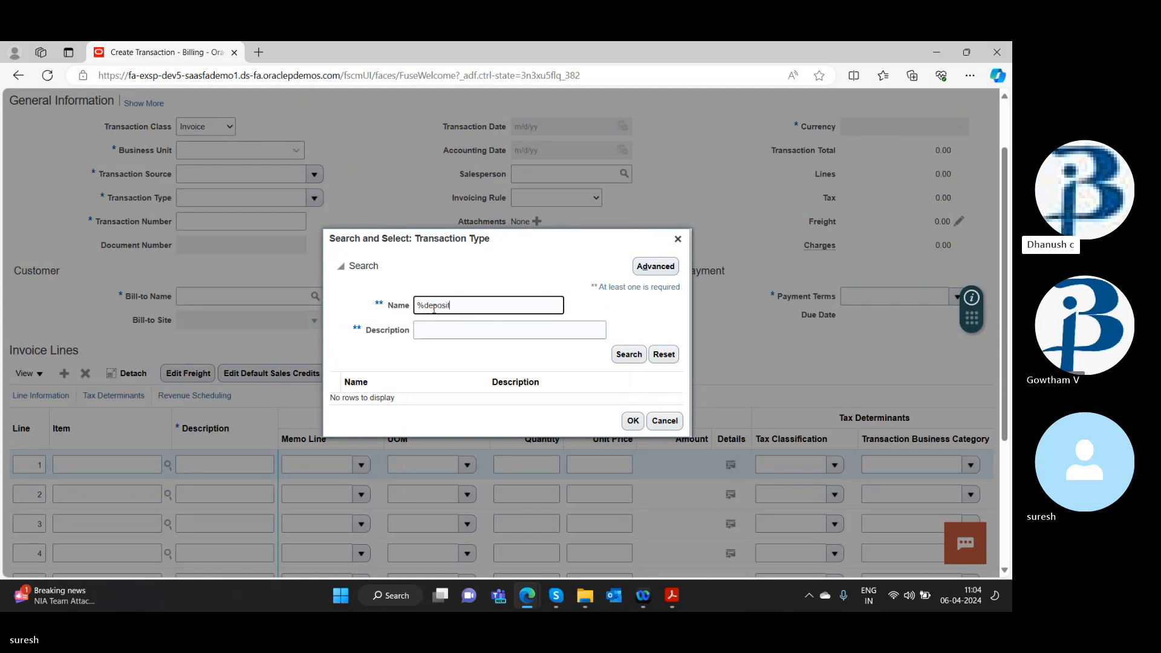
{"action": "left_click", "coordinate": [614, 355]}
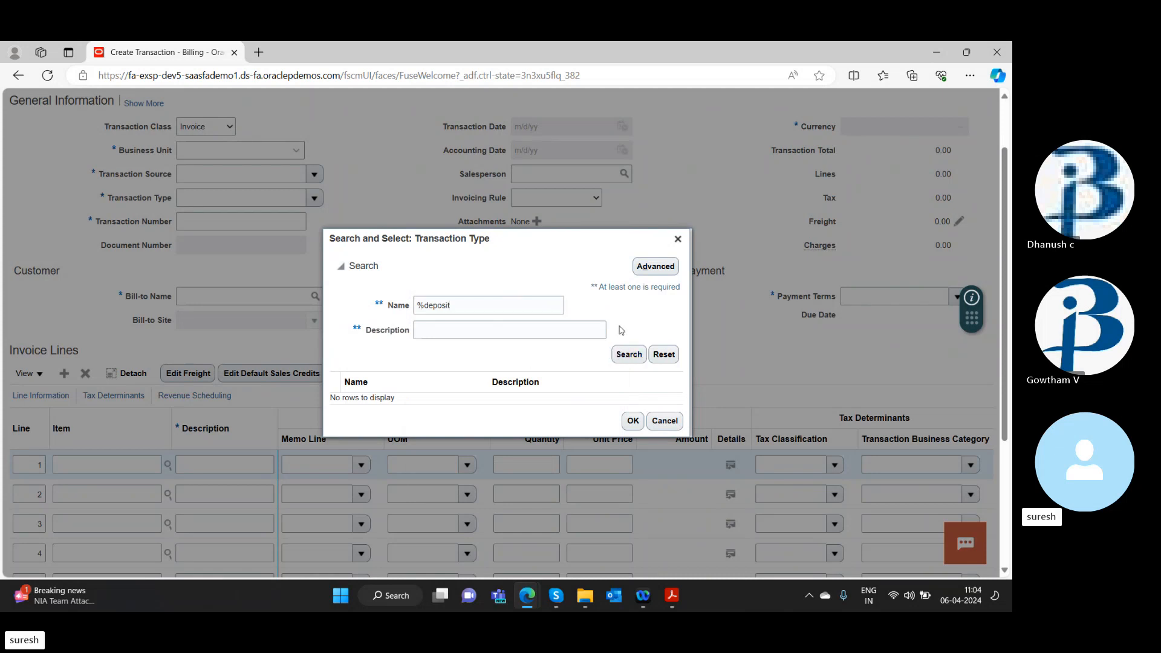
{"action": "left_click", "coordinate": [643, 233]}
{"action": "left_click", "coordinate": [678, 238]}
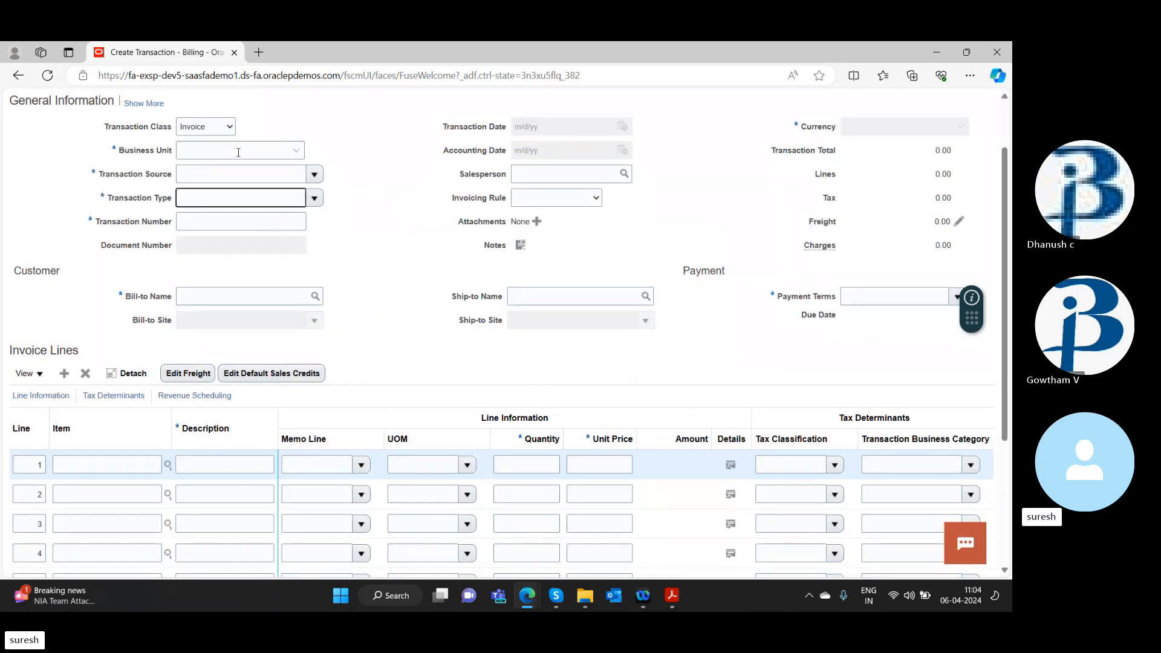
Step: Change the transaction class to Credit memo, with US1 Business Unit as business unit and Manual as transaction source
{"action": "left_click", "coordinate": [229, 127]}
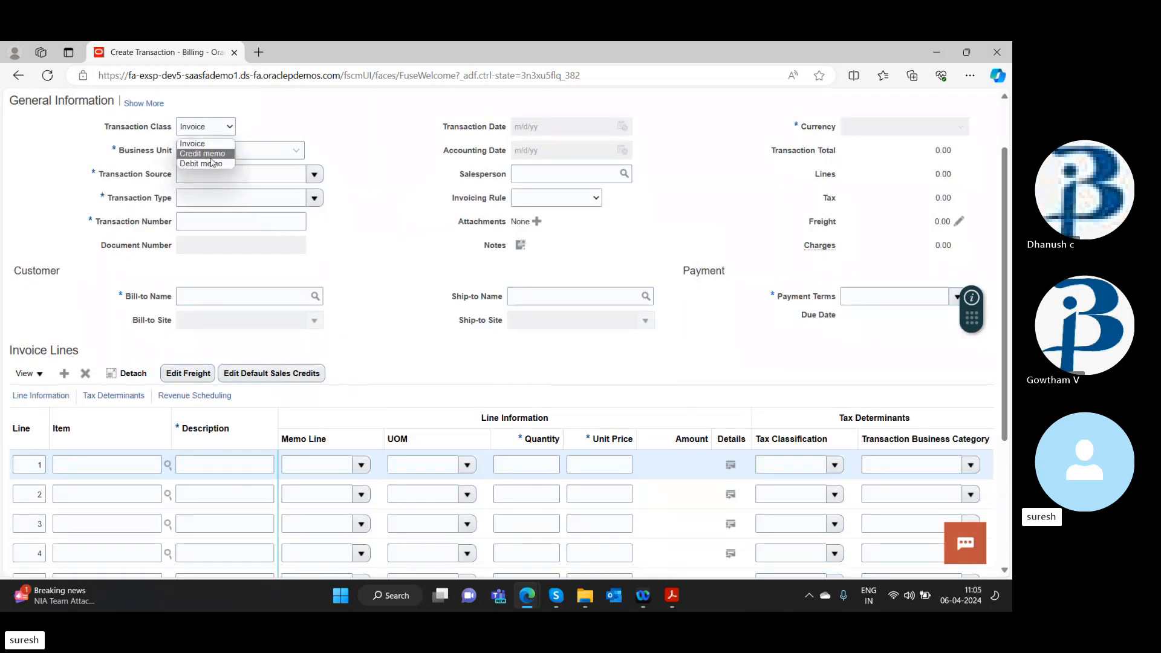
{"action": "left_click", "coordinate": [223, 153]}
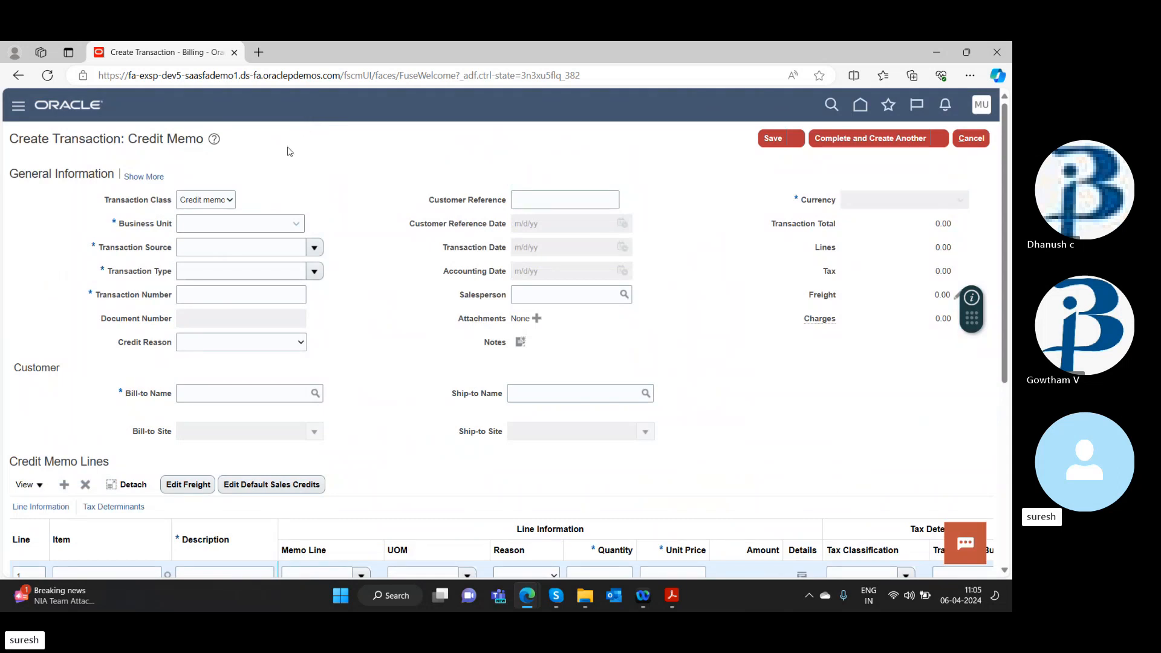
{"action": "left_click", "coordinate": [296, 224]}
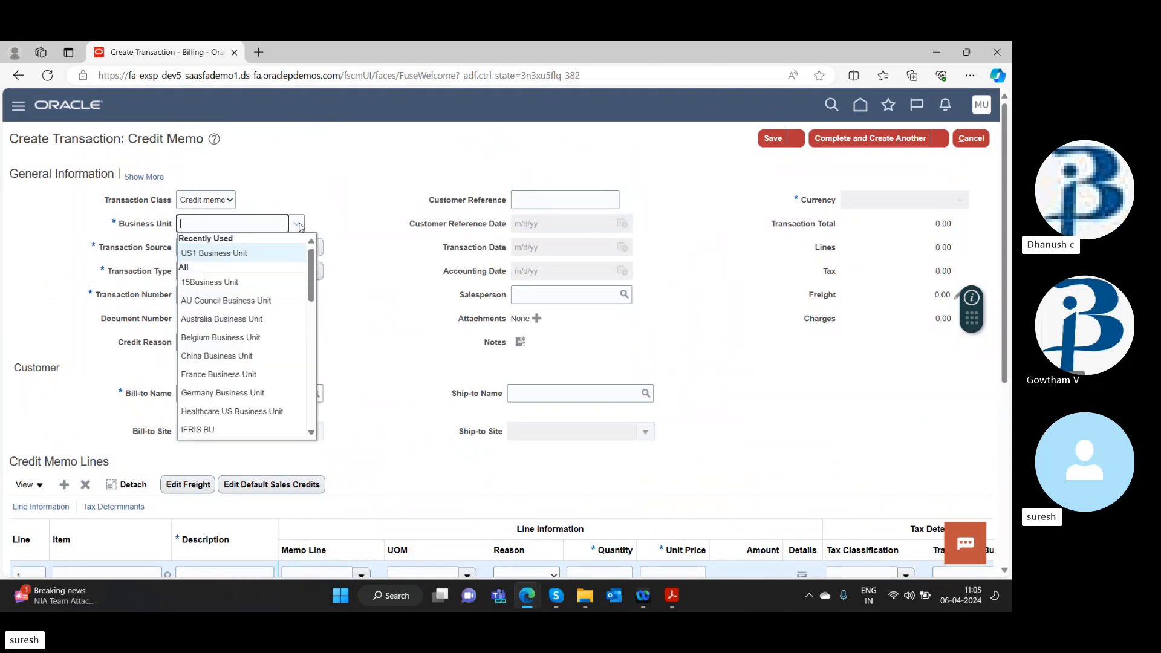
{"action": "left_click", "coordinate": [252, 253]}
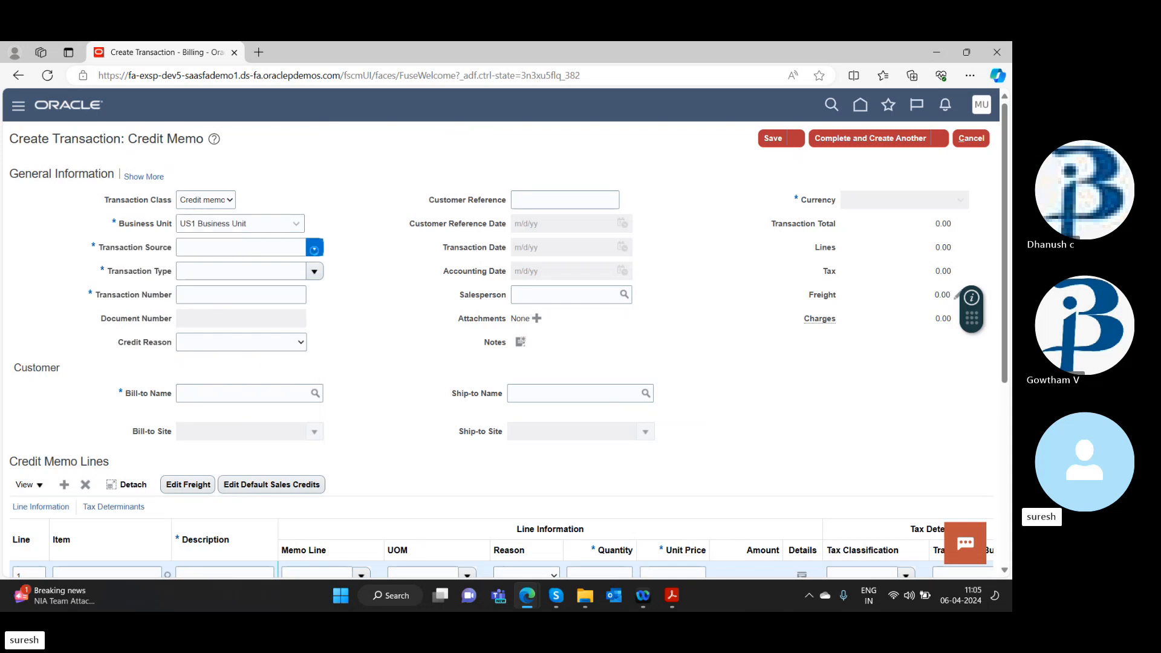
{"action": "left_click", "coordinate": [315, 249]}
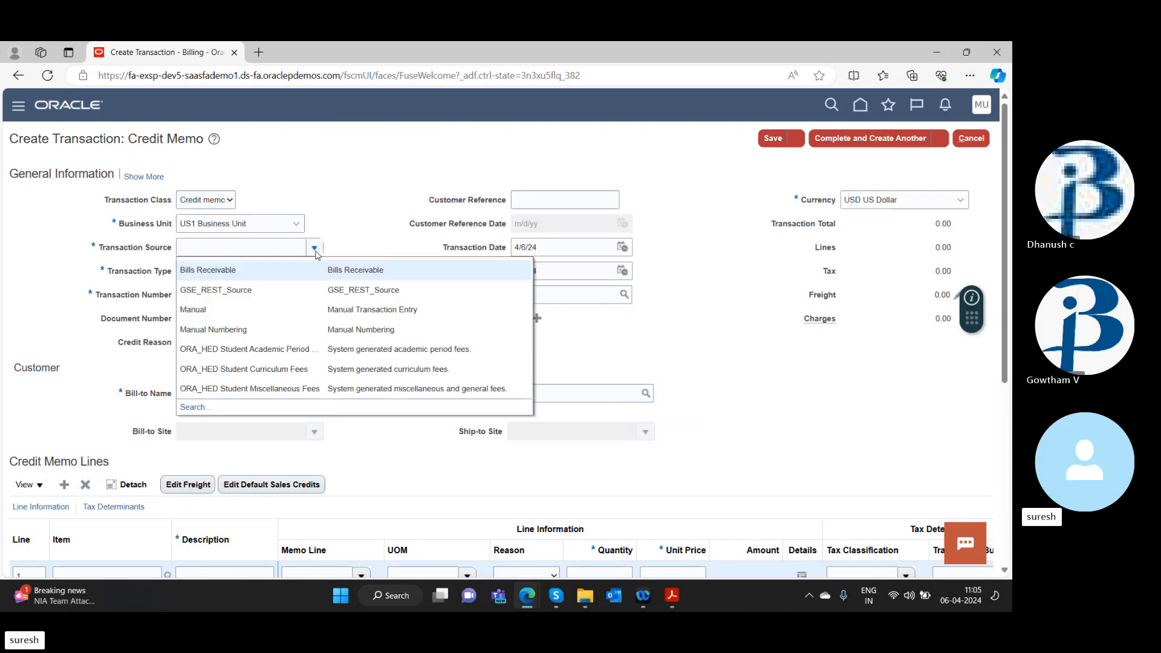
{"action": "left_click", "coordinate": [241, 311]}
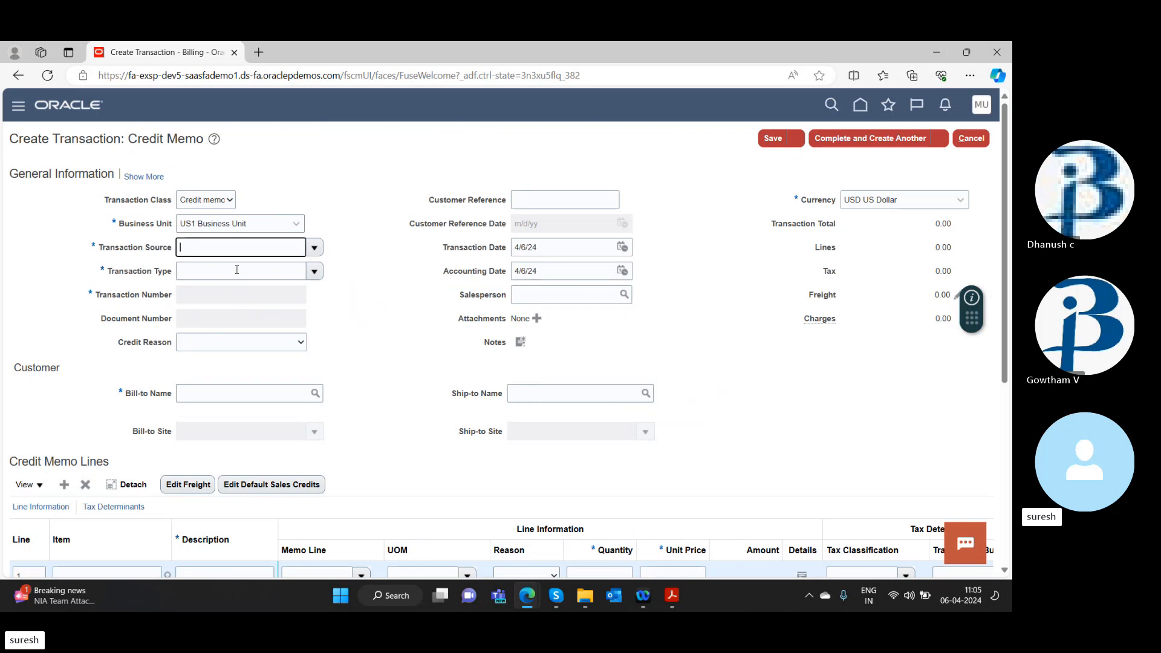
Step: Set the credit memo's transaction type to Credit Memo Int'l and its credit reason to Cancellation
{"action": "left_click", "coordinate": [314, 272]}
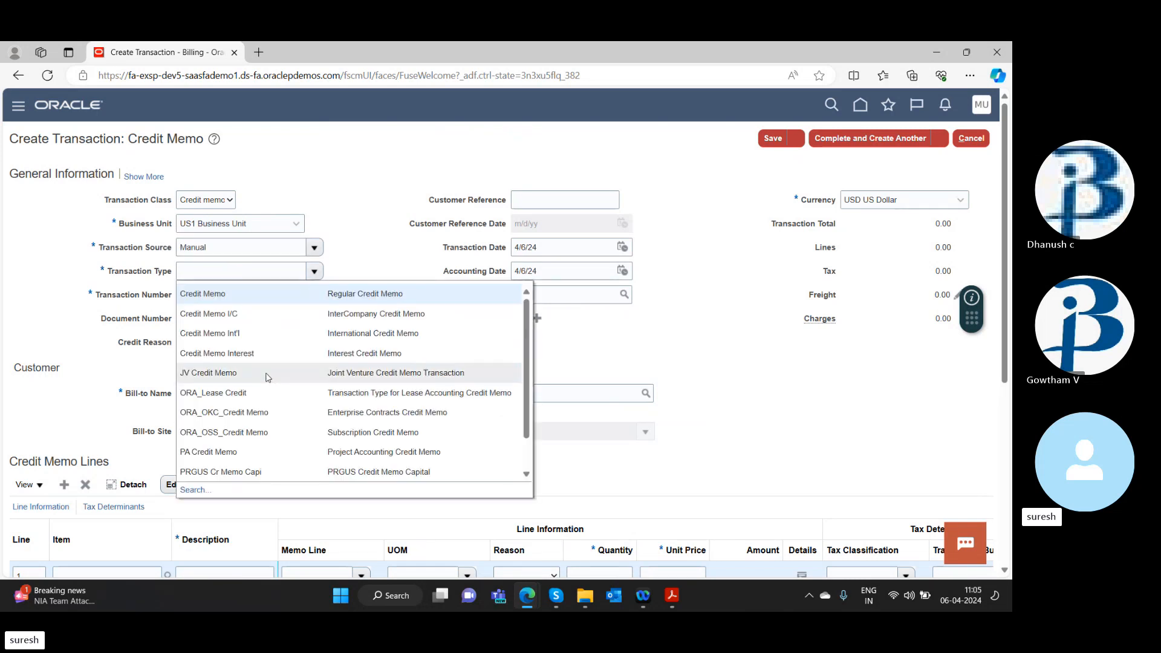
{"action": "scroll", "coordinate": [242, 385], "scroll_direction": "down", "scroll_amount": 5}
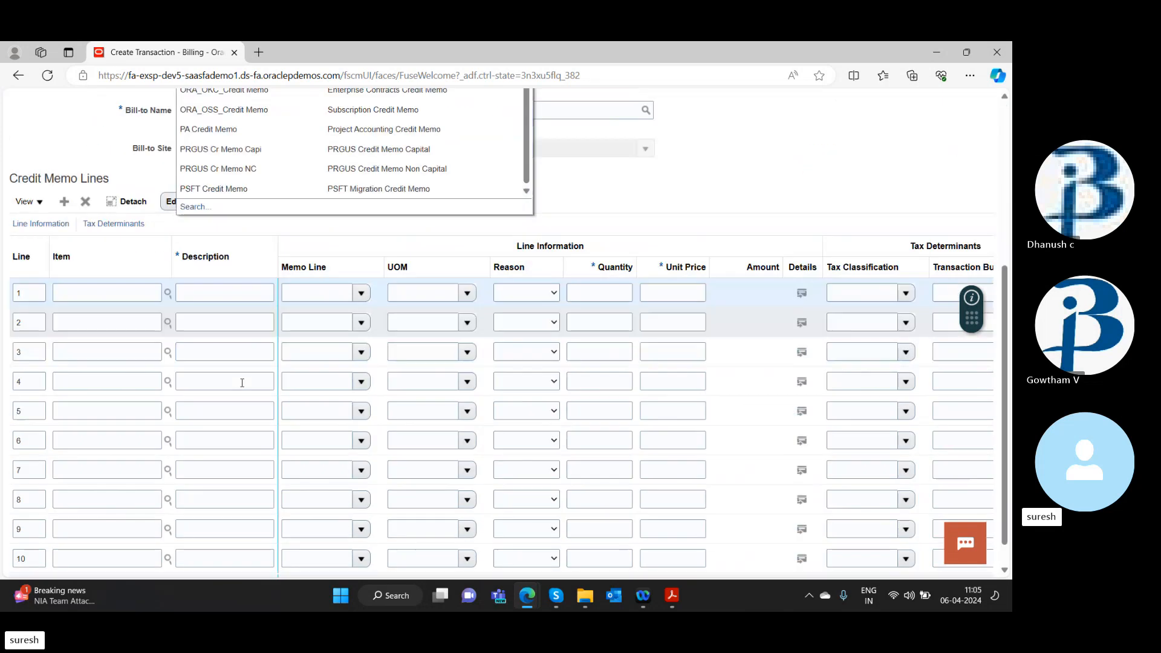
{"action": "scroll", "coordinate": [251, 272], "scroll_direction": "up", "scroll_amount": 3}
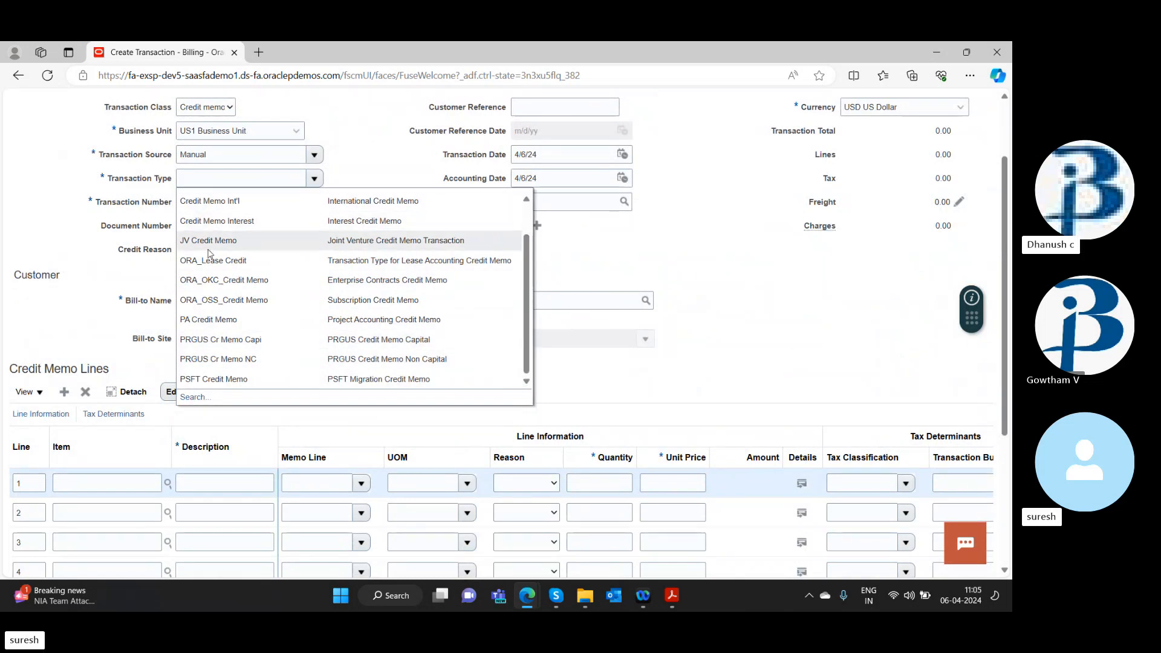
{"action": "left_click", "coordinate": [211, 200]}
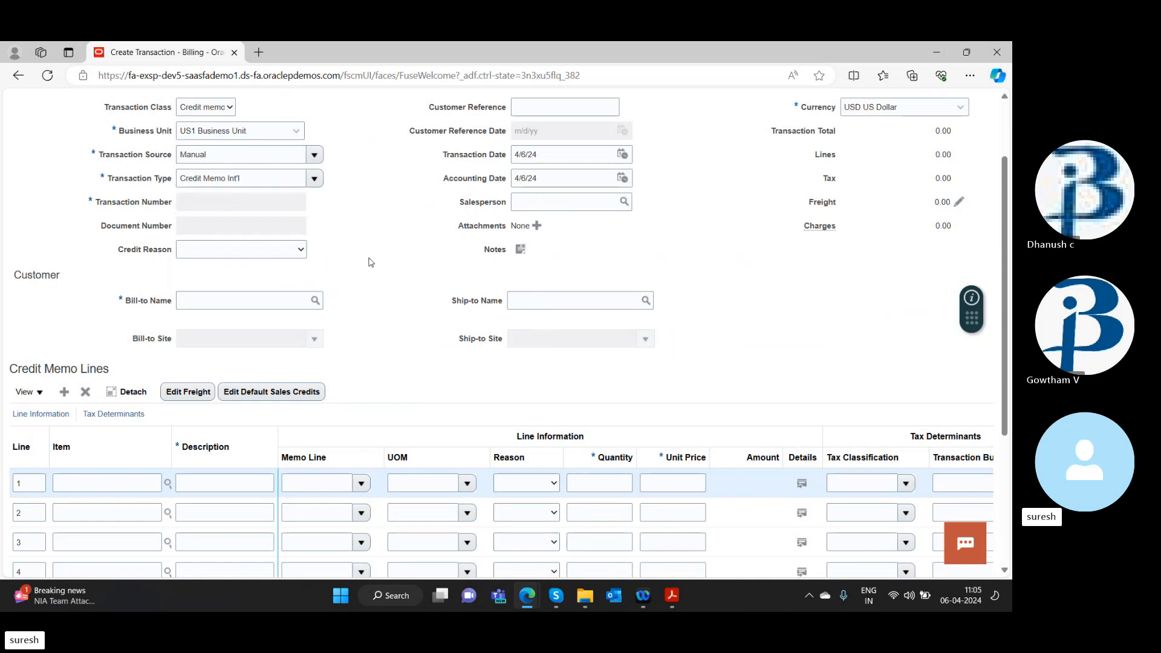
{"action": "scroll", "coordinate": [371, 261], "scroll_direction": "up", "scroll_amount": 3}
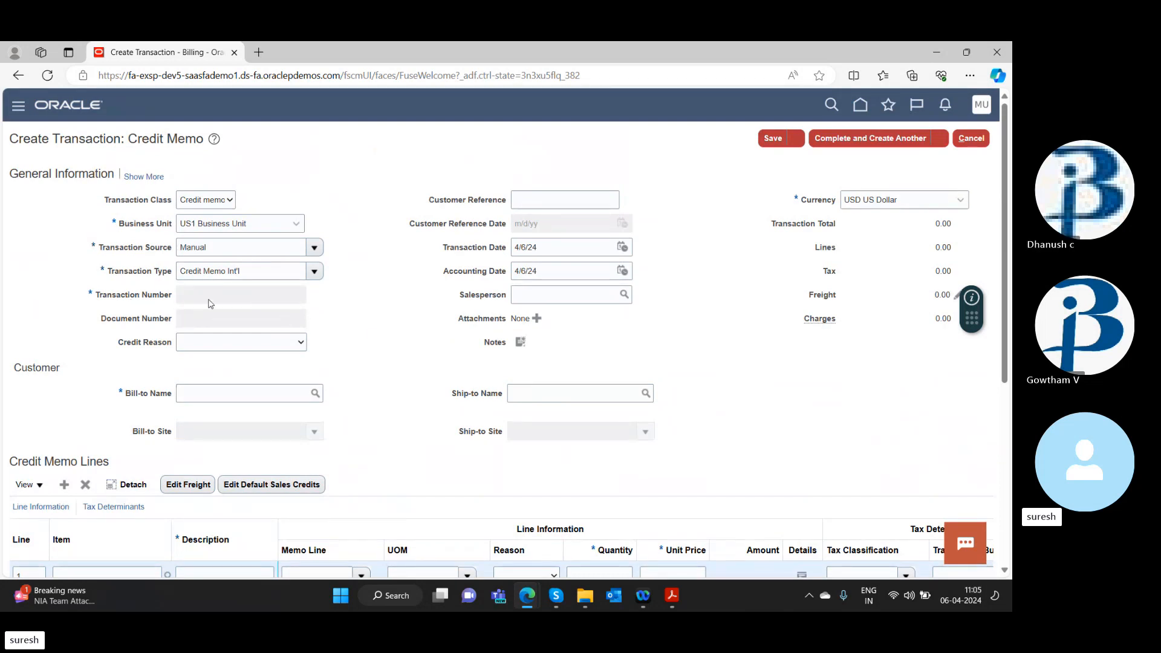
{"action": "left_click", "coordinate": [230, 343]}
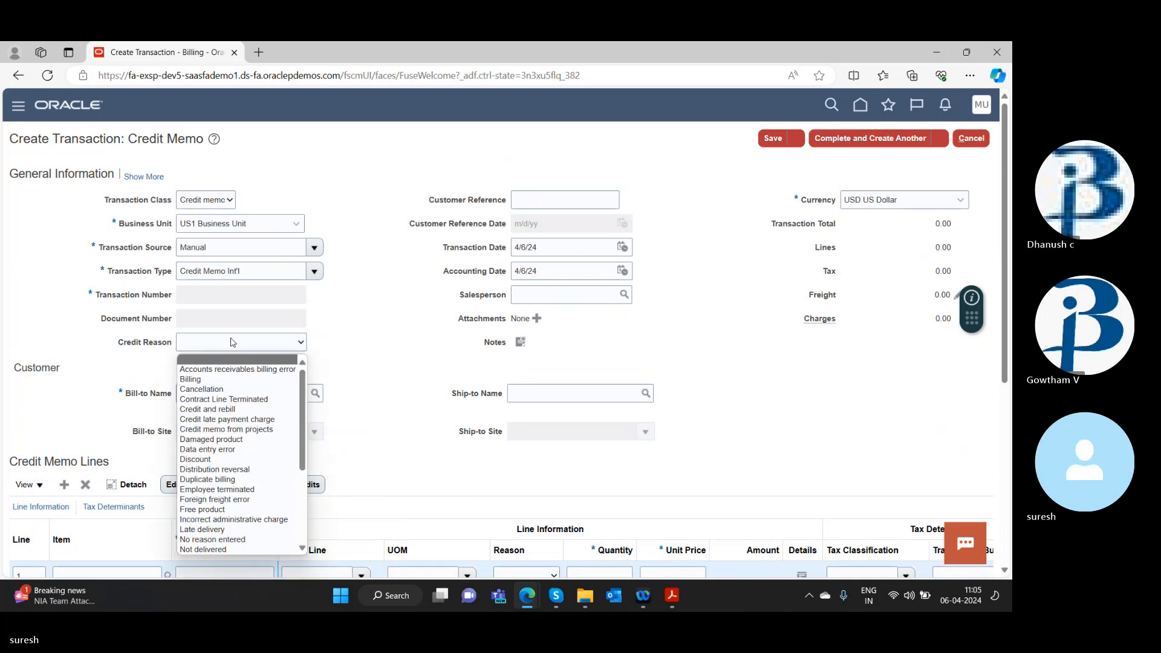
{"action": "left_click", "coordinate": [206, 389]}
Step: Search the bill-to names for "easy" and select Easy Solutions as the bill-to customer
{"action": "left_click", "coordinate": [241, 397]}
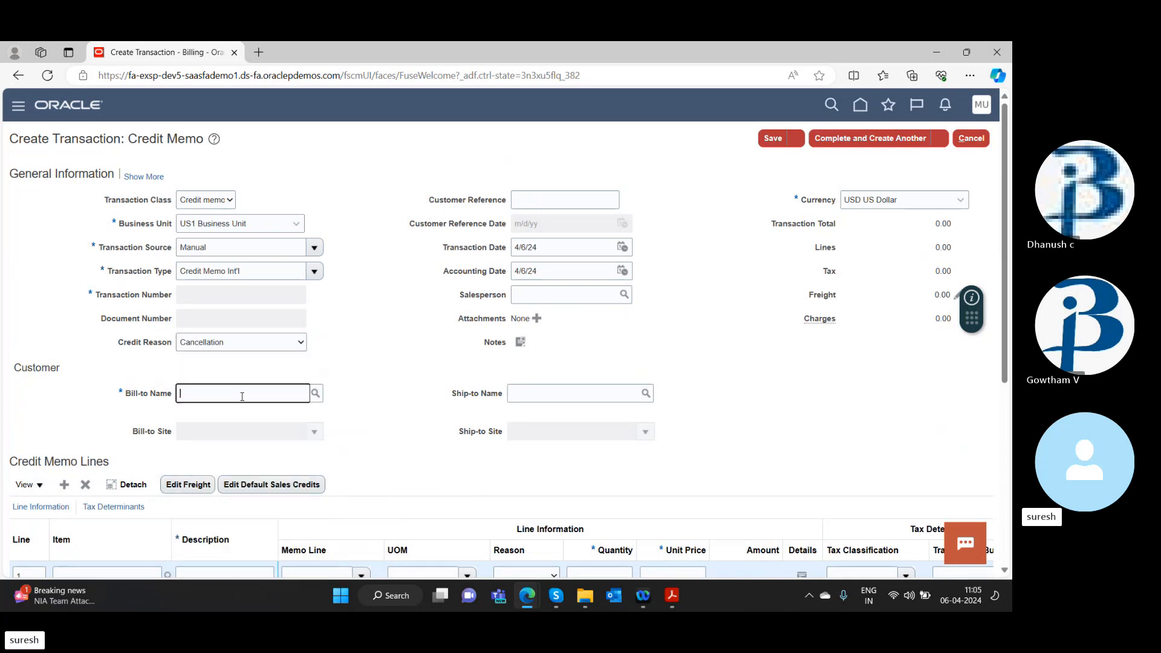
{"action": "type", "text": "easy"}
{"action": "left_click", "coordinate": [315, 395]}
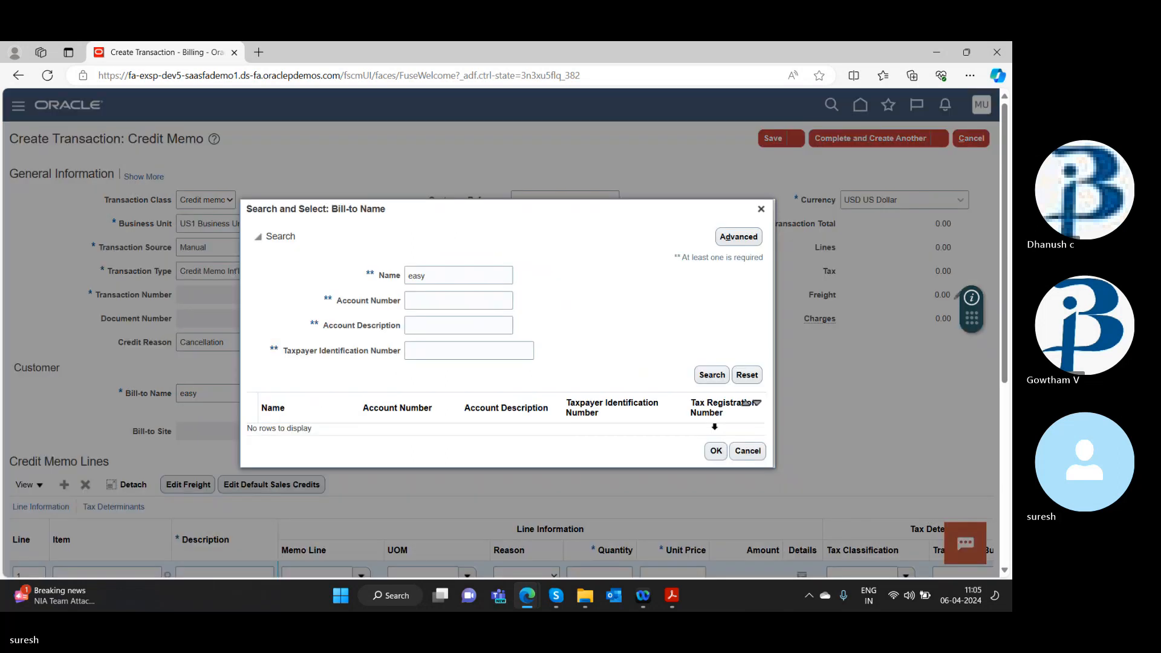
{"action": "key", "text": "Escape"}
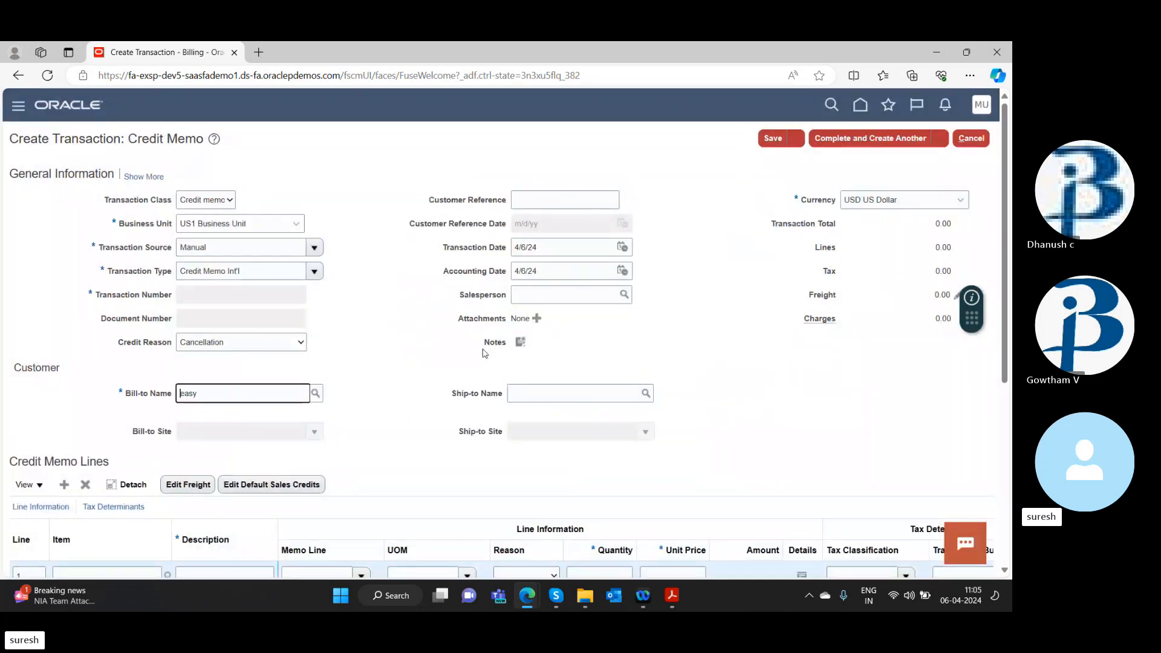
{"action": "left_click", "coordinate": [315, 393]}
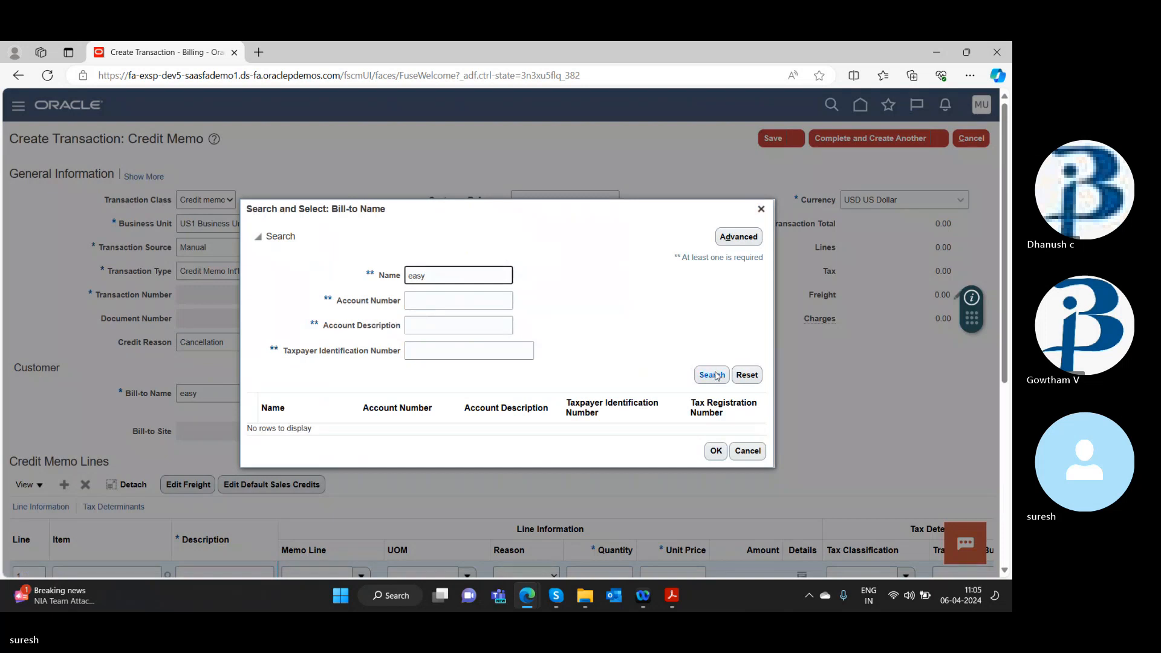
{"action": "left_click", "coordinate": [715, 367]}
{"action": "left_click", "coordinate": [310, 428]}
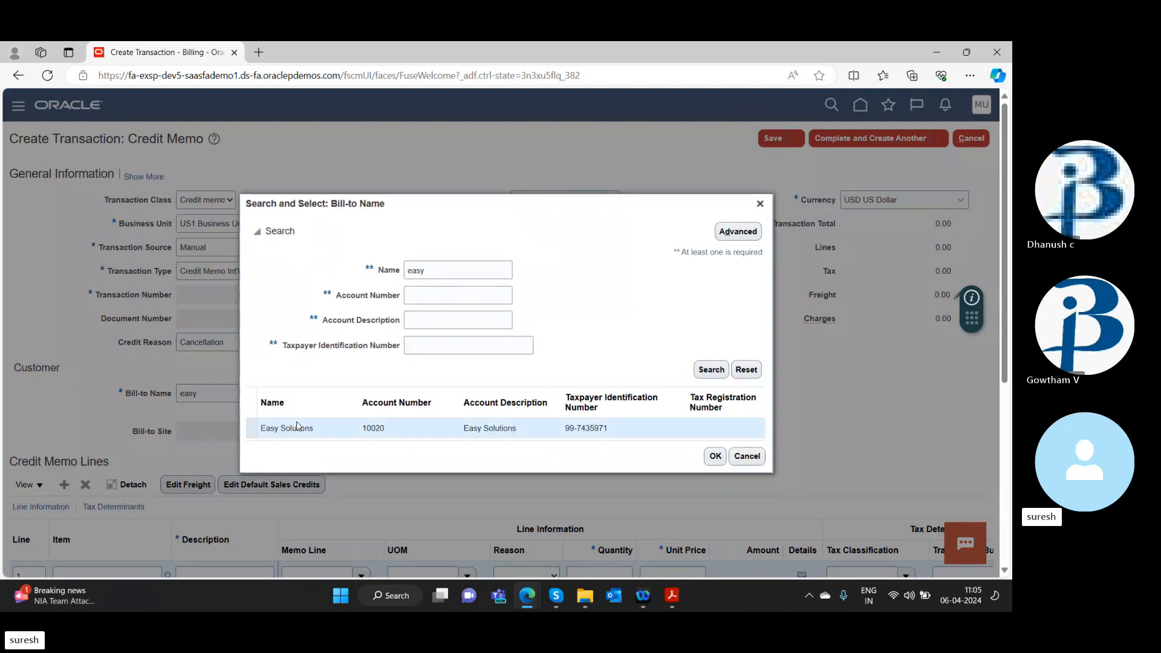
{"action": "left_click", "coordinate": [733, 458]}
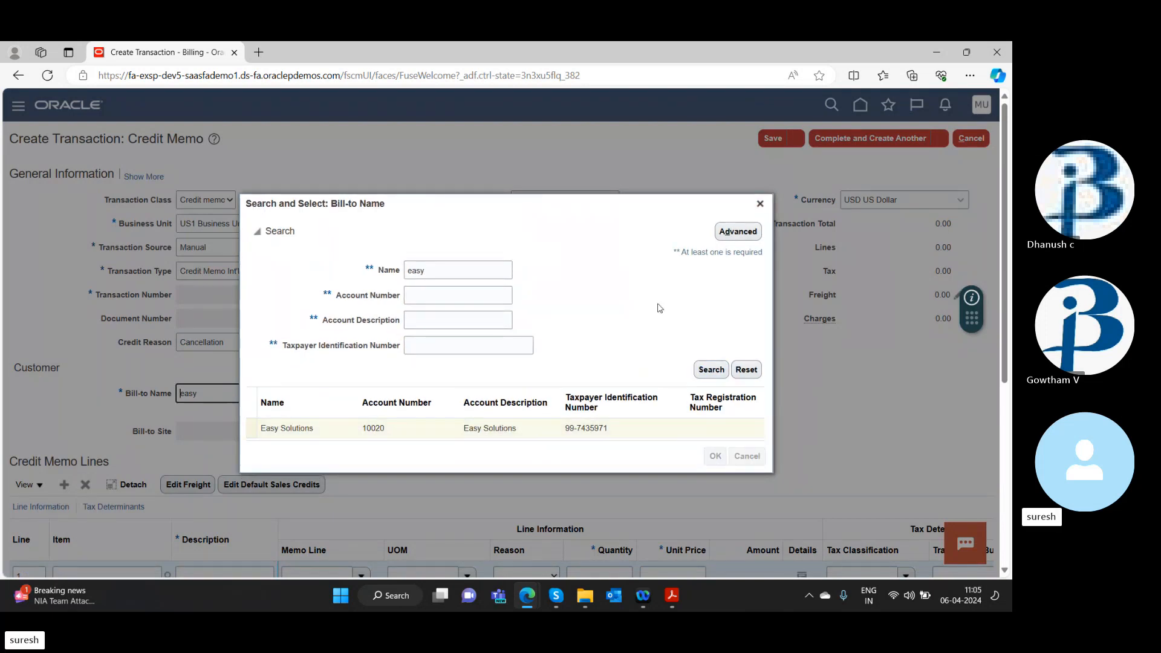
Step: Fill credit memo line 1 with the Financial Service (PL) memo line
{"action": "scroll", "coordinate": [357, 370], "scroll_direction": "down", "scroll_amount": 1}
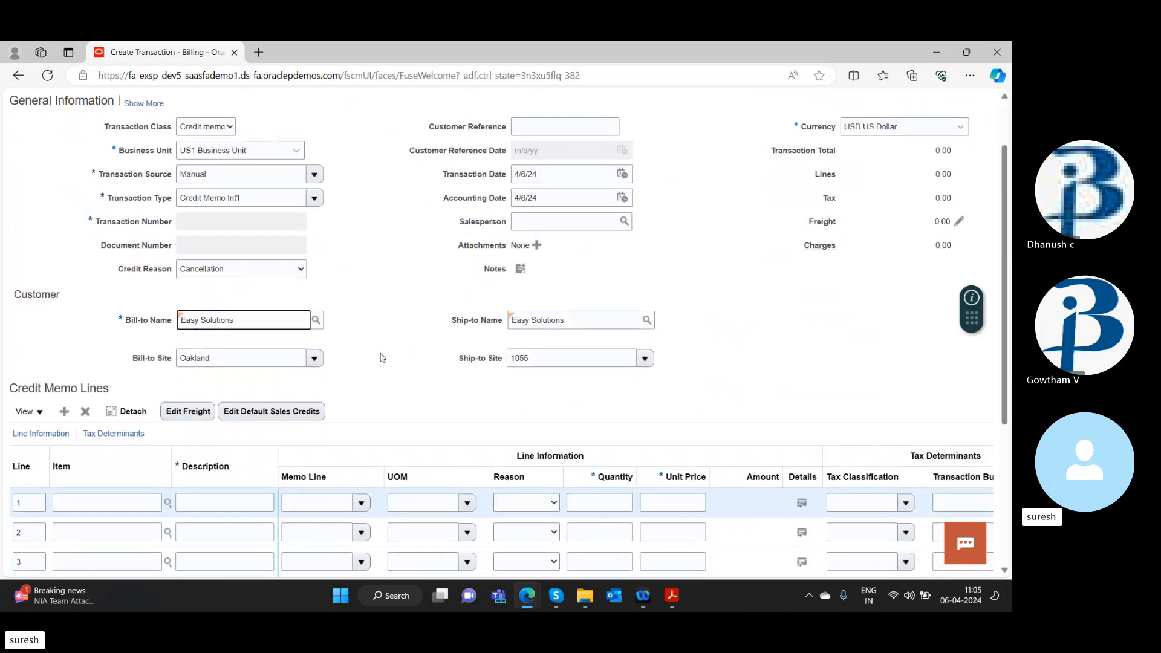
{"action": "scroll", "coordinate": [423, 351], "scroll_direction": "down", "scroll_amount": 3}
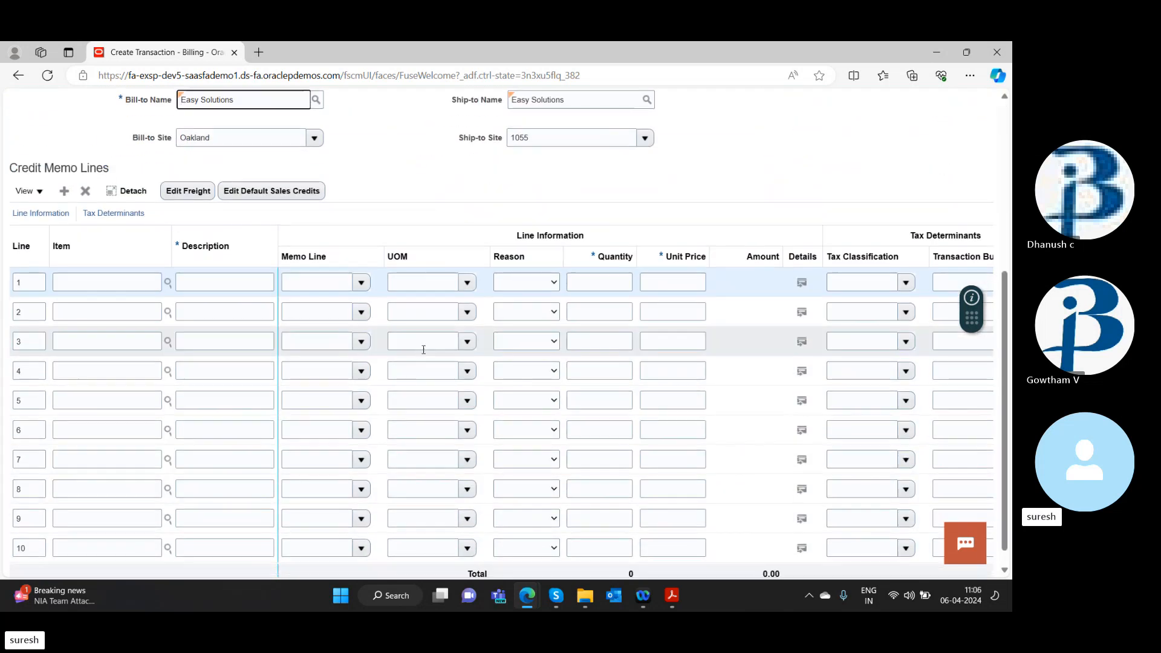
{"action": "scroll", "coordinate": [462, 301], "scroll_direction": "up", "scroll_amount": 3}
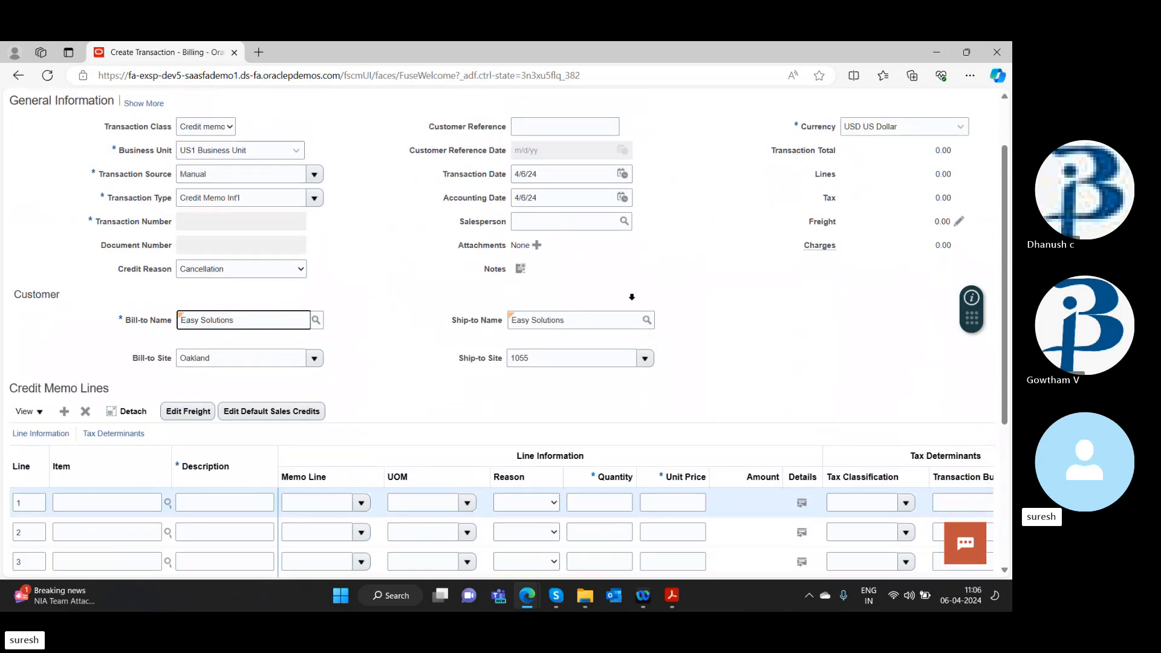
{"action": "scroll", "coordinate": [633, 302], "scroll_direction": "up", "scroll_amount": 1}
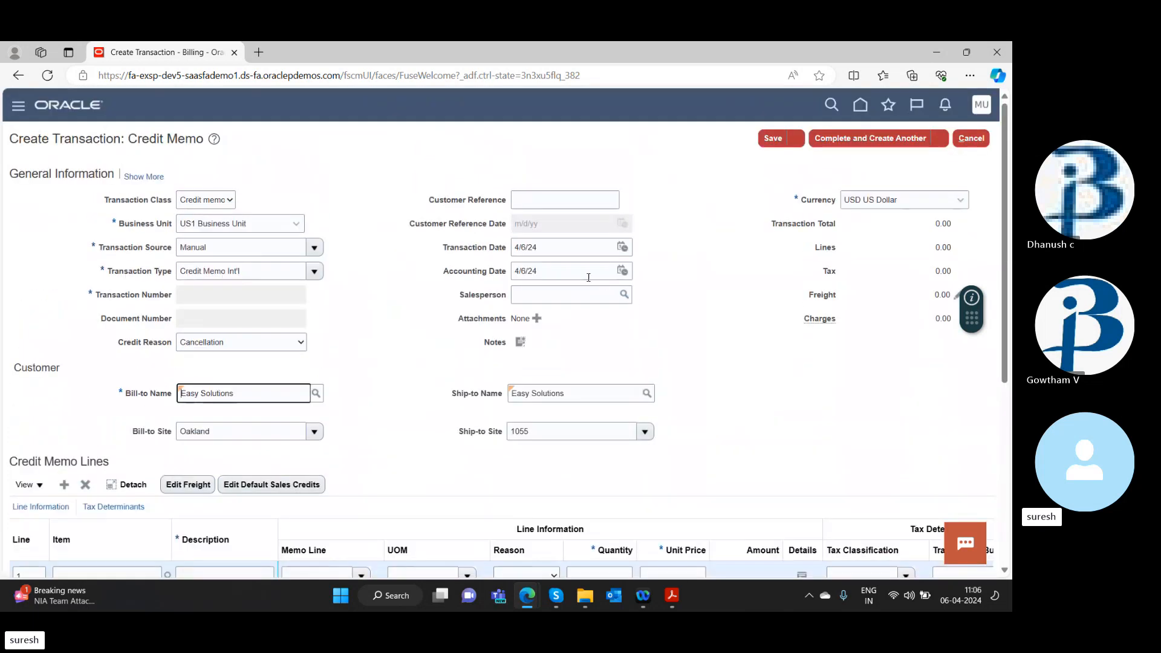
{"action": "scroll", "coordinate": [451, 300], "scroll_direction": "down", "scroll_amount": 2}
{"action": "left_click", "coordinate": [133, 430]}
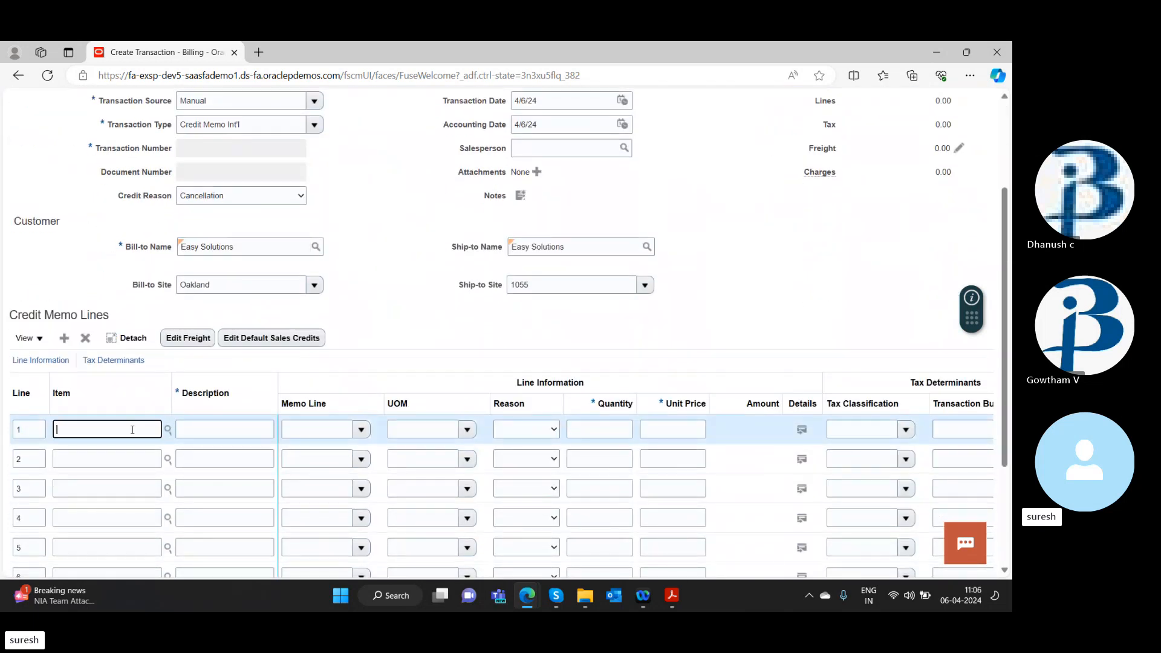
{"action": "left_click", "coordinate": [231, 430]}
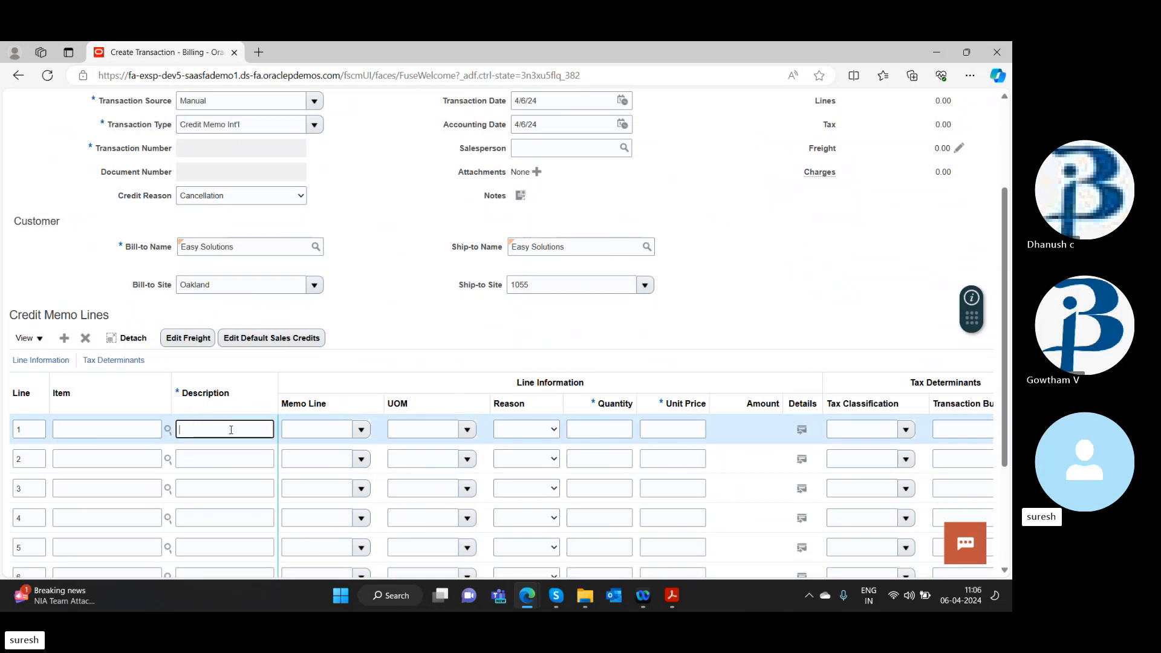
{"action": "left_click", "coordinate": [361, 429]}
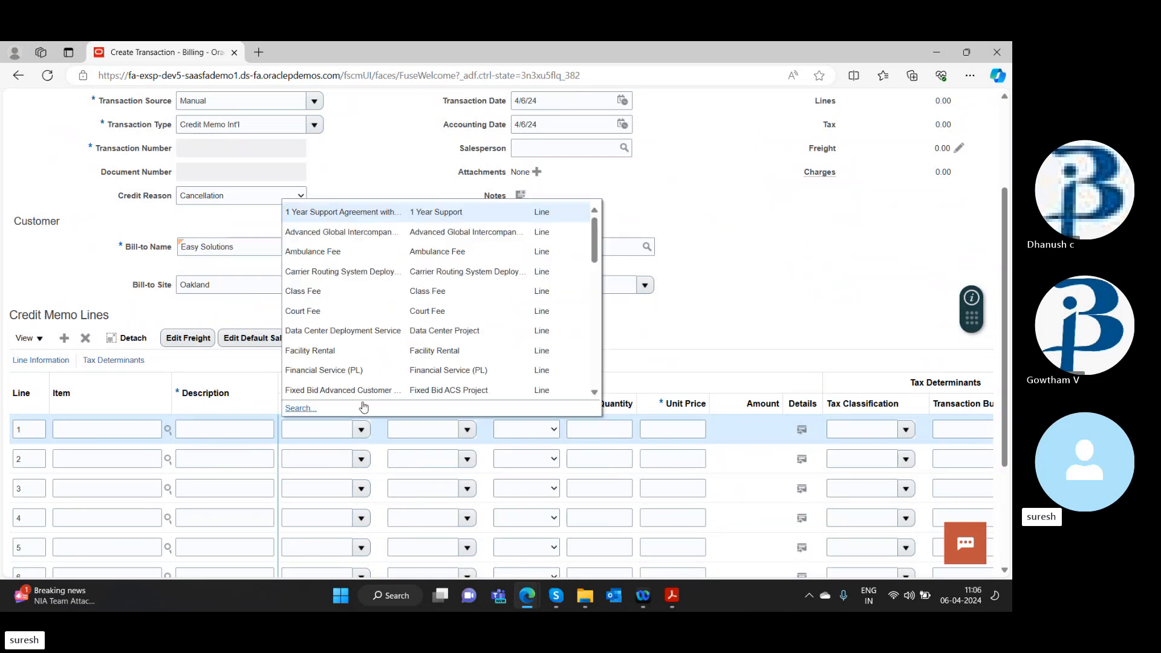
{"action": "left_click", "coordinate": [342, 370]}
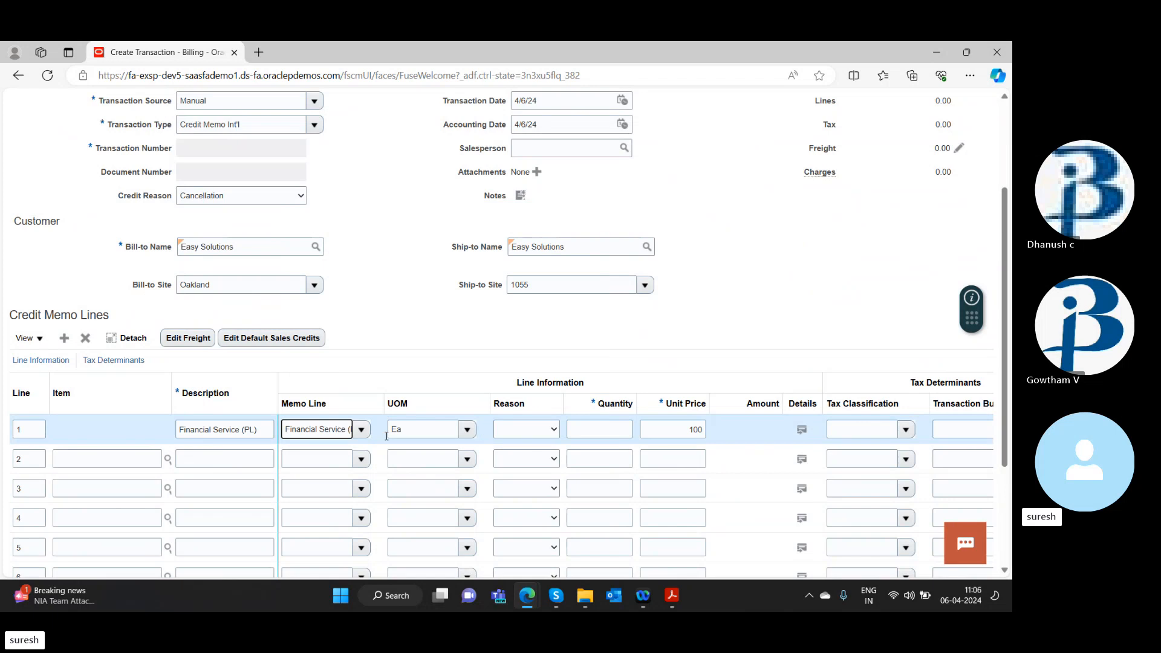
Step: Give credit memo line 1 the reason Data entry error and a quantity of 1900
{"action": "left_click", "coordinate": [542, 436]}
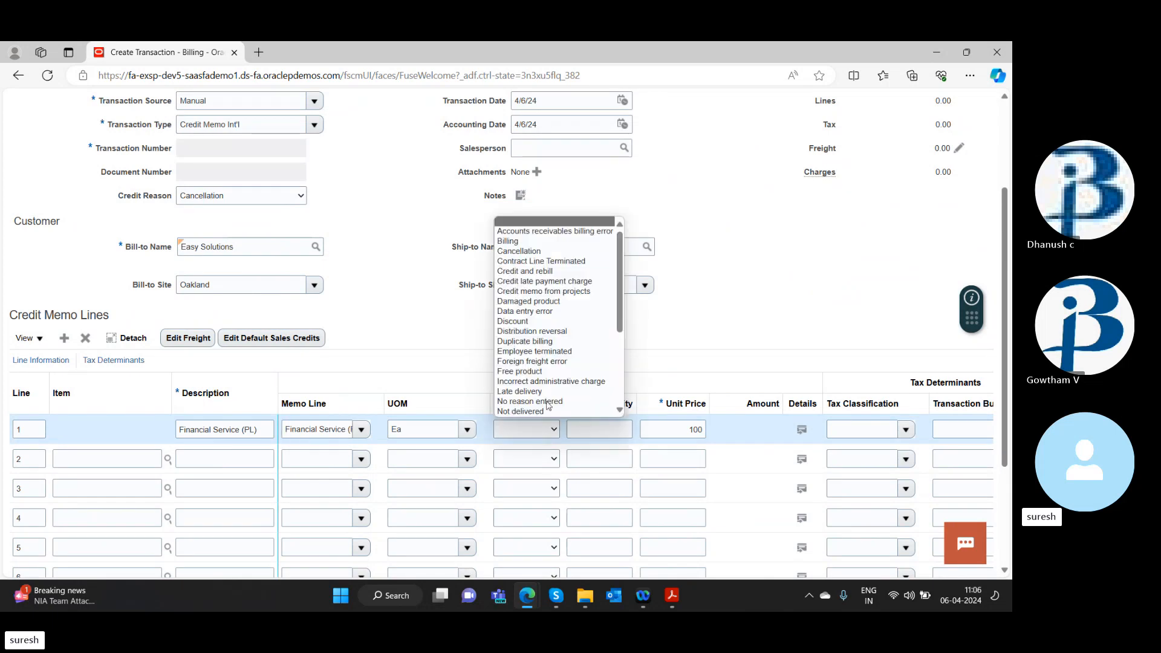
{"action": "left_click", "coordinate": [525, 311]}
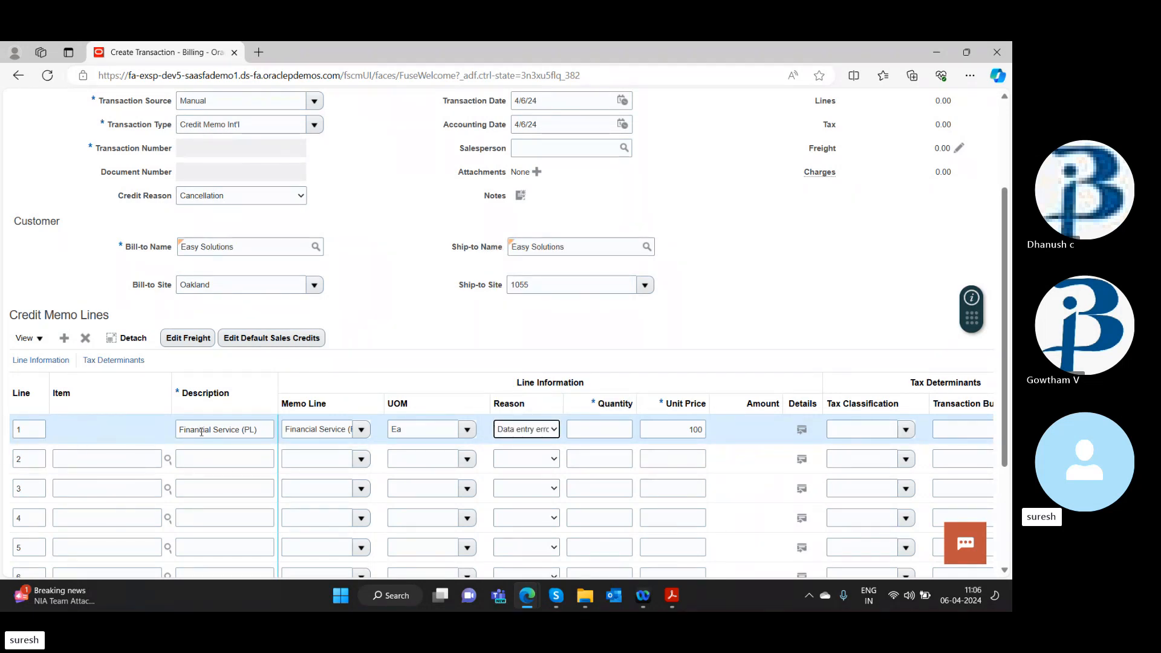
{"action": "left_click", "coordinate": [596, 429]}
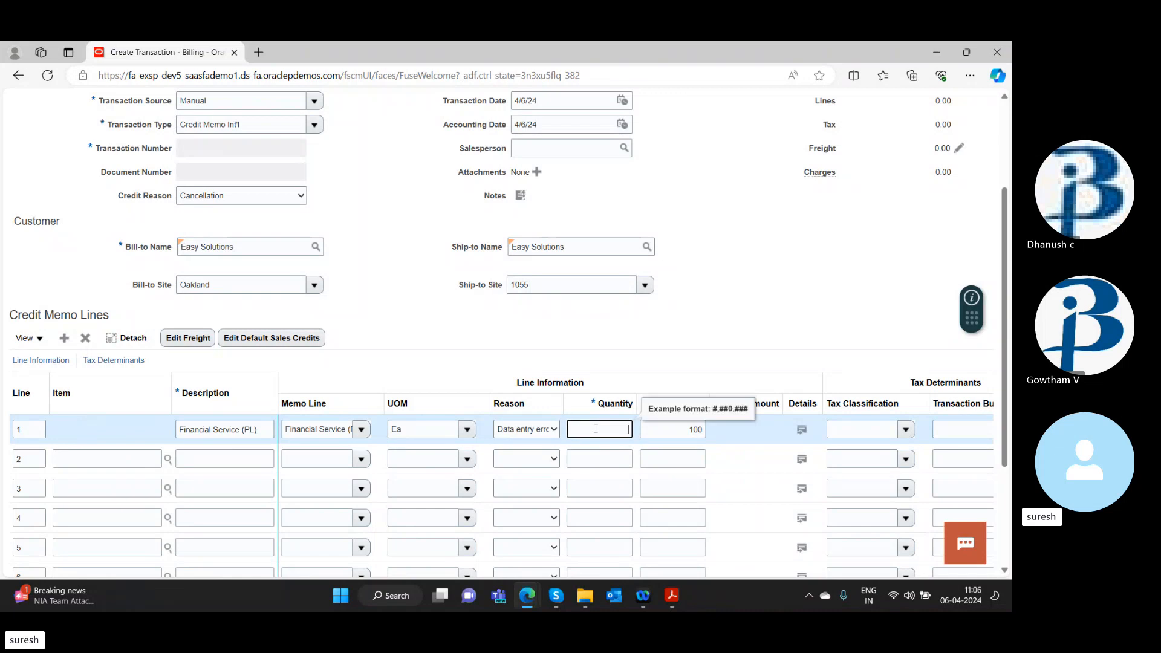
{"action": "type", "text": "1900"}
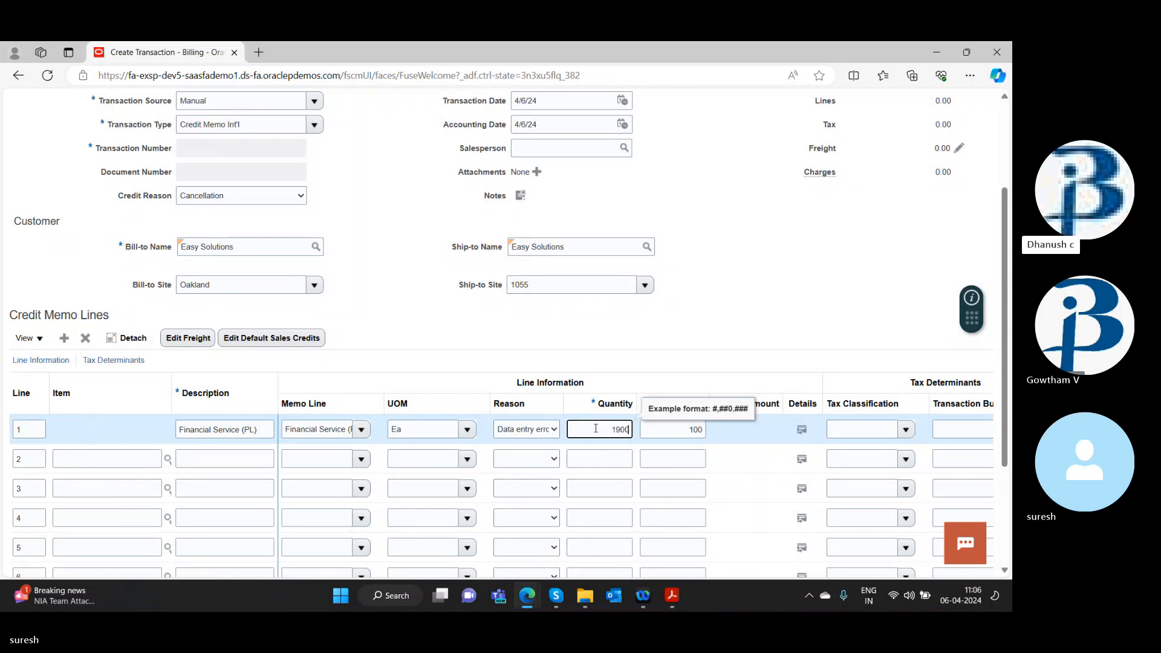
{"action": "key", "text": "Tab"}
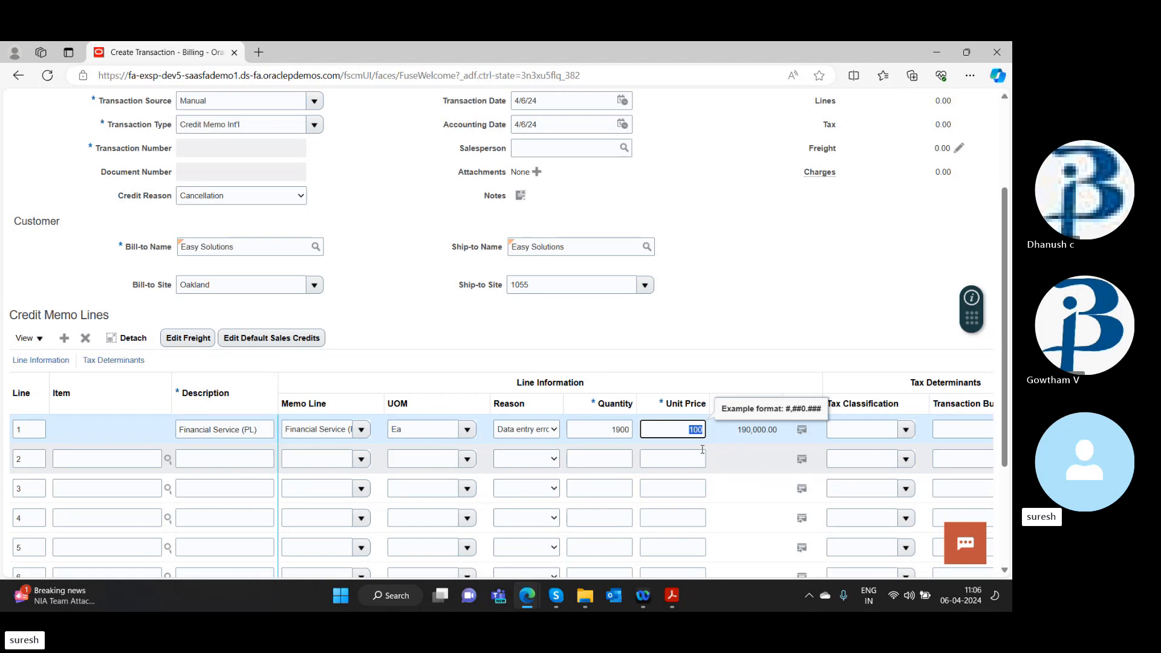
Step: Look at the credit memo's freight settings and close them without entering anything
{"action": "scroll", "coordinate": [702, 449], "scroll_direction": "down", "scroll_amount": 3}
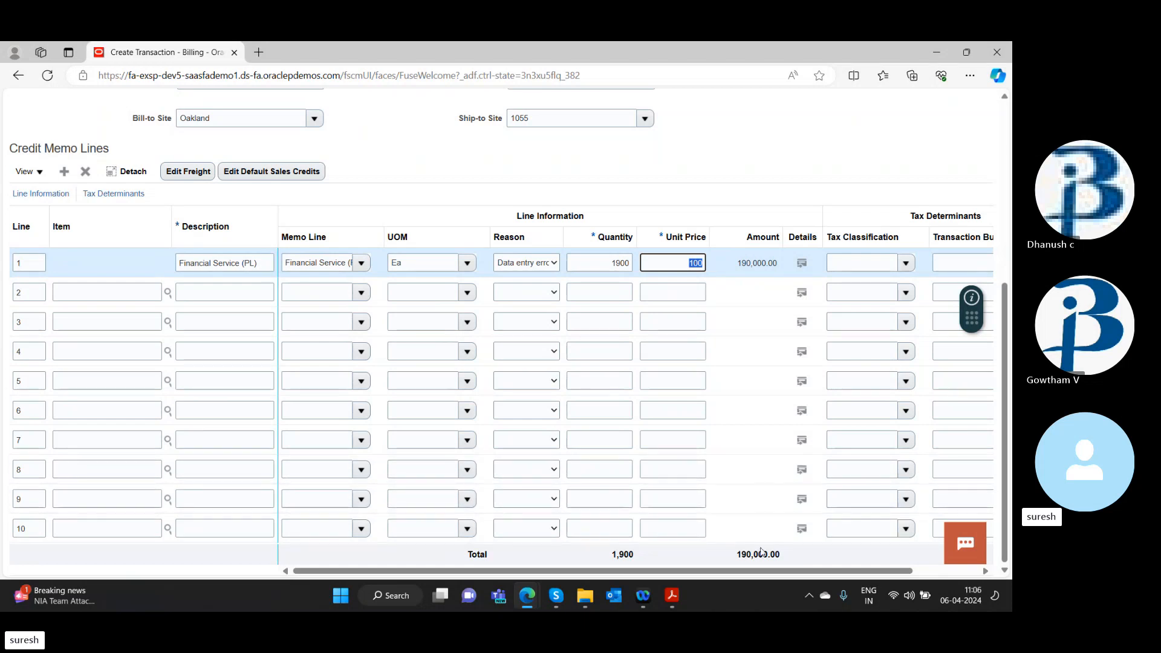
{"action": "left_click_drag", "start_coordinate": [768, 571], "coordinate": [26, 355]}
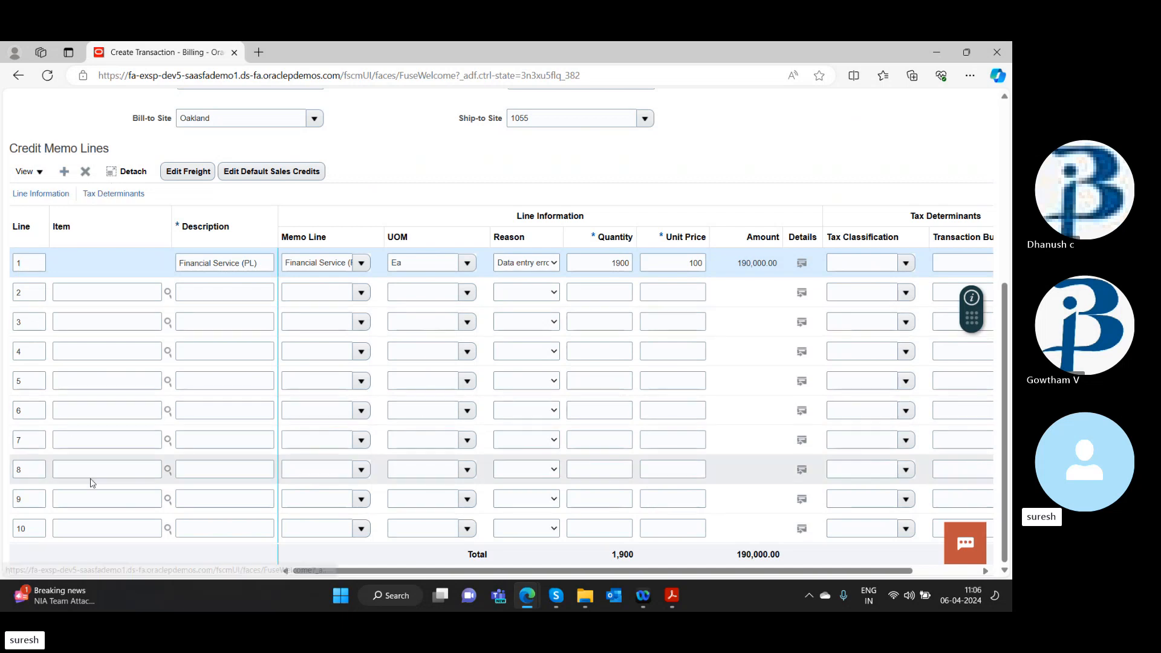
{"action": "scroll", "coordinate": [460, 266], "scroll_direction": "up", "scroll_amount": 5}
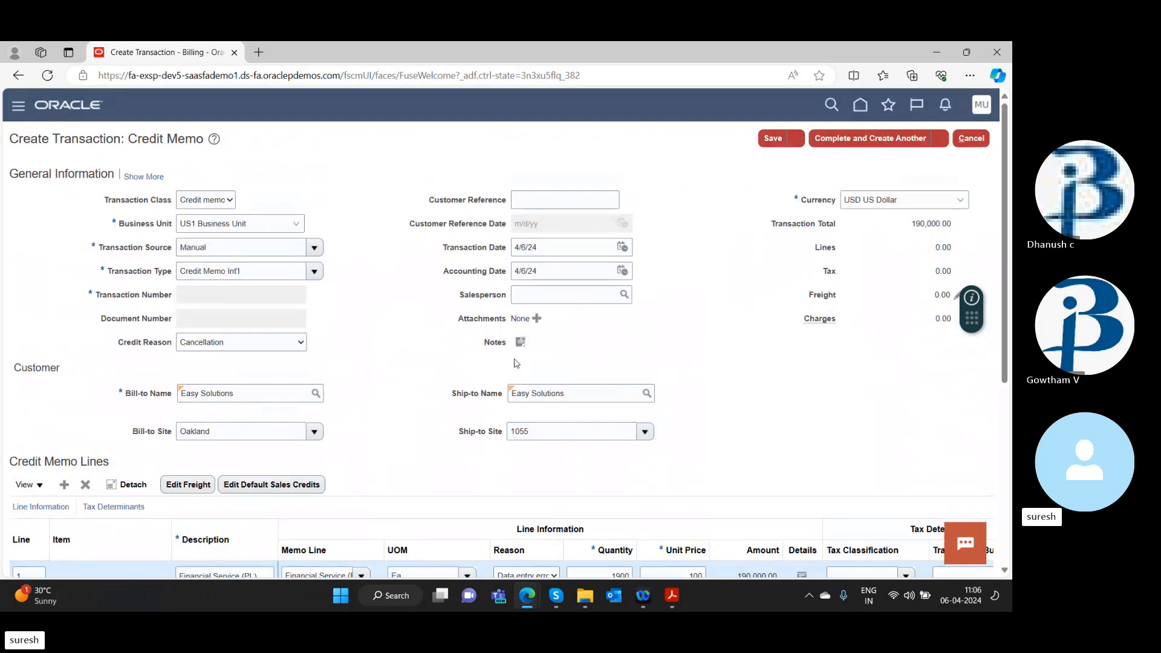
{"action": "left_click", "coordinate": [188, 484]}
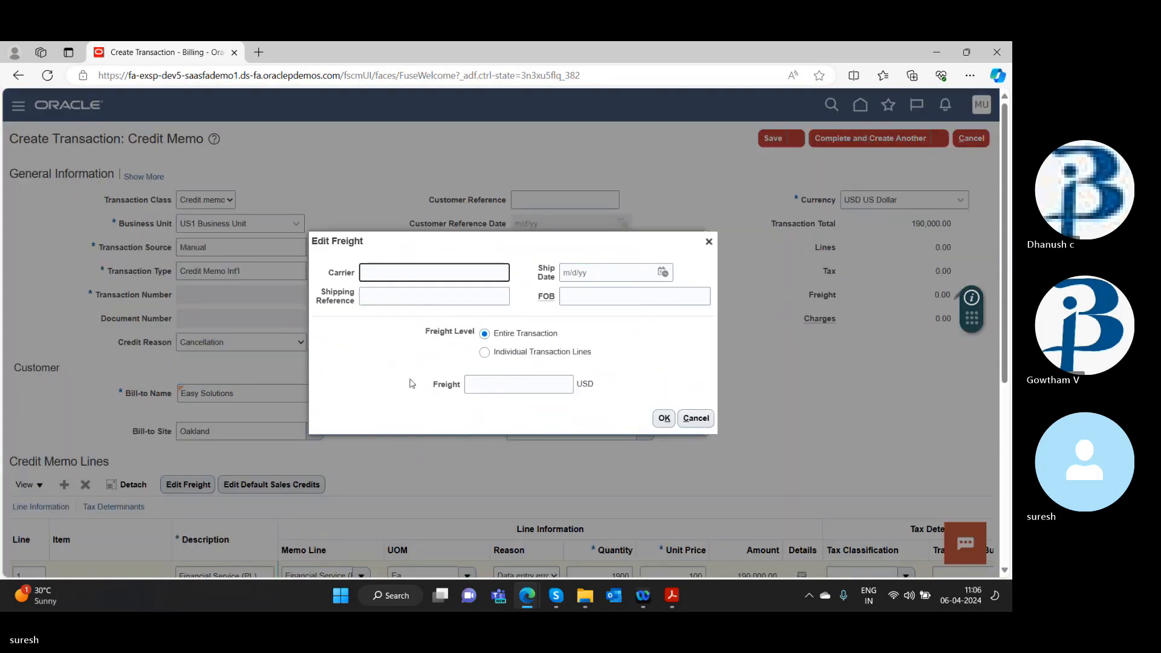
{"action": "left_click", "coordinate": [709, 241]}
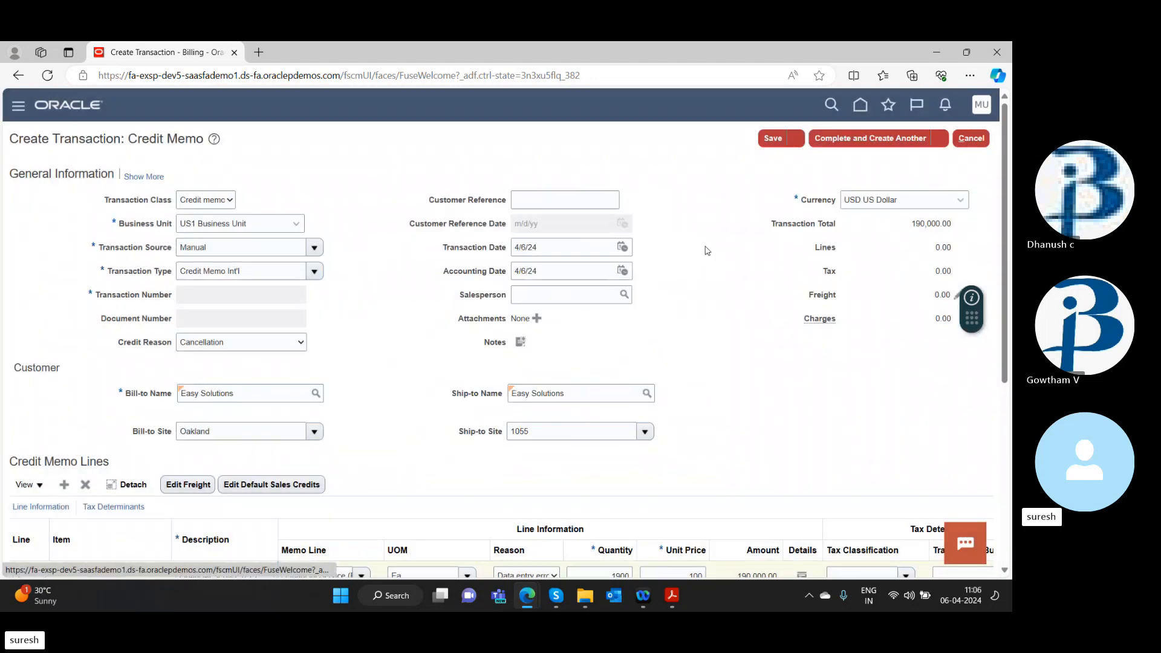
Step: Add a new blank row to the credit memo lines
{"action": "scroll", "coordinate": [421, 445], "scroll_direction": "down", "scroll_amount": 5}
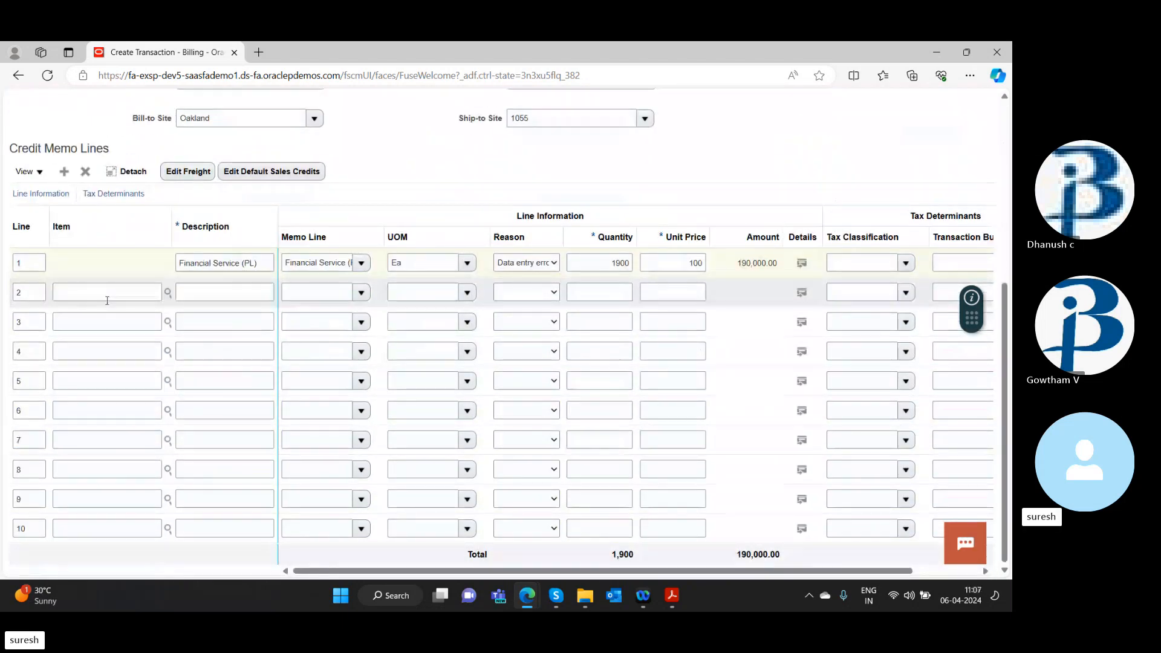
{"action": "scroll", "coordinate": [145, 339], "scroll_direction": "up", "scroll_amount": 1}
{"action": "scroll", "coordinate": [137, 416], "scroll_direction": "down", "scroll_amount": 1}
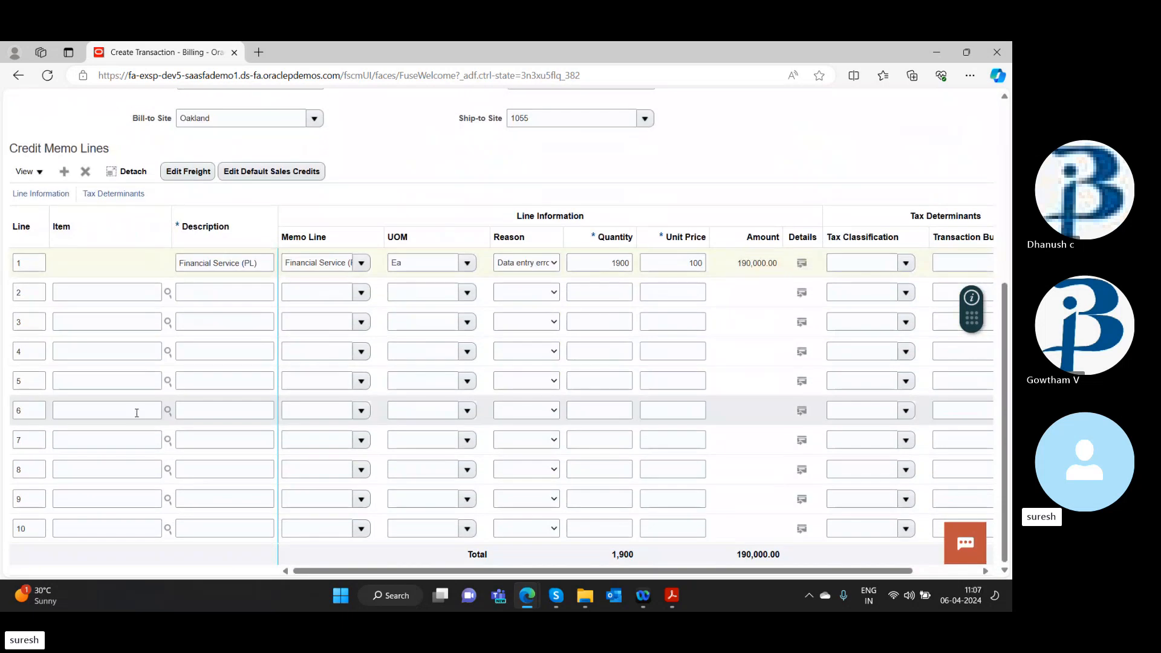
{"action": "scroll", "coordinate": [133, 314], "scroll_direction": "up", "scroll_amount": 3}
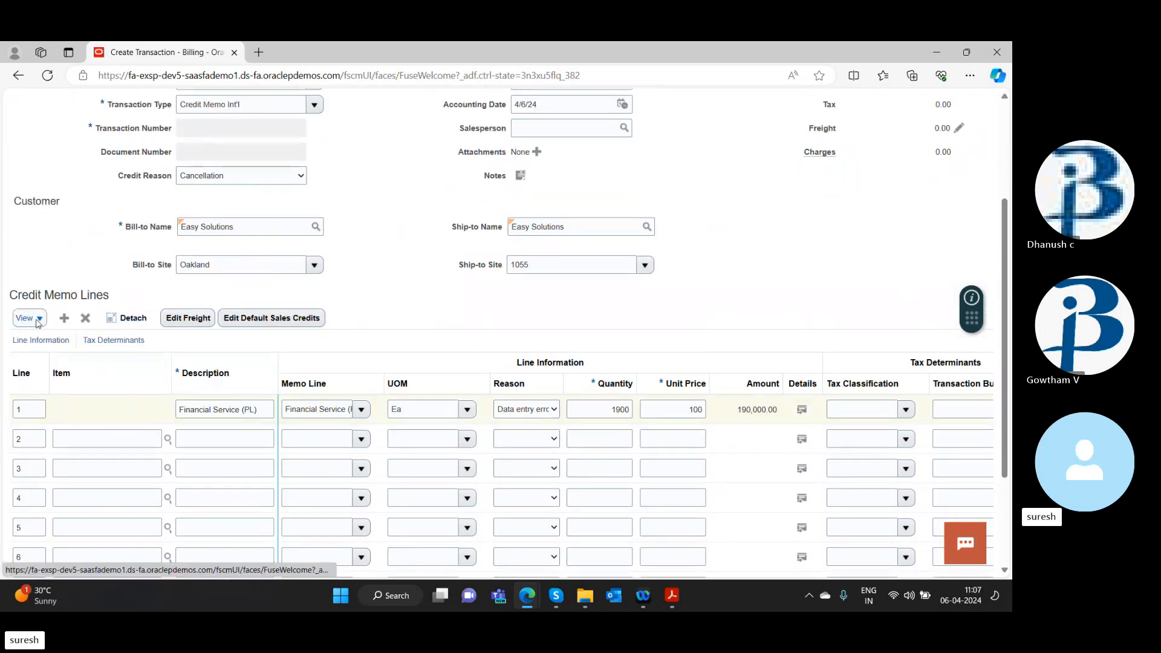
{"action": "left_click", "coordinate": [64, 318]}
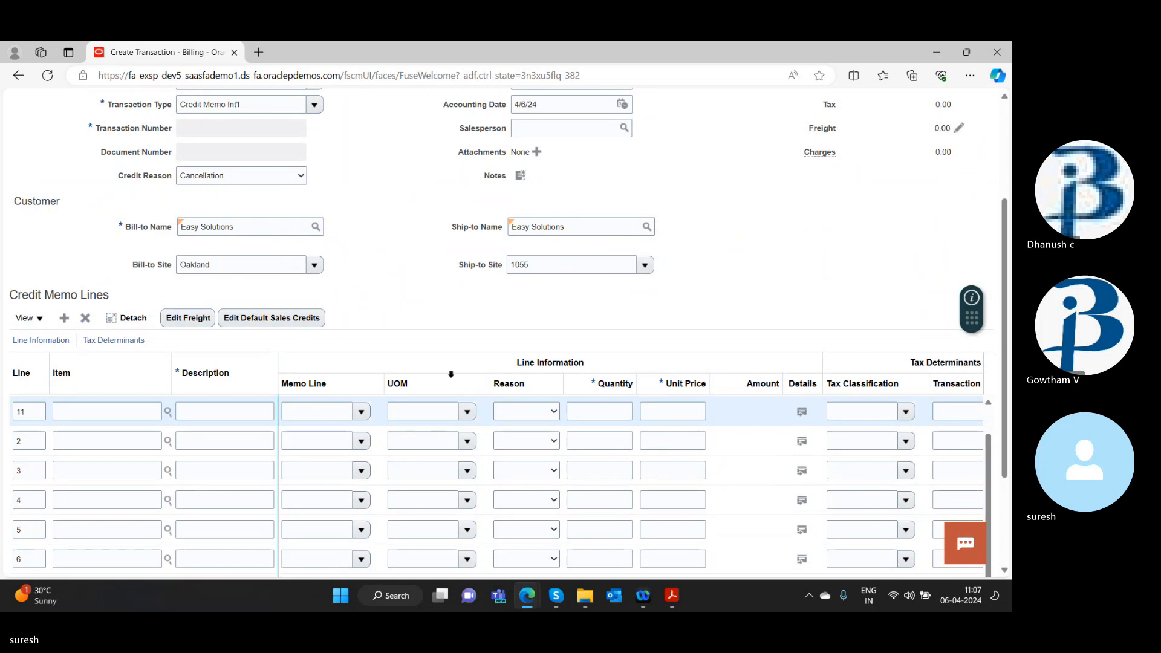
{"action": "scroll", "coordinate": [889, 321], "scroll_direction": "up", "scroll_amount": 3}
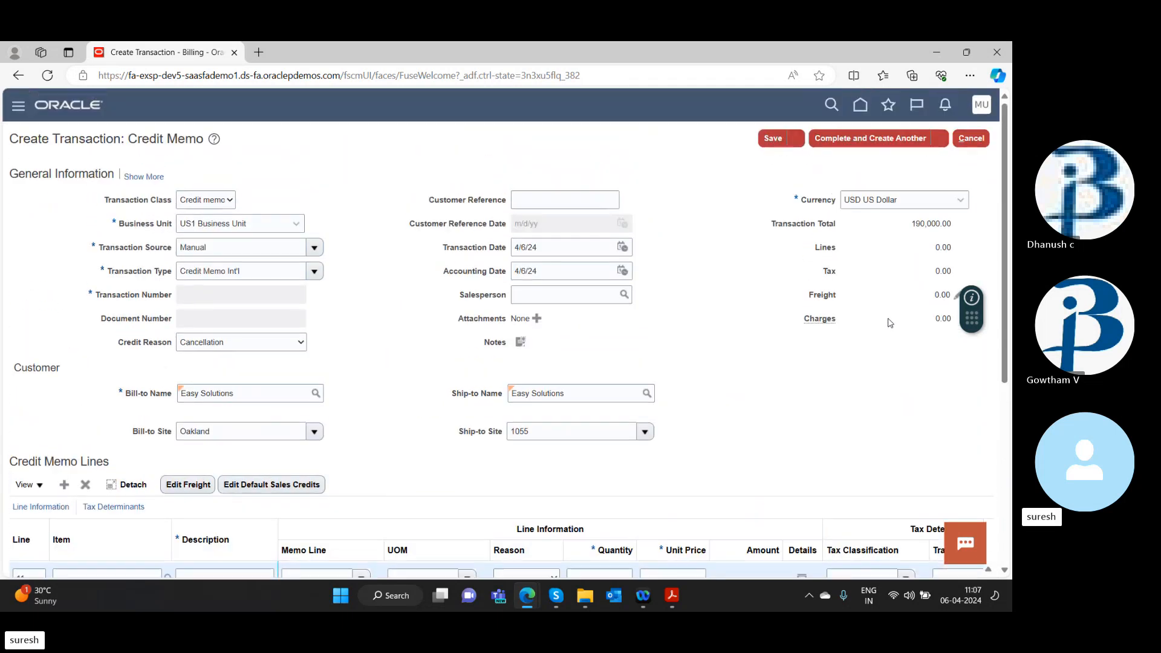
Step: Save the credit memo and review its totals and line details
{"action": "left_click", "coordinate": [774, 138]}
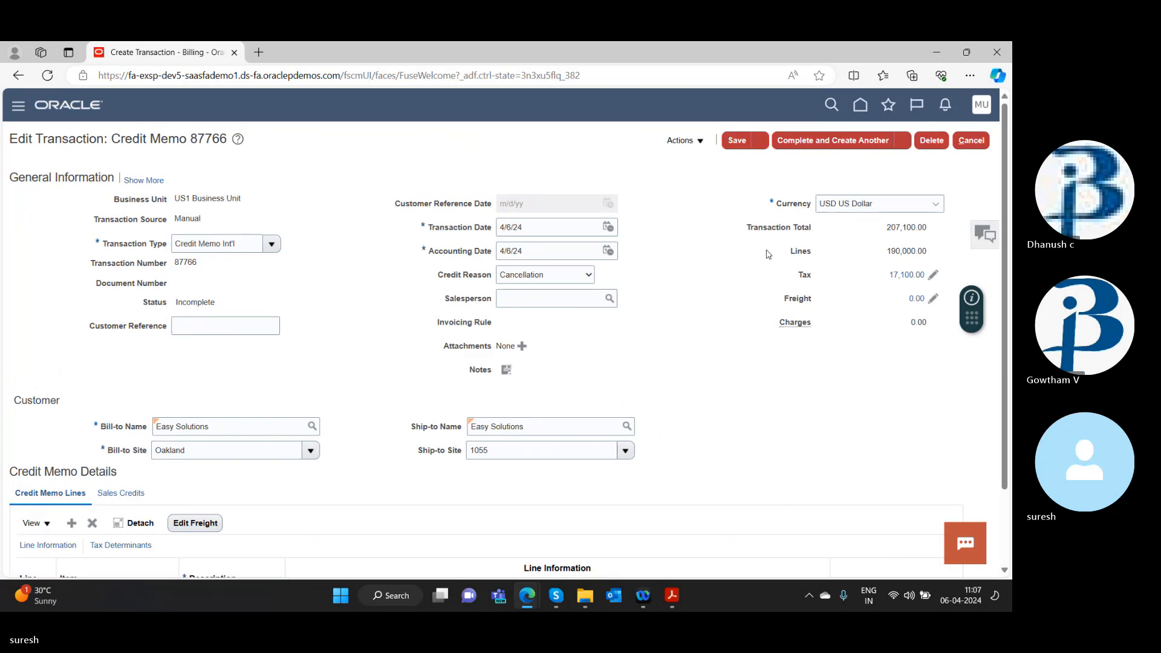
{"action": "scroll", "coordinate": [735, 339], "scroll_direction": "down", "scroll_amount": 3}
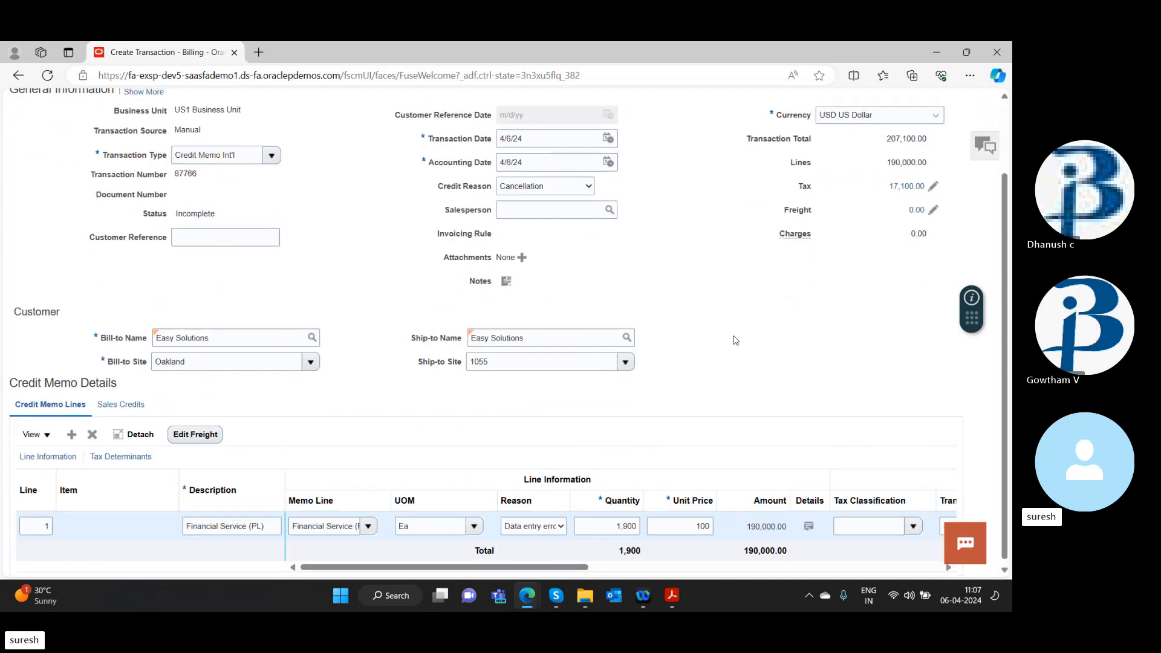
{"action": "scroll", "coordinate": [736, 332], "scroll_direction": "up", "scroll_amount": 3}
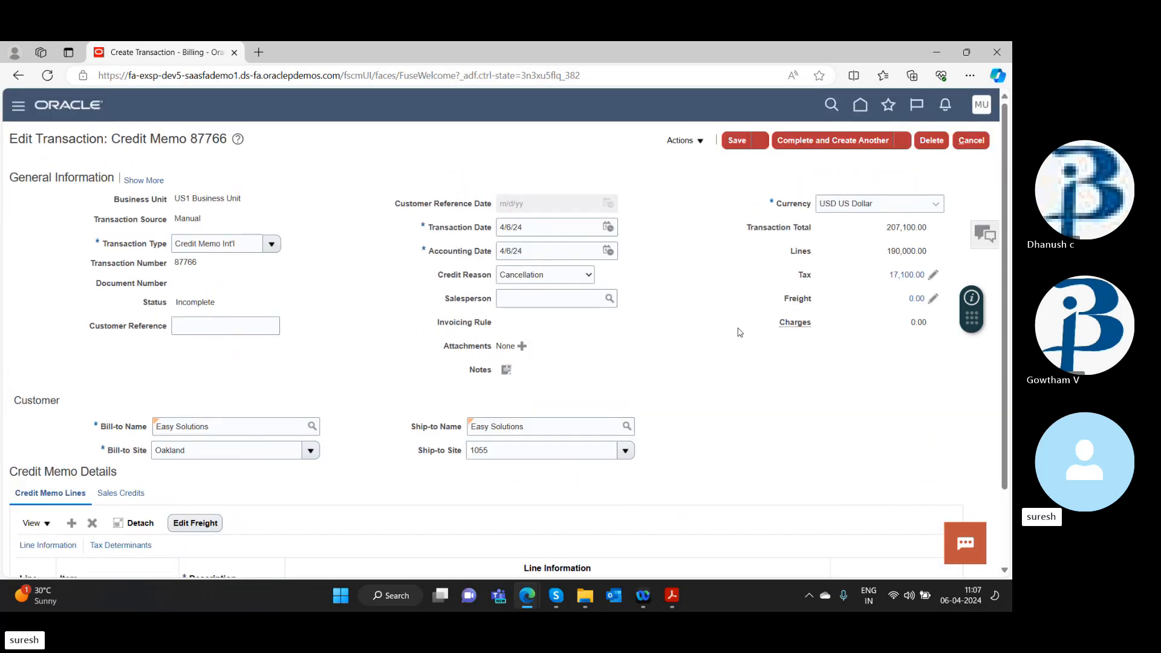
{"action": "scroll", "coordinate": [737, 331], "scroll_direction": "down", "scroll_amount": 3}
{"action": "scroll", "coordinate": [737, 332], "scroll_direction": "up", "scroll_amount": 3}
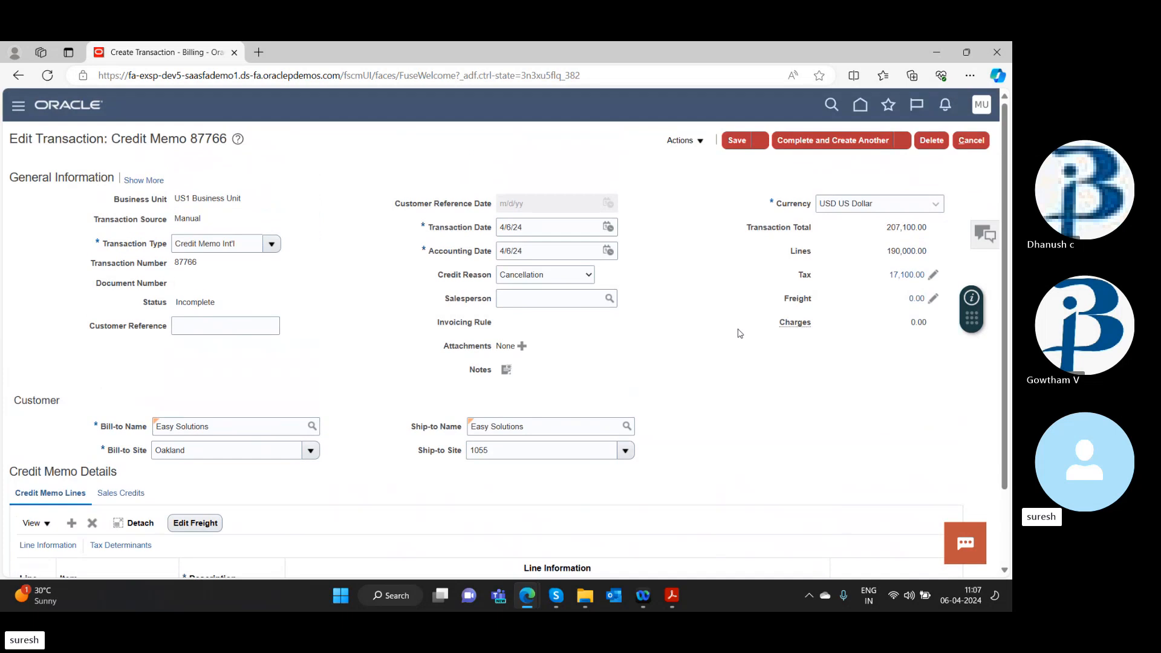
Step: Try to complete the credit memo and create another one, closing the resulting dialog
{"action": "left_click", "coordinate": [760, 140]}
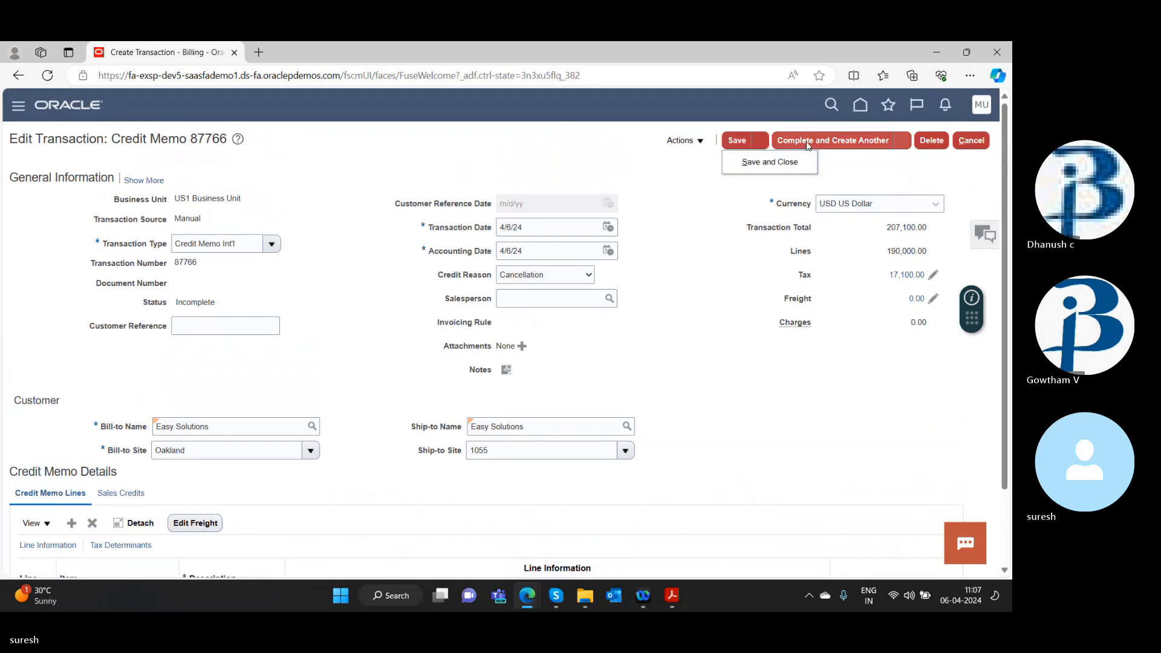
{"action": "left_click", "coordinate": [705, 145]}
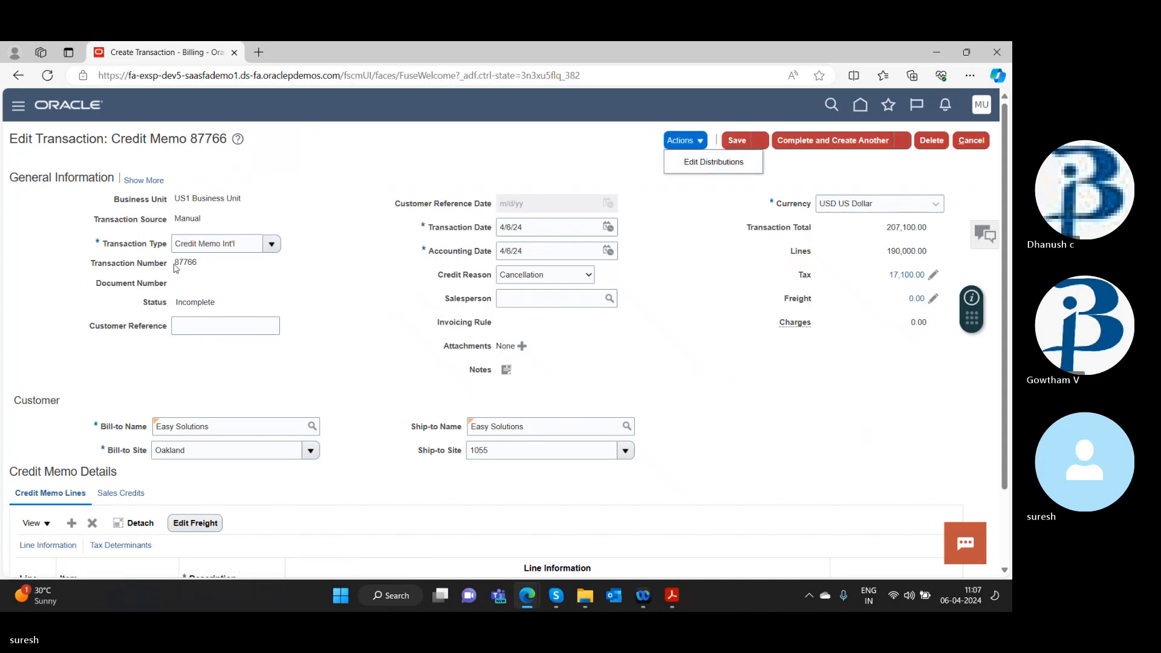
{"action": "left_click_drag", "start_coordinate": [176, 268], "coordinate": [194, 262]}
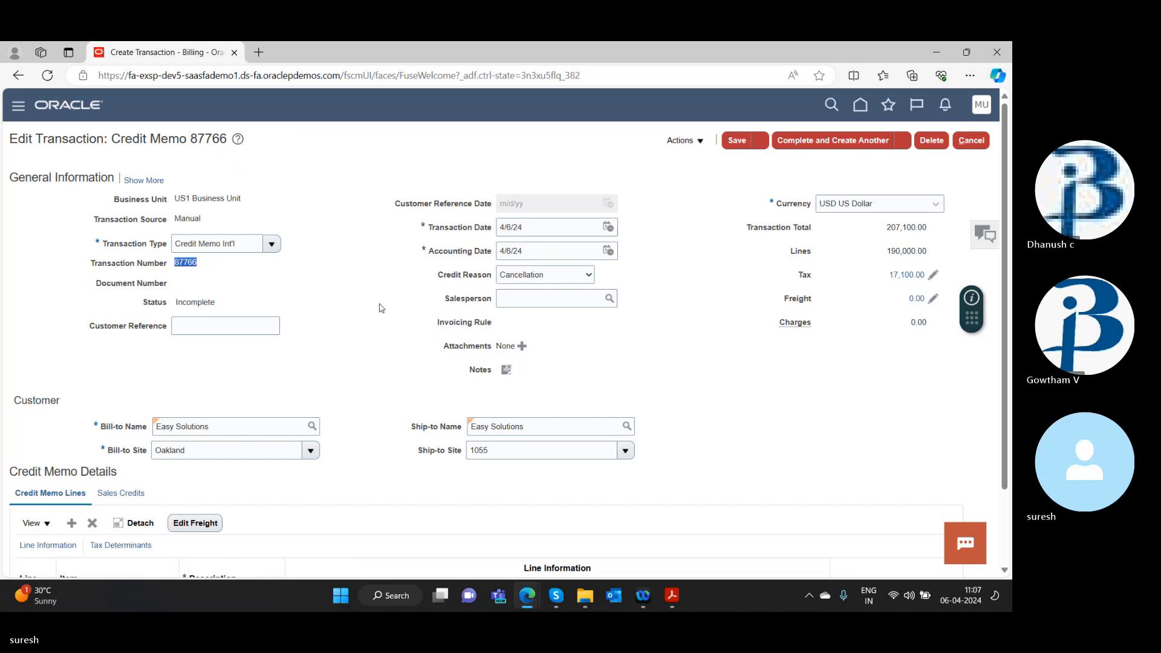
{"action": "left_click", "coordinate": [833, 140]}
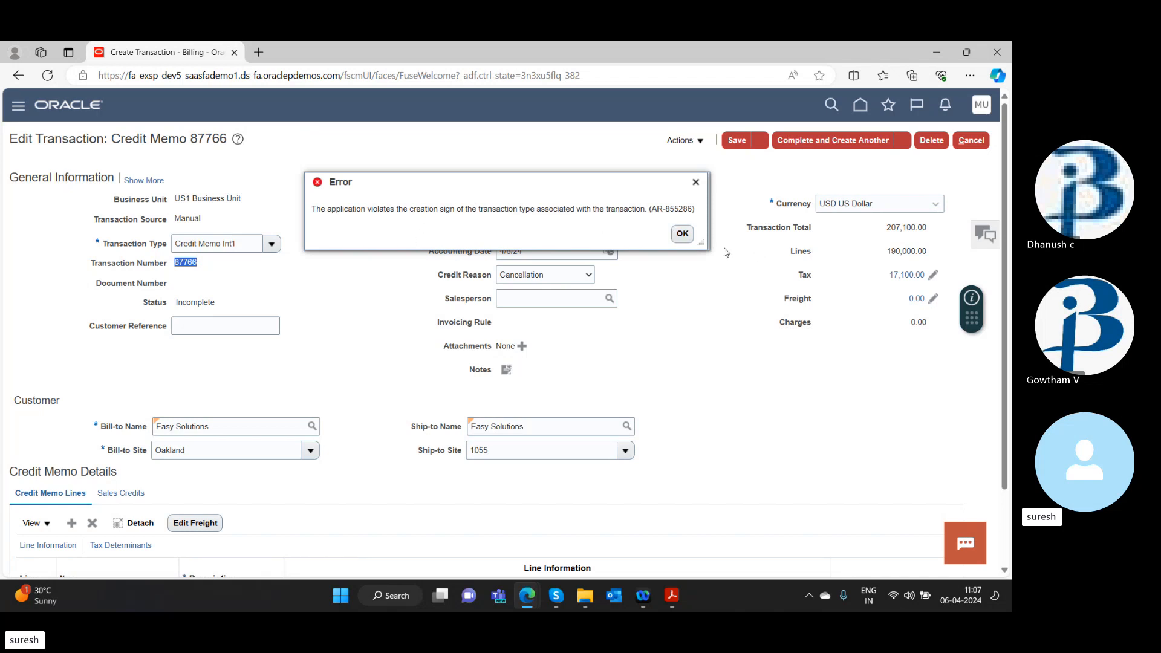
{"action": "left_click", "coordinate": [681, 233]}
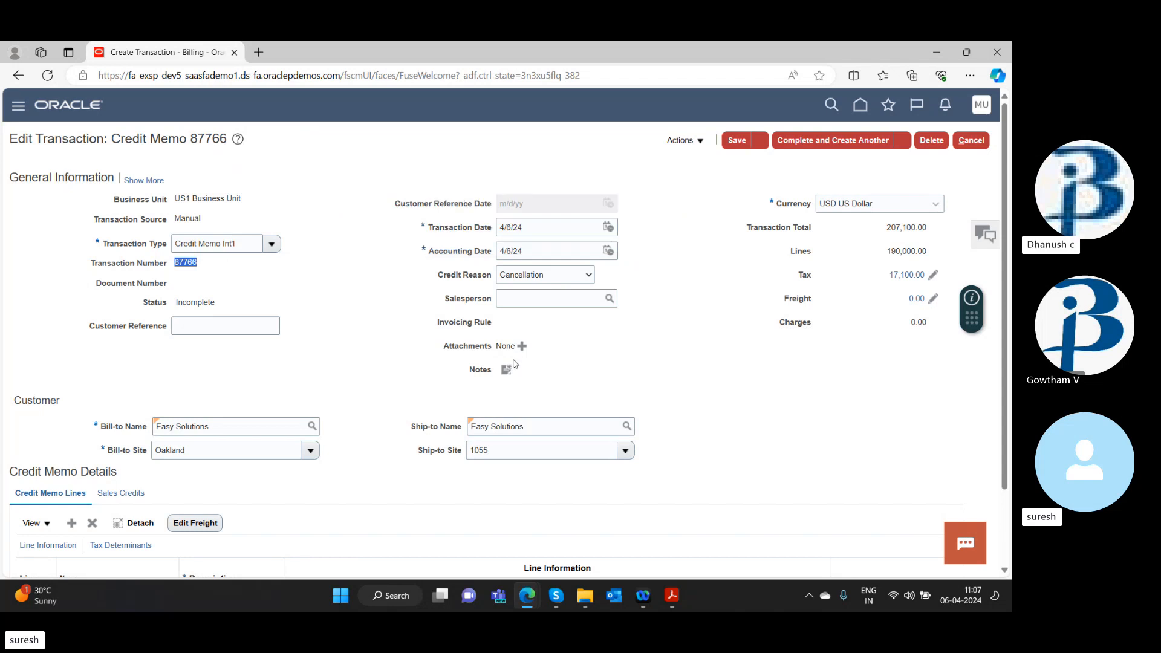
Step: Set the quantity of credit memo line 1 to -1,900 and save the credit memo
{"action": "scroll", "coordinate": [535, 329], "scroll_direction": "down", "scroll_amount": 2}
{"action": "left_click", "coordinate": [631, 523]}
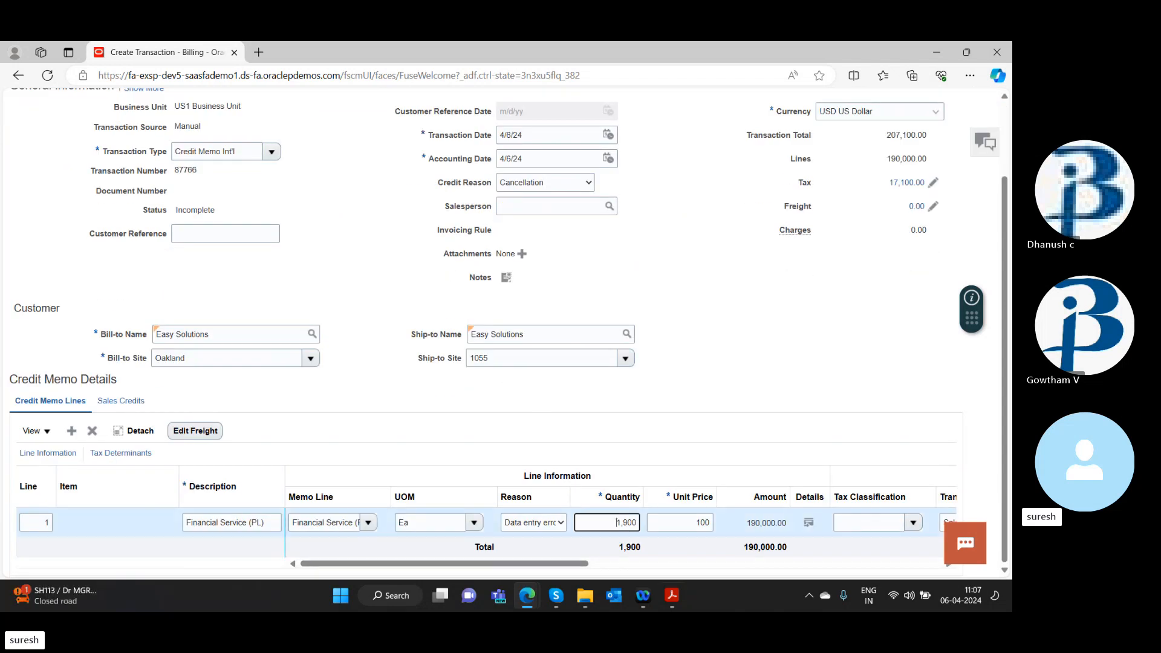
{"action": "key", "text": "Tab"}
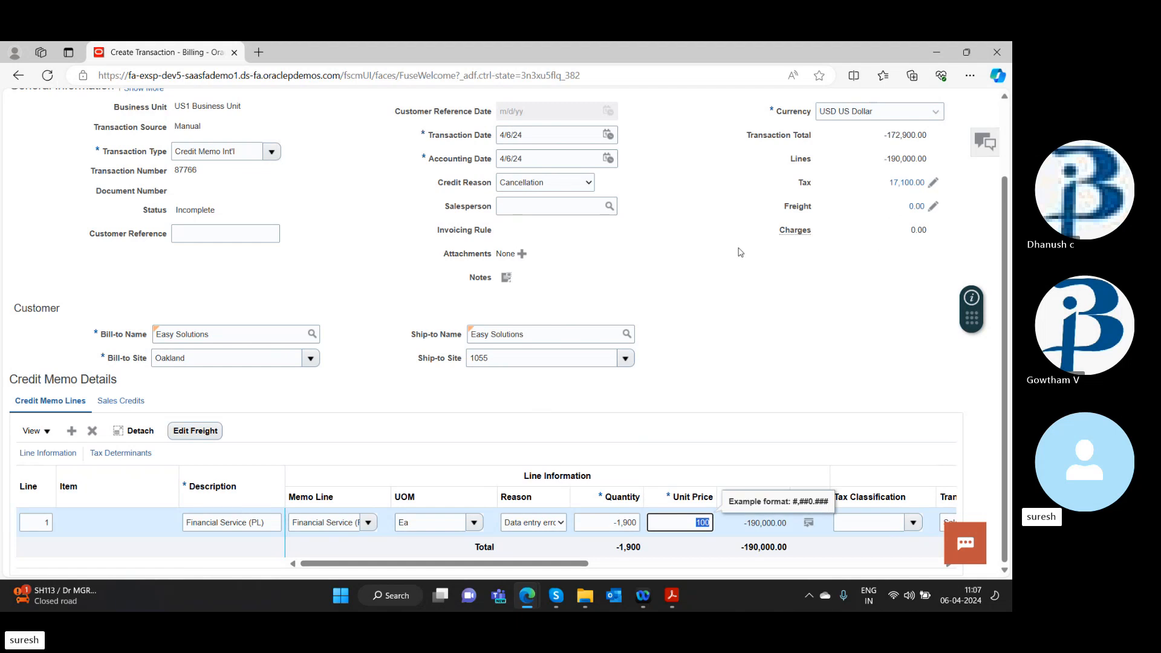
{"action": "scroll", "coordinate": [739, 249], "scroll_direction": "up", "scroll_amount": 2}
{"action": "left_click", "coordinate": [735, 143]}
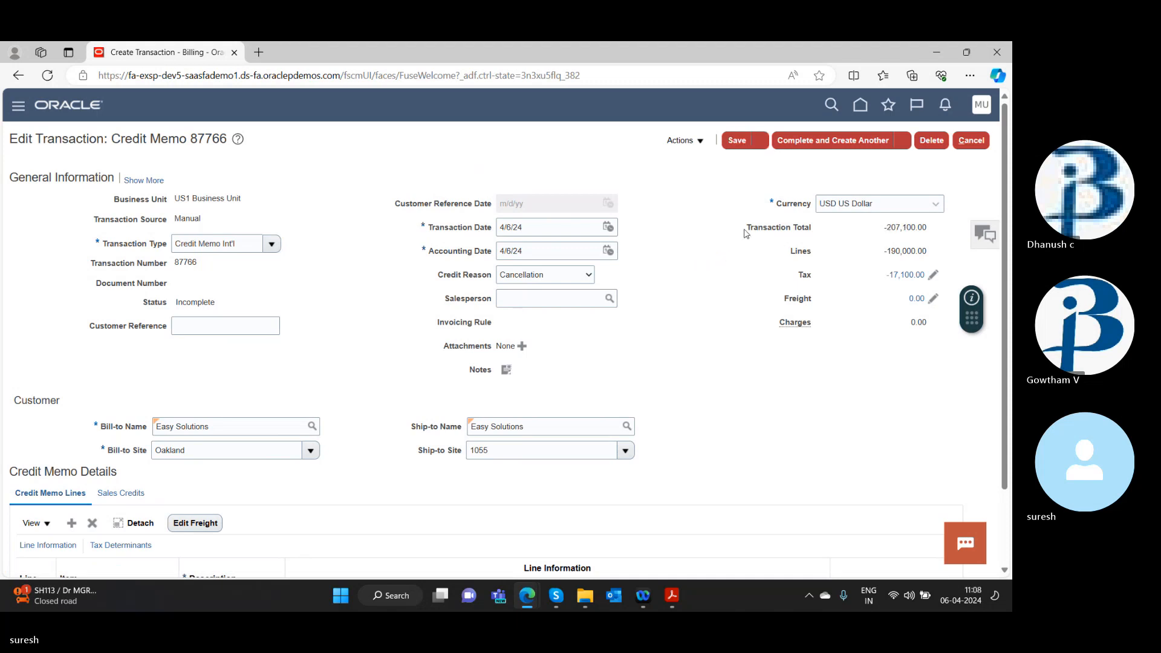
Step: Complete the credit memo and open it for review
{"action": "left_click", "coordinate": [760, 140]}
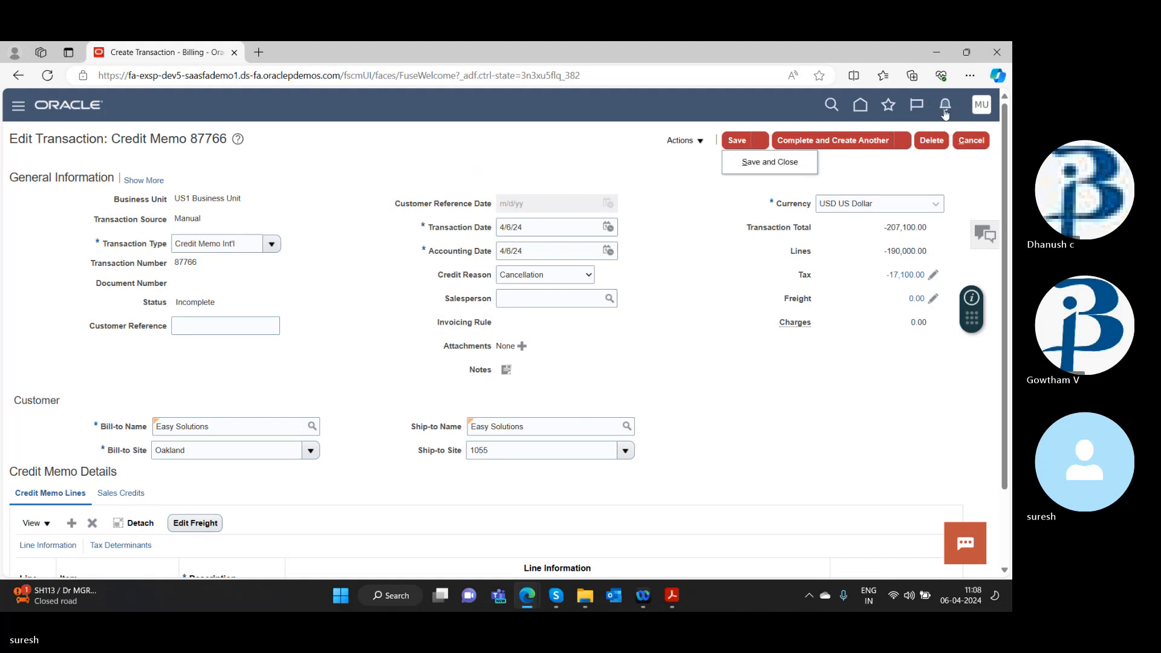
{"action": "left_click", "coordinate": [850, 179]}
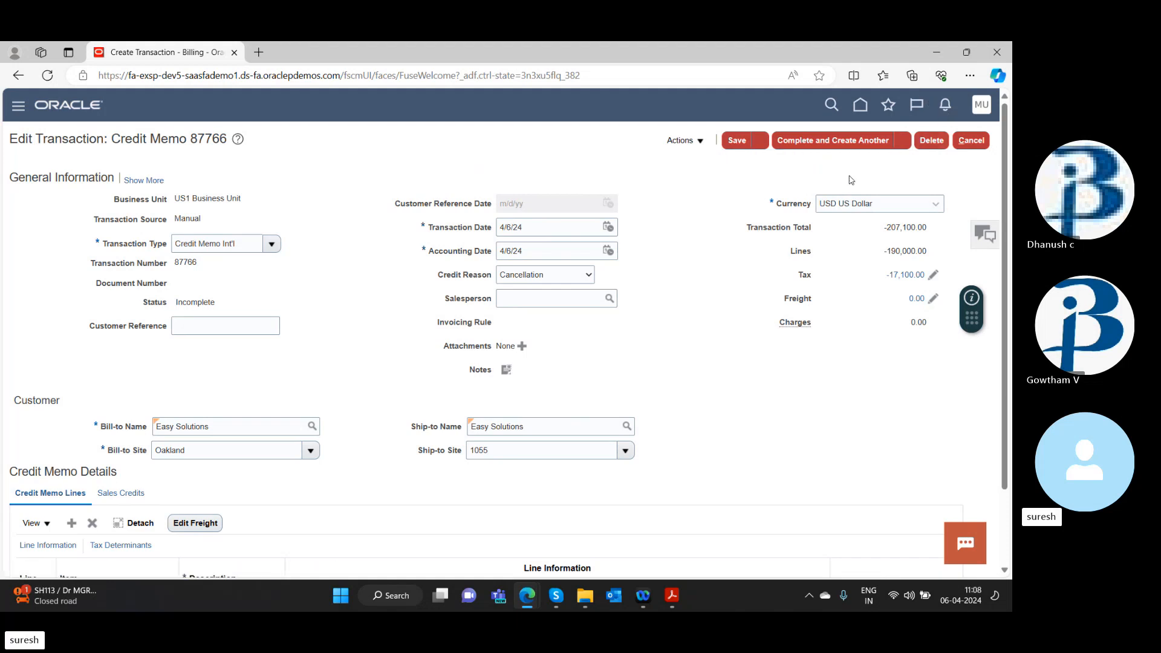
{"action": "left_click", "coordinate": [903, 140]}
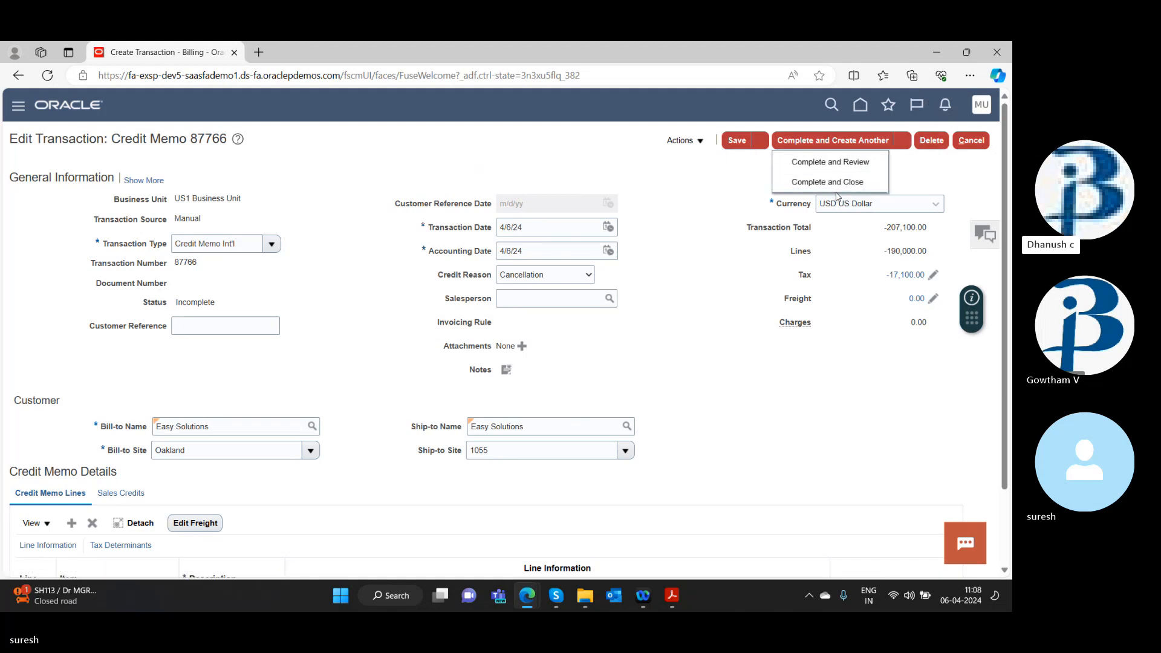
{"action": "left_click", "coordinate": [857, 162]}
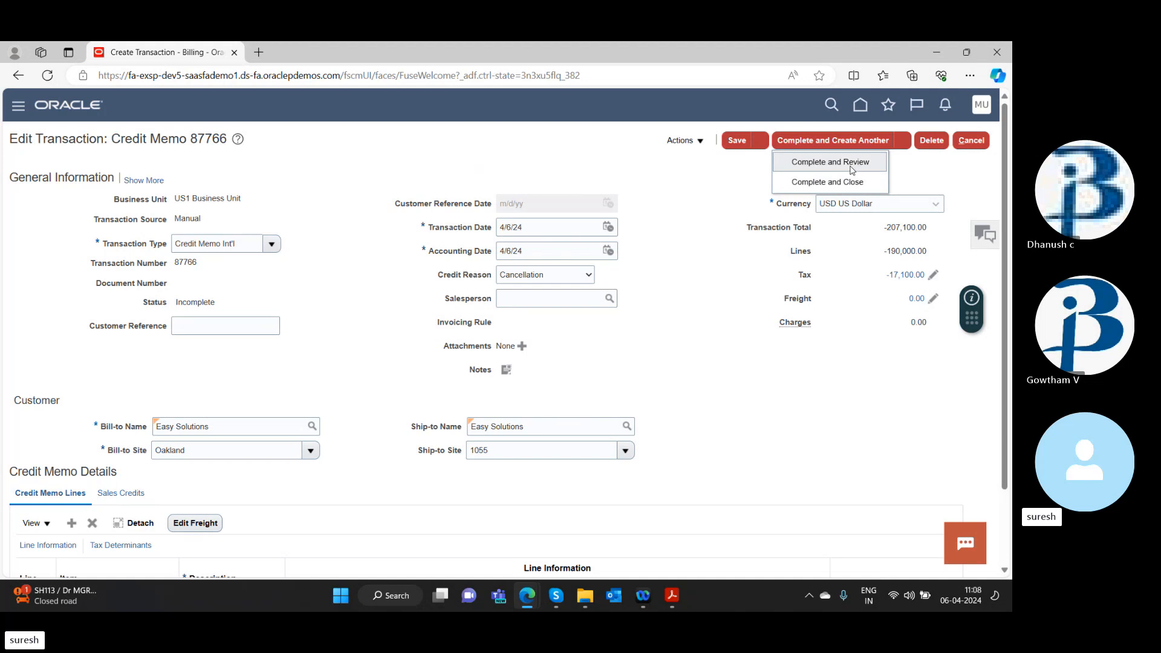
{"action": "left_click", "coordinate": [836, 183]}
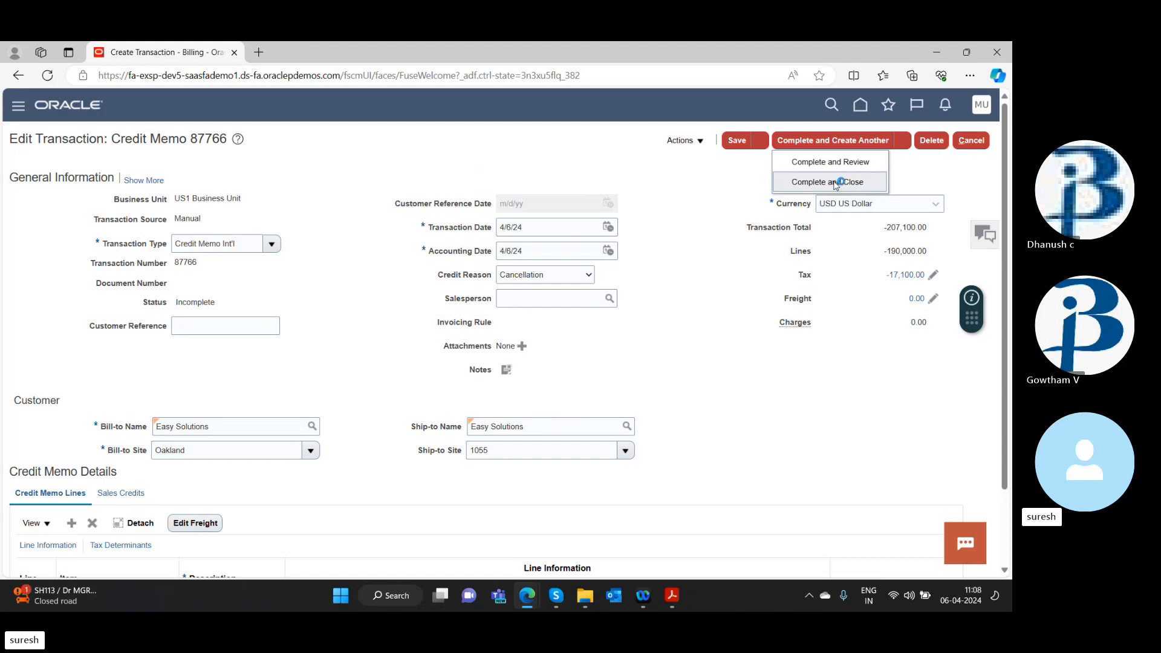
{"action": "left_click", "coordinate": [840, 163]}
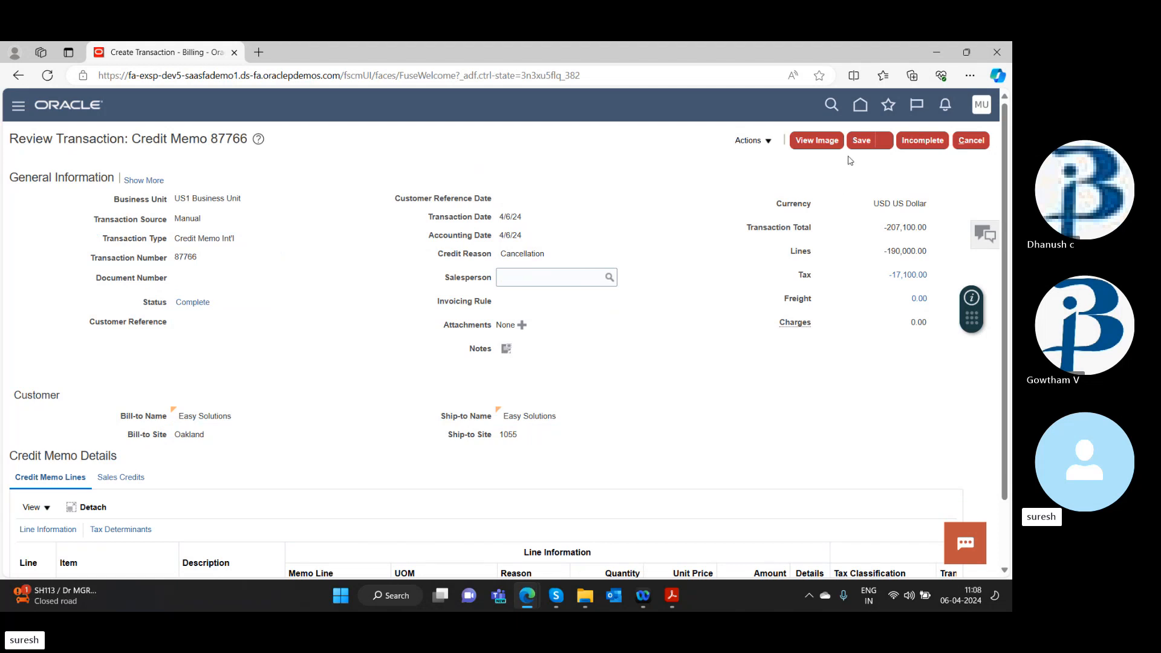
Step: View the printed image of the completed credit memo and close it
{"action": "left_click", "coordinate": [817, 141]}
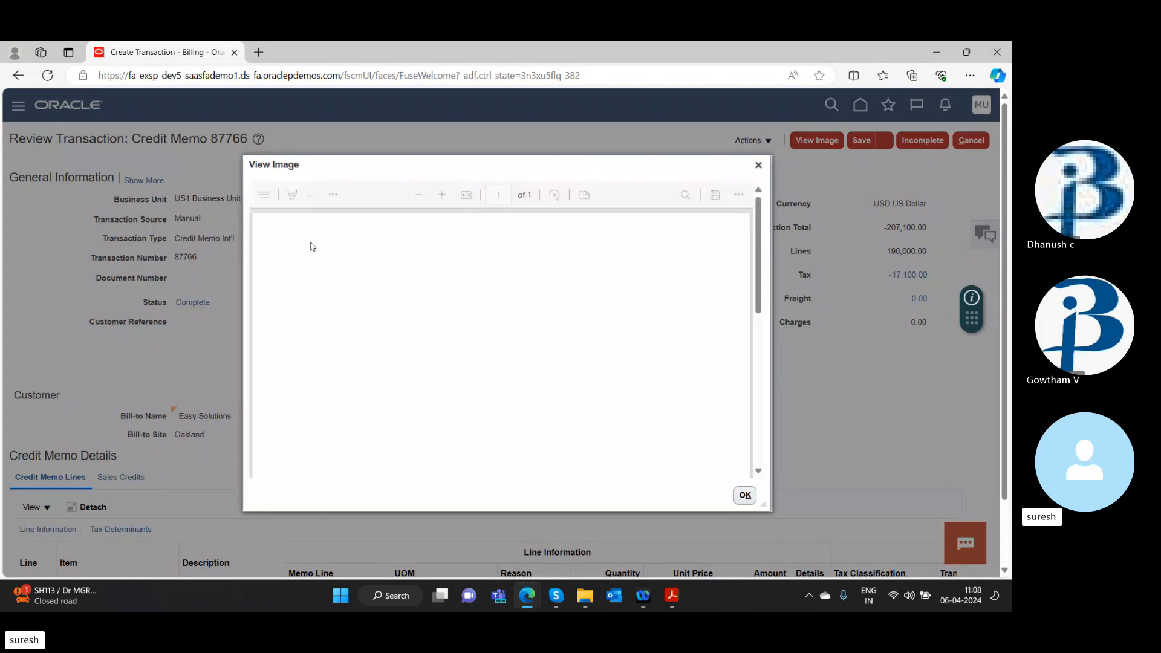
{"action": "left_click_drag", "start_coordinate": [761, 262], "coordinate": [772, 209]}
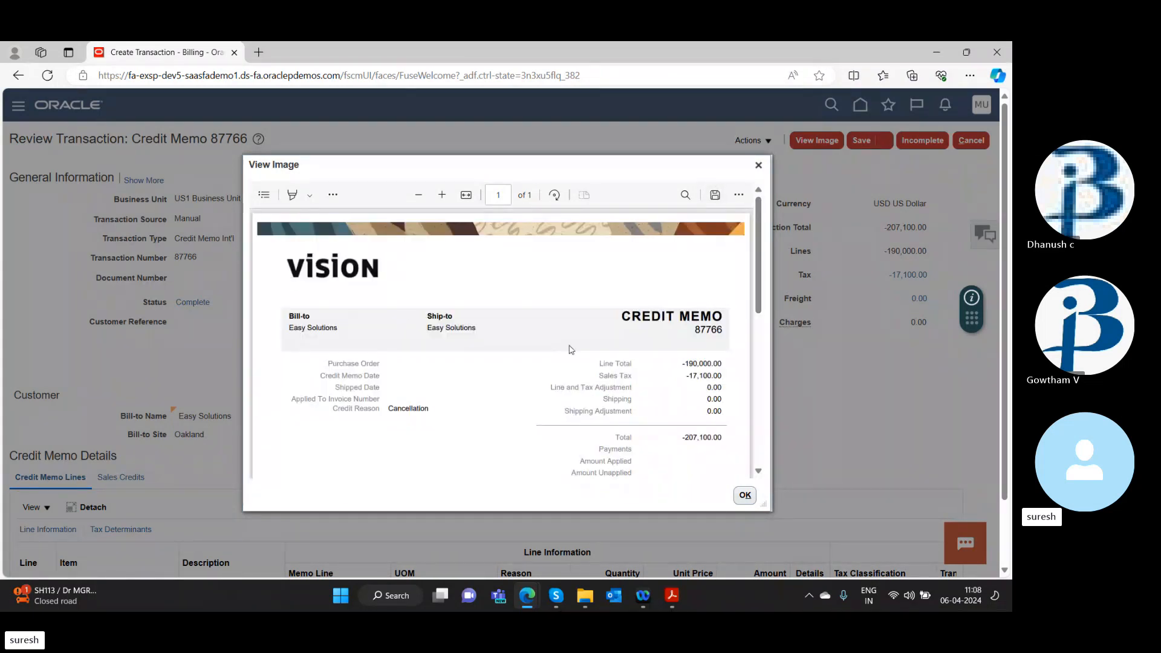
{"action": "left_click", "coordinate": [745, 496]}
Step: Try to view the credit memo's accounting lines and close the dialog
{"action": "left_click", "coordinate": [887, 143]}
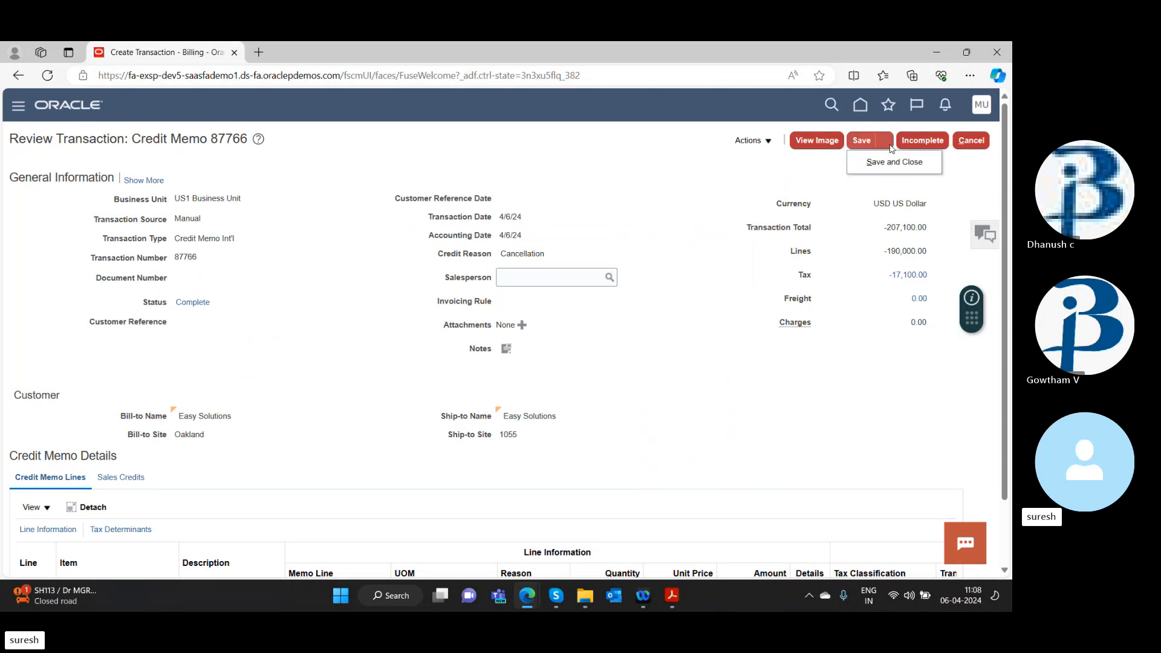
{"action": "left_click", "coordinate": [753, 140]}
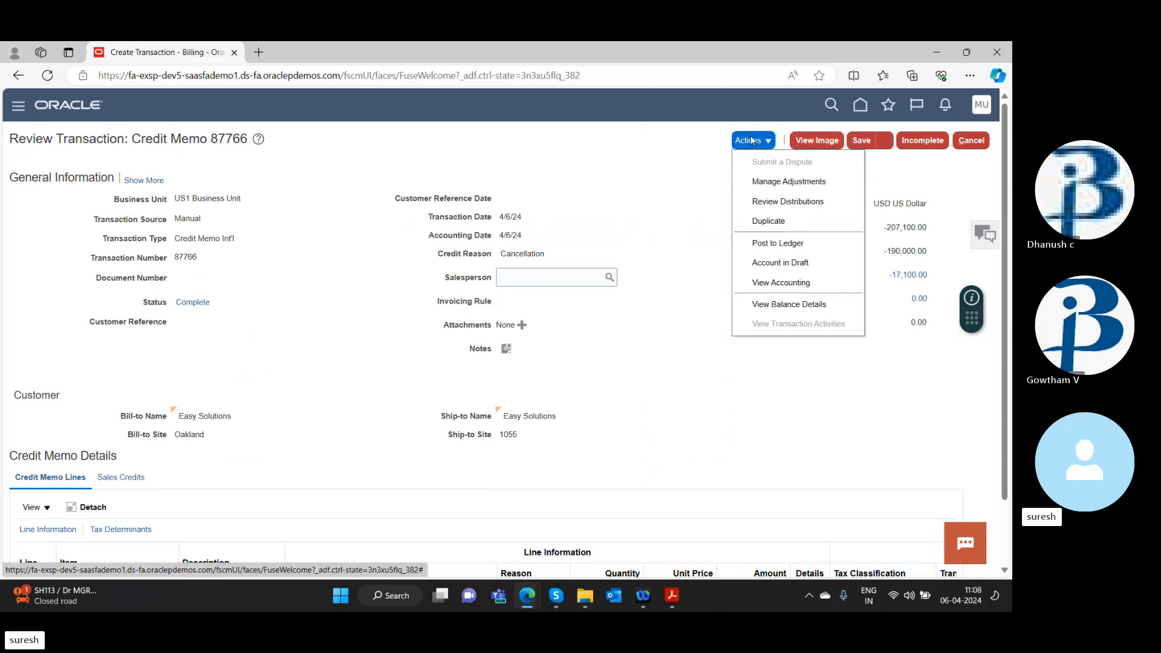
{"action": "left_click", "coordinate": [680, 204]}
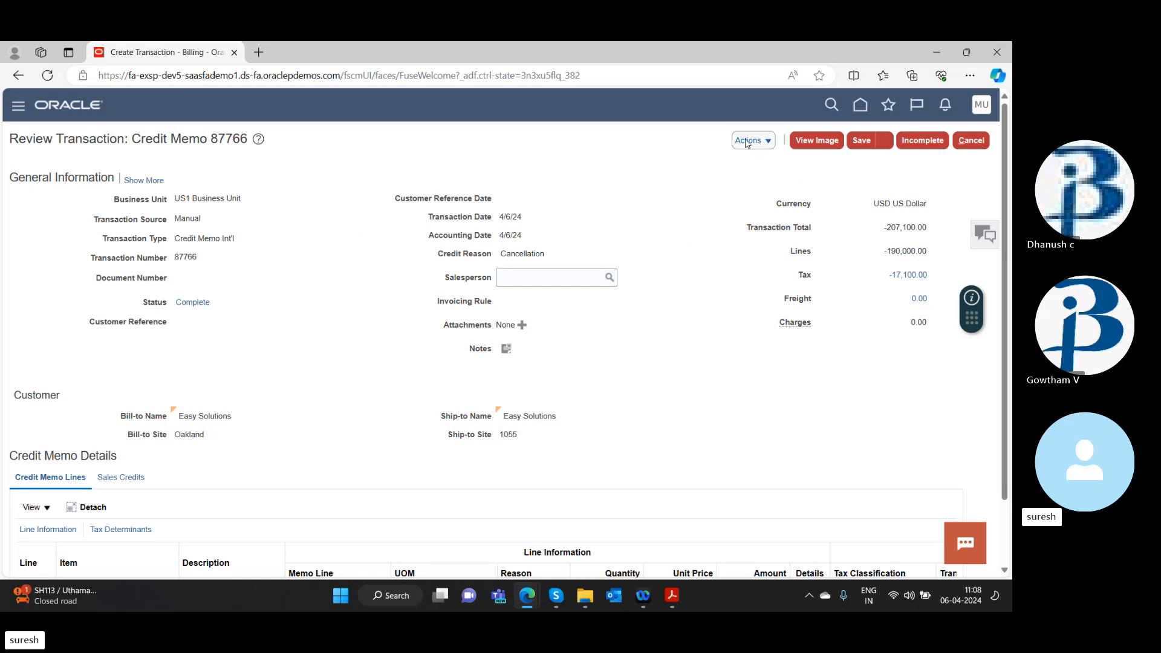
{"action": "left_click", "coordinate": [764, 144]}
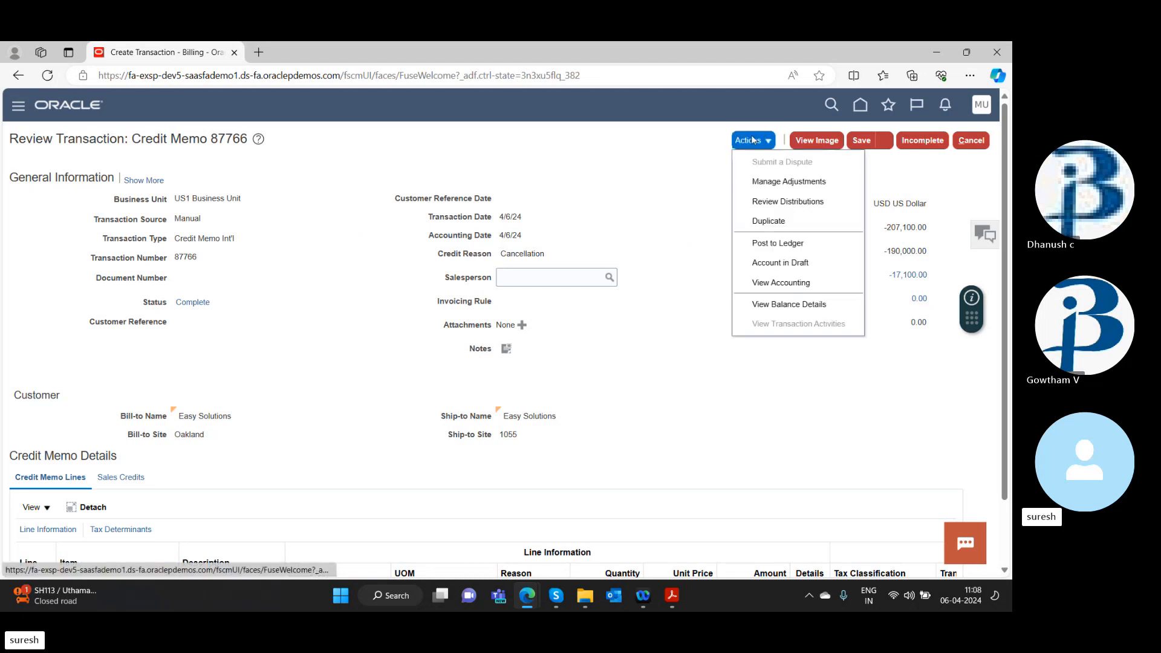
{"action": "left_click", "coordinate": [789, 271]}
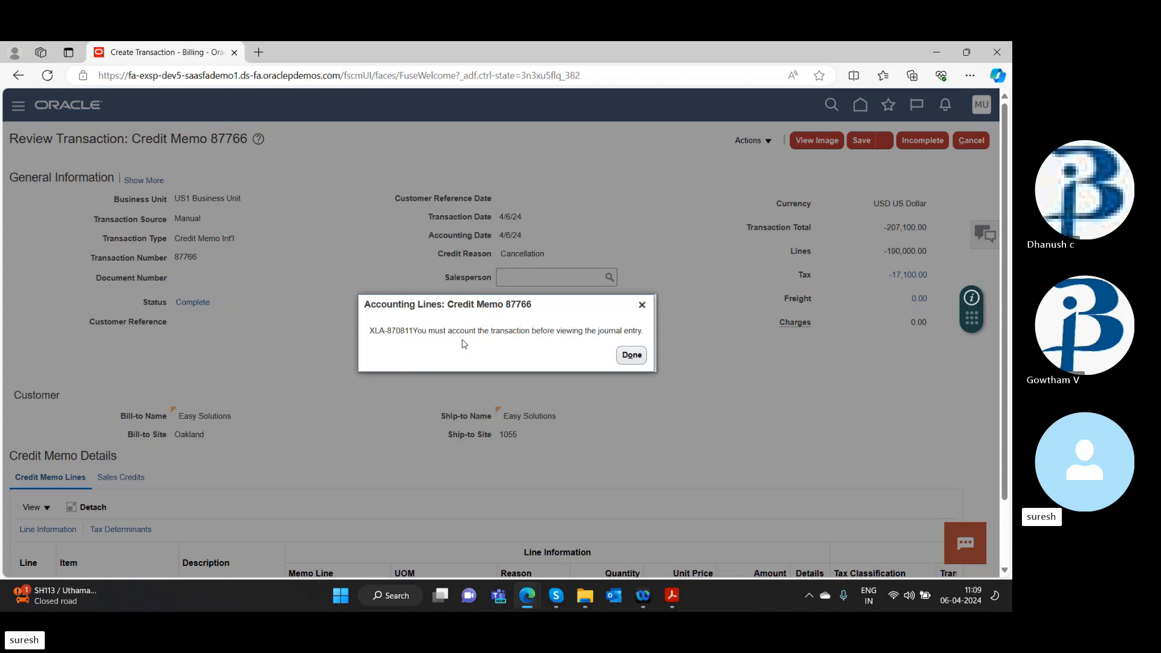
{"action": "left_click", "coordinate": [632, 355]}
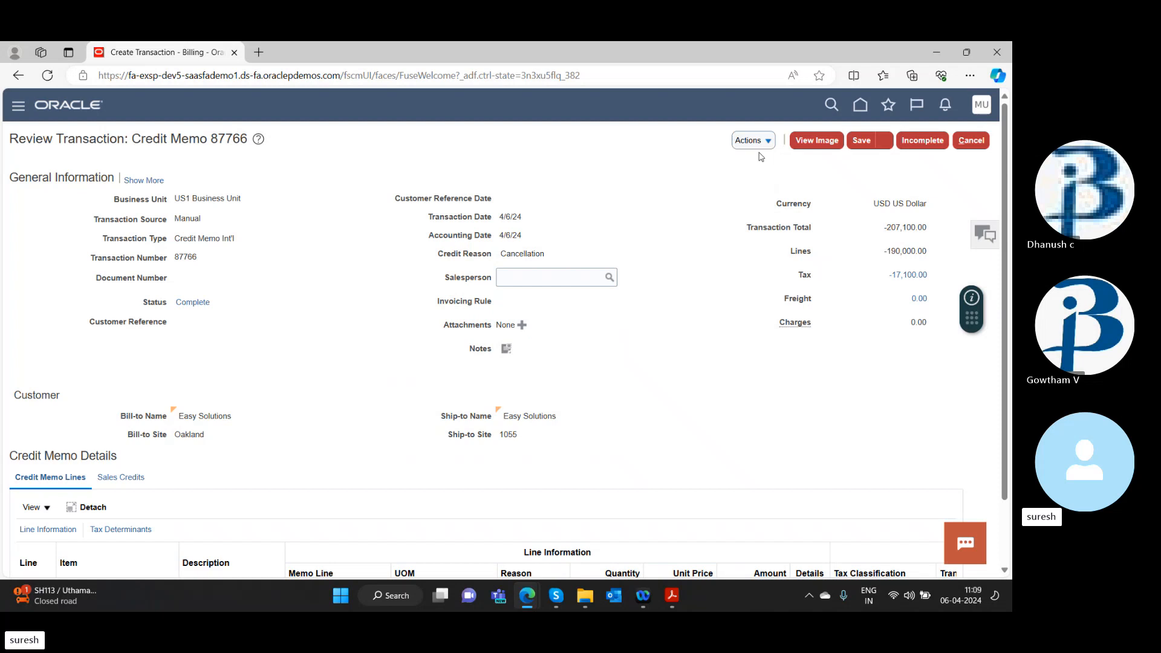
Step: Account the credit memo in draft and view the resulting accounting lines
{"action": "left_click", "coordinate": [762, 142]}
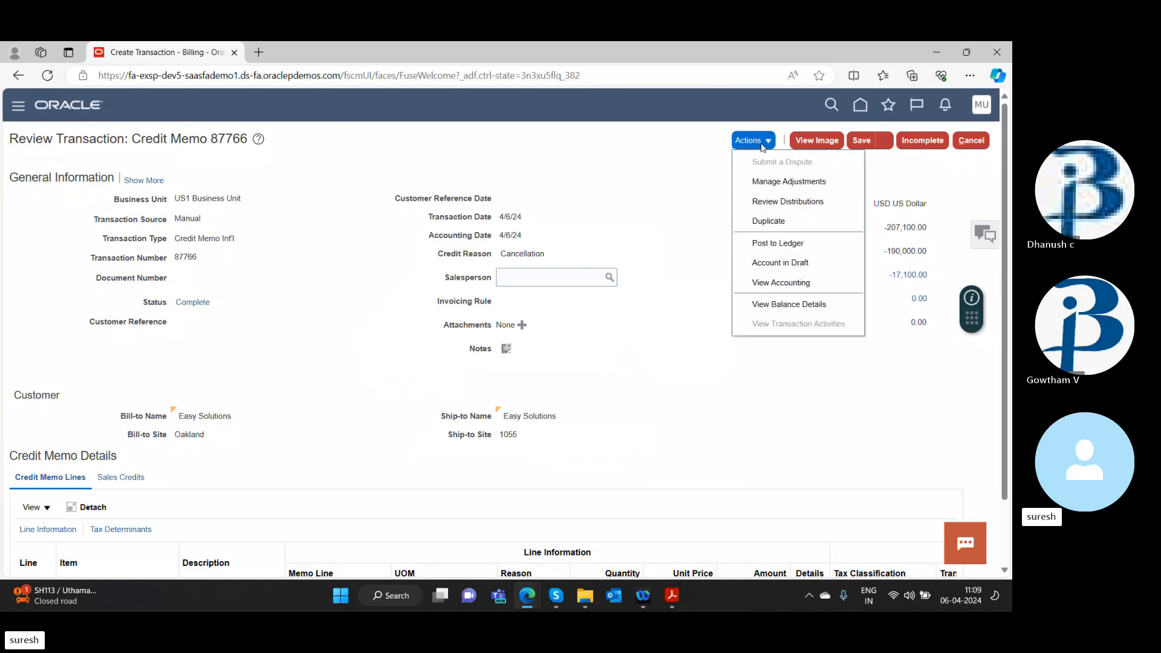
{"action": "left_click", "coordinate": [774, 262]}
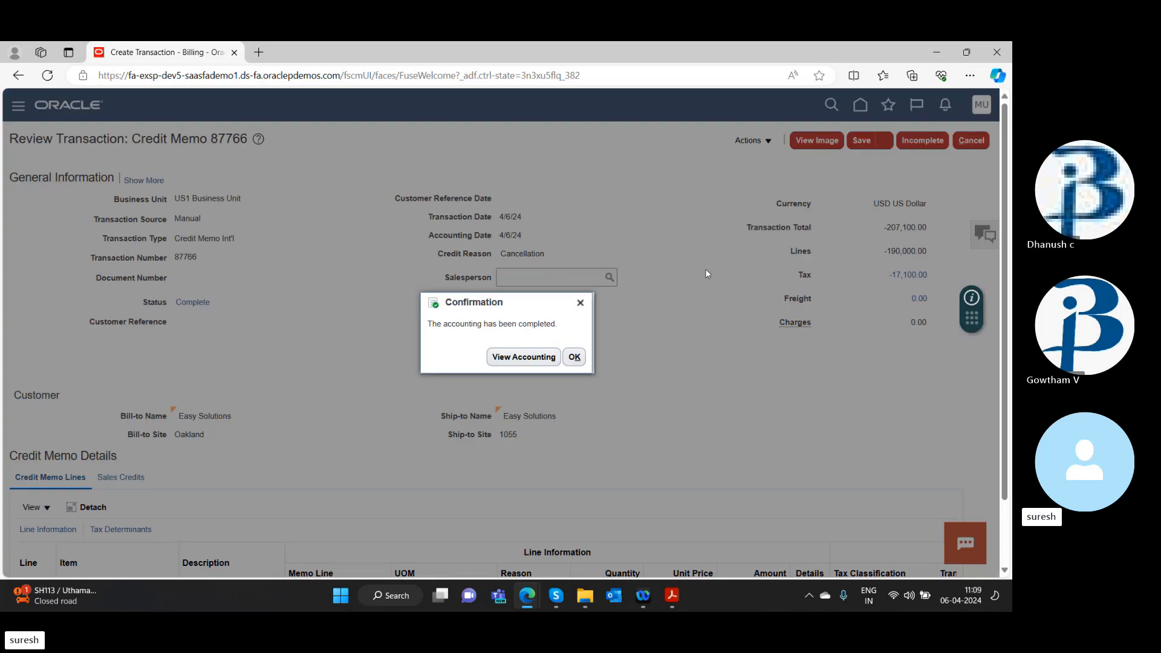
{"action": "left_click", "coordinate": [524, 358]}
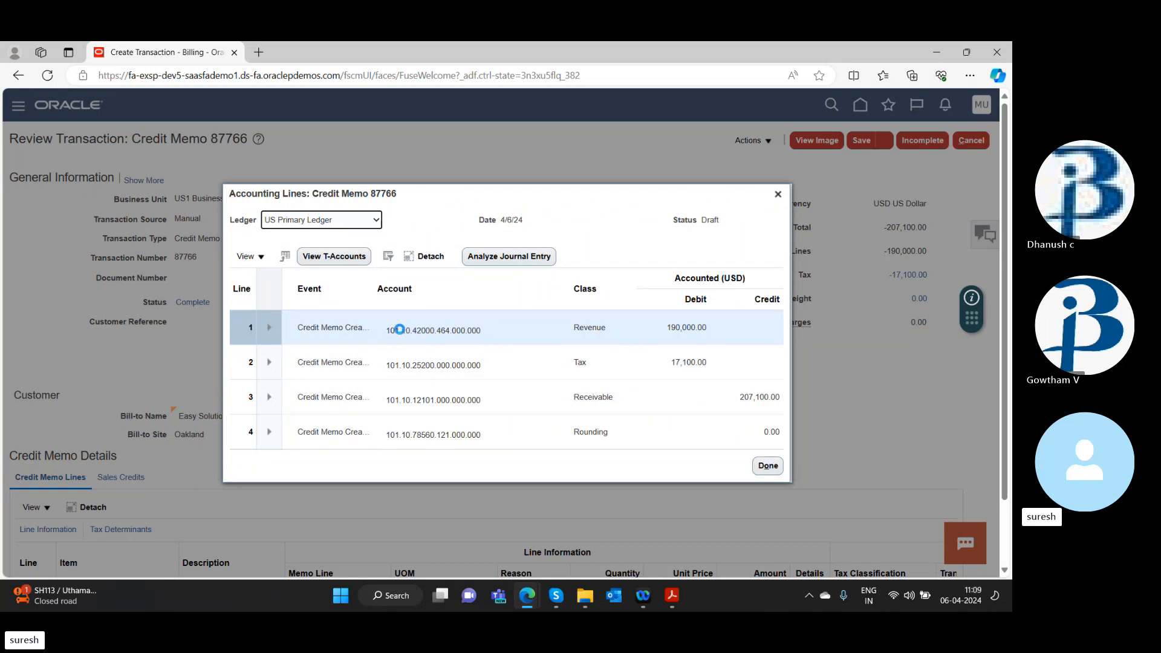
{"action": "left_click", "coordinate": [405, 330]}
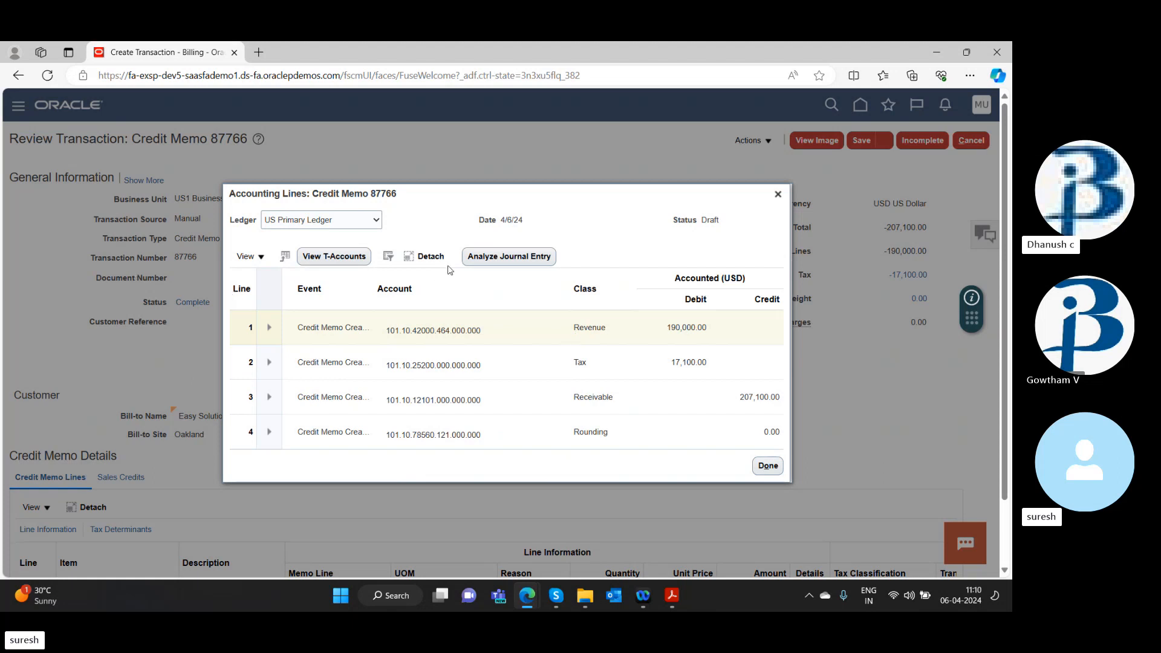
Step: Analyze the journal entry, examining the Credit Memo Default Tax rule's conditions, advanced options and accounting attributes
{"action": "left_click", "coordinate": [499, 258]}
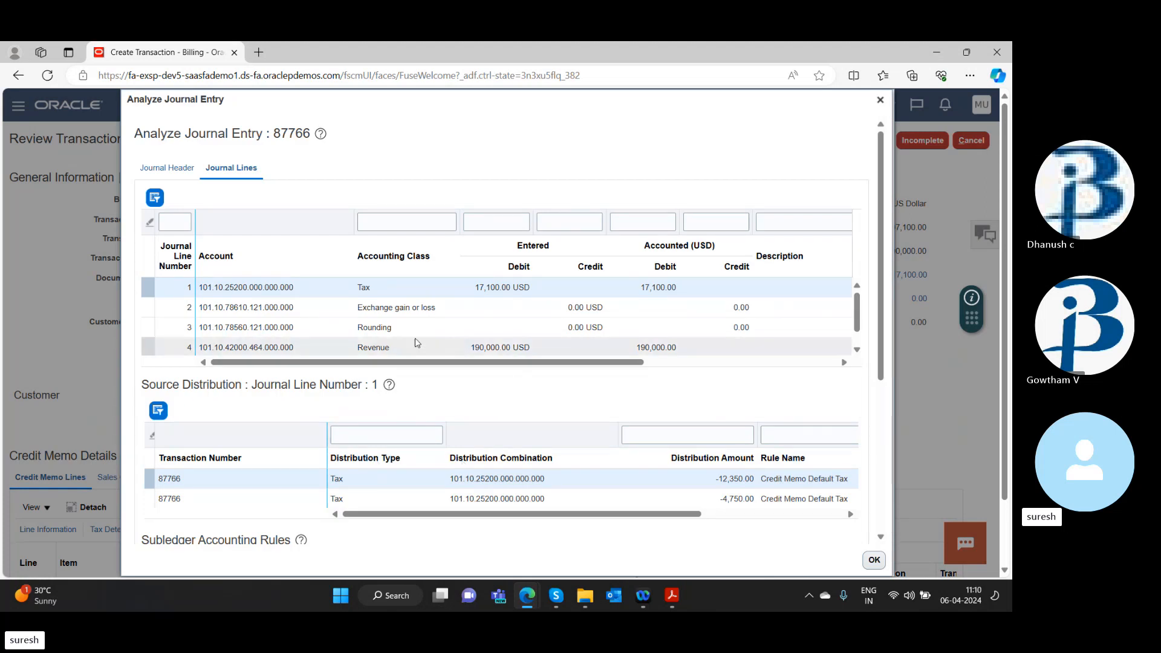
{"action": "scroll", "coordinate": [475, 458], "scroll_direction": "down", "scroll_amount": 5}
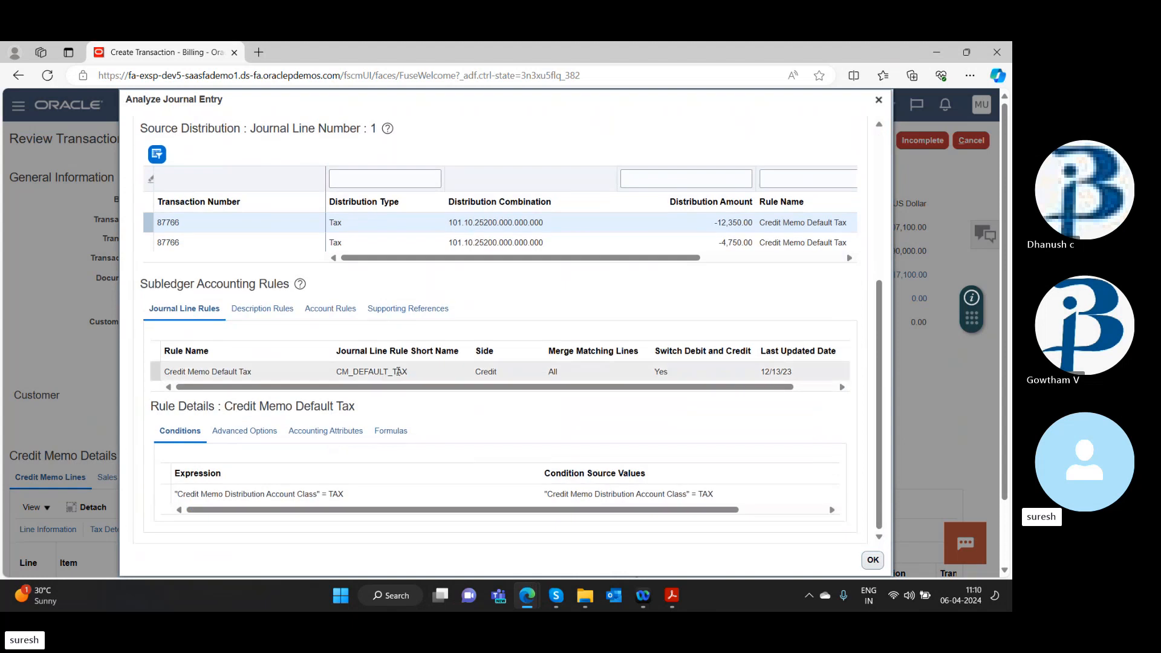
{"action": "scroll", "coordinate": [501, 406], "scroll_direction": "down", "scroll_amount": 1}
{"action": "scroll", "coordinate": [501, 406], "scroll_direction": "up", "scroll_amount": 1}
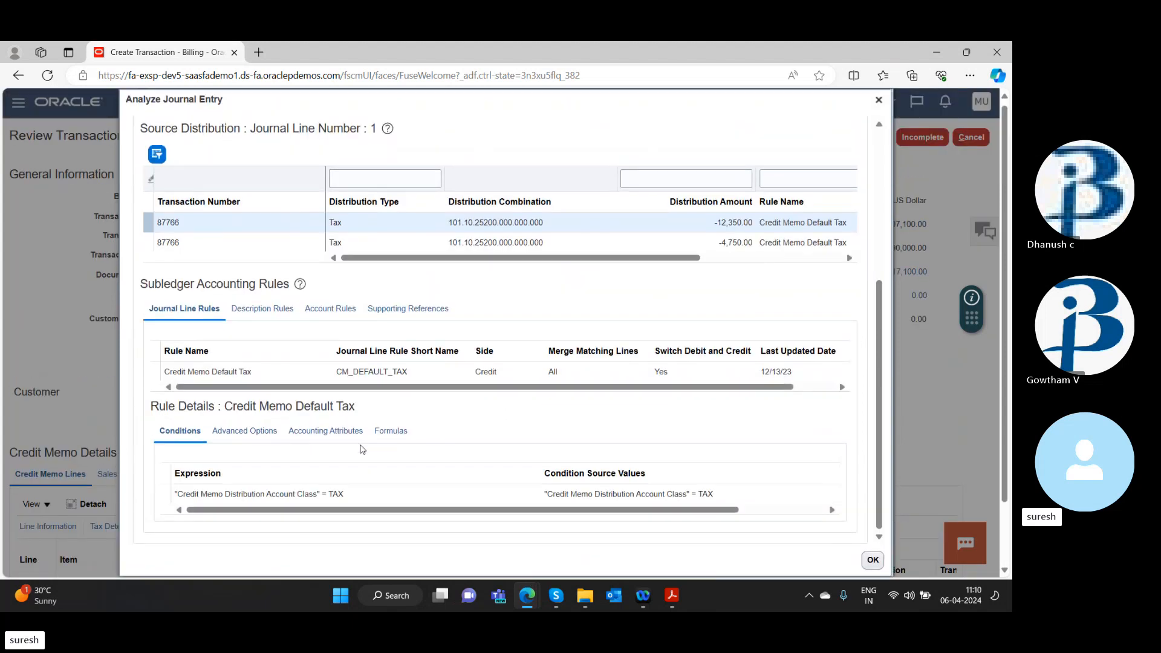
{"action": "left_click", "coordinate": [271, 436]}
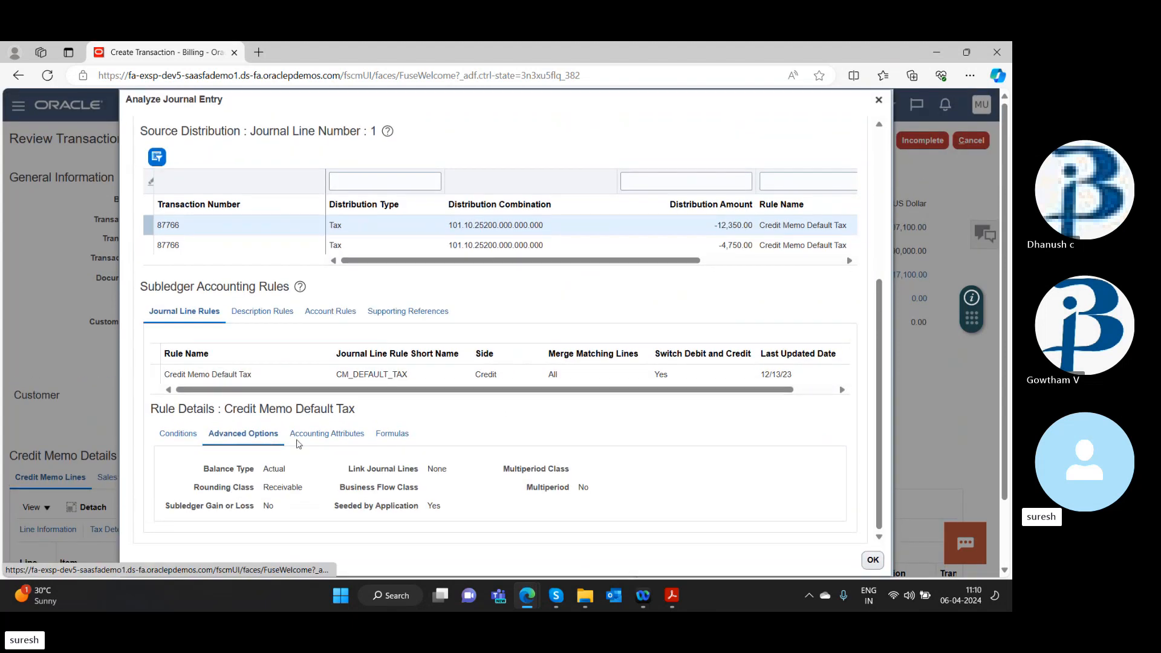
{"action": "left_click", "coordinate": [314, 435]}
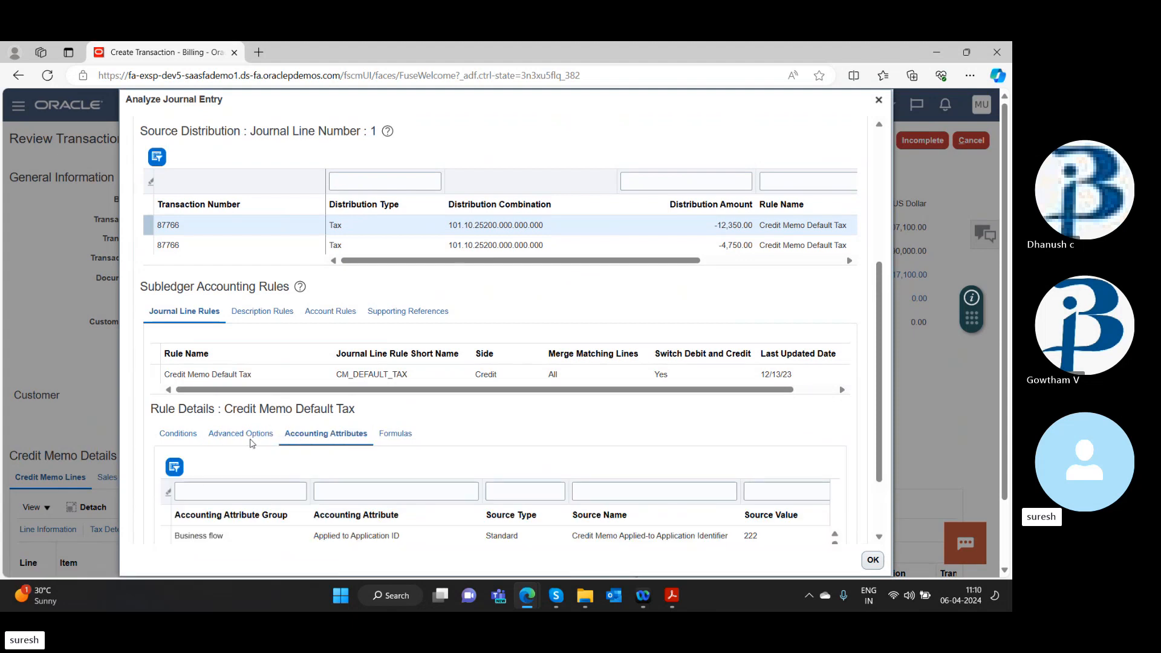
Step: Recheck the Credit Memo Default Tax rule's advanced options, including Link Journal Lines, and its accounting attributes
{"action": "left_click", "coordinate": [252, 438]}
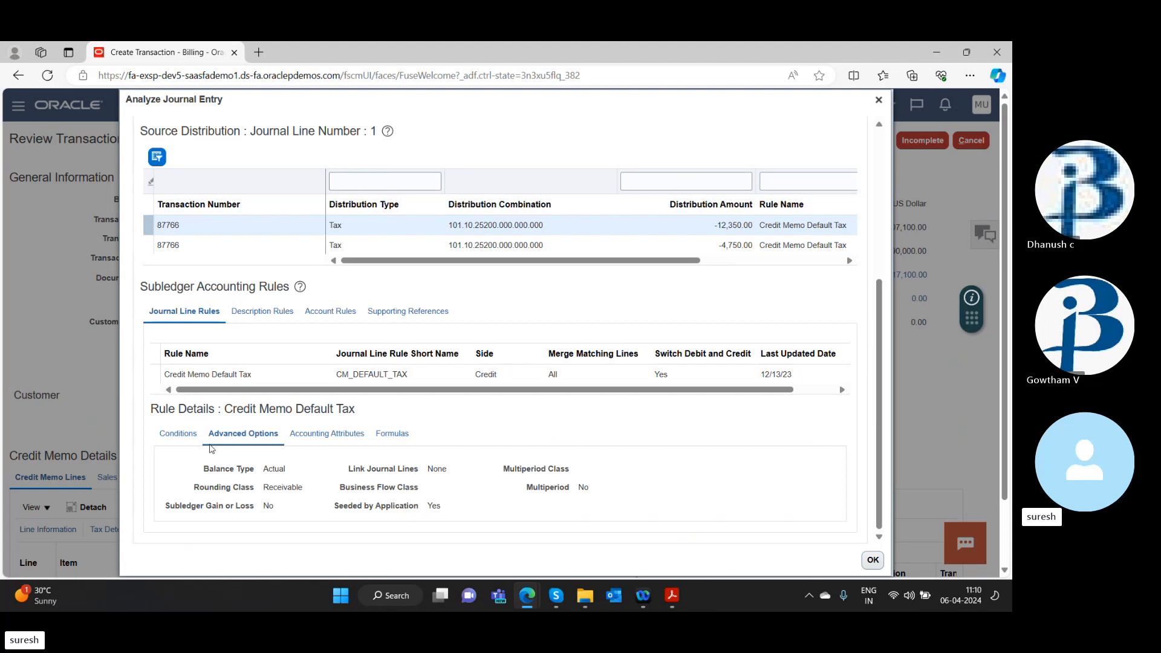
{"action": "left_click_drag", "start_coordinate": [348, 469], "coordinate": [416, 466]}
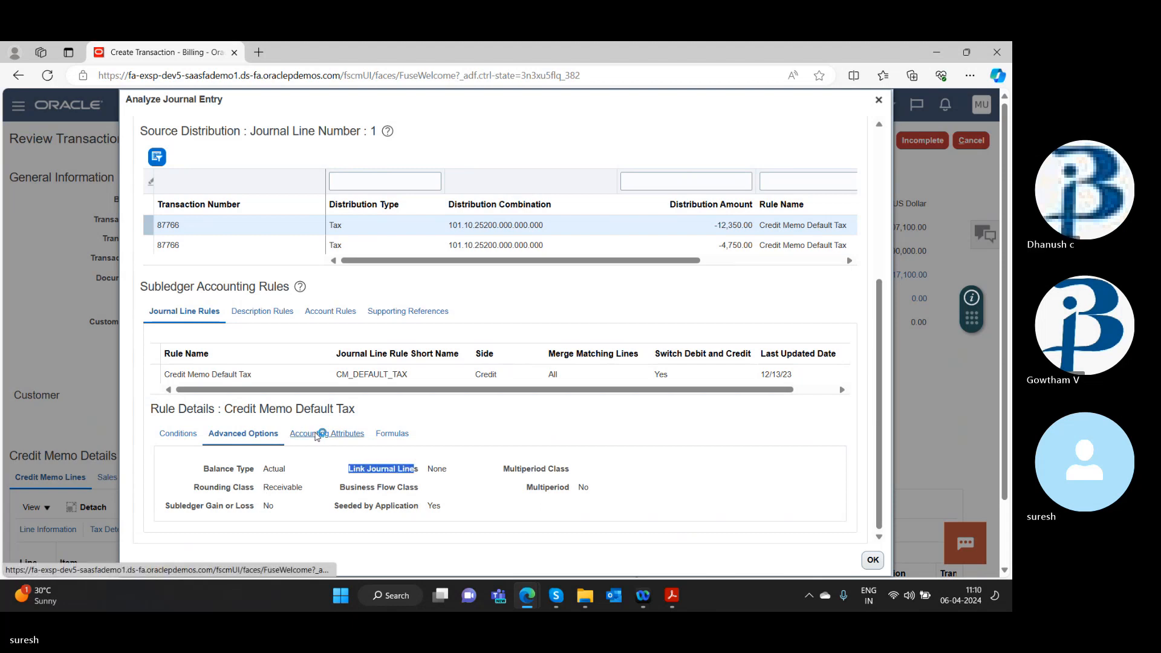
{"action": "left_click", "coordinate": [317, 431]}
{"action": "scroll", "coordinate": [464, 468], "scroll_direction": "down", "scroll_amount": 2}
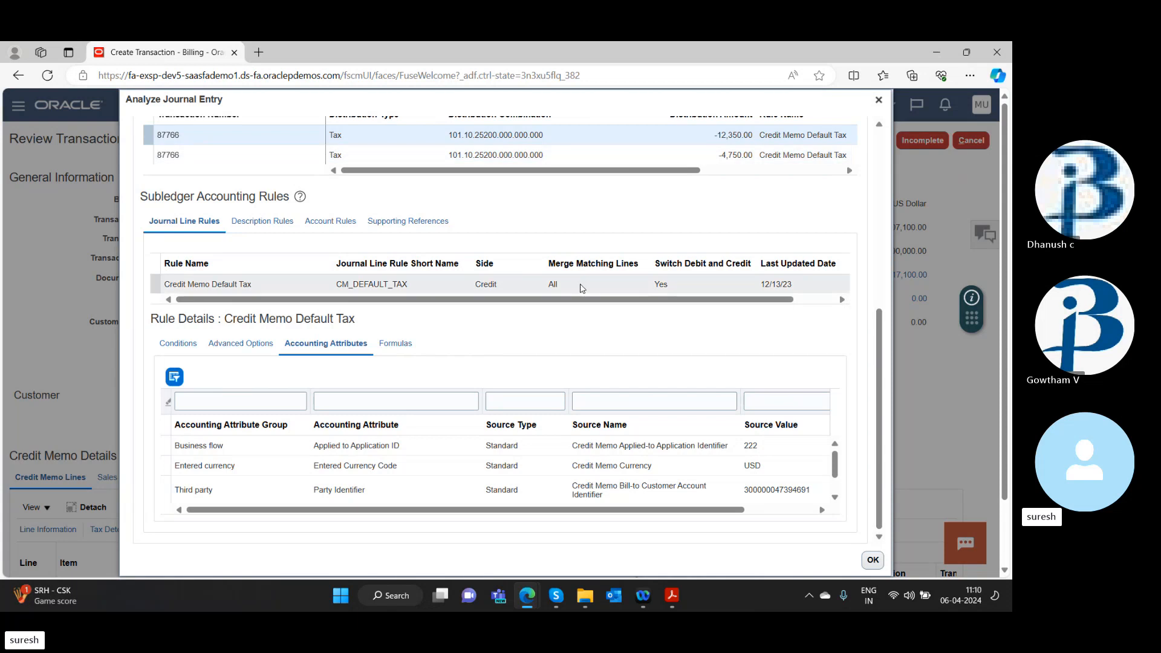
{"action": "scroll", "coordinate": [635, 279], "scroll_direction": "right", "scroll_amount": 2}
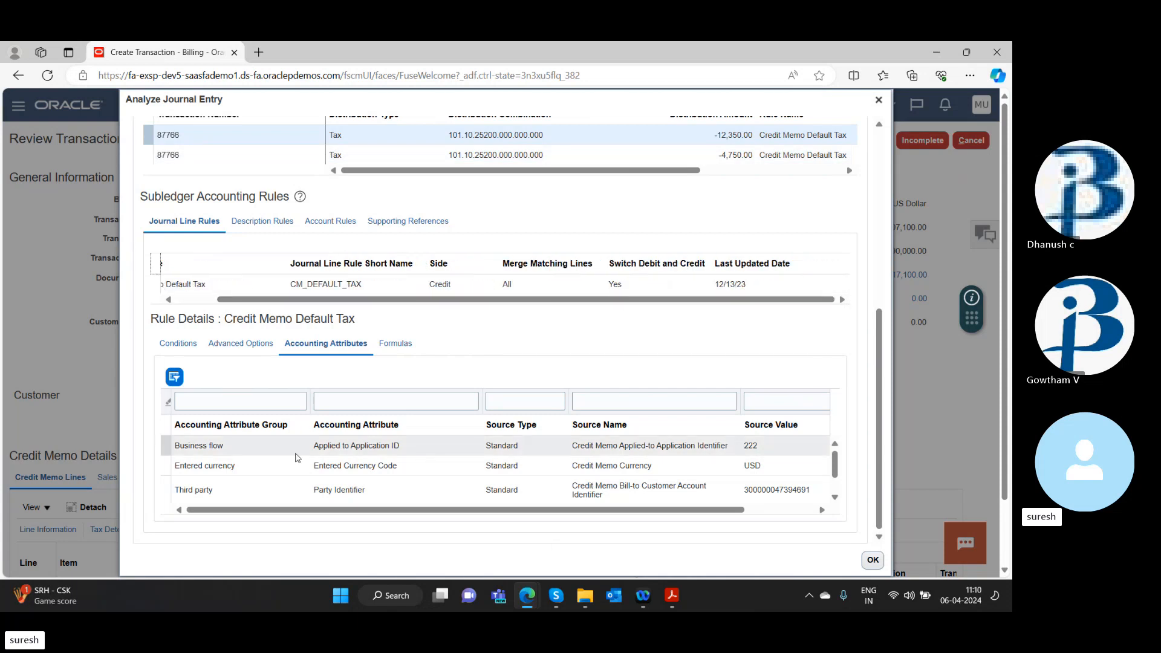
Step: Review the journal lines of the analyzed entry, including their conversion date, rate and rate type
{"action": "scroll", "coordinate": [451, 381], "scroll_direction": "up", "scroll_amount": 3}
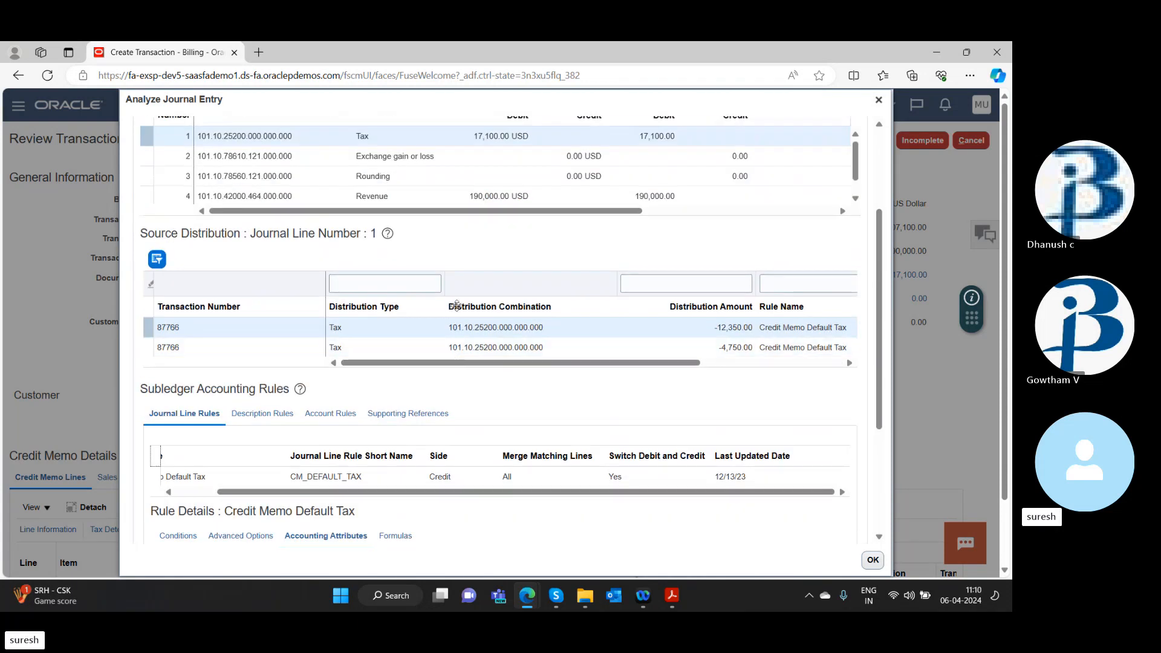
{"action": "scroll", "coordinate": [457, 306], "scroll_direction": "up", "scroll_amount": 2}
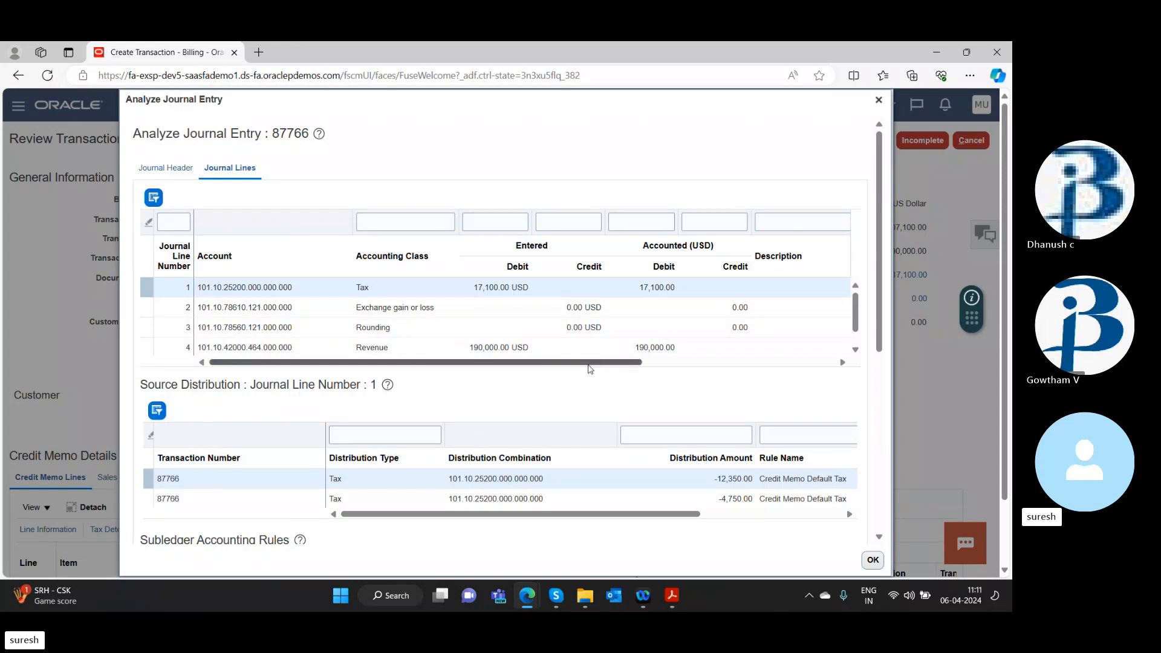
{"action": "mouse_move", "coordinate": [589, 365]}
{"action": "left_mouse_down"}
{"action": "mouse_move", "coordinate": [817, 366]}
{"action": "mouse_move", "coordinate": [588, 378]}
{"action": "left_mouse_up"}
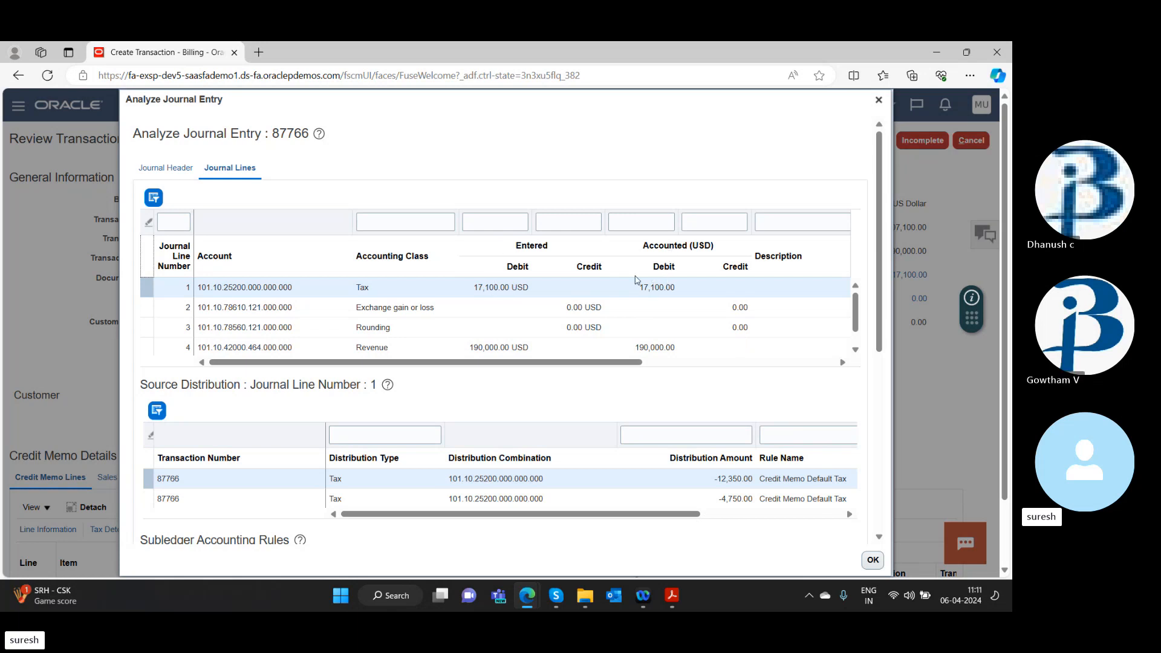
{"action": "left_click", "coordinate": [734, 362]}
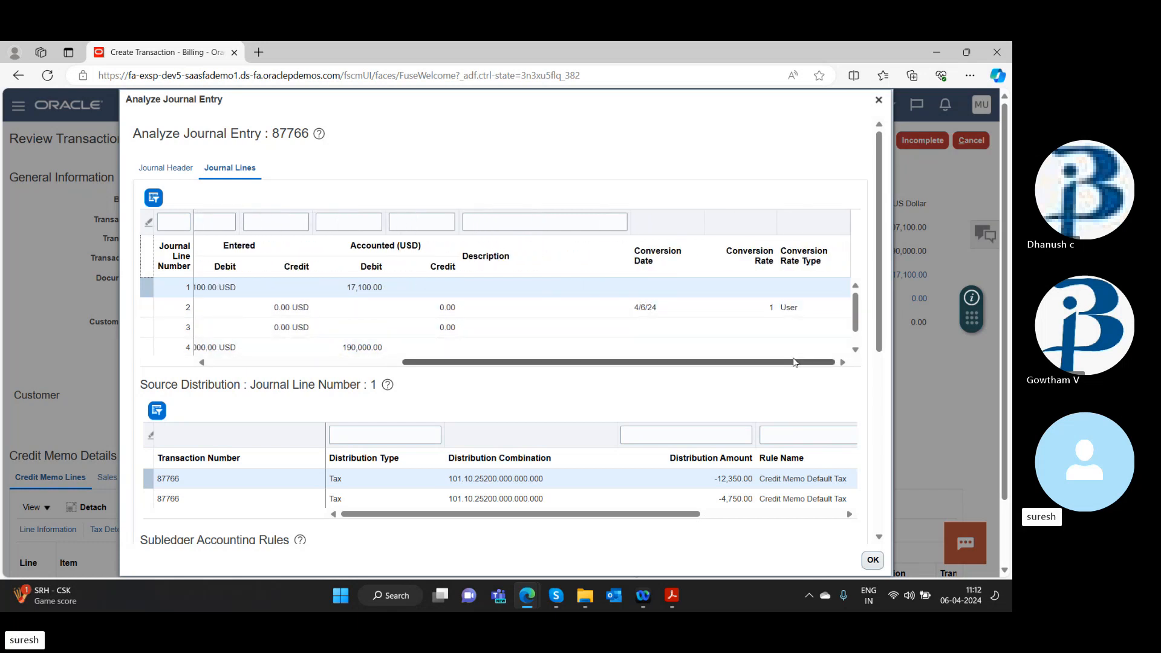
{"action": "left_click_drag", "start_coordinate": [794, 366], "coordinate": [435, 367]}
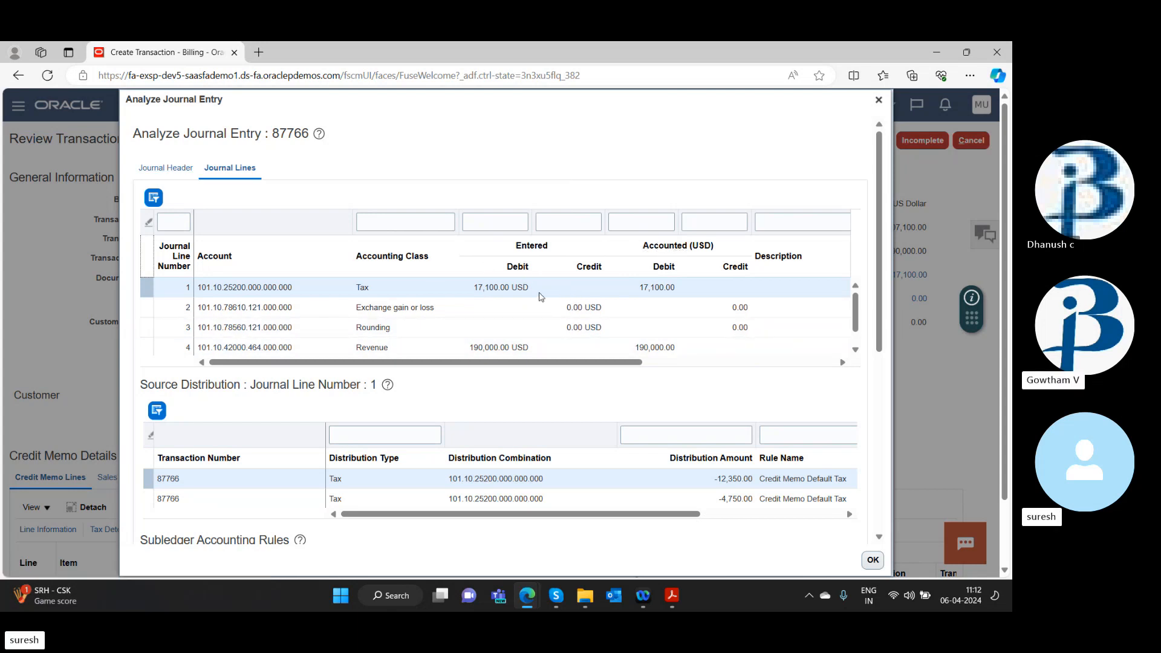
Step: Examine the journal header details and the Credit Memo description rule's applied and full list of priorities
{"action": "left_click", "coordinate": [189, 175]}
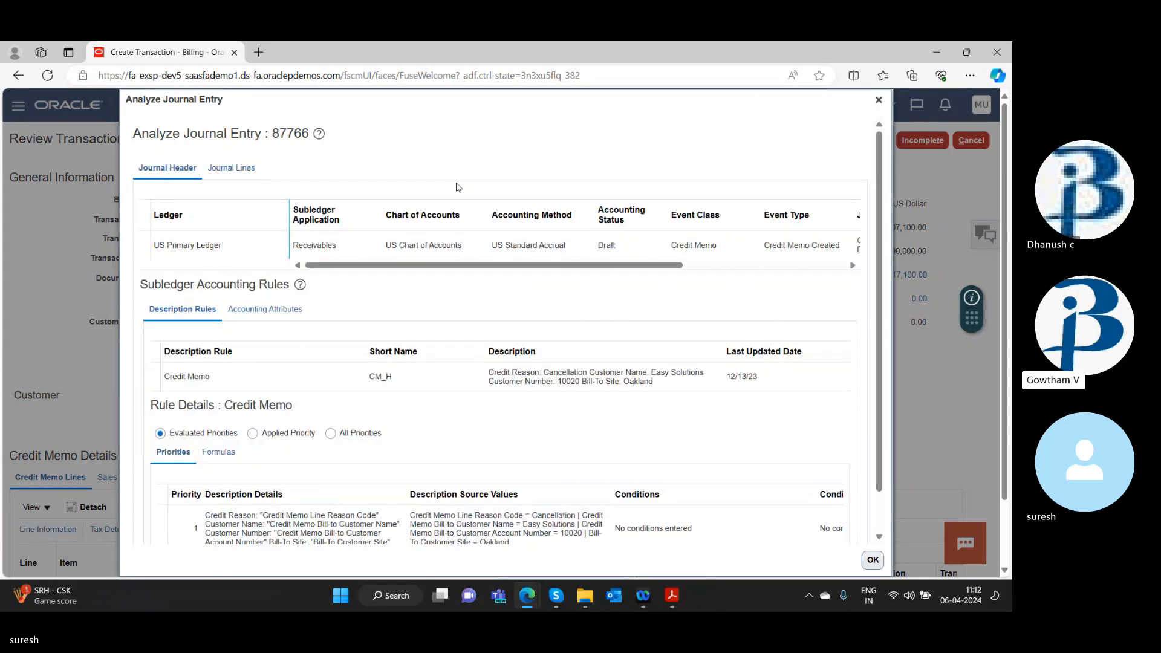
{"action": "left_click_drag", "start_coordinate": [564, 269], "coordinate": [804, 294]}
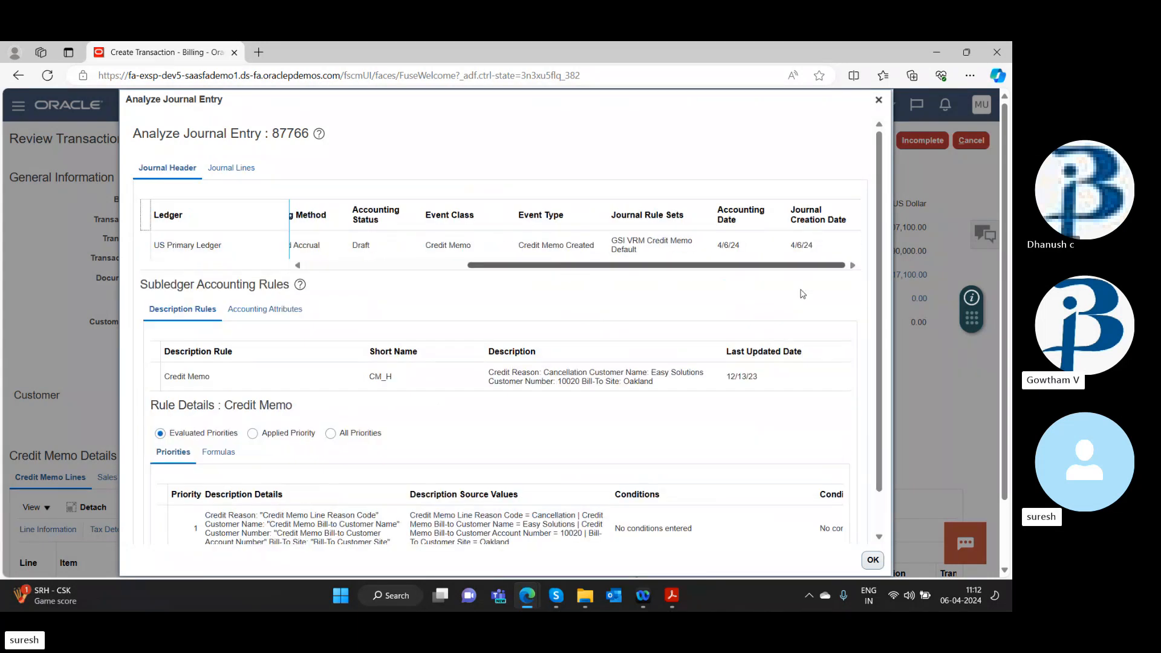
{"action": "scroll", "coordinate": [568, 301], "scroll_direction": "down", "scroll_amount": 1}
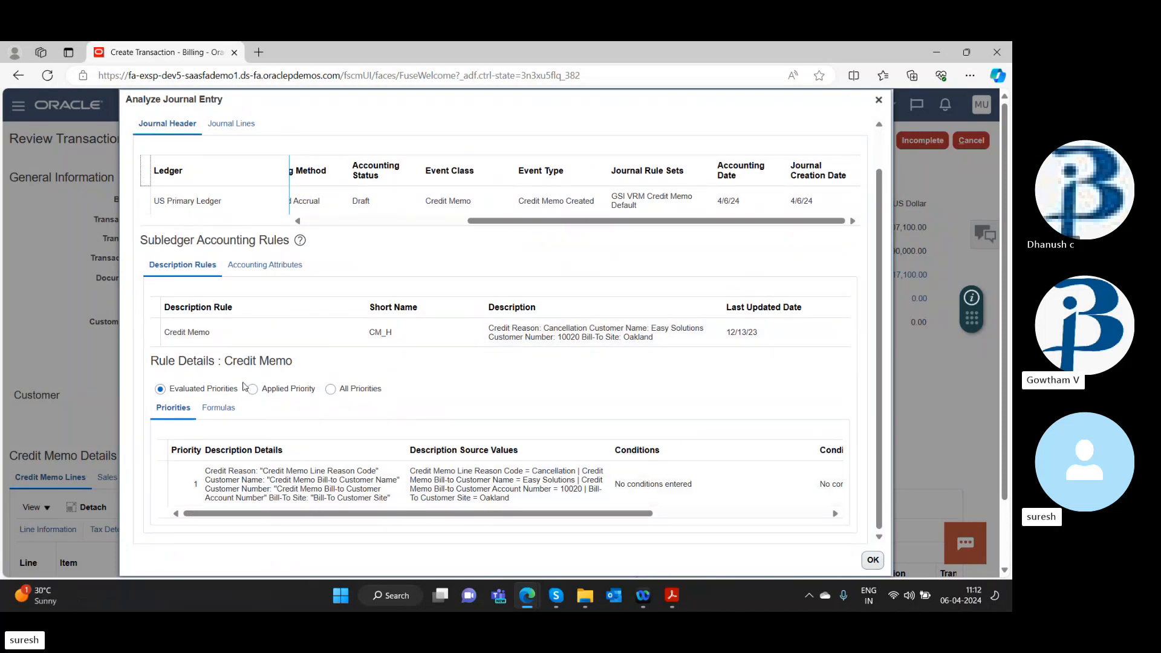
{"action": "left_click", "coordinate": [252, 389]}
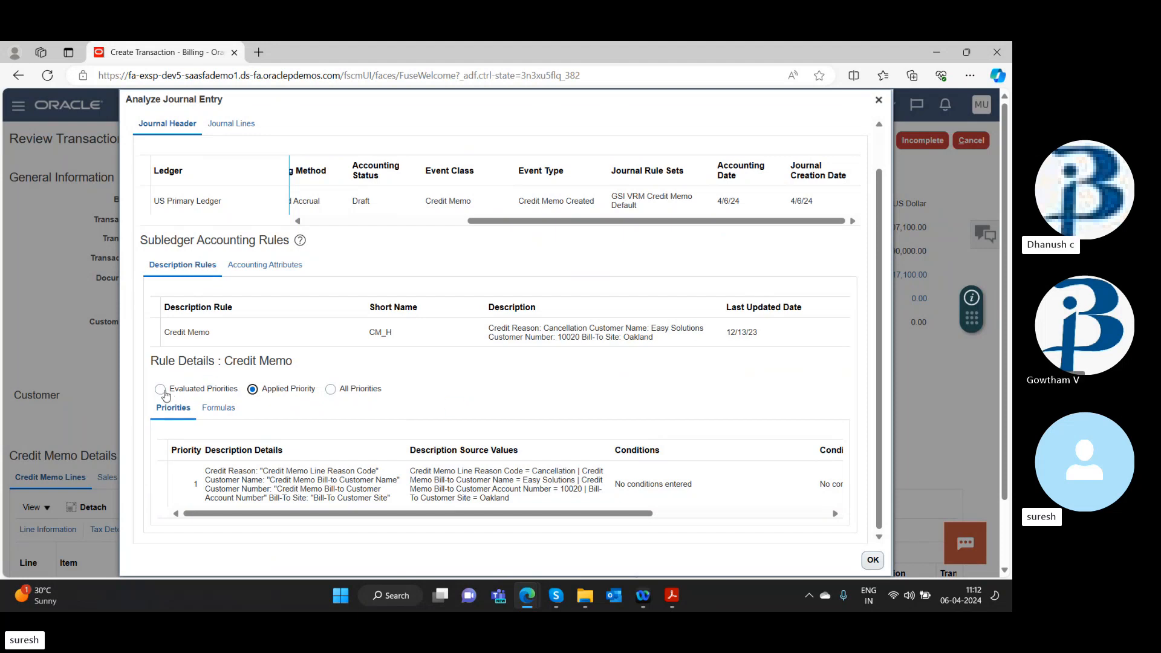
{"action": "left_click", "coordinate": [331, 390]}
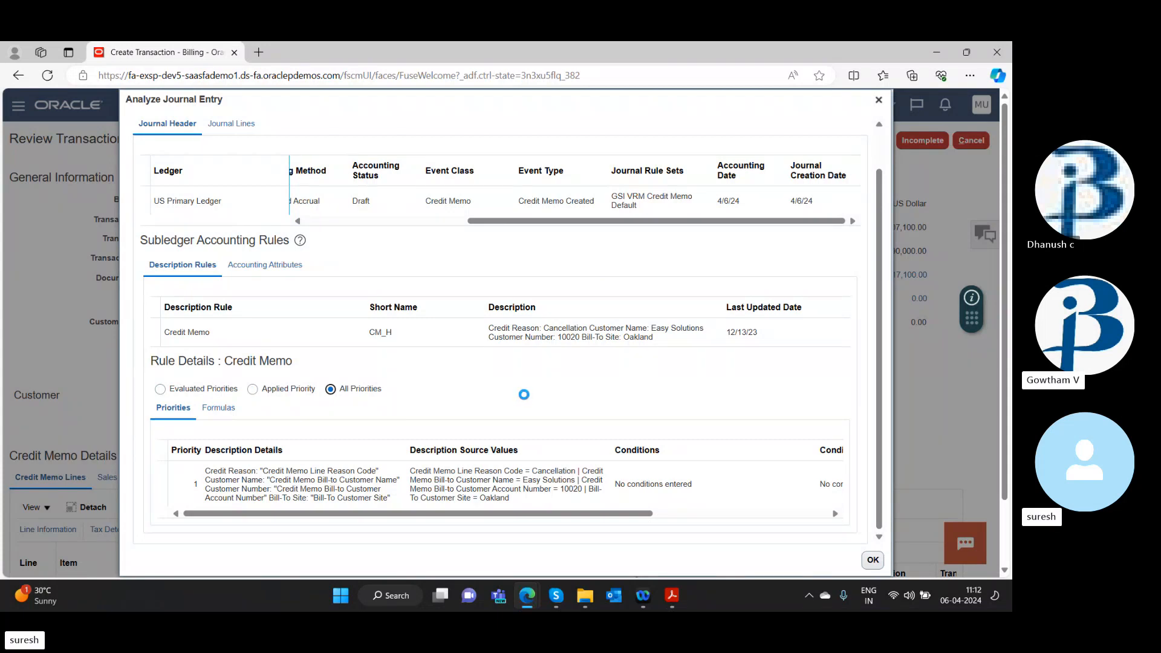
Step: Check the Credit Memo description rule's formulas for all, applied and evaluated priorities, and close the journal analysis and accounting lines
{"action": "left_click", "coordinate": [217, 409]}
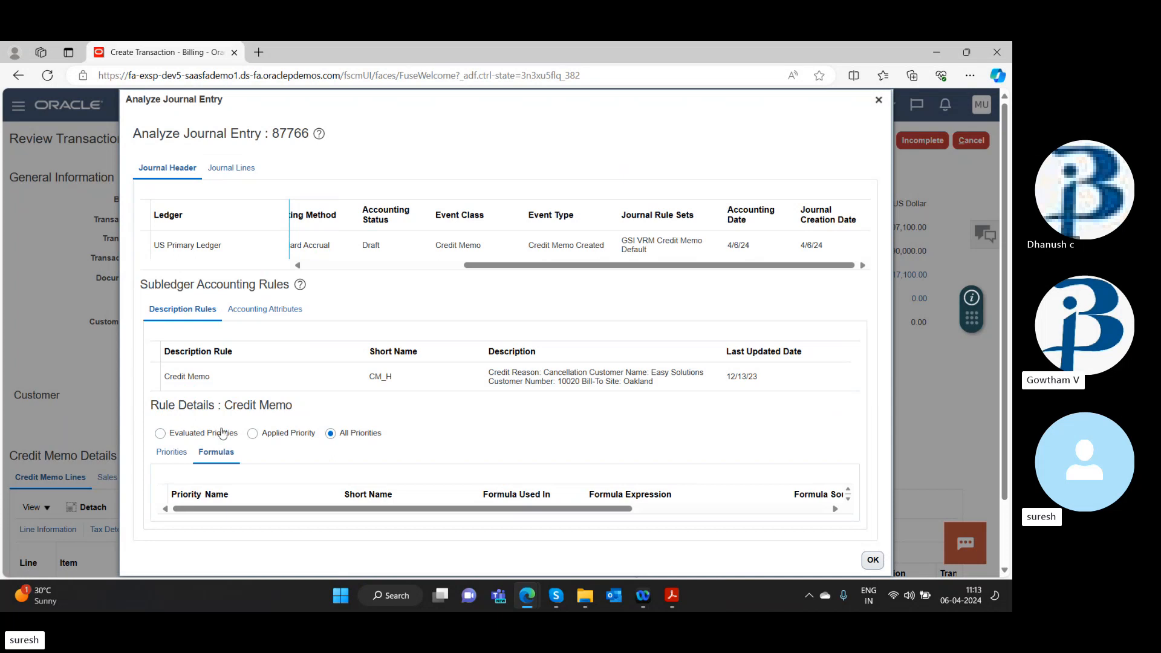
{"action": "left_click", "coordinate": [252, 433]}
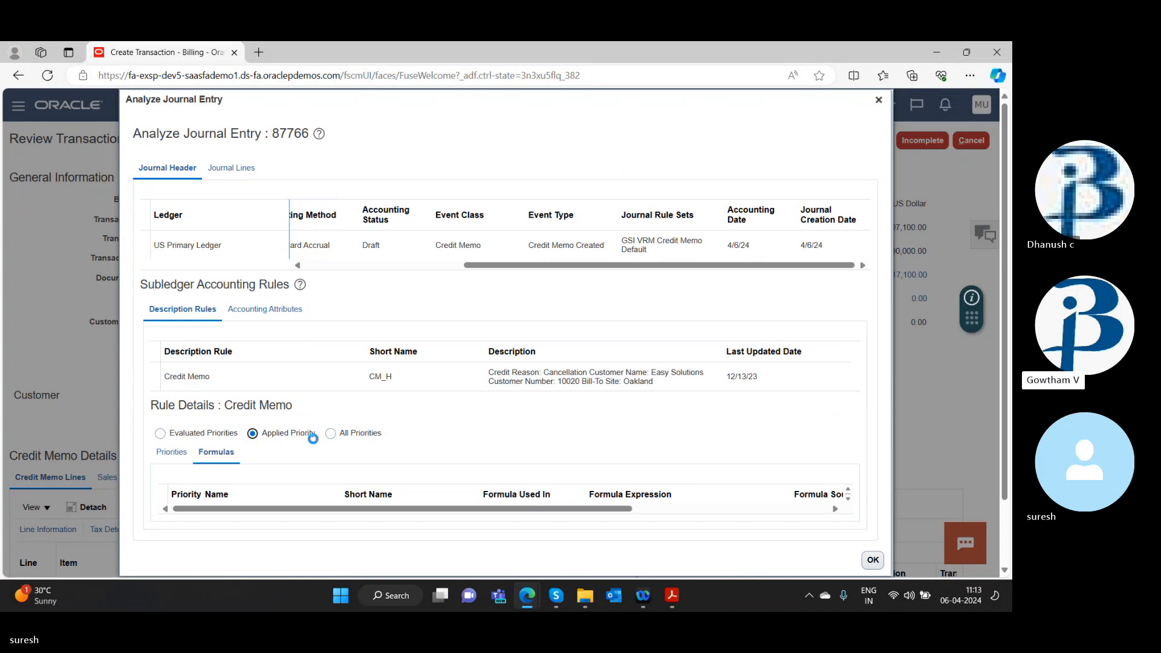
{"action": "left_click", "coordinate": [160, 434]}
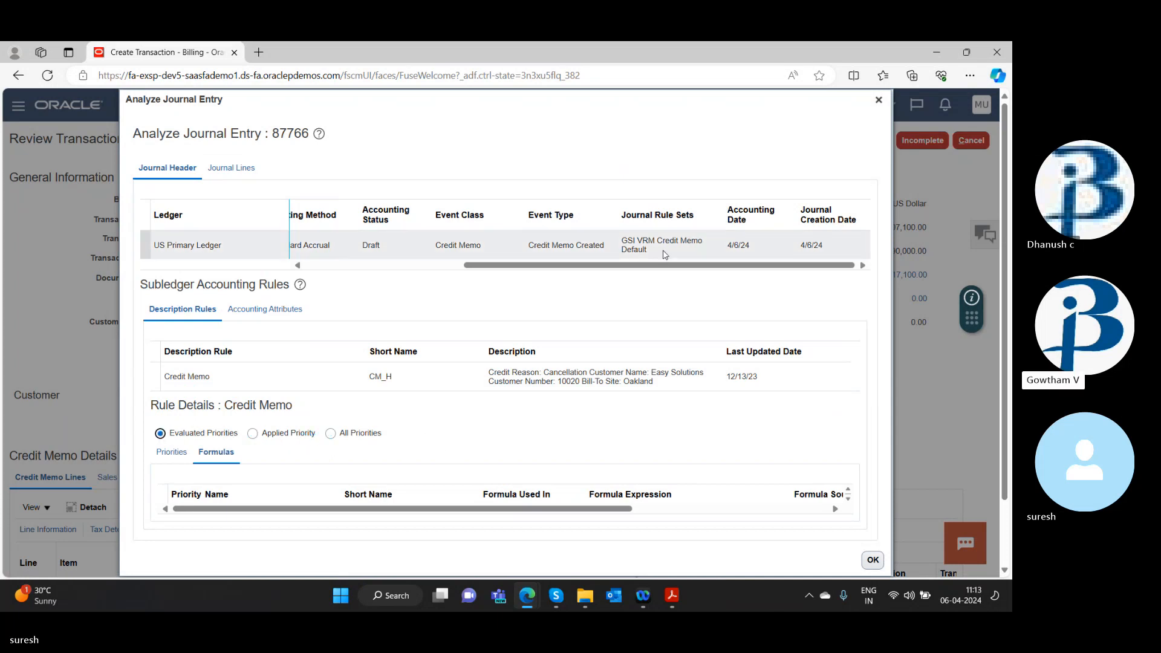
{"action": "scroll", "coordinate": [666, 254], "scroll_direction": "down", "scroll_amount": 2}
{"action": "scroll", "coordinate": [671, 256], "scroll_direction": "up", "scroll_amount": 2}
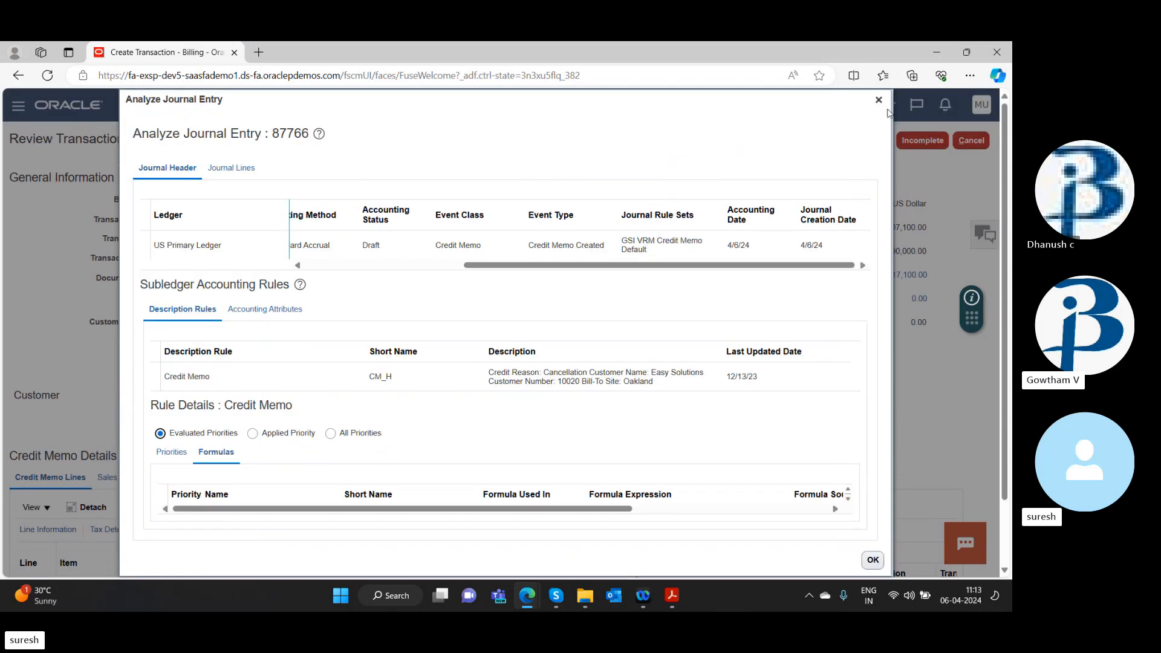
{"action": "left_click", "coordinate": [878, 100]}
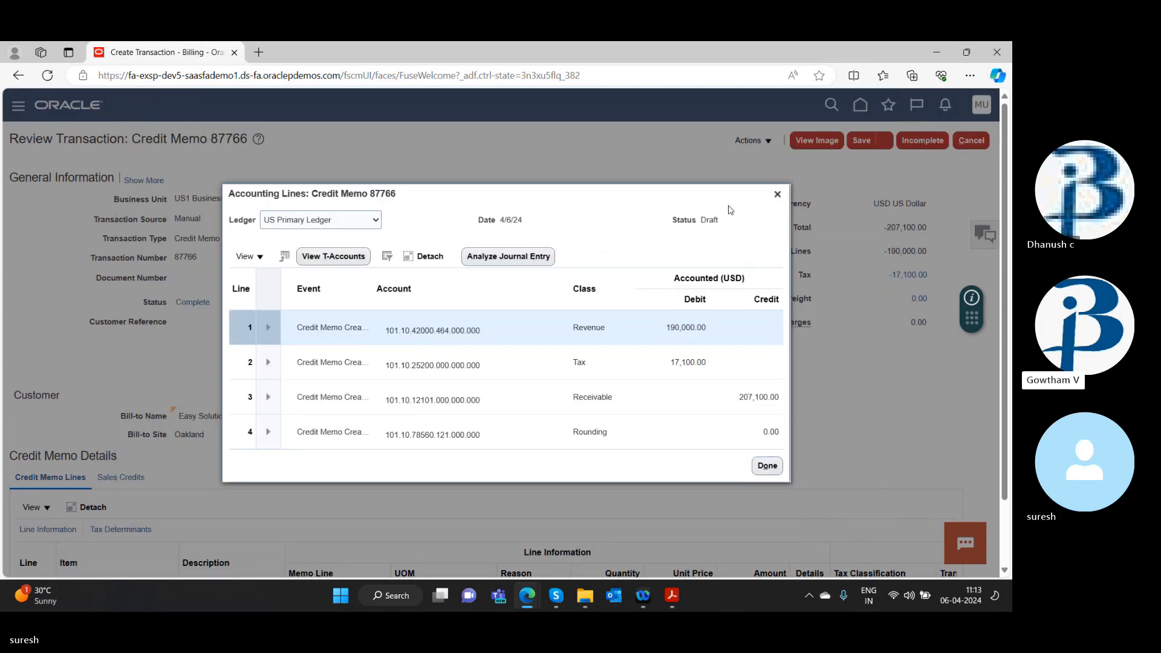
{"action": "left_click", "coordinate": [776, 195]}
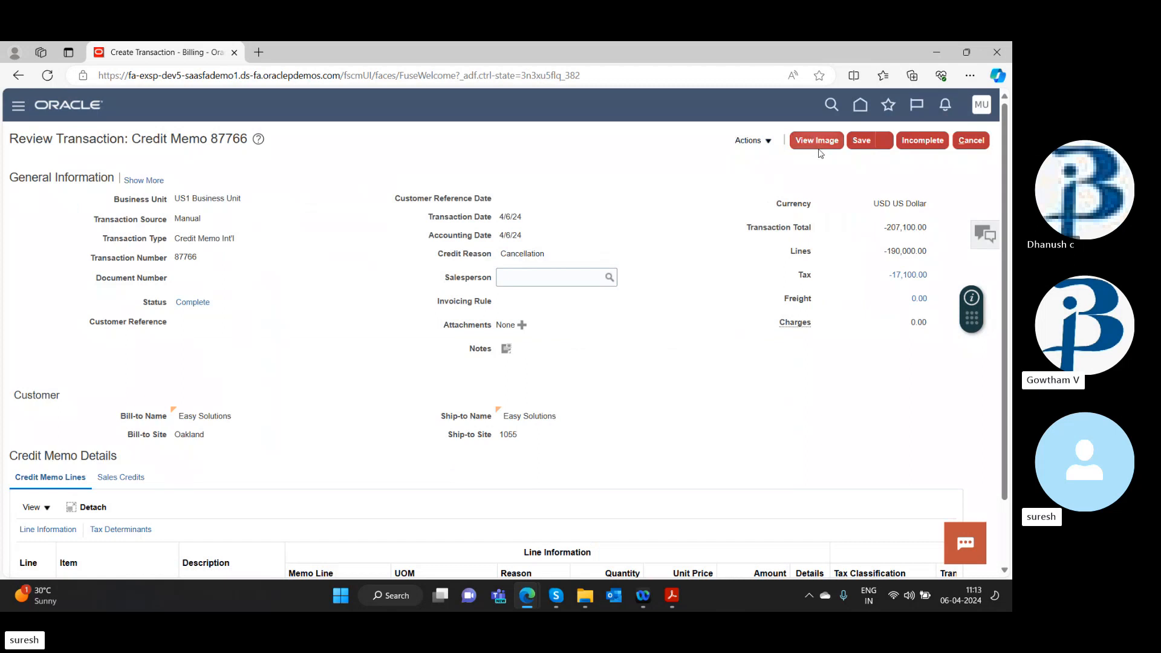
Step: View the credit memo's printed image through to its line details and close it
{"action": "left_click", "coordinate": [820, 148]}
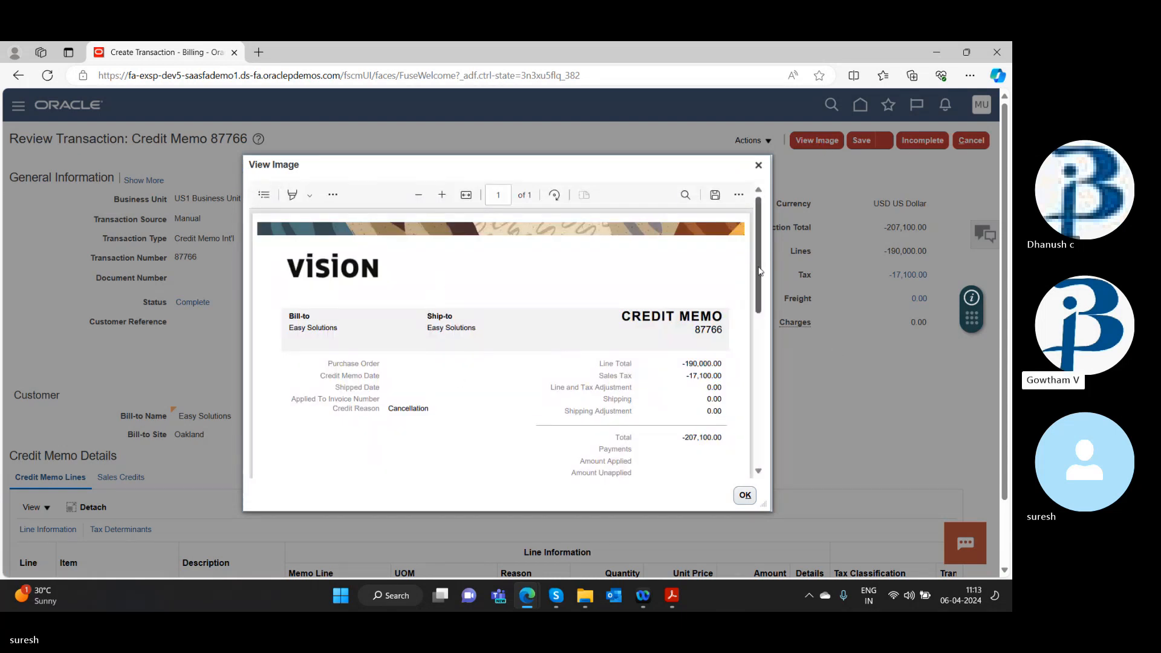
{"action": "scroll", "coordinate": [747, 302], "scroll_direction": "down", "scroll_amount": 3}
{"action": "scroll", "coordinate": [745, 345], "scroll_direction": "down", "scroll_amount": 5}
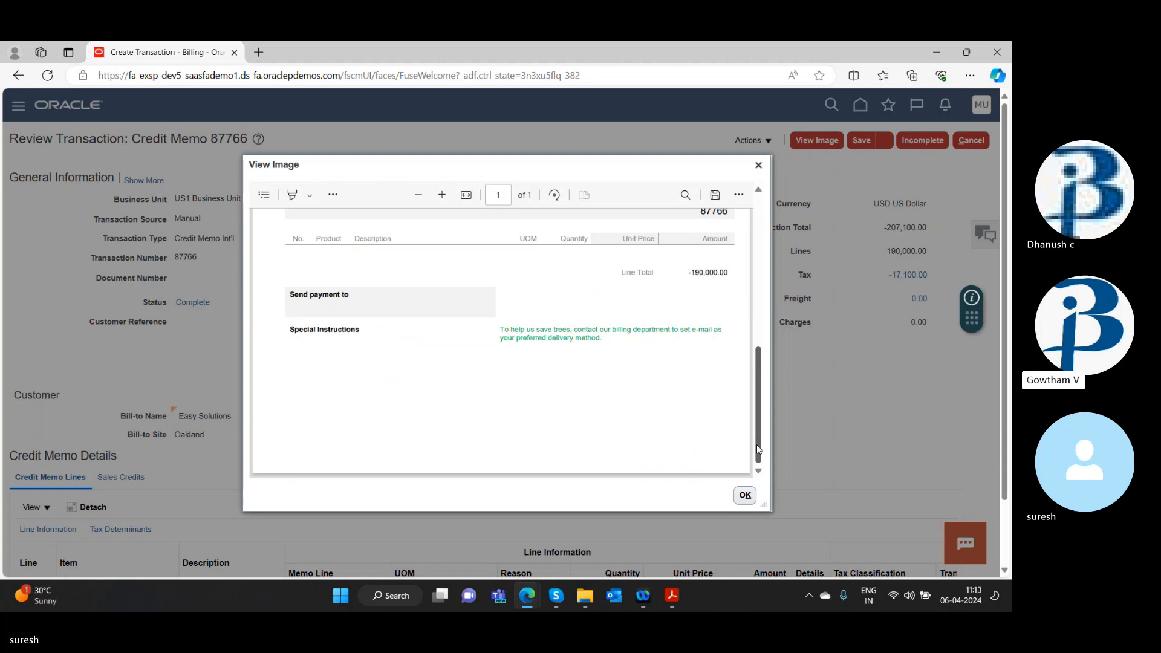
{"action": "left_click", "coordinate": [745, 495]}
Step: Change the line number of the Financial Service (PL) credit memo line to 21 and dismiss the page-saving dialog
{"action": "scroll", "coordinate": [191, 467], "scroll_direction": "down", "scroll_amount": 2}
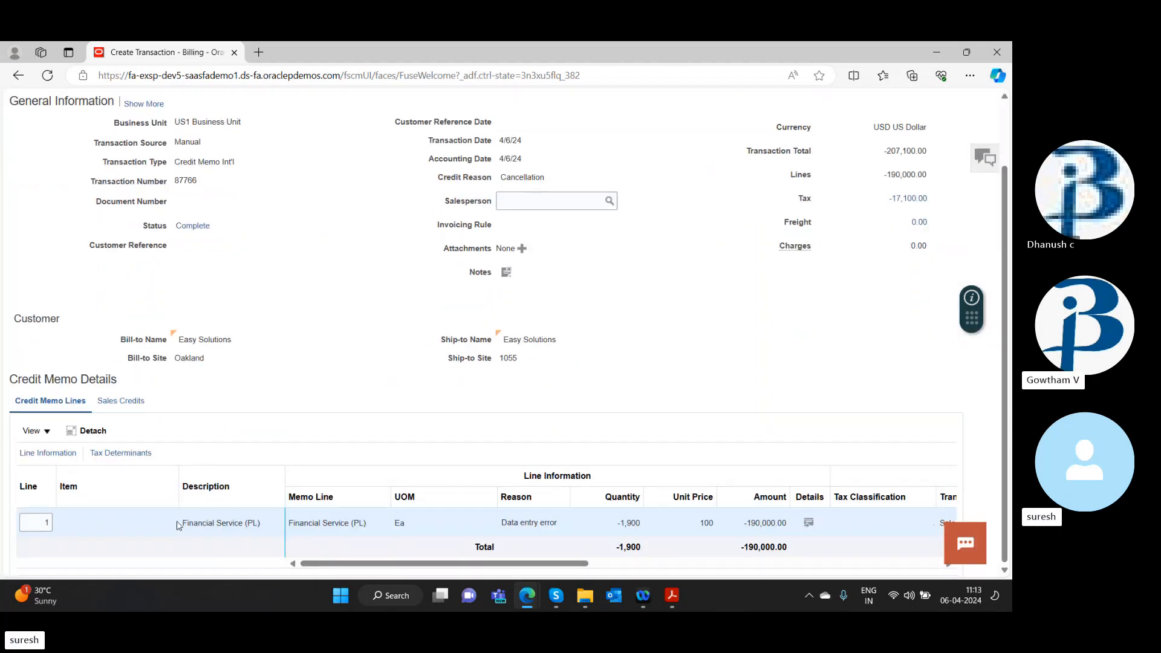
{"action": "left_click", "coordinate": [47, 523]}
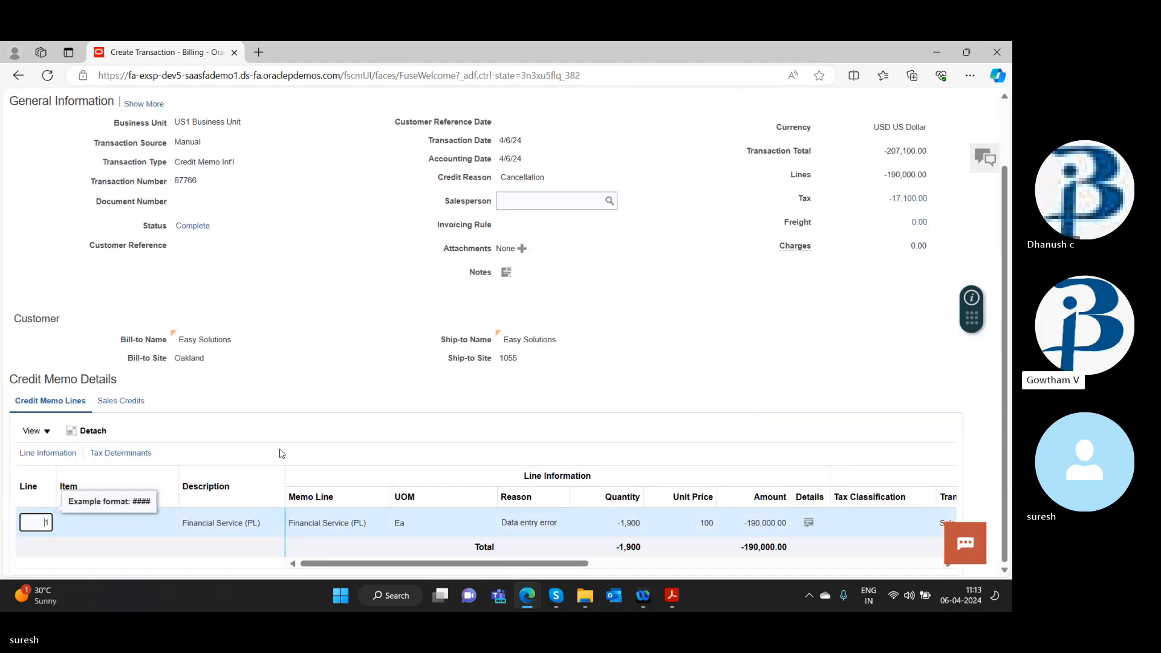
{"action": "type", "text": "2"}
{"action": "key", "text": "Tab"}
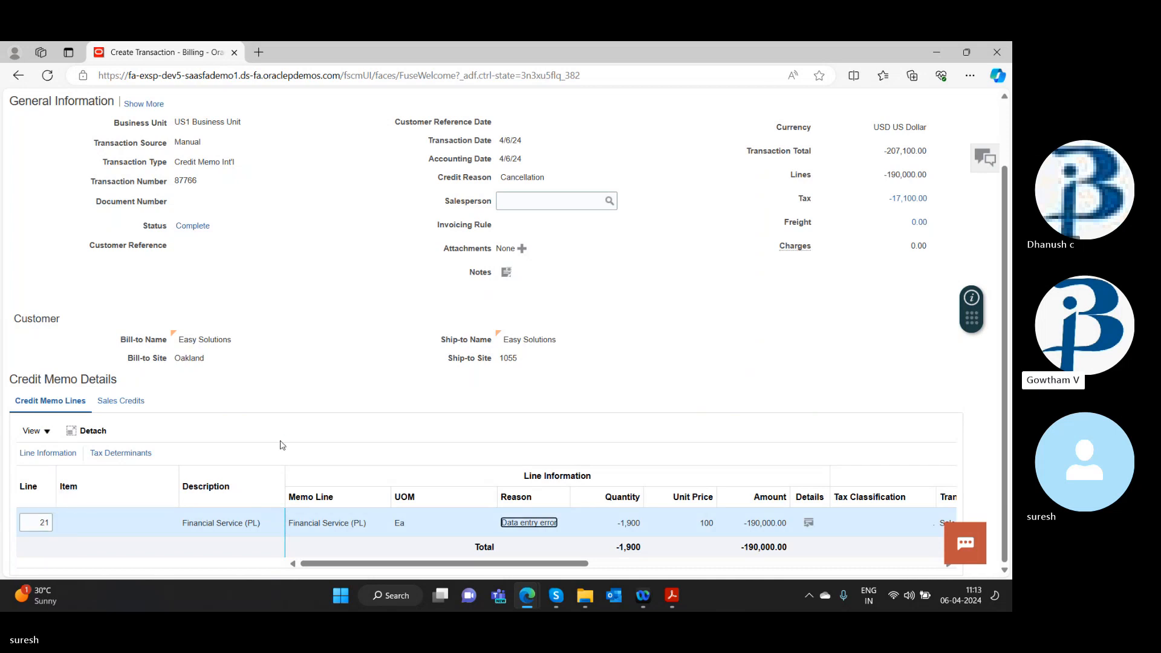
{"action": "key", "text": "ctrl+s"}
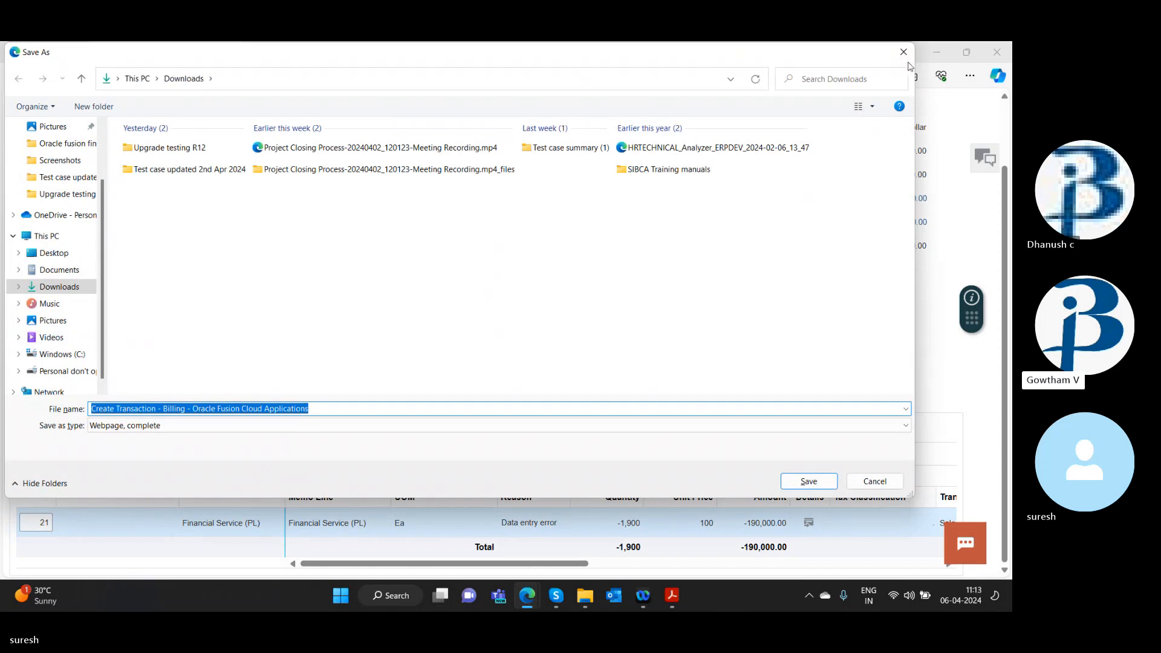
{"action": "left_click", "coordinate": [905, 54]}
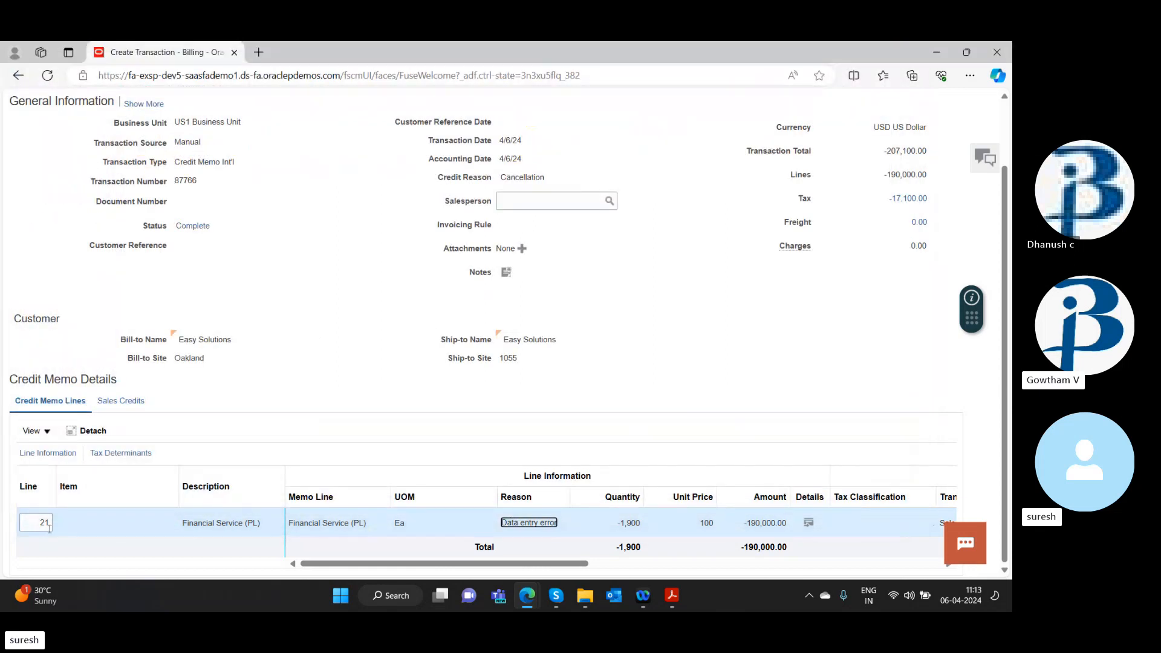
Step: Check the credit memo's status tracker for its accounted state and close it
{"action": "scroll", "coordinate": [550, 388], "scroll_direction": "up", "scroll_amount": 2}
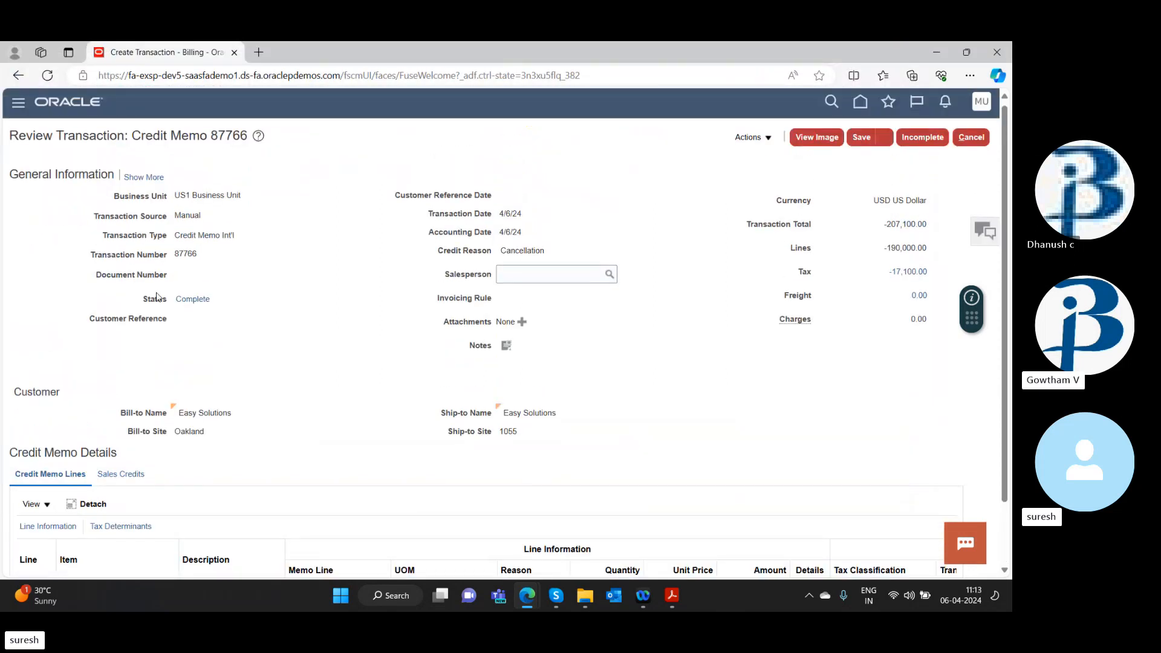
{"action": "left_click", "coordinate": [182, 297]}
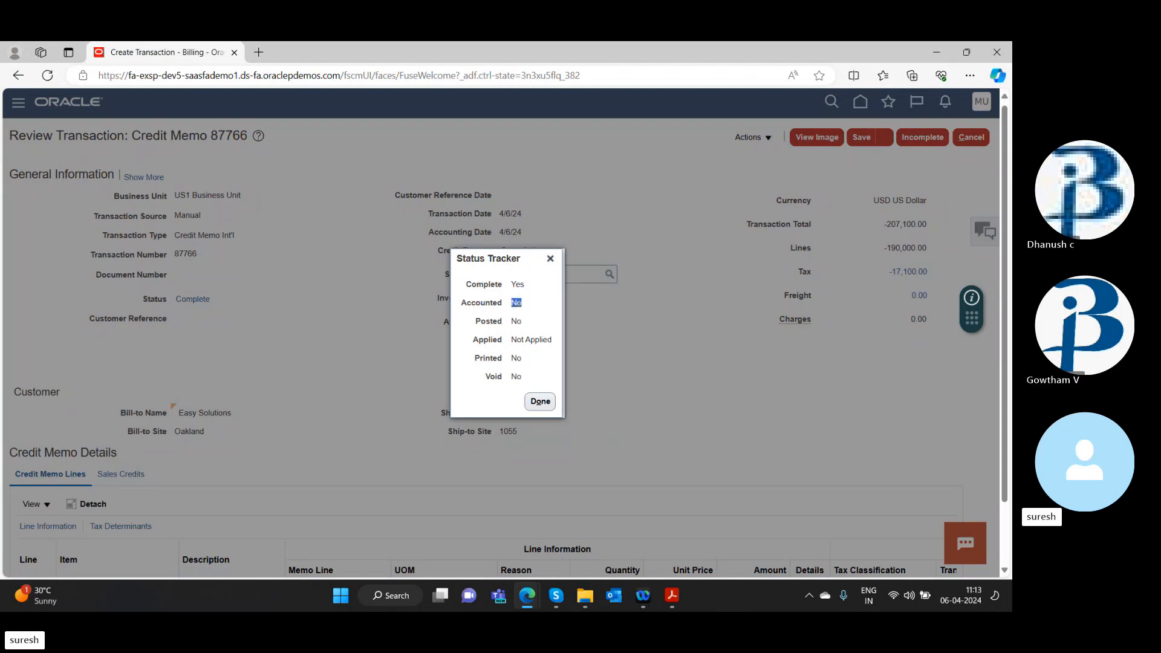
{"action": "left_click", "coordinate": [533, 395]}
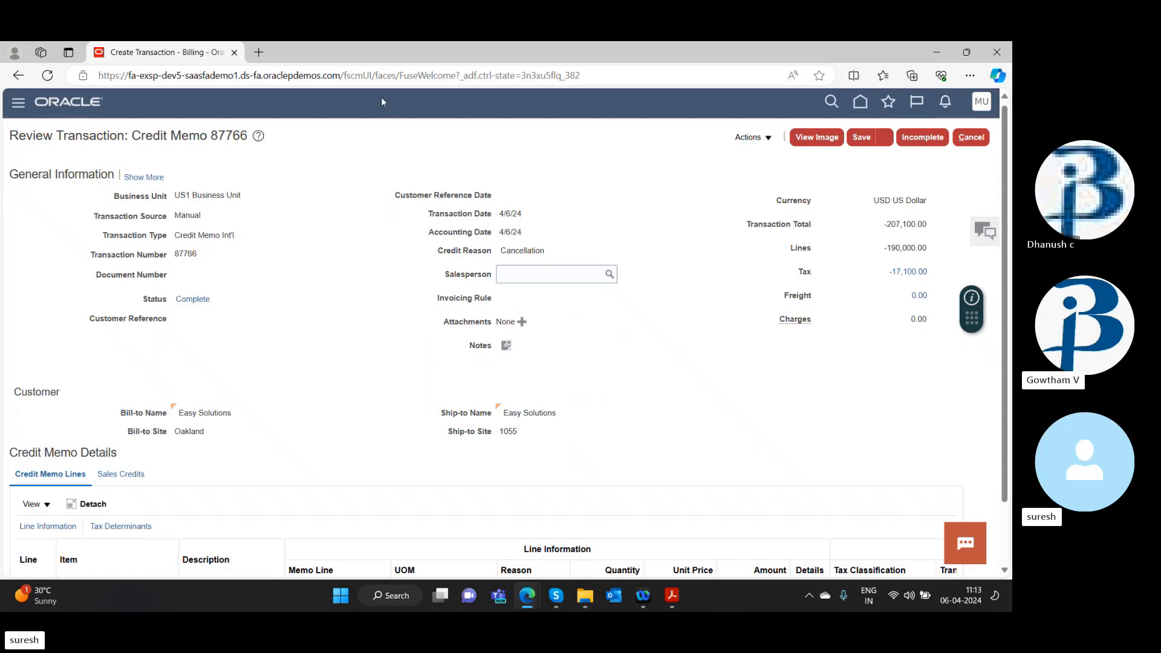
Step: Return the credit memo to incomplete status and set the Financial Service (PL) line's unit price to 500
{"action": "left_click", "coordinate": [921, 140]}
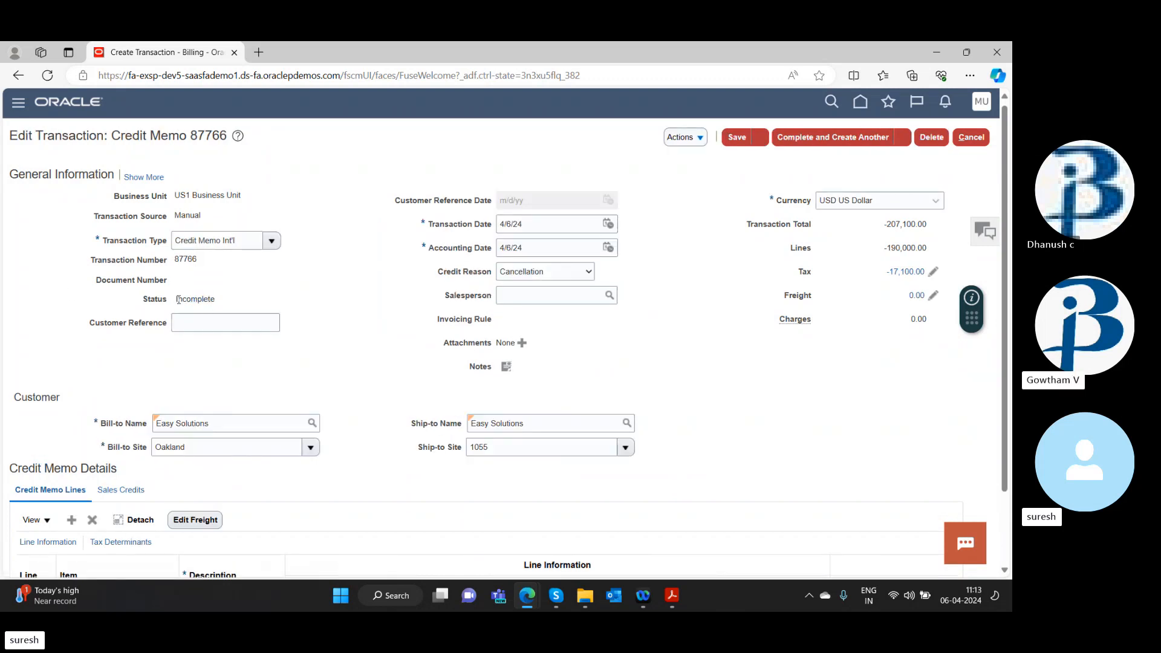
{"action": "scroll", "coordinate": [372, 473], "scroll_direction": "down", "scroll_amount": 2}
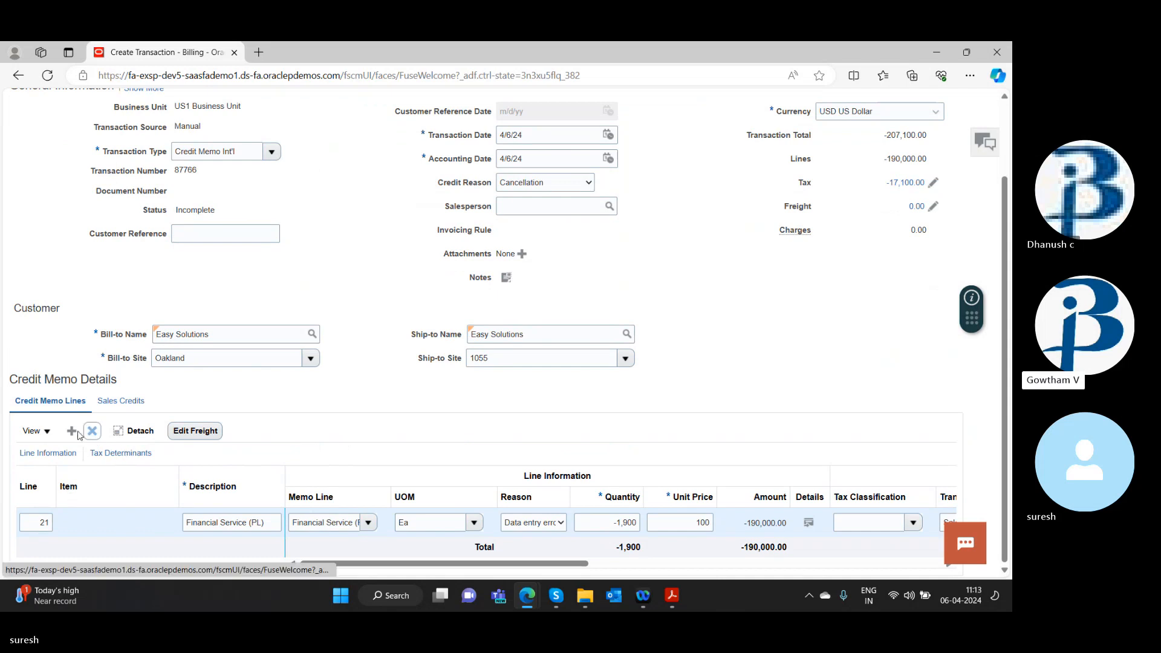
{"action": "double_click", "coordinate": [702, 523]}
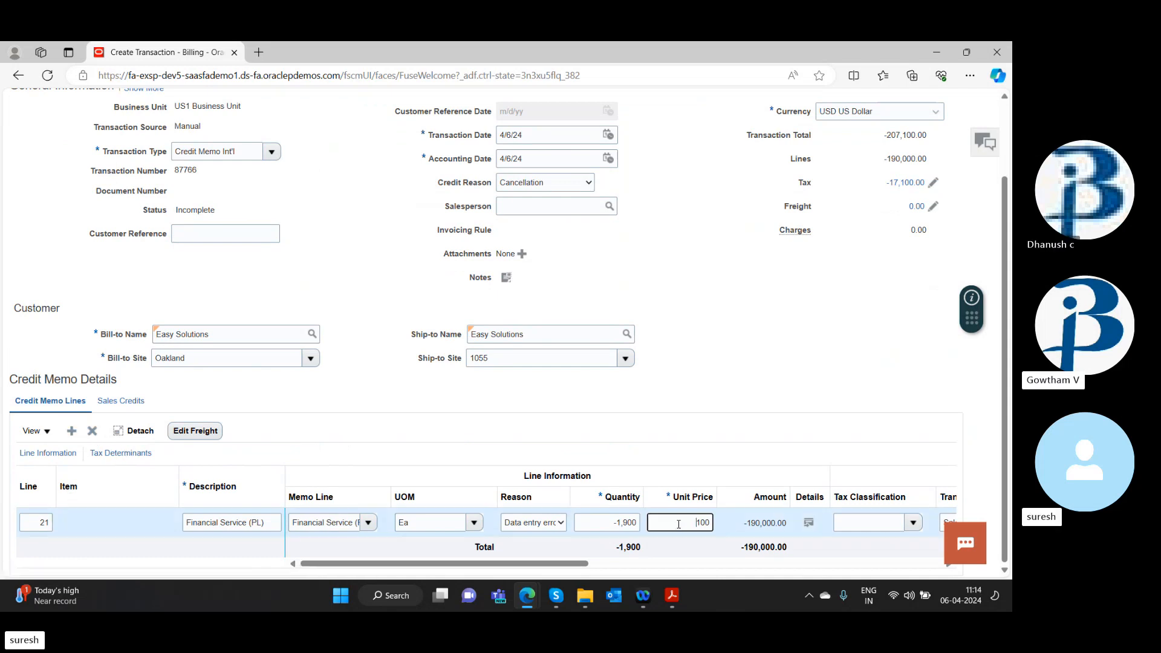
{"action": "type", "text": "5"}
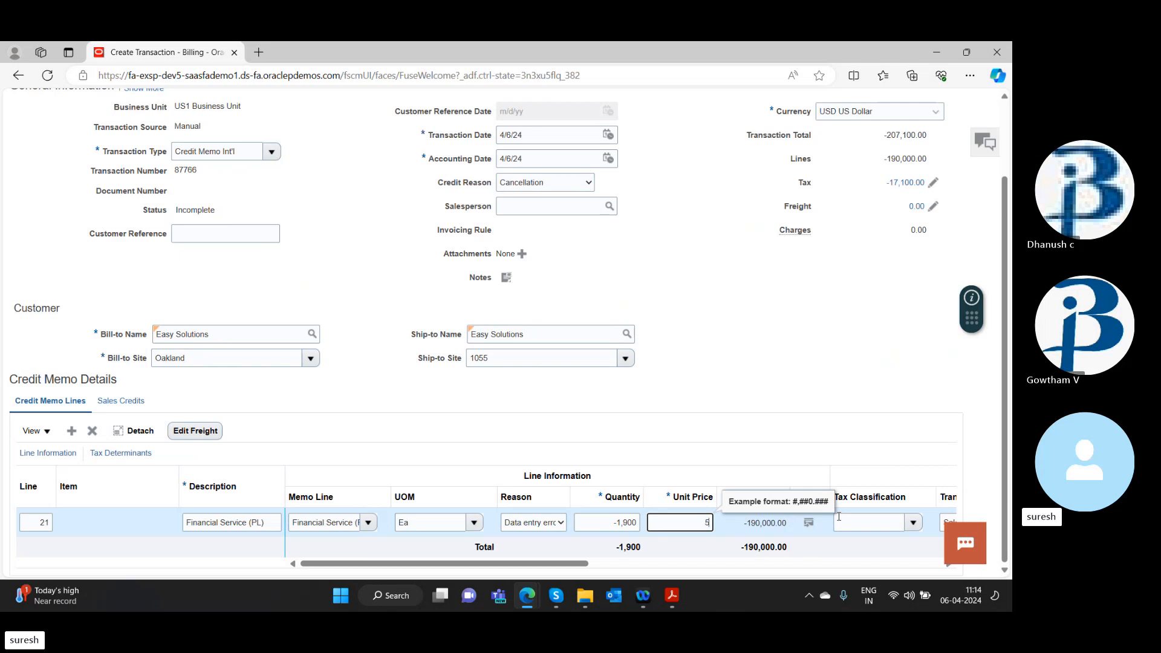
{"action": "type", "text": "00"}
{"action": "key", "text": "Tab"}
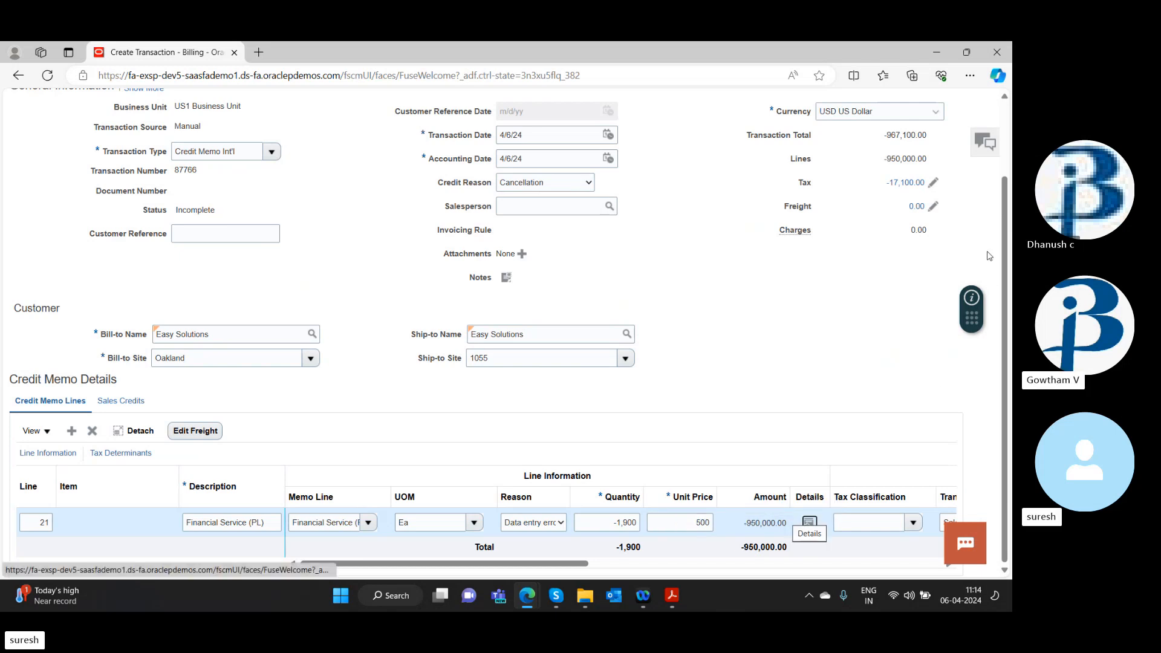
Step: Save the edited credit memo, complete it so that another can be created, and dismiss the completion message
{"action": "scroll", "coordinate": [889, 338], "scroll_direction": "up", "scroll_amount": 2}
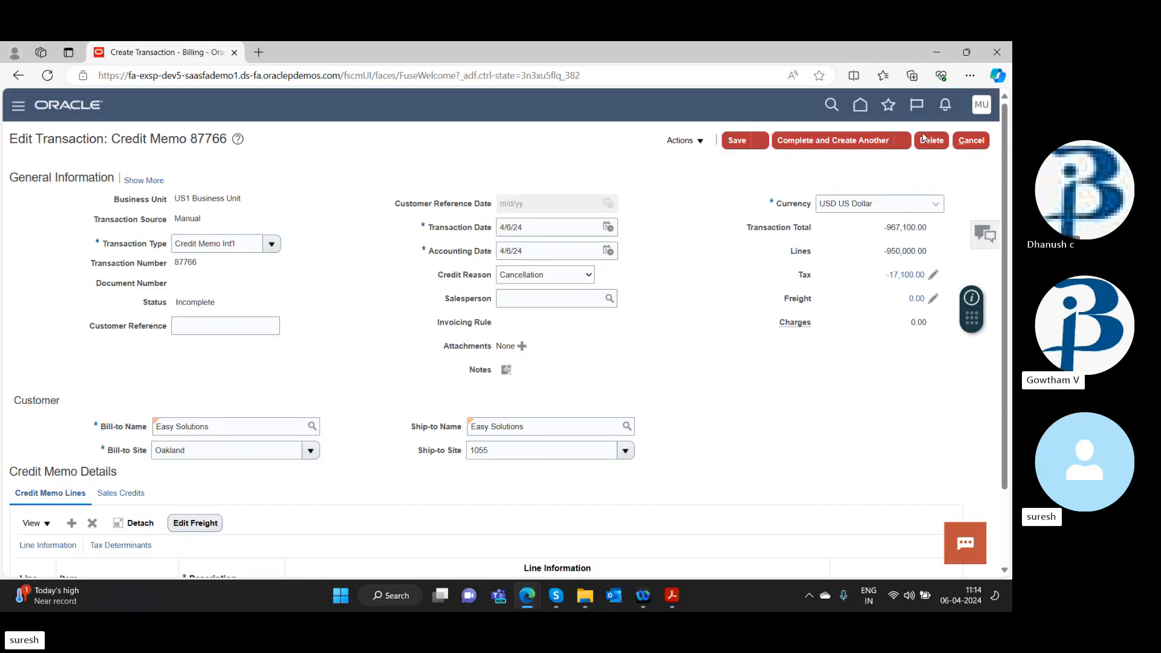
{"action": "left_click", "coordinate": [737, 140]}
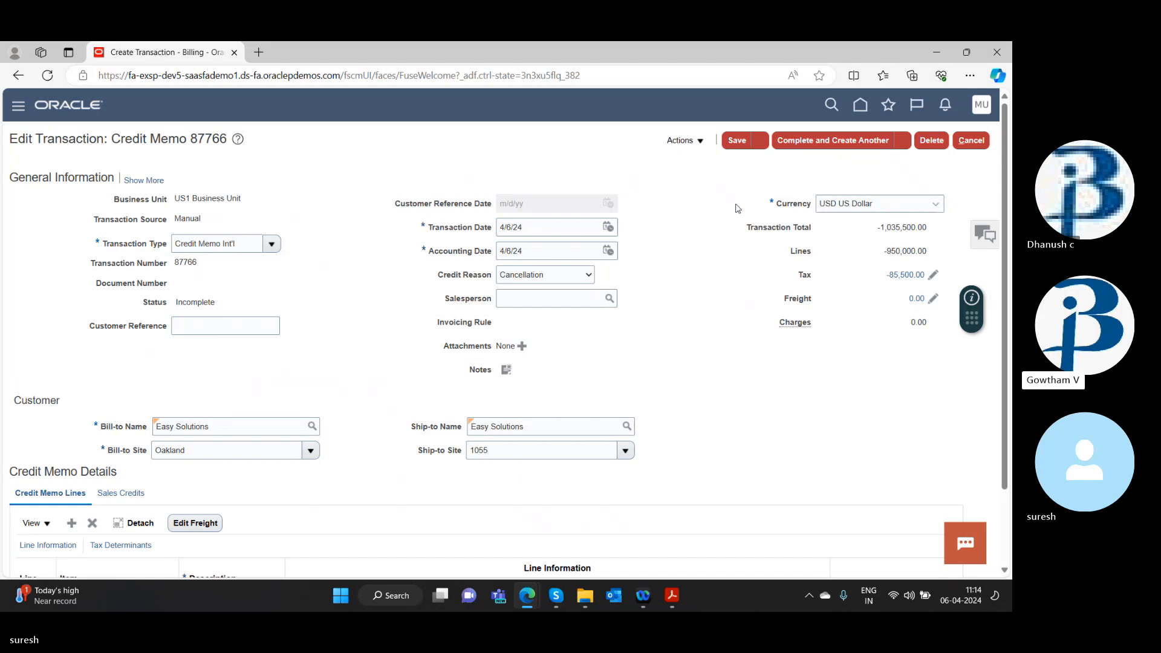
{"action": "left_click", "coordinate": [845, 144]}
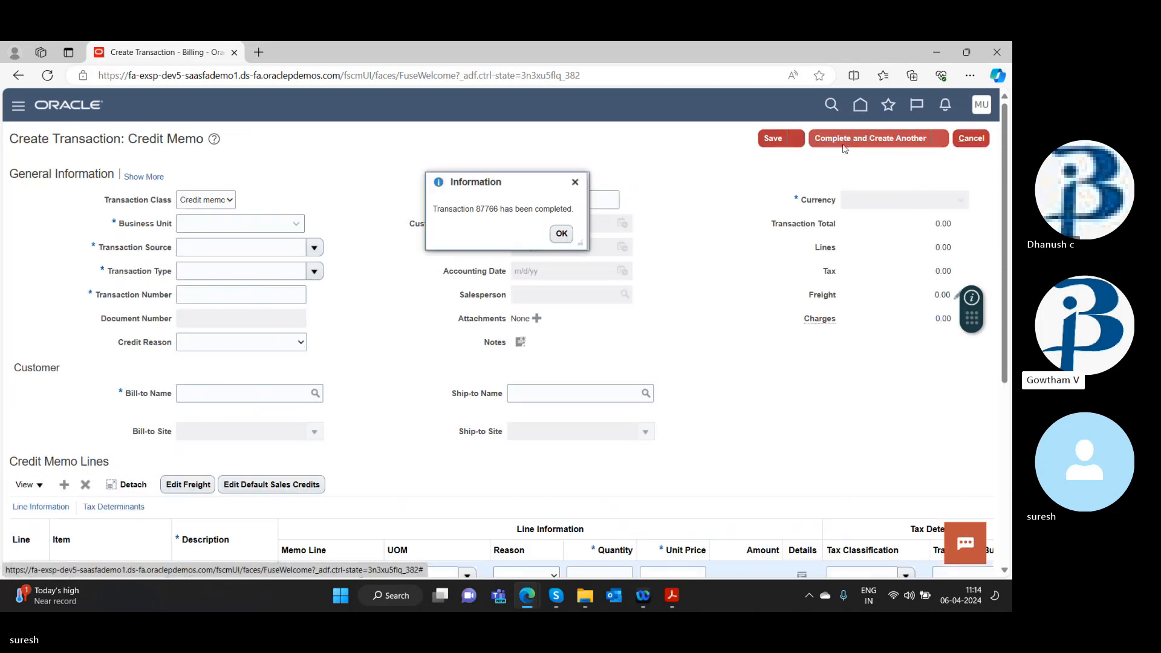
{"action": "left_click", "coordinate": [564, 236]}
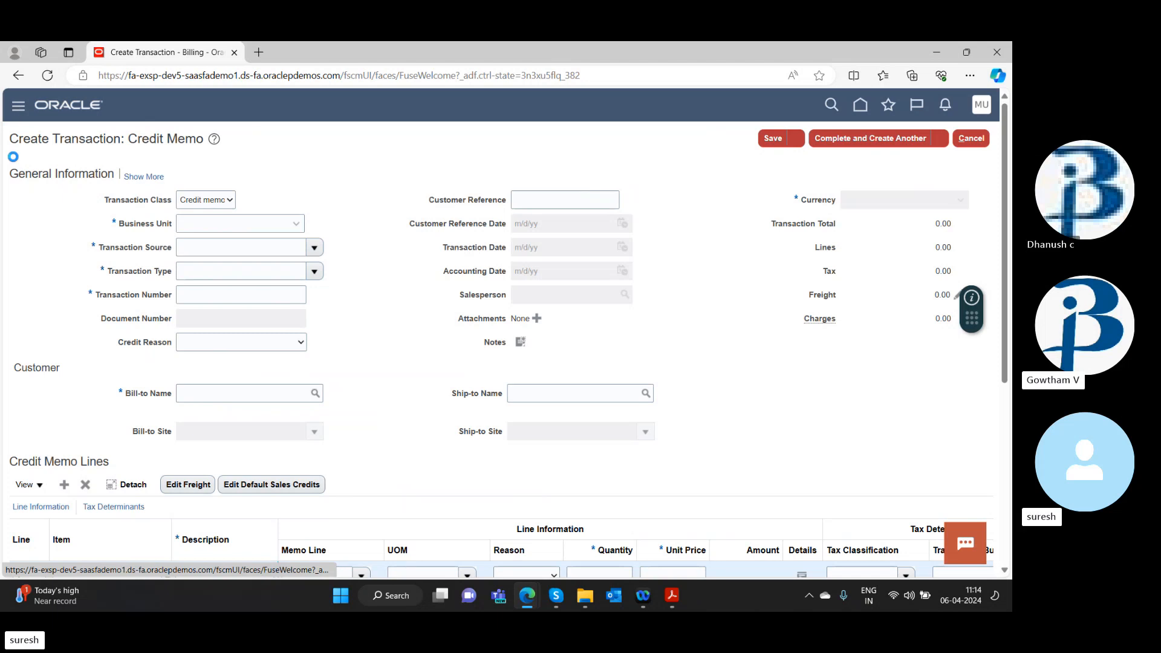
Step: Leave the blank credit memo for the home page, discarding its unsaved changes
{"action": "left_click", "coordinate": [17, 107]}
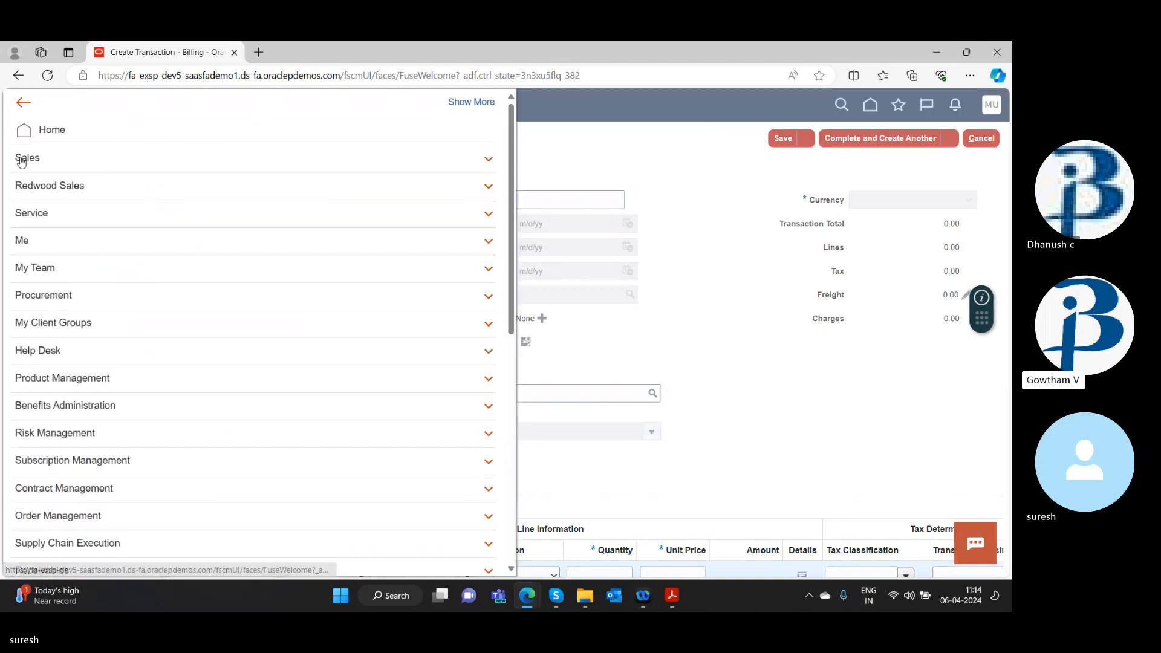
{"action": "left_click", "coordinate": [754, 262]}
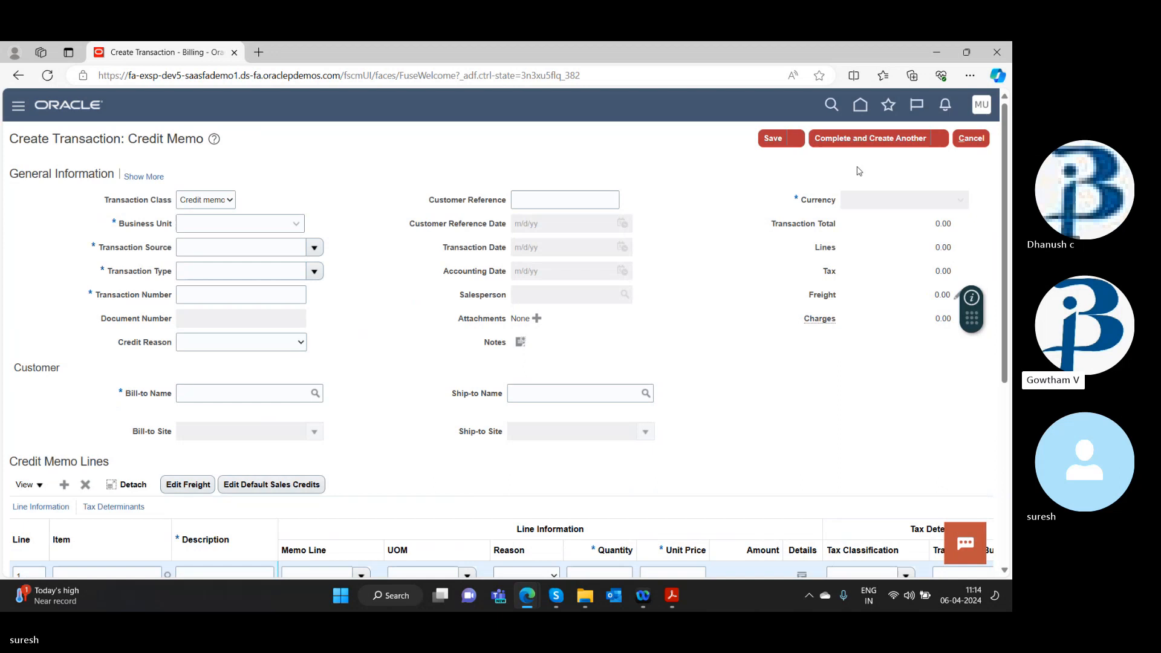
{"action": "left_click", "coordinate": [860, 106]}
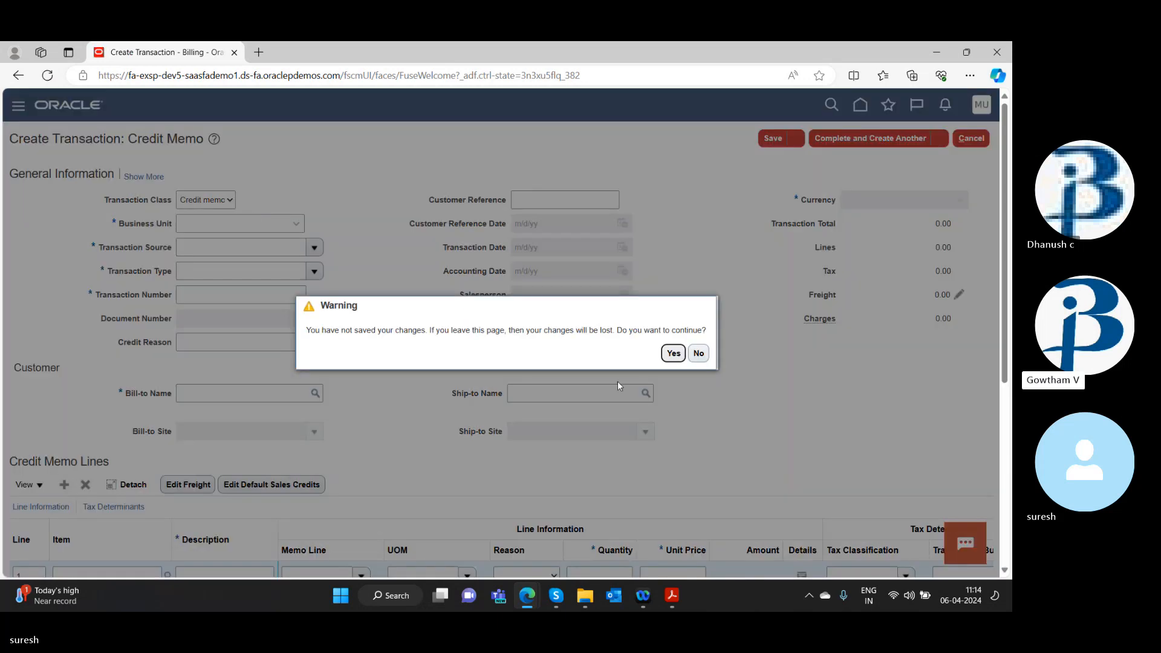
{"action": "left_click", "coordinate": [675, 355]}
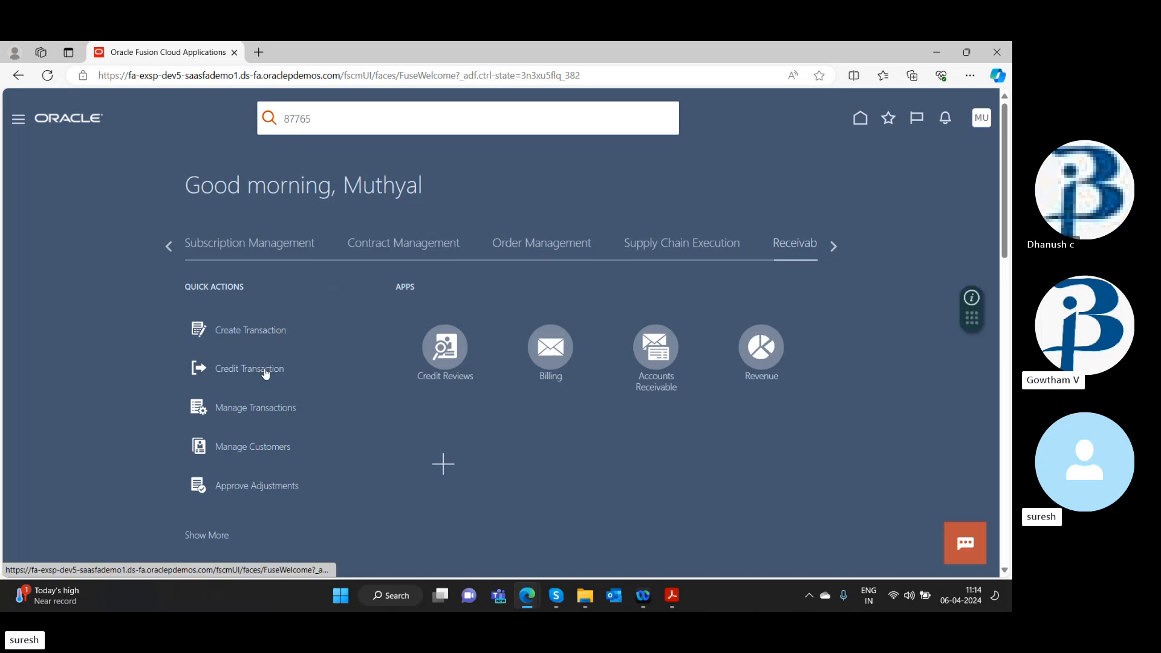
Step: Expand the full list of Receivables quick actions and open Approve Adjustments
{"action": "scroll", "coordinate": [269, 411], "scroll_direction": "down", "scroll_amount": 2}
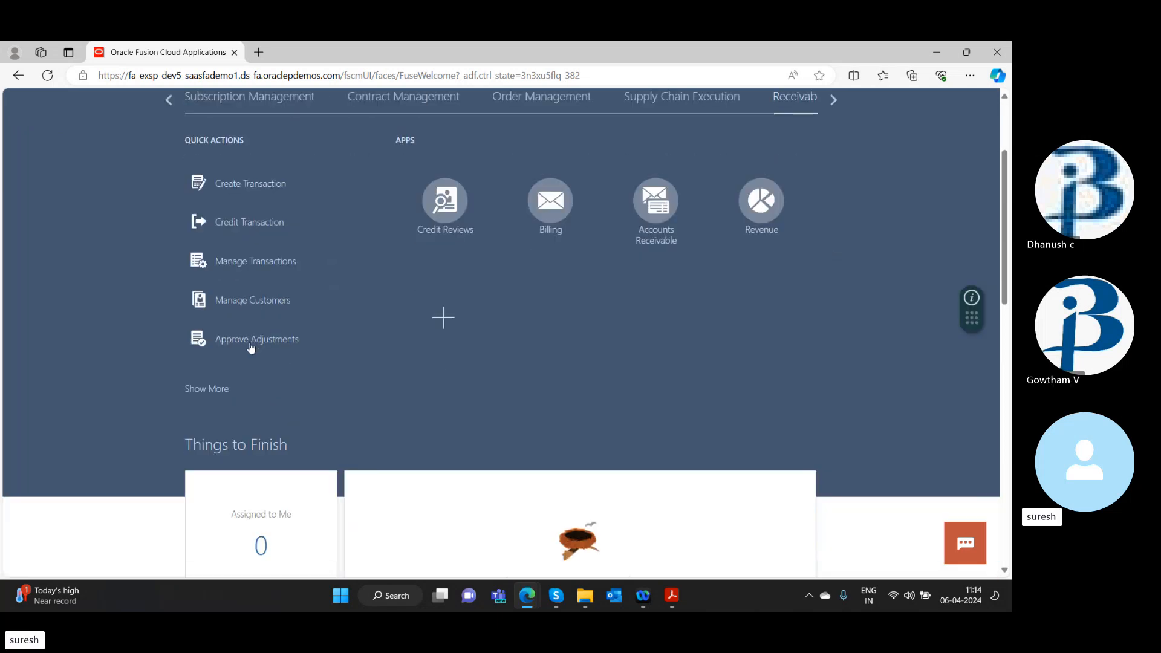
{"action": "left_click", "coordinate": [205, 389]}
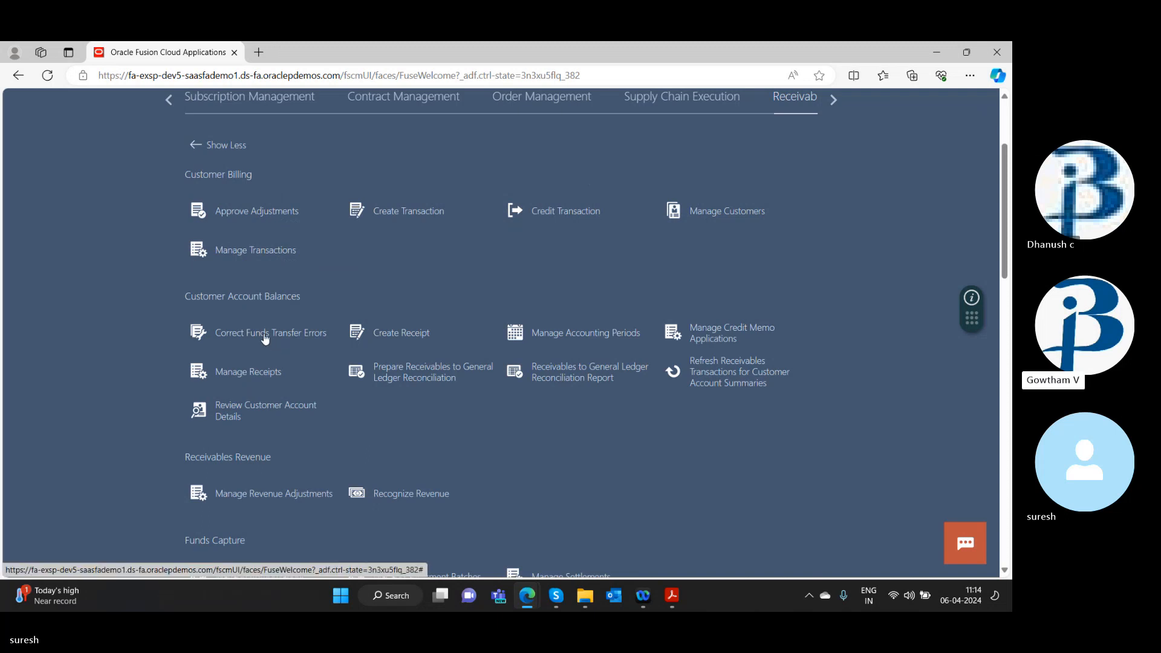
{"action": "scroll", "coordinate": [264, 338], "scroll_direction": "down", "scroll_amount": 5}
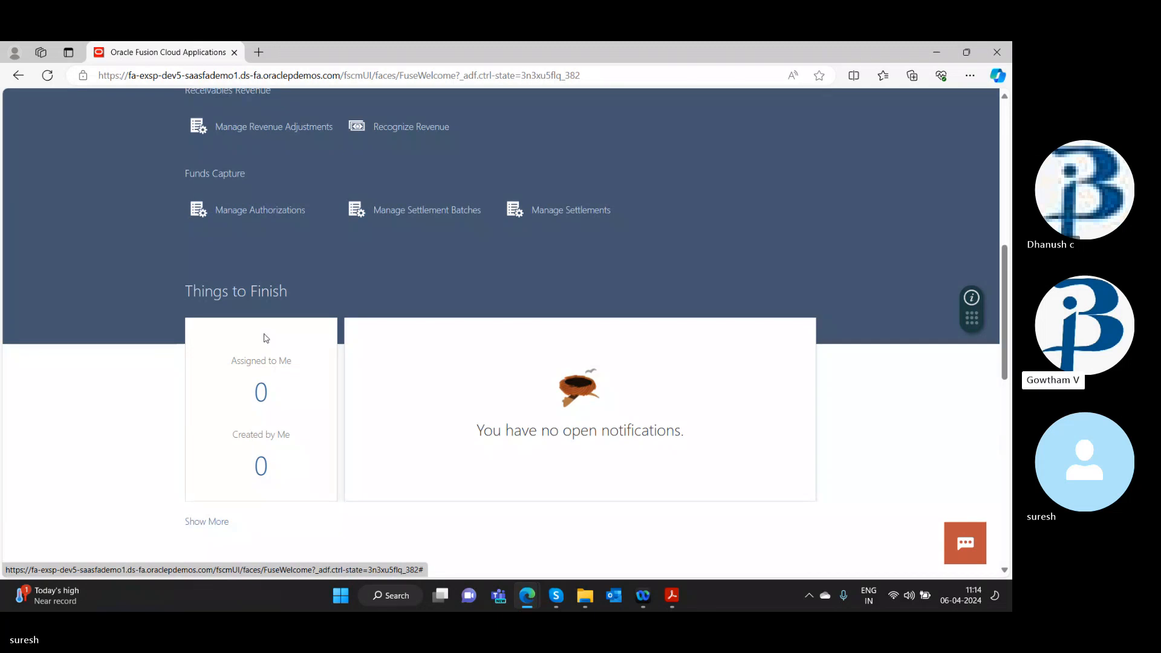
{"action": "scroll", "coordinate": [264, 338], "scroll_direction": "up", "scroll_amount": 4}
{"action": "scroll", "coordinate": [264, 337], "scroll_direction": "up", "scroll_amount": 1}
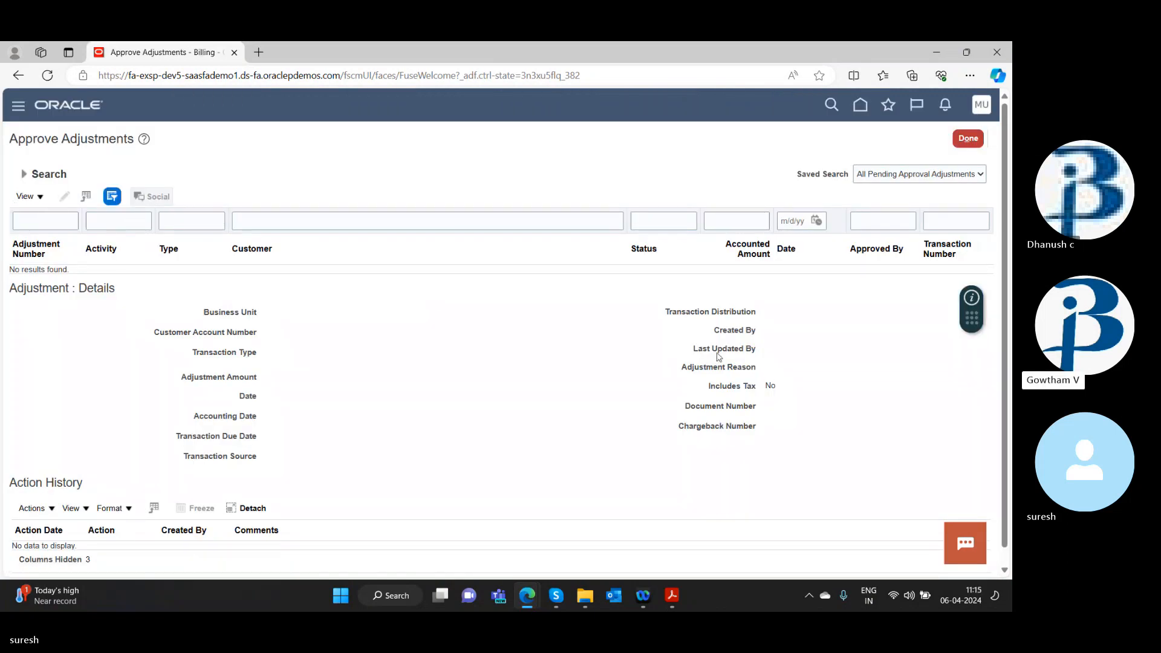
Step: Look over the pending adjustments list, adjustment details and action history, and expand the search criteria
{"action": "scroll", "coordinate": [719, 357], "scroll_direction": "down", "scroll_amount": 1}
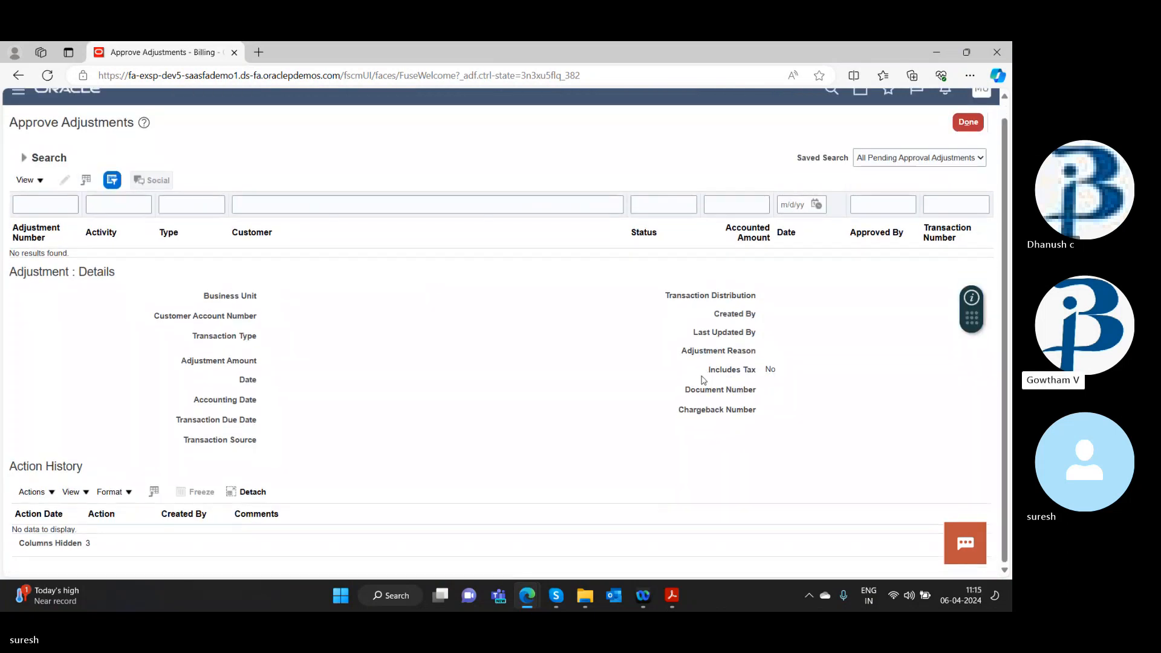
{"action": "left_click", "coordinate": [907, 162]}
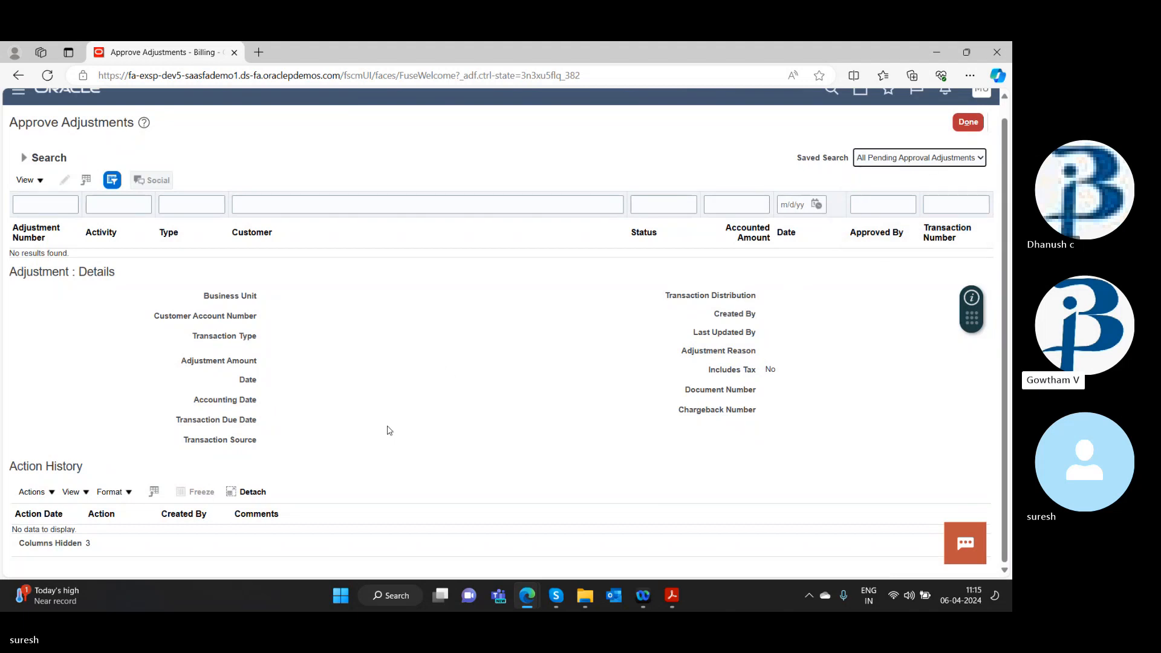
{"action": "scroll", "coordinate": [390, 431], "scroll_direction": "up", "scroll_amount": 1}
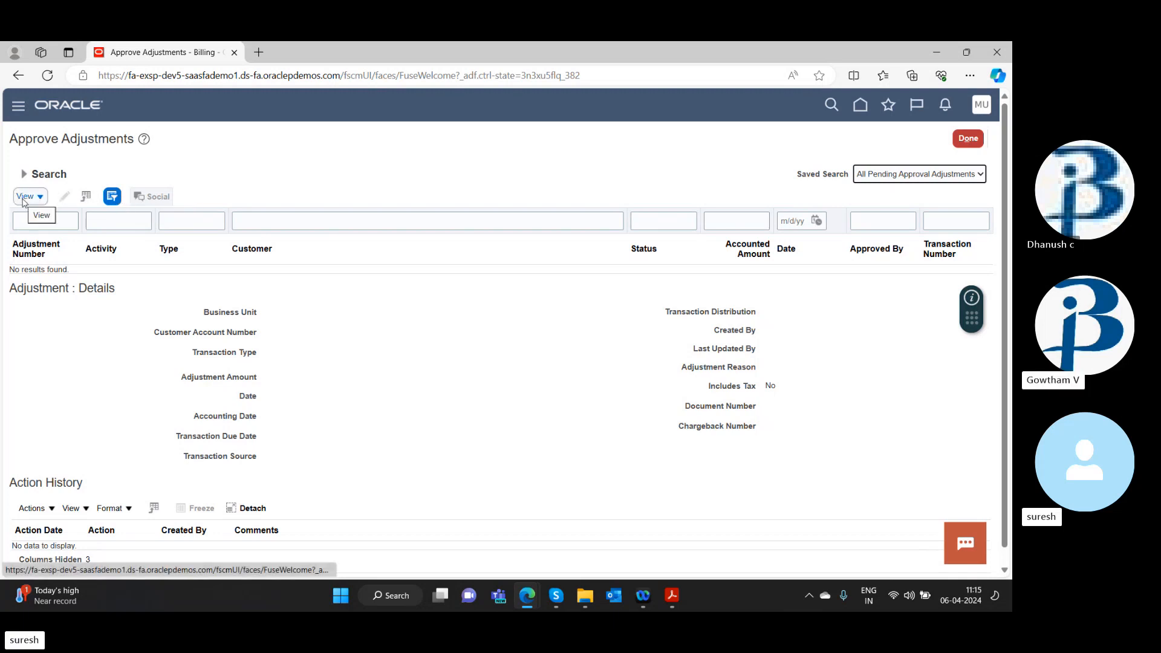
{"action": "scroll", "coordinate": [534, 435], "scroll_direction": "down", "scroll_amount": 1}
{"action": "scroll", "coordinate": [534, 439], "scroll_direction": "up", "scroll_amount": 1}
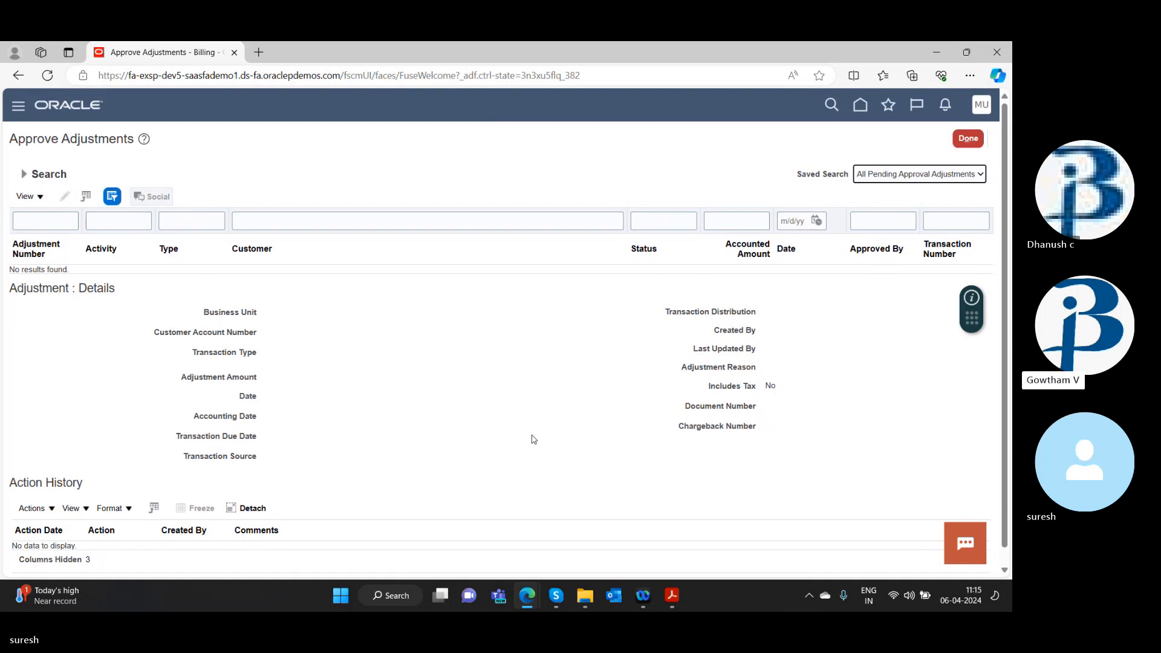
{"action": "left_click", "coordinate": [36, 219]}
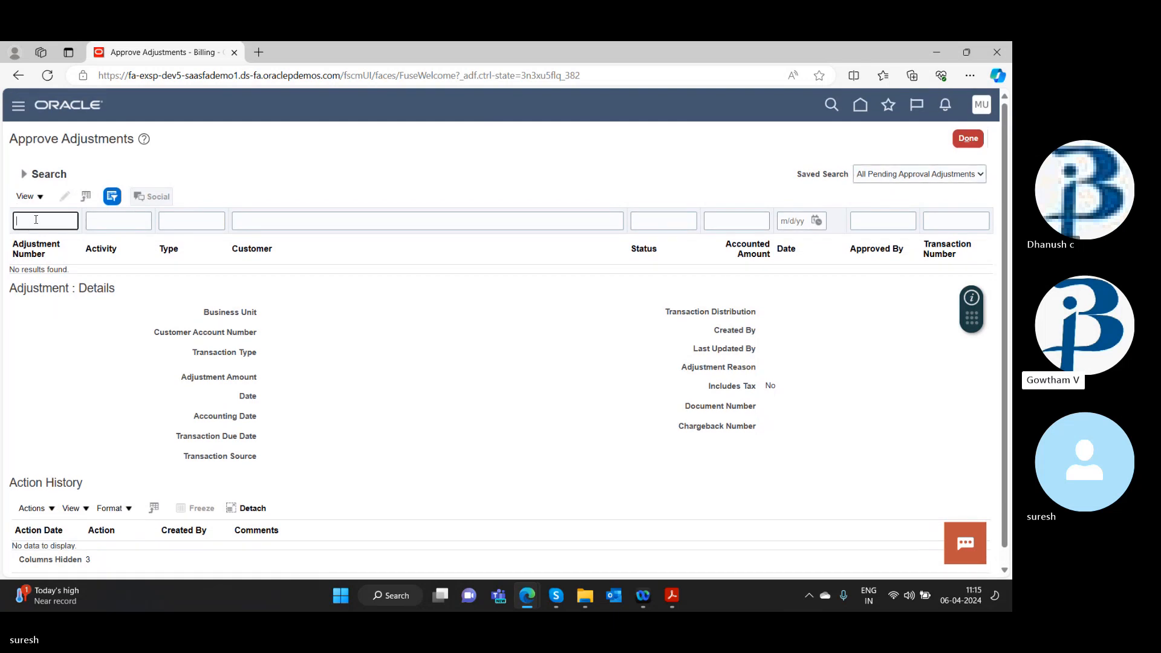
{"action": "left_click", "coordinate": [25, 174]}
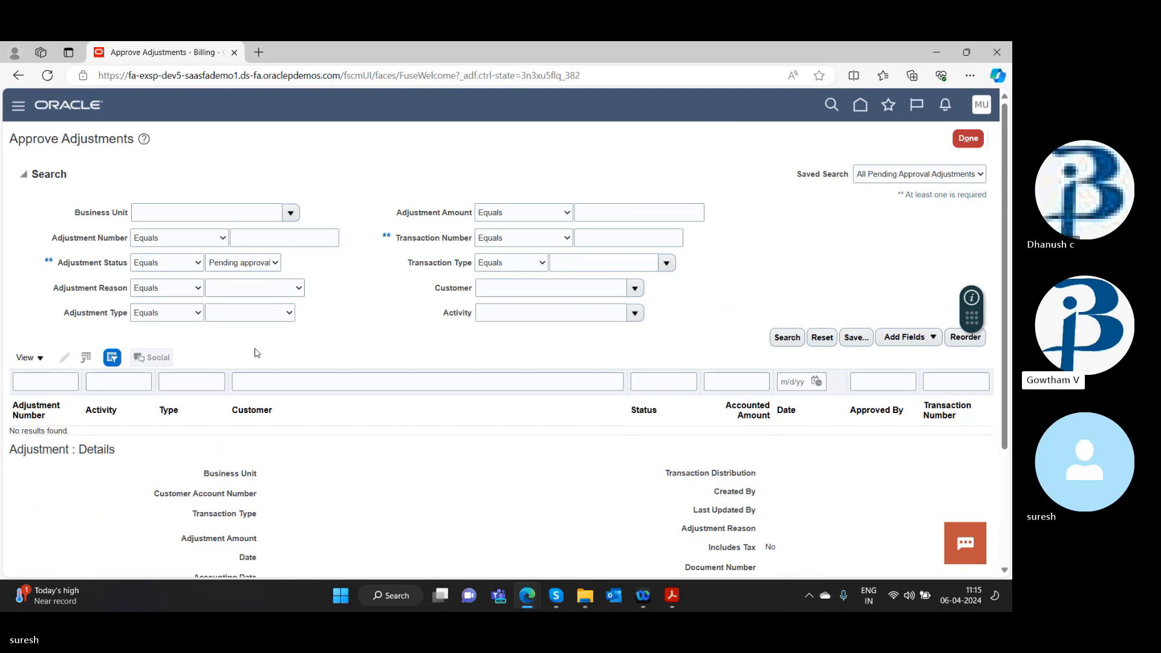
{"action": "scroll", "coordinate": [345, 433], "scroll_direction": "down", "scroll_amount": 5}
{"action": "scroll", "coordinate": [345, 433], "scroll_direction": "up", "scroll_amount": 3}
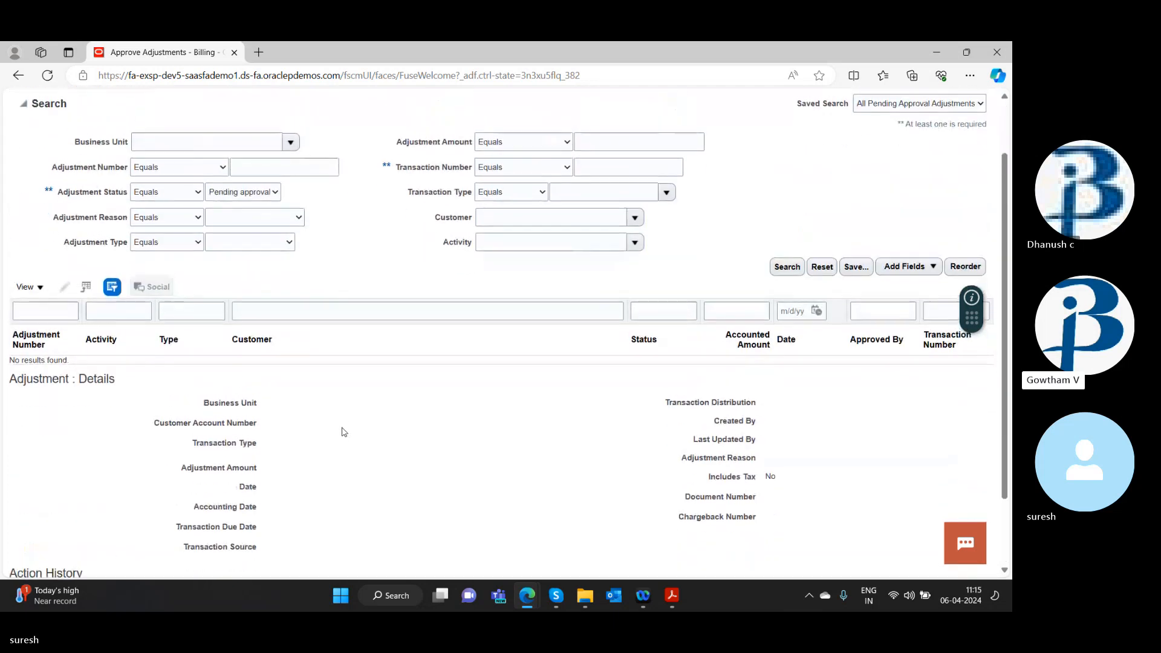
Step: Try to fill in the search's business unit with the abbreviation "us"
{"action": "left_click", "coordinate": [291, 142]}
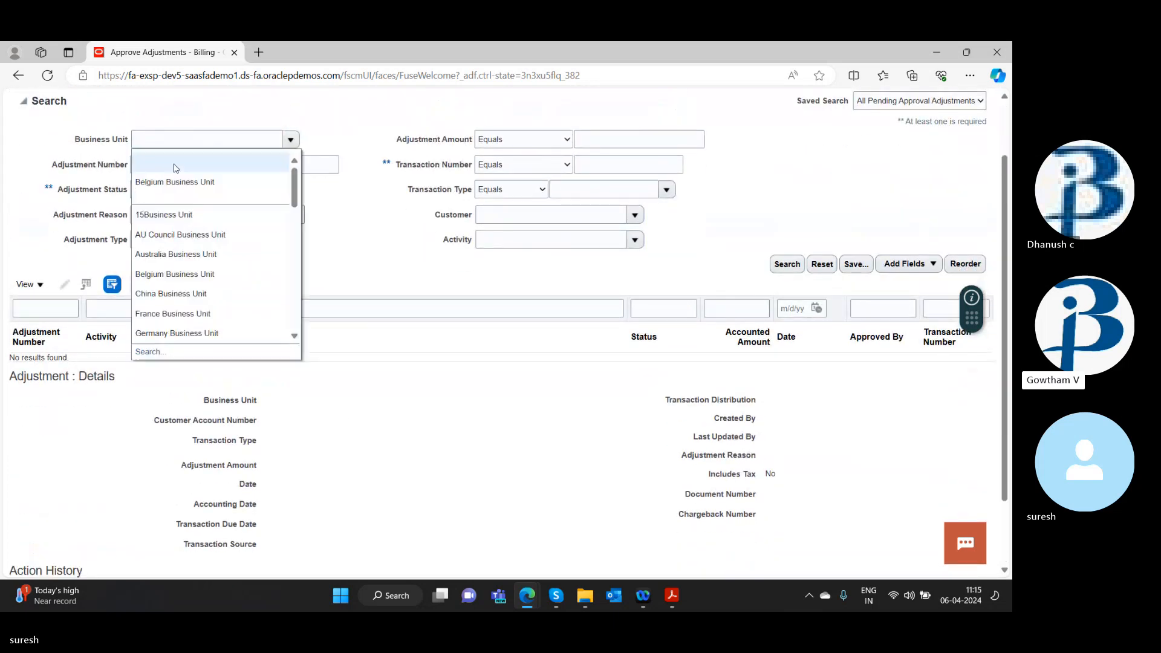
{"action": "left_click", "coordinate": [176, 169]}
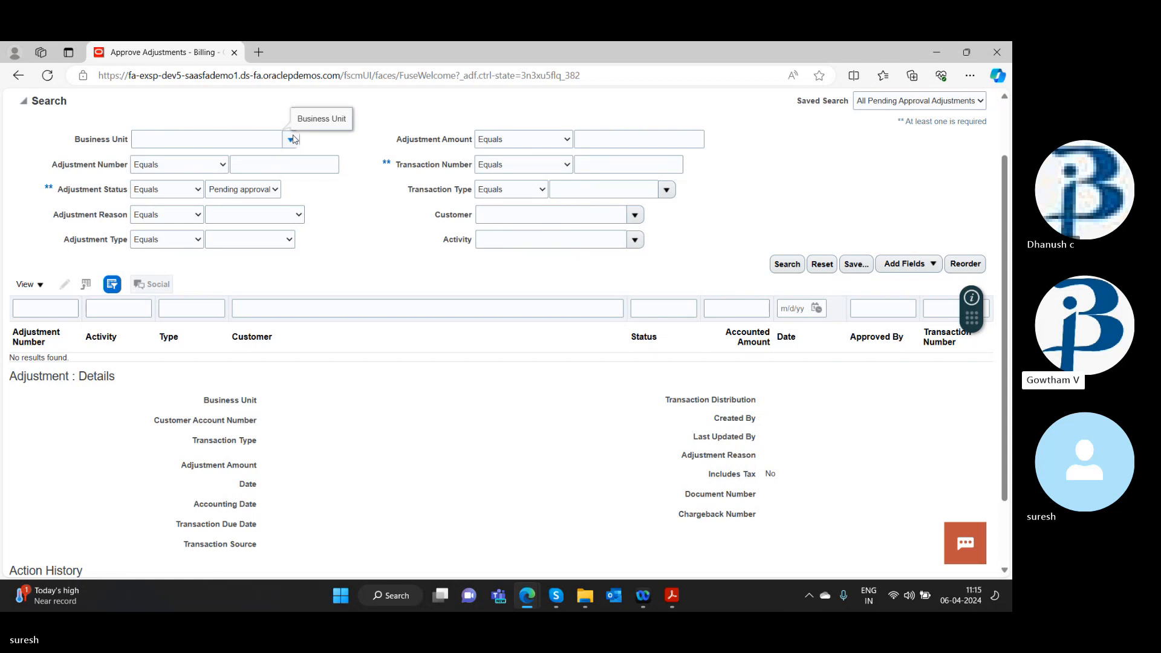
{"action": "left_click", "coordinate": [291, 139]}
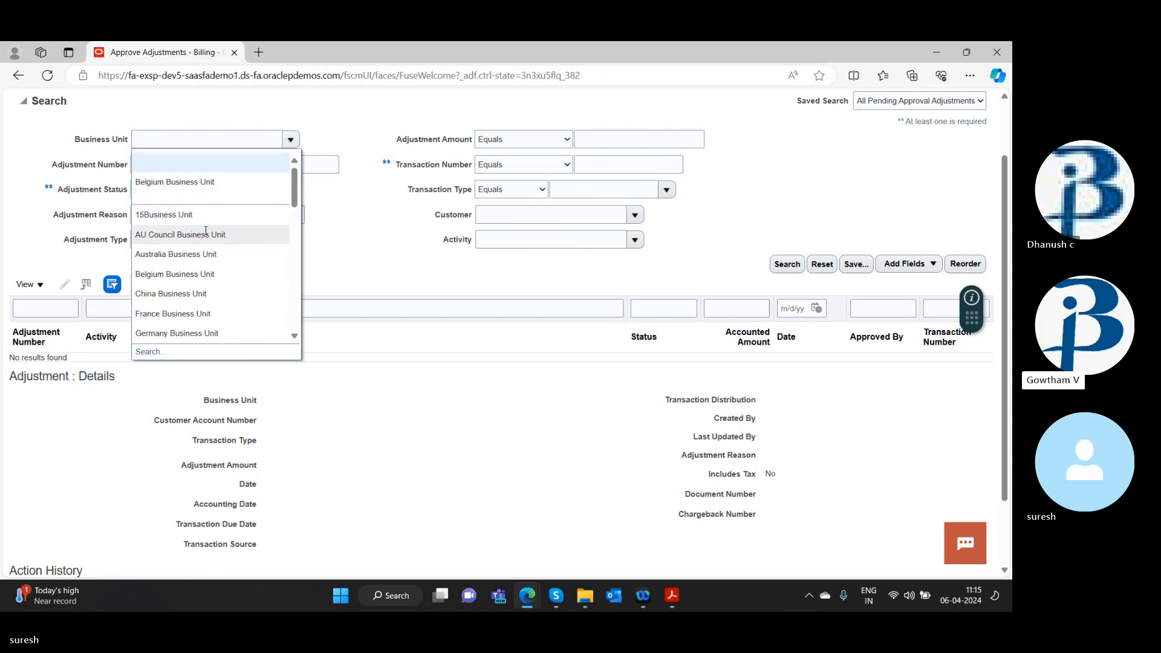
{"action": "left_click", "coordinate": [208, 141]}
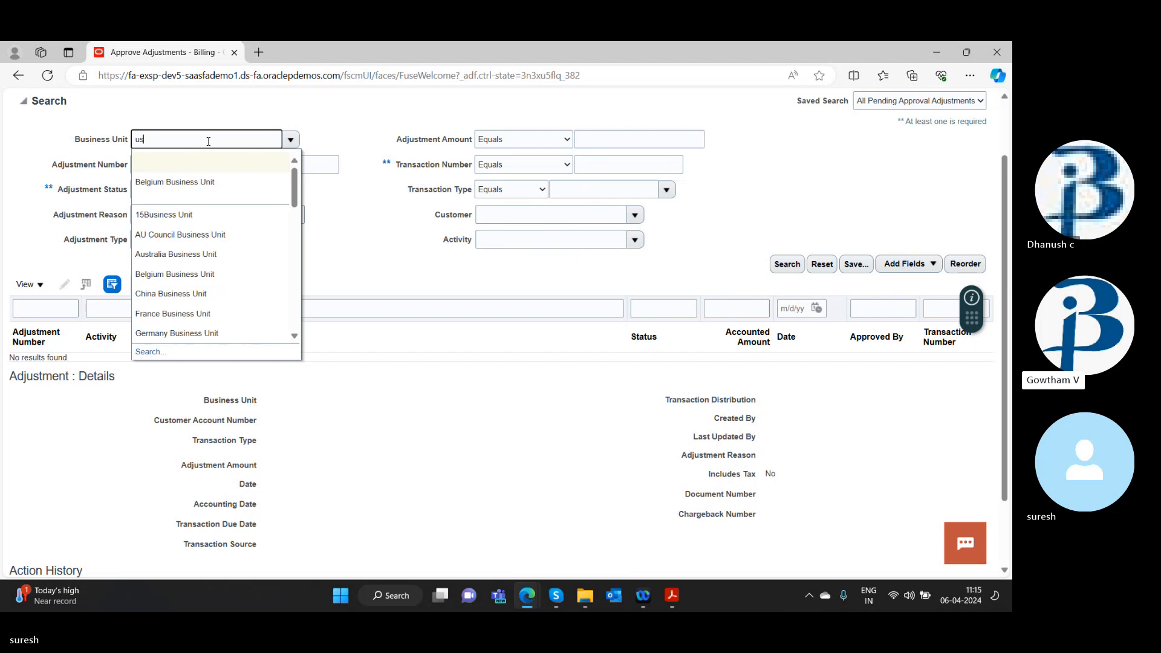
{"action": "key", "text": "Return"}
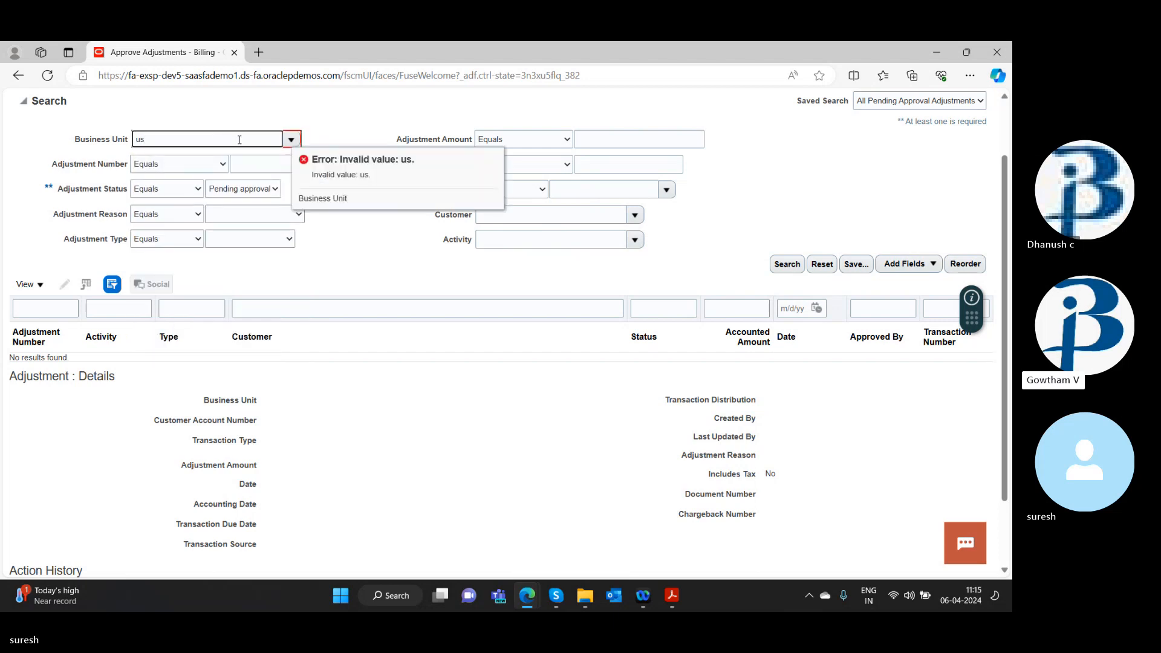
Step: Set the search's business unit to US1 Business Unit and the adjustment number to 123
{"action": "left_click", "coordinate": [291, 139]}
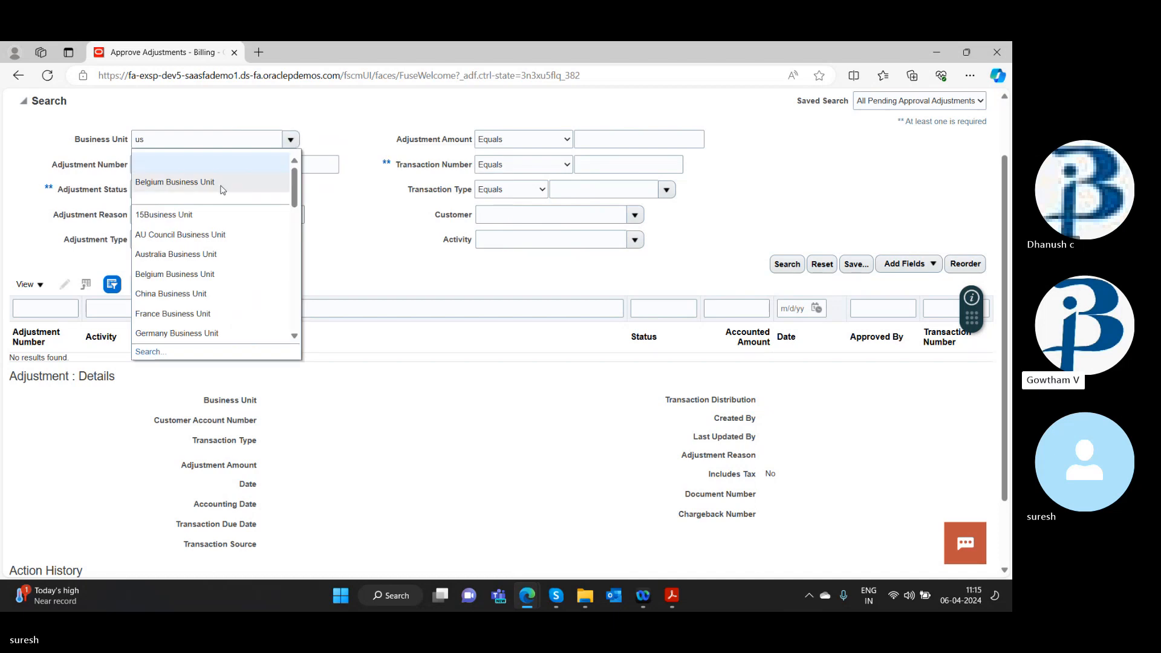
{"action": "left_click_drag", "start_coordinate": [295, 188], "coordinate": [297, 324]}
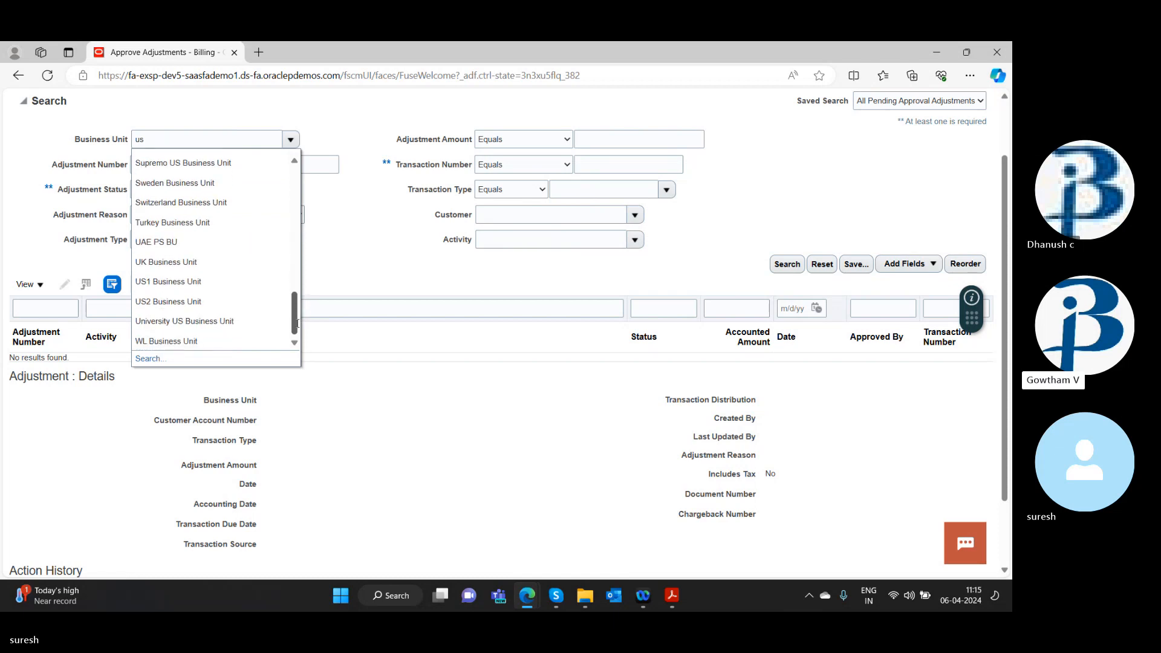
{"action": "left_click", "coordinate": [156, 282]}
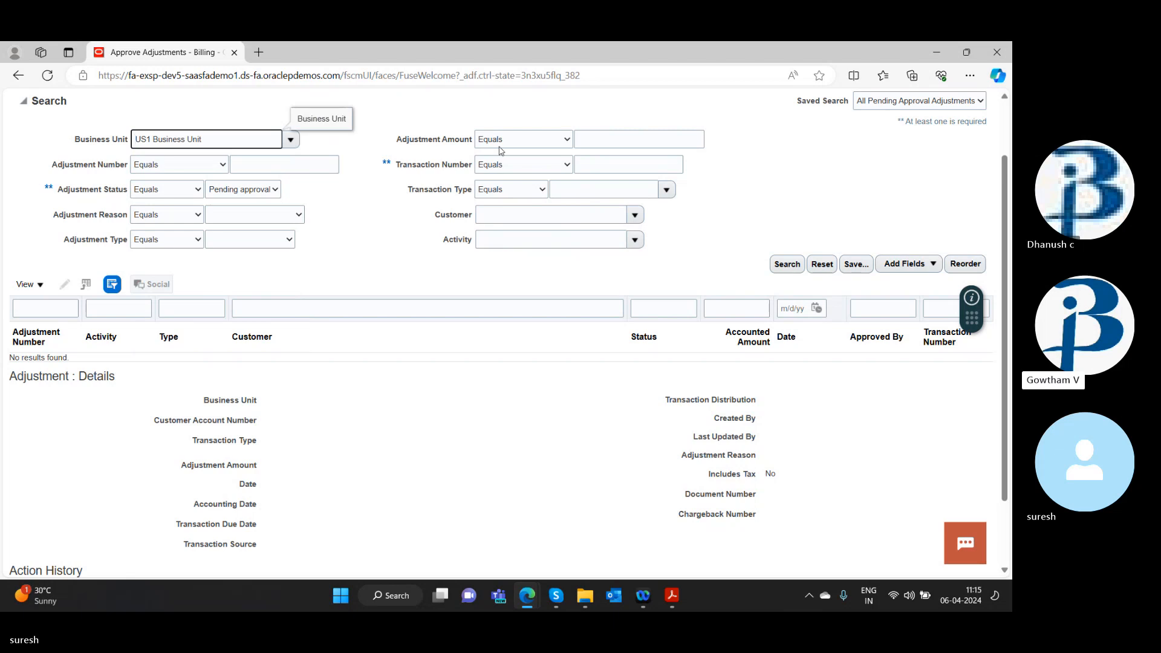
{"action": "left_click", "coordinate": [286, 162]}
{"action": "type", "text": "12"}
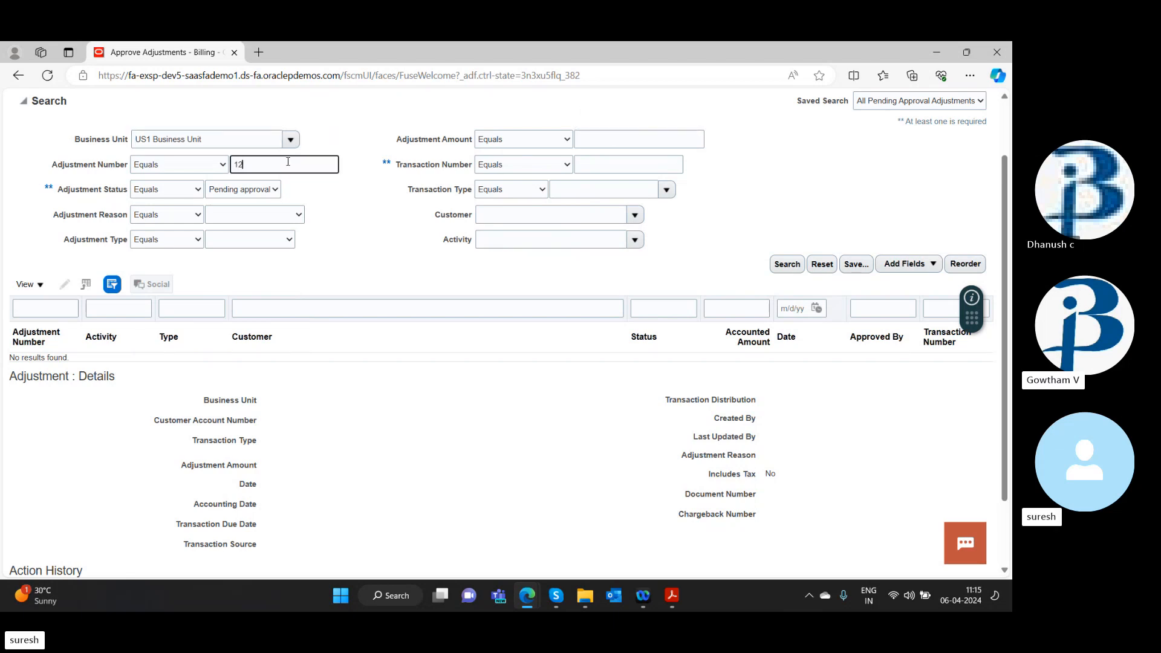
{"action": "type", "text": "3"}
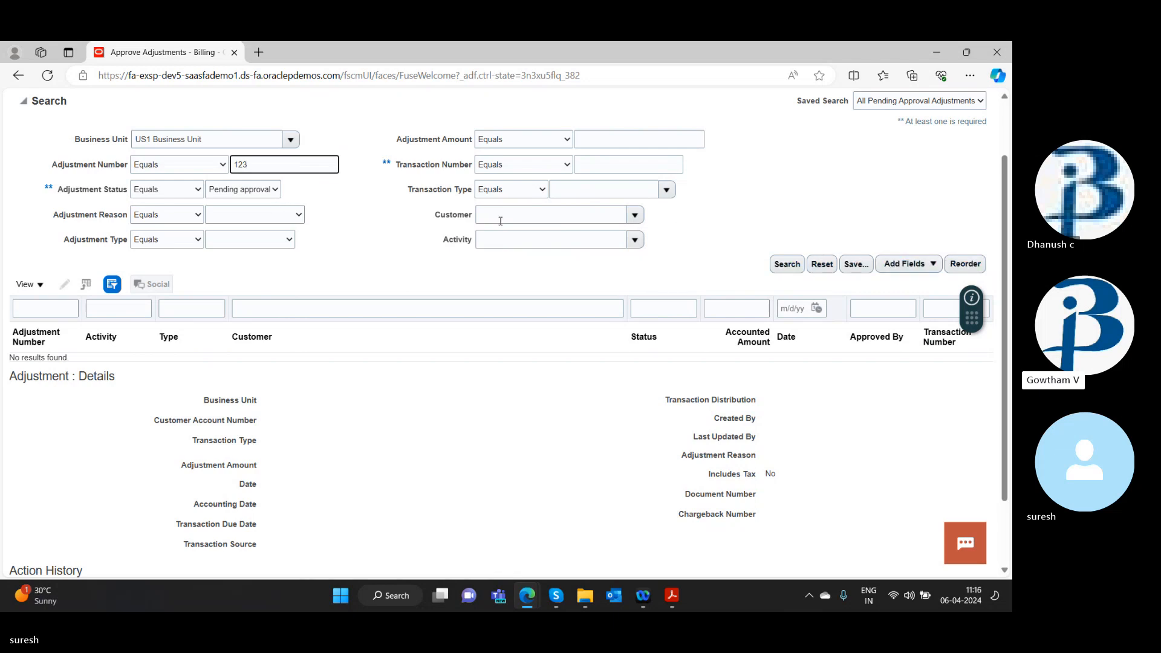
Step: Save the adjustment search criteria as a new saved search named "SR approval"
{"action": "left_click", "coordinate": [856, 264]}
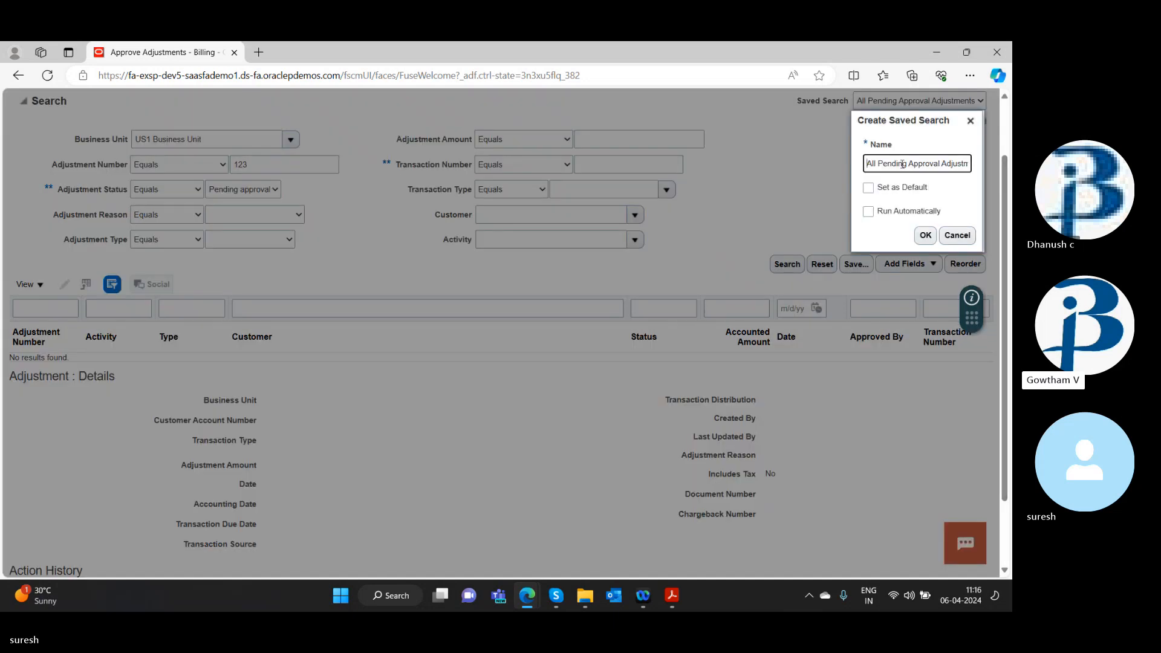
{"action": "left_click_drag", "start_coordinate": [867, 164], "coordinate": [984, 160]}
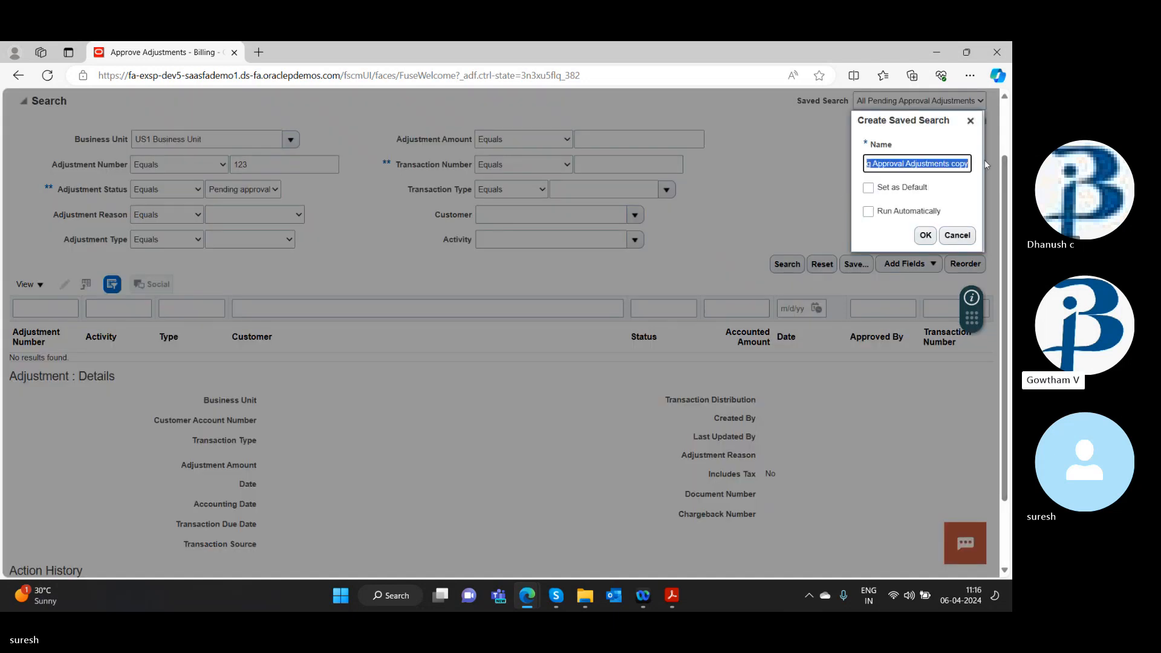
{"action": "type", "text": "SR "}
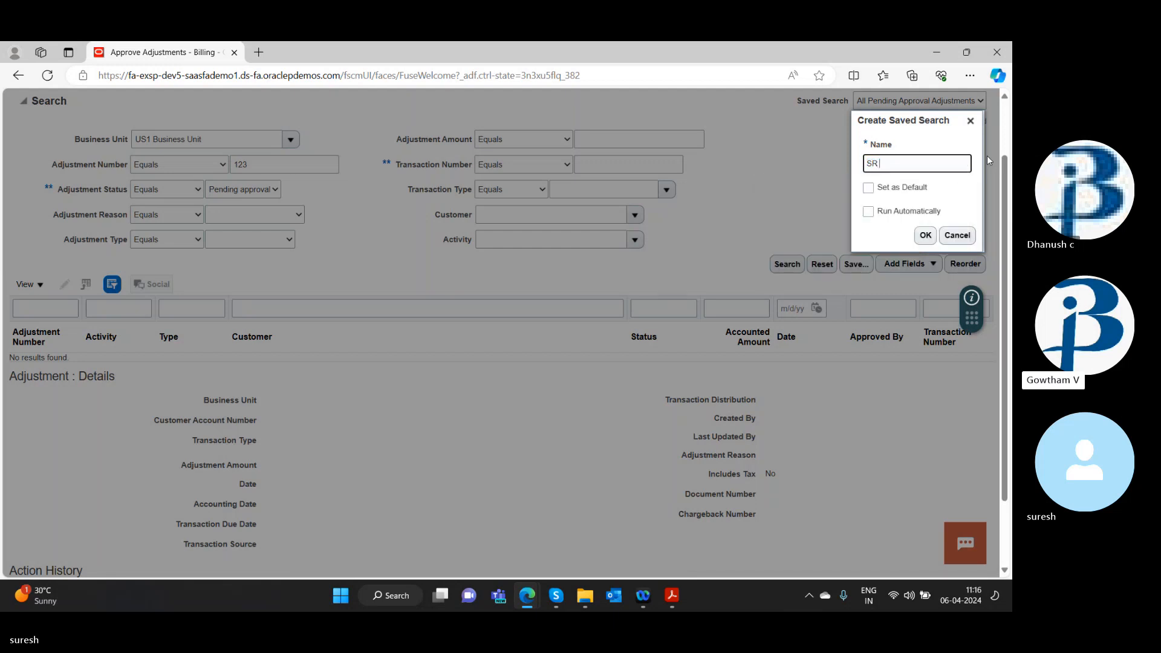
{"action": "type", "text": "approval"}
{"action": "left_click", "coordinate": [926, 235]}
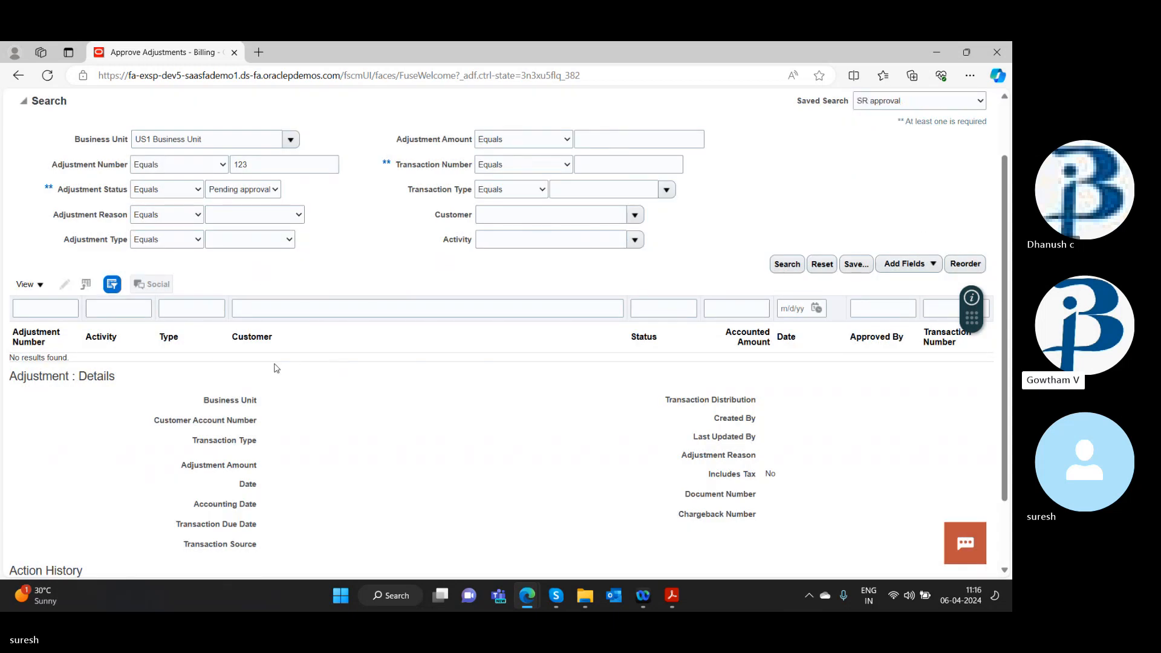
{"action": "scroll", "coordinate": [277, 368], "scroll_direction": "down", "scroll_amount": 2}
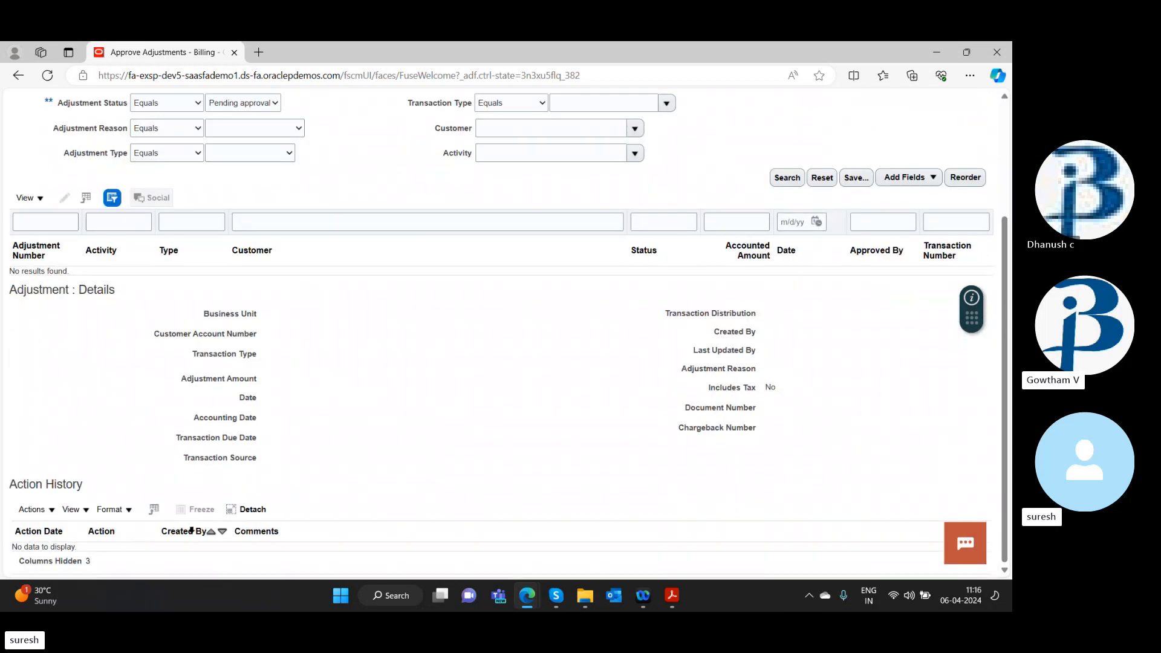
{"action": "scroll", "coordinate": [210, 293], "scroll_direction": "up", "scroll_amount": 1}
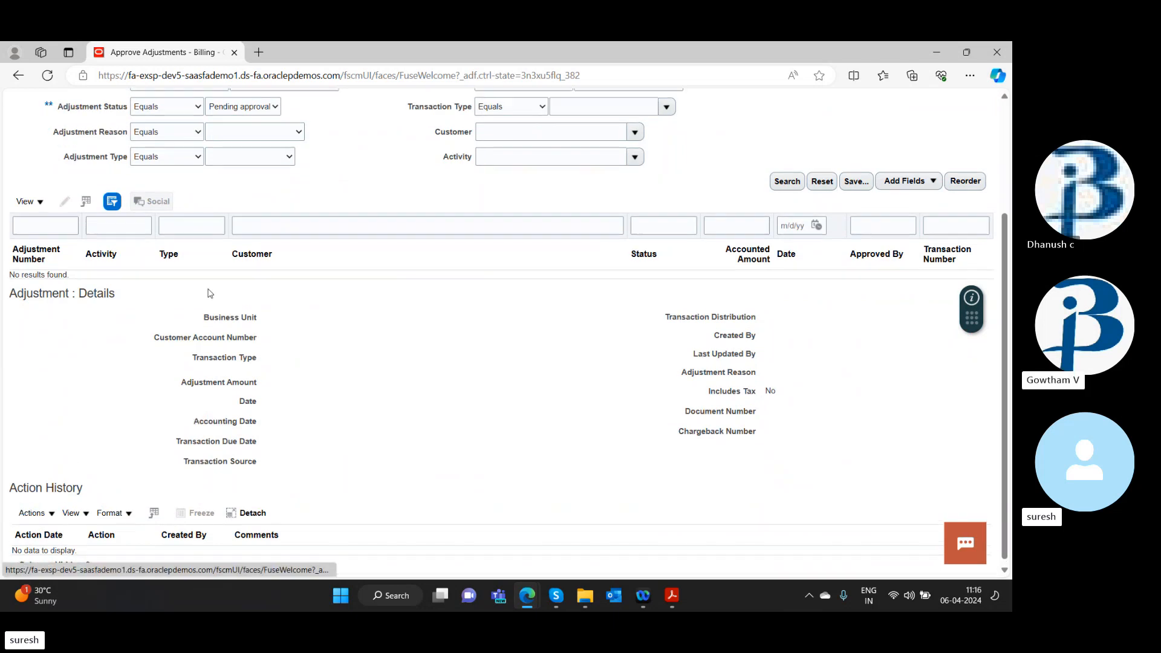
Step: Switch to AR_ag.pdf in Adobe Acrobat and skim from Practice 5-4 on recurring bill plans to Practice 6-1 on bank accounts
{"action": "scroll", "coordinate": [210, 293], "scroll_direction": "up", "scroll_amount": 4}
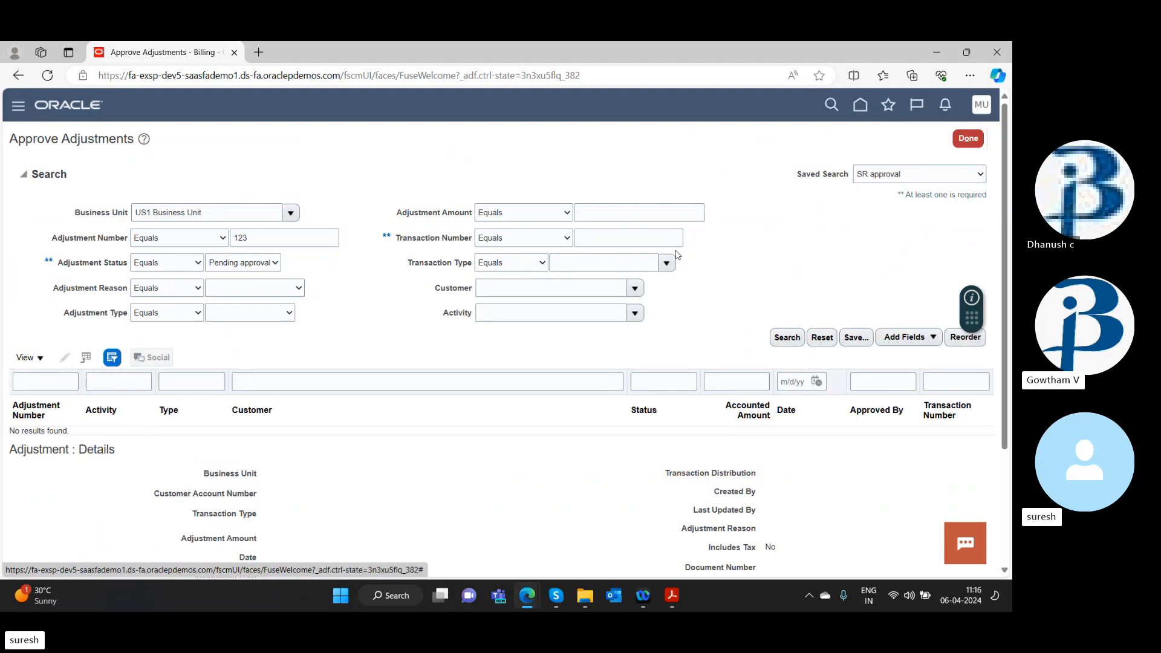
{"action": "left_click", "coordinate": [538, 142]}
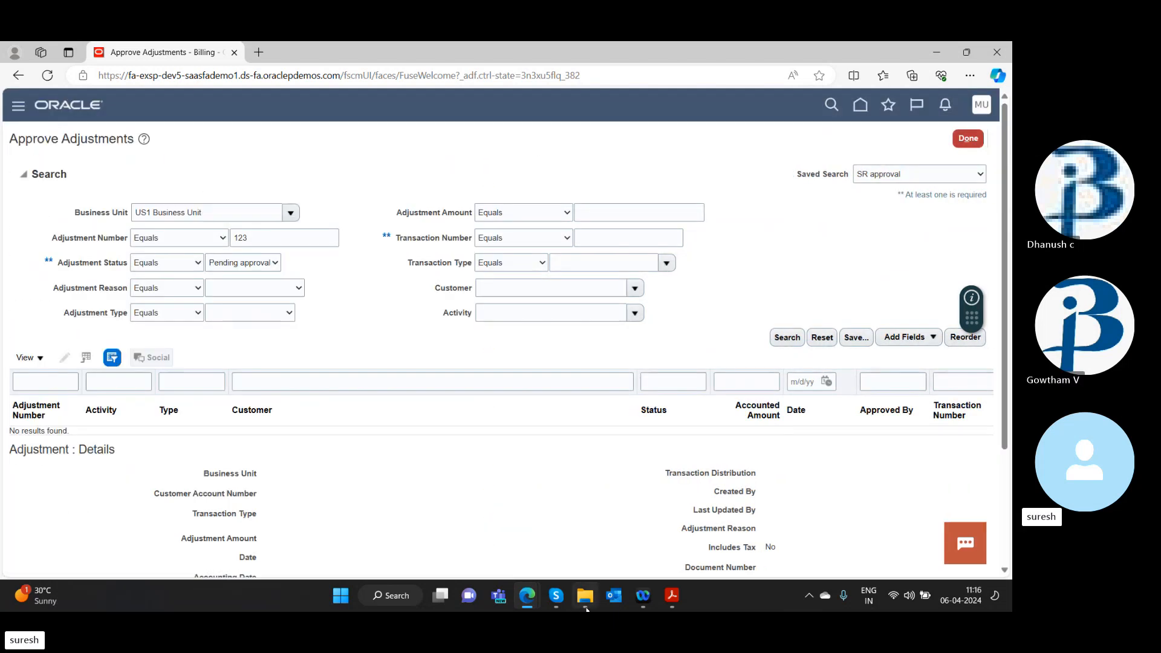
{"action": "left_click", "coordinate": [672, 597]}
{"action": "scroll", "coordinate": [467, 305], "scroll_direction": "down", "scroll_amount": 1}
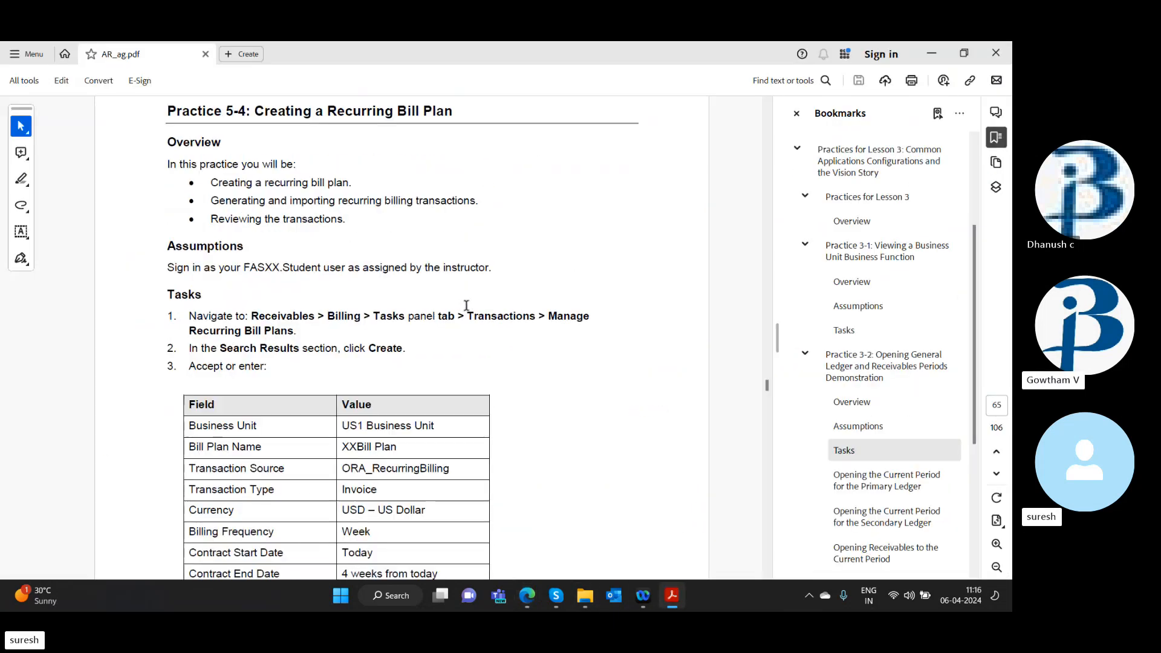
{"action": "scroll", "coordinate": [468, 309], "scroll_direction": "down", "scroll_amount": 3}
{"action": "scroll", "coordinate": [469, 312], "scroll_direction": "down", "scroll_amount": 20}
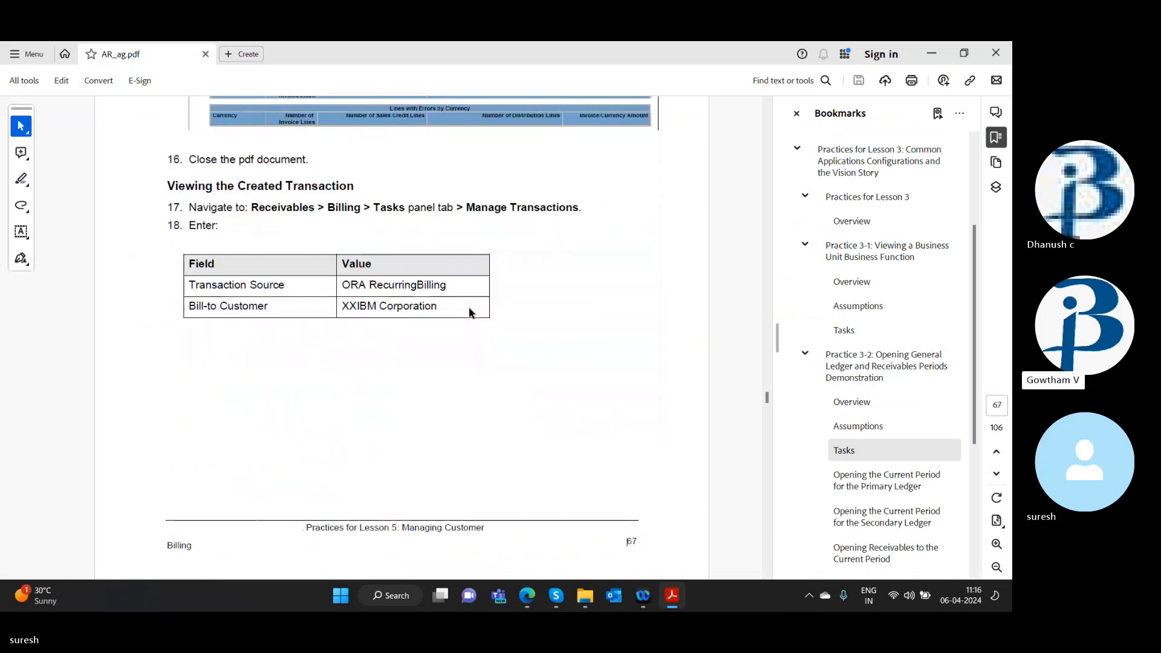
{"action": "scroll", "coordinate": [469, 309], "scroll_direction": "down", "scroll_amount": 5}
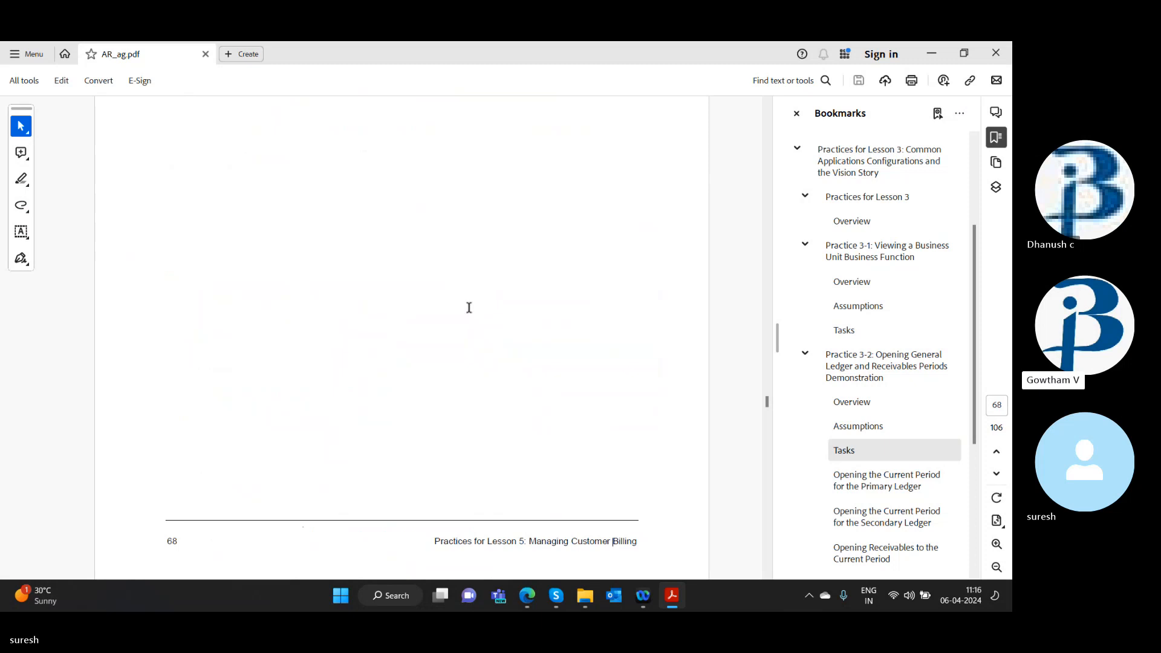
{"action": "scroll", "coordinate": [469, 307], "scroll_direction": "down", "scroll_amount": 15}
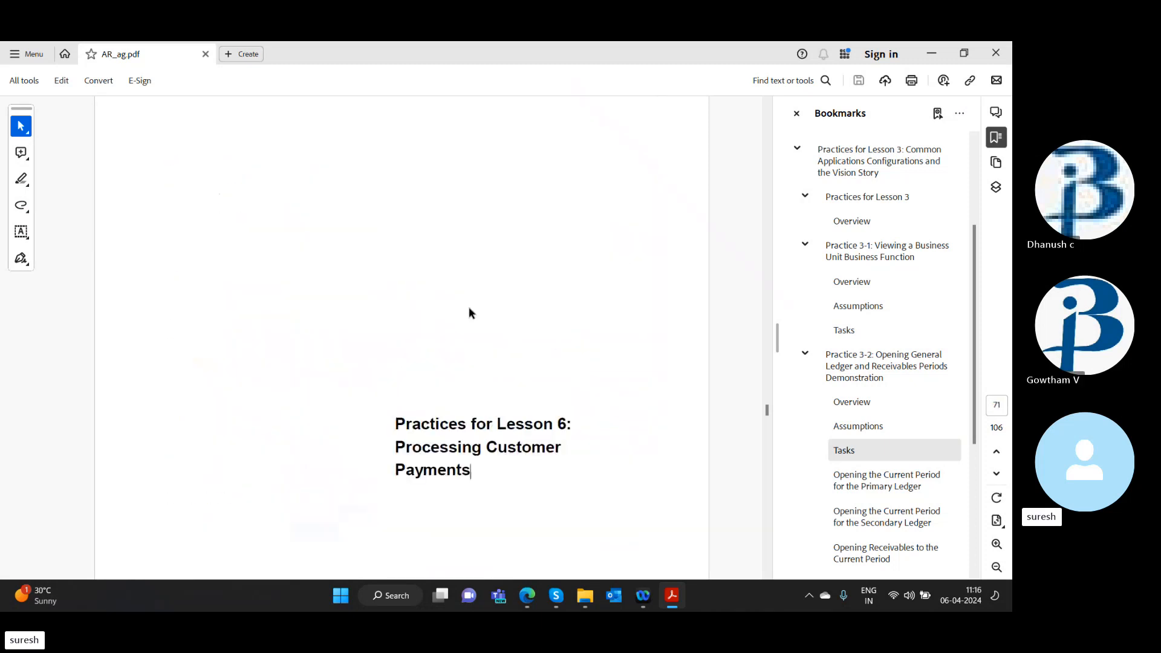
{"action": "scroll", "coordinate": [469, 313], "scroll_direction": "down", "scroll_amount": 10}
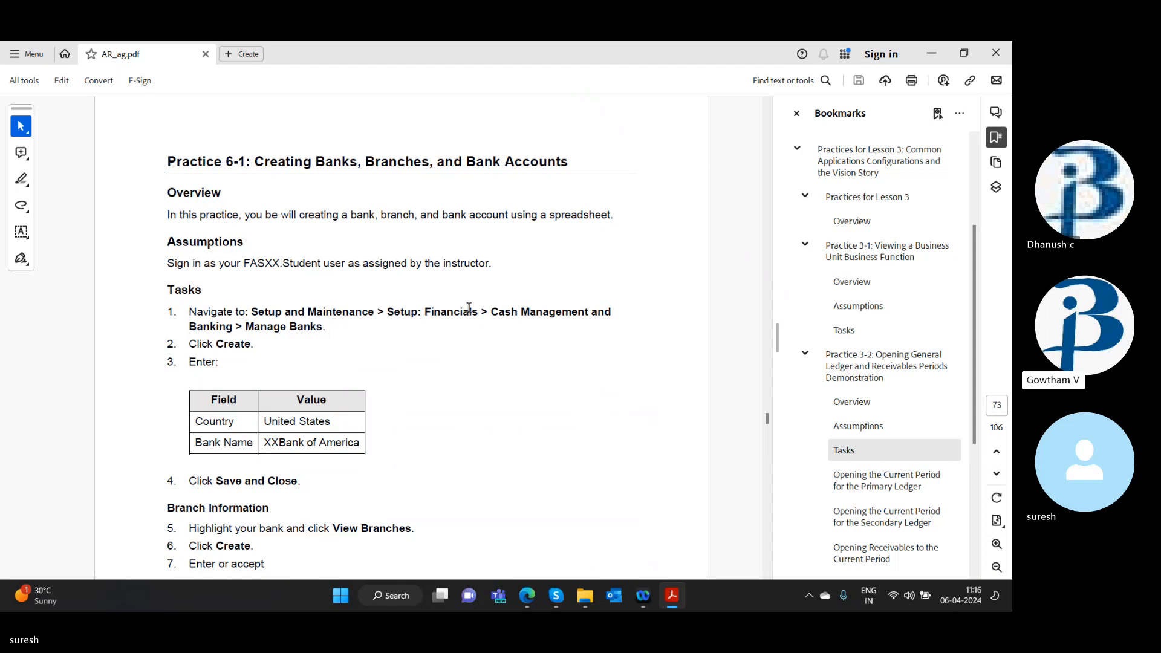
Step: Review the remaining Lesson 6 practices on receipt classes, receipt methods, receipts and the manual refund, up to Lesson 7
{"action": "scroll", "coordinate": [470, 308], "scroll_direction": "down", "scroll_amount": 15}
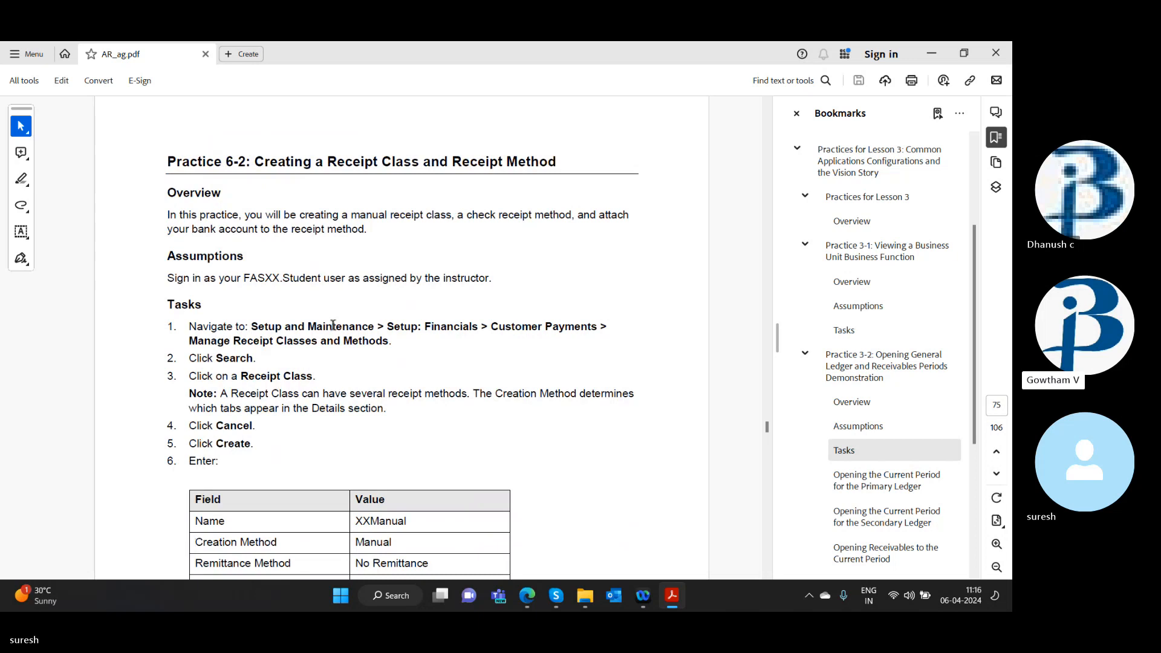
{"action": "scroll", "coordinate": [332, 375], "scroll_direction": "down", "scroll_amount": 2}
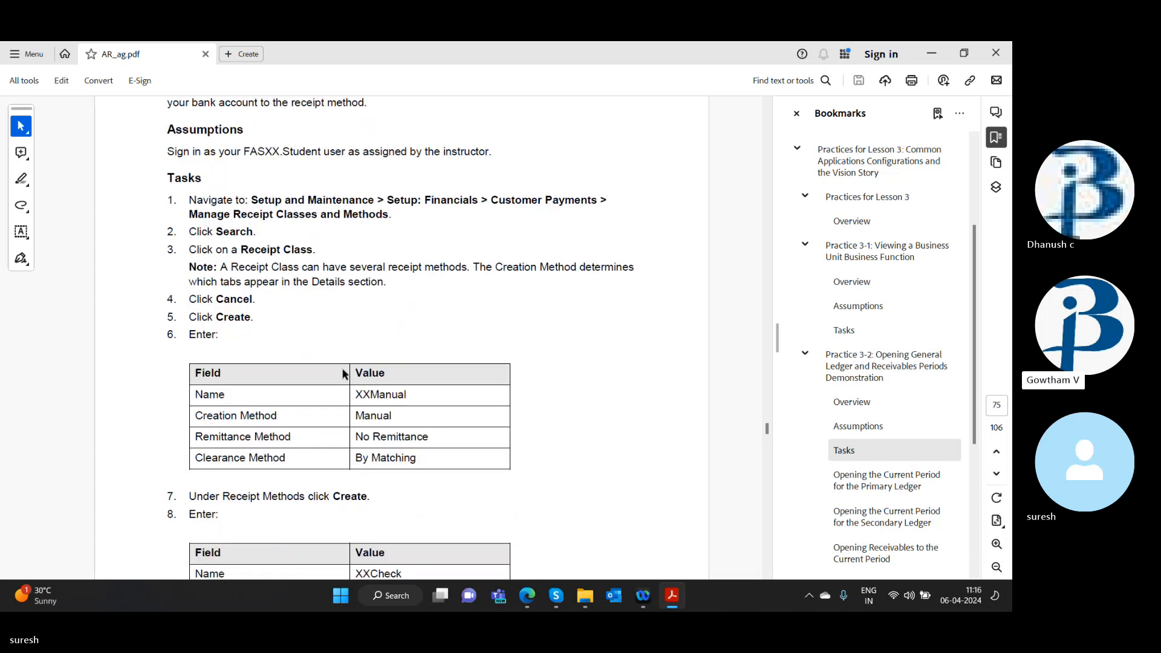
{"action": "scroll", "coordinate": [343, 374], "scroll_direction": "down", "scroll_amount": 15}
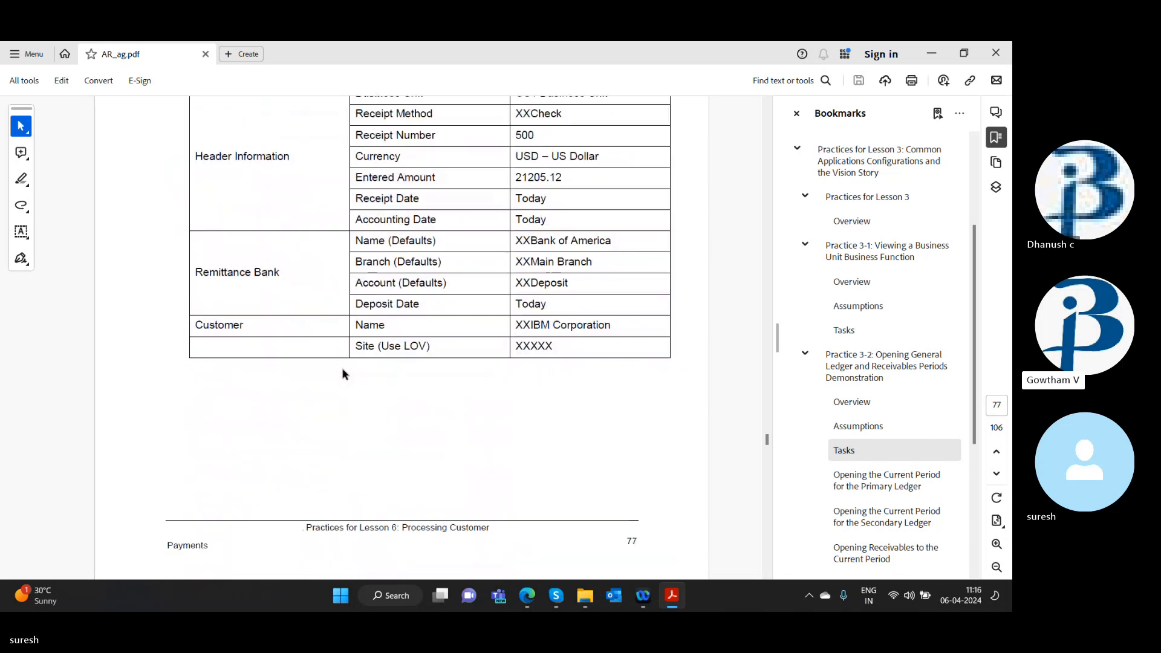
{"action": "scroll", "coordinate": [342, 374], "scroll_direction": "down", "scroll_amount": 12}
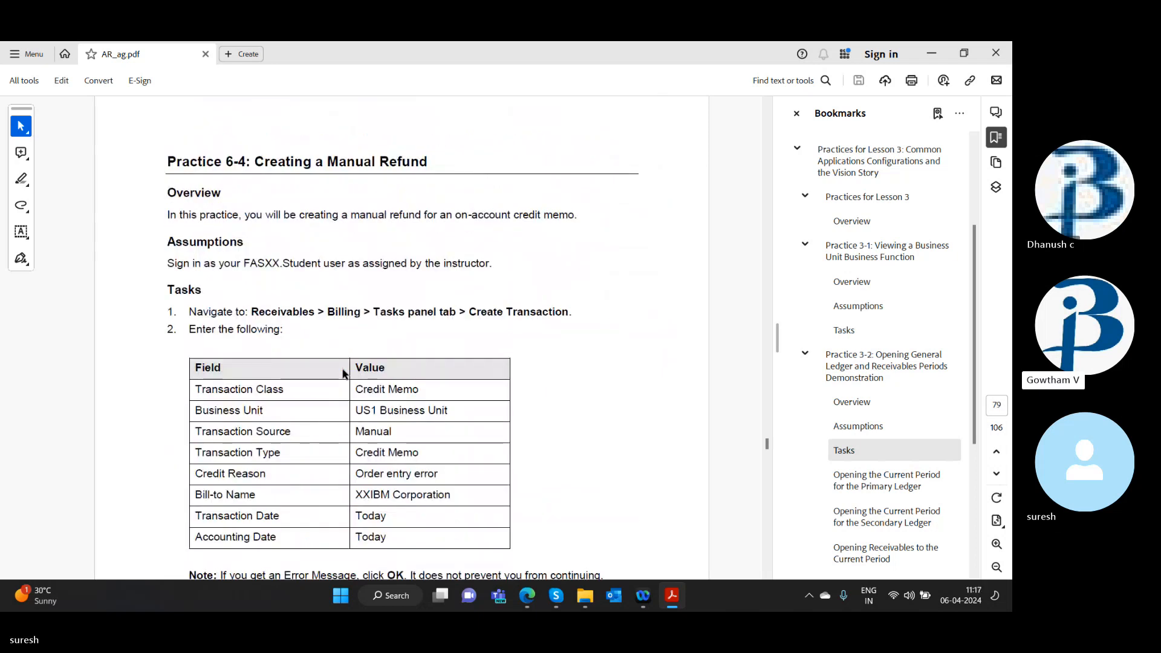
{"action": "scroll", "coordinate": [342, 375], "scroll_direction": "down", "scroll_amount": 5}
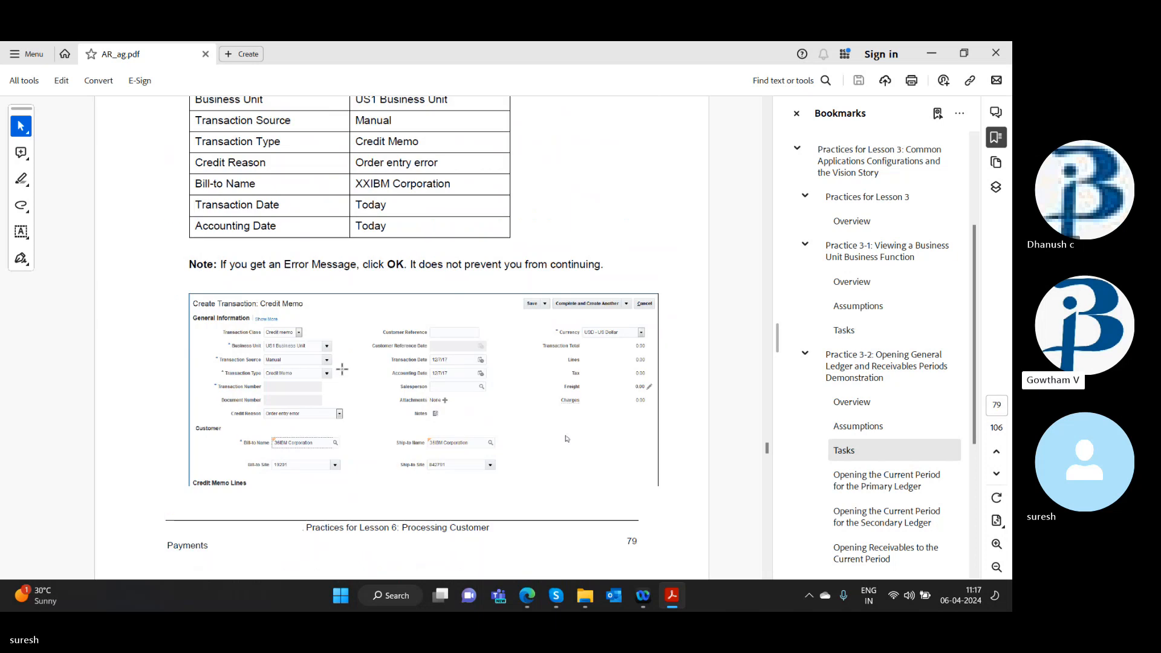
{"action": "scroll", "coordinate": [342, 374], "scroll_direction": "up", "scroll_amount": 5}
{"action": "scroll", "coordinate": [342, 373], "scroll_direction": "down", "scroll_amount": 15}
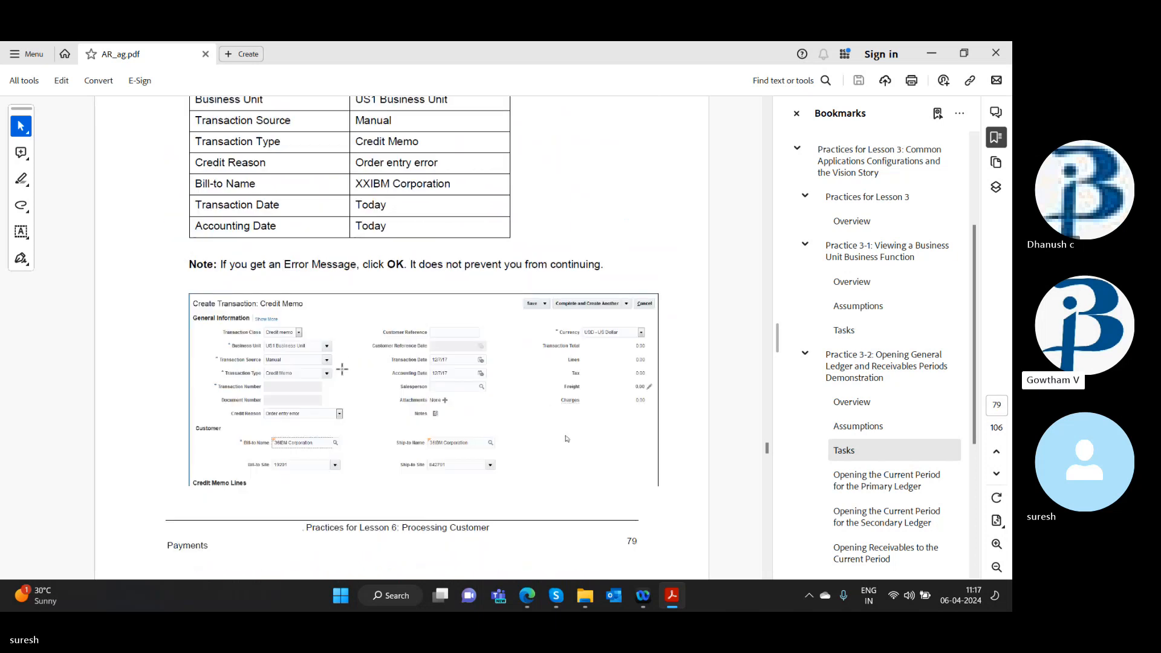
{"action": "scroll", "coordinate": [342, 369], "scroll_direction": "down", "scroll_amount": 12}
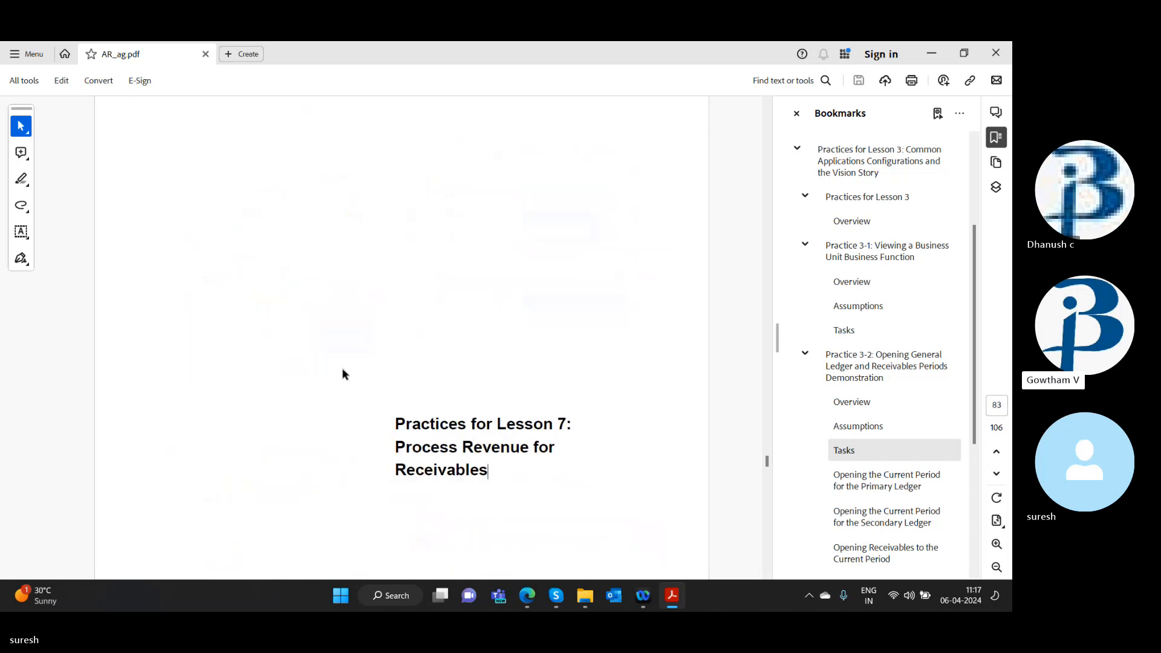
Step: Skim the Lesson 7 practice on invoicing rules and the Lesson 8 practices on managing receivable balances
{"action": "scroll", "coordinate": [342, 370], "scroll_direction": "down", "scroll_amount": 12}
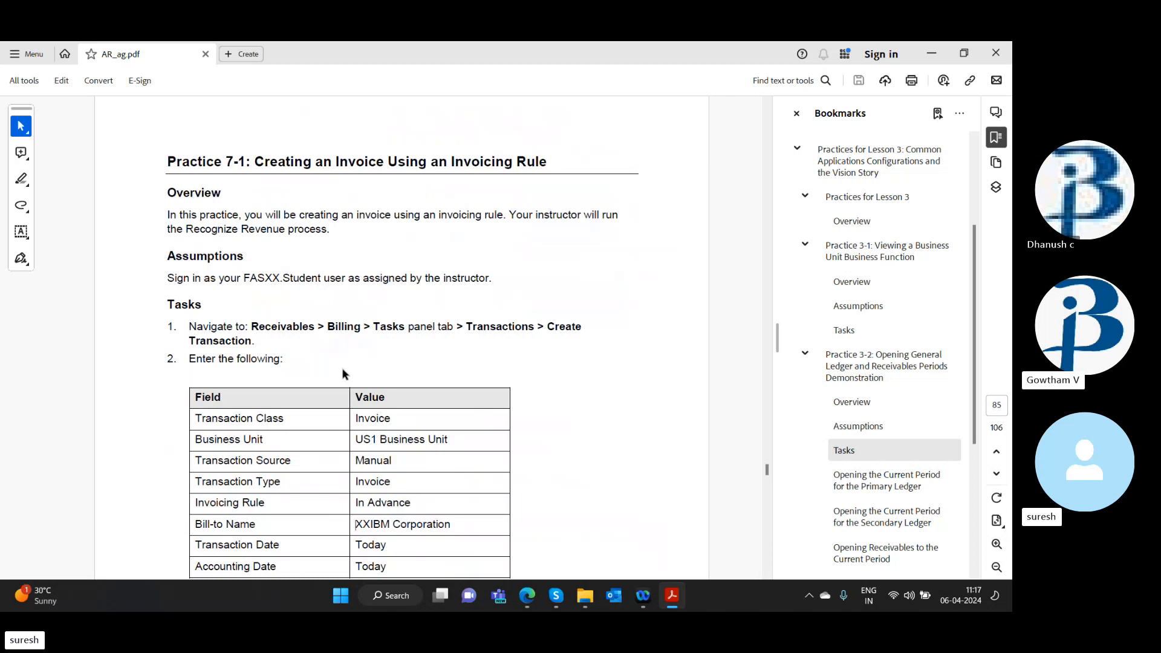
{"action": "scroll", "coordinate": [342, 367], "scroll_direction": "down", "scroll_amount": 12}
{"action": "scroll", "coordinate": [343, 369], "scroll_direction": "down", "scroll_amount": 20}
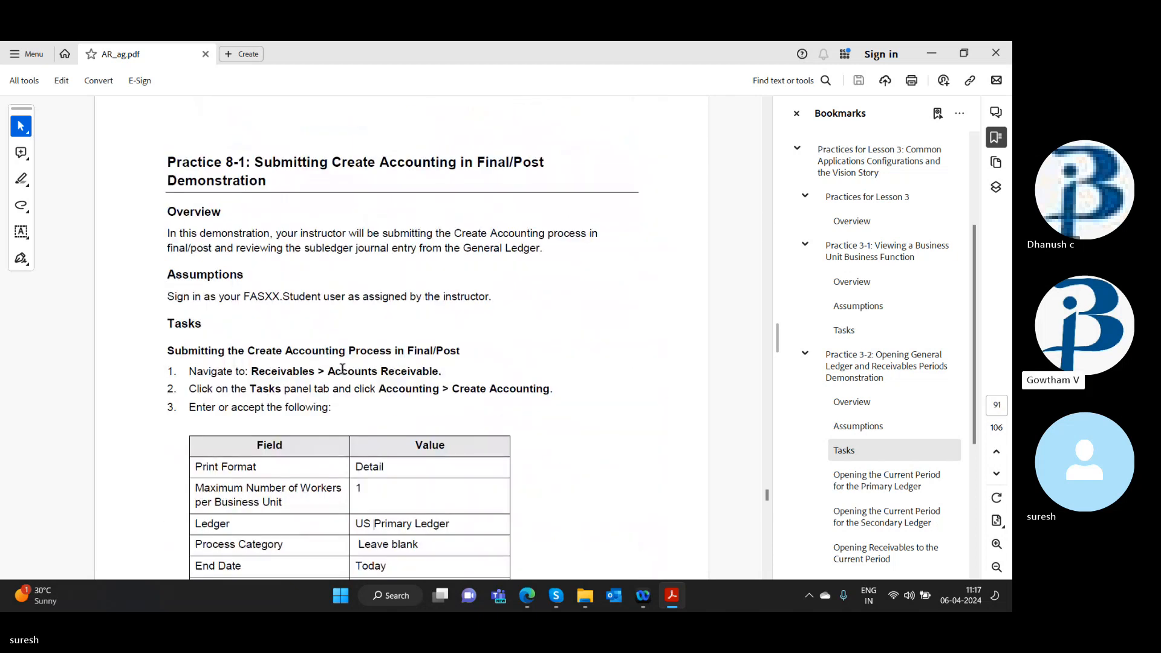
{"action": "scroll", "coordinate": [343, 369], "scroll_direction": "down", "scroll_amount": 15}
{"action": "scroll", "coordinate": [342, 369], "scroll_direction": "down", "scroll_amount": 15}
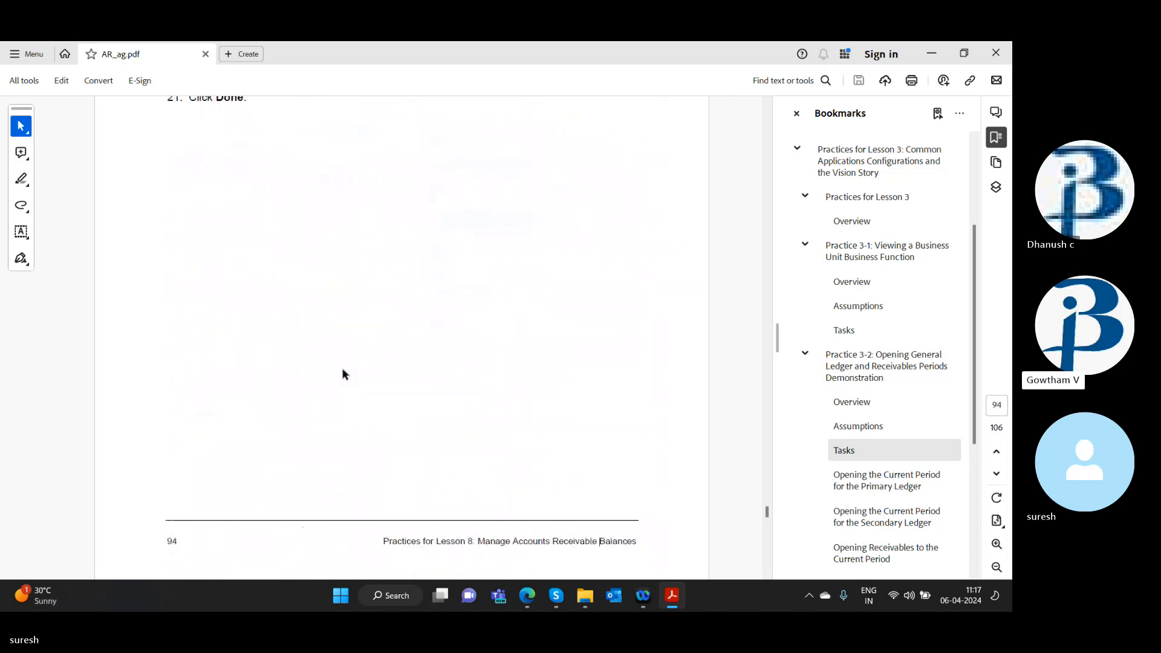
{"action": "scroll", "coordinate": [343, 369], "scroll_direction": "down", "scroll_amount": 20}
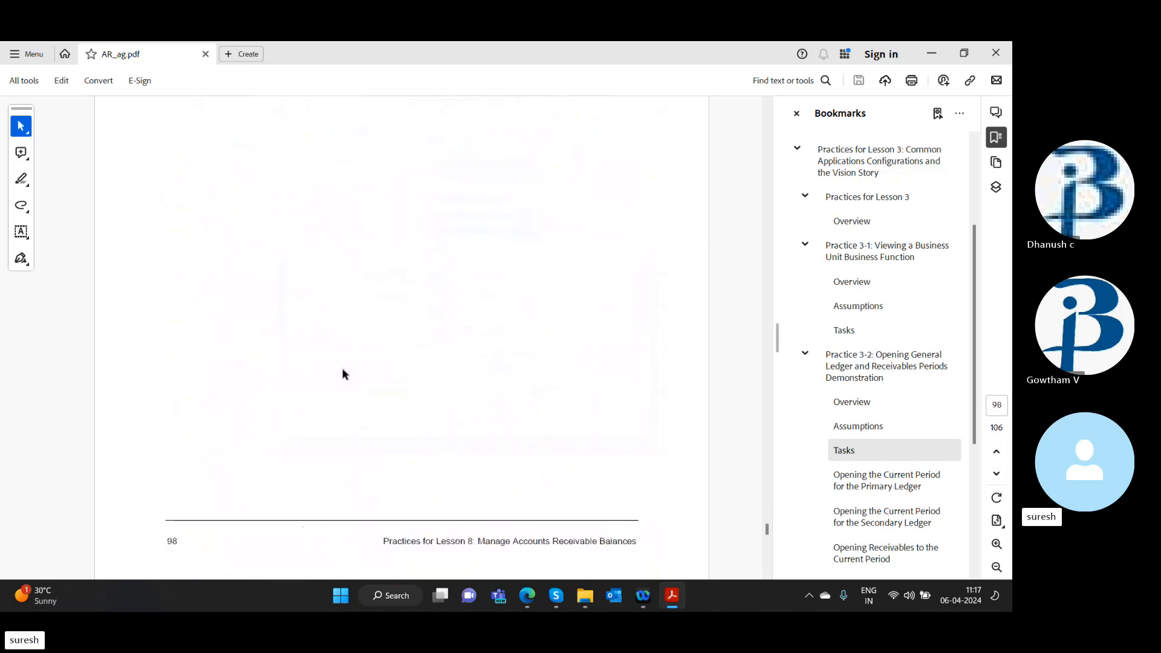
Step: Go back from the end of the guide through the Lesson 8 reconciliation, period closing and Create Accounting practices to the Lesson 8 title page
{"action": "scroll", "coordinate": [342, 370], "scroll_direction": "up", "scroll_amount": 10}
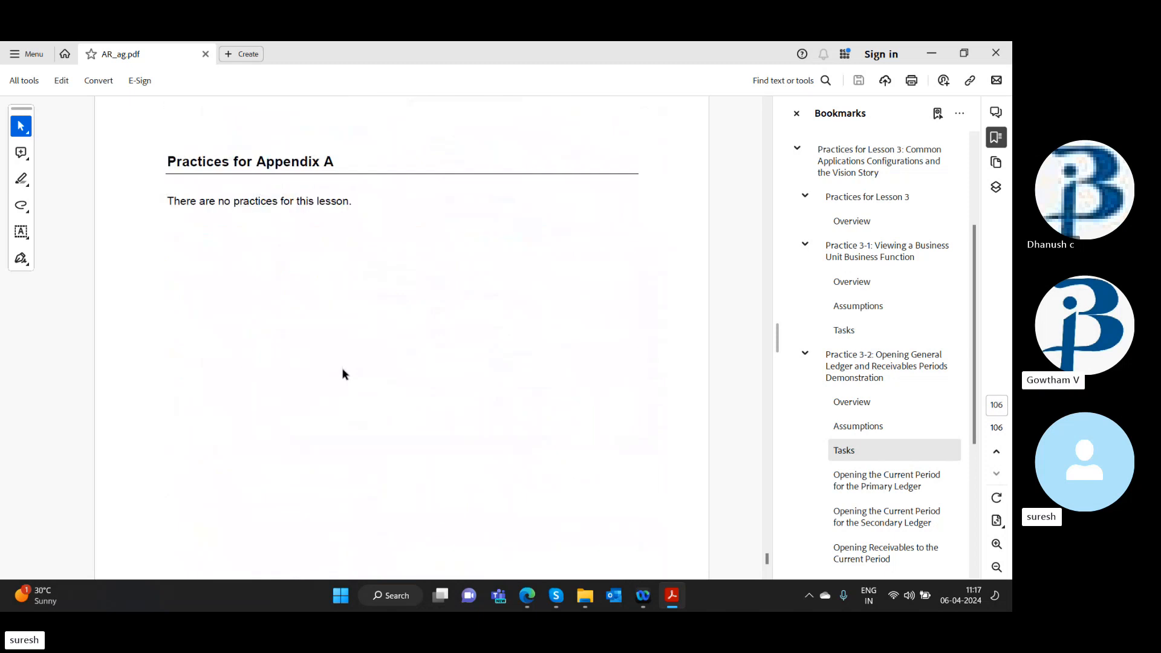
{"action": "scroll", "coordinate": [342, 370], "scroll_direction": "up", "scroll_amount": 10}
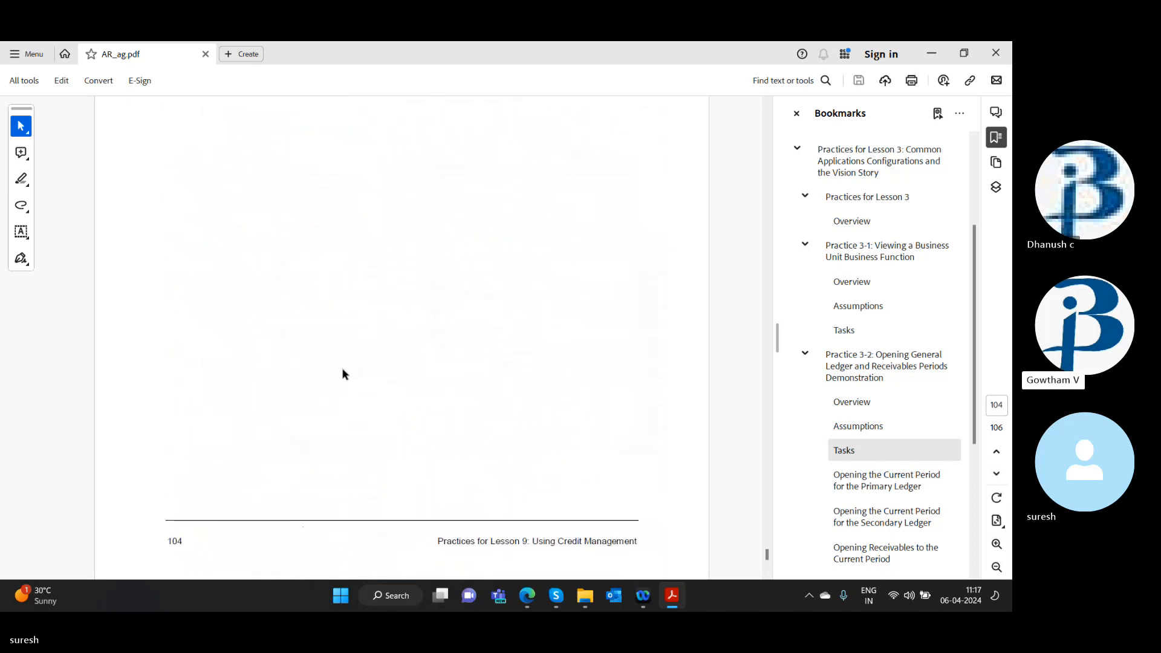
{"action": "scroll", "coordinate": [342, 374], "scroll_direction": "up", "scroll_amount": 15}
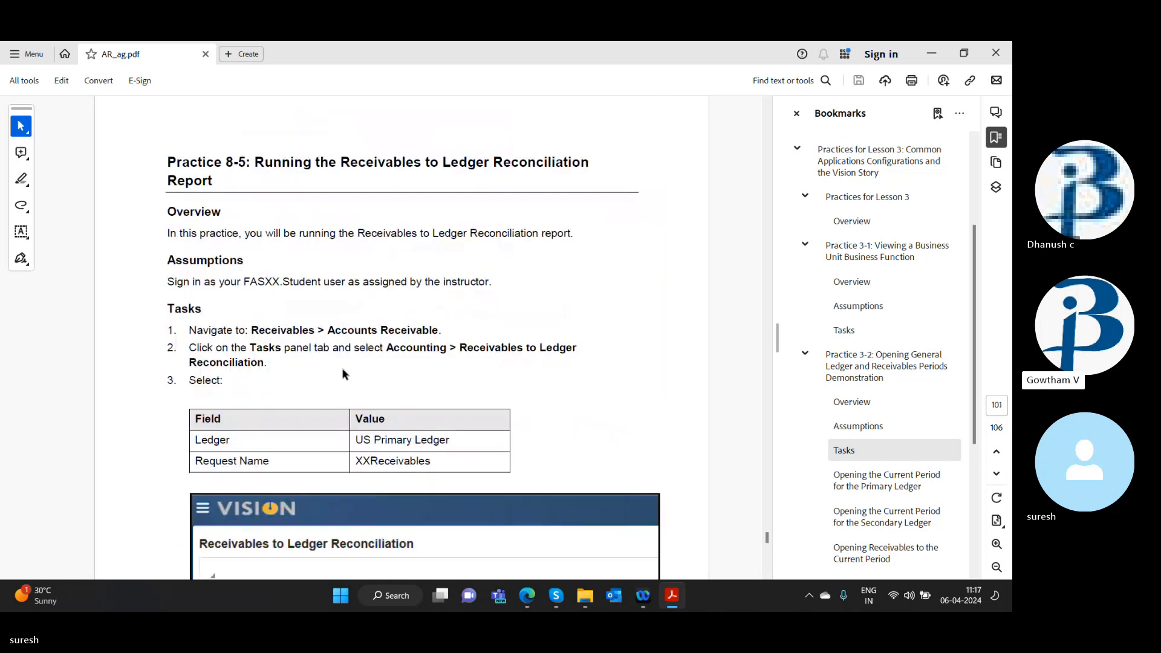
{"action": "scroll", "coordinate": [343, 372], "scroll_direction": "up", "scroll_amount": 15}
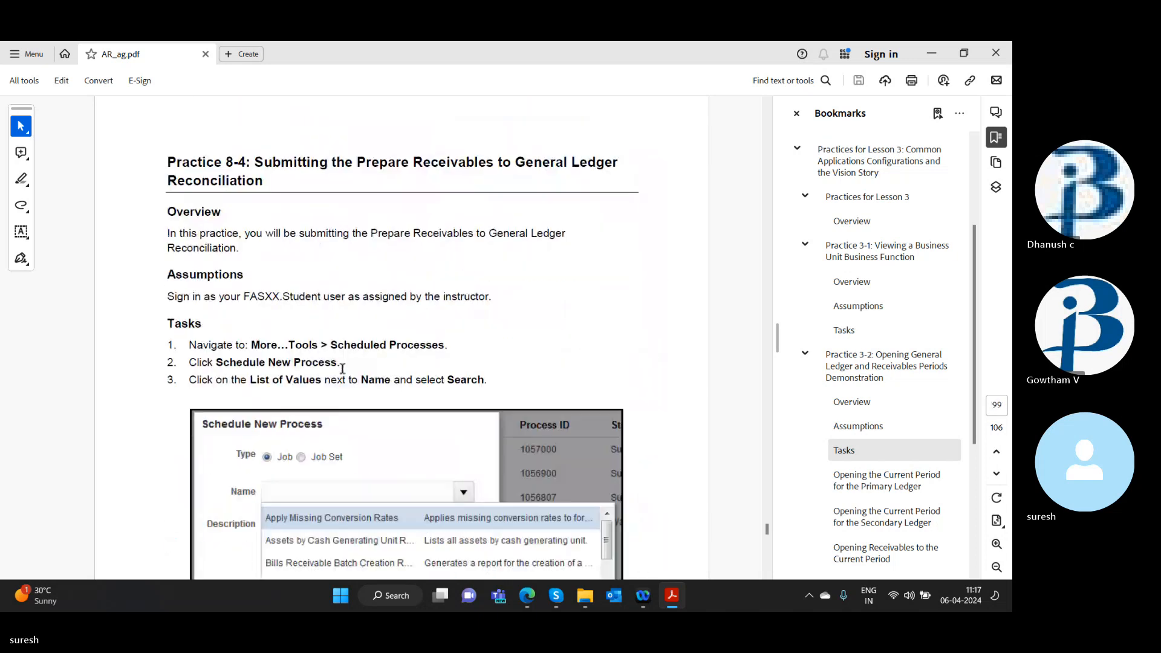
{"action": "scroll", "coordinate": [342, 368], "scroll_direction": "up", "scroll_amount": 15}
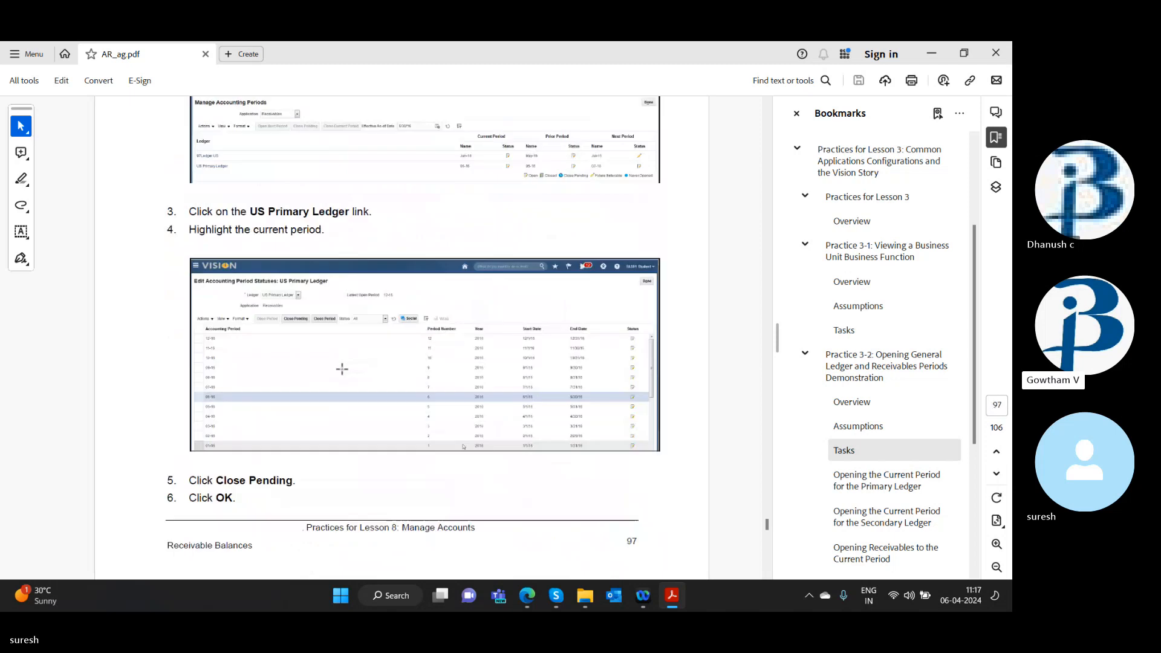
{"action": "scroll", "coordinate": [342, 369], "scroll_direction": "up", "scroll_amount": 15}
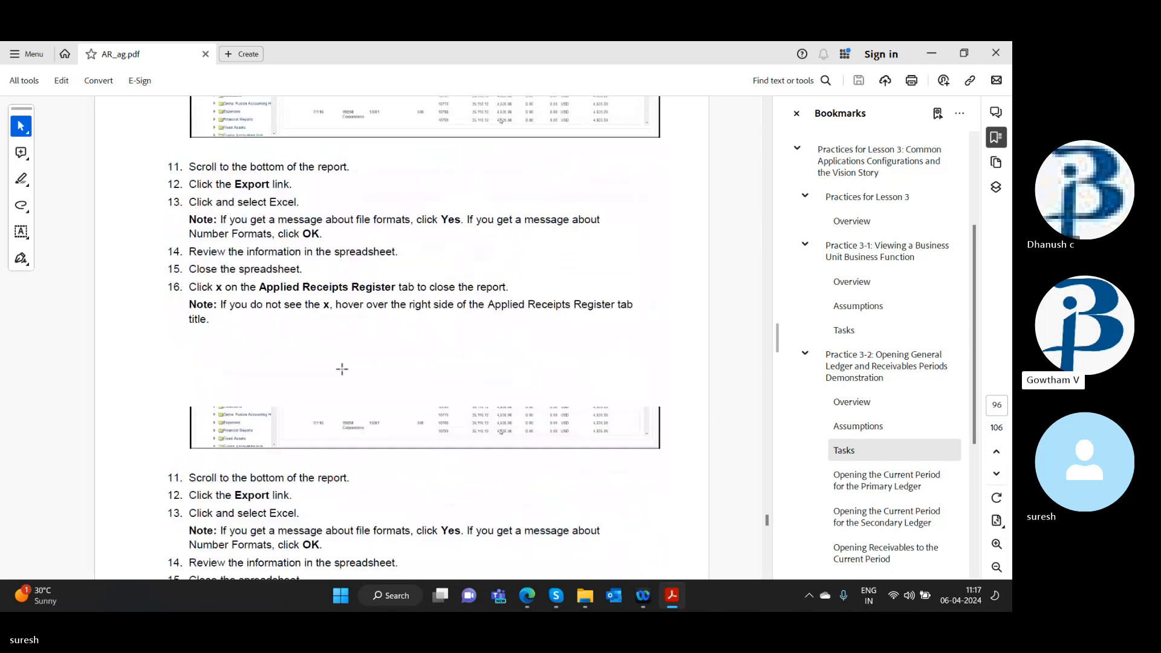
{"action": "scroll", "coordinate": [343, 369], "scroll_direction": "up", "scroll_amount": 20}
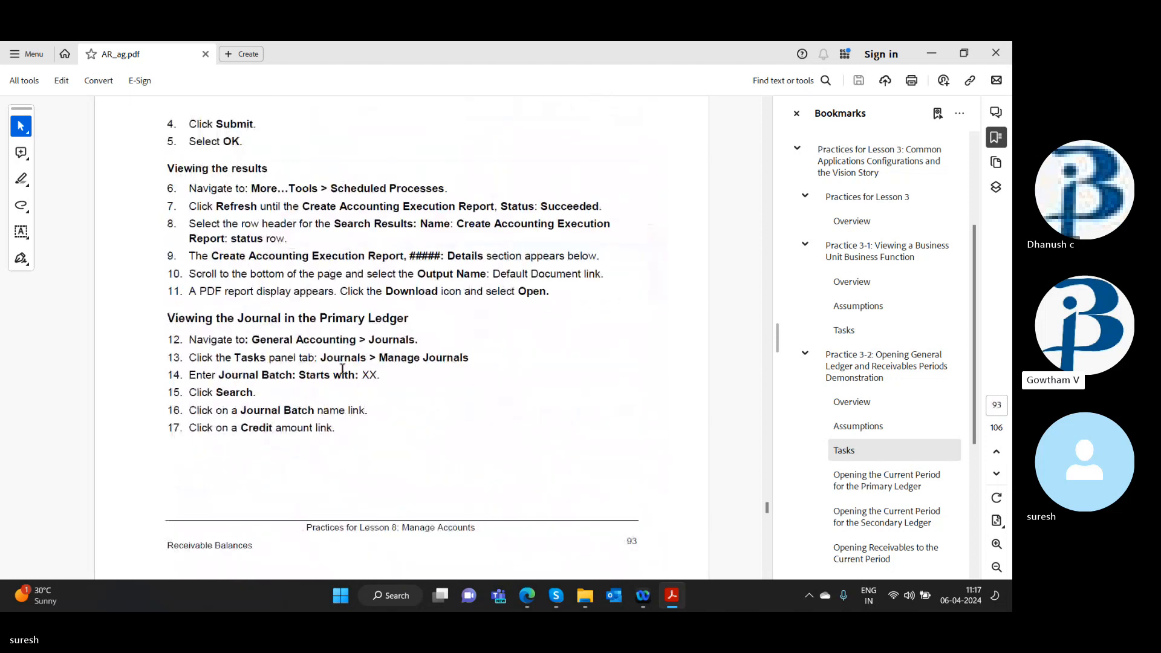
{"action": "scroll", "coordinate": [343, 372], "scroll_direction": "up", "scroll_amount": 10}
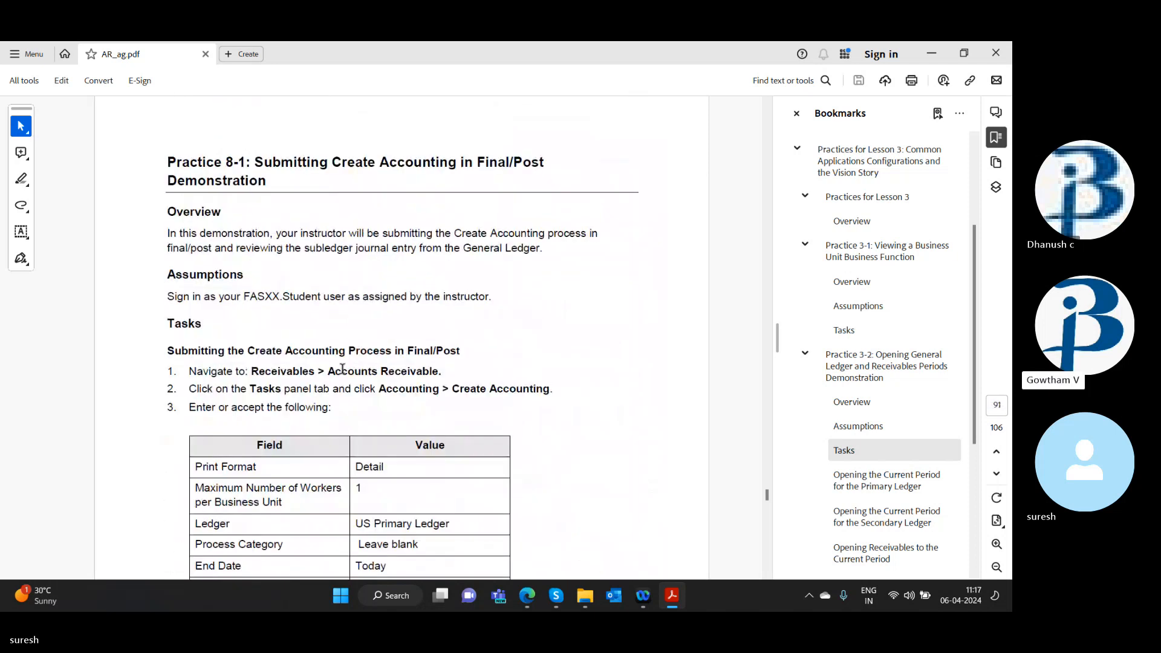
{"action": "scroll", "coordinate": [342, 369], "scroll_direction": "up", "scroll_amount": 15}
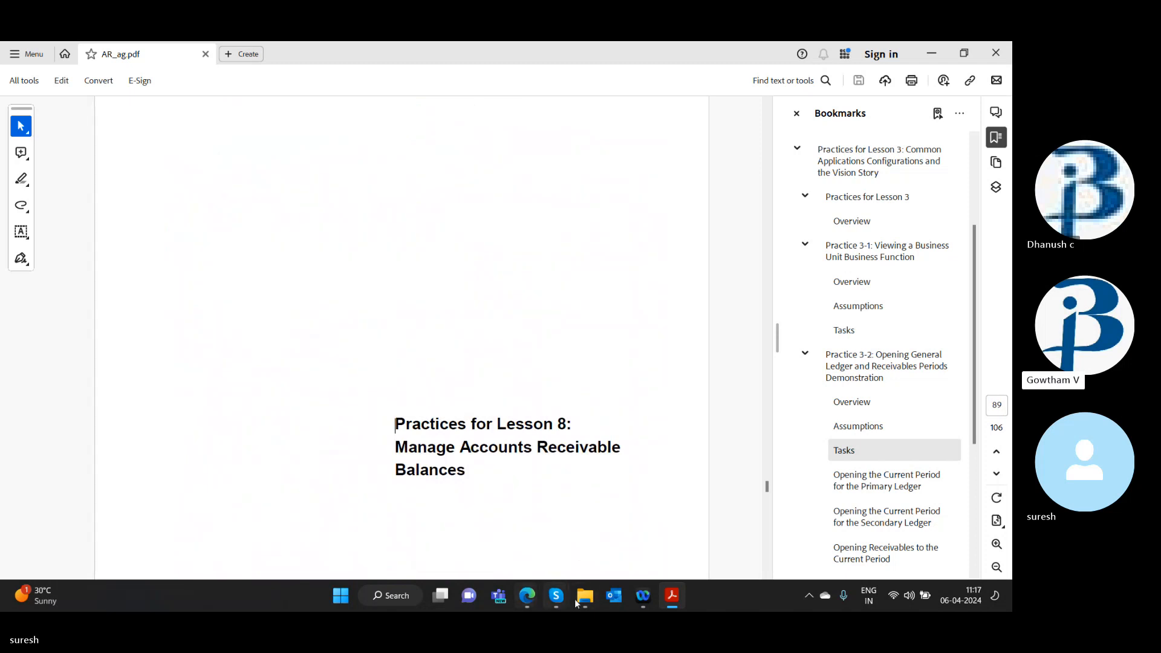
Step: Switch to the Skype call, close the recording notice and chat, and stop sharing the screen
{"action": "mouse_move", "coordinate": [555, 596]}
{"action": "left_click", "coordinate": [490, 527]}
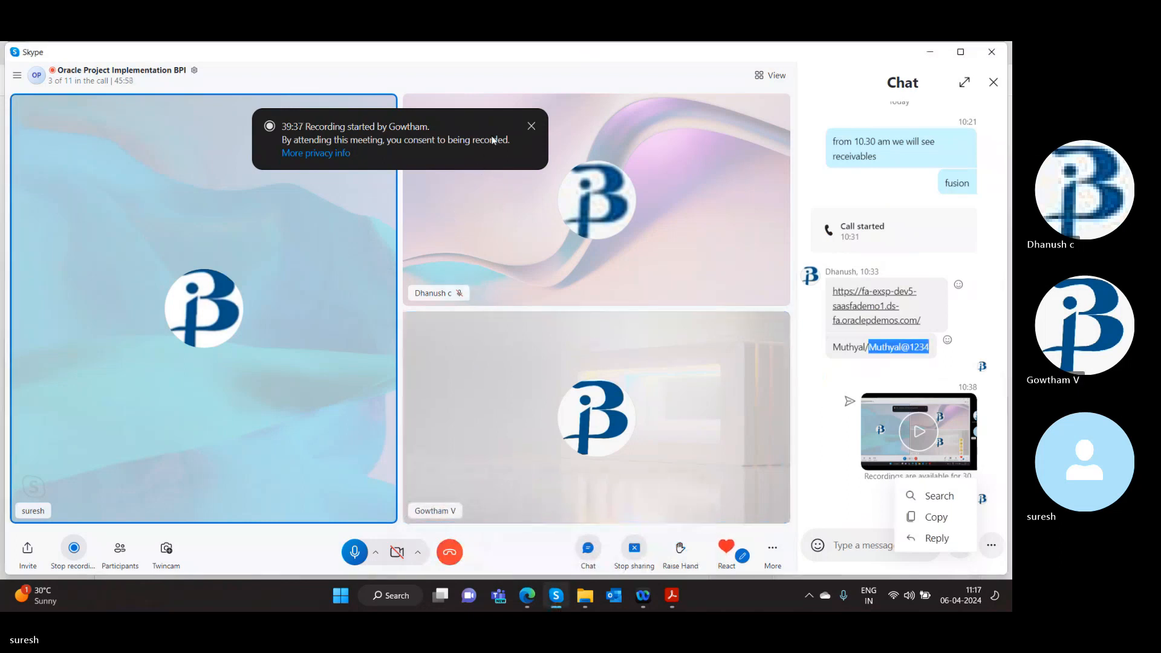
{"action": "left_click", "coordinate": [531, 125]}
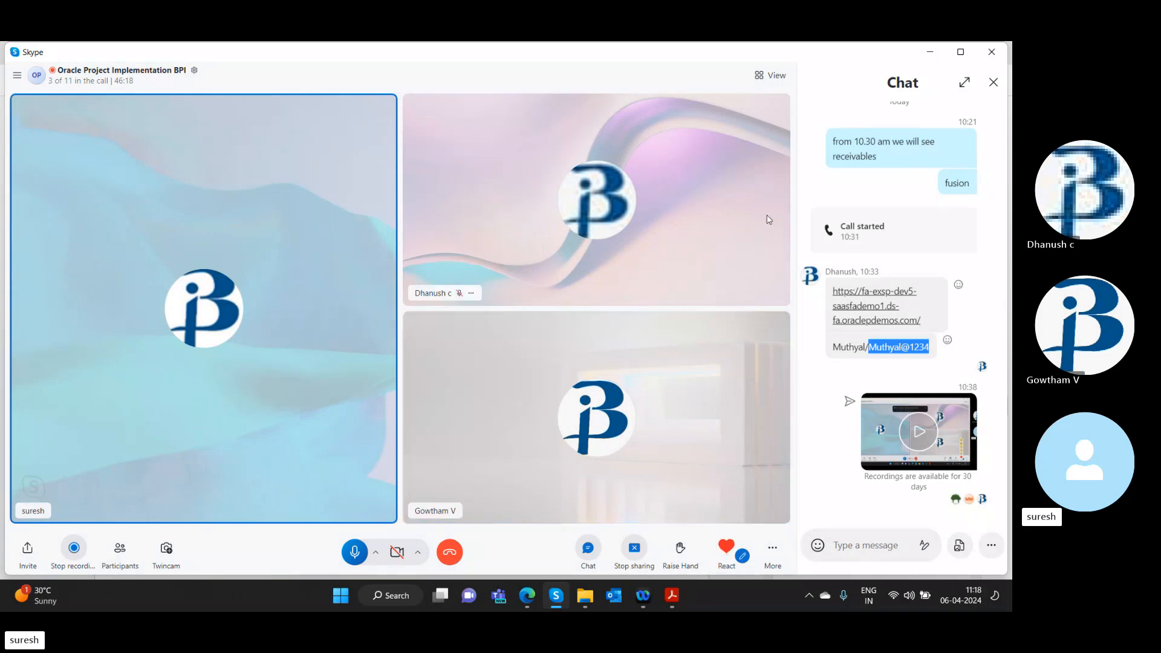
{"action": "left_click", "coordinate": [994, 83]}
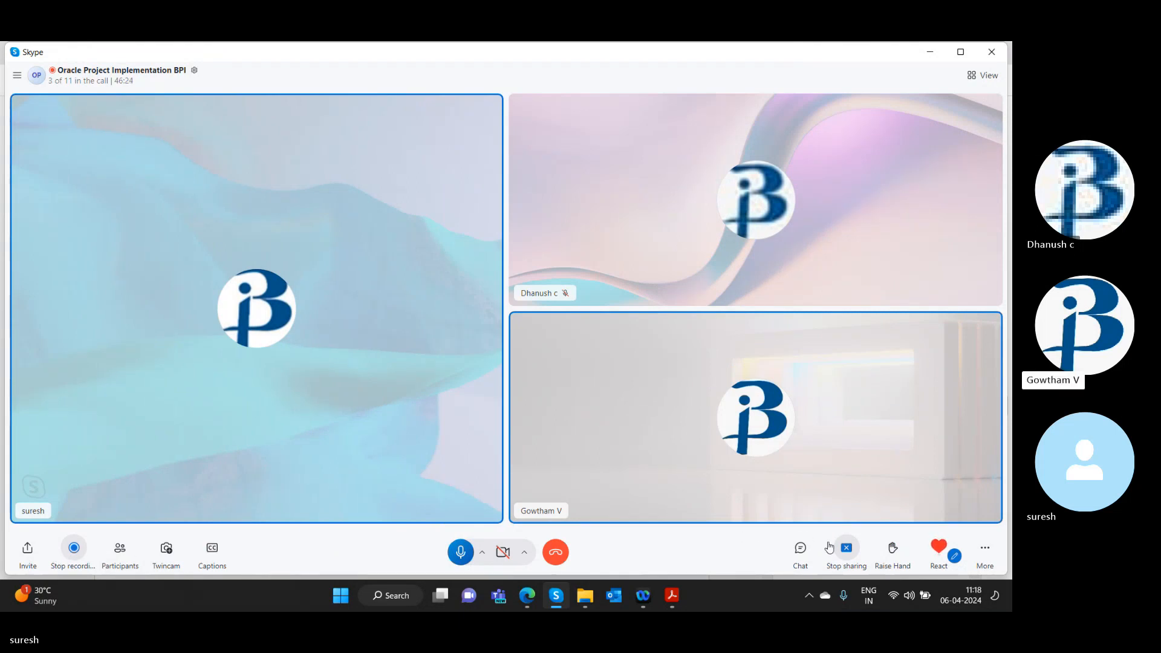
{"action": "left_click", "coordinate": [847, 548]}
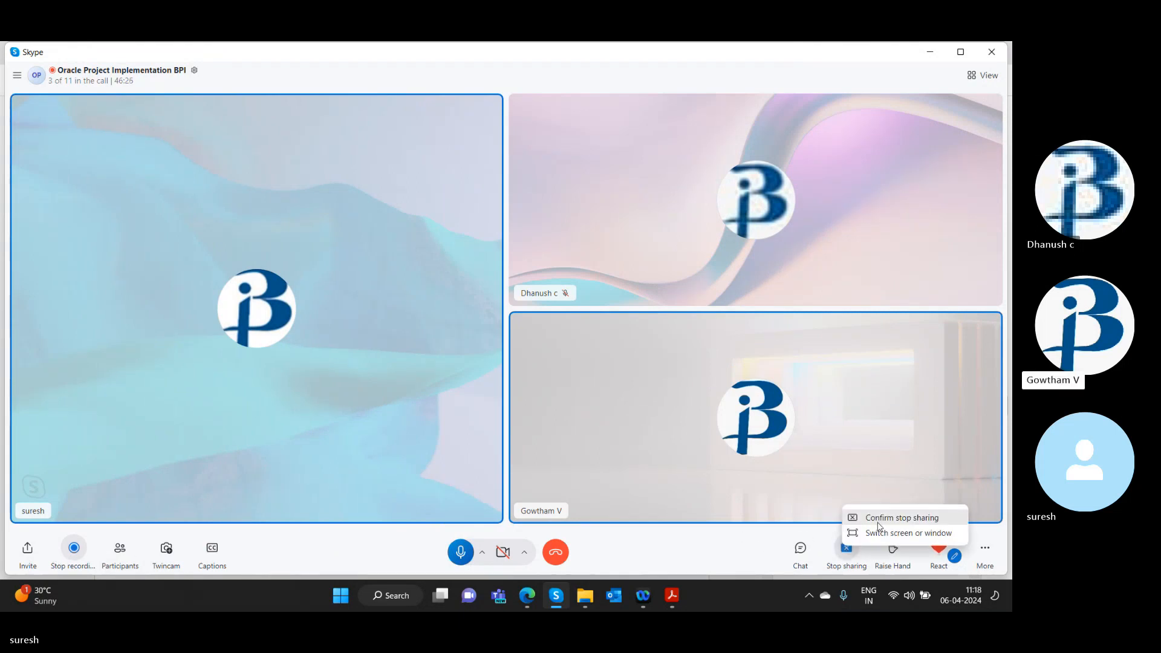
{"action": "left_click", "coordinate": [880, 524]}
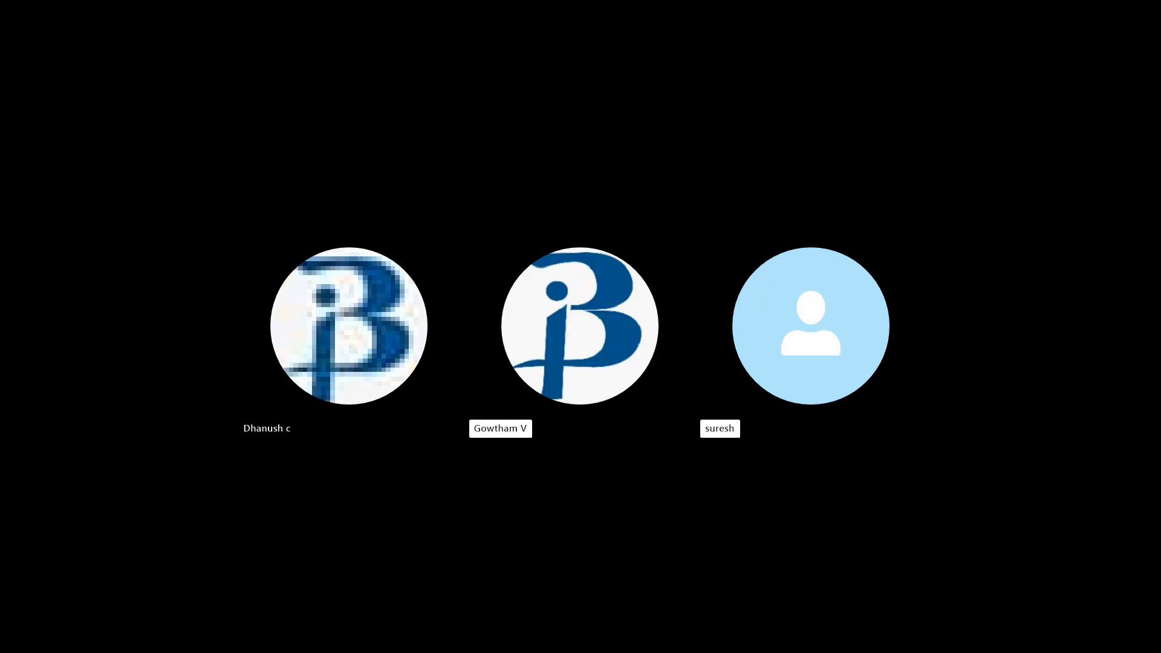
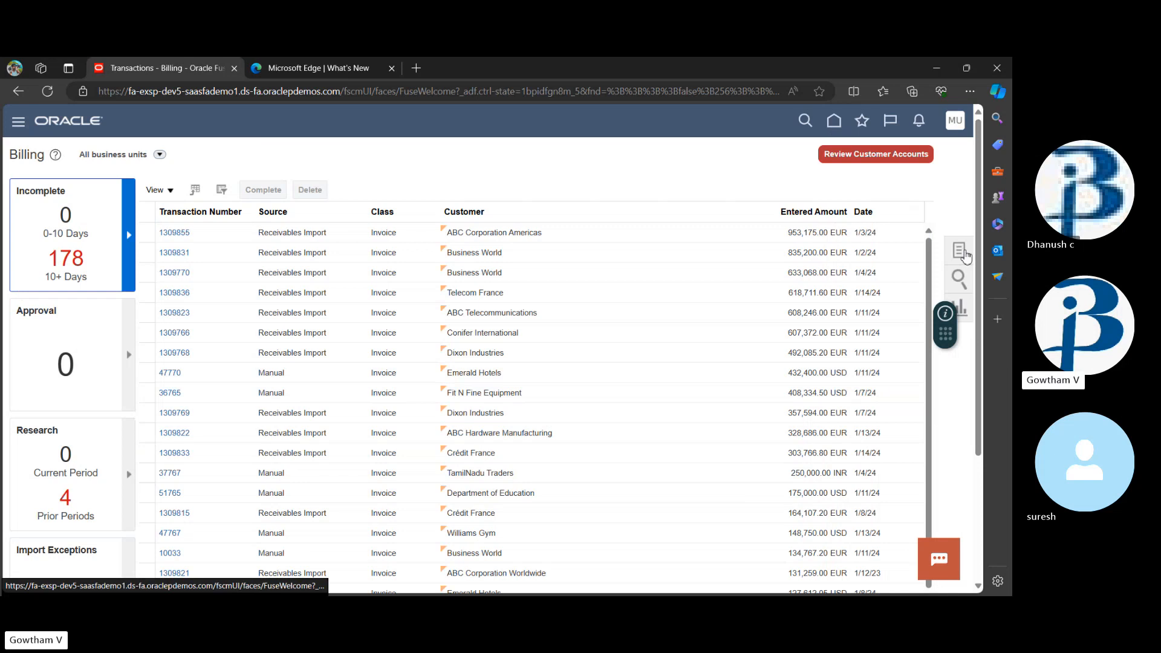
Step: Open Manage Transactions from Billing and try to search transactions with only the business unit set to US1 Business Unit
{"action": "left_click", "coordinate": [962, 251]}
{"action": "left_click", "coordinate": [861, 194]}
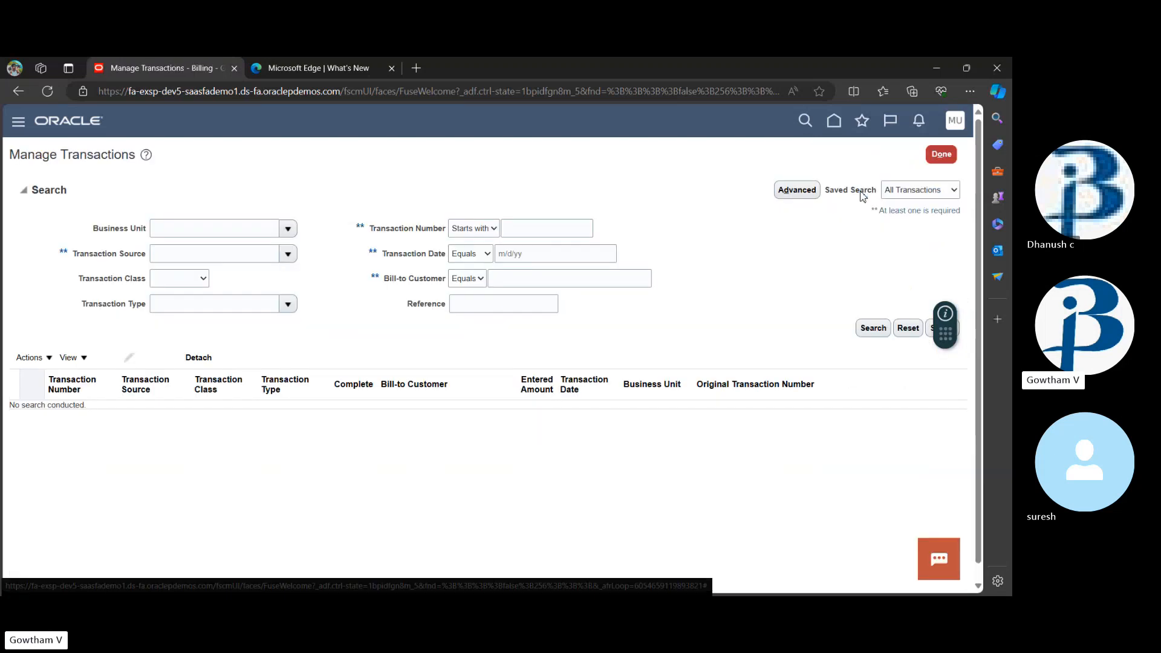
{"action": "left_click", "coordinate": [295, 228]}
{"action": "scroll", "coordinate": [259, 329], "scroll_direction": "down", "scroll_amount": 1}
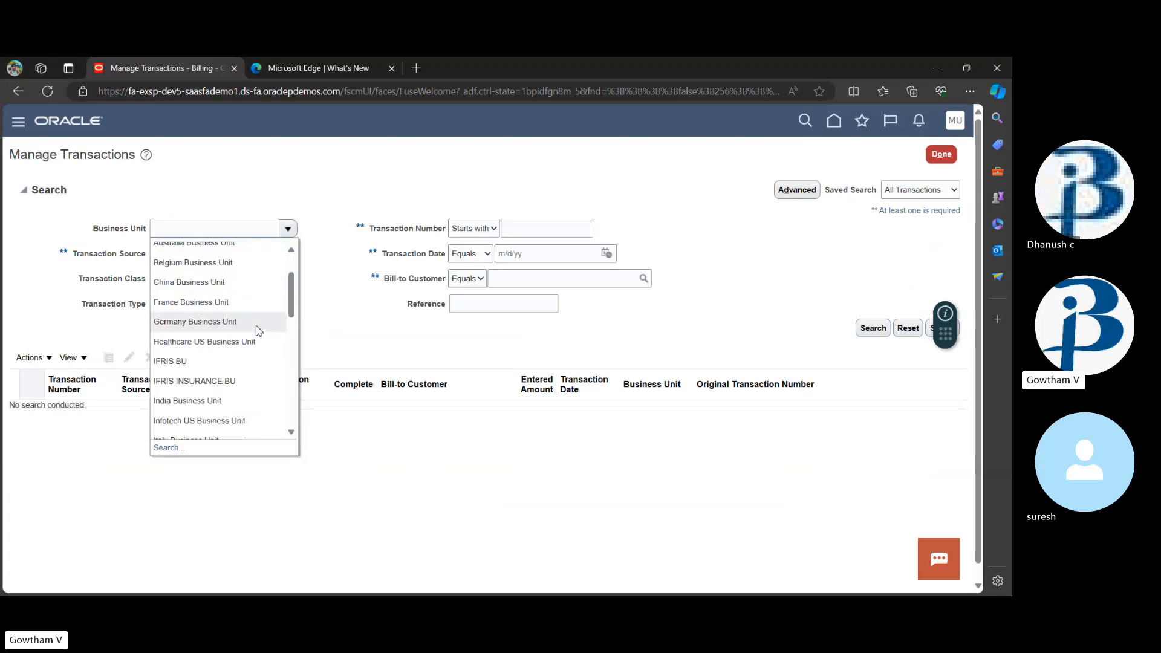
{"action": "scroll", "coordinate": [259, 329], "scroll_direction": "down", "scroll_amount": 5}
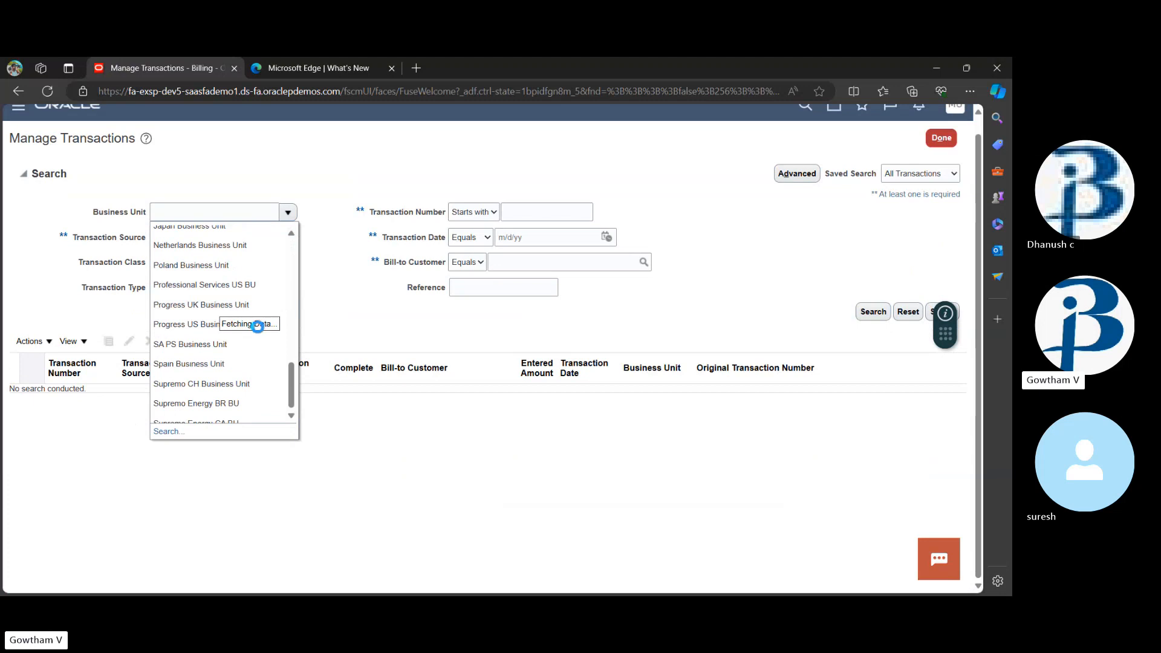
{"action": "scroll", "coordinate": [258, 327], "scroll_direction": "down", "scroll_amount": 4}
{"action": "left_click", "coordinate": [231, 354]}
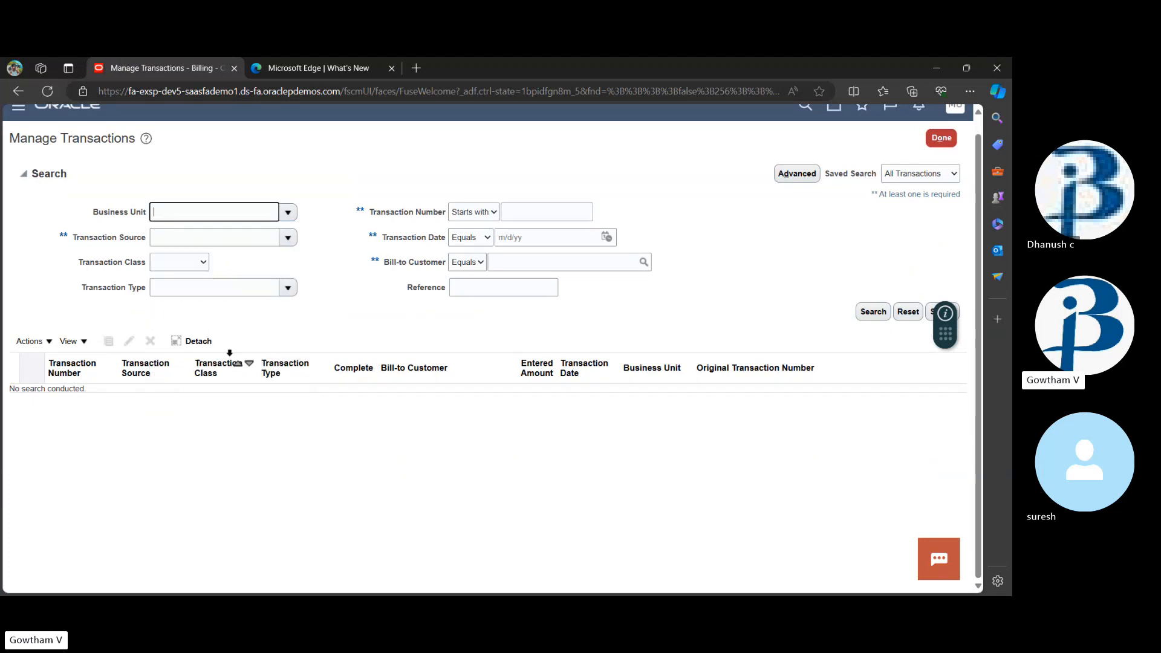
{"action": "left_click", "coordinate": [873, 312]}
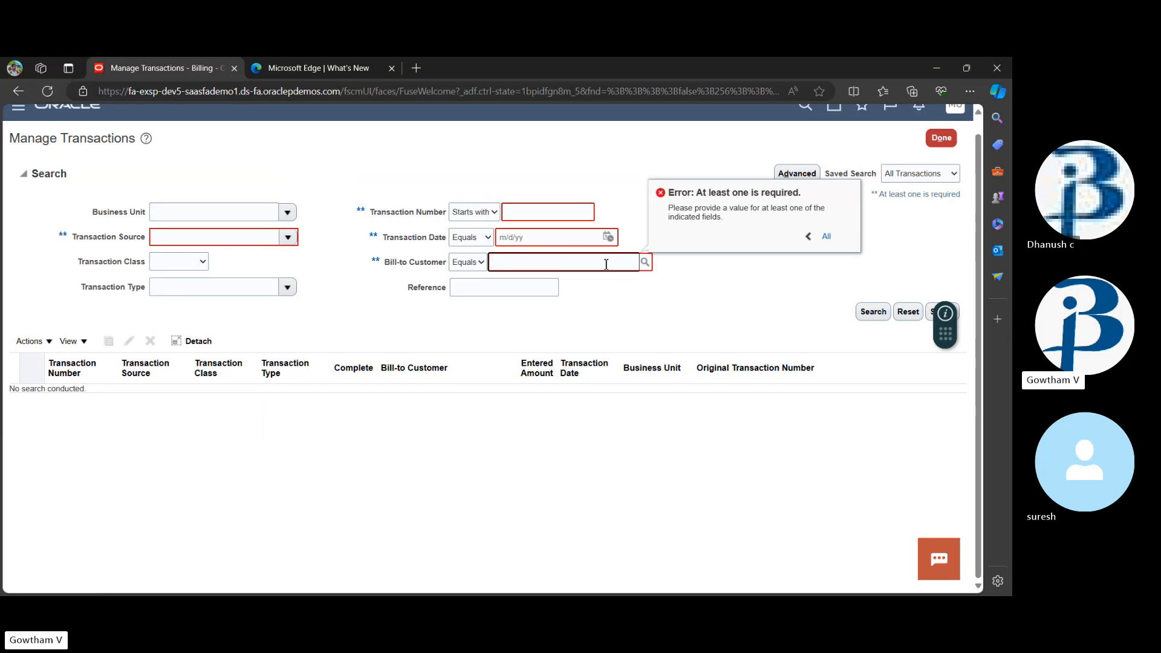
Step: Look up the bill-to customer by the start of the customer's name, select the match and search that customer's transactions
{"action": "type", "text": "adv"}
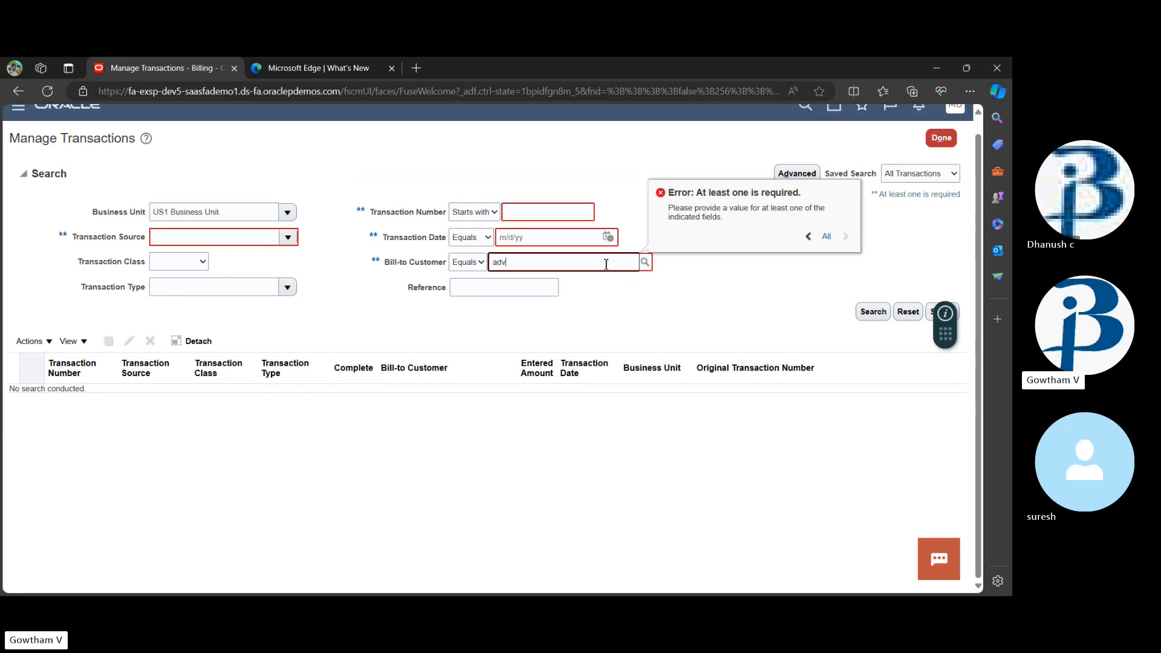
{"action": "left_click", "coordinate": [645, 263]}
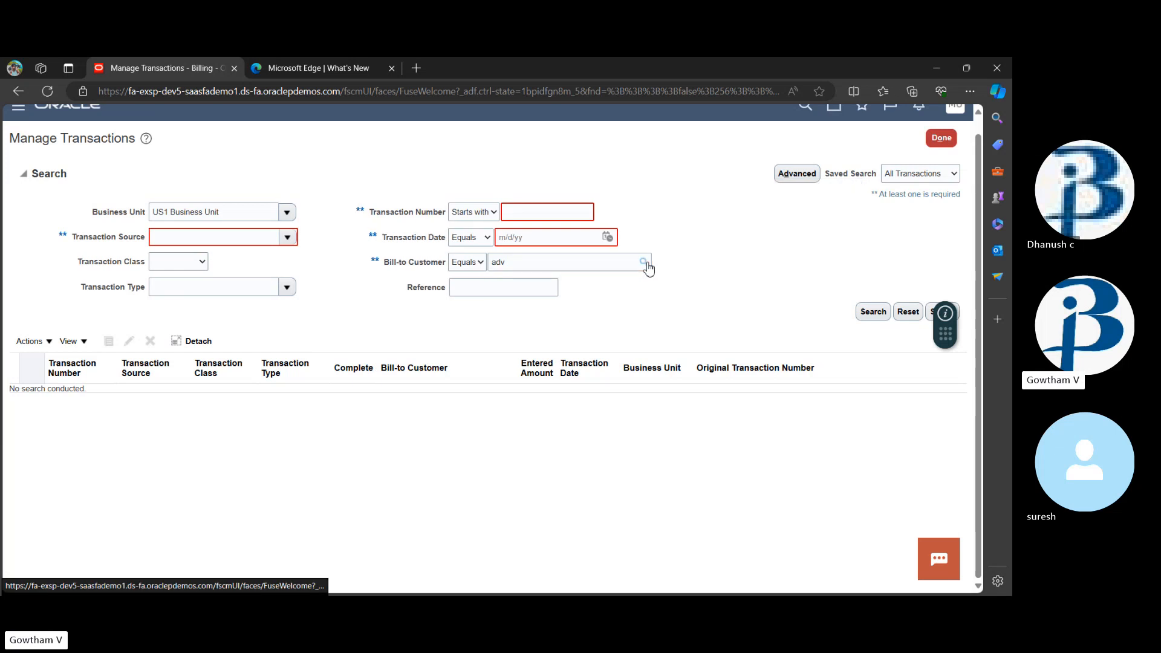
{"action": "left_click", "coordinate": [644, 263]}
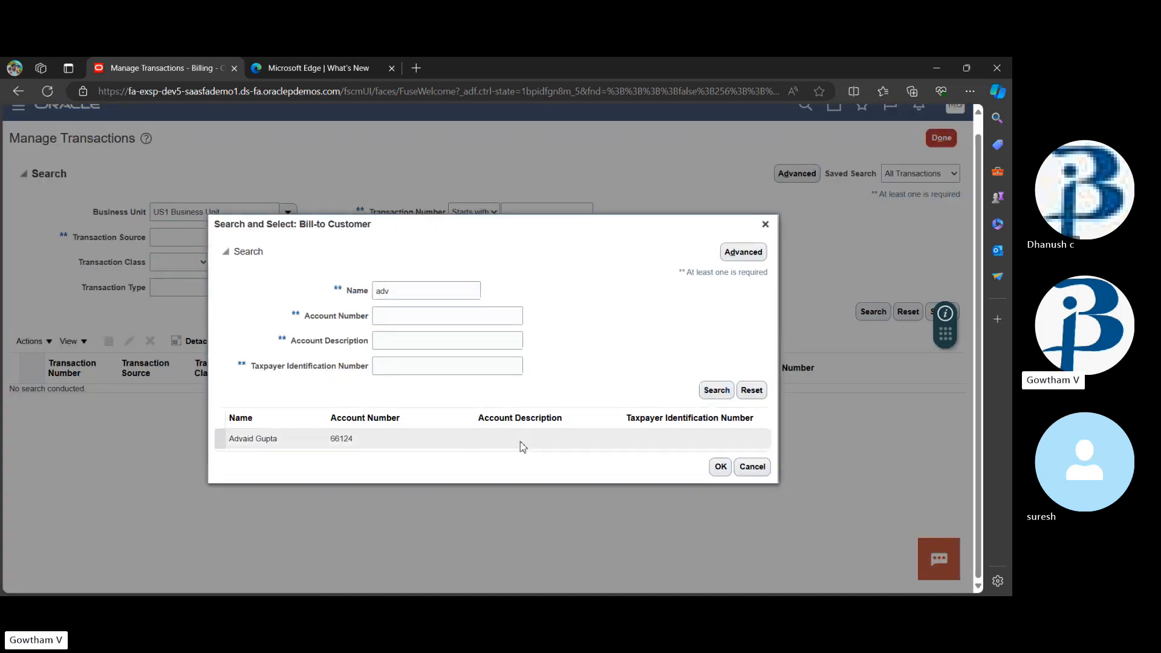
{"action": "left_click", "coordinate": [721, 466]}
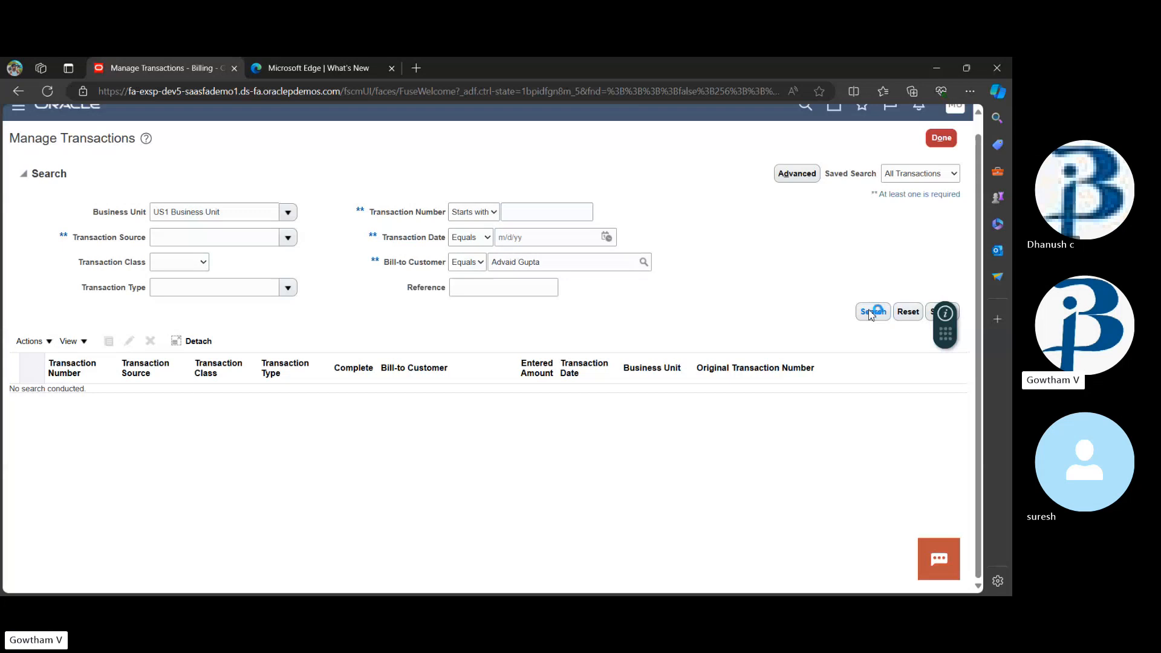
{"action": "left_click", "coordinate": [872, 312]}
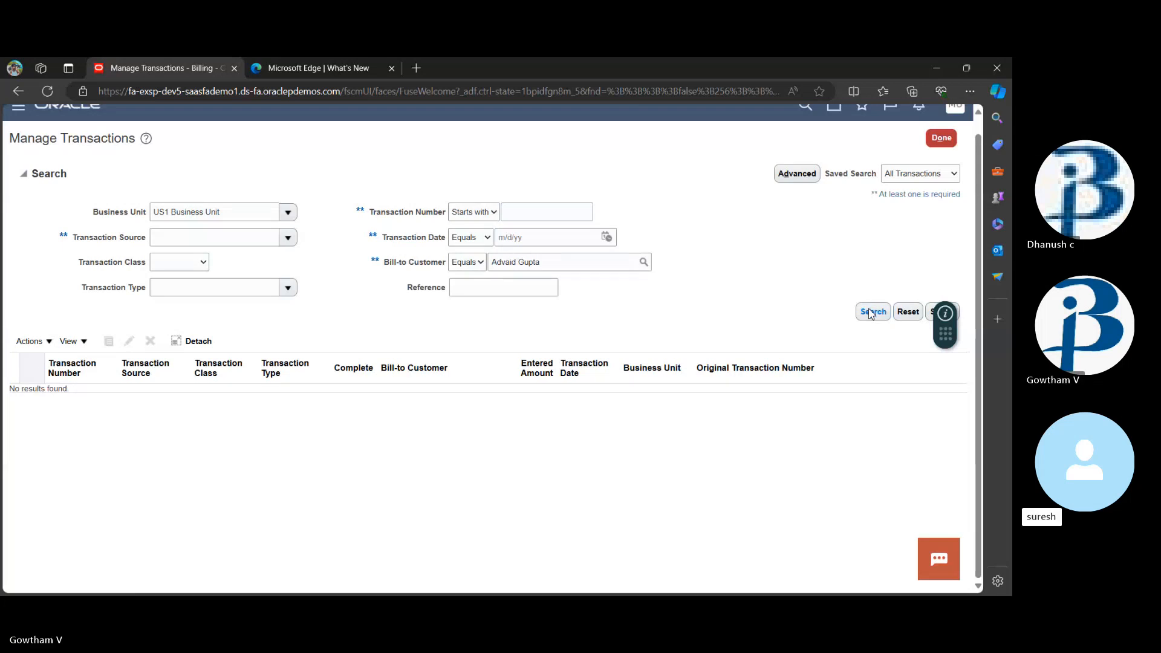
Step: Set the transaction source to Manual and repeat the transaction search
{"action": "left_click", "coordinate": [288, 238]}
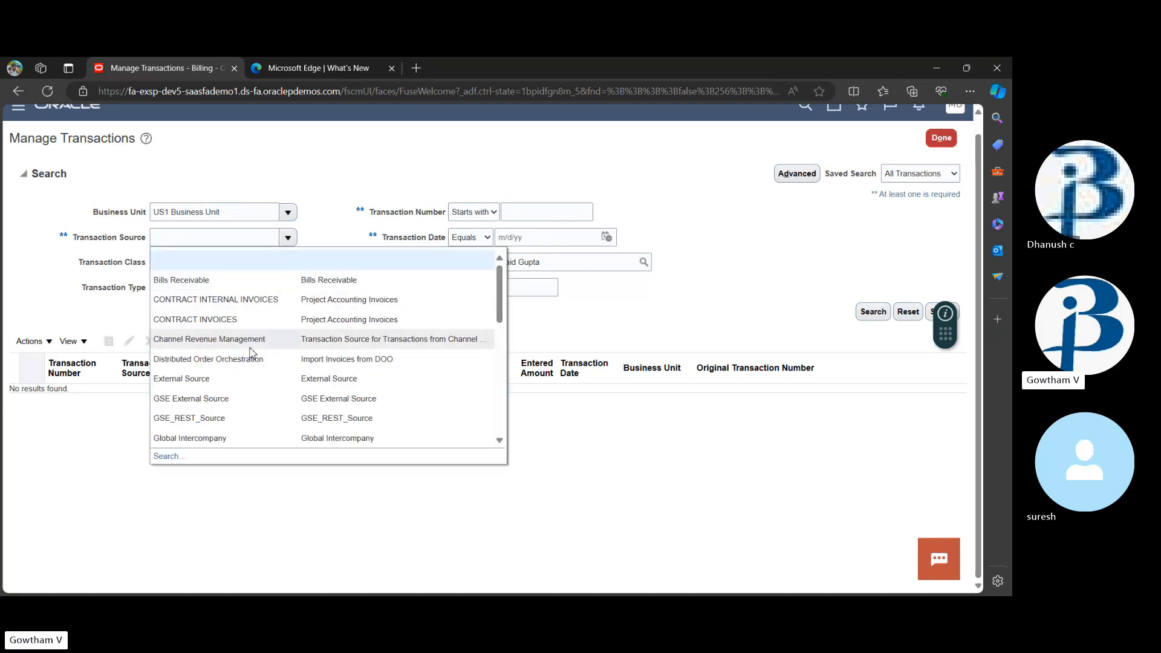
{"action": "scroll", "coordinate": [253, 356], "scroll_direction": "down", "scroll_amount": 1}
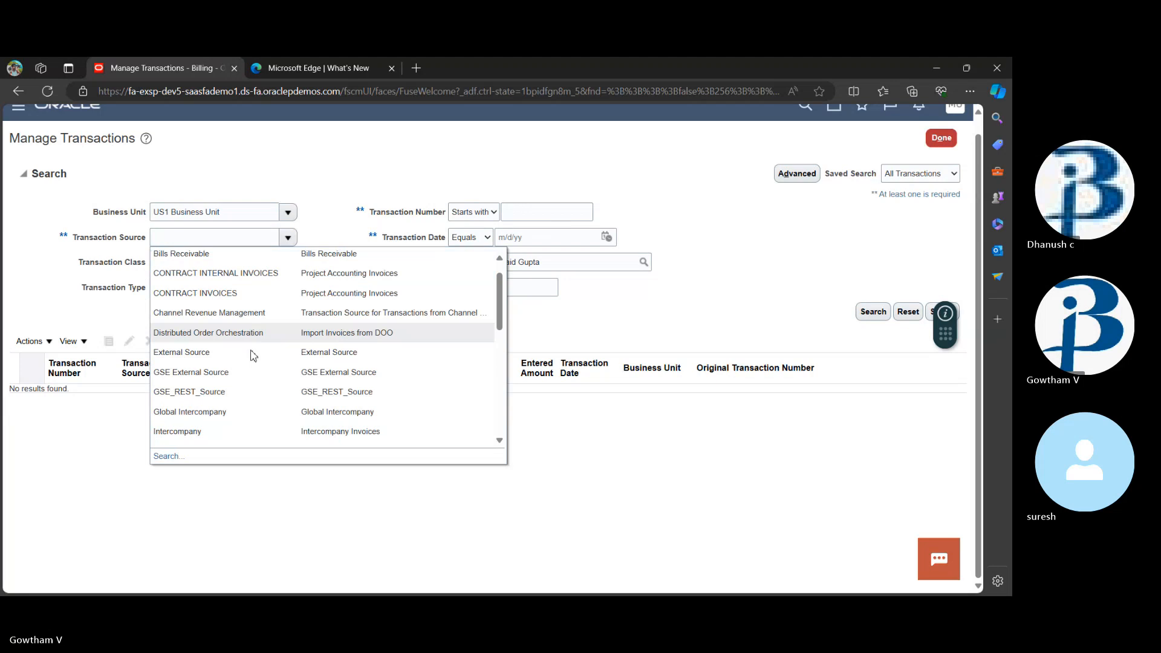
{"action": "scroll", "coordinate": [253, 356], "scroll_direction": "down", "scroll_amount": 2}
{"action": "left_click", "coordinate": [234, 392]}
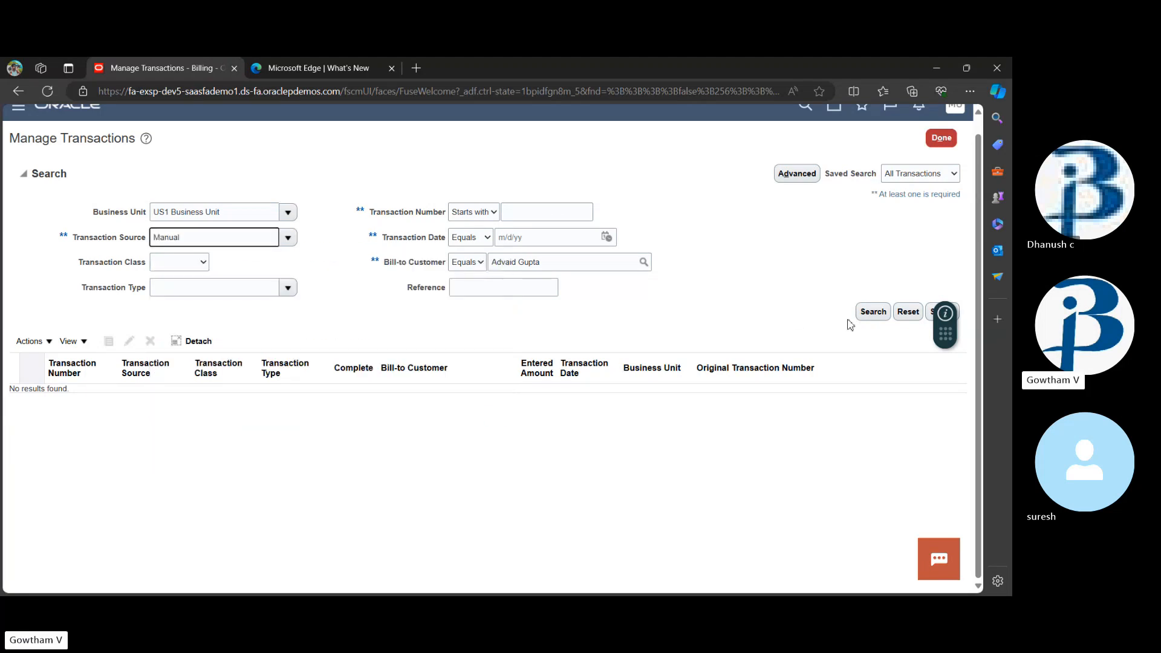
{"action": "left_click", "coordinate": [875, 312]}
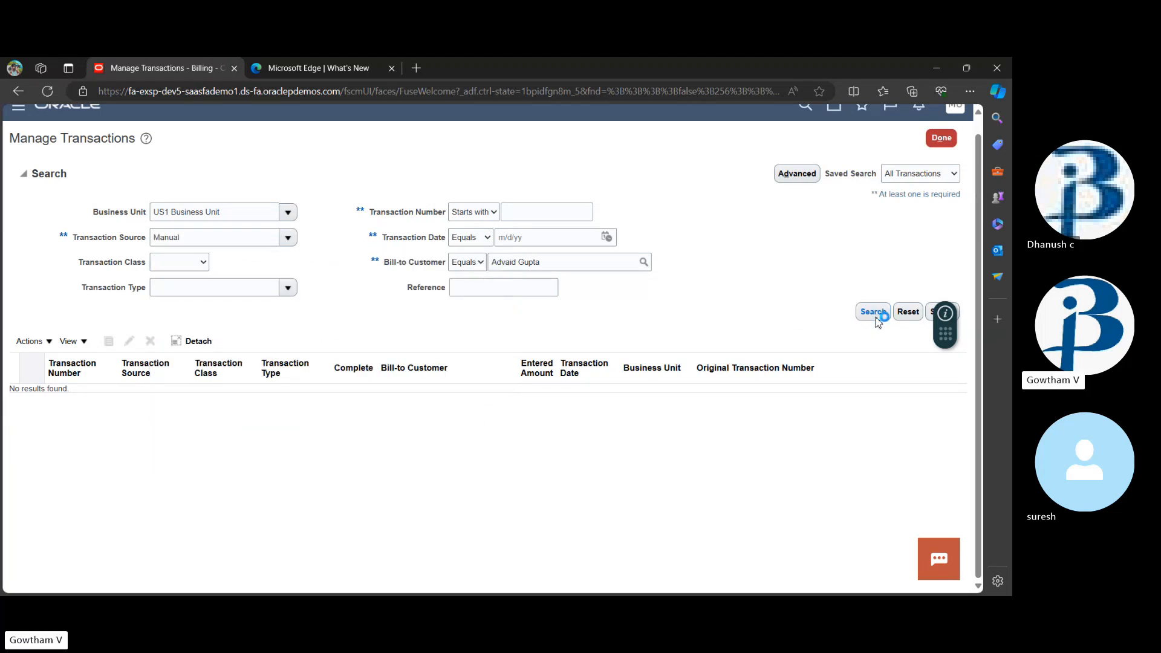
Step: Clear the bill-to customer and search again by US1 Business Unit and the Manual transaction source only
{"action": "left_click", "coordinate": [573, 265]}
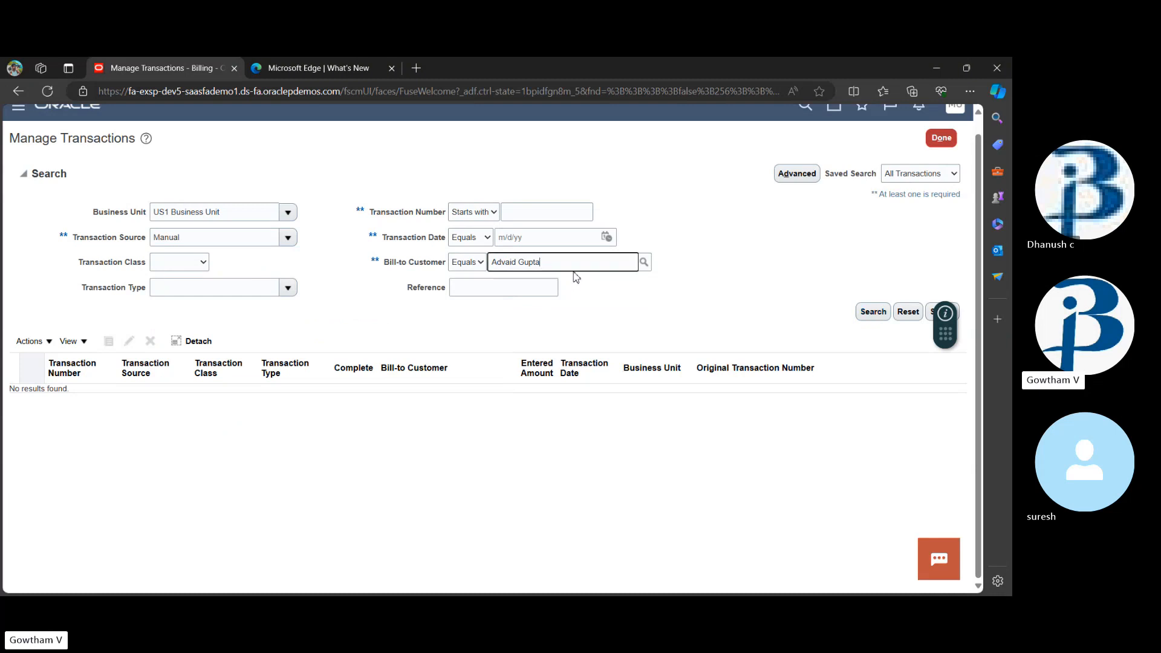
{"action": "key", "text": "BackSpace"}
{"action": "key", "text": "BackSpace"}
{"action": "key", "text": "BackSpace"}
{"action": "key", "text": "BackSpace"}
{"action": "key", "text": "BackSpace"}
{"action": "key", "text": "BackSpace"}
{"action": "key", "text": "BackSpace"}
{"action": "key", "text": "BackSpace"}
{"action": "key", "text": "BackSpace"}
{"action": "key", "text": "BackSpace"}
{"action": "key", "text": "BackSpace"}
{"action": "key", "text": "BackSpace"}
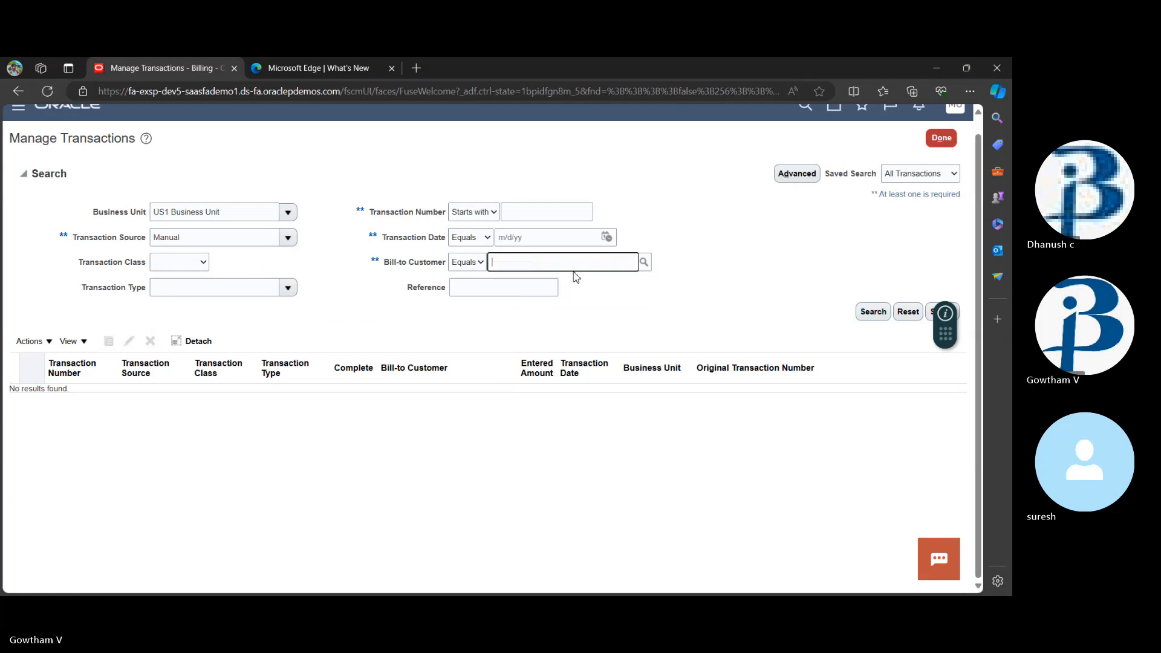
{"action": "left_click", "coordinate": [873, 313]}
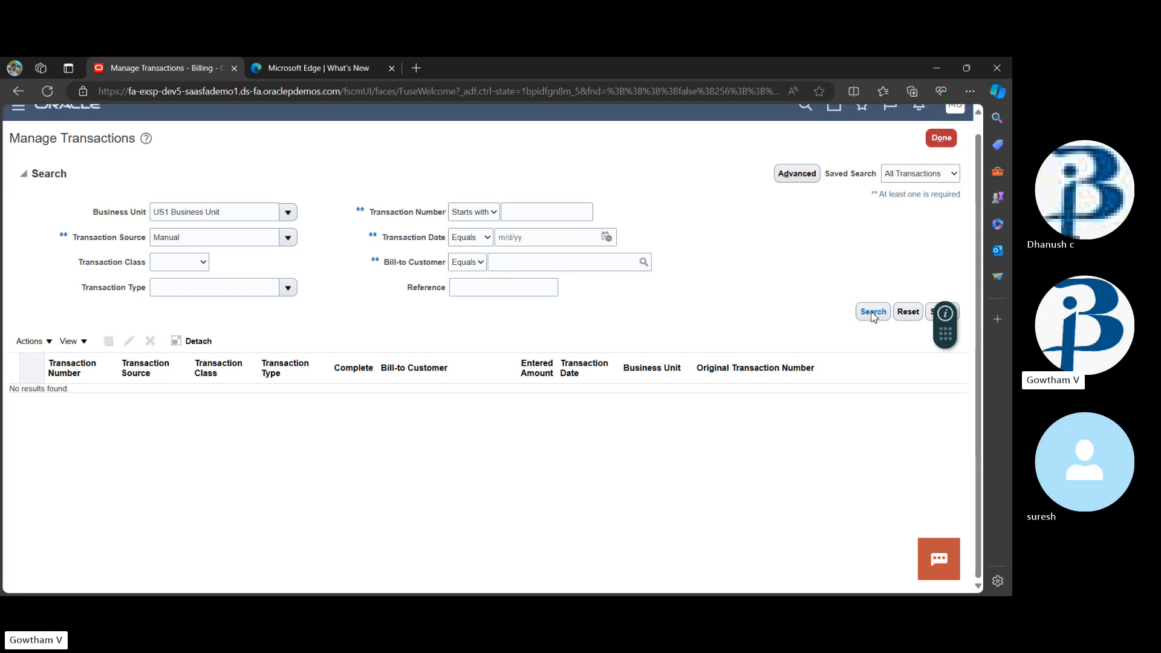
{"action": "left_click", "coordinate": [874, 314]}
{"action": "left_click", "coordinate": [873, 311]}
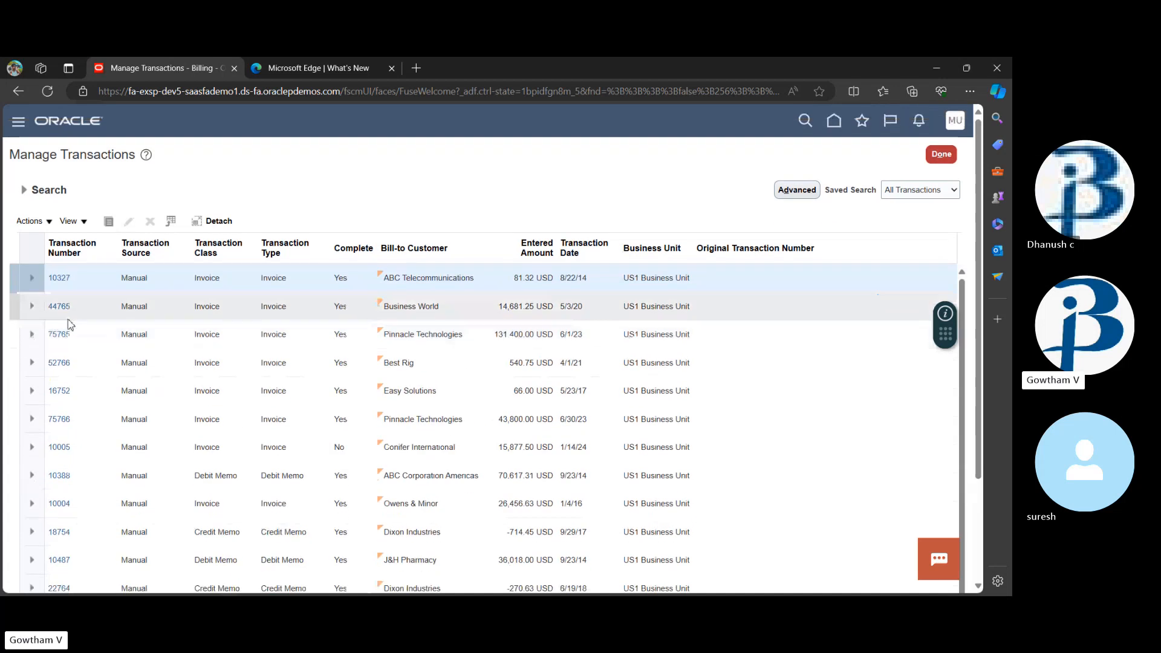
Step: Open the Business World invoice dated 5/3/20, go to Manage Adjustments and start a new adjustment
{"action": "left_click", "coordinate": [60, 308]}
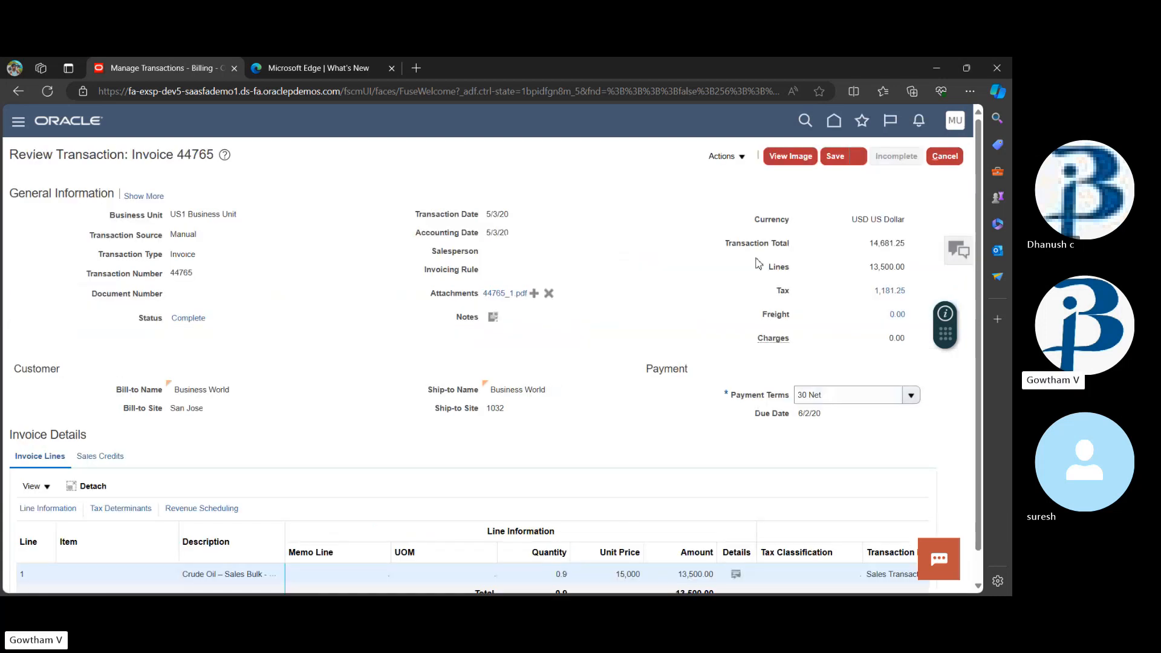
{"action": "left_click", "coordinate": [739, 159]}
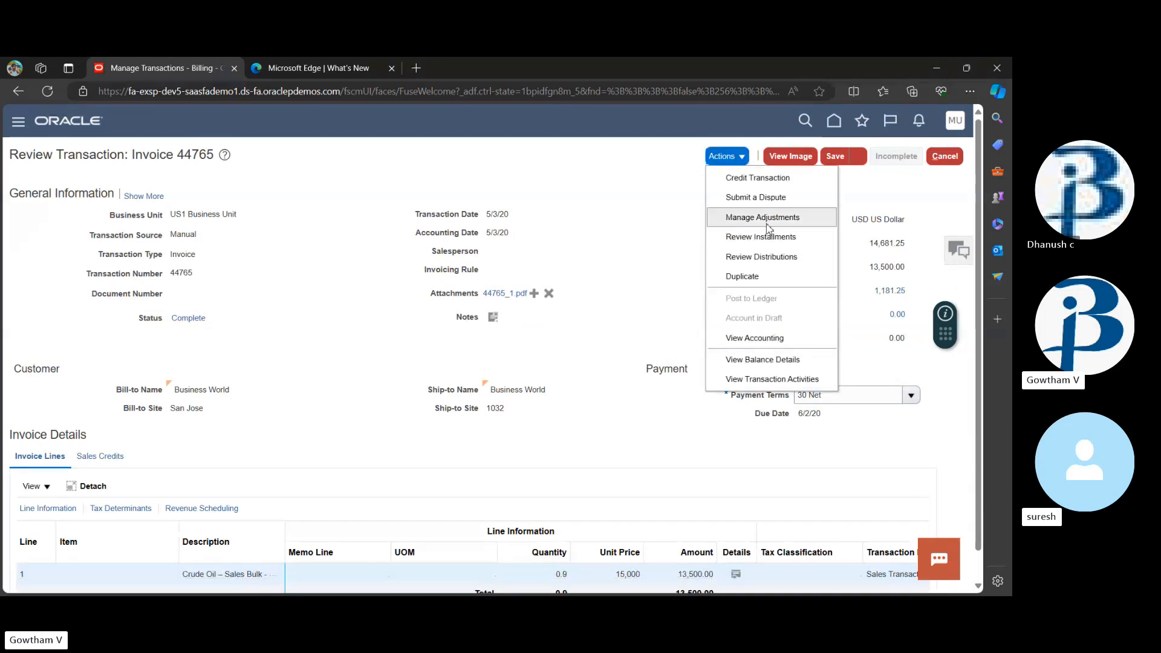
{"action": "left_click", "coordinate": [741, 217]}
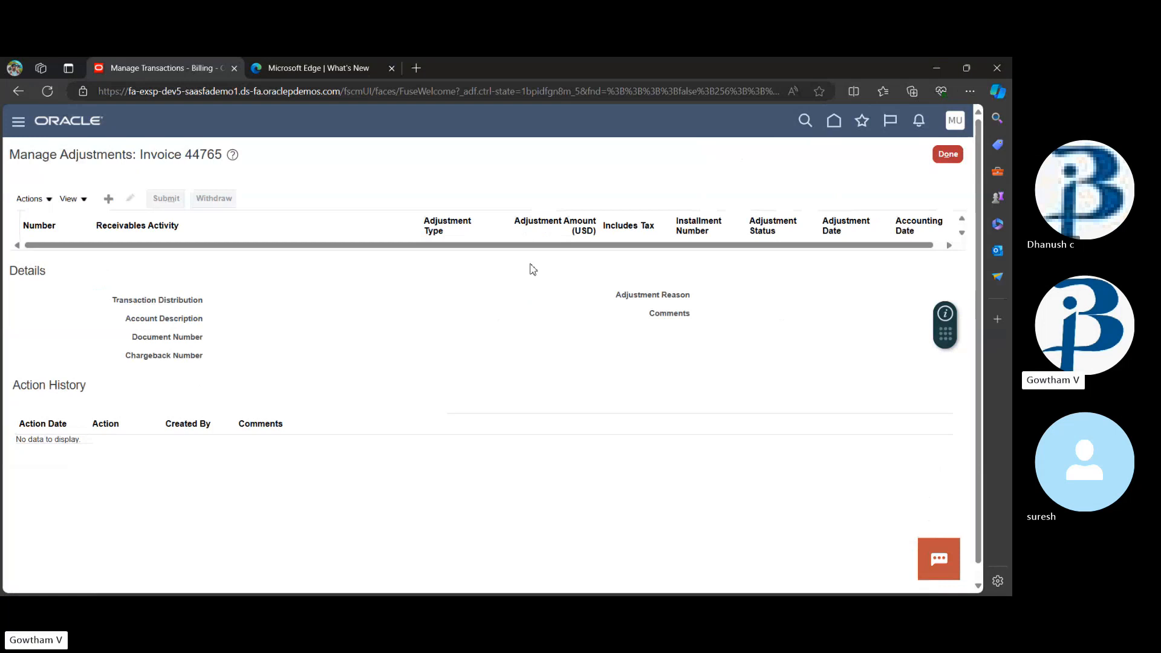
{"action": "left_click", "coordinate": [108, 199]}
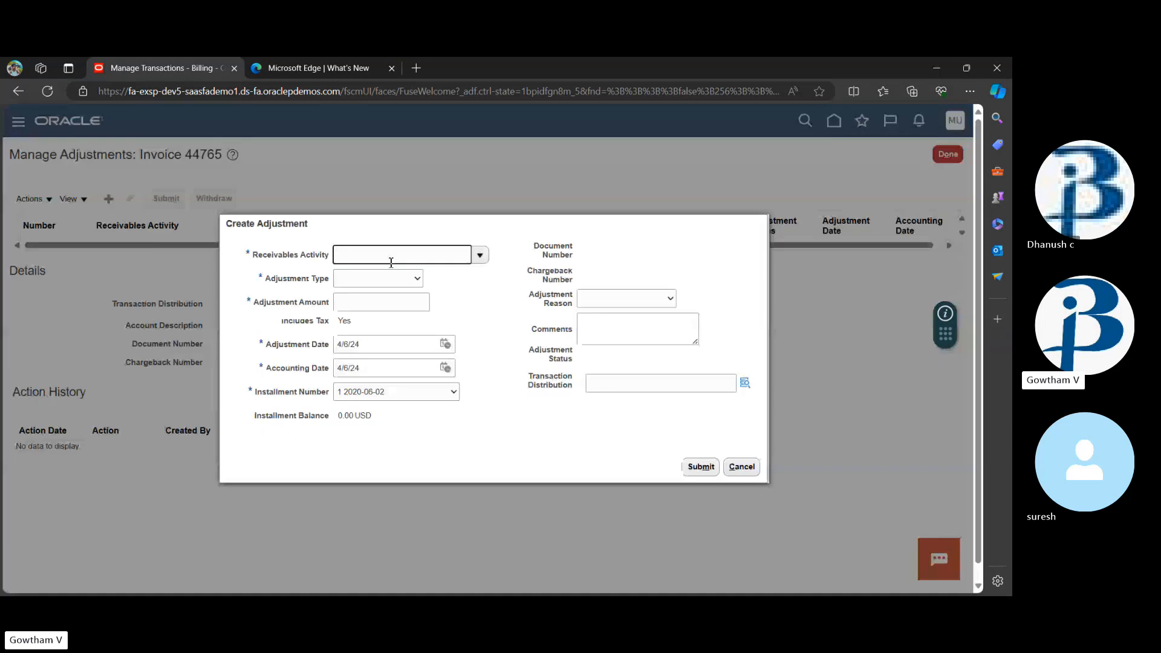
Step: Set the receivables activity to Adjustment (Bad Debt) and review the other available activities
{"action": "left_click", "coordinate": [480, 255]}
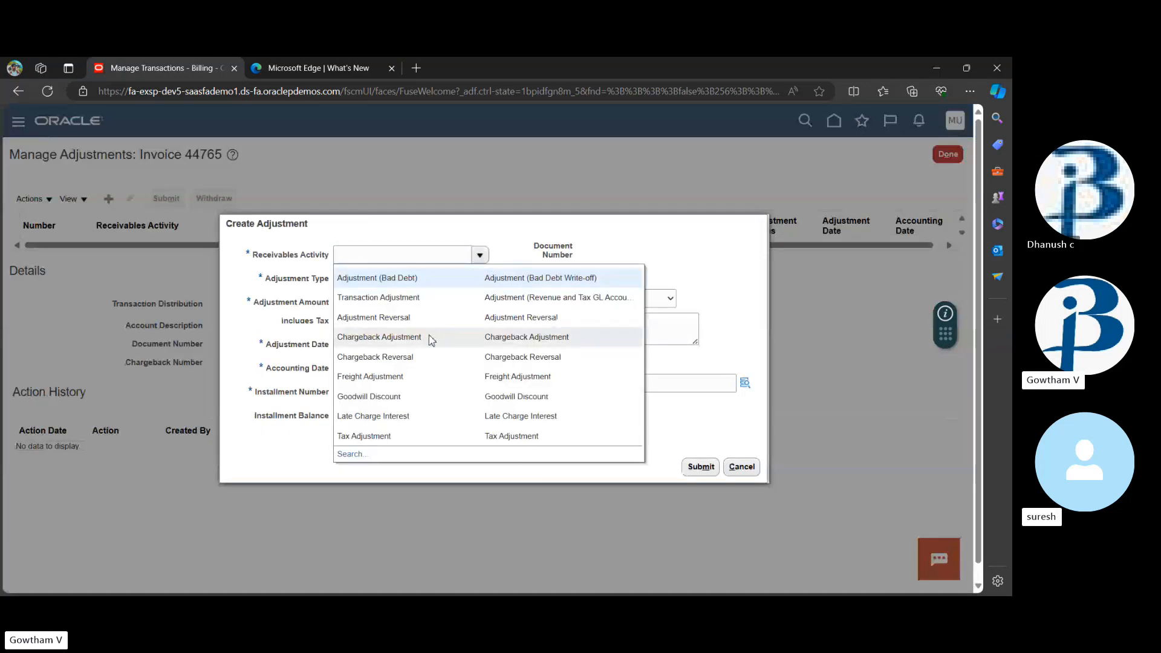
{"action": "left_click", "coordinate": [464, 282]}
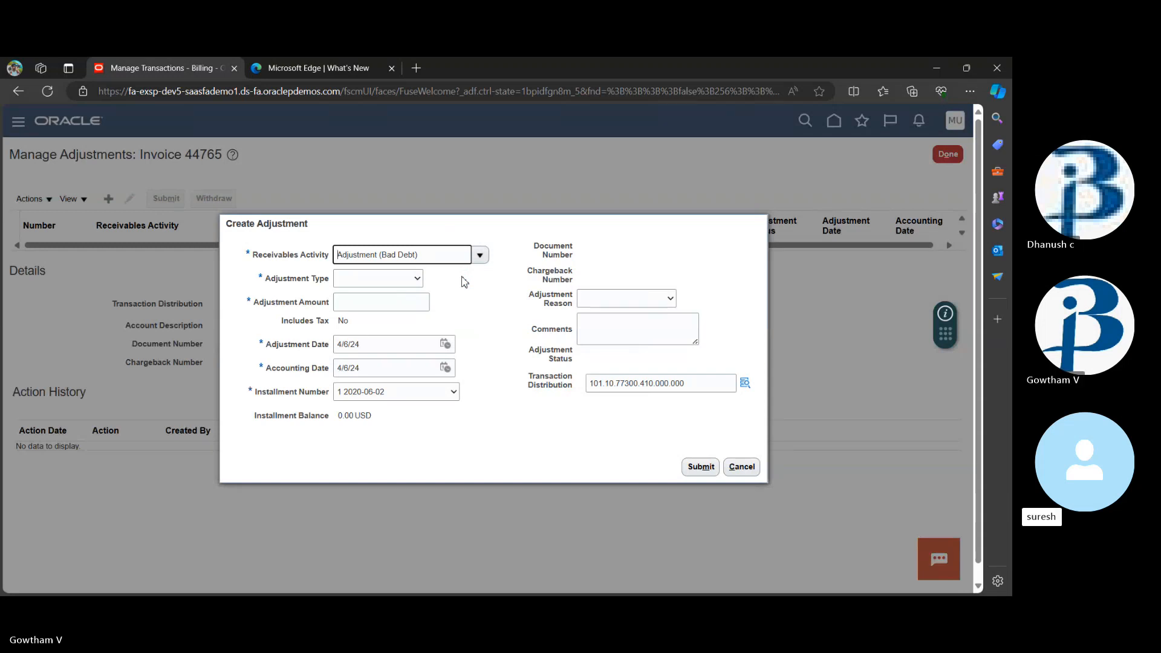
{"action": "left_click", "coordinate": [482, 257]}
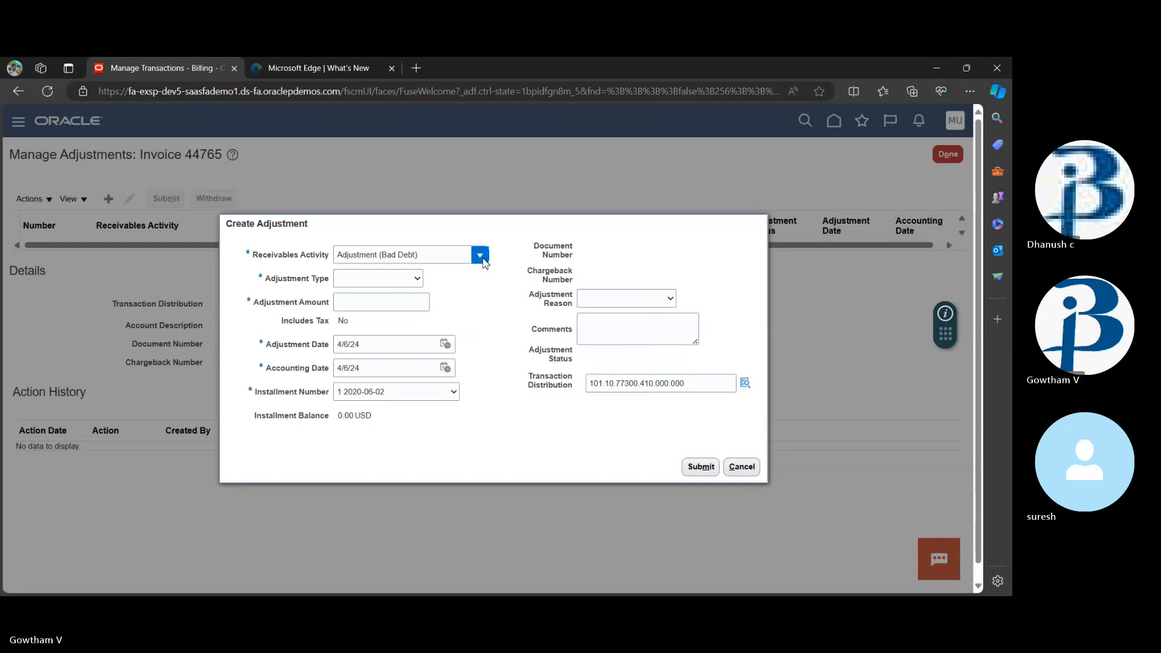
{"action": "scroll", "coordinate": [475, 331], "scroll_direction": "down", "scroll_amount": 1}
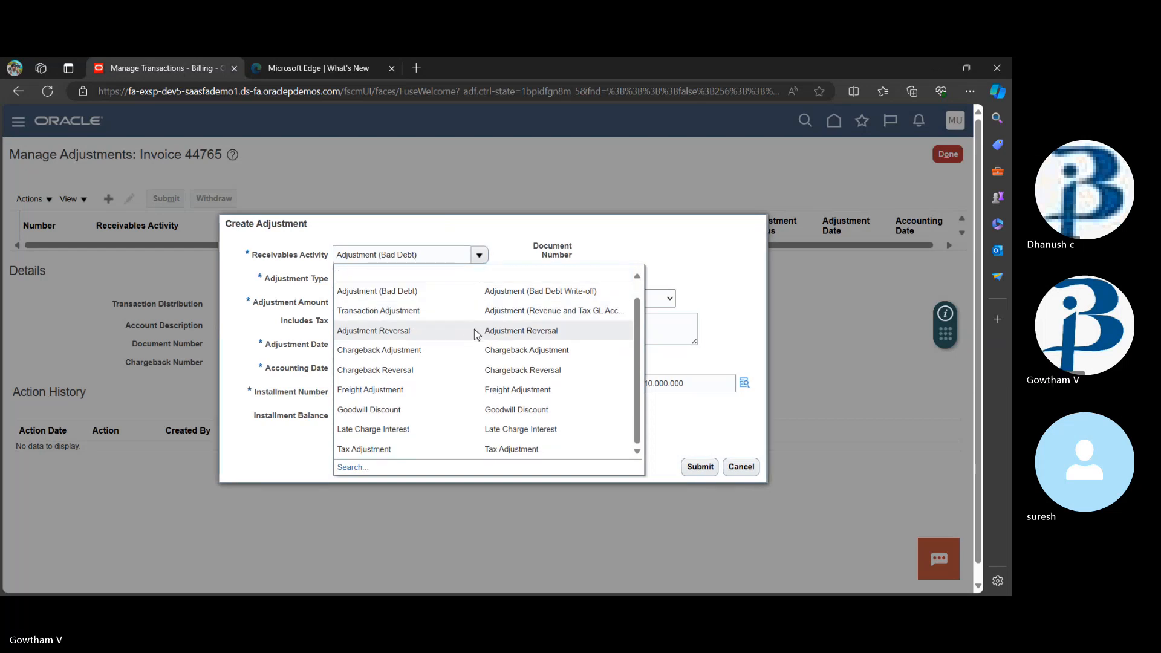
{"action": "scroll", "coordinate": [476, 334], "scroll_direction": "up", "scroll_amount": 1}
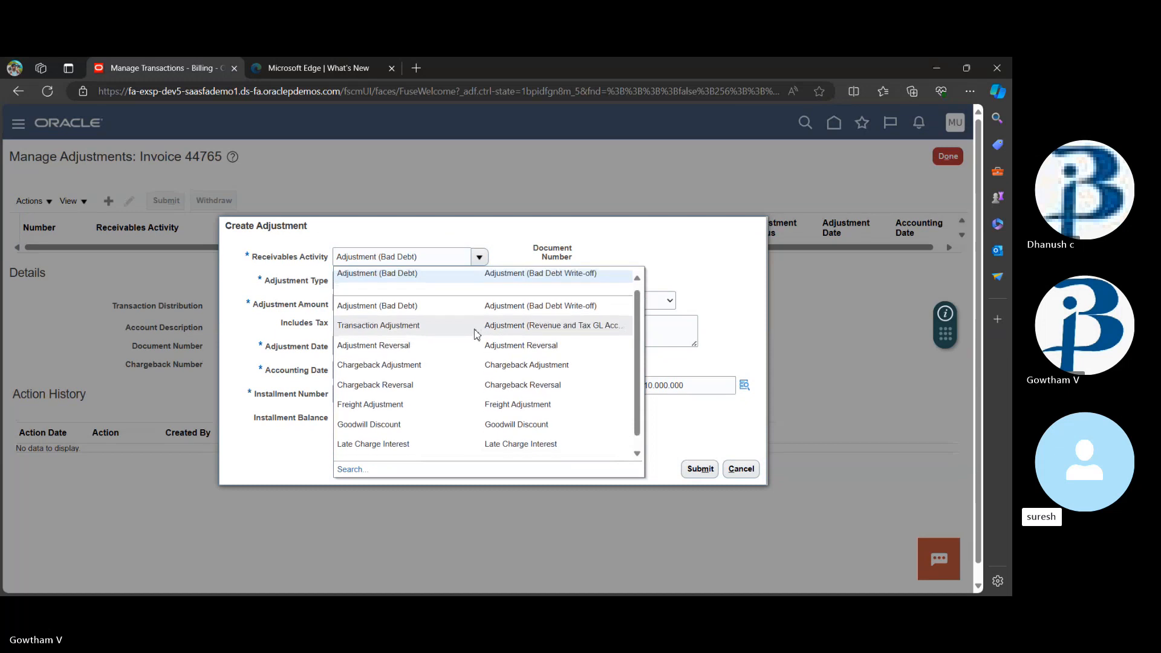
{"action": "scroll", "coordinate": [476, 334], "scroll_direction": "down", "scroll_amount": 1}
{"action": "scroll", "coordinate": [476, 334], "scroll_direction": "up", "scroll_amount": 1}
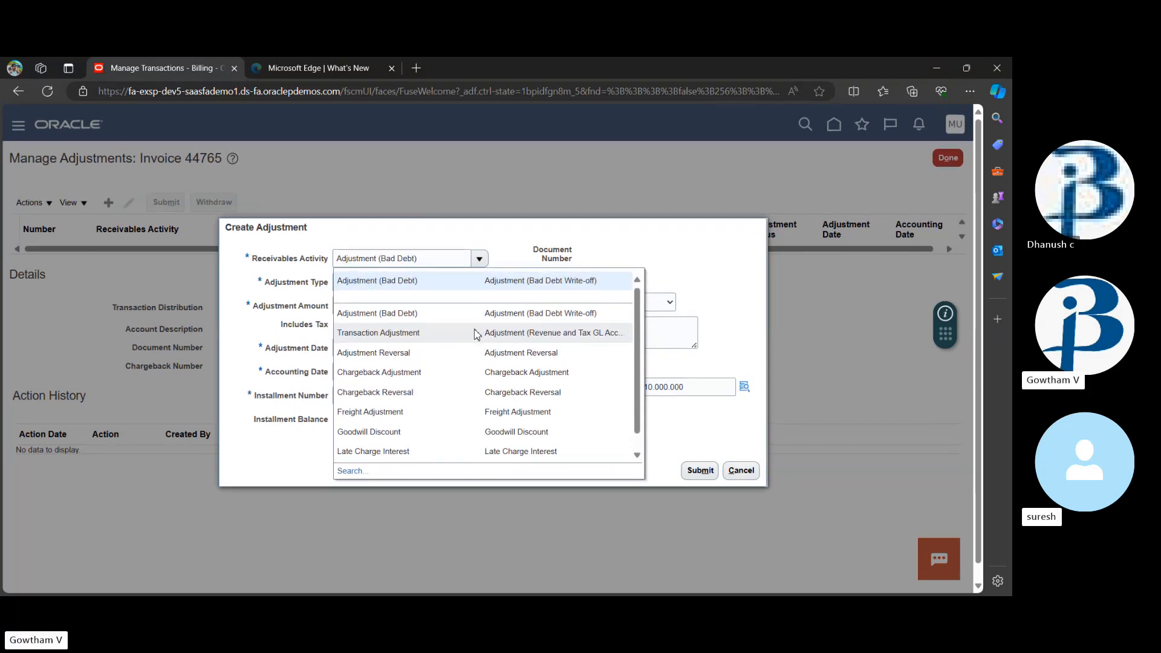
{"action": "scroll", "coordinate": [476, 333], "scroll_direction": "down", "scroll_amount": 1}
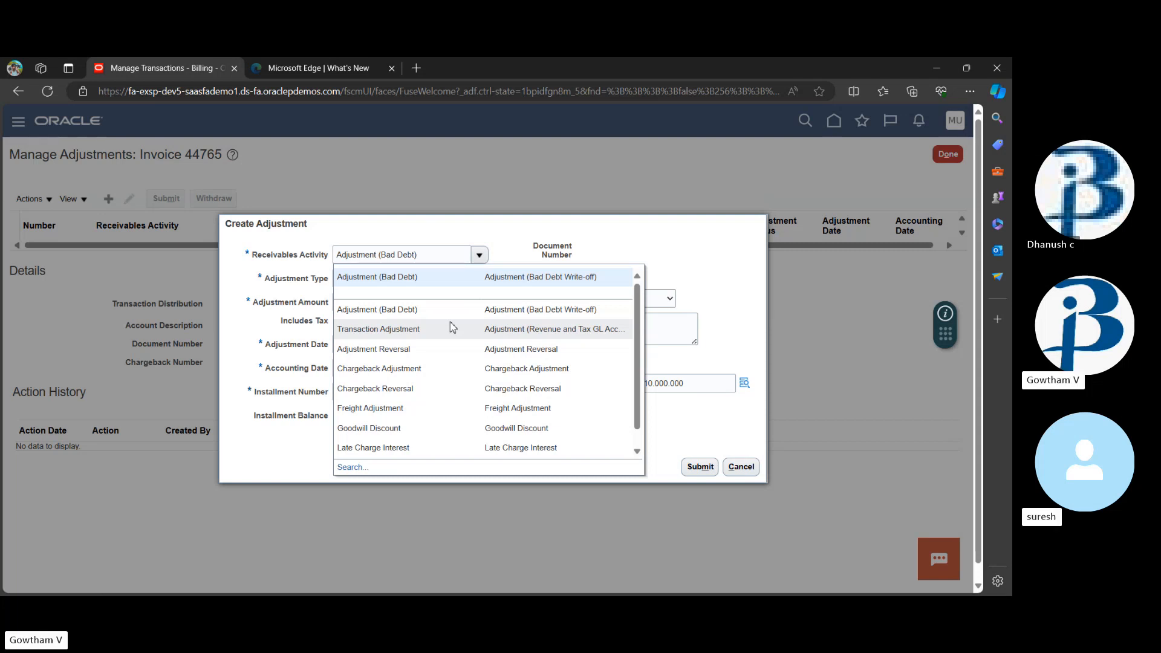
{"action": "left_click", "coordinate": [491, 250]}
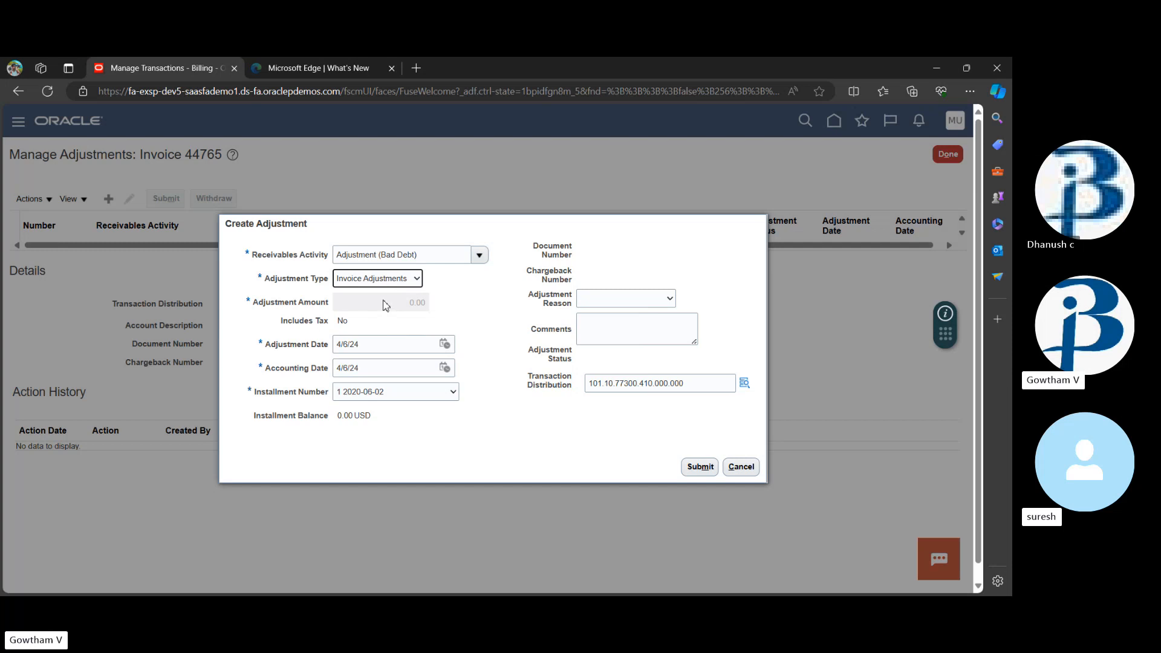
Step: Set the adjustment type to Line Adjustments and the adjustment amount to 1,000.00
{"action": "left_click", "coordinate": [370, 336]}
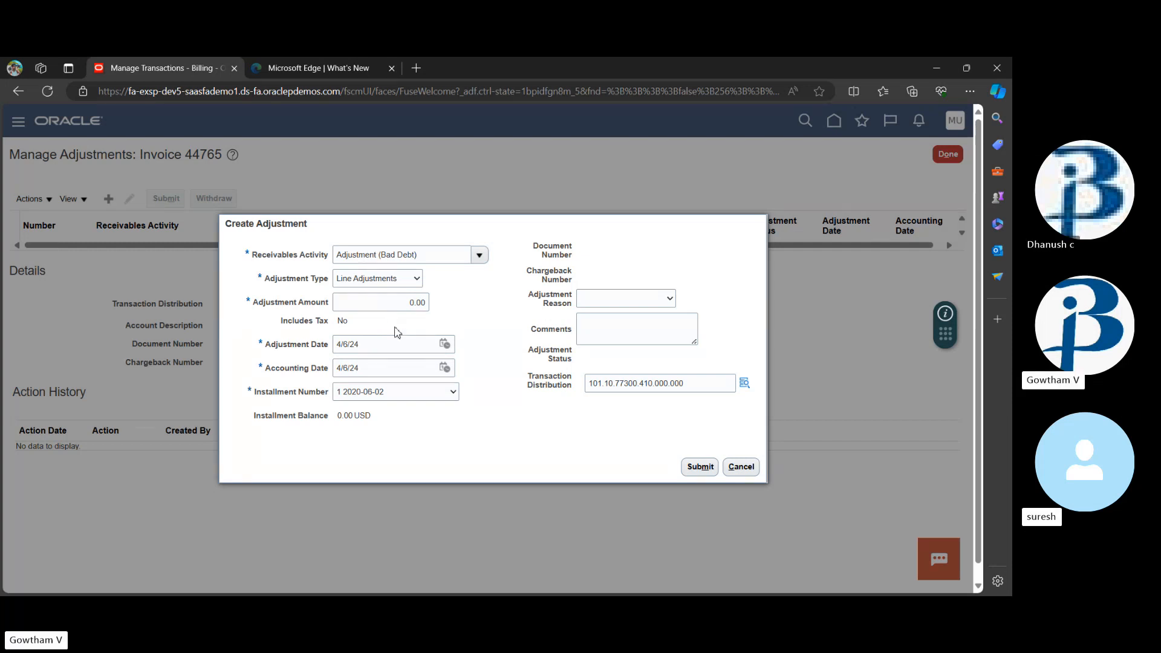
{"action": "left_click", "coordinate": [445, 344]}
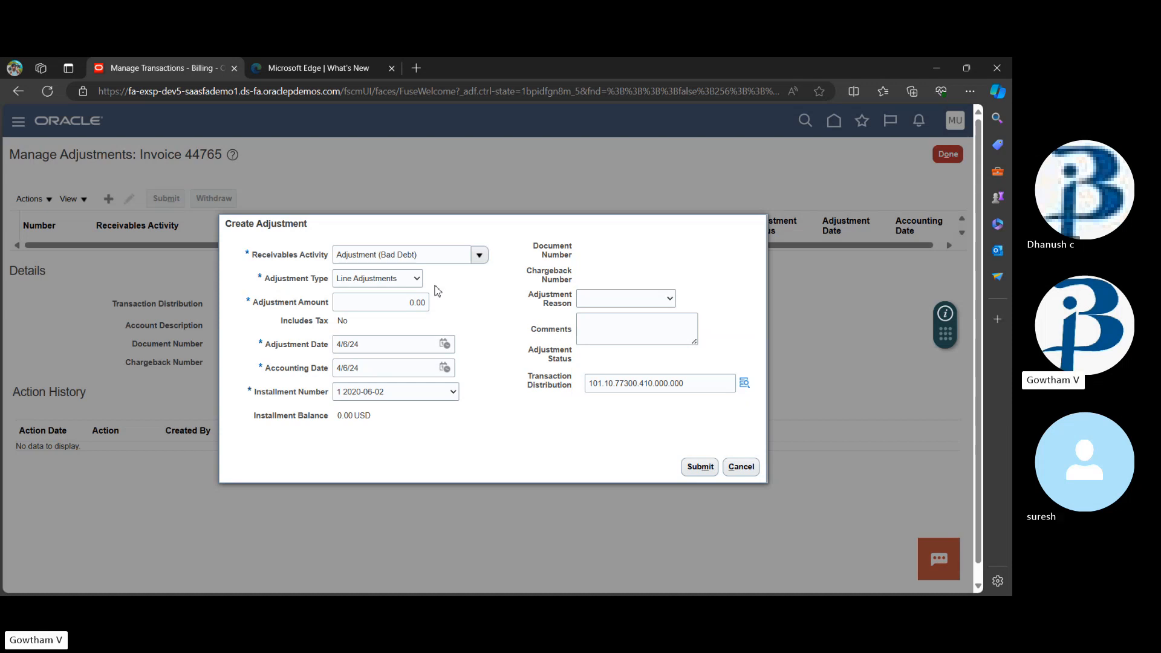
{"action": "left_click", "coordinate": [401, 335]}
{"action": "left_click", "coordinate": [388, 301]}
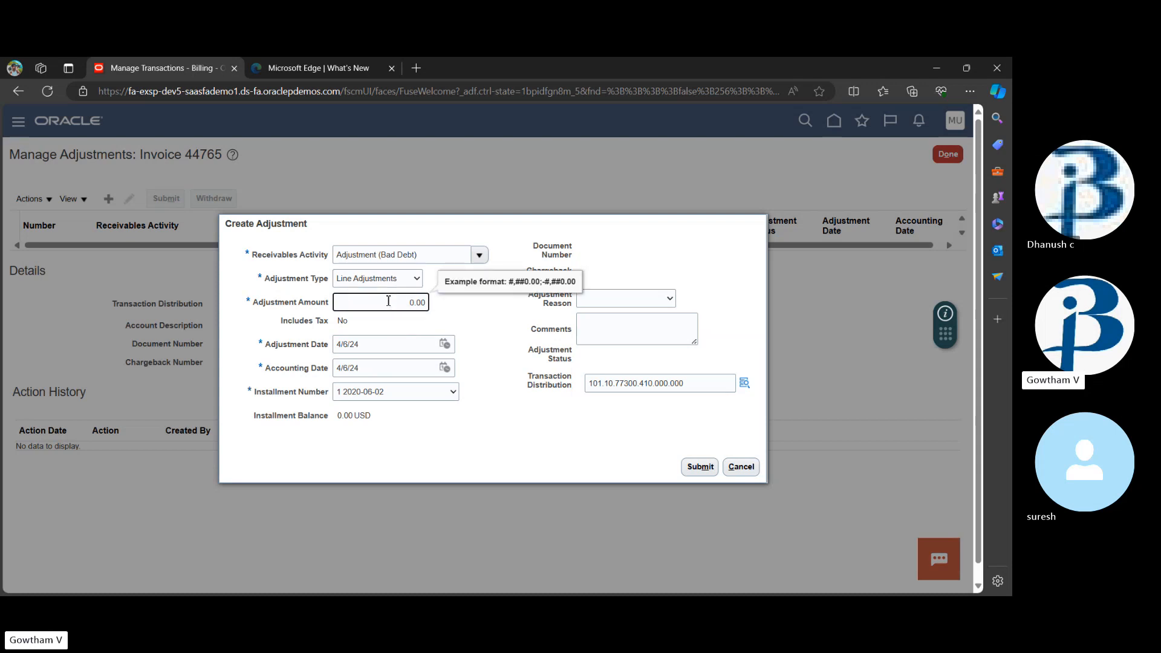
{"action": "type", "text": "100"}
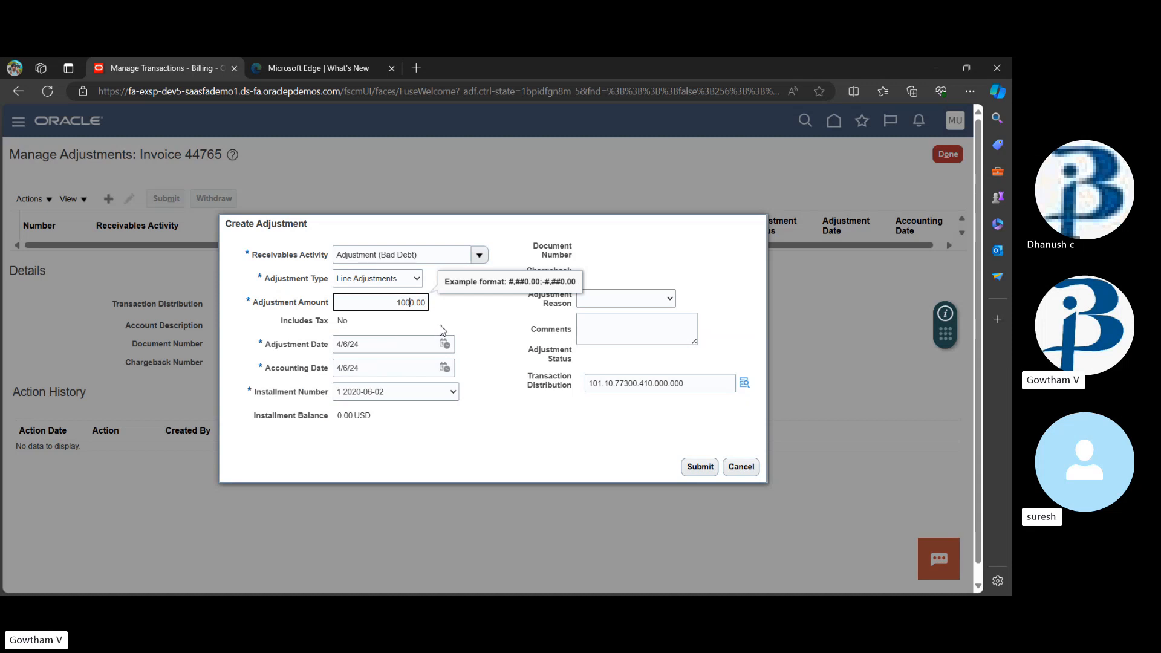
{"action": "left_click", "coordinate": [531, 310]}
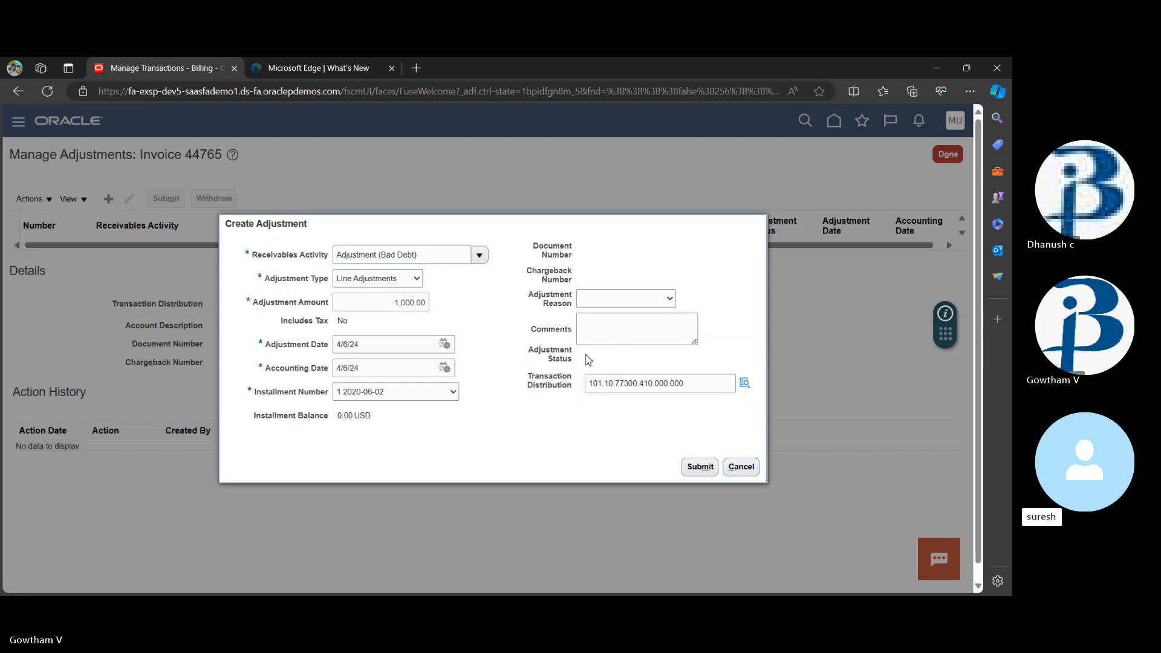
Step: Set the adjustment reason to Discount and enter "adjustment" as the comment for the bad debt adjustment
{"action": "left_click", "coordinate": [603, 336]}
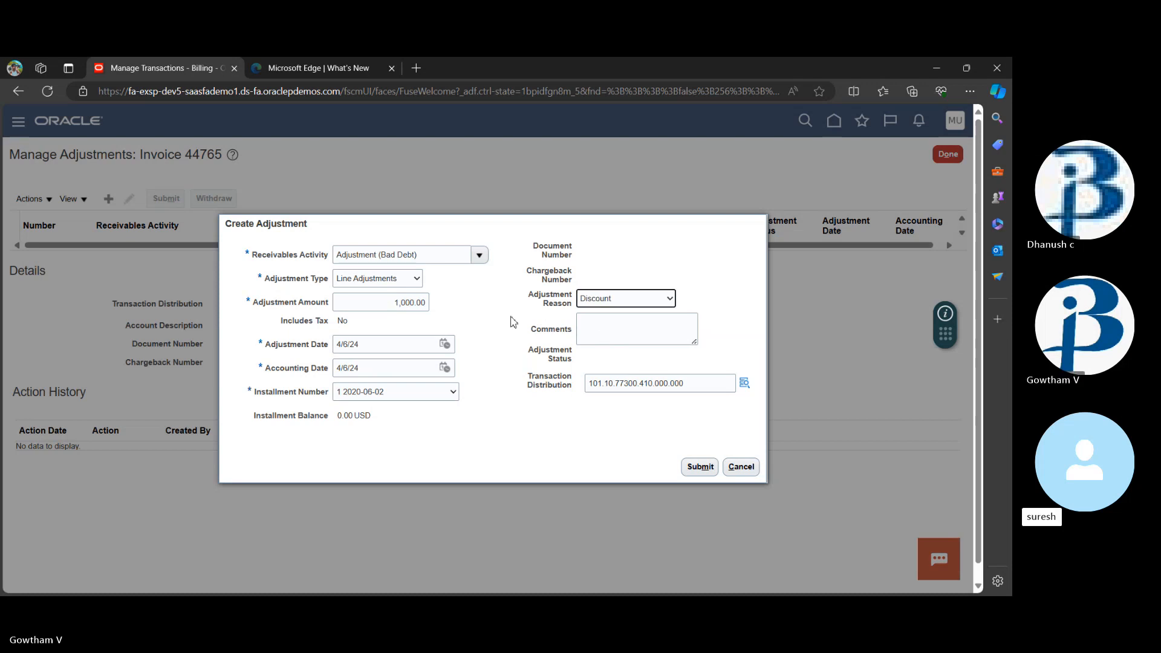
{"action": "left_click", "coordinate": [603, 325]}
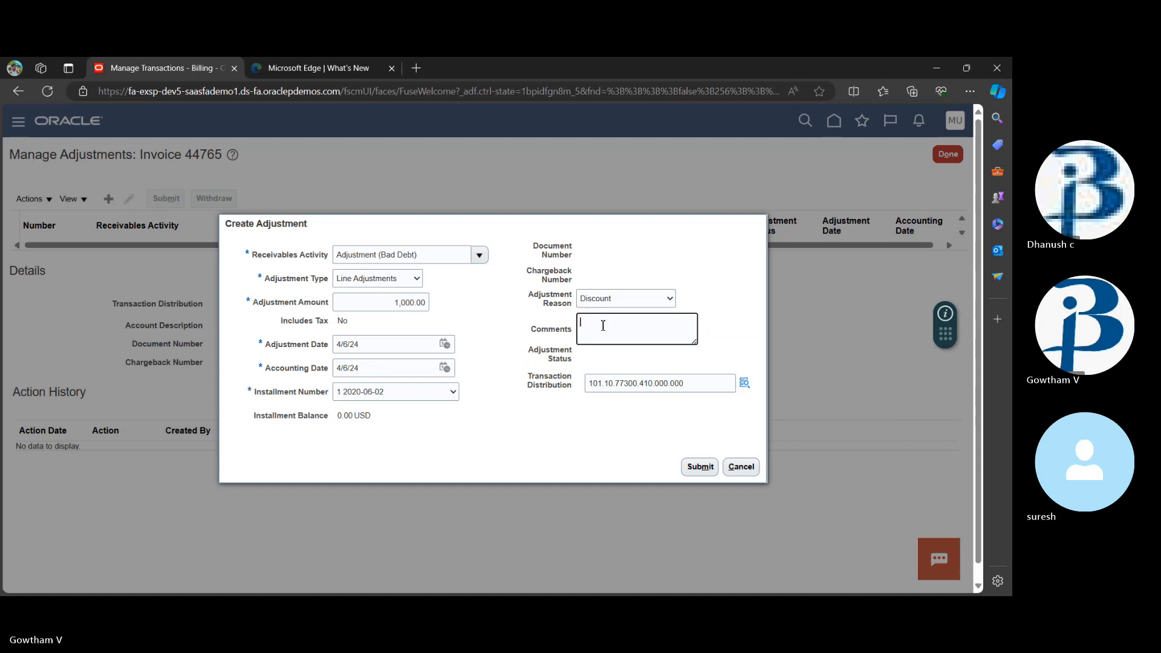
{"action": "type", "text": "for"}
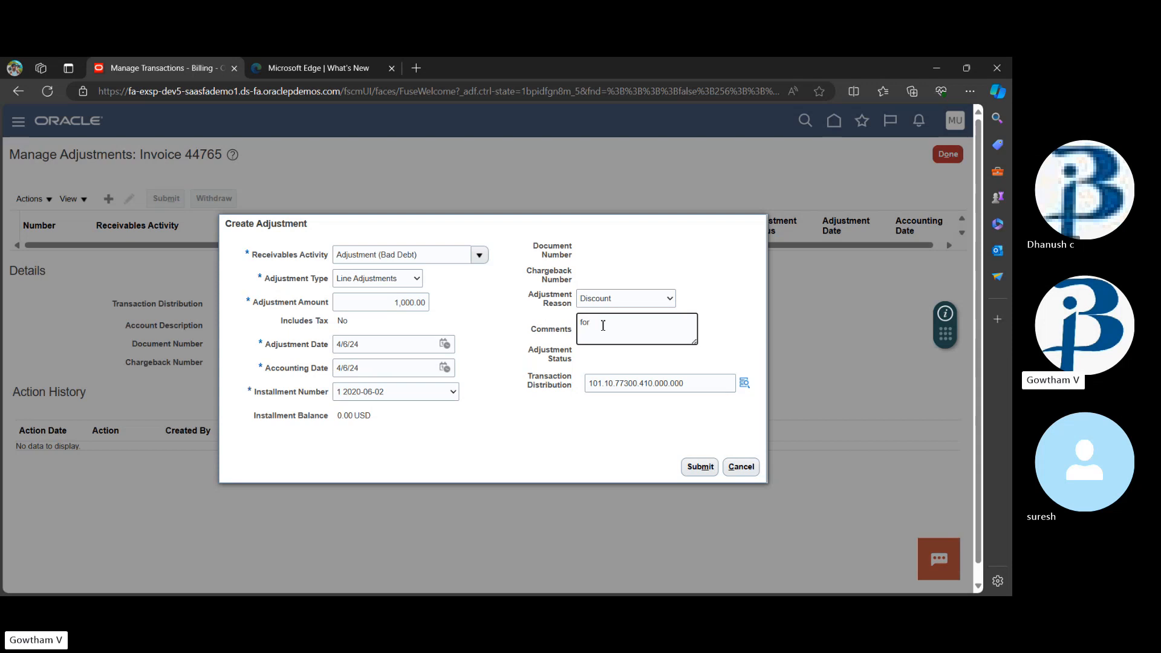
{"action": "key", "text": "BackSpace"}
{"action": "key", "text": "BackSpace"}
{"action": "key", "text": "BackSpace"}
{"action": "key", "text": "BackSpace"}
{"action": "type", "text": "ad"}
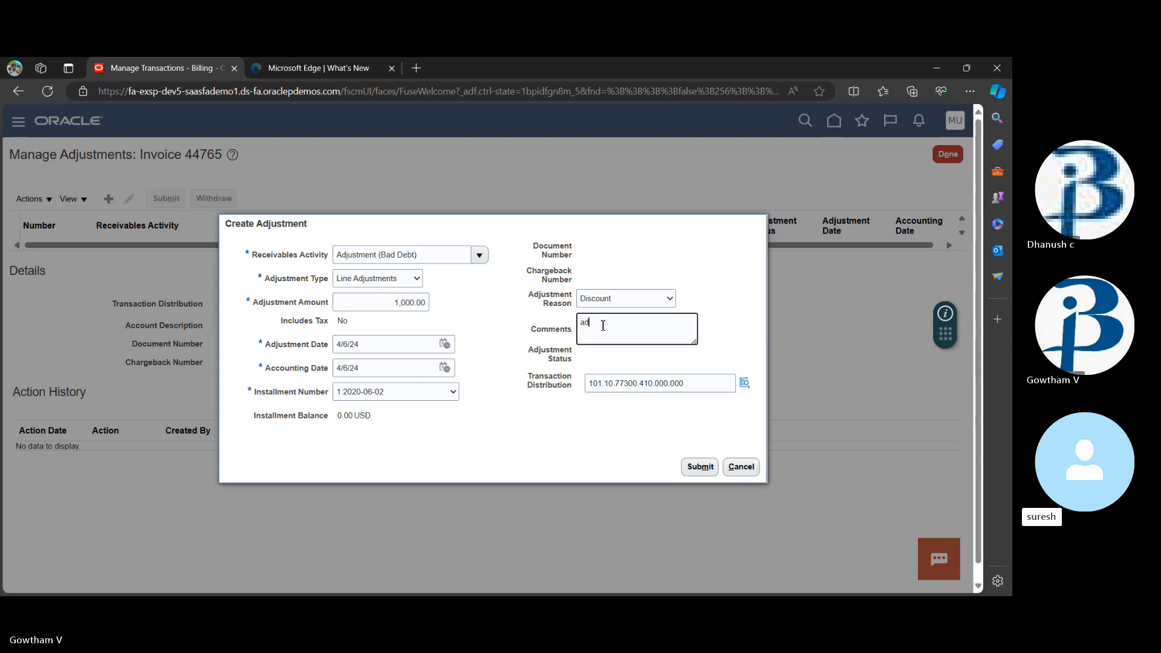
{"action": "type", "text": "justment"}
Step: Submit the bad debt adjustment, acknowledge the information message and return to the invoice review
{"action": "left_click", "coordinate": [696, 463]}
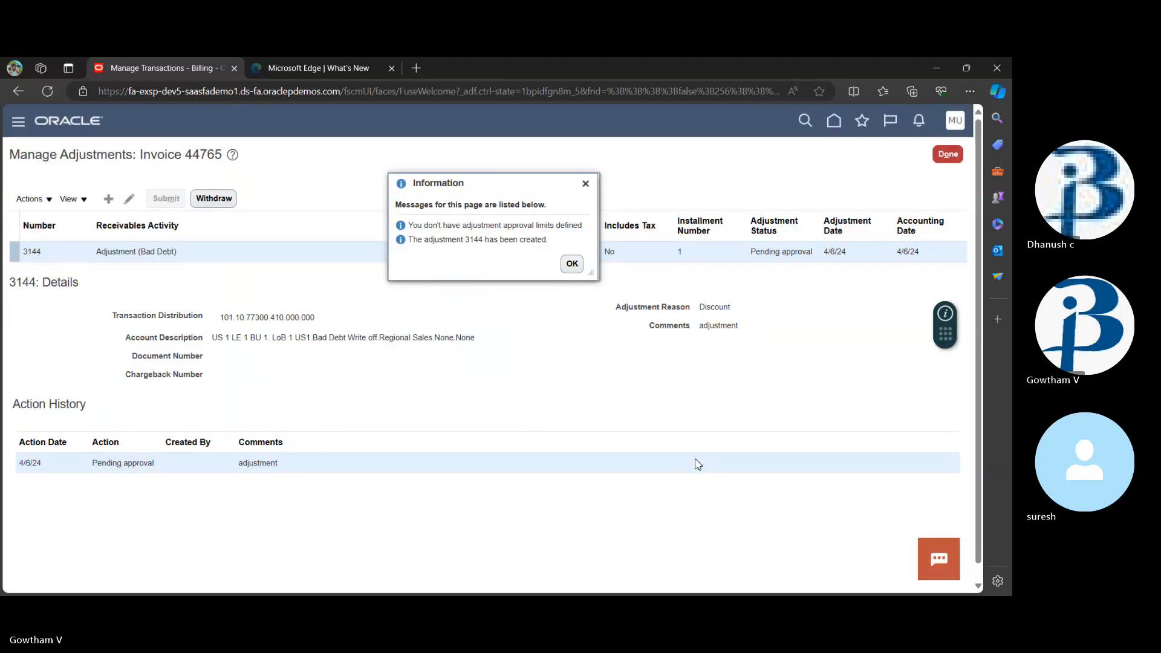
{"action": "left_click", "coordinate": [570, 264]}
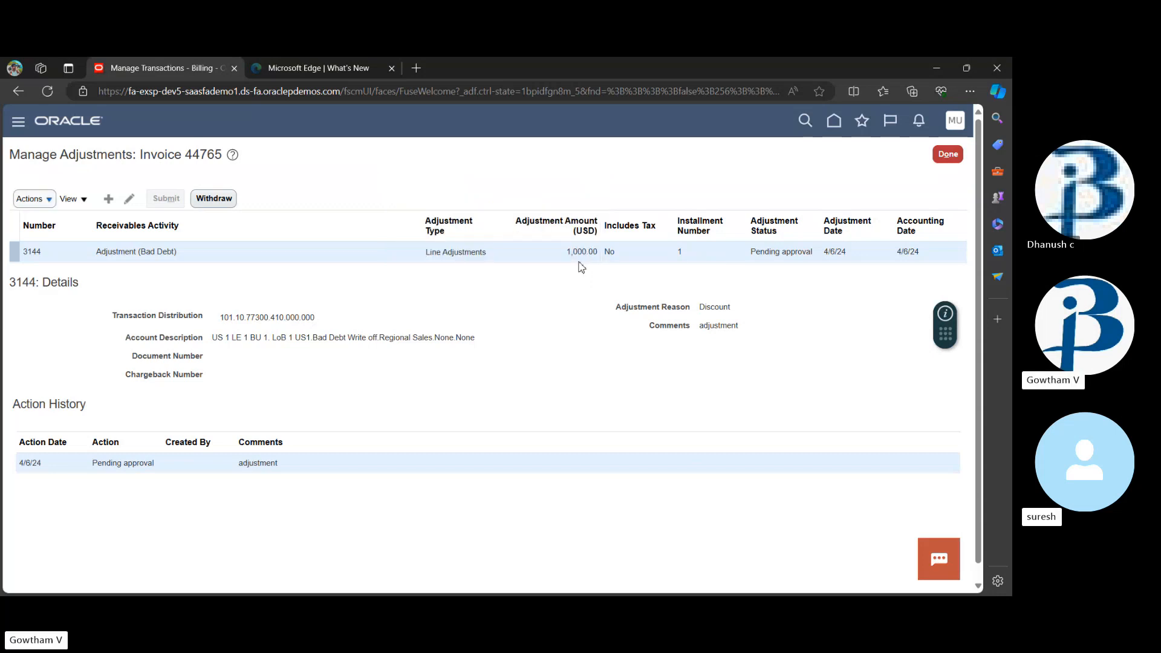
{"action": "left_click", "coordinate": [957, 157]}
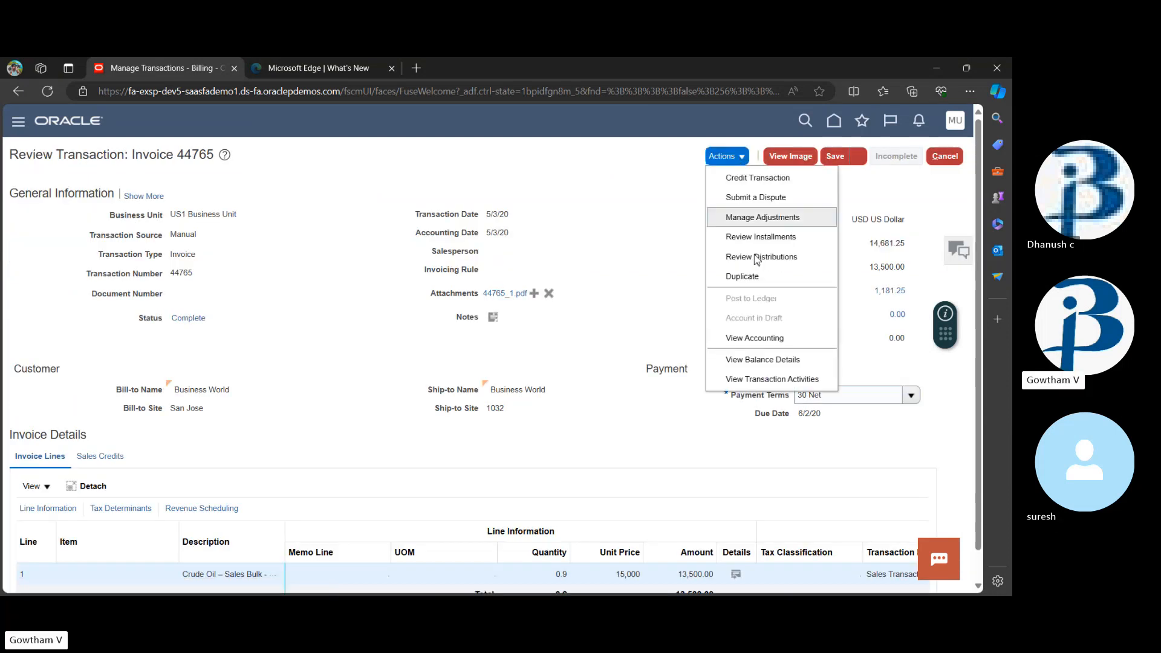
Step: Review the balance details of invoice 44765 and close them
{"action": "left_click", "coordinate": [780, 359]}
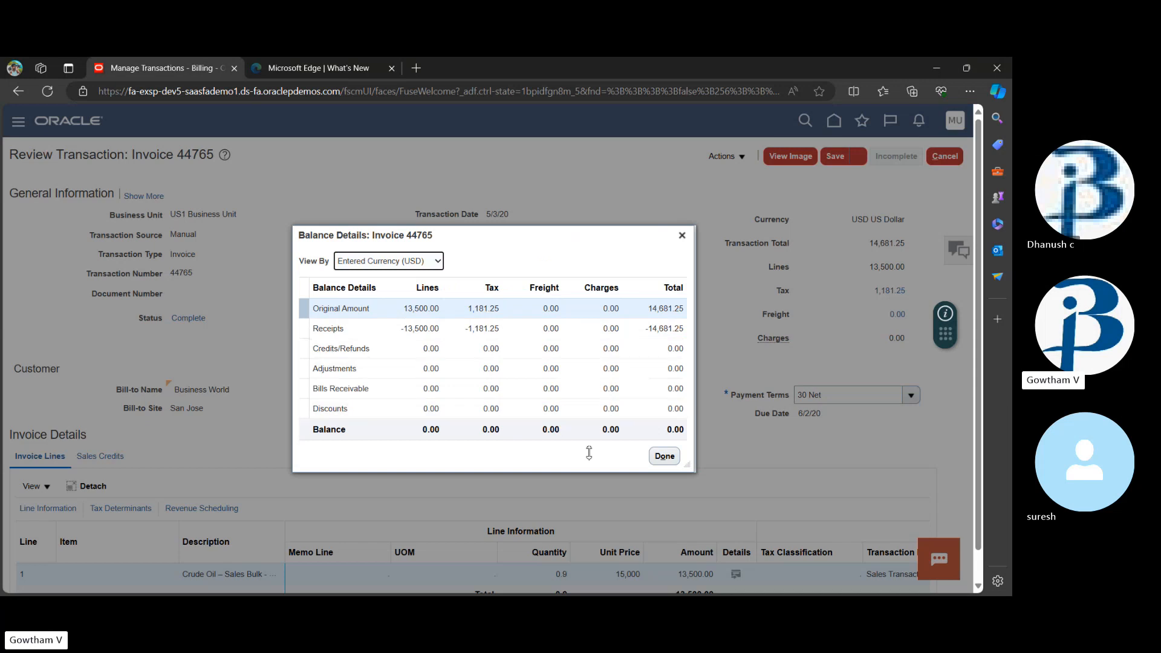
{"action": "left_click", "coordinate": [664, 457]}
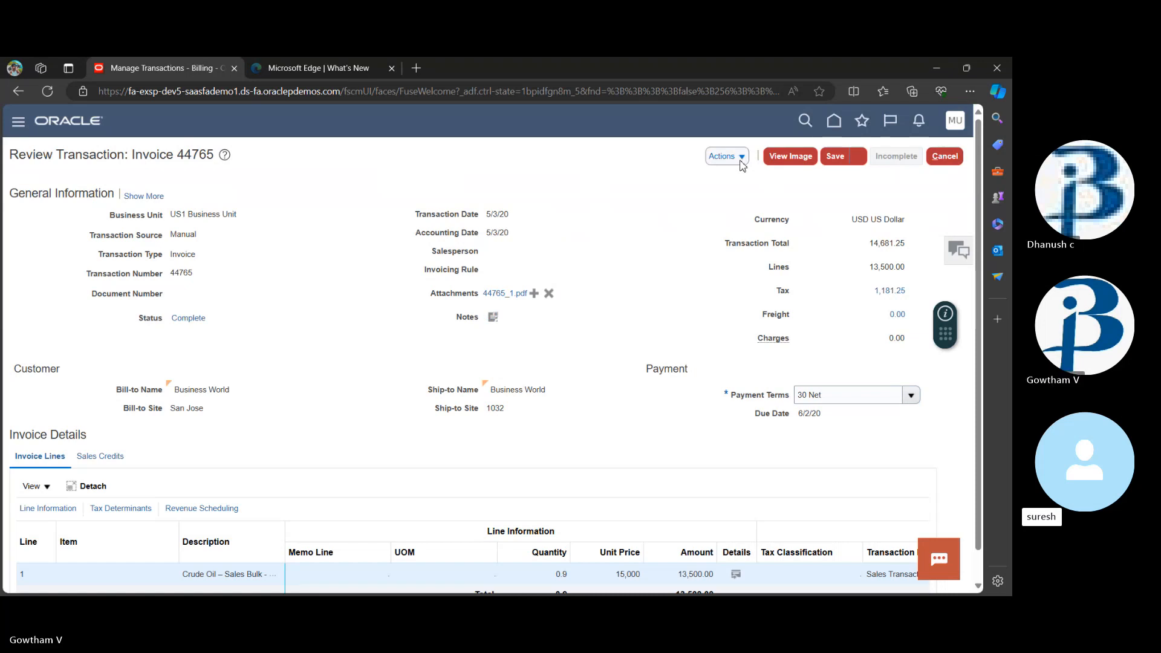
{"action": "left_click", "coordinate": [744, 159]}
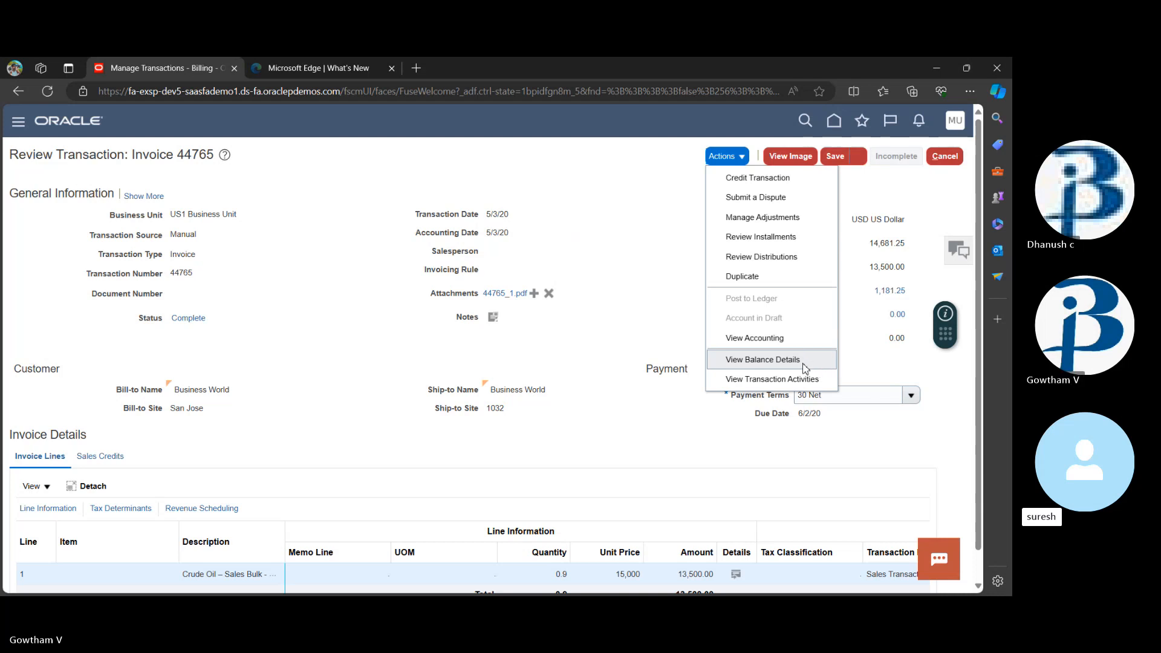
{"action": "left_click", "coordinate": [408, 336]}
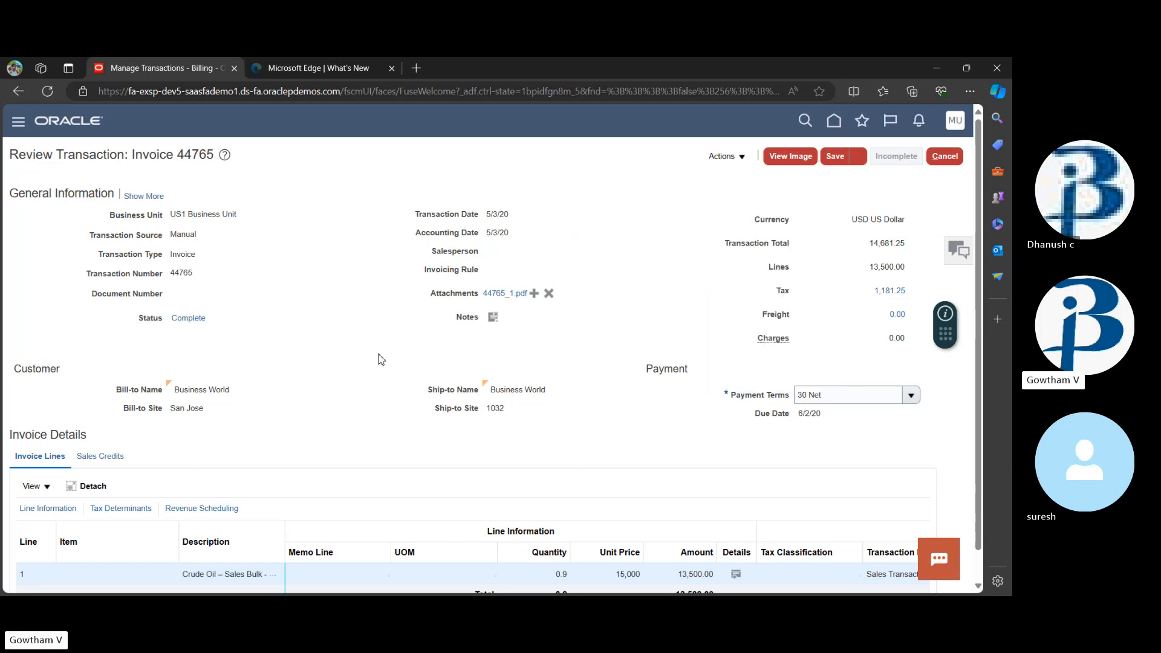
{"action": "scroll", "coordinate": [379, 367], "scroll_direction": "down", "scroll_amount": 1}
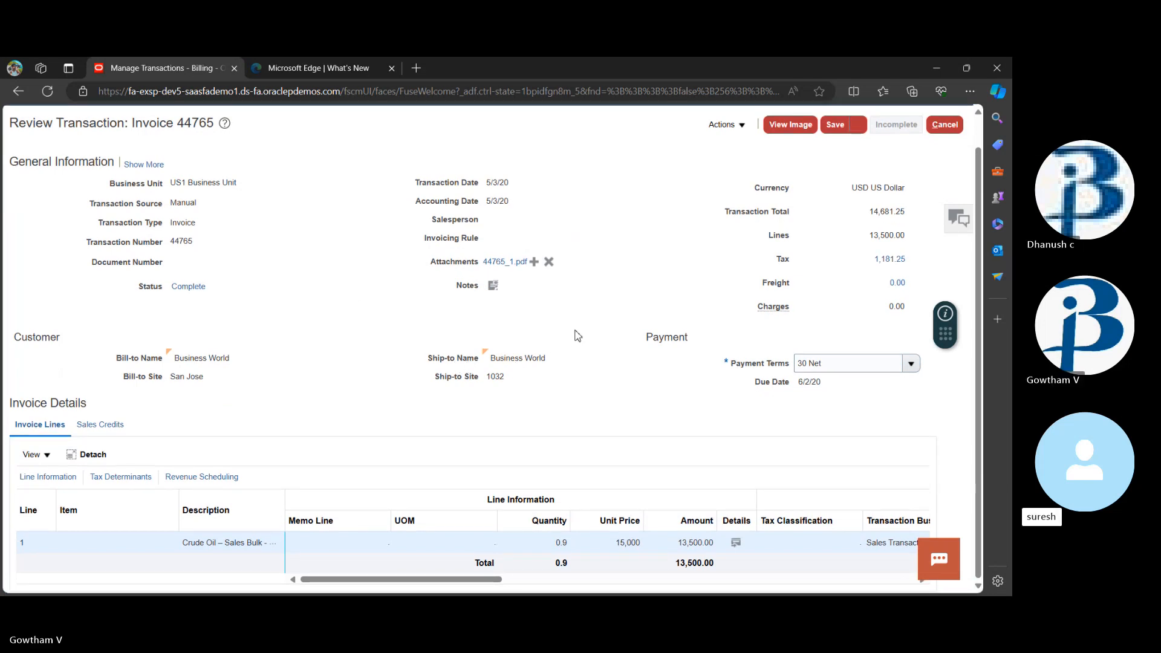
{"action": "scroll", "coordinate": [641, 260], "scroll_direction": "up", "scroll_amount": 1}
{"action": "scroll", "coordinate": [651, 244], "scroll_direction": "down", "scroll_amount": 1}
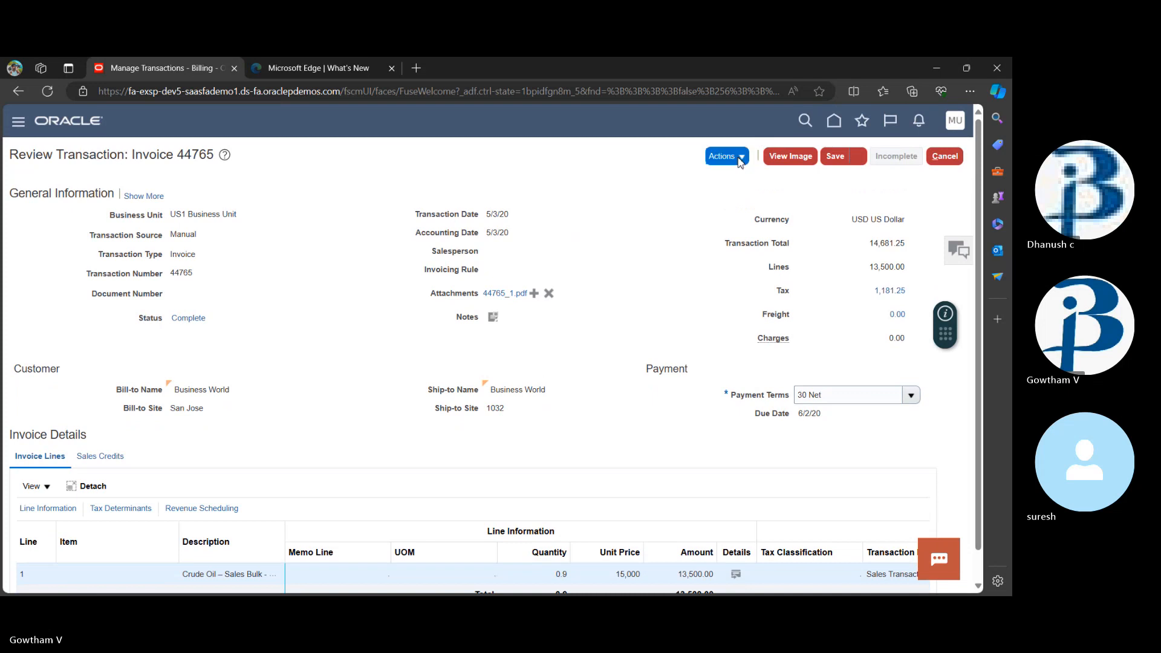
{"action": "left_click", "coordinate": [740, 157]}
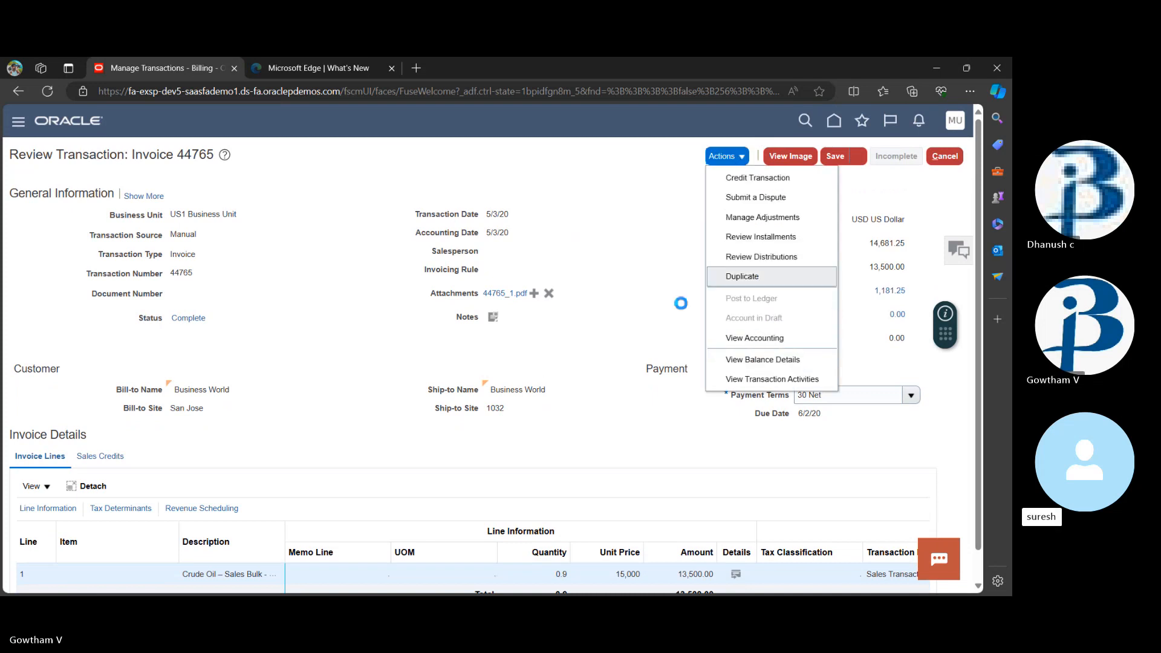
{"action": "left_click", "coordinate": [544, 318]}
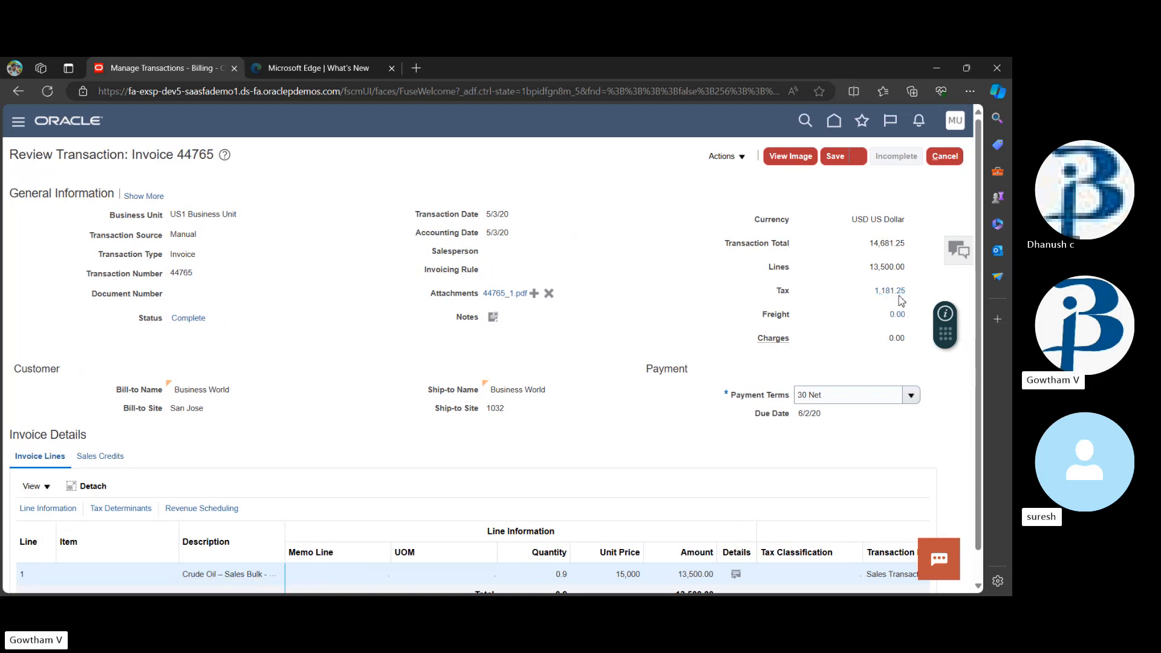
Step: Examine the detail tax lines of invoice 44765, including their regimes and tax names
{"action": "left_click", "coordinate": [893, 293]}
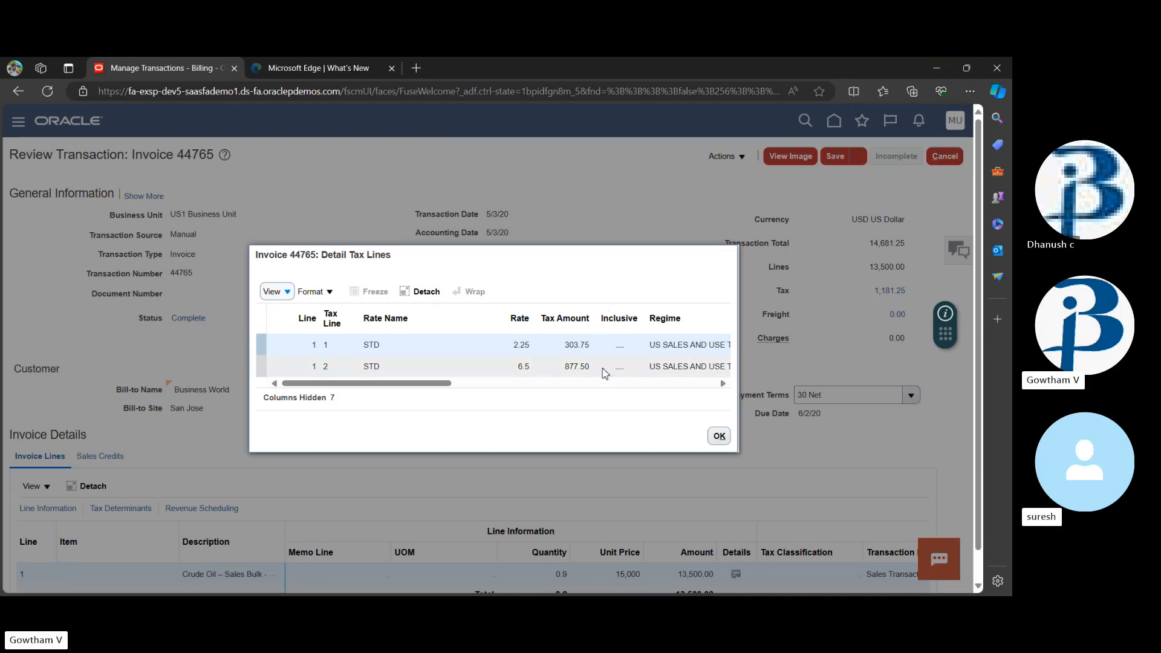
{"action": "scroll", "coordinate": [605, 373], "scroll_direction": "right", "scroll_amount": 2}
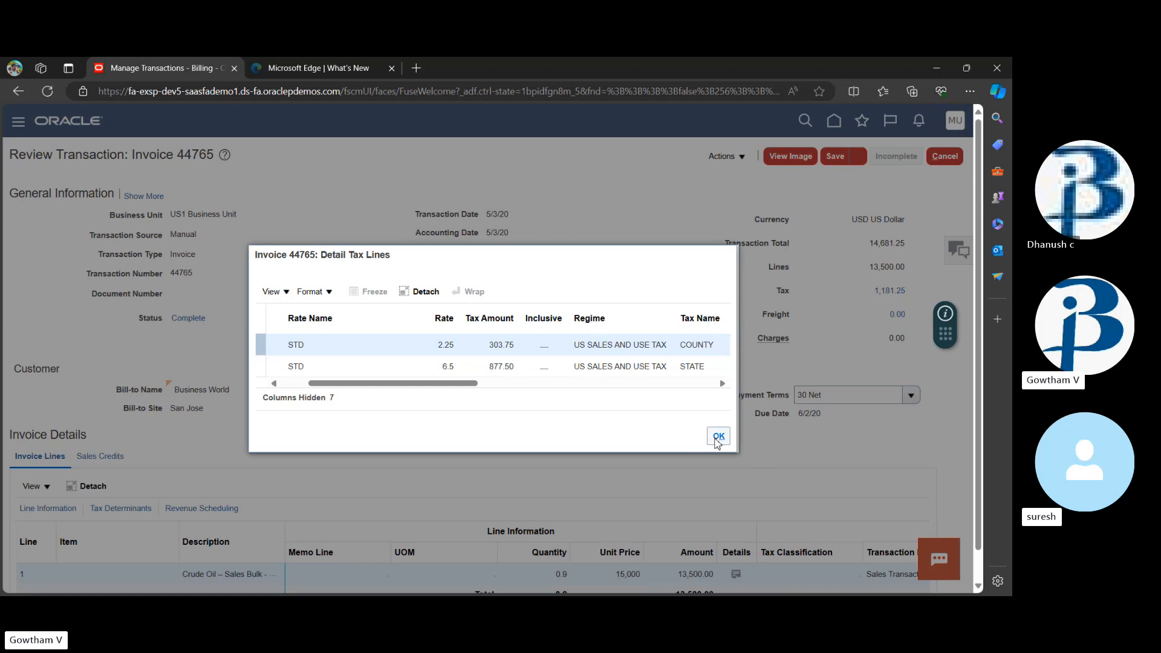
{"action": "left_click", "coordinate": [718, 438]}
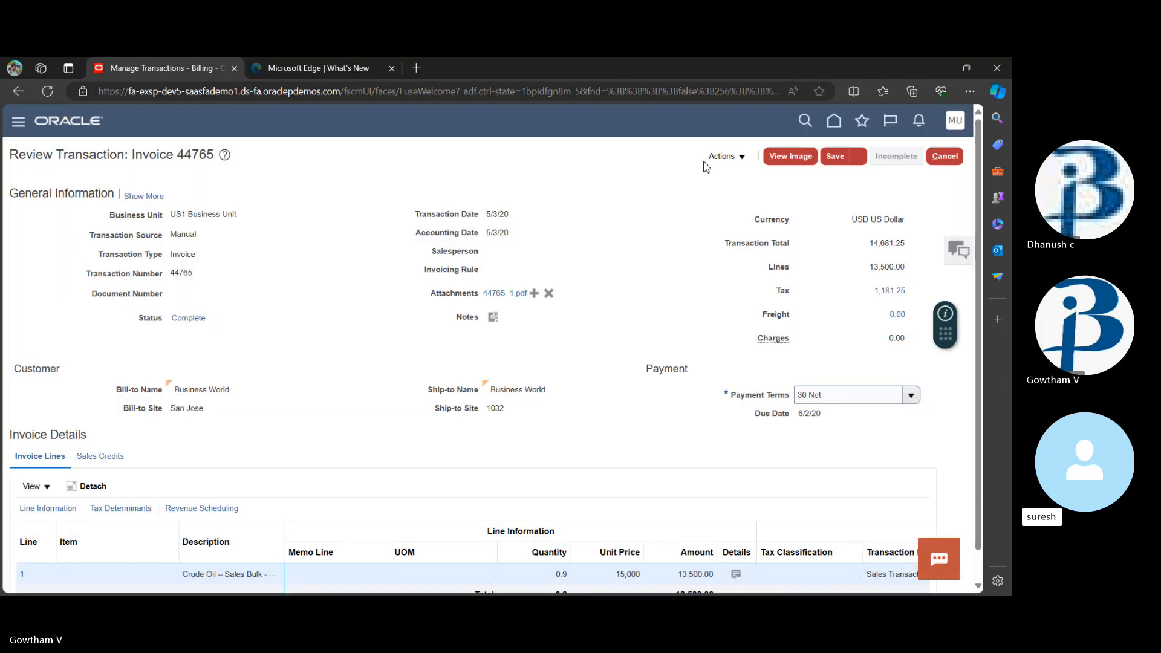
Step: Leave invoice 44765 and open invoice 75765 for Pinnacle Technologies from the transaction list
{"action": "left_click", "coordinate": [719, 157]}
{"action": "left_click", "coordinate": [626, 187]}
{"action": "left_click", "coordinate": [945, 156]}
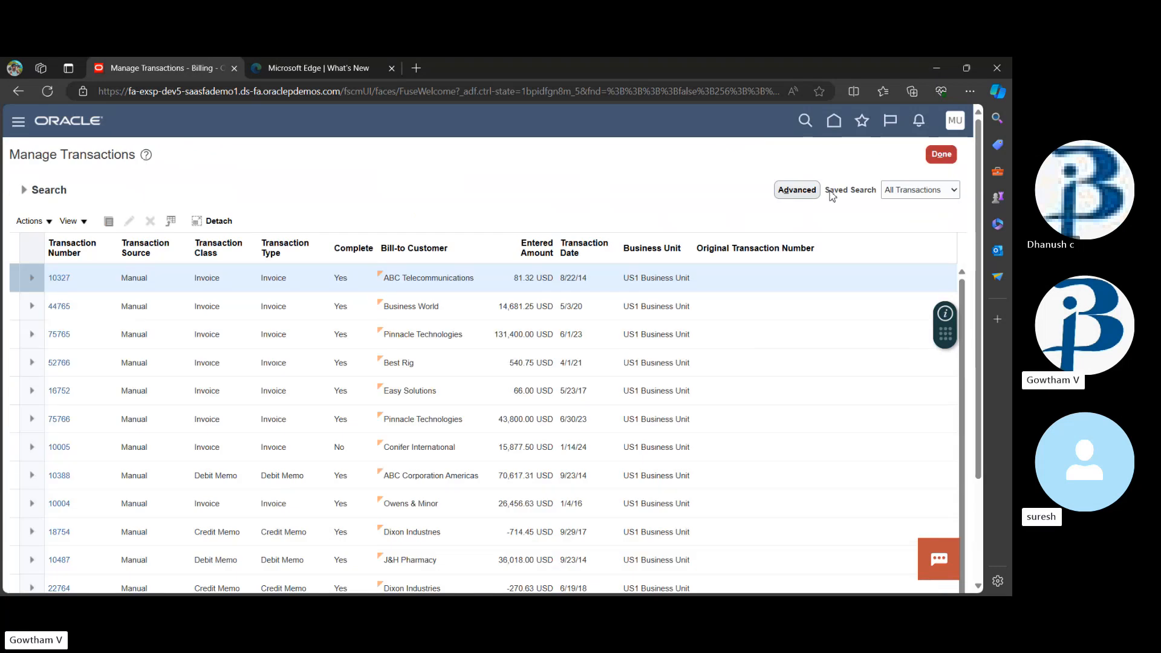
{"action": "left_click", "coordinate": [57, 334]}
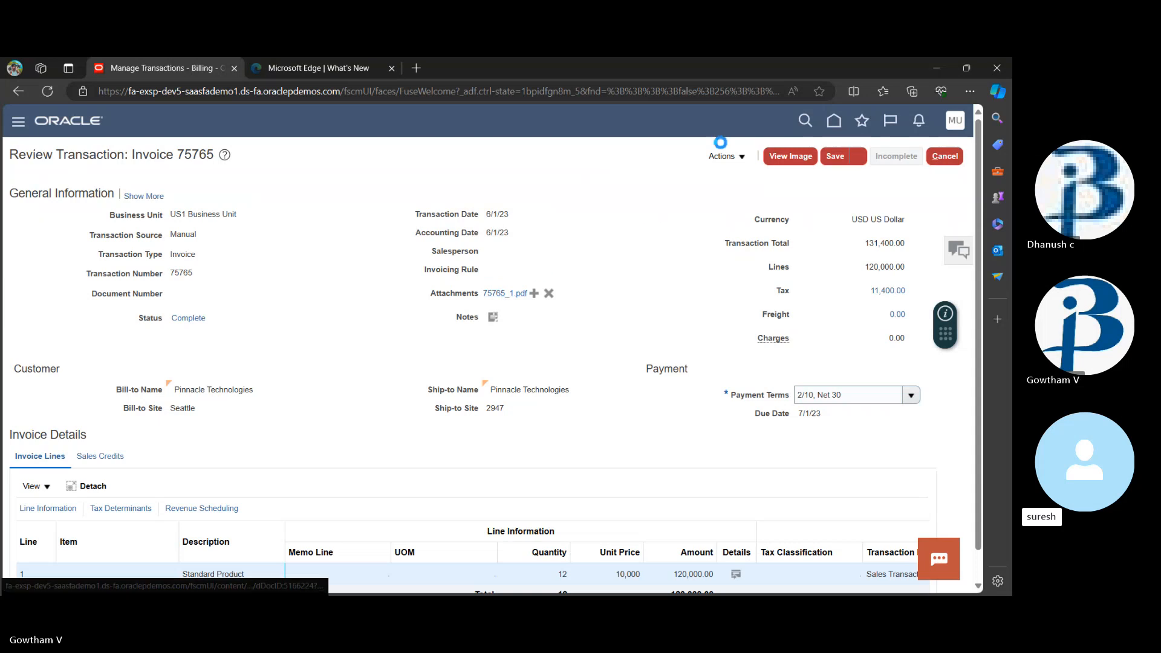
{"action": "left_click", "coordinate": [739, 156]}
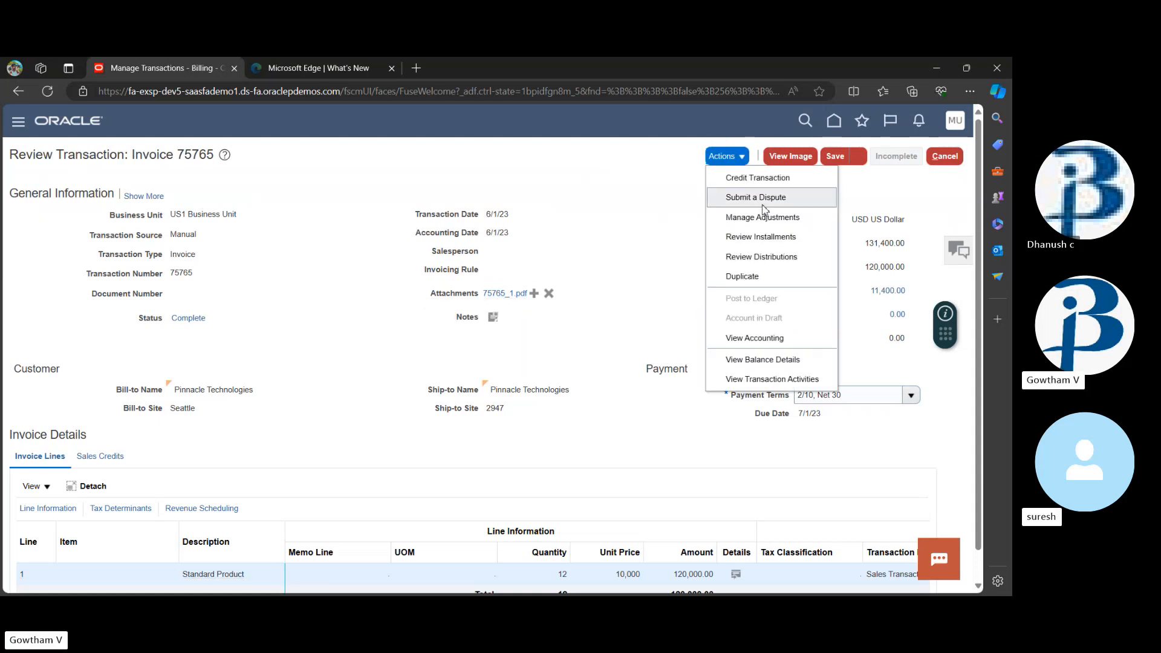
{"action": "left_click", "coordinate": [665, 233]}
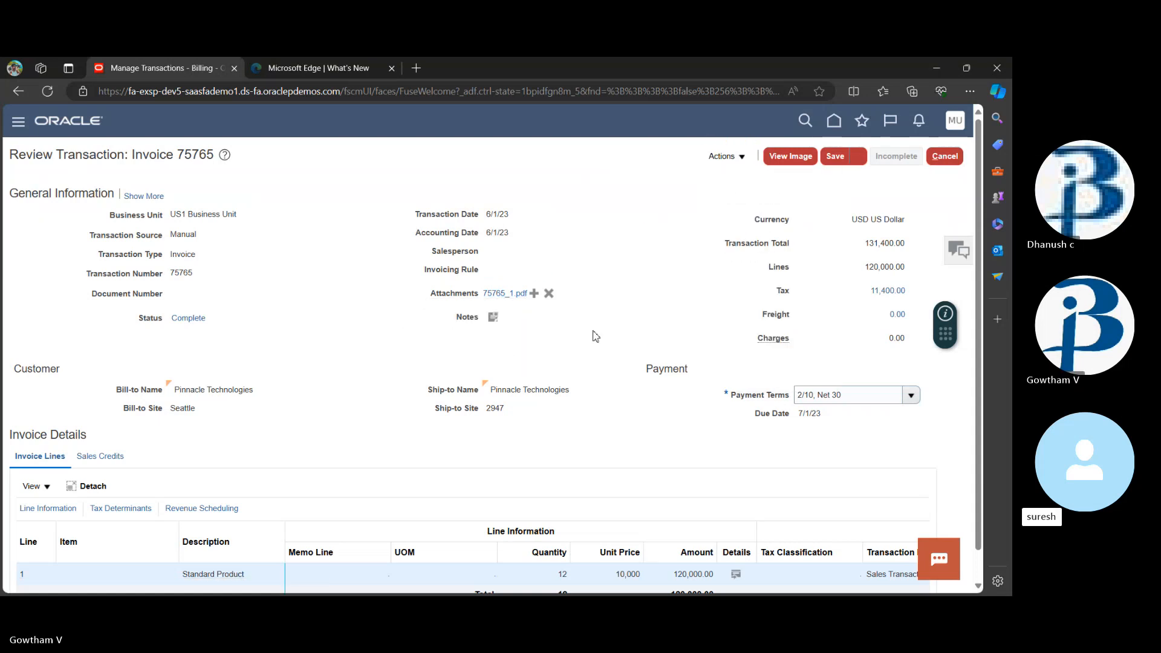
{"action": "scroll", "coordinate": [596, 336], "scroll_direction": "down", "scroll_amount": 2}
{"action": "scroll", "coordinate": [596, 335], "scroll_direction": "up", "scroll_amount": 1}
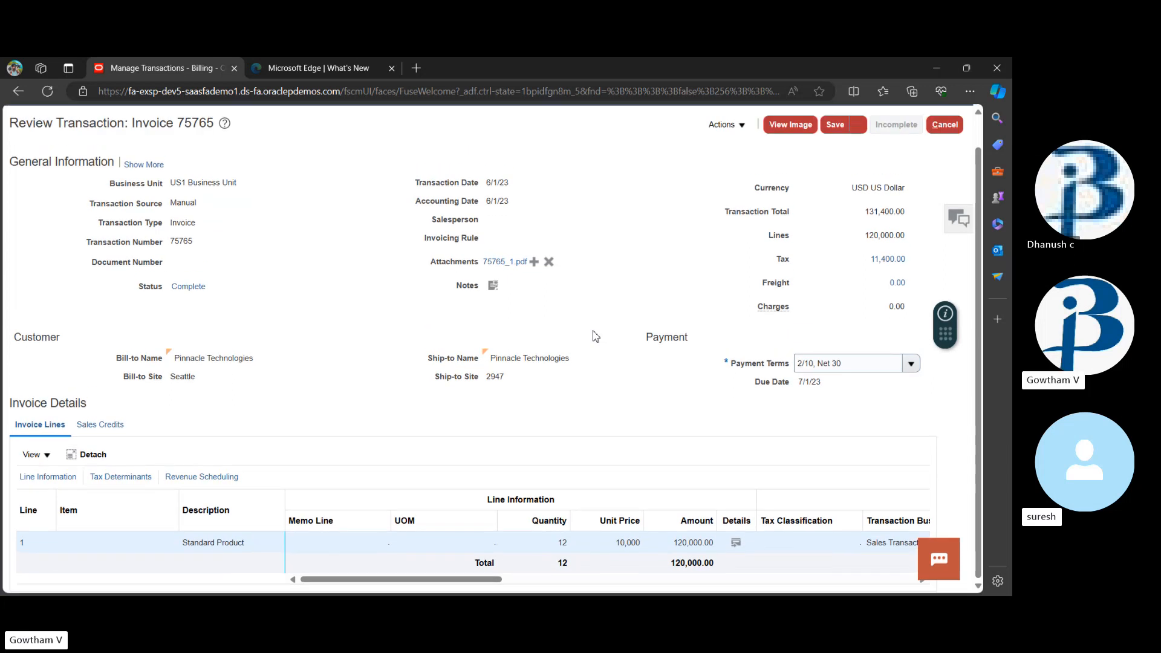
{"action": "scroll", "coordinate": [596, 335], "scroll_direction": "up", "scroll_amount": 1}
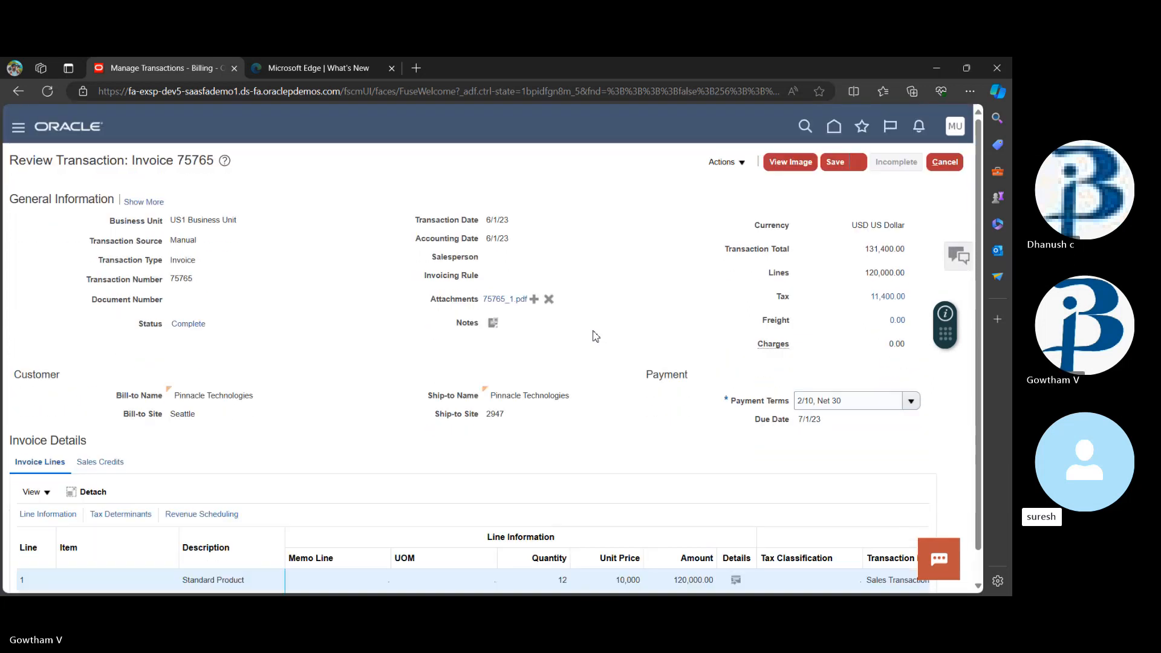
Step: Create and submit a Line Adjustments entry of 10,000.00 on invoice 75765, using Transaction Adjustment as the receivables activity
{"action": "left_click", "coordinate": [737, 158]}
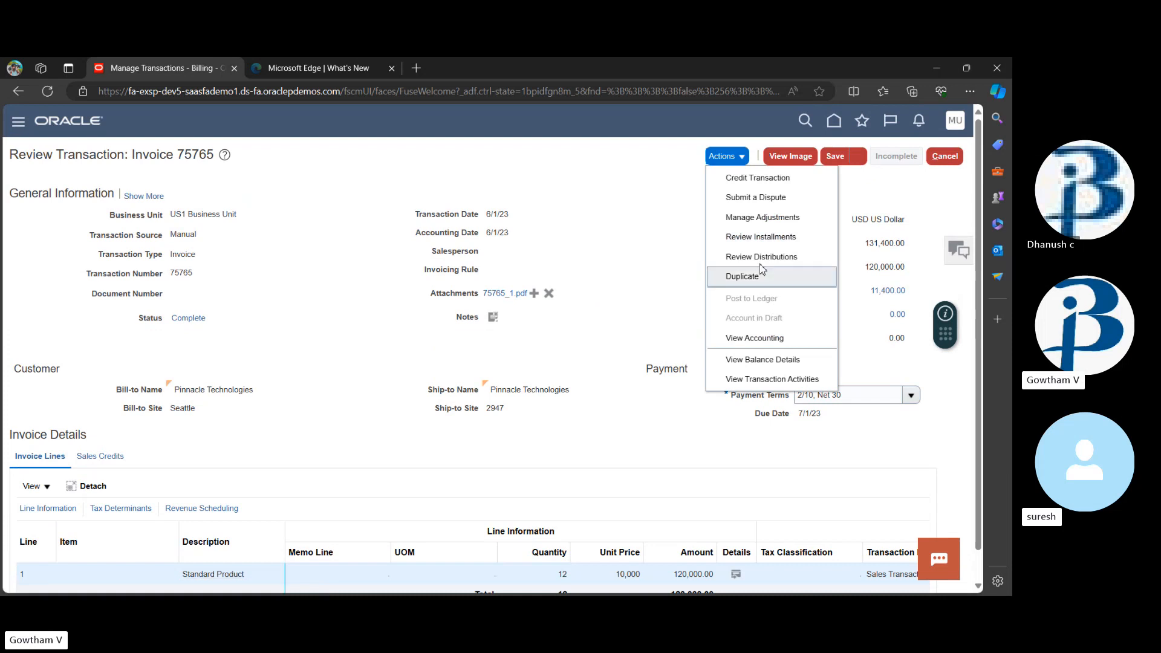
{"action": "left_click", "coordinate": [761, 217]}
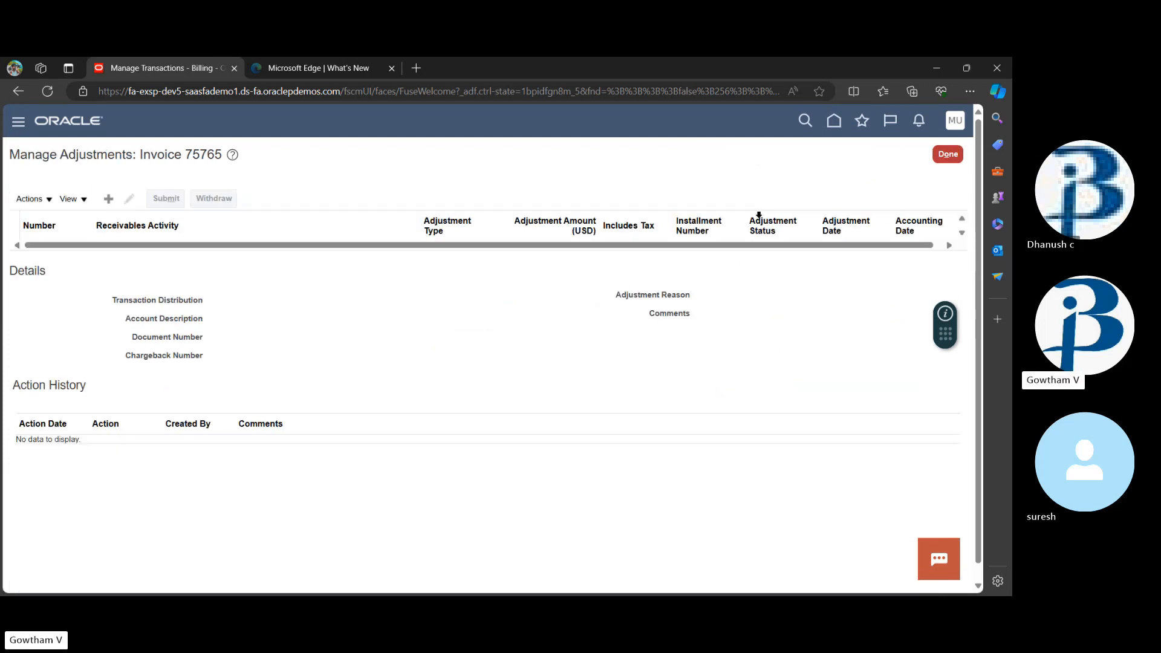
{"action": "left_click", "coordinate": [109, 199]}
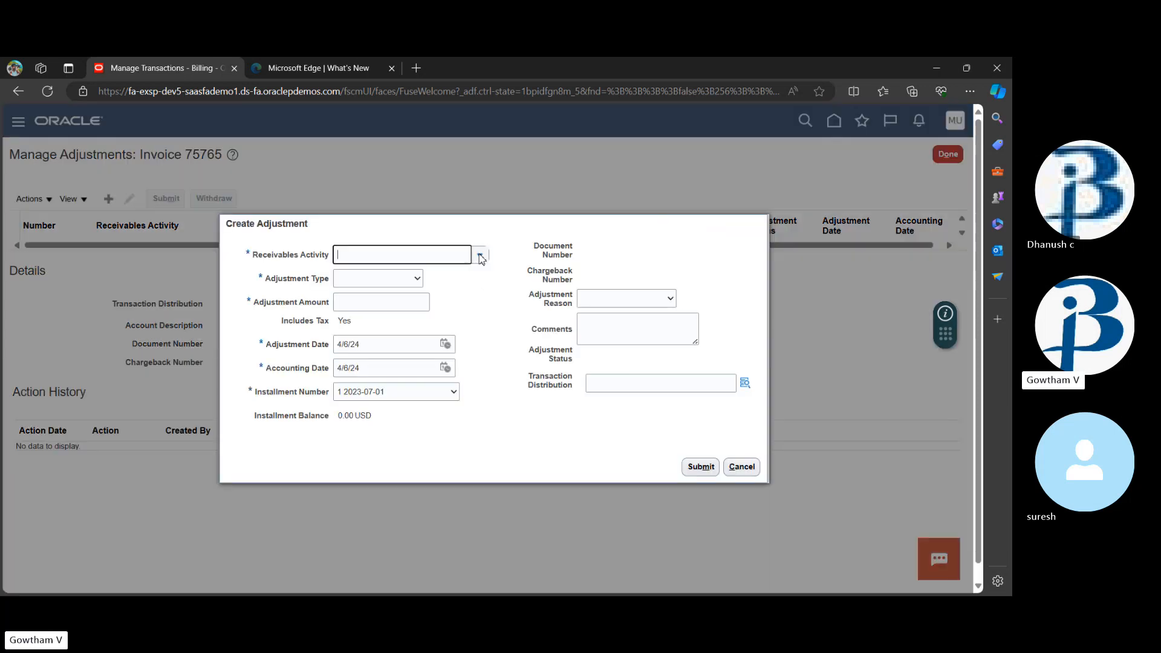
{"action": "left_click", "coordinate": [481, 256]}
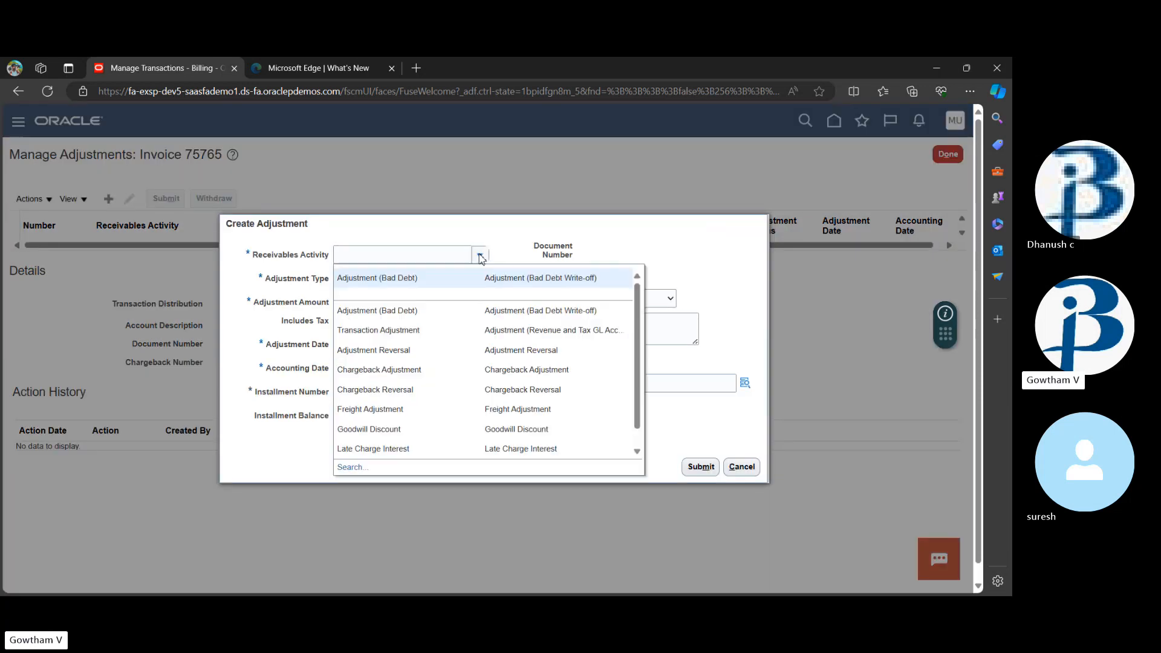
{"action": "left_click", "coordinate": [442, 330]}
{"action": "left_click", "coordinate": [406, 302]}
{"action": "type", "text": "10000"}
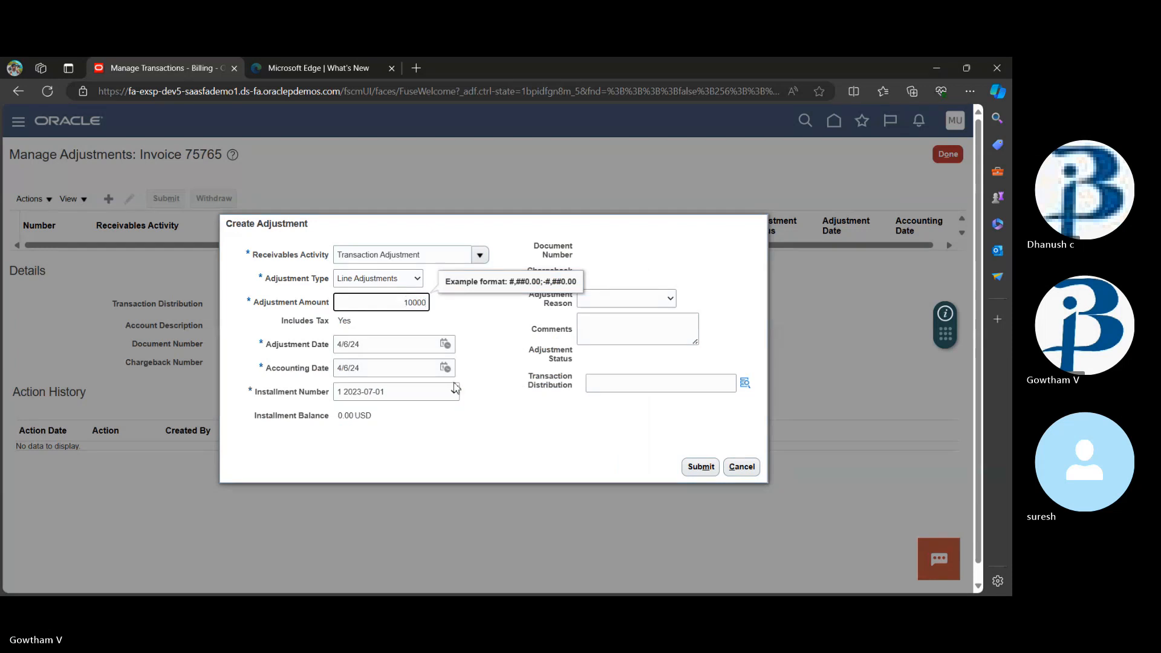
{"action": "left_click", "coordinate": [361, 430]}
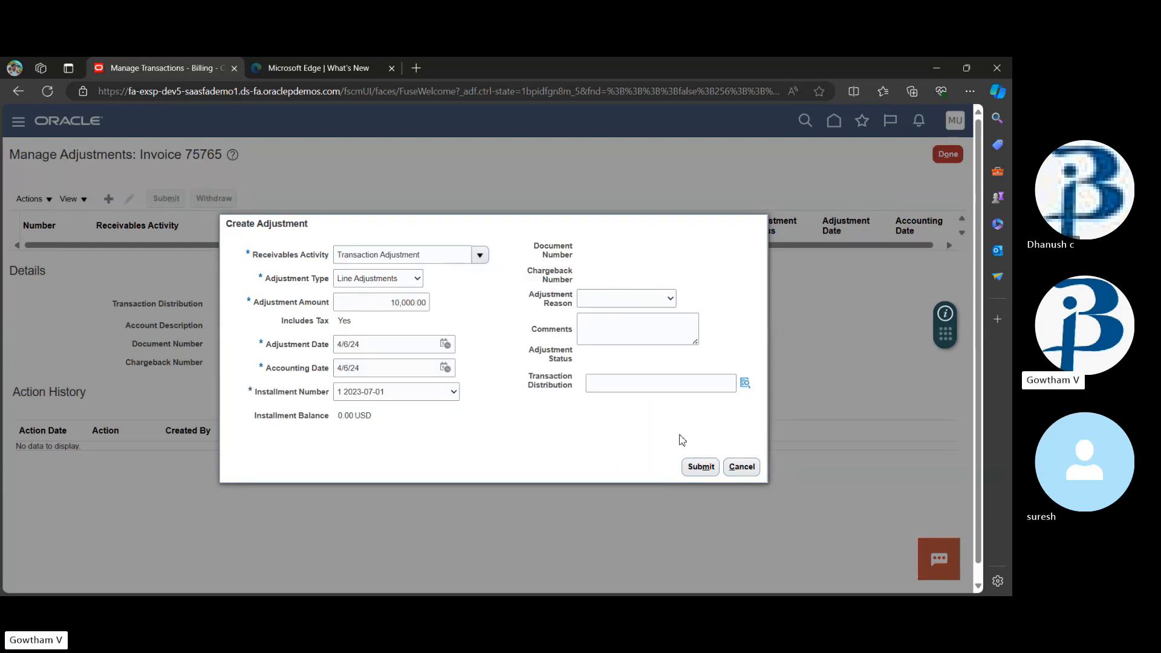
{"action": "left_click", "coordinate": [698, 468]}
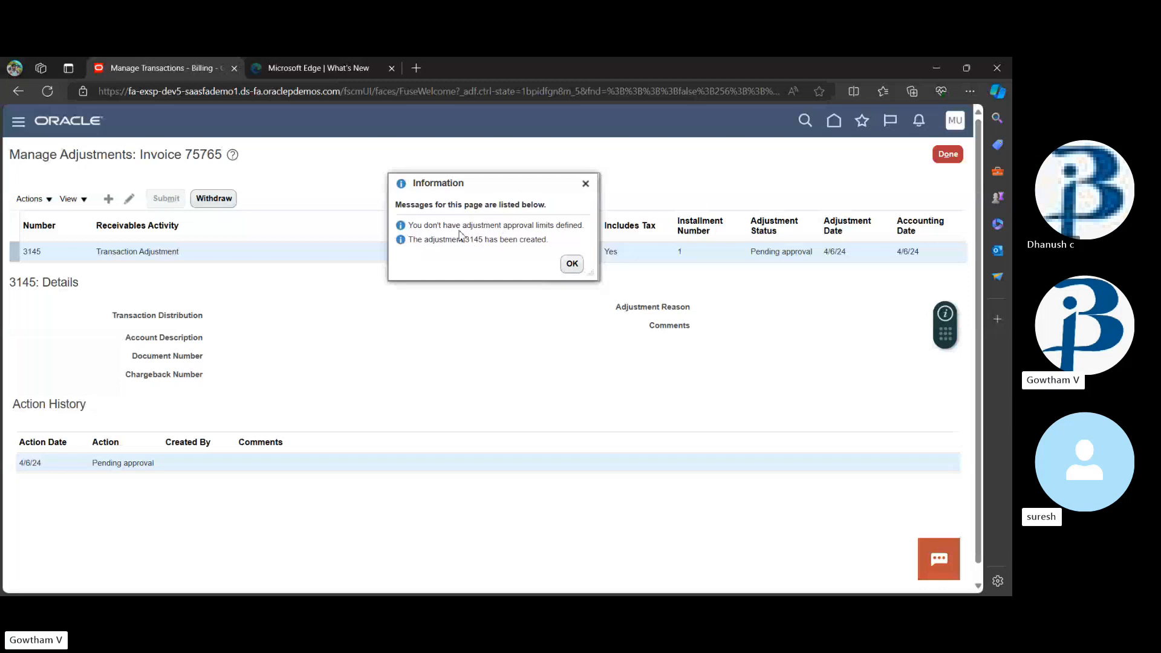
{"action": "left_click", "coordinate": [572, 264]}
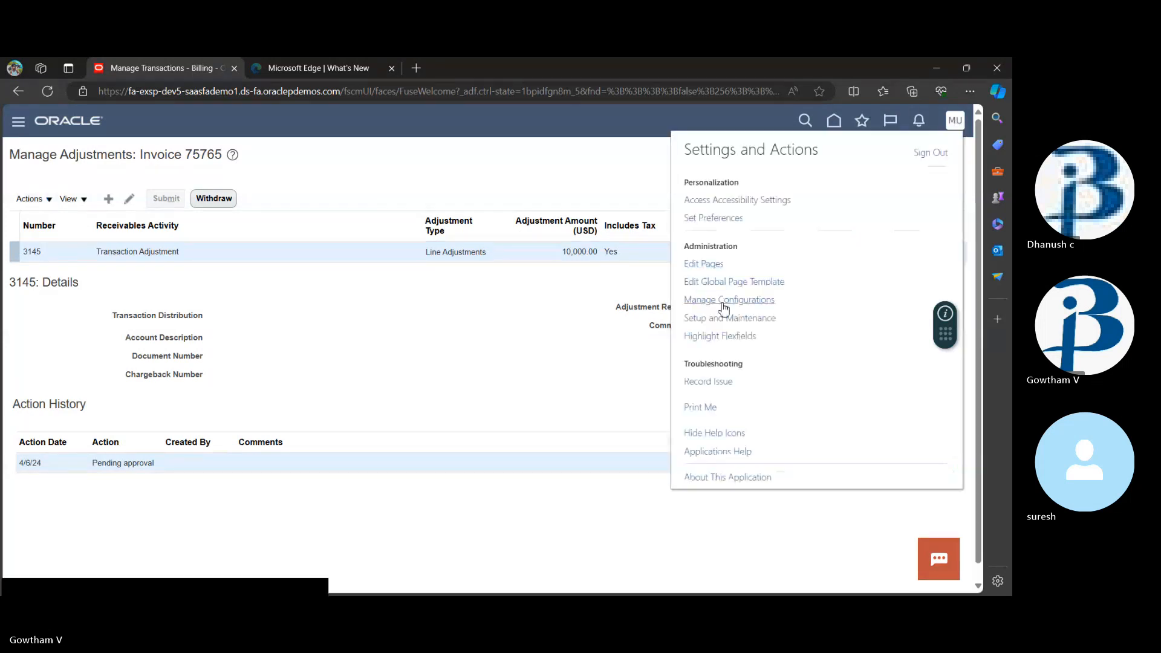
Step: Open the Manage Approval Limits task under Receivables in Setup and Maintenance and add a new approval limit row
{"action": "left_click", "coordinate": [710, 323]}
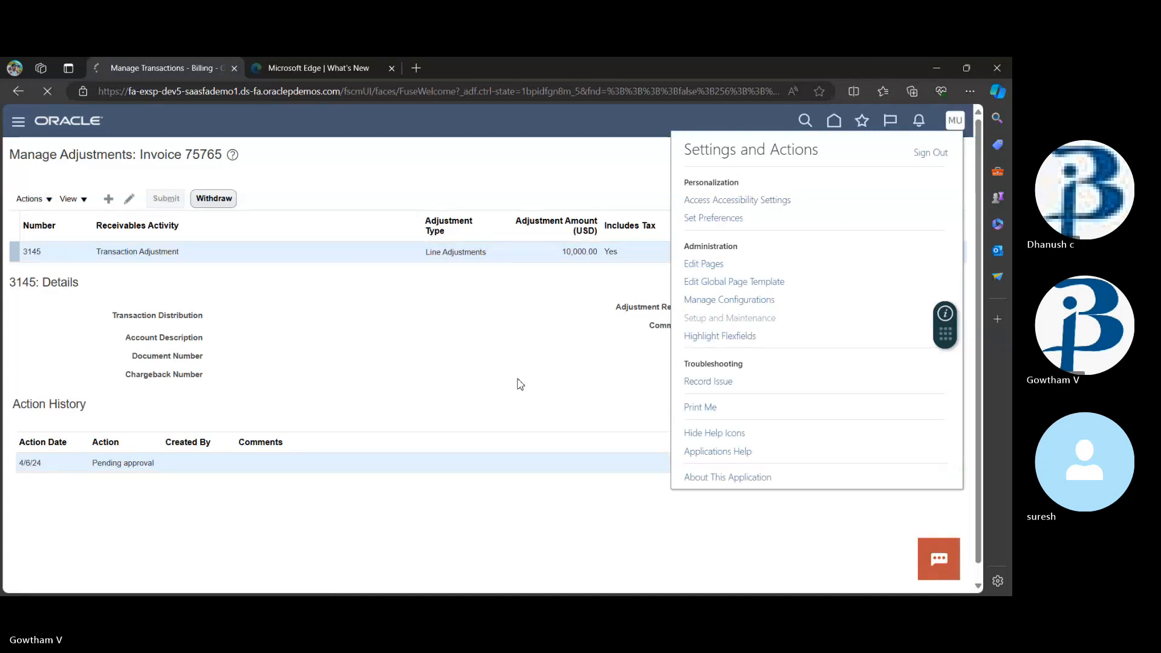
{"action": "scroll", "coordinate": [103, 389], "scroll_direction": "down", "scroll_amount": 3}
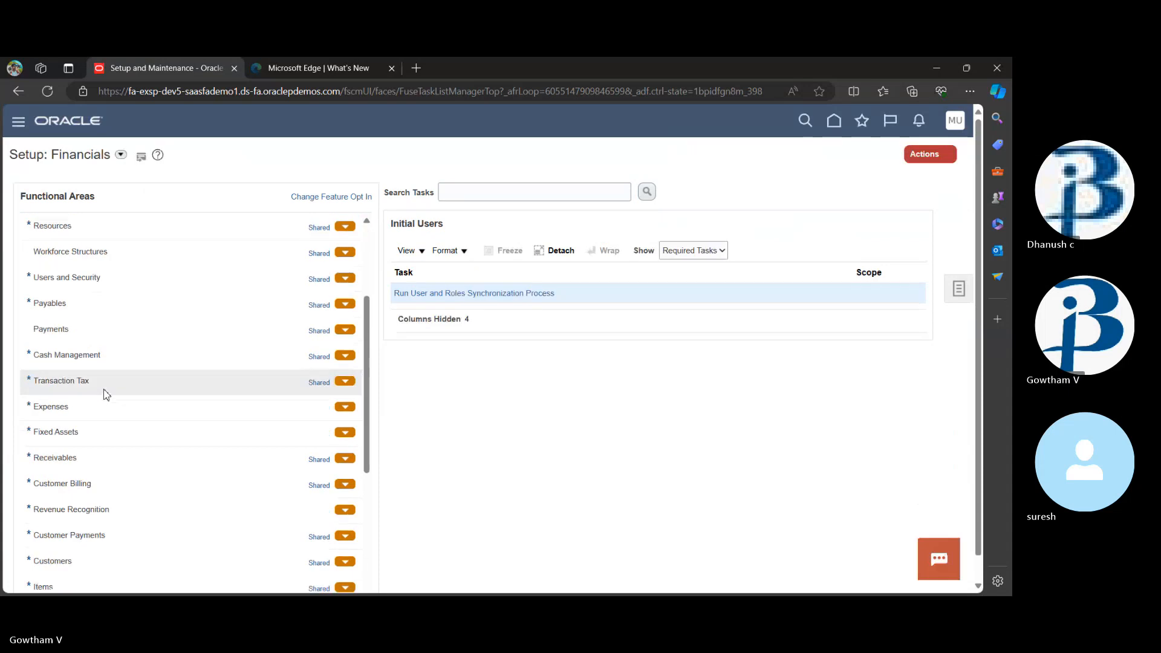
{"action": "scroll", "coordinate": [106, 395], "scroll_direction": "down", "scroll_amount": 1}
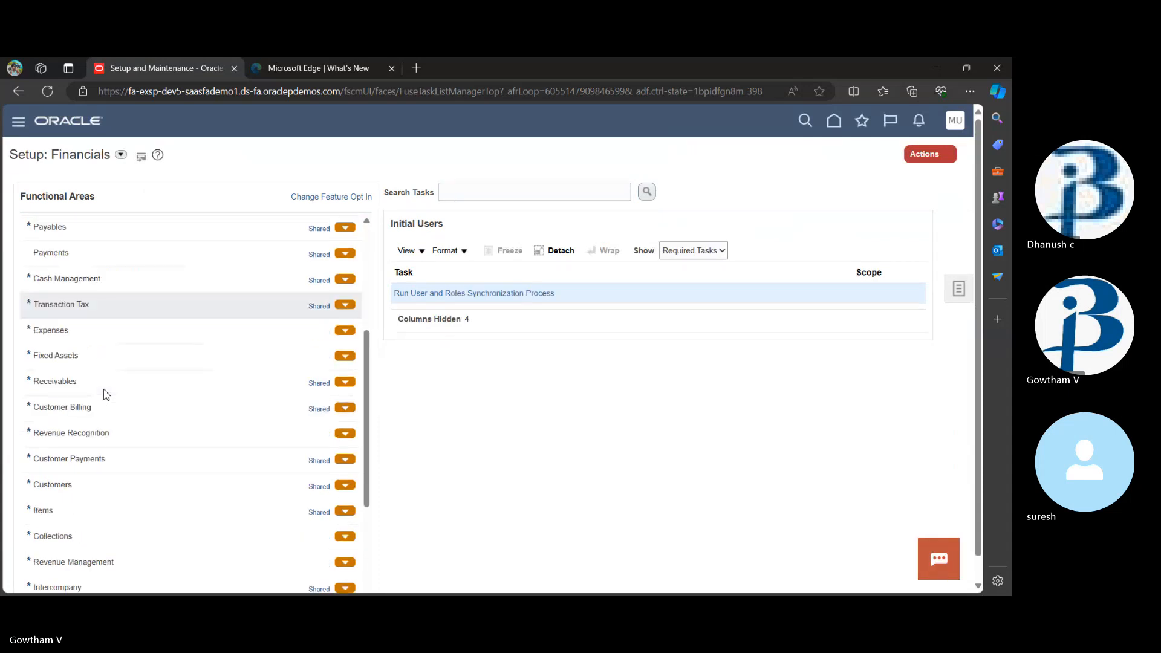
{"action": "scroll", "coordinate": [105, 395], "scroll_direction": "down", "scroll_amount": 1}
{"action": "left_click", "coordinate": [163, 364]}
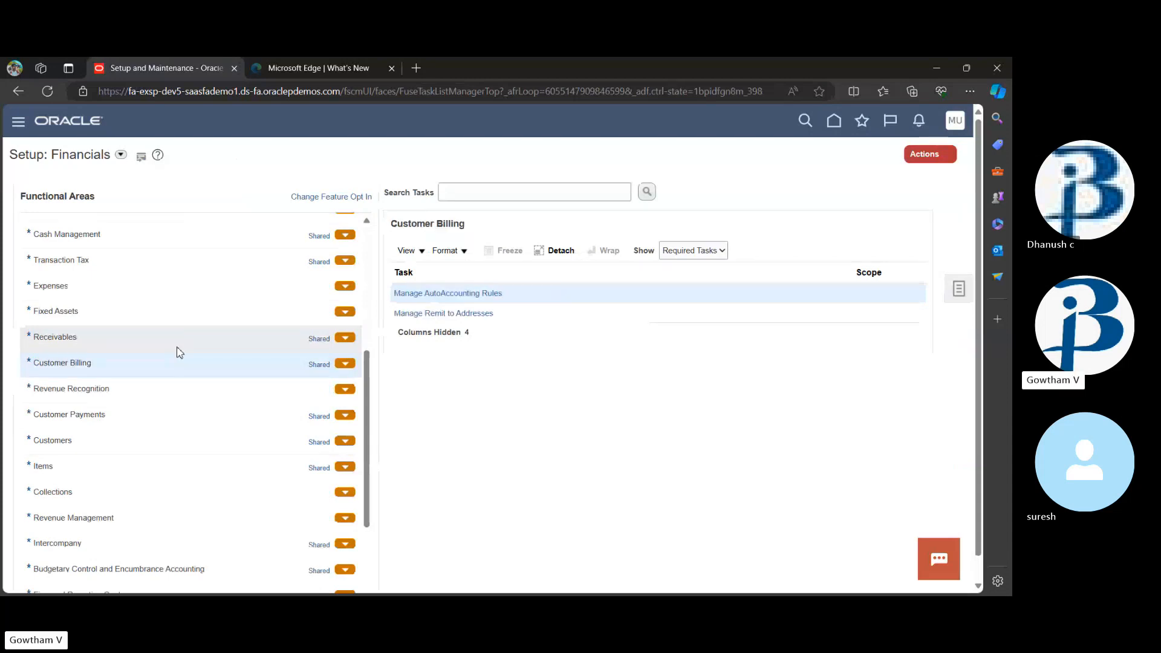
{"action": "left_click", "coordinate": [177, 339]}
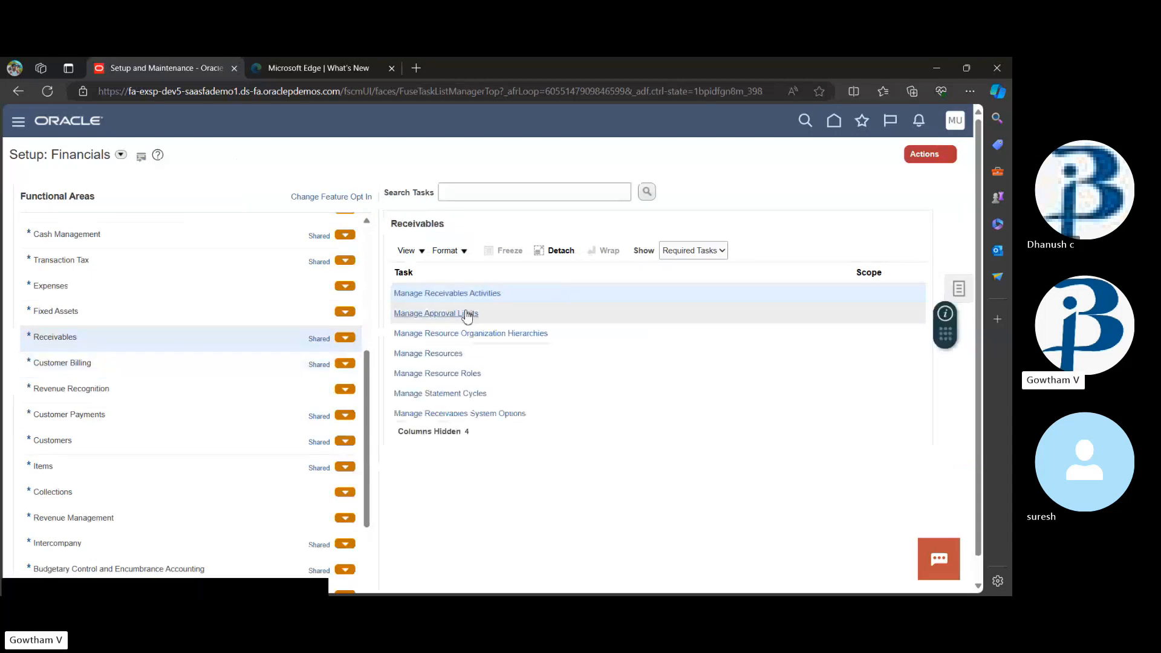
{"action": "left_click", "coordinate": [467, 314]}
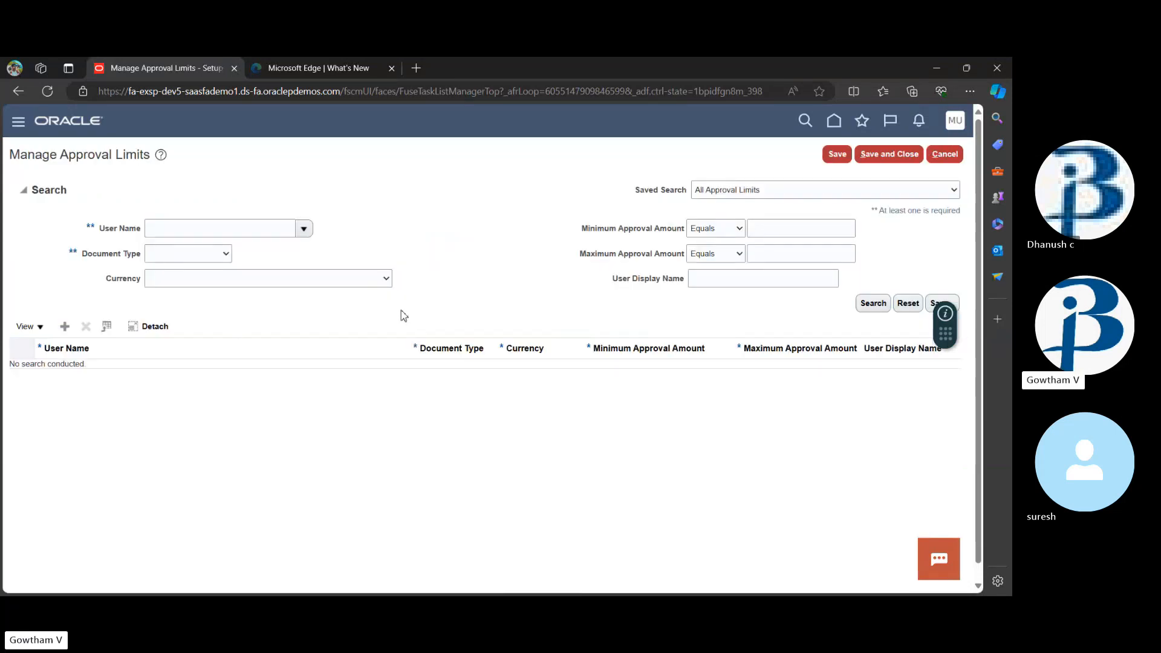
{"action": "left_click", "coordinate": [64, 327]}
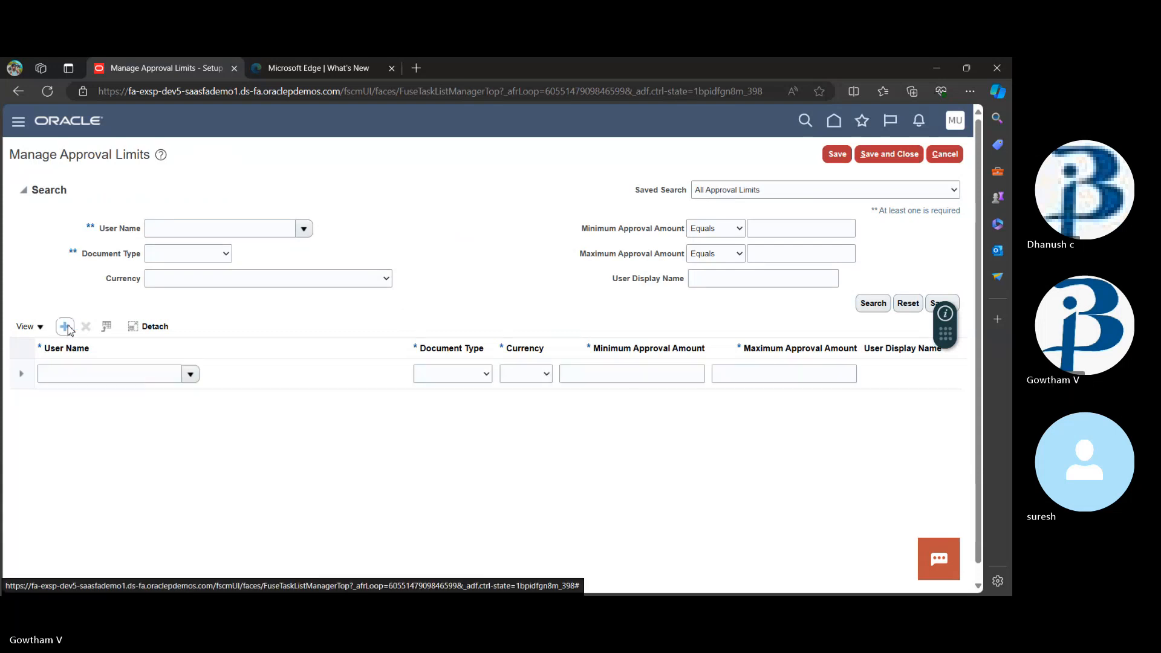
Step: Try to assign the new approval limit to the signed-in user's own user name
{"action": "left_click", "coordinate": [107, 375]}
{"action": "type", "text": "muthyal"}
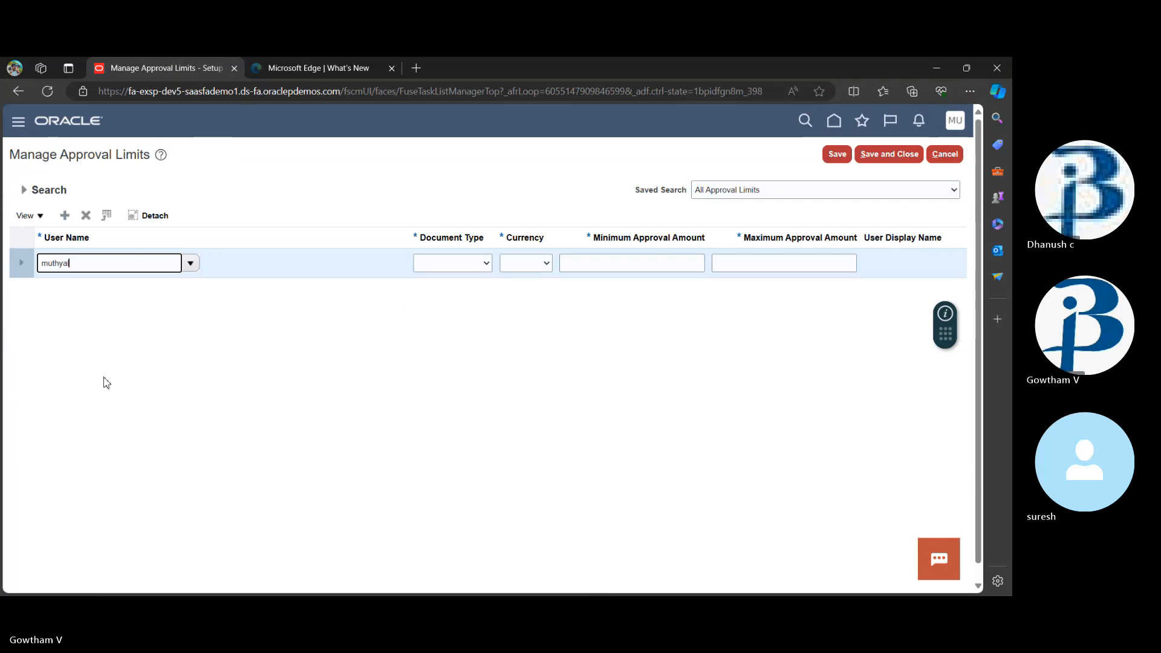
{"action": "key", "text": "Tab"}
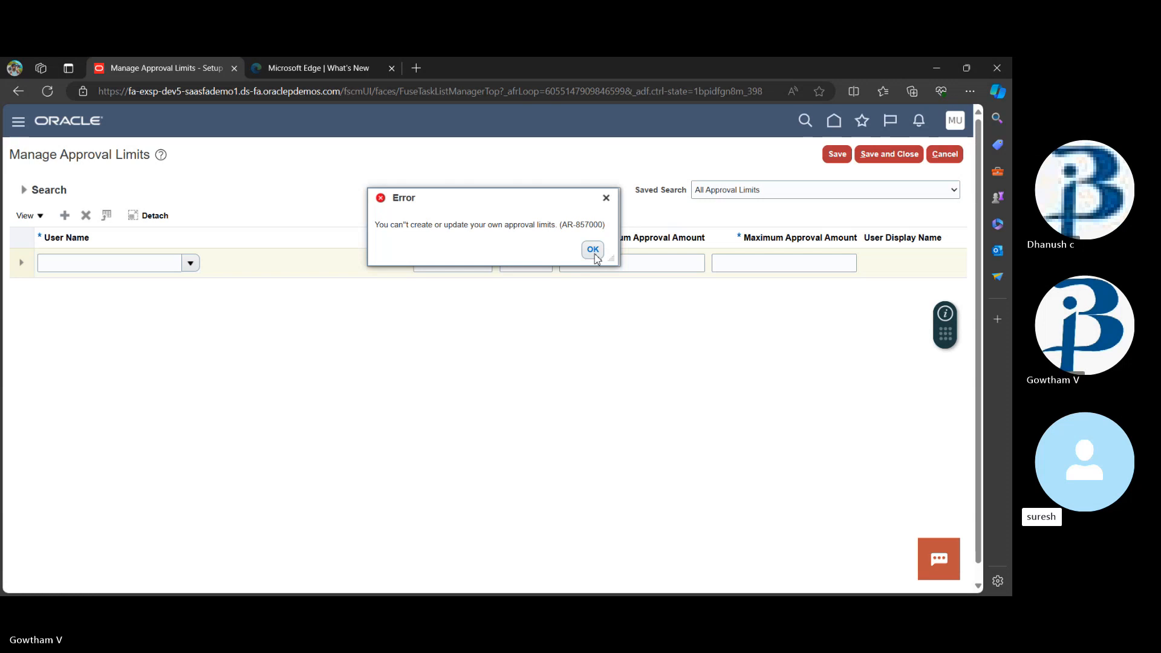
{"action": "left_click", "coordinate": [91, 265]}
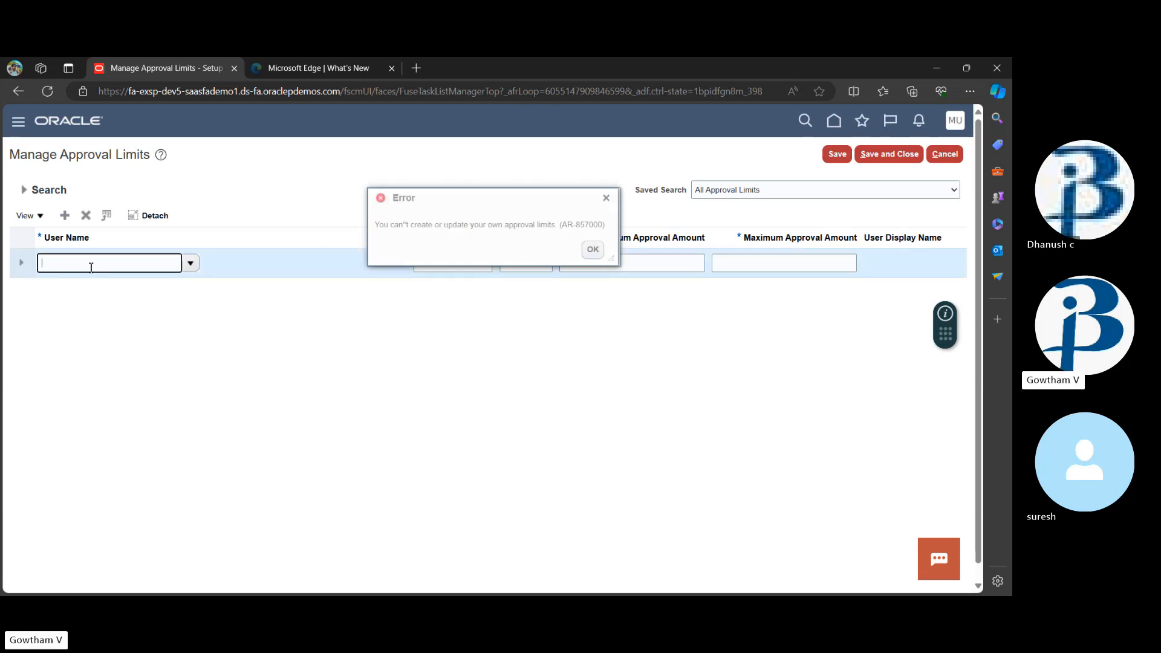
{"action": "left_click", "coordinate": [606, 198]}
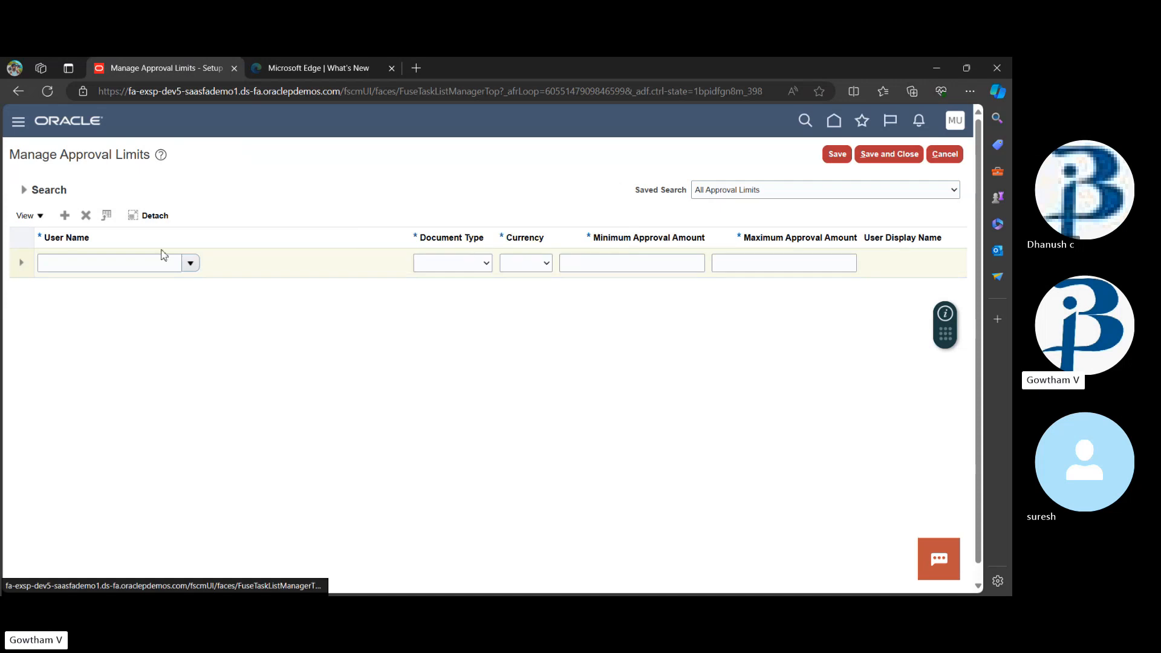
Step: Assign the new approval limit to another user, with Adjustment as the document type and USD as the currency
{"action": "left_click", "coordinate": [84, 263]}
{"action": "type", "text": "lee"}
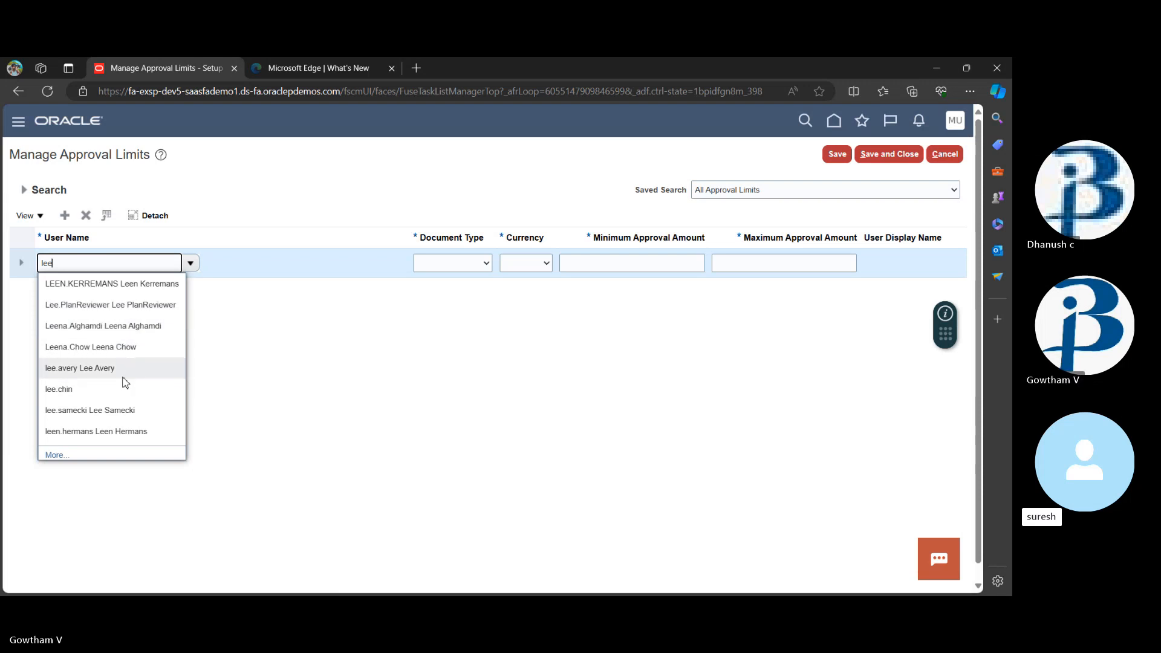
{"action": "scroll", "coordinate": [121, 399], "scroll_direction": "down", "scroll_amount": 1}
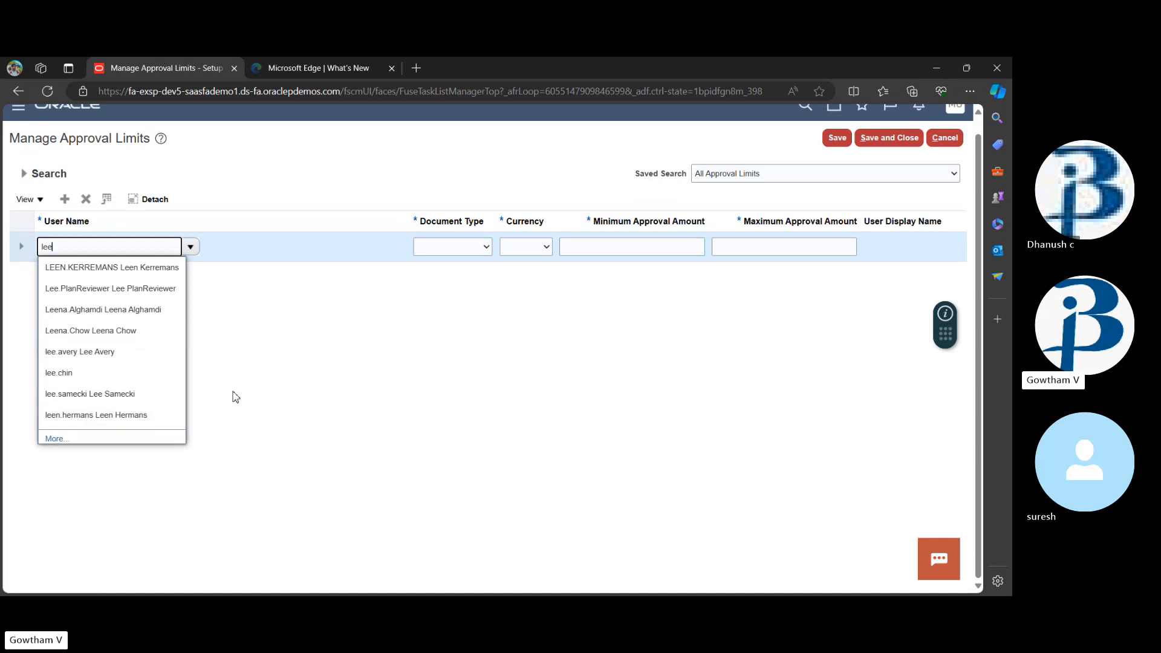
{"action": "left_click", "coordinate": [140, 352]}
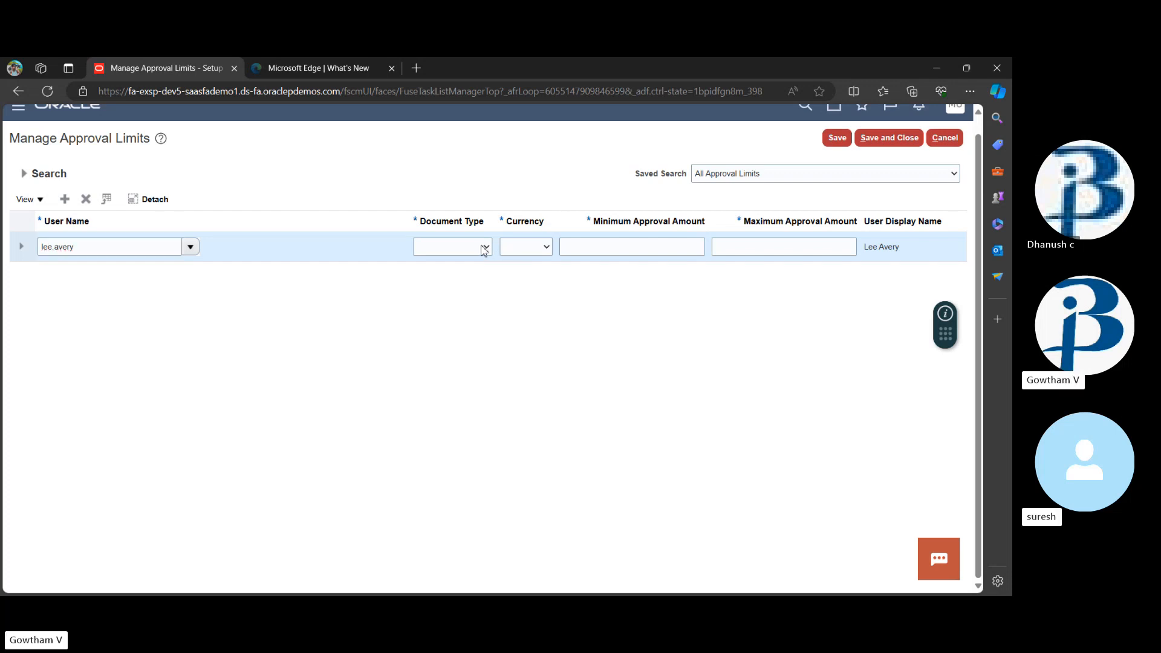
{"action": "left_click", "coordinate": [484, 247]}
{"action": "left_click", "coordinate": [513, 261]}
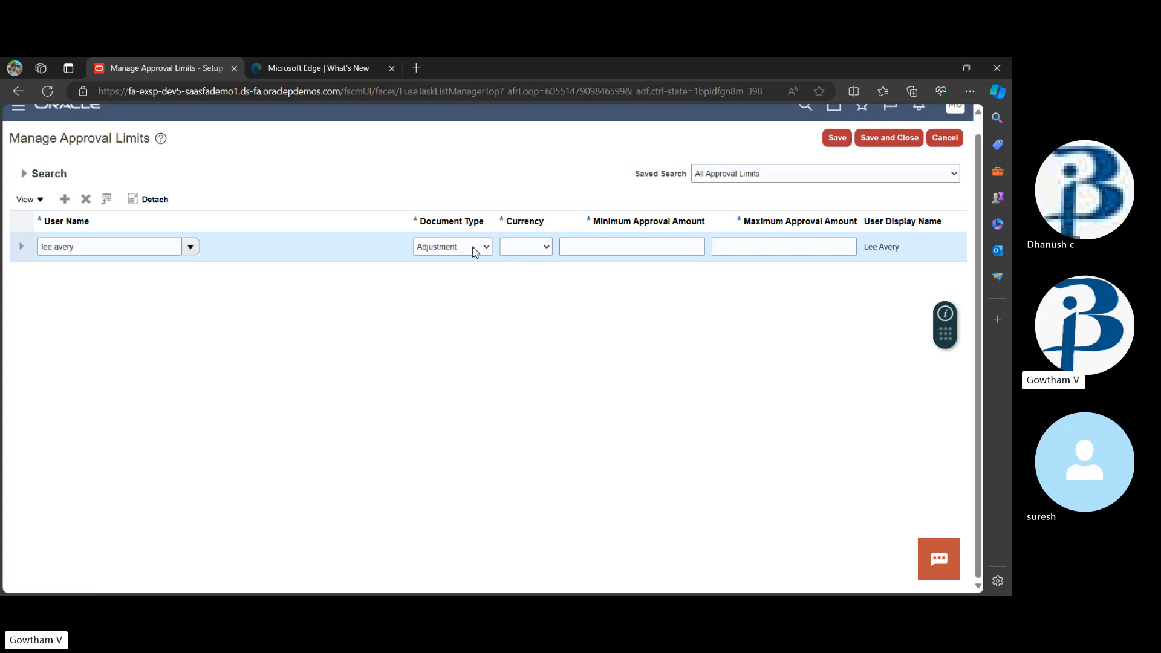
{"action": "left_click", "coordinate": [542, 249]}
{"action": "left_click", "coordinate": [552, 278]}
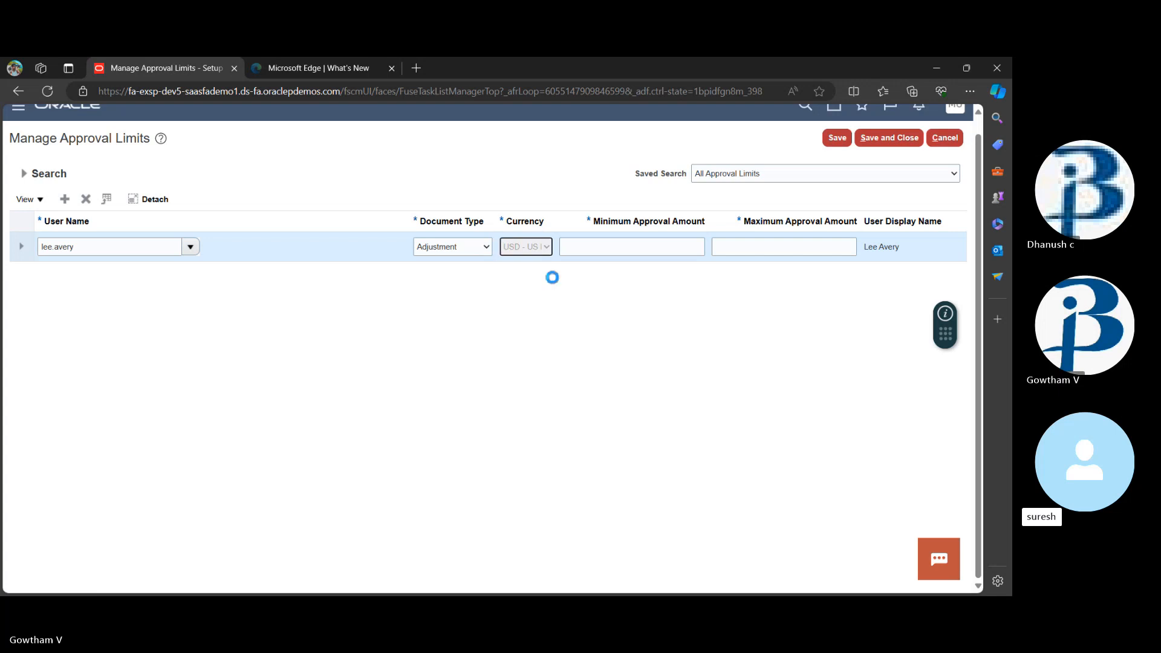
Step: Set the approval limit's minimum amount to -1,000.00 and maximum amount to 10,000.00, and save and close it
{"action": "left_click", "coordinate": [609, 250]}
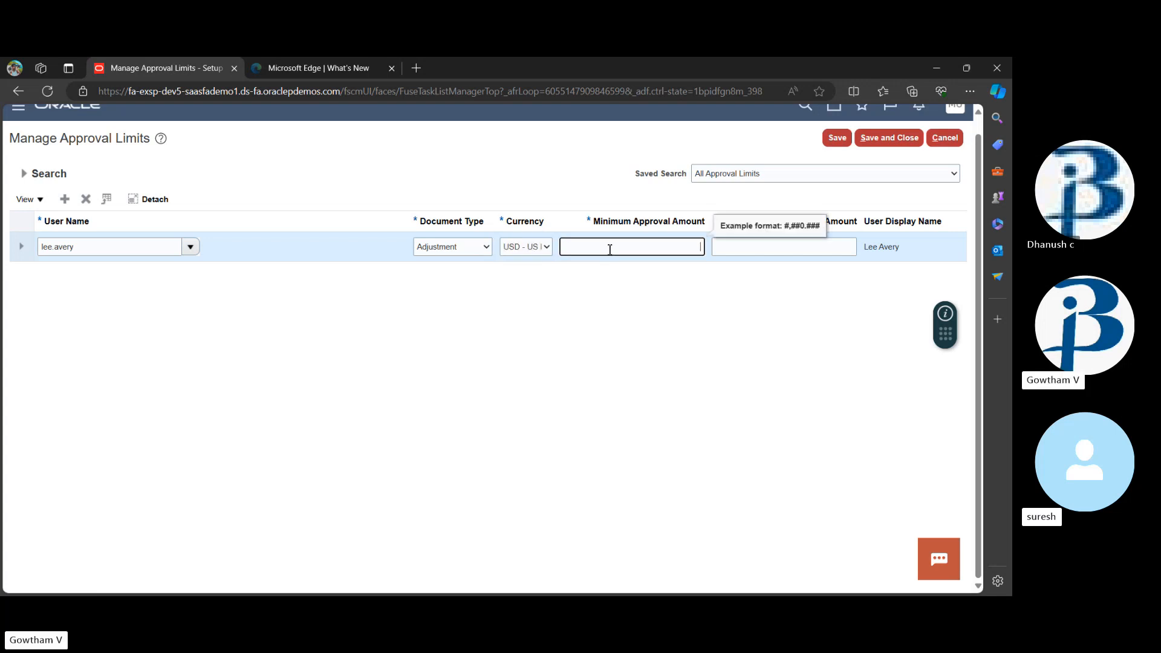
{"action": "type", "text": "-1000"}
{"action": "left_click", "coordinate": [756, 249]}
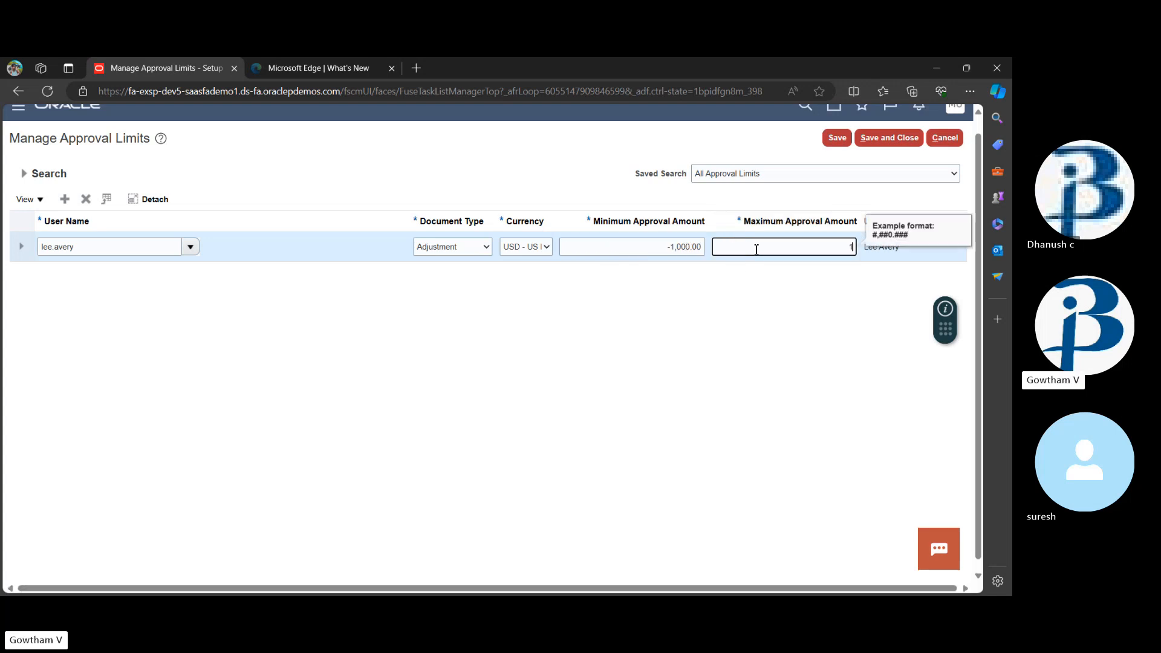
{"action": "type", "text": "10,000"}
{"action": "left_click", "coordinate": [818, 327]}
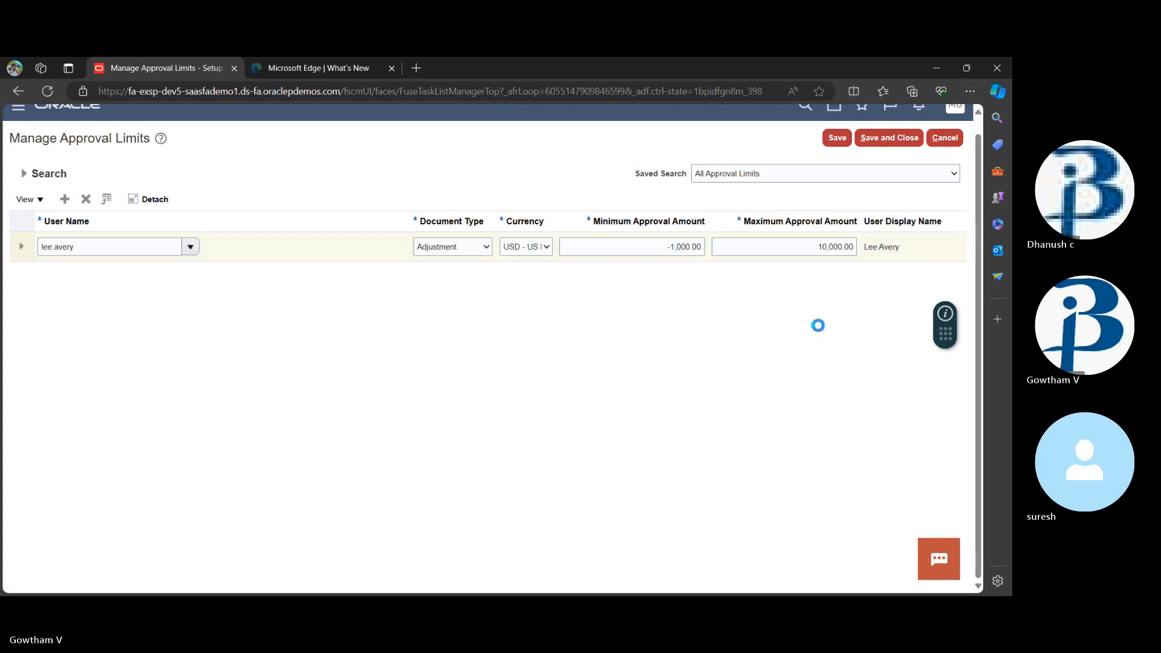
{"action": "left_click", "coordinate": [919, 138]}
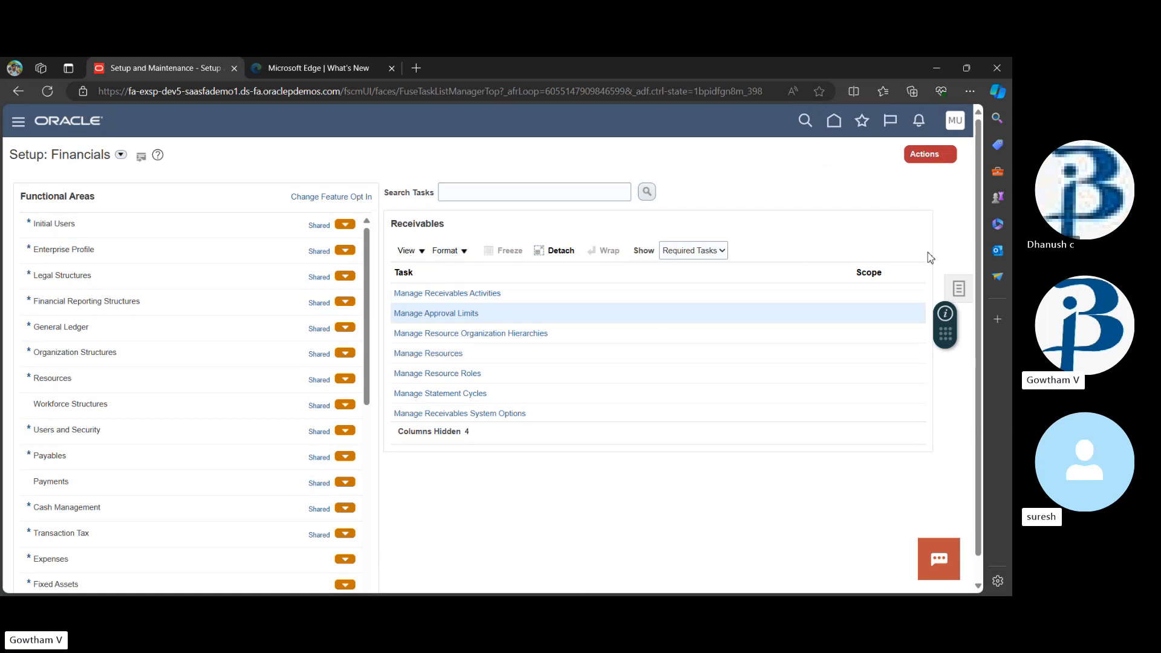
Step: Create a receipt of type Standard from the Accounts Receivable work area, using US1 Business Unit as the business unit
{"action": "left_click", "coordinate": [834, 121]}
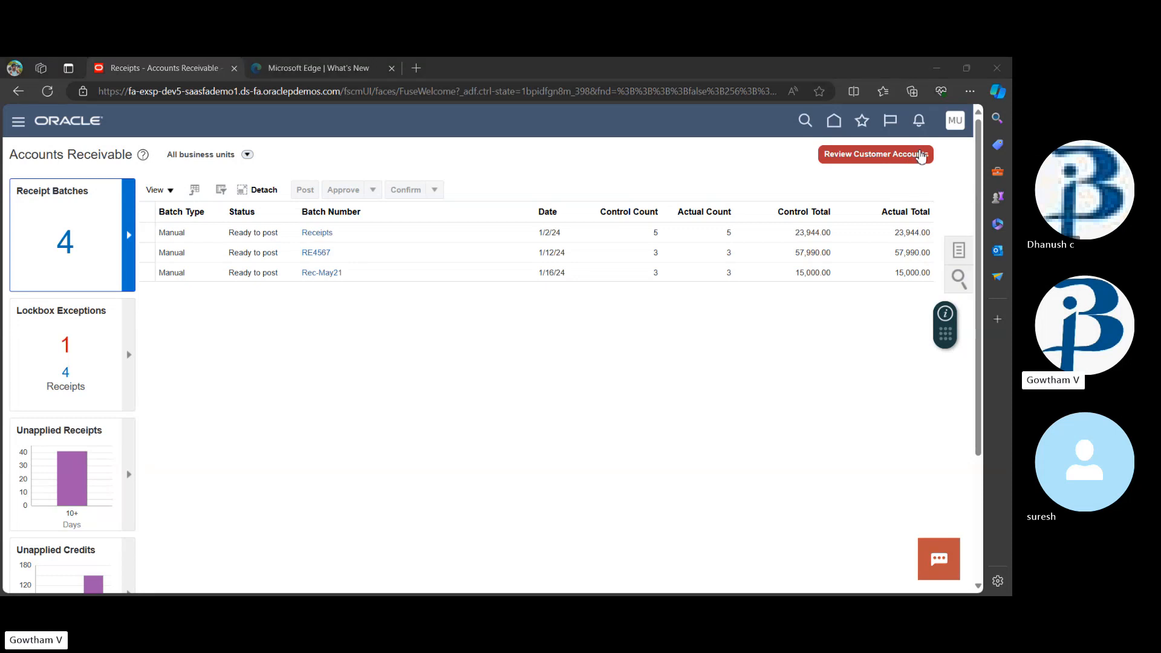
{"action": "left_click", "coordinate": [965, 250]}
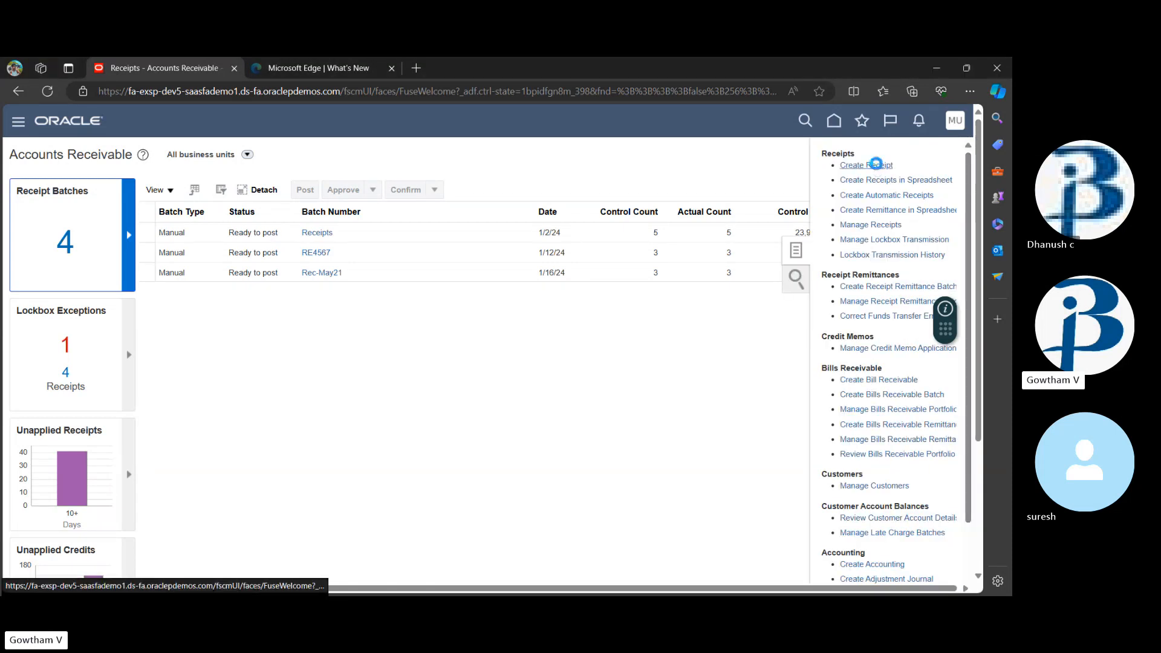
{"action": "left_click", "coordinate": [877, 165]}
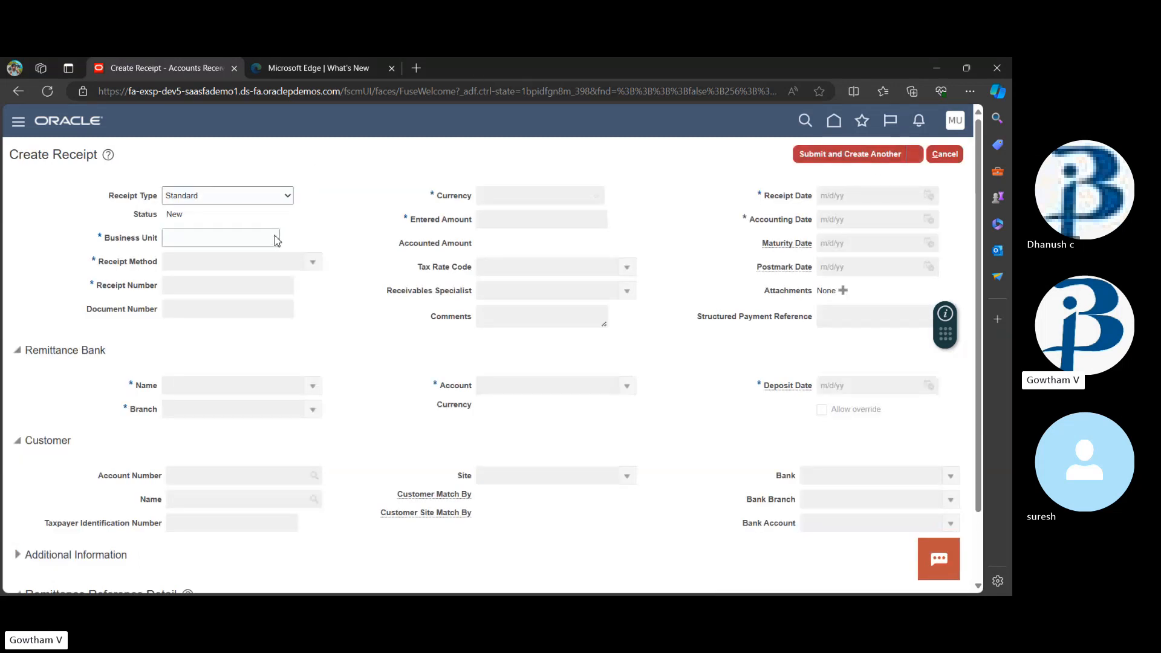
{"action": "left_click", "coordinate": [276, 241]}
{"action": "scroll", "coordinate": [226, 357], "scroll_direction": "down", "scroll_amount": 1}
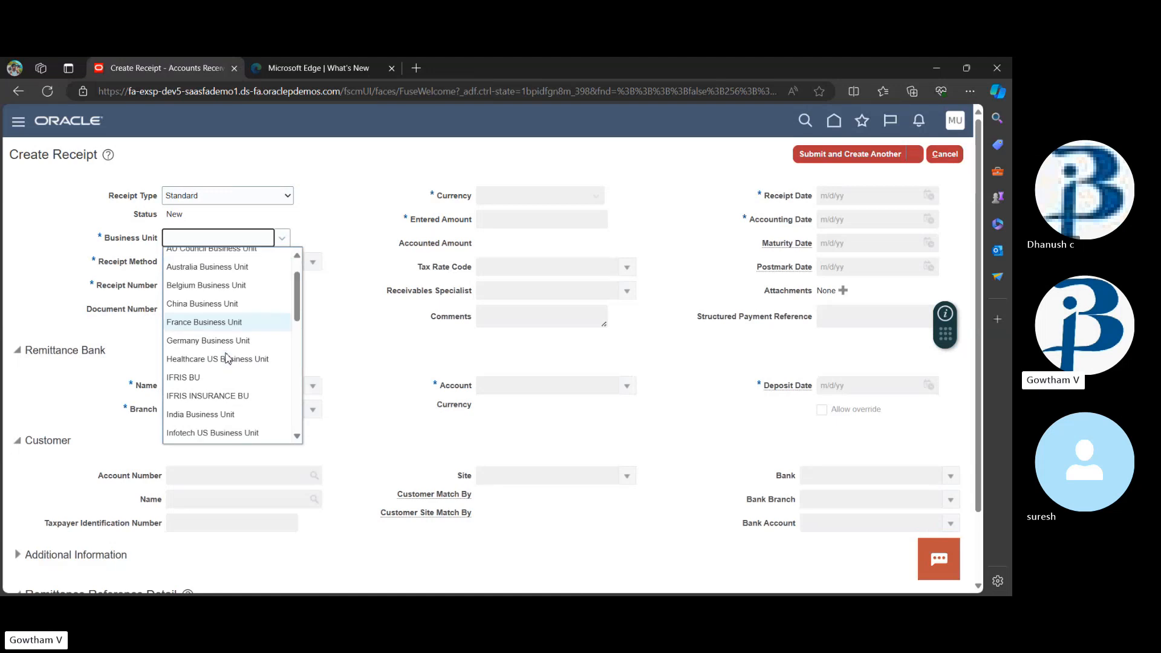
{"action": "scroll", "coordinate": [226, 358], "scroll_direction": "down", "scroll_amount": 10}
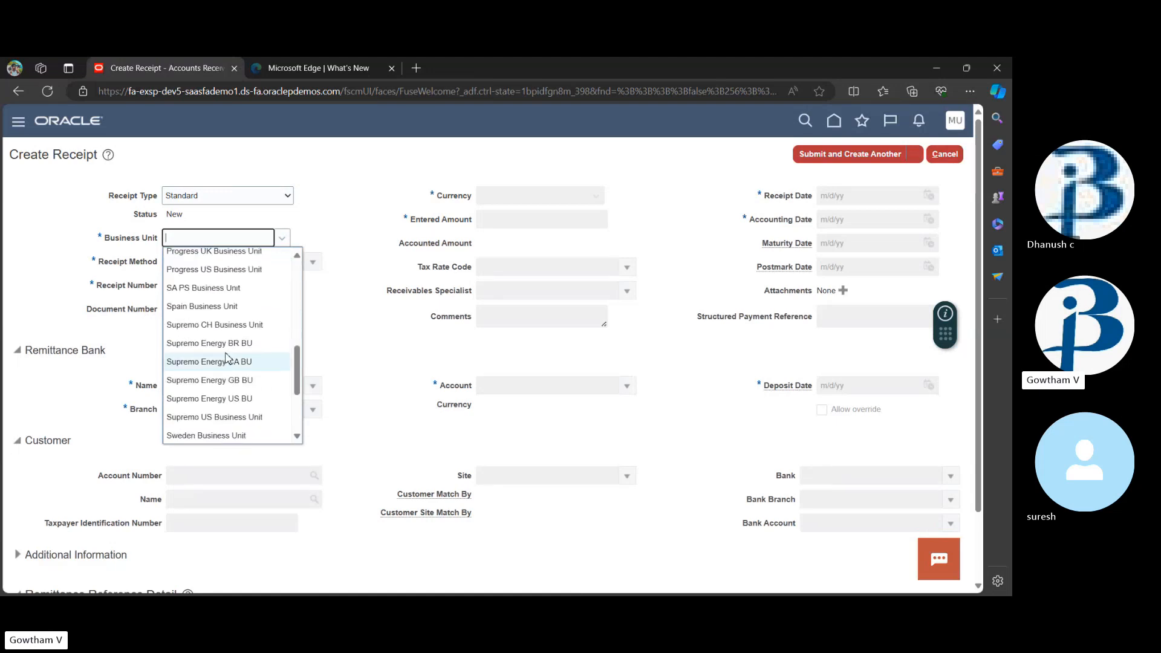
{"action": "left_click", "coordinate": [222, 358]}
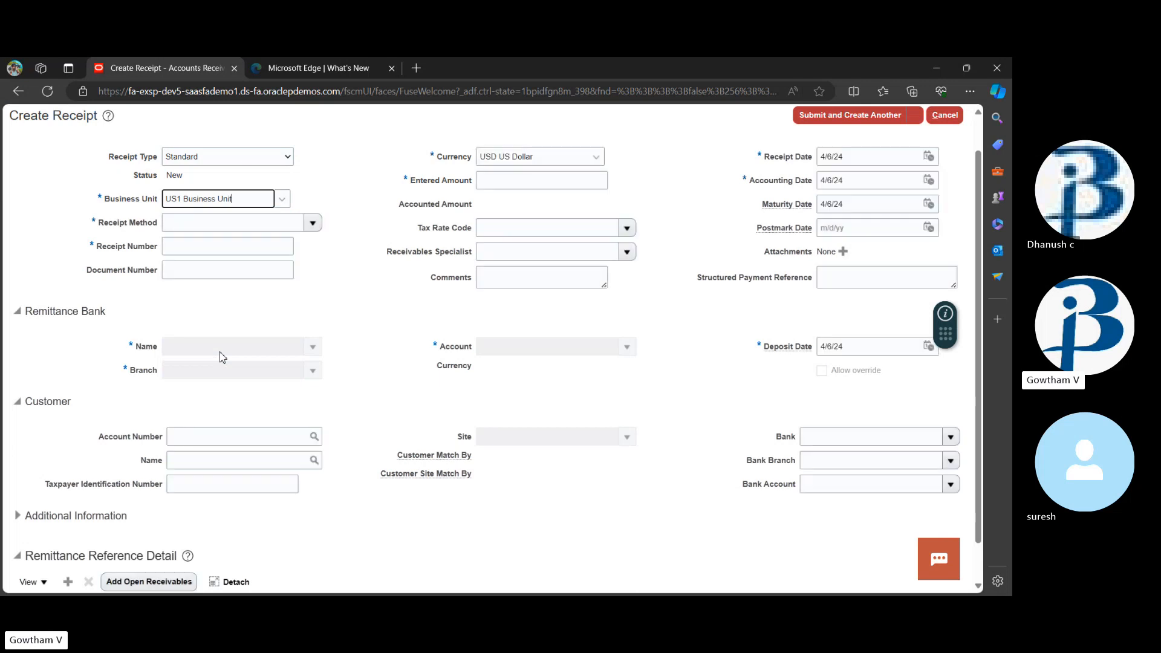
Step: Set the receipt method to Check (Directly/No Remit), the receipt number to 11221 and the entered amount to 10,000.00
{"action": "left_click", "coordinate": [312, 222]}
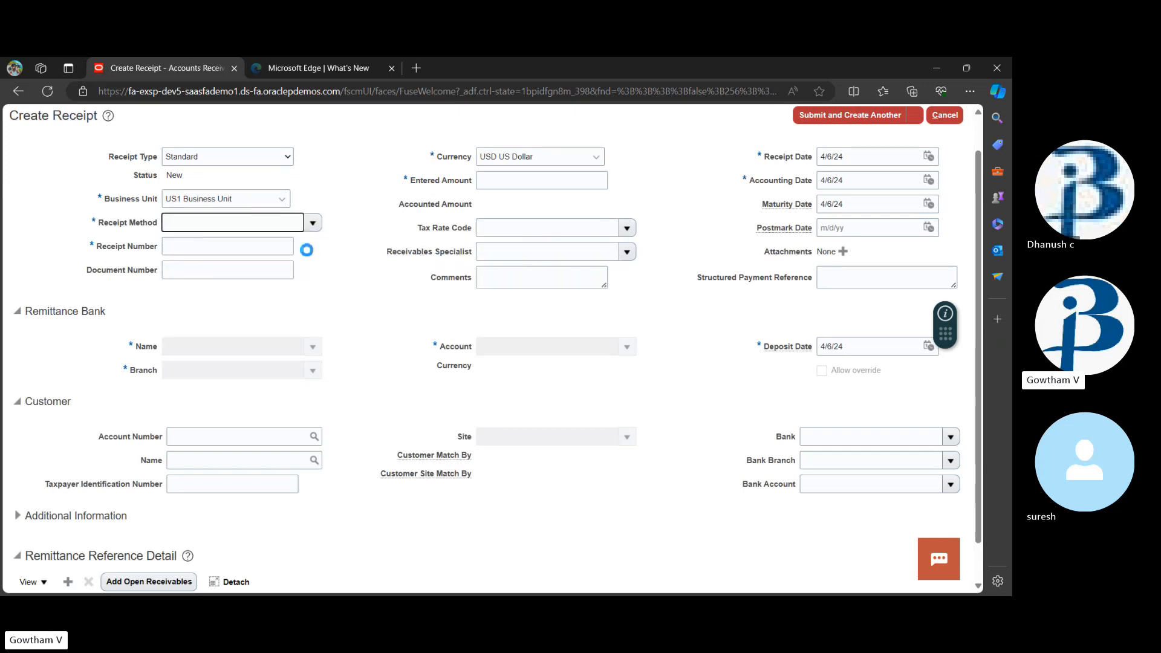
{"action": "left_click", "coordinate": [286, 248]}
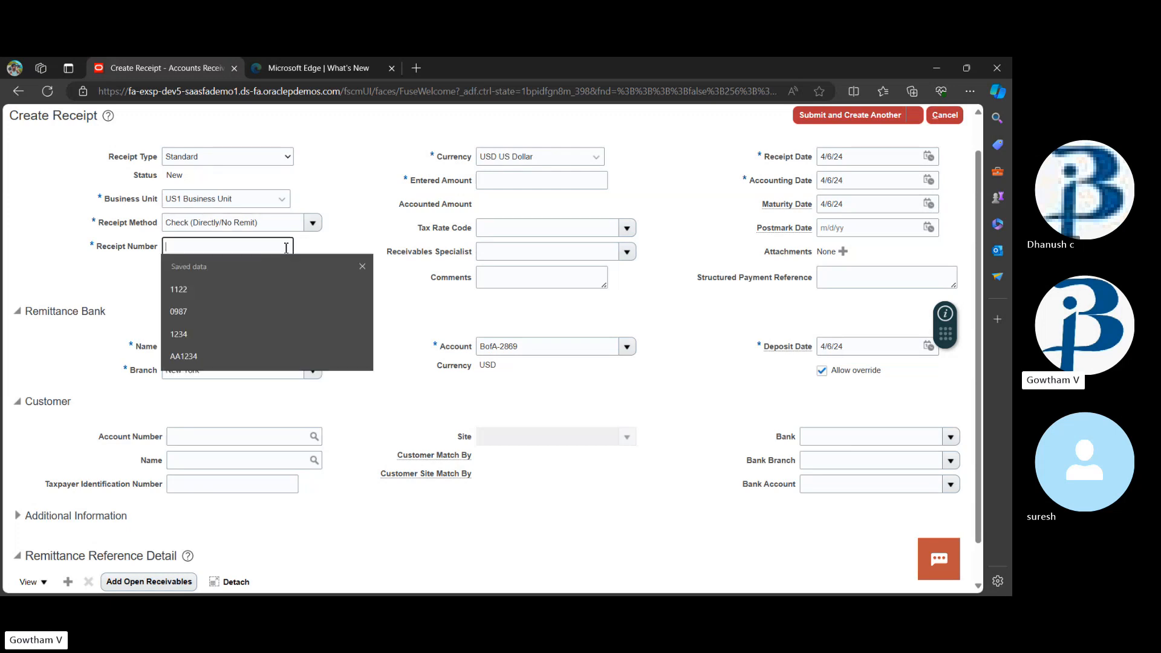
{"action": "left_click", "coordinate": [258, 289]}
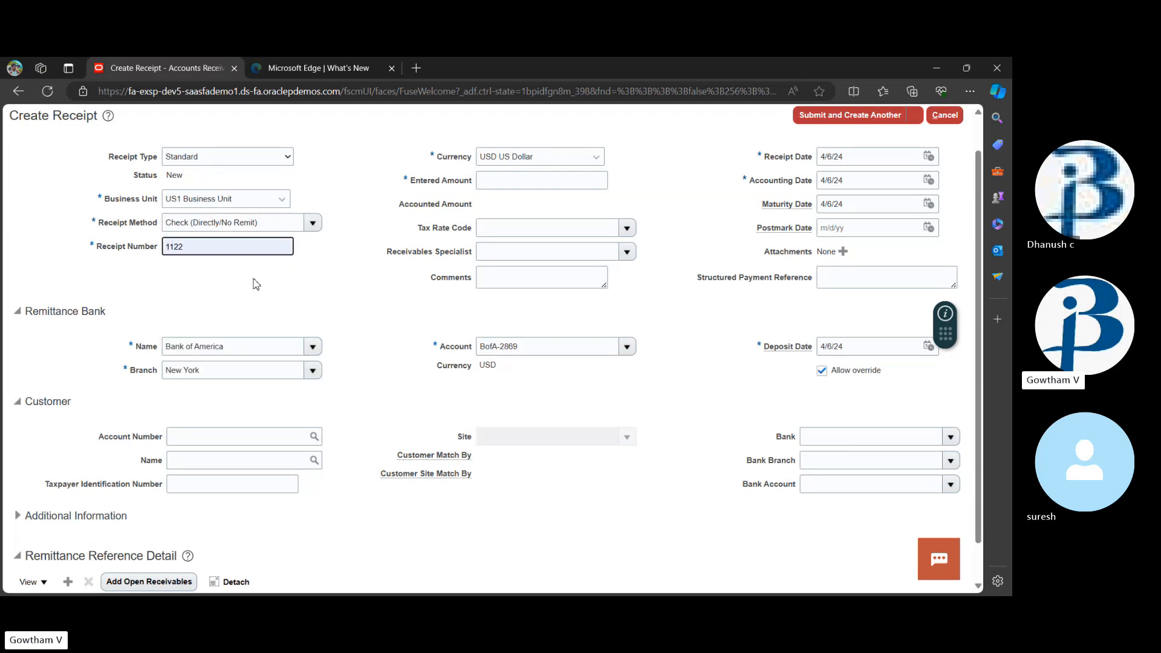
{"action": "type", "text": "1"}
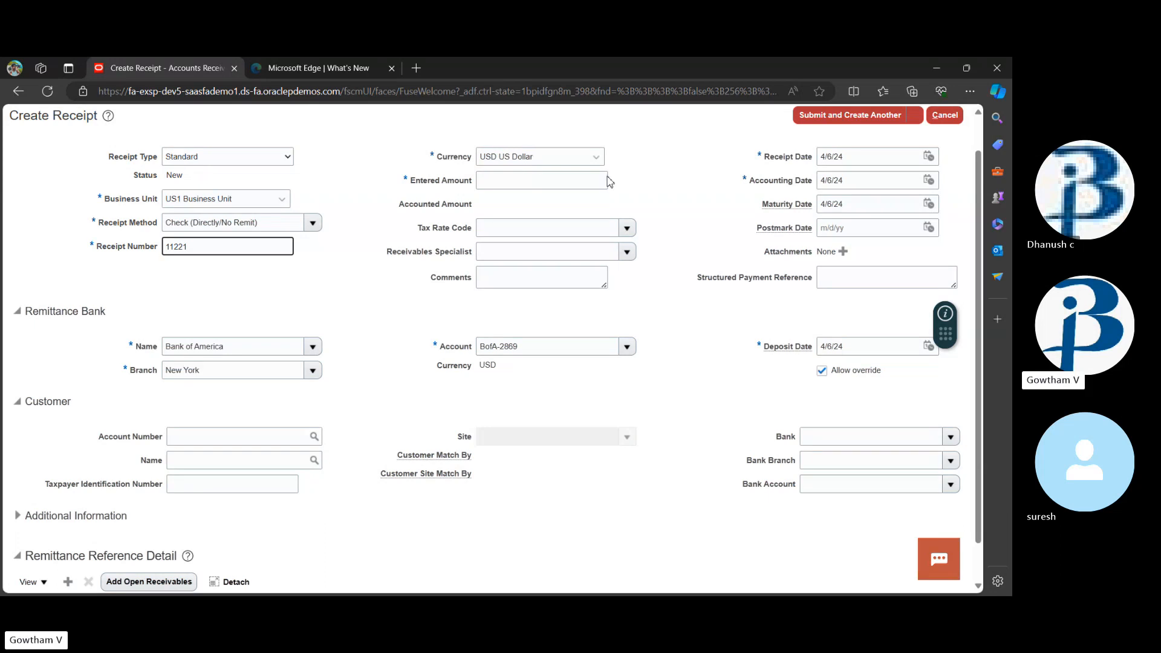
{"action": "left_click", "coordinate": [572, 180]}
{"action": "type", "text": "10000"}
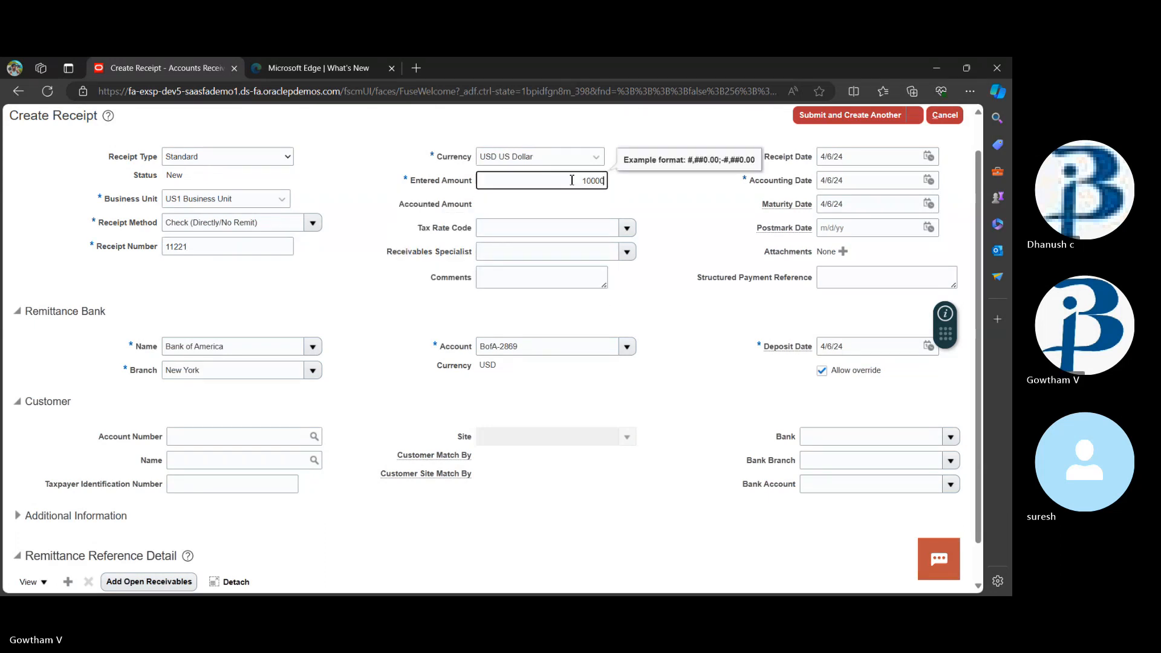
{"action": "left_click", "coordinate": [421, 313]}
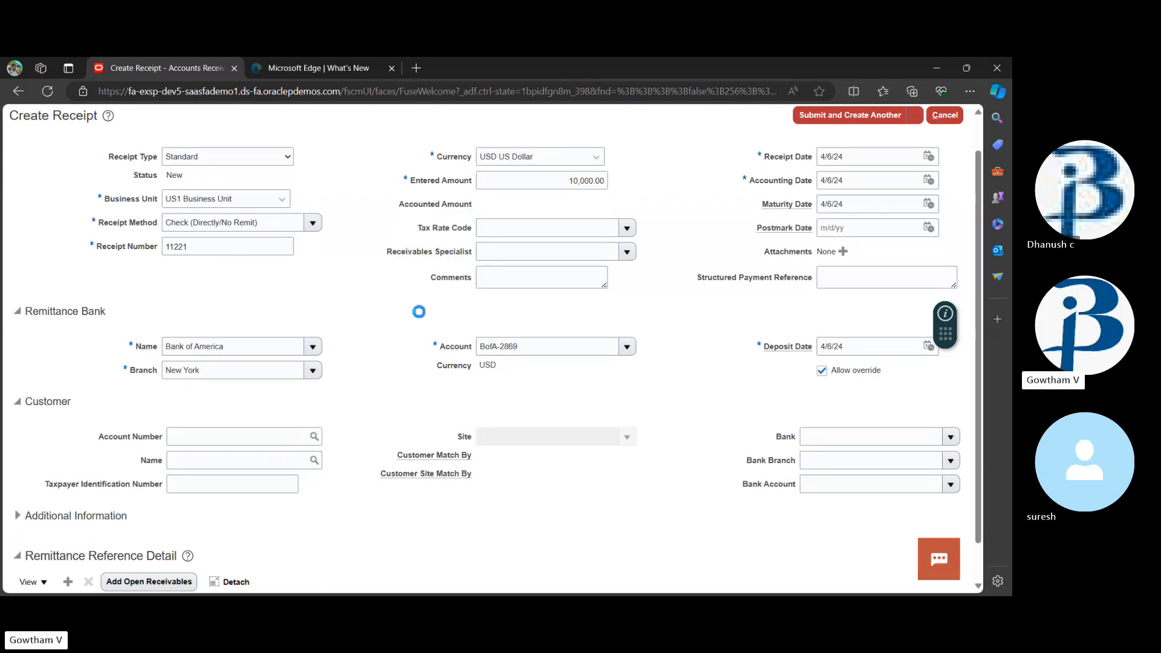
{"action": "scroll", "coordinate": [705, 402], "scroll_direction": "down", "scroll_amount": 1}
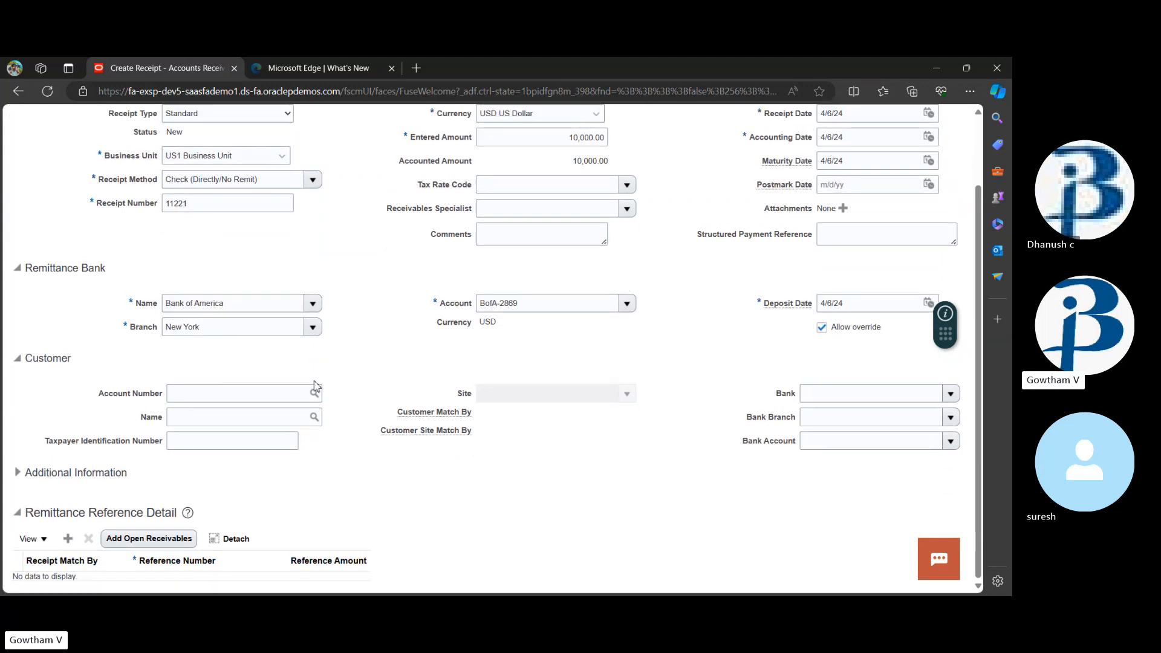
{"action": "left_click", "coordinate": [291, 398]}
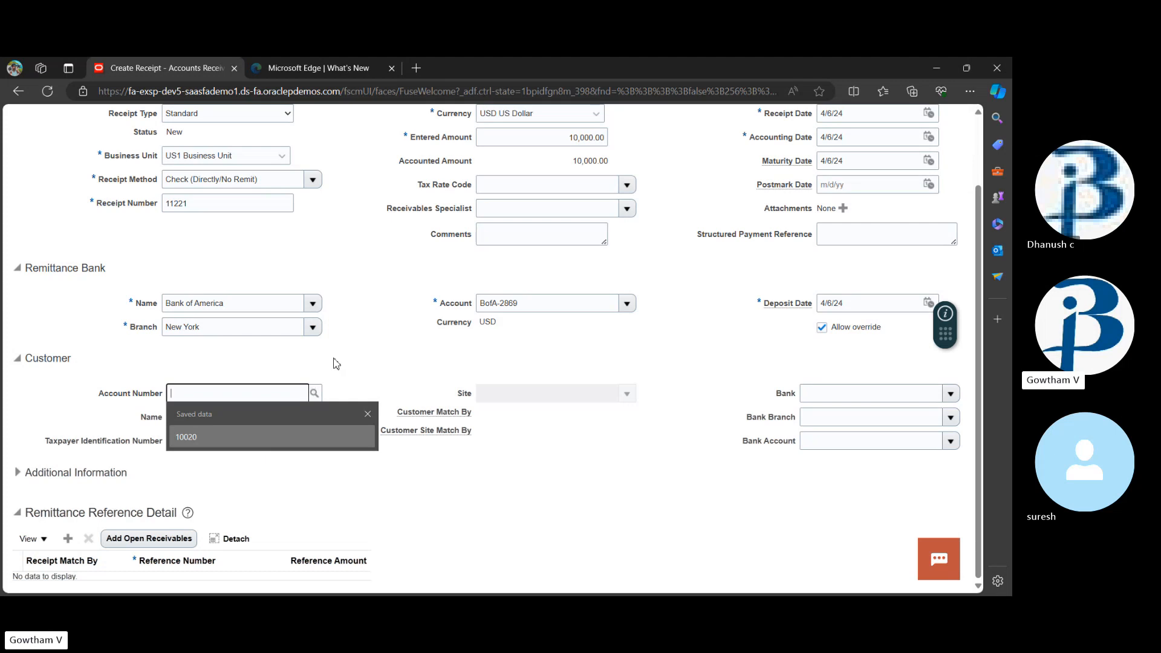
{"action": "left_click", "coordinate": [332, 359]}
{"action": "double_click", "coordinate": [313, 395]}
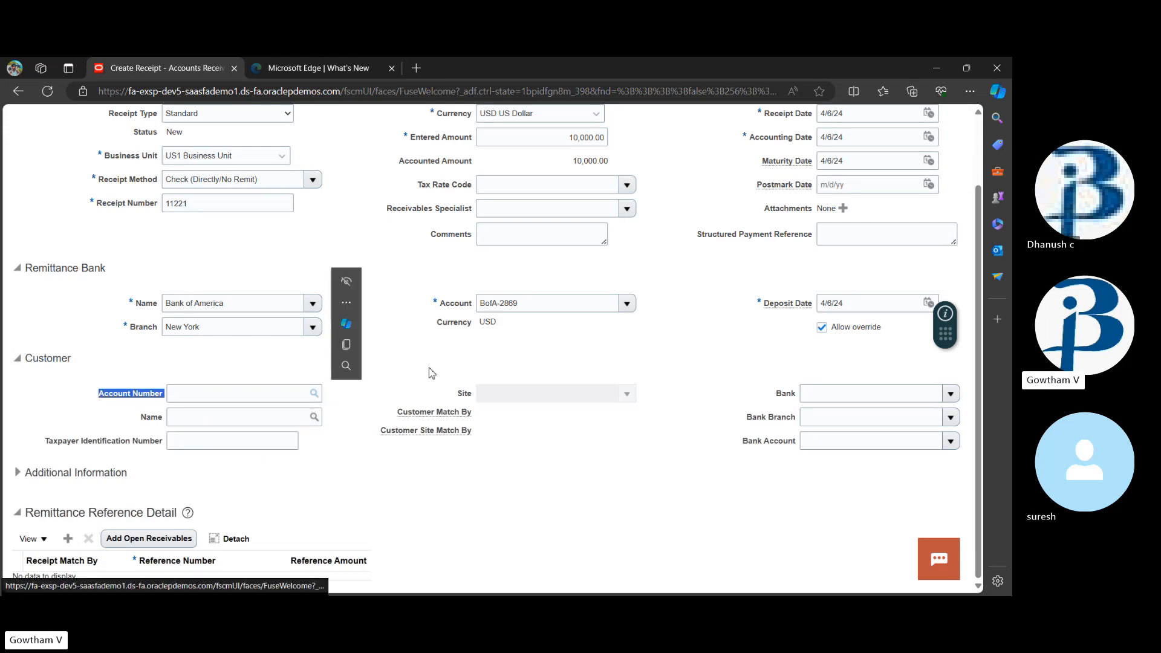
{"action": "key", "text": "ctrl+shift+e"}
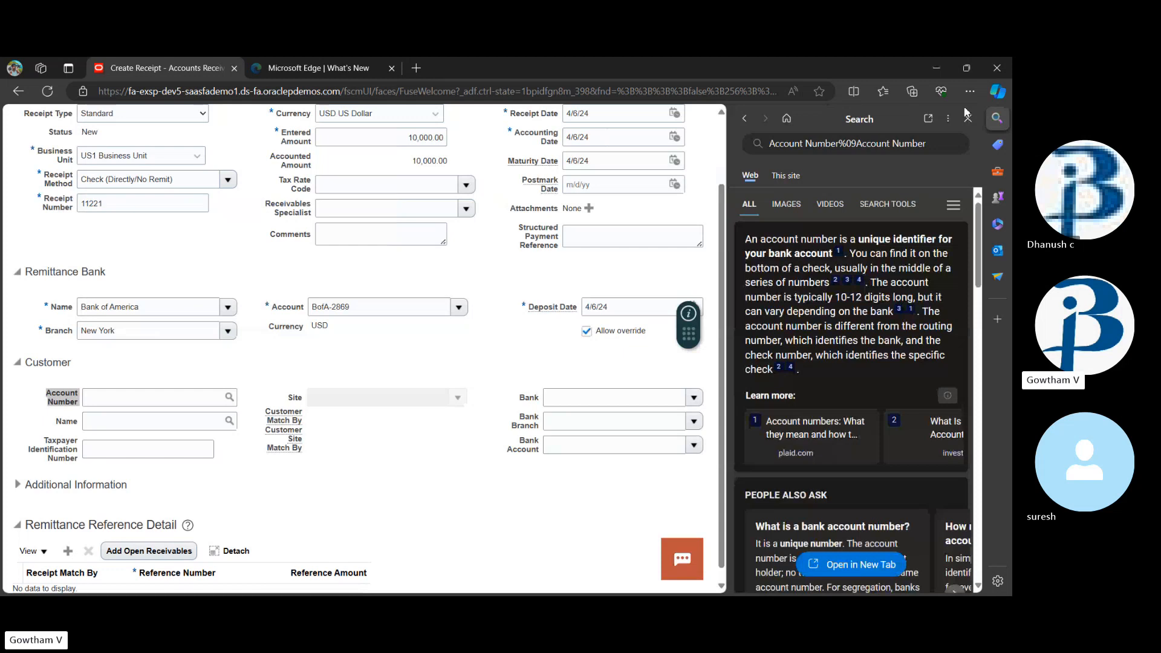
{"action": "left_click", "coordinate": [968, 118]}
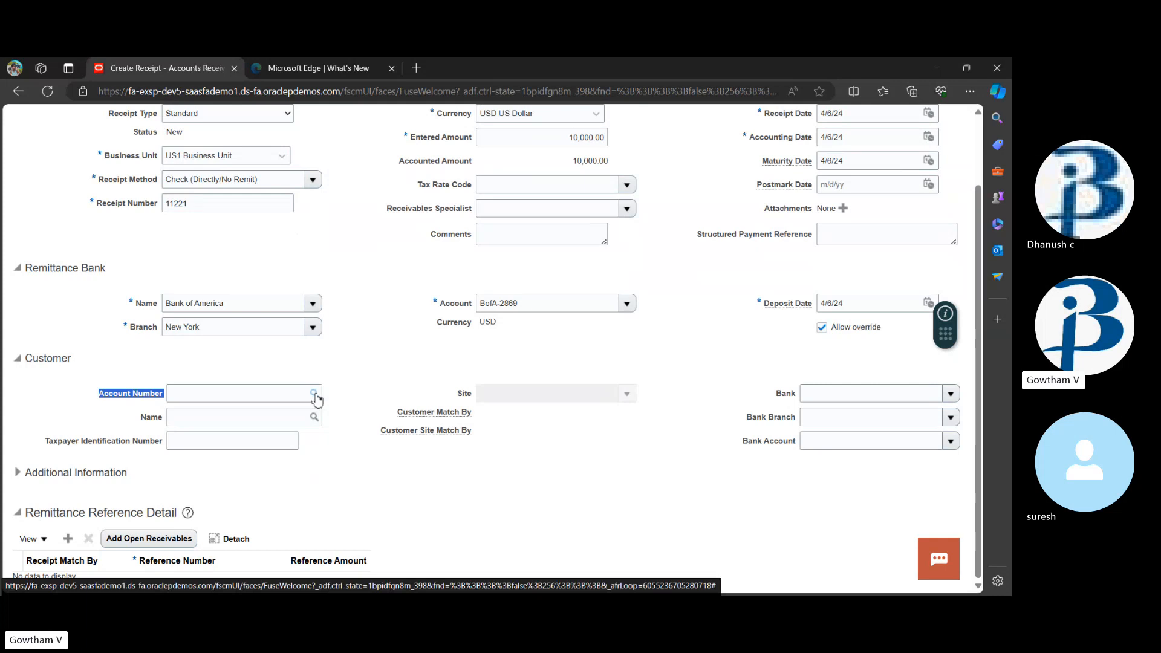
Step: Look up the receipt's customer account by the name "easy" and select Easy Solutions
{"action": "left_click", "coordinate": [313, 394]}
{"action": "left_click", "coordinate": [384, 295]}
{"action": "type", "text": "eas"}
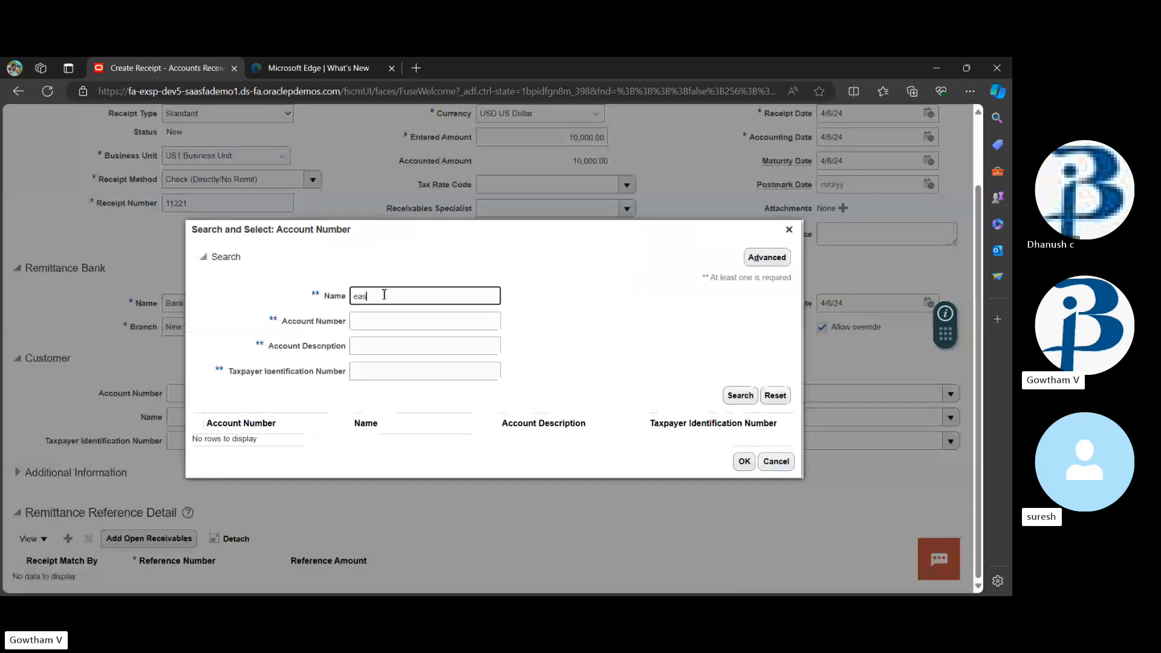
{"action": "type", "text": "y"}
{"action": "left_click", "coordinate": [740, 396]}
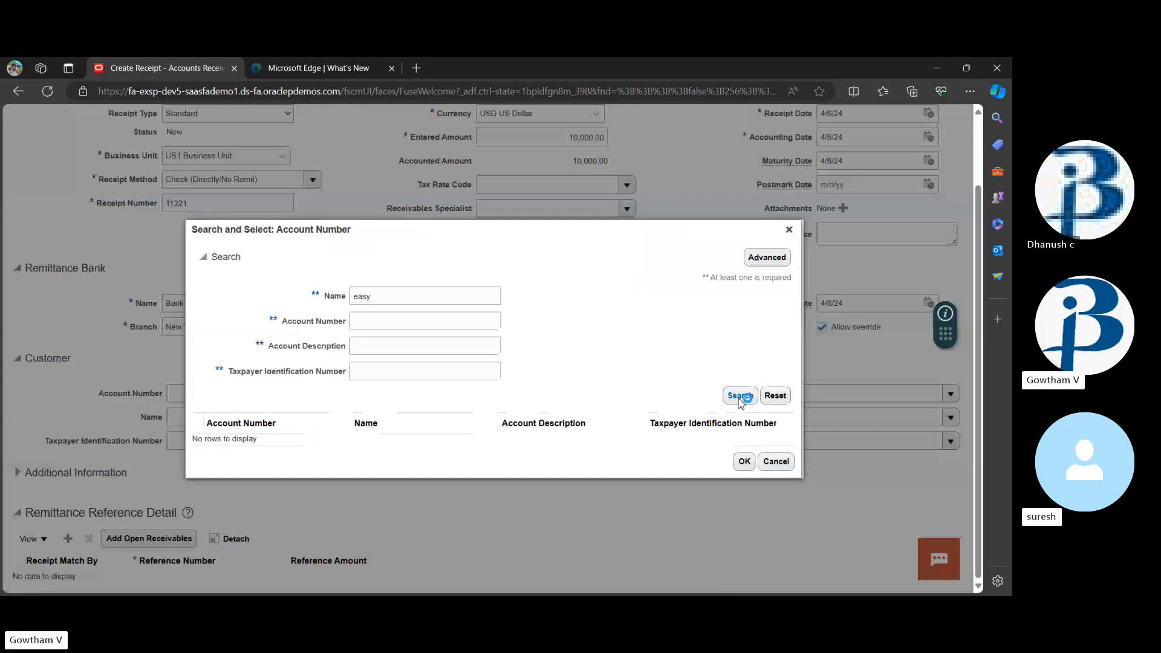
{"action": "left_click", "coordinate": [435, 441]}
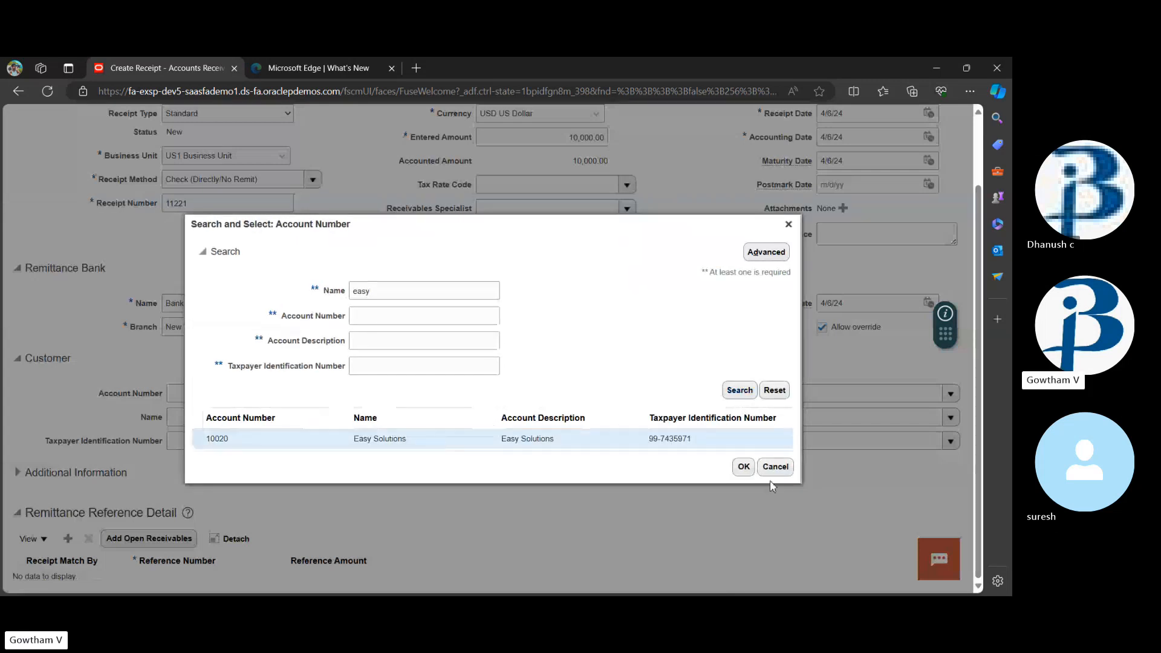
{"action": "left_click", "coordinate": [747, 468]}
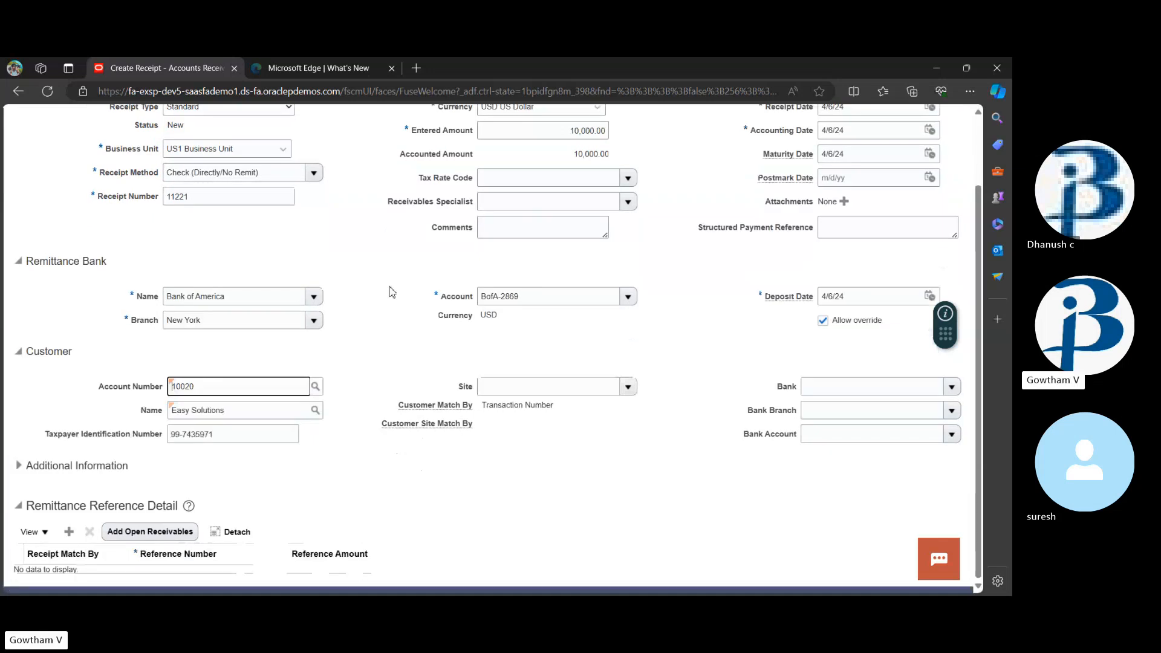
Step: Change the receipt currency to EUR Euro
{"action": "scroll", "coordinate": [392, 293], "scroll_direction": "up", "scroll_amount": 1}
{"action": "left_click", "coordinate": [628, 229]}
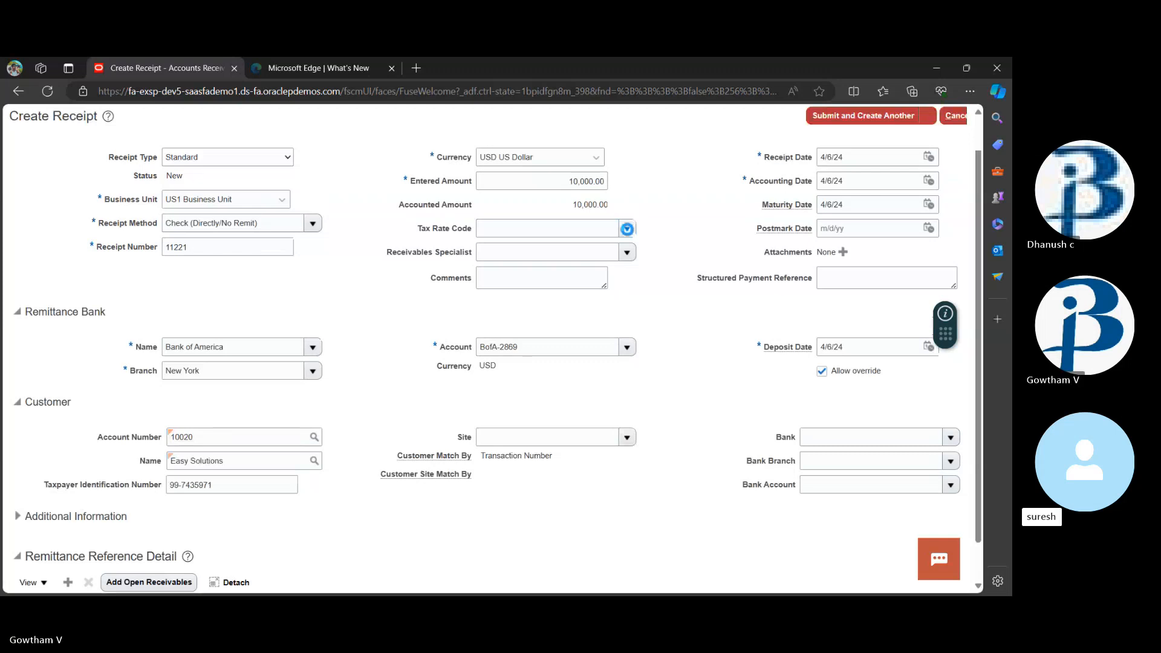
{"action": "left_click", "coordinate": [595, 161]}
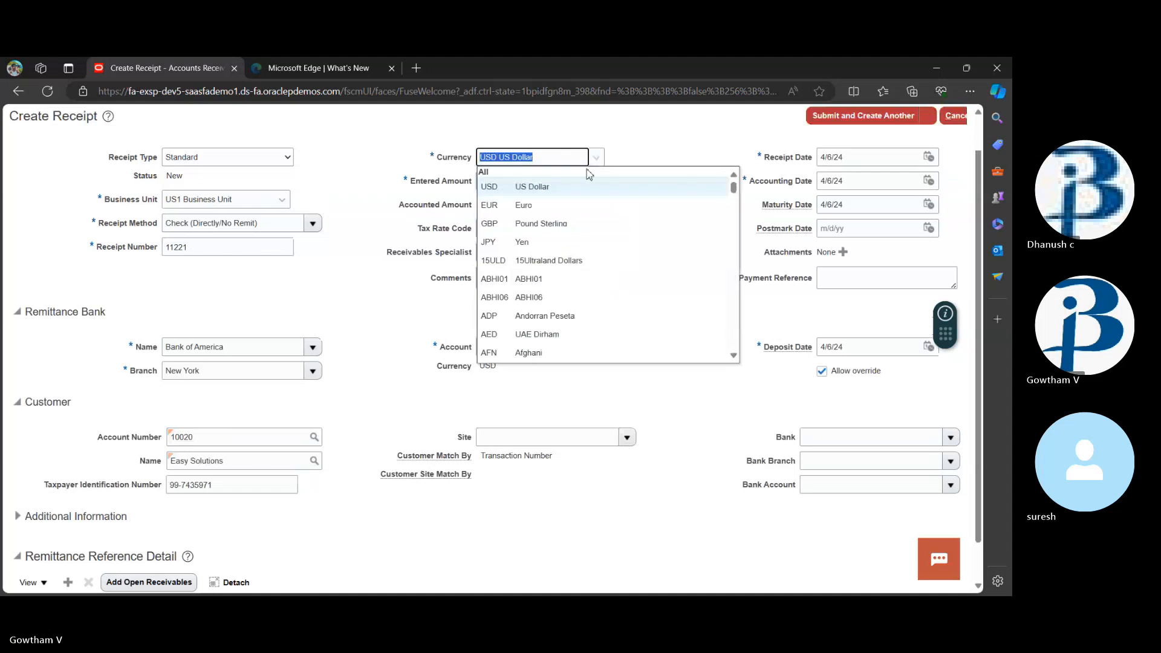
{"action": "left_click", "coordinate": [551, 207]}
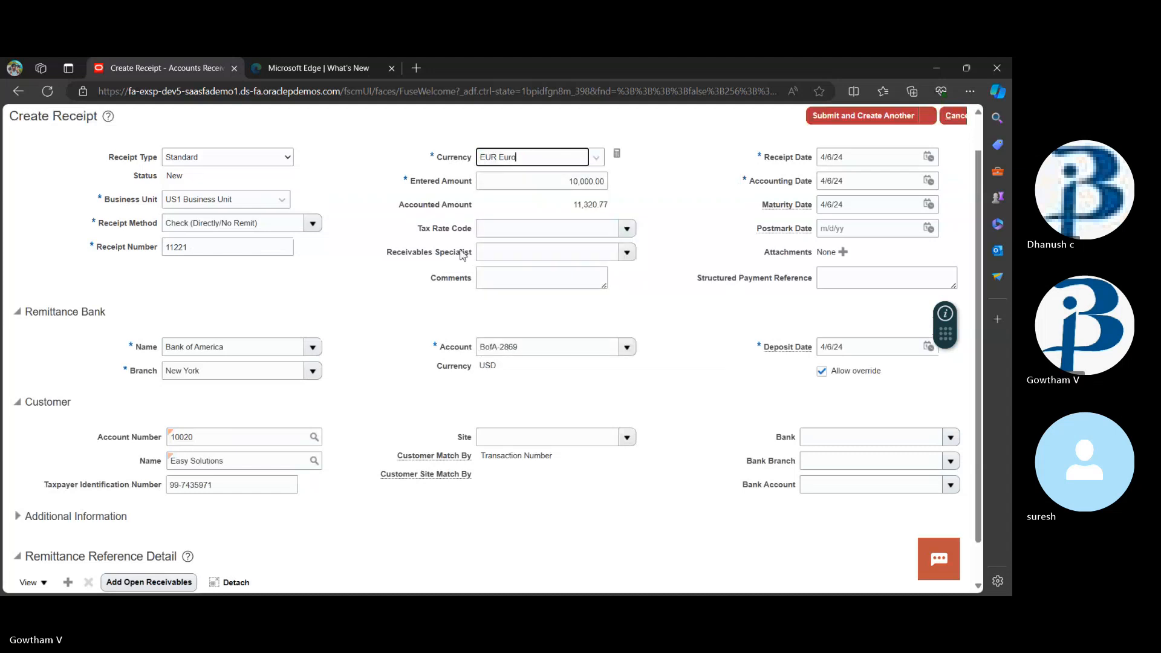
{"action": "left_click", "coordinate": [380, 296]}
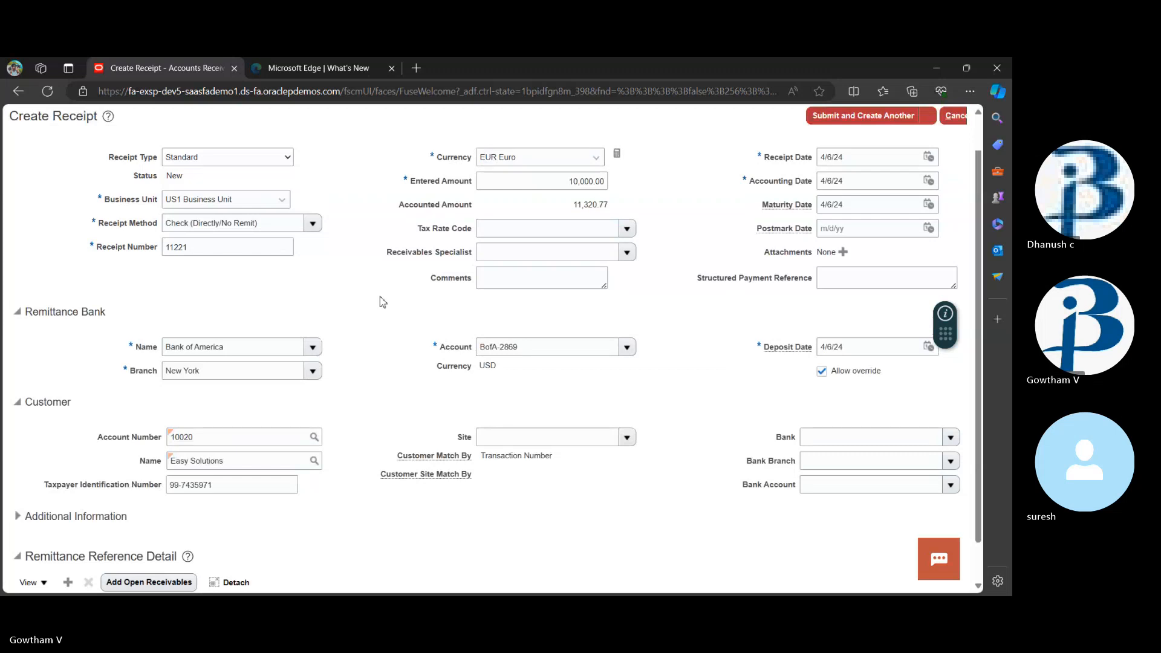
Step: Search open receivables with cross-currency transactions included and add the Easy Solutions invoice due 1/29/24 as a remittance reference
{"action": "scroll", "coordinate": [416, 353], "scroll_direction": "down", "scroll_amount": 1}
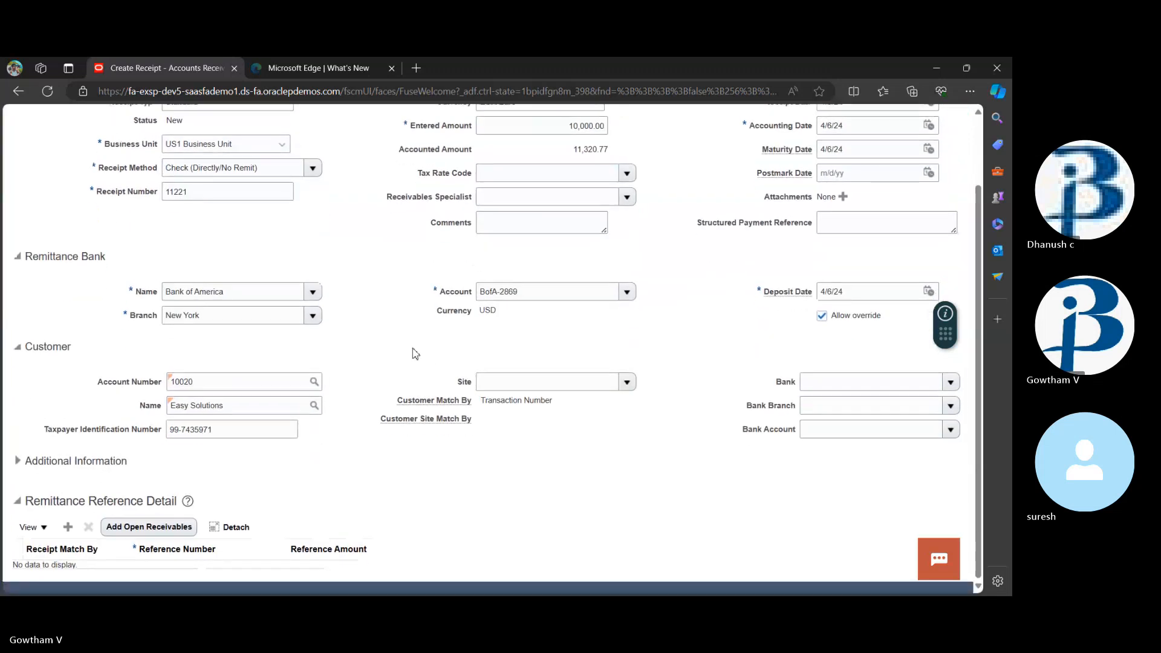
{"action": "left_click", "coordinate": [171, 543]}
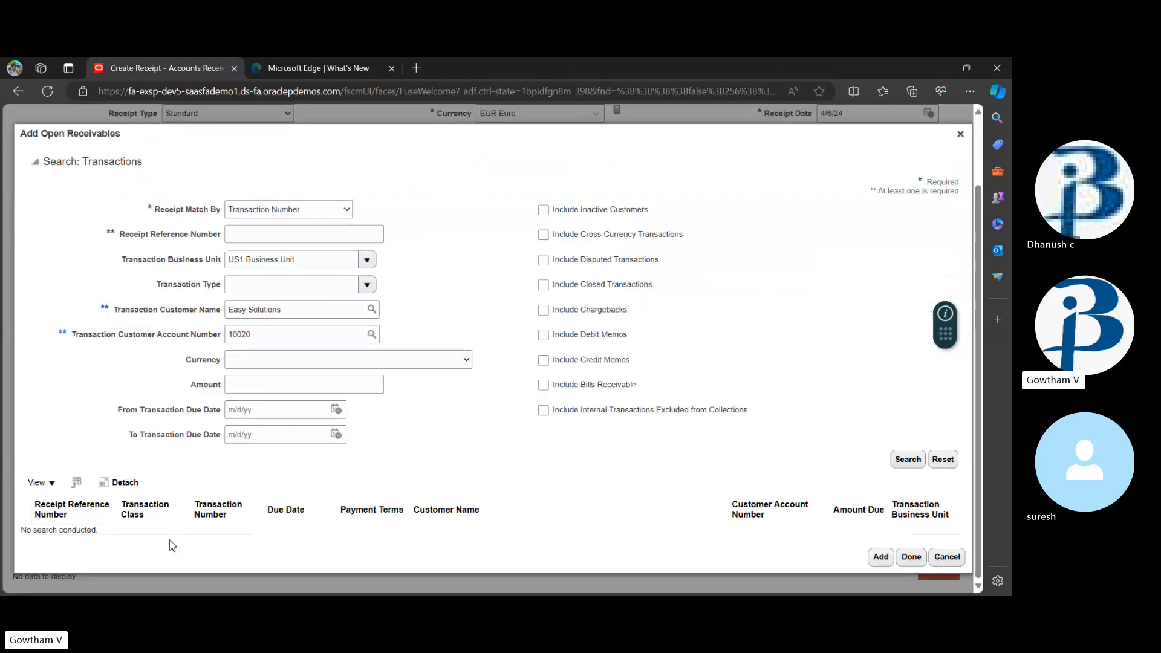
{"action": "left_click", "coordinate": [544, 235]}
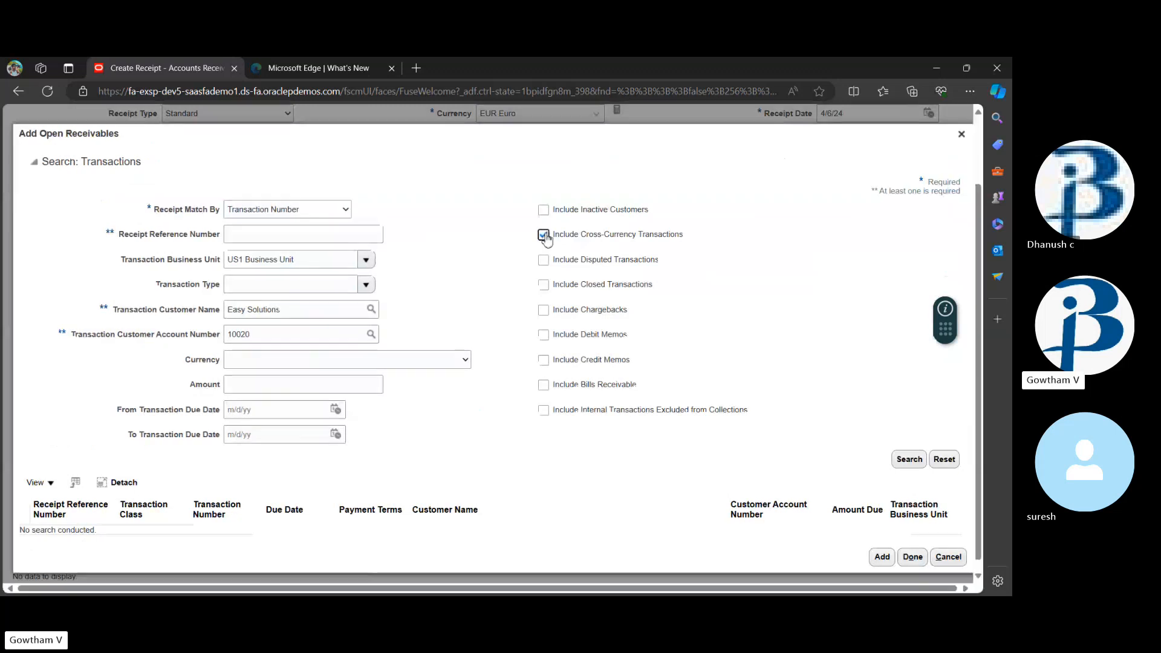
{"action": "left_click", "coordinate": [908, 461]}
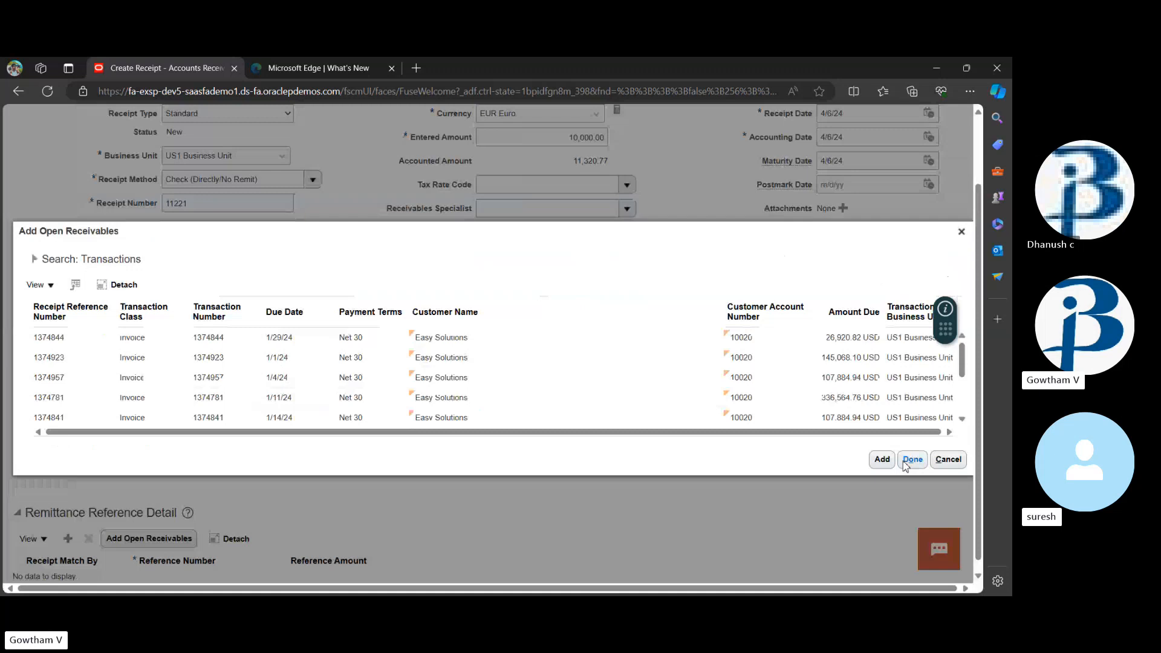
{"action": "left_click", "coordinate": [630, 337]}
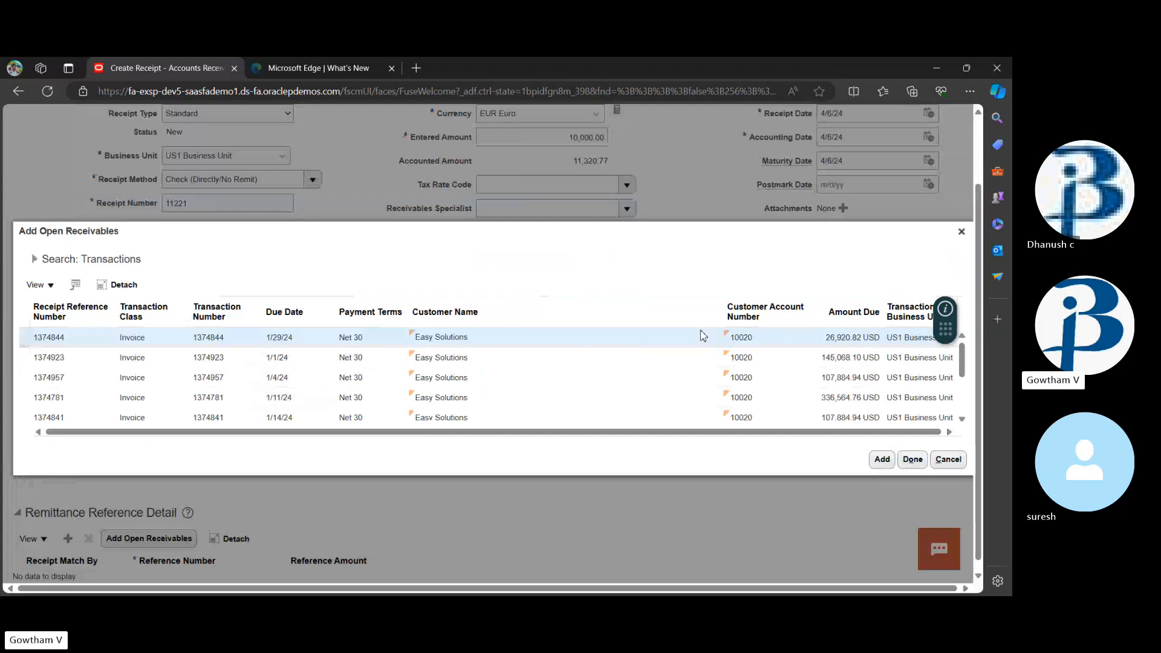
{"action": "left_click", "coordinate": [886, 464]}
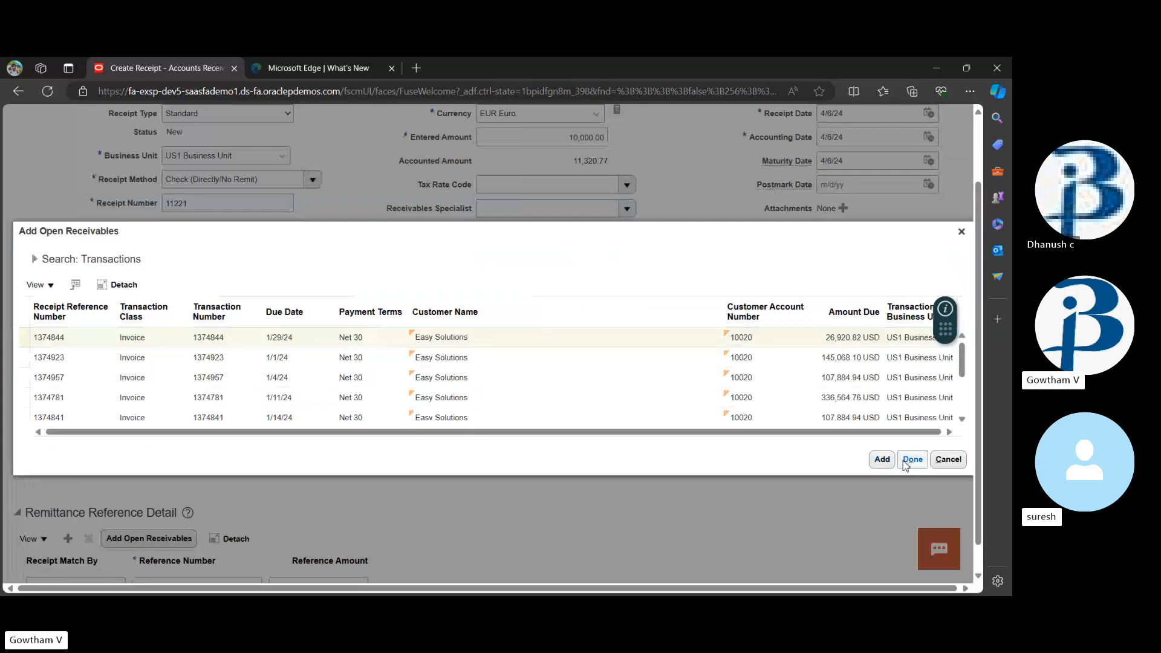
{"action": "left_click", "coordinate": [906, 463]}
Step: Submit the receipt using the Submit and Apply Manually option
{"action": "scroll", "coordinate": [497, 447], "scroll_direction": "down", "scroll_amount": 1}
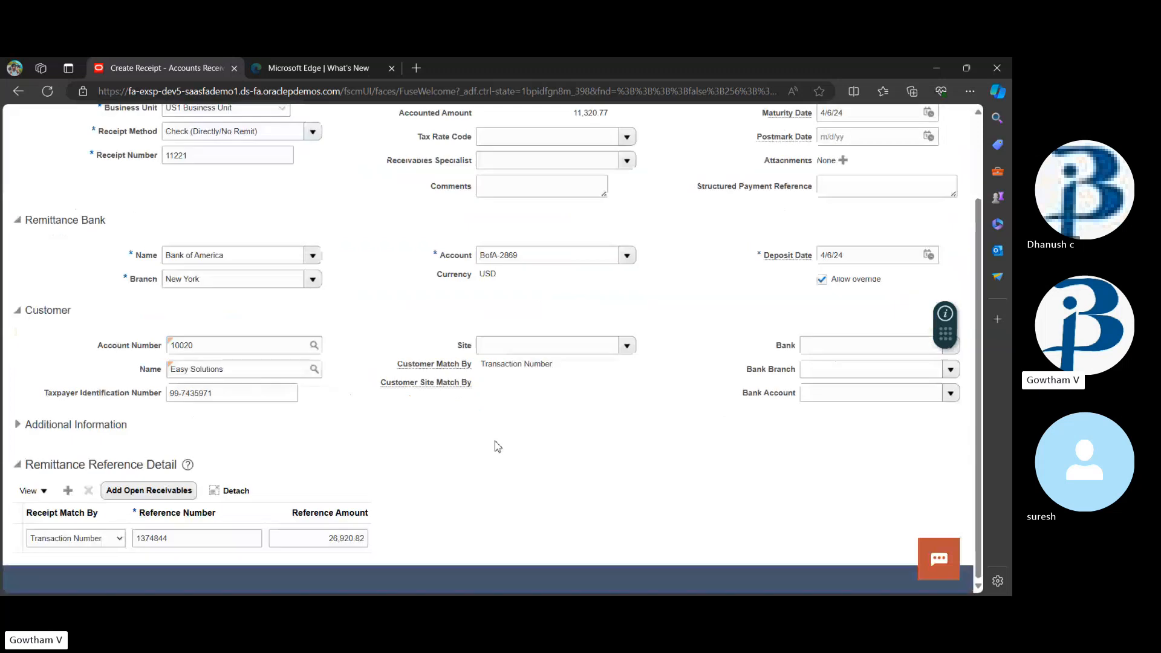
{"action": "scroll", "coordinate": [497, 447], "scroll_direction": "up", "scroll_amount": 3}
{"action": "left_click", "coordinate": [929, 153]}
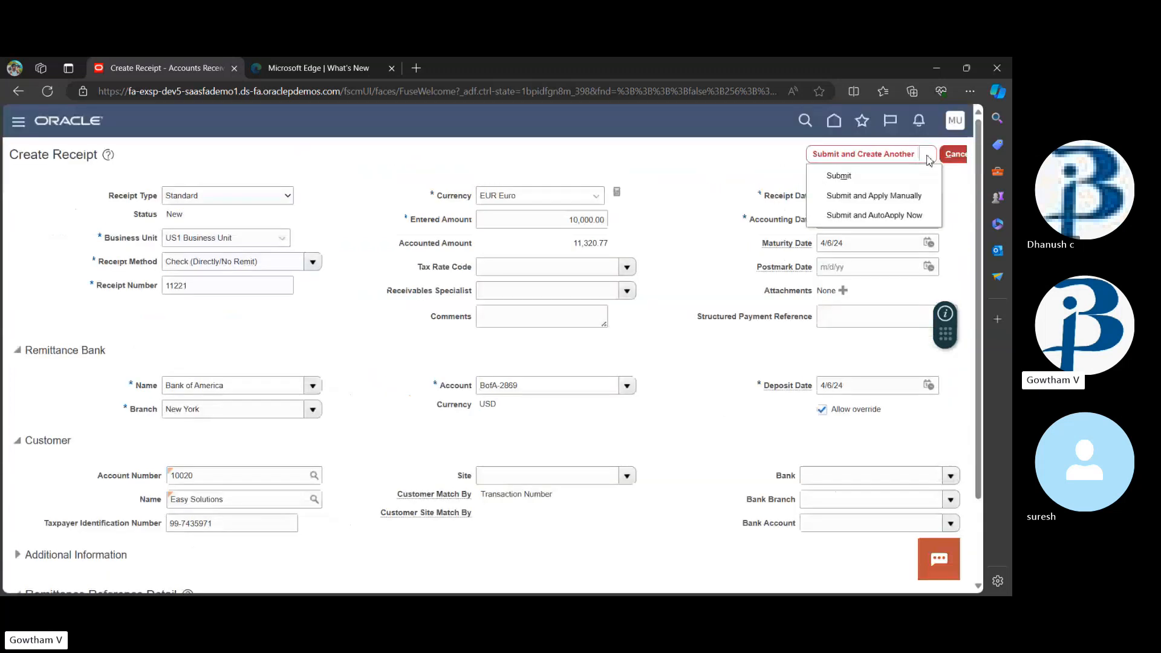
{"action": "left_click", "coordinate": [908, 196]}
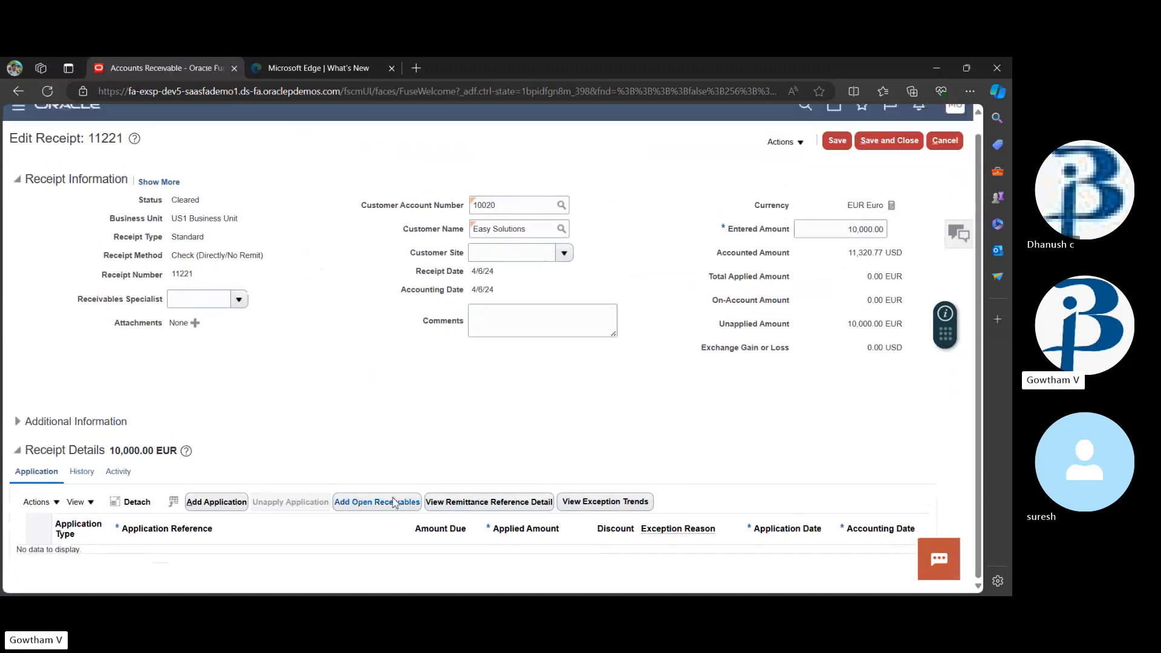
Step: Search the receipt's open receivables with cross-currency transactions included, and close the results without adding an invoice
{"action": "left_click", "coordinate": [393, 500]}
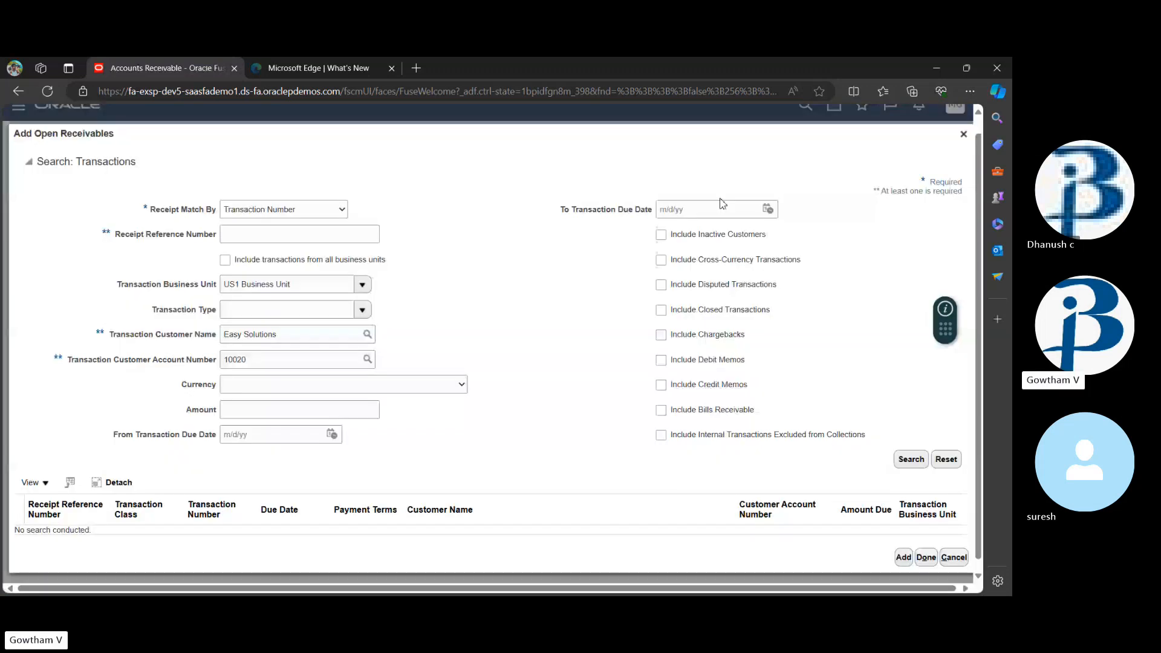
{"action": "left_click", "coordinate": [661, 260]}
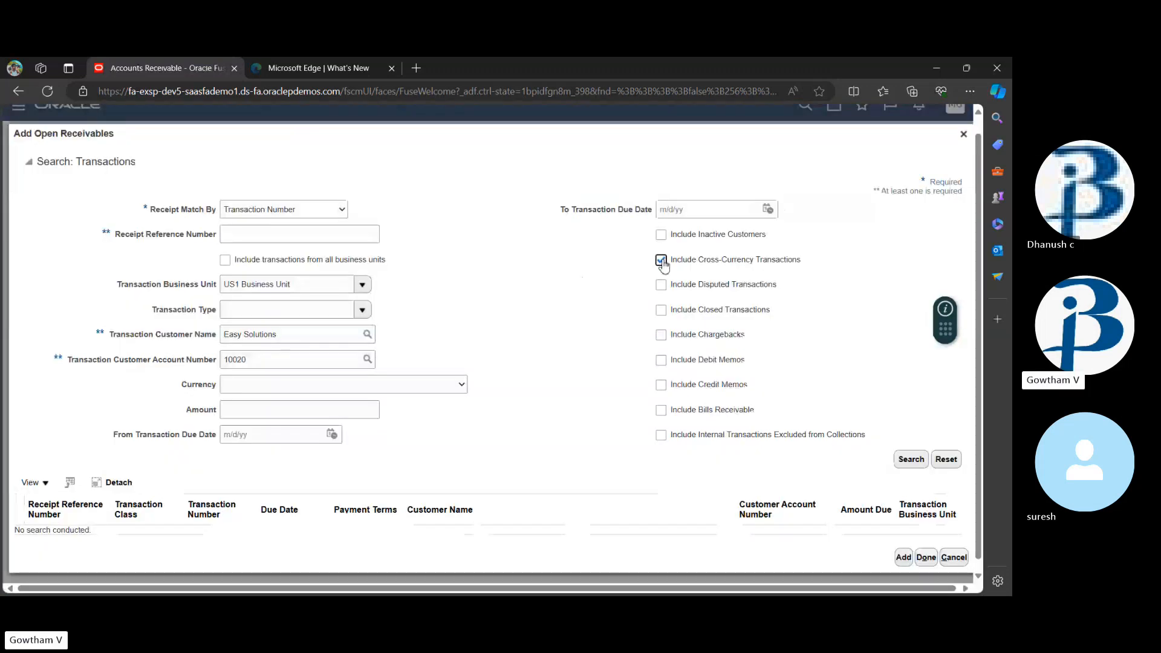
{"action": "left_click", "coordinate": [912, 460]}
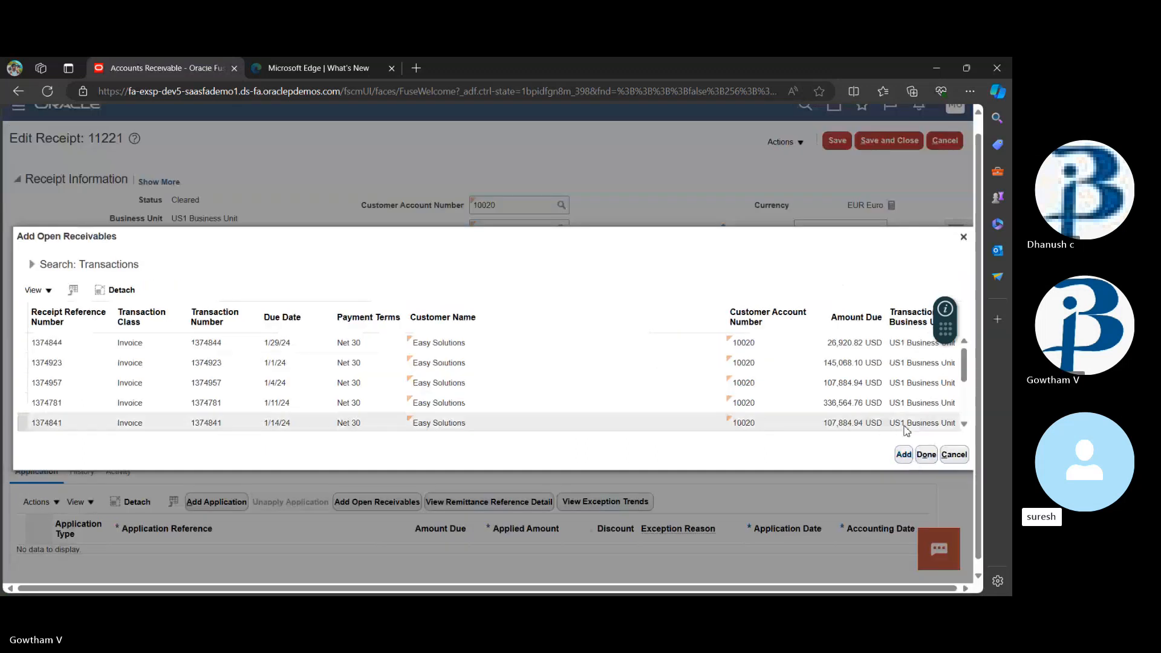
{"action": "left_click", "coordinate": [954, 455]}
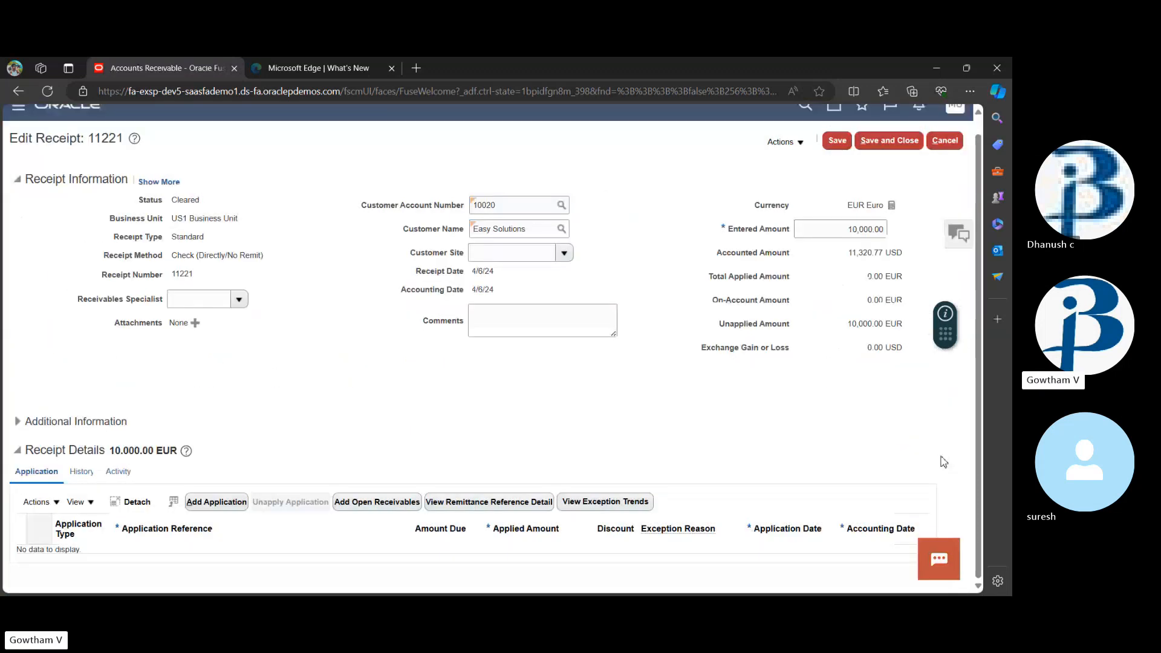
Step: Repeat the open receivables search for the submitted receipt and close it without adding any transaction
{"action": "left_click", "coordinate": [399, 502]}
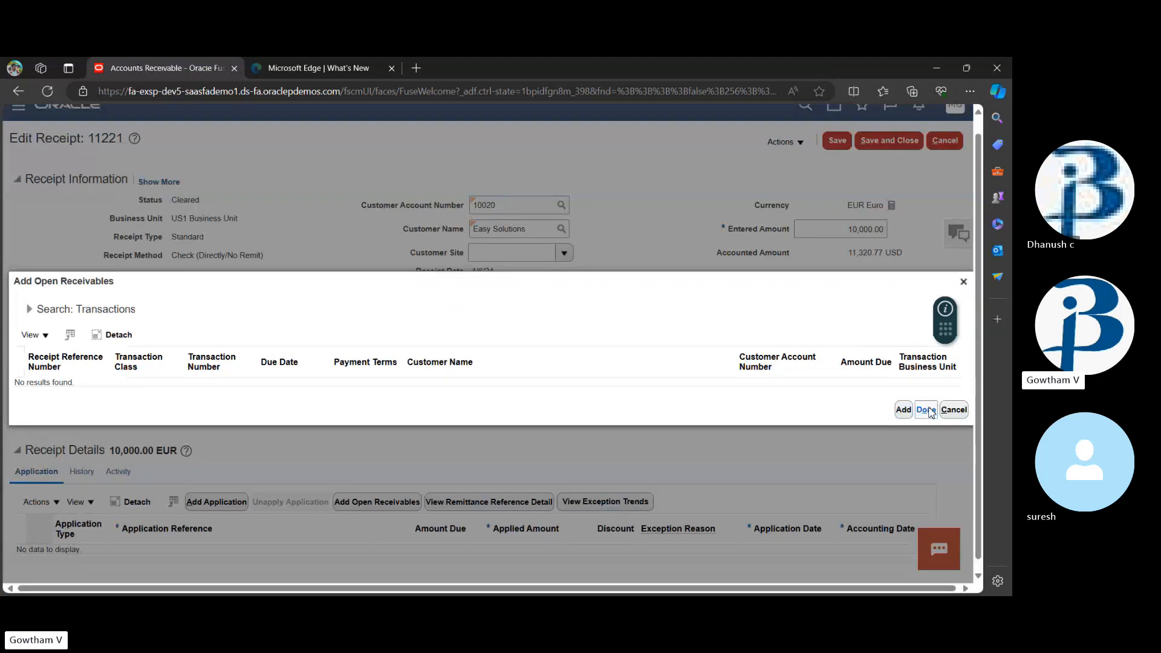
{"action": "left_click", "coordinate": [927, 410]}
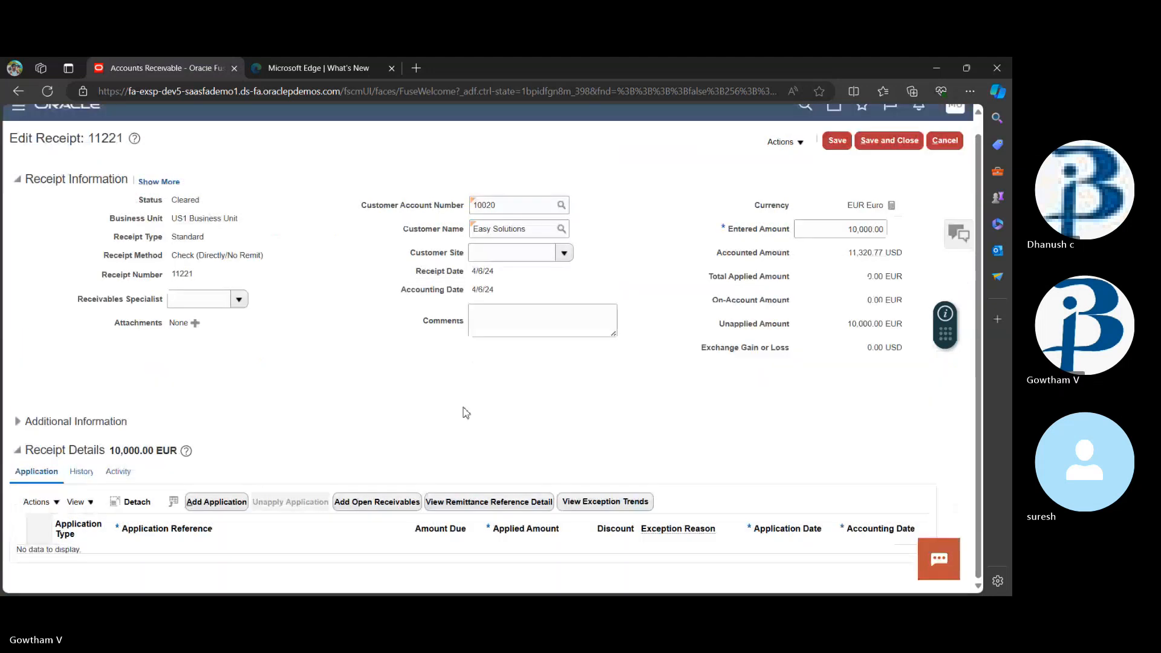
{"action": "left_click", "coordinate": [382, 504]}
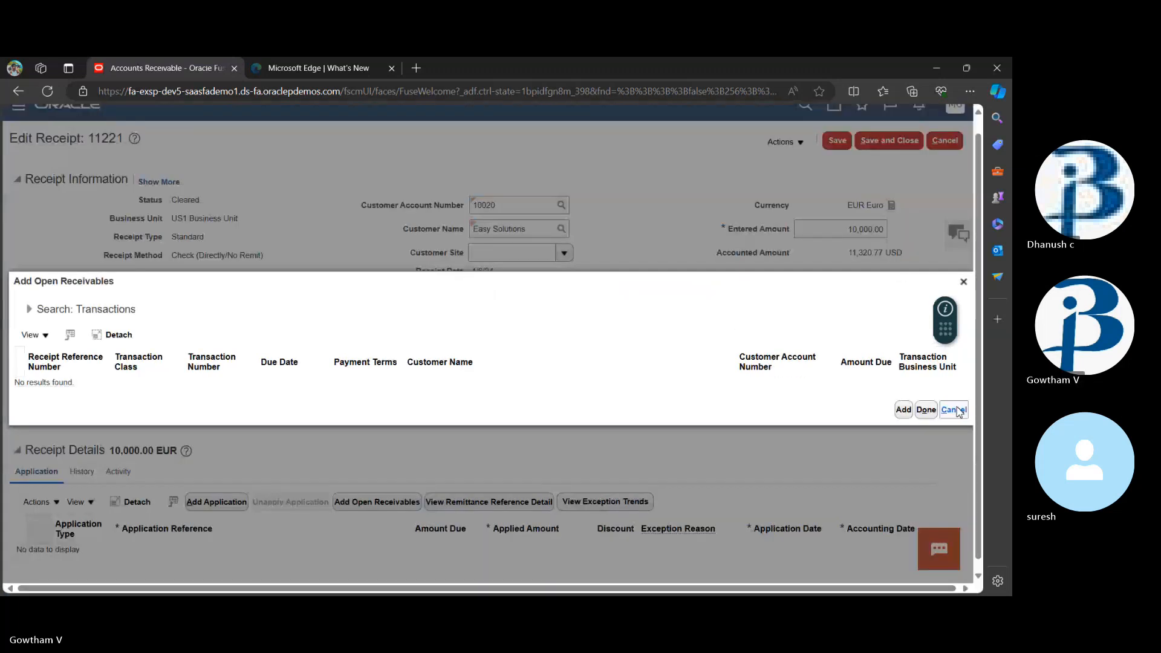
{"action": "left_click", "coordinate": [954, 410]}
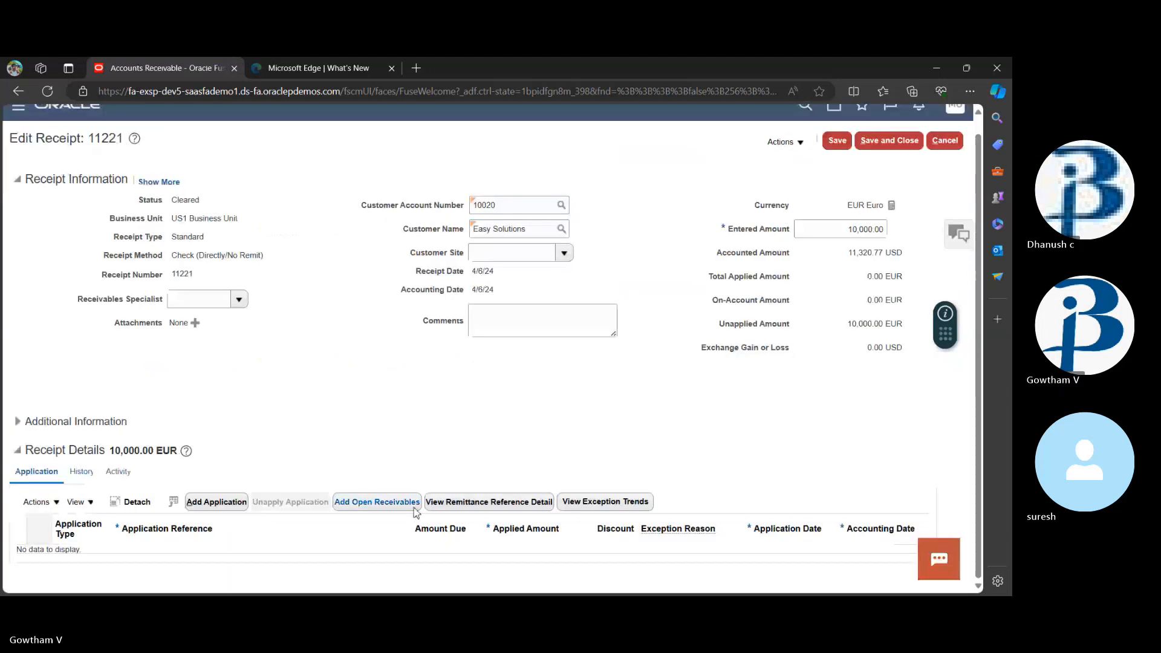
{"action": "left_click", "coordinate": [415, 510]}
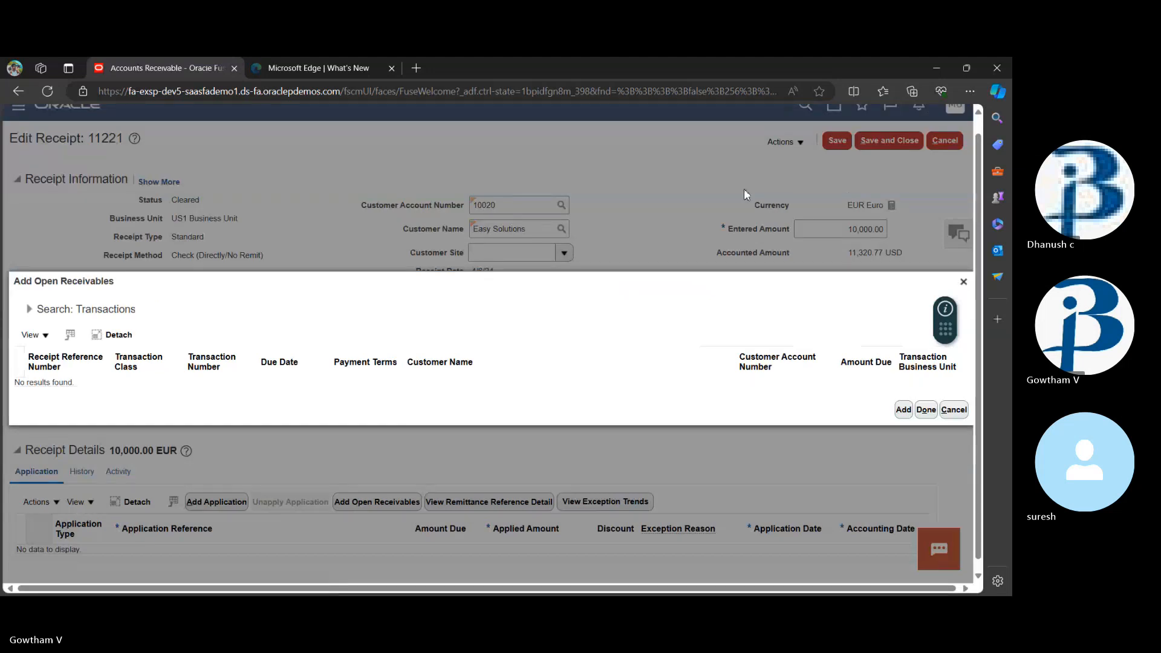
{"action": "left_click", "coordinate": [965, 284]}
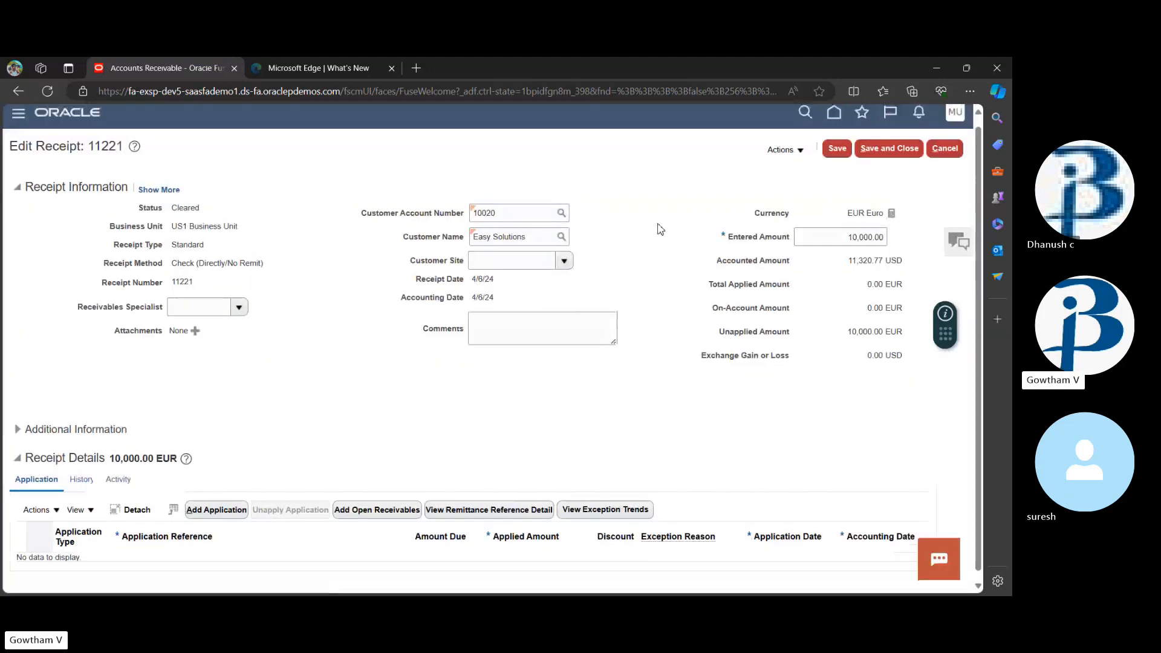
{"action": "left_click", "coordinate": [788, 161]}
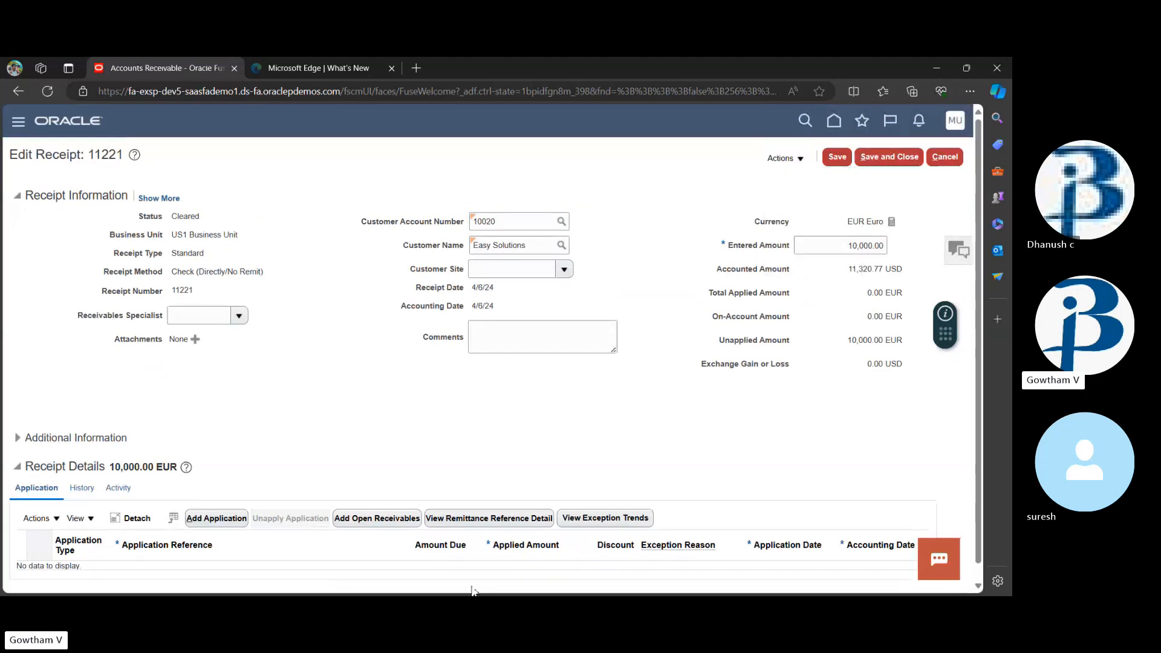
{"action": "scroll", "coordinate": [471, 586], "scroll_direction": "down", "scroll_amount": 1}
{"action": "scroll", "coordinate": [648, 270], "scroll_direction": "up", "scroll_amount": 1}
{"action": "scroll", "coordinate": [618, 370], "scroll_direction": "down", "scroll_amount": 1}
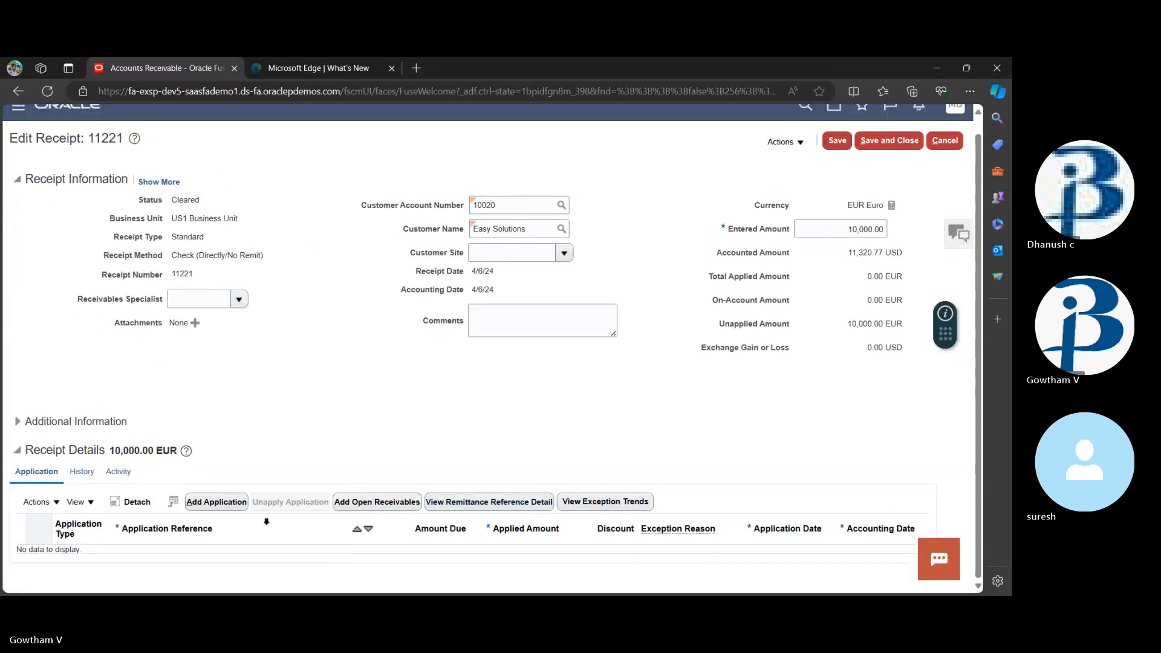
{"action": "left_click_drag", "start_coordinate": [154, 449], "coordinate": [403, 503]}
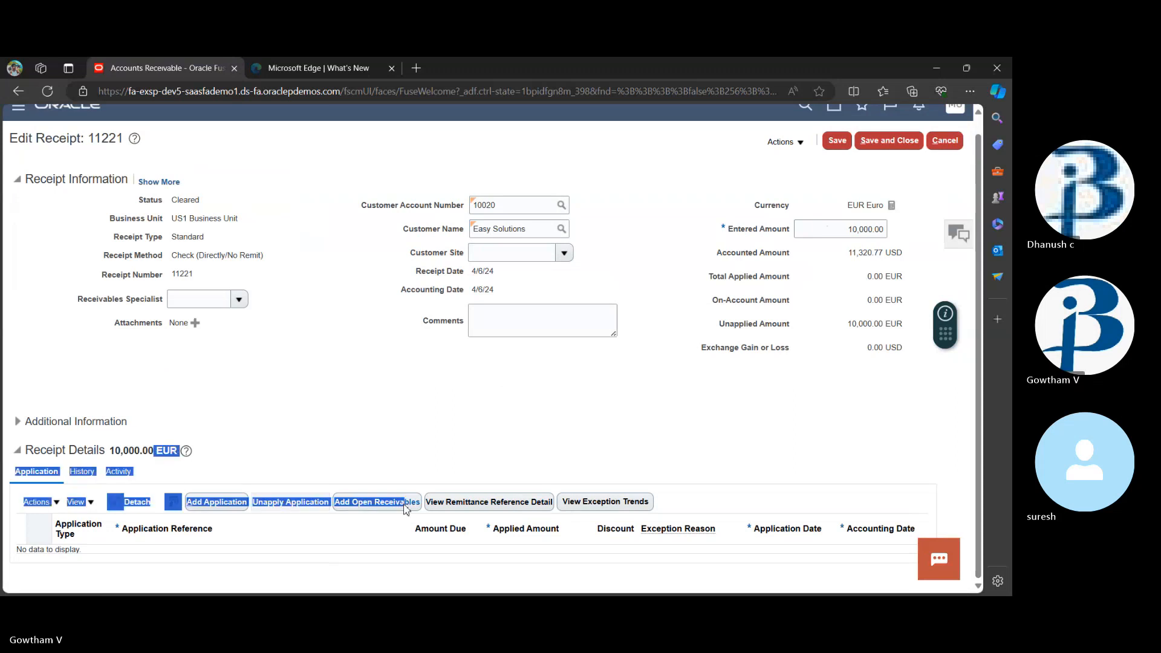
Step: Display all columns in the receipt's open receivables table and close it without adding a transaction
{"action": "left_click_drag", "start_coordinate": [346, 430], "coordinate": [379, 500]}
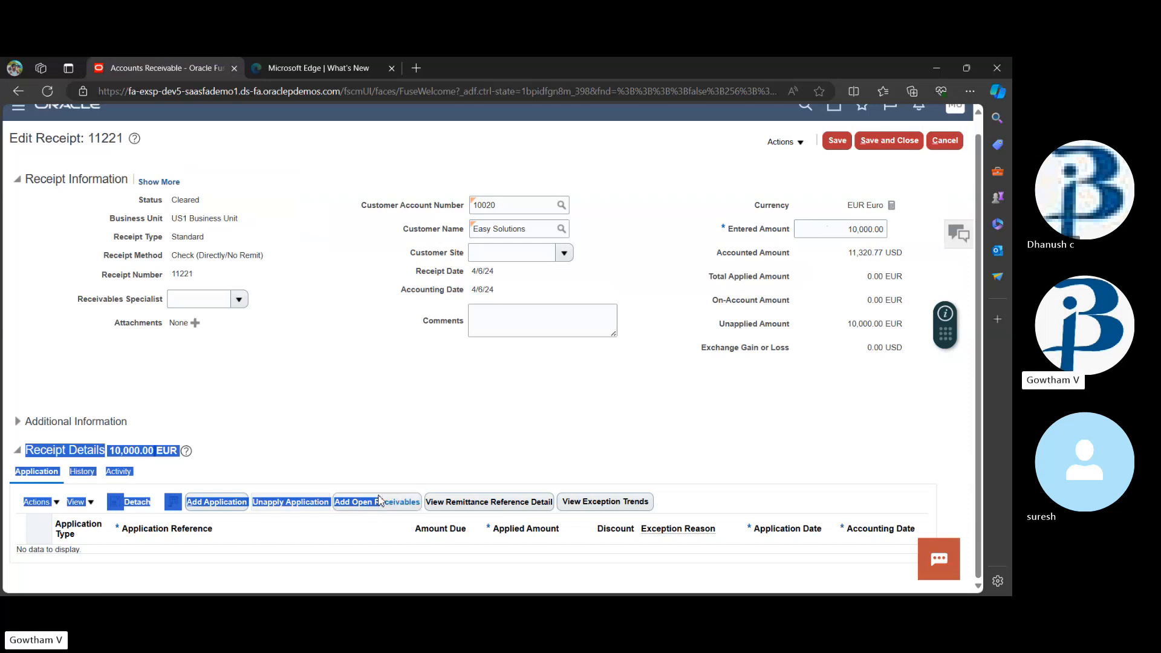
{"action": "left_click", "coordinate": [380, 500]}
{"action": "left_click", "coordinate": [45, 336]}
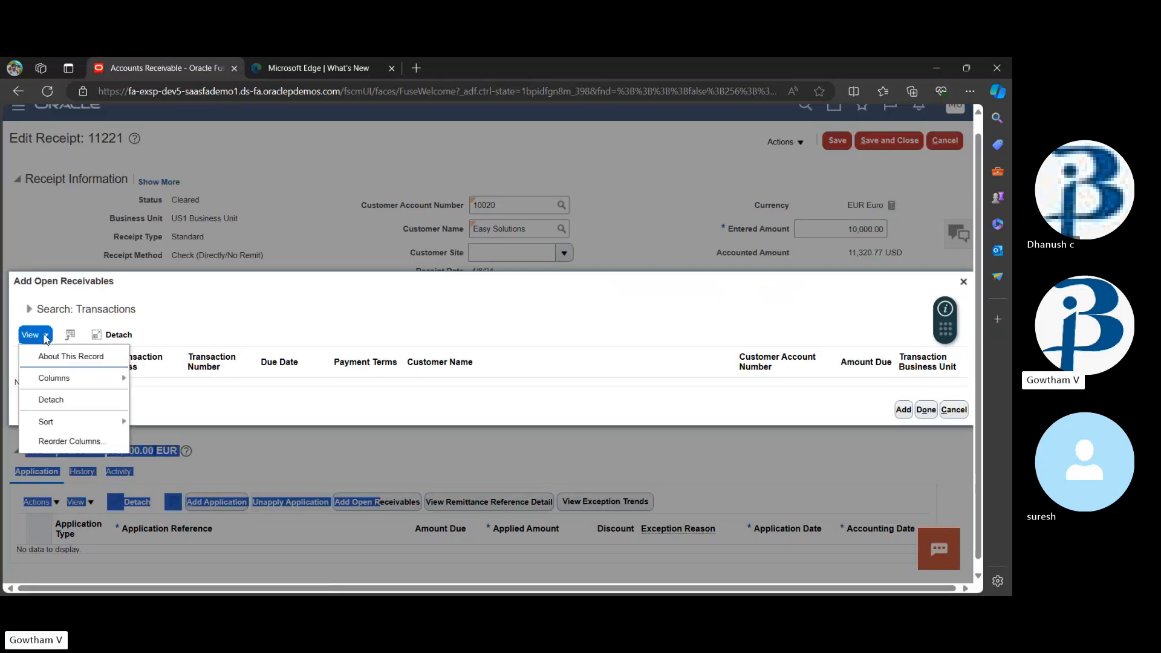
{"action": "mouse_move", "coordinate": [87, 378]}
{"action": "left_click", "coordinate": [202, 383]}
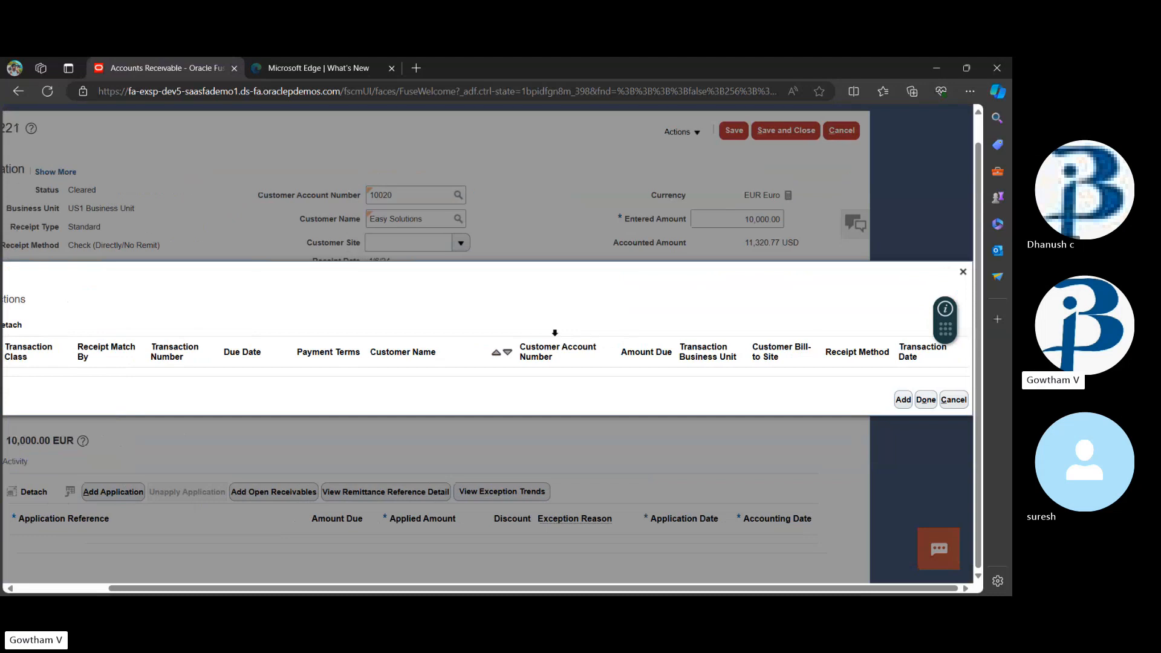
{"action": "left_click", "coordinate": [903, 400]}
{"action": "left_click", "coordinate": [964, 272]}
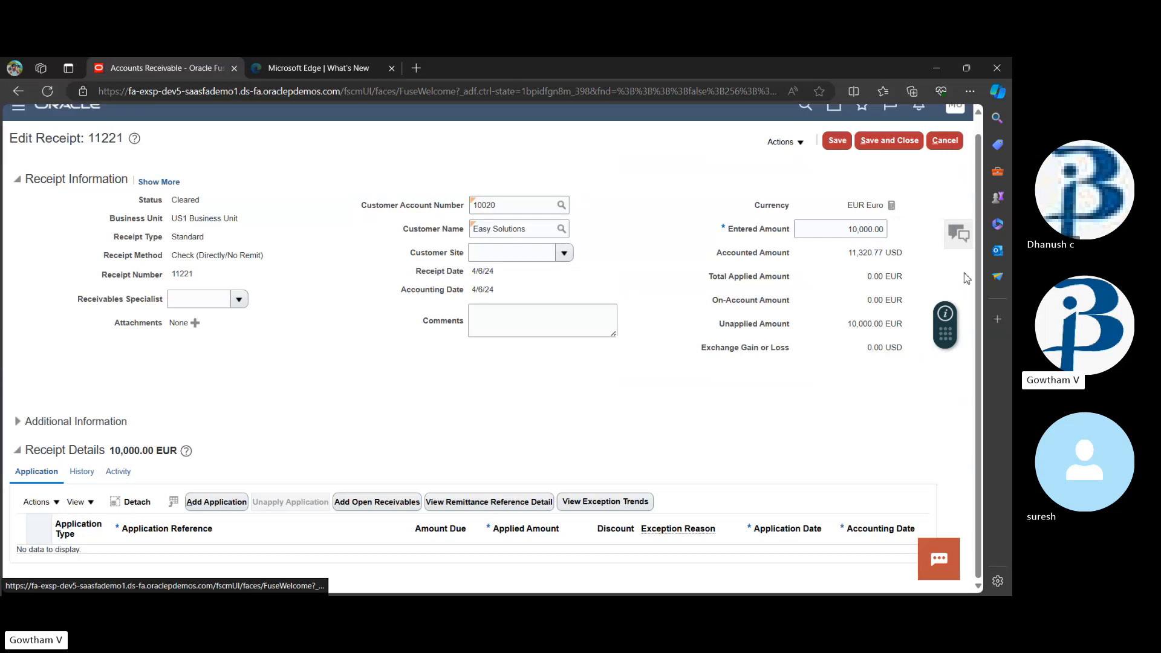
Step: Leave the current receipt and start a new standard receipt for US1 Business Unit with receipt method Check (Directly/No Remit)
{"action": "left_click", "coordinate": [966, 258]}
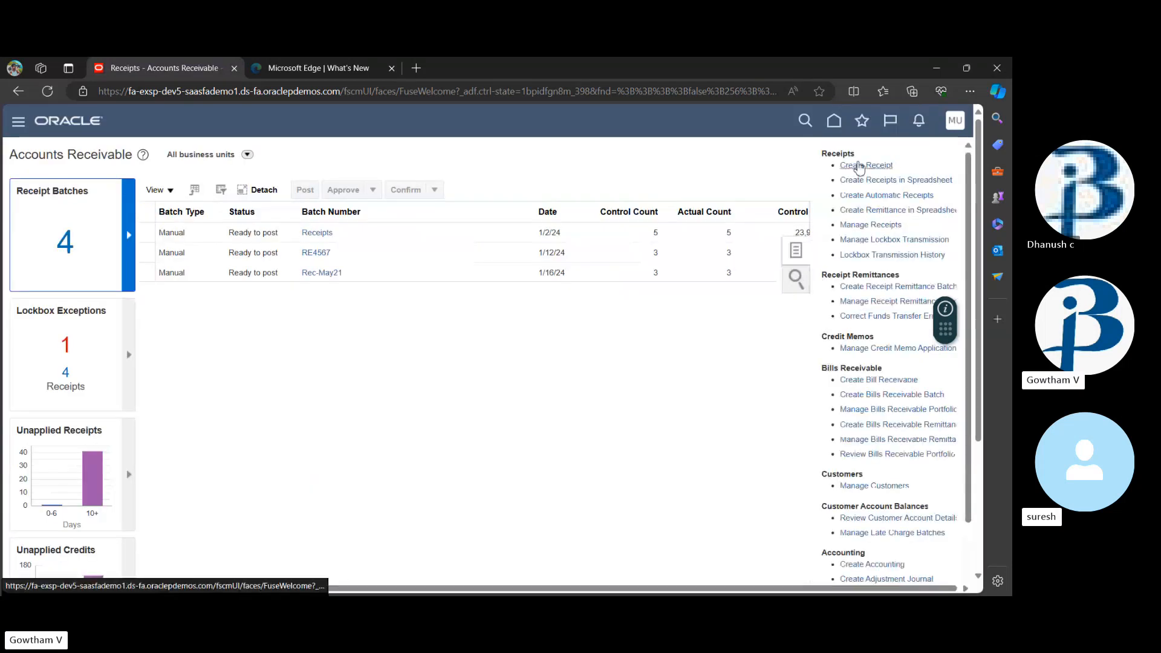
{"action": "left_click", "coordinate": [859, 163]}
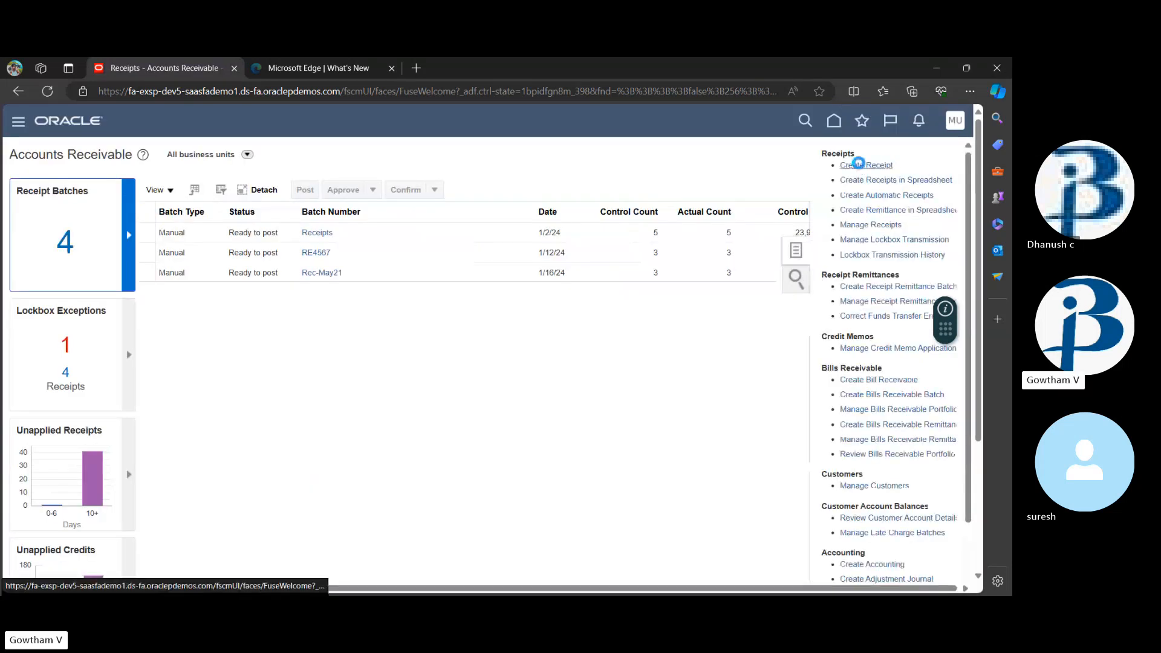
{"action": "left_click", "coordinate": [266, 238]}
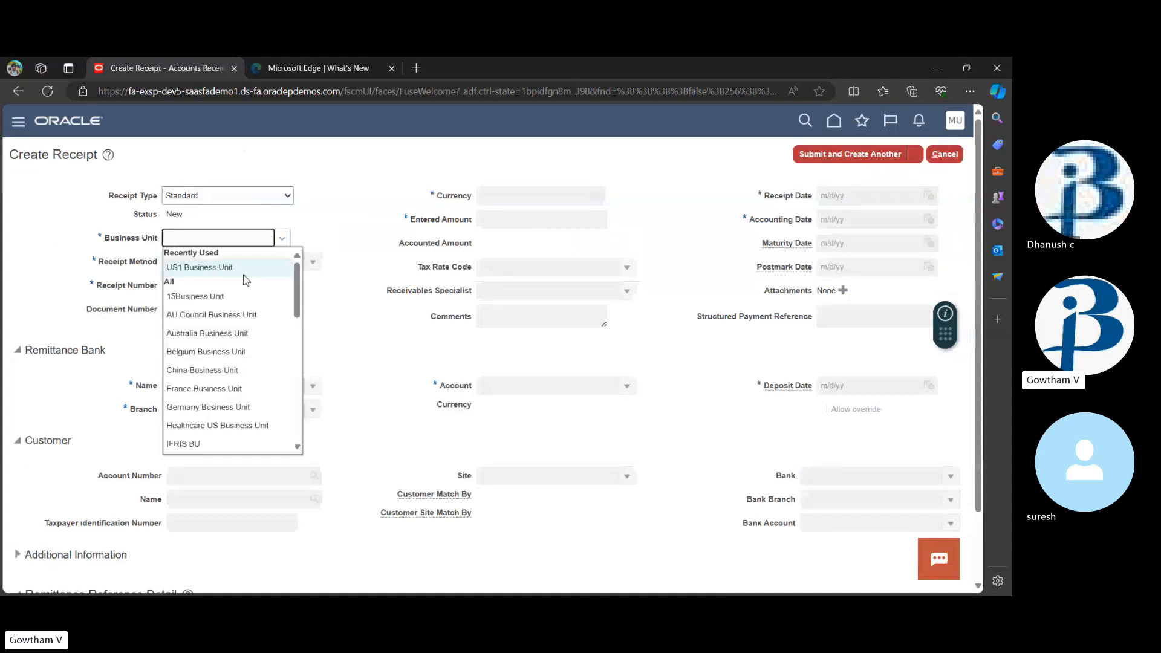
{"action": "left_click", "coordinate": [246, 266]}
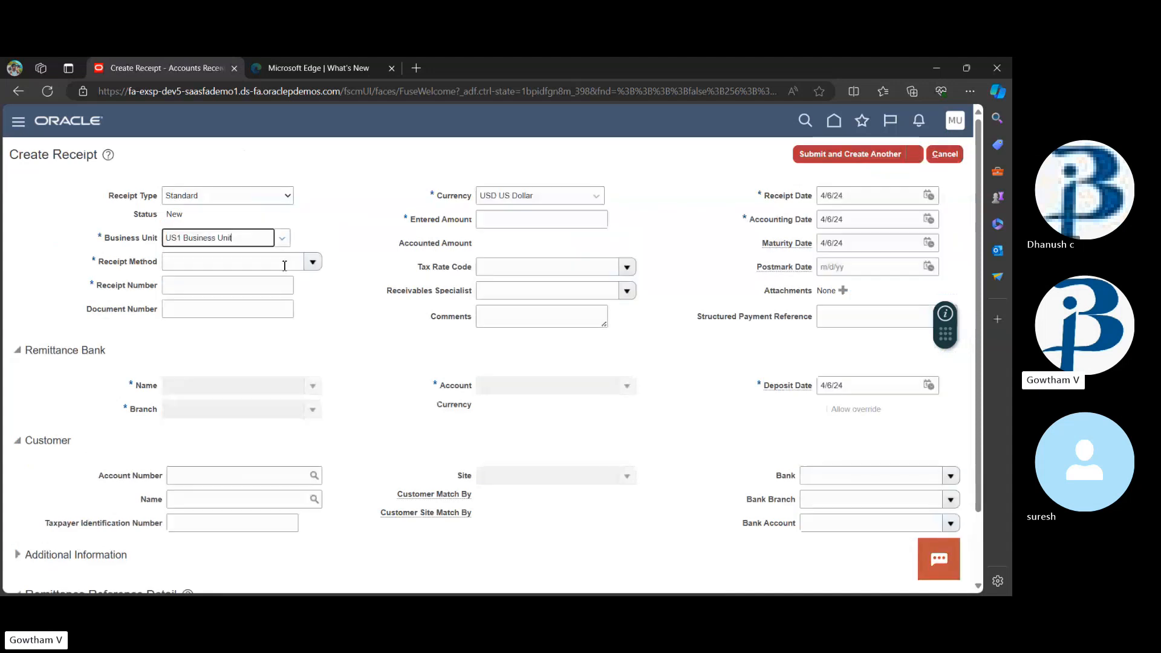
{"action": "left_click", "coordinate": [273, 310]}
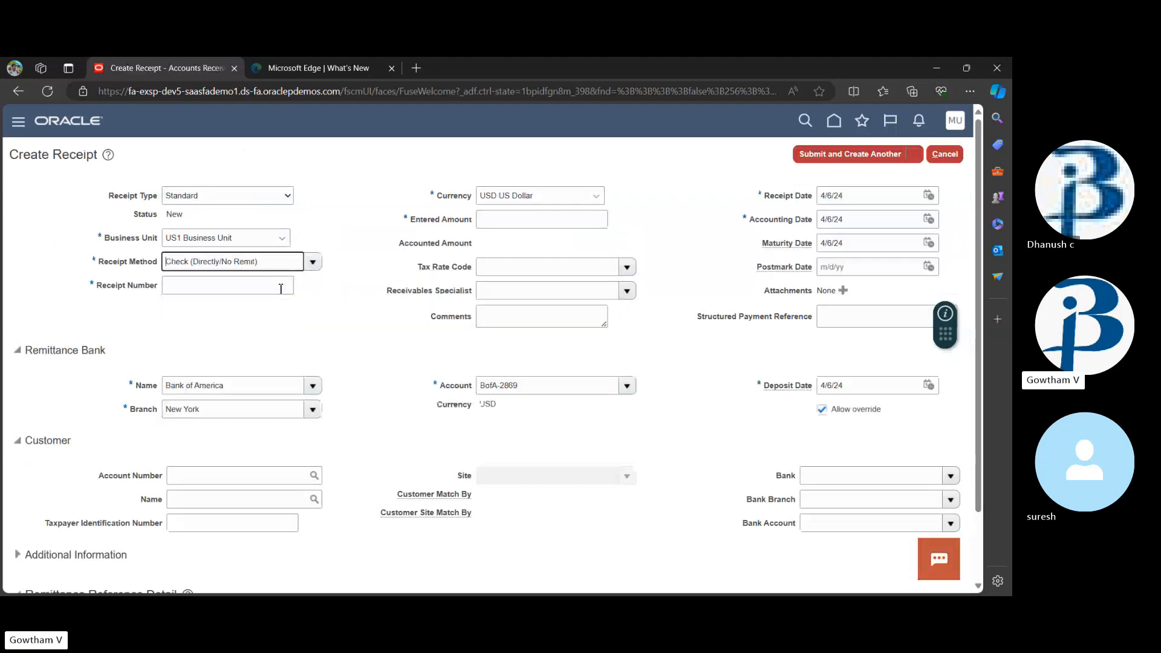
Step: Set the receipt number to 12347, the currency to EUR Euro and the entered amount to 10,000
{"action": "left_click", "coordinate": [280, 288]}
{"action": "type", "text": "12347"}
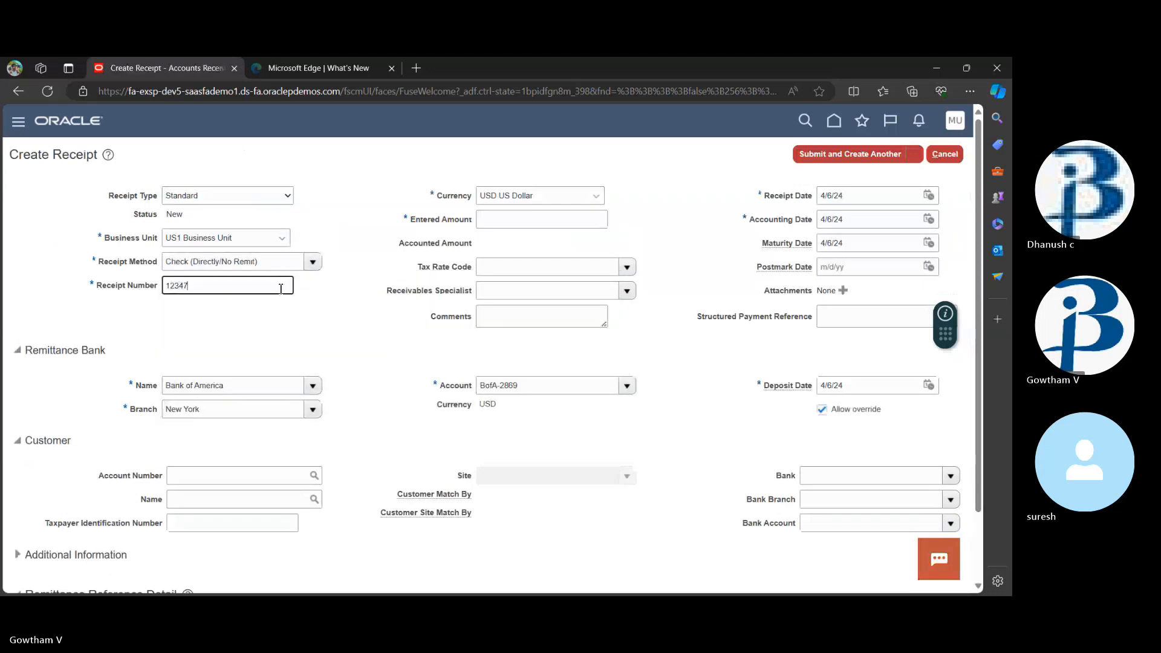
{"action": "left_click", "coordinate": [562, 194]}
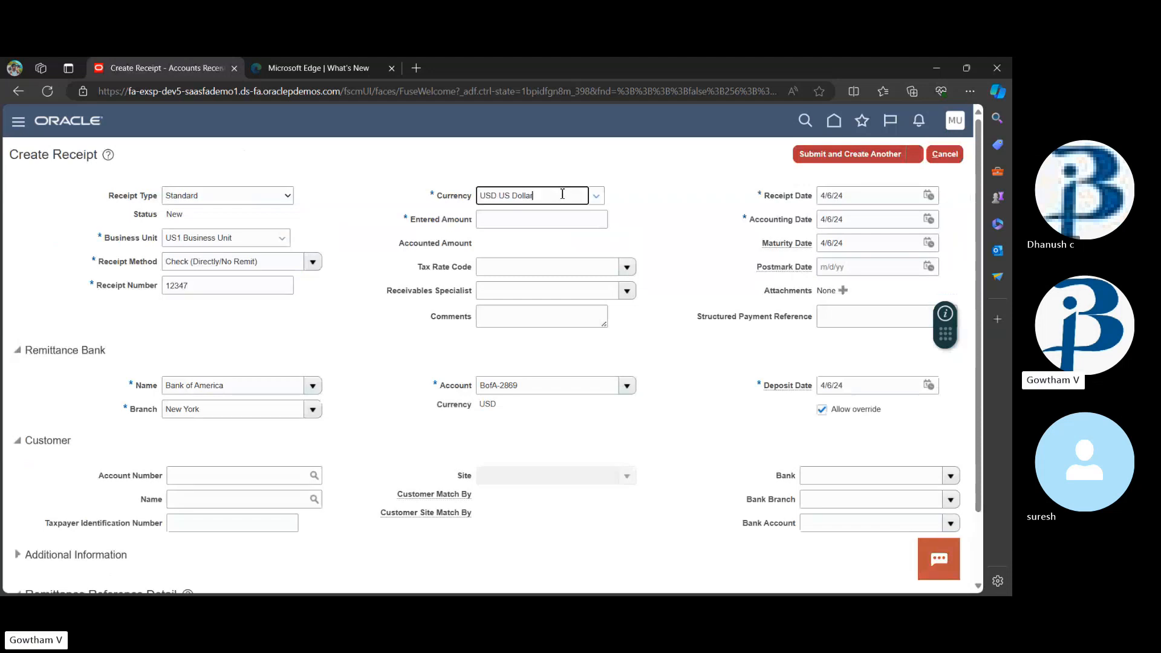
{"action": "left_click", "coordinate": [543, 227]}
{"action": "left_click", "coordinate": [554, 221]}
{"action": "type", "text": "10,000"}
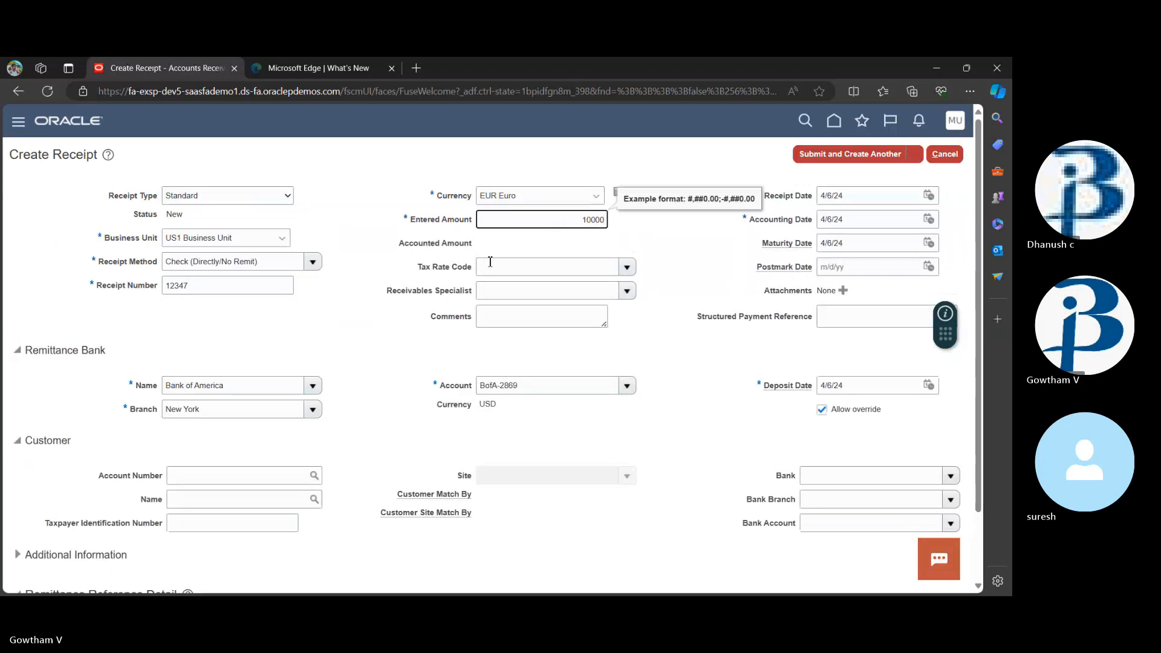
{"action": "left_click", "coordinate": [377, 387]}
Step: Set the receipt's customer name to Easy Solutions
{"action": "scroll", "coordinate": [377, 387], "scroll_direction": "down", "scroll_amount": 2}
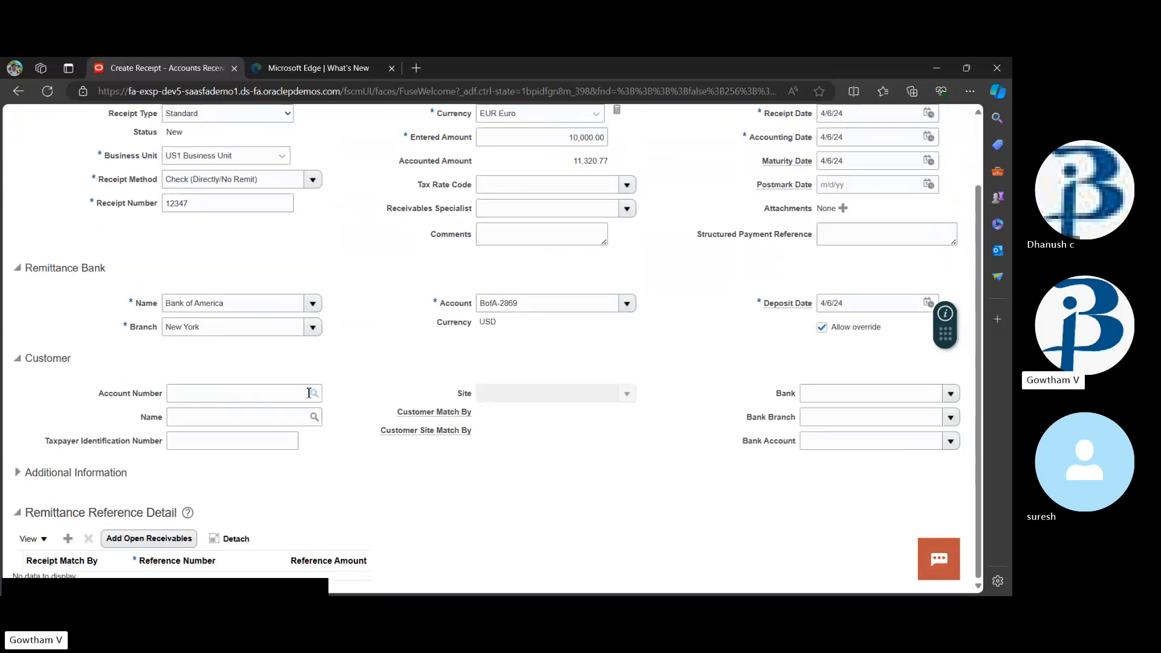
{"action": "left_click", "coordinate": [255, 417]}
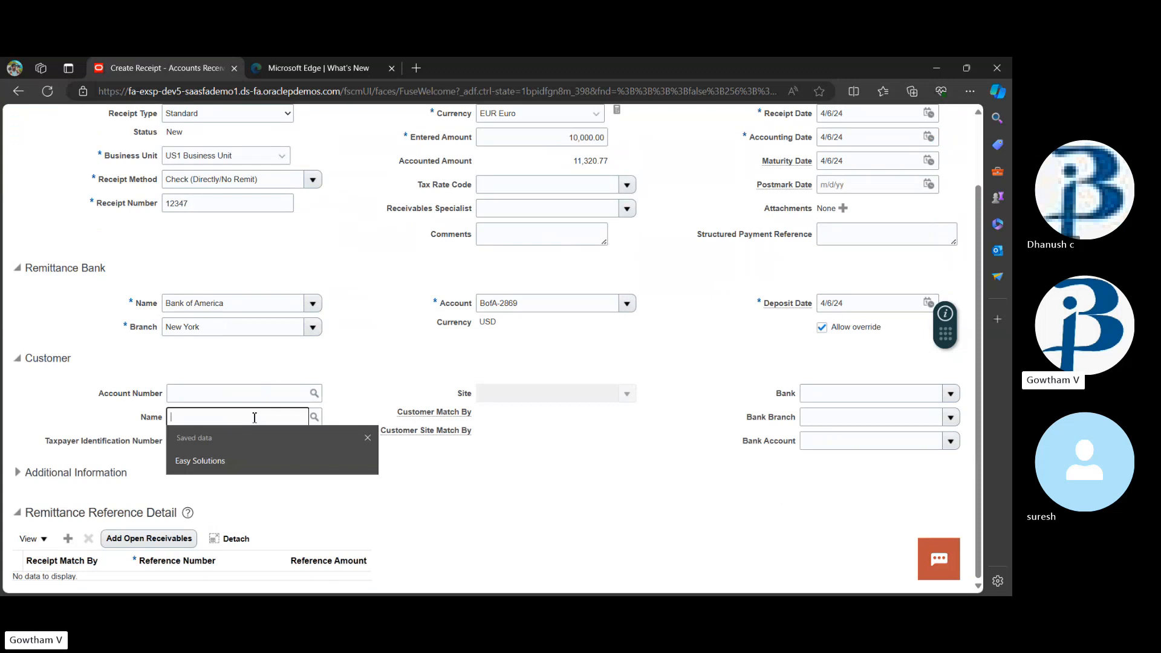
{"action": "left_click", "coordinate": [241, 459]}
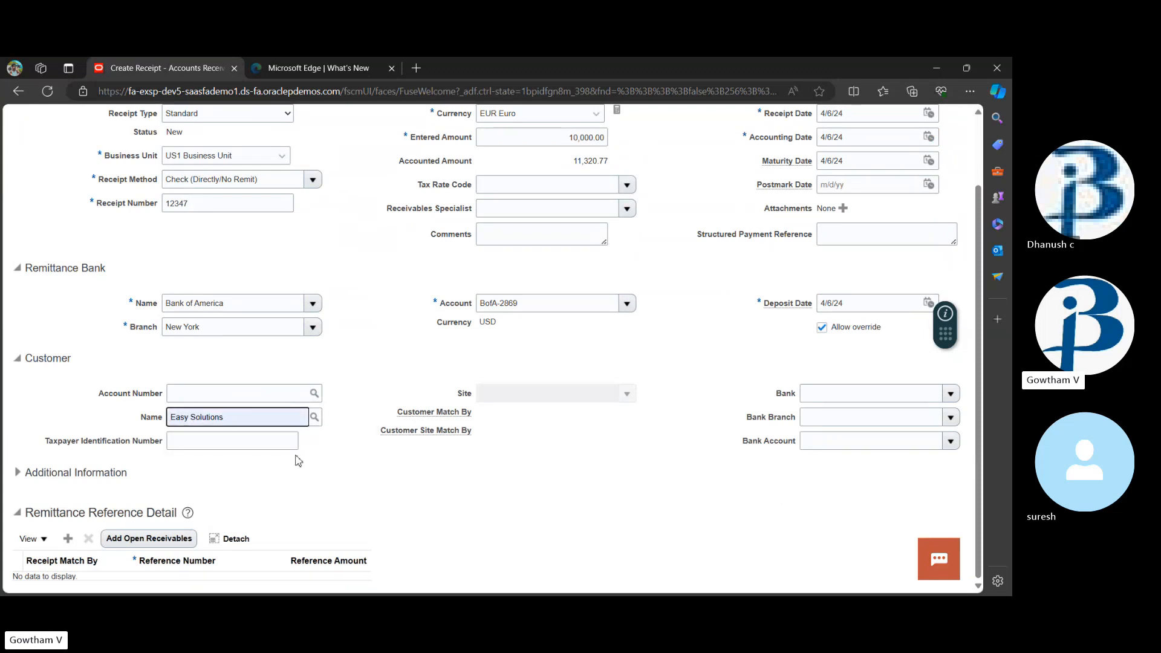
{"action": "left_click", "coordinate": [299, 475]}
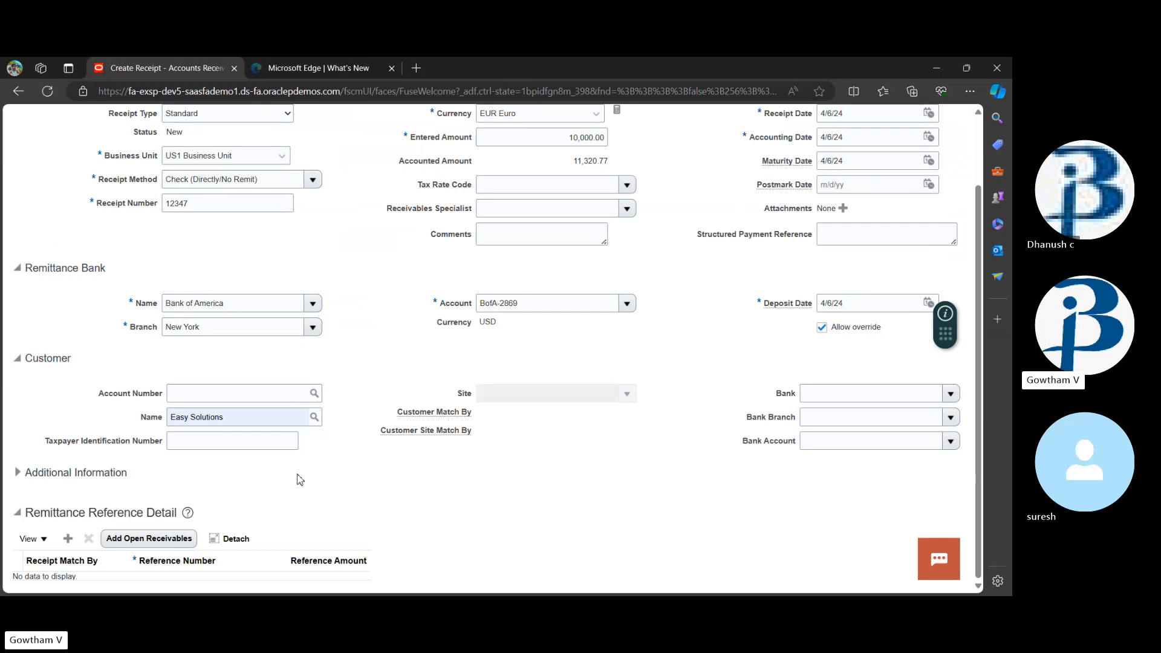
Step: Search open receivables with cross-currency transactions included and add the invoice due 1/29/24 as a remittance reference on receipt 12347
{"action": "left_click", "coordinate": [157, 539]}
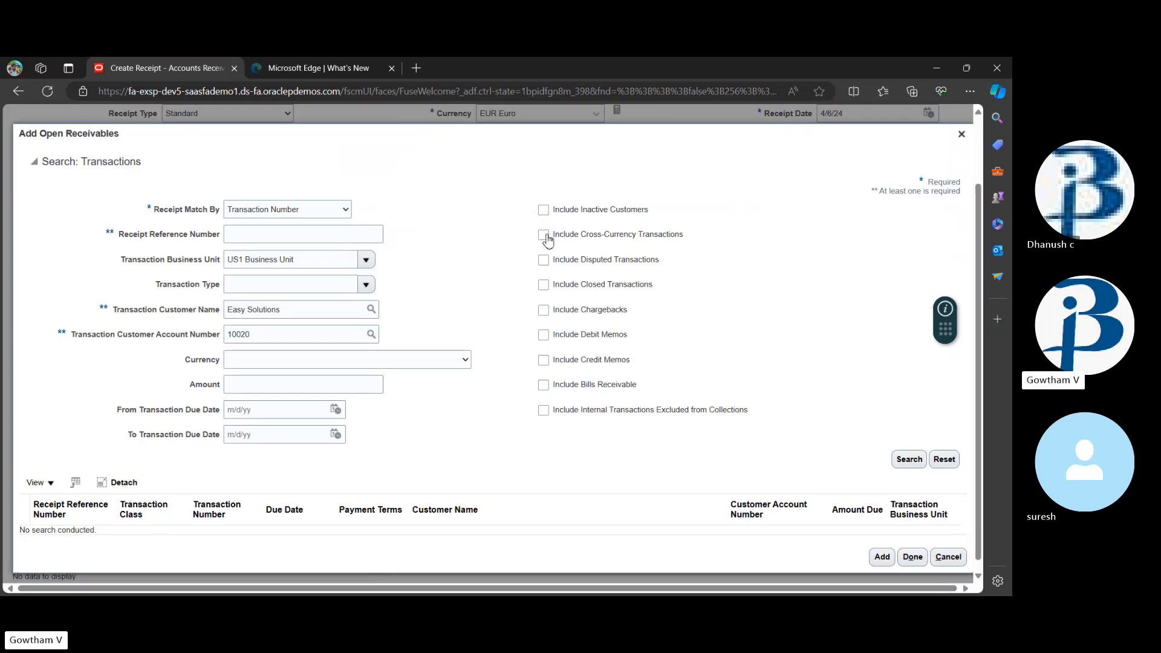
{"action": "left_click", "coordinate": [543, 234]}
{"action": "left_click", "coordinate": [915, 461]}
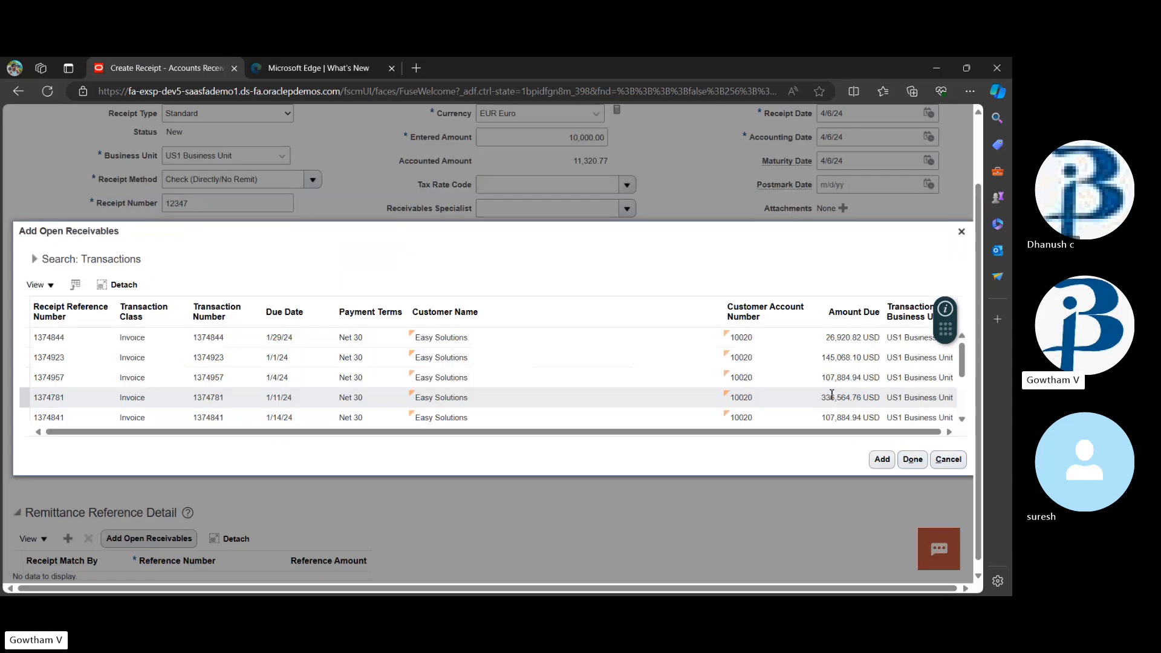
{"action": "left_click", "coordinate": [883, 460]}
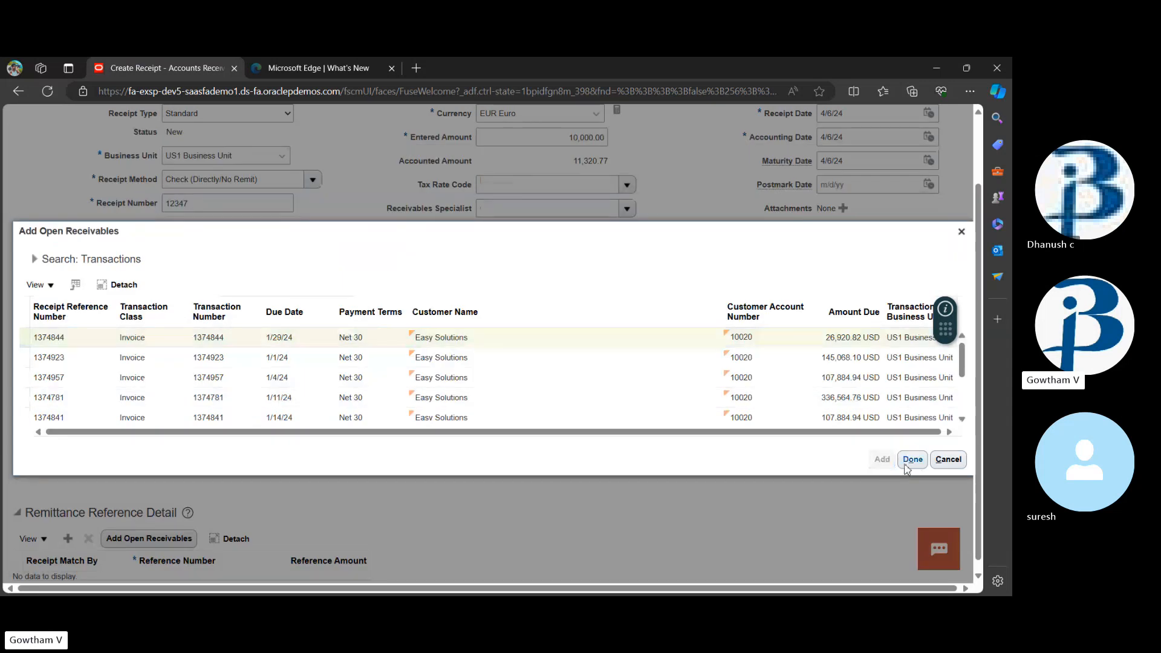
{"action": "left_click", "coordinate": [910, 461]}
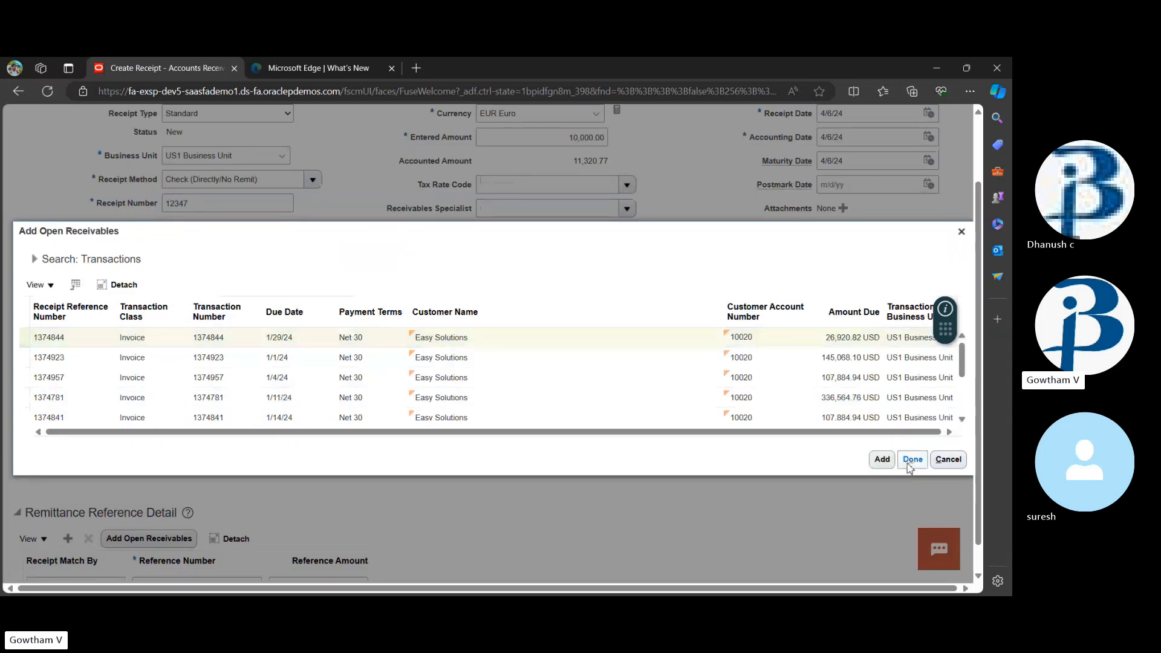
Step: Submit receipt 12347 using the Submit and Apply Manually option
{"action": "scroll", "coordinate": [632, 476], "scroll_direction": "down", "scroll_amount": 2}
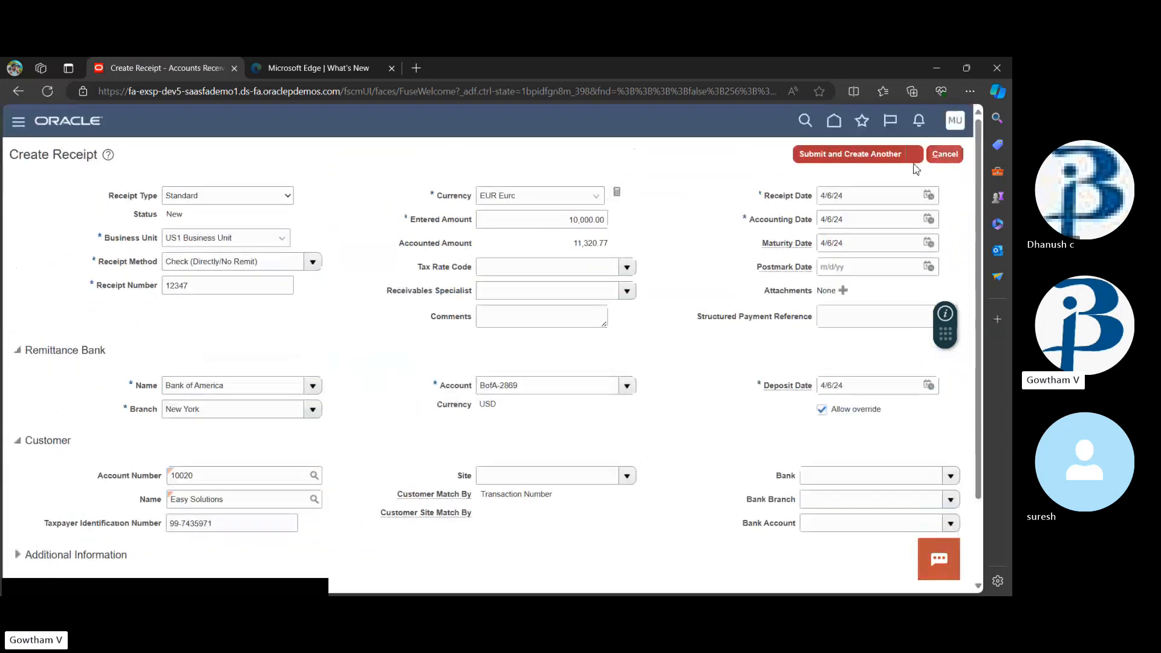
{"action": "left_click", "coordinate": [915, 156]}
{"action": "left_click", "coordinate": [891, 200]}
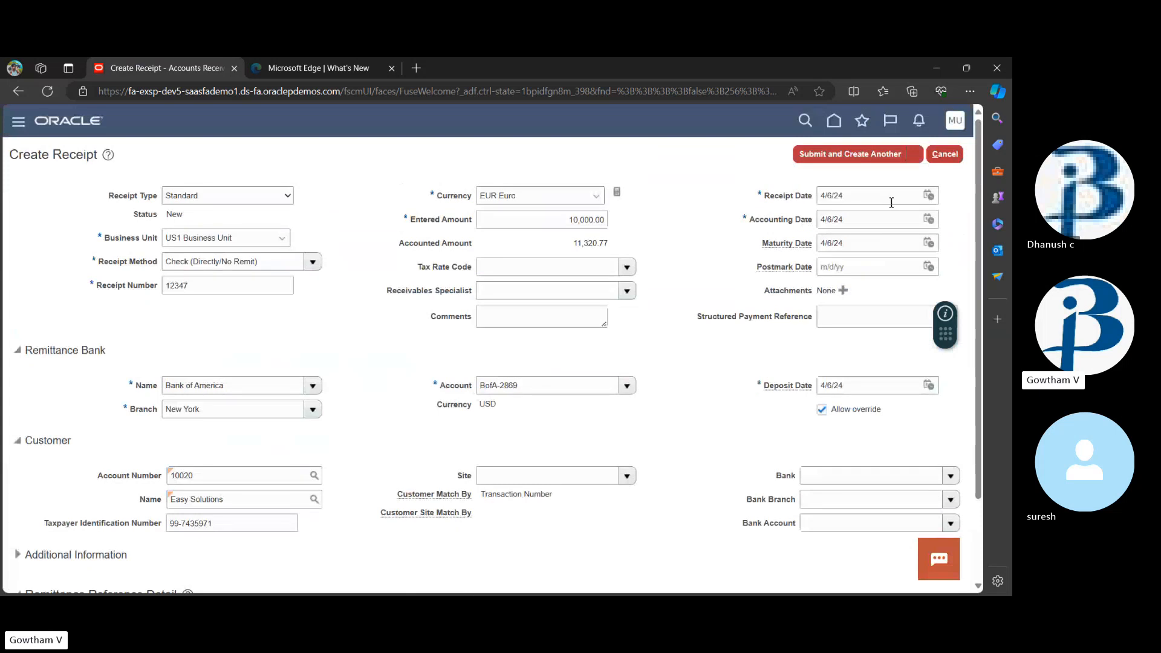
Step: Search the submitted receipt's open receivables with cross-currency transactions included and add the USD invoice due 1/29/24 as an application
{"action": "left_click", "coordinate": [379, 505]}
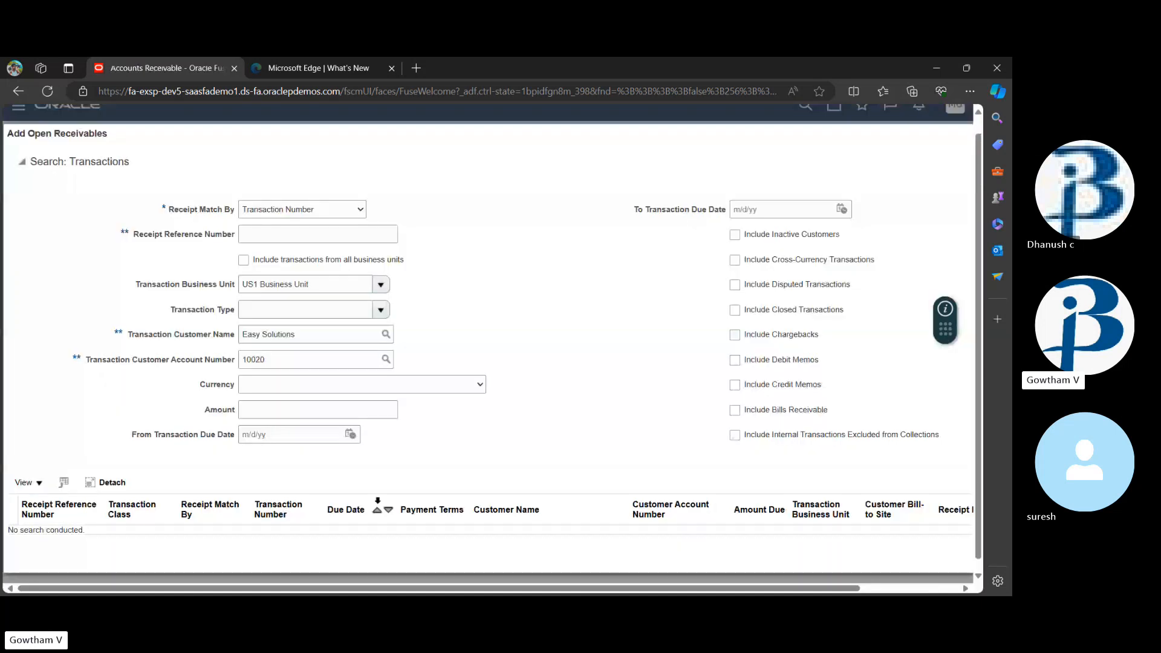
{"action": "left_click", "coordinate": [735, 260]}
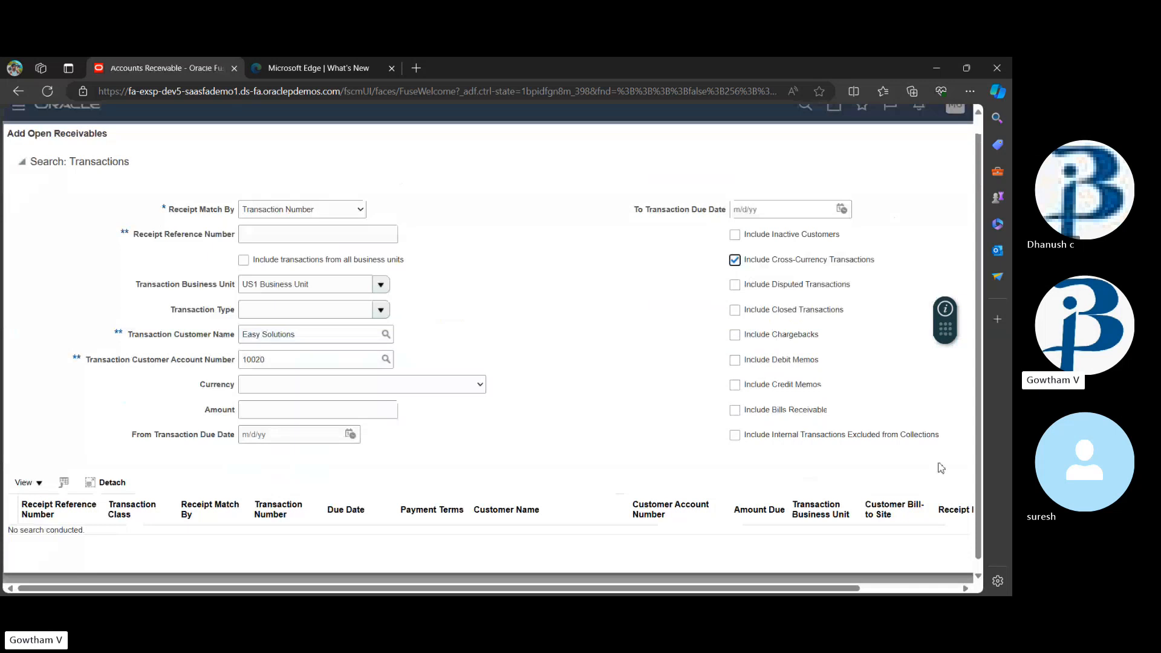
{"action": "scroll", "coordinate": [941, 468], "scroll_direction": "right", "scroll_amount": 2}
{"action": "left_click", "coordinate": [912, 475]}
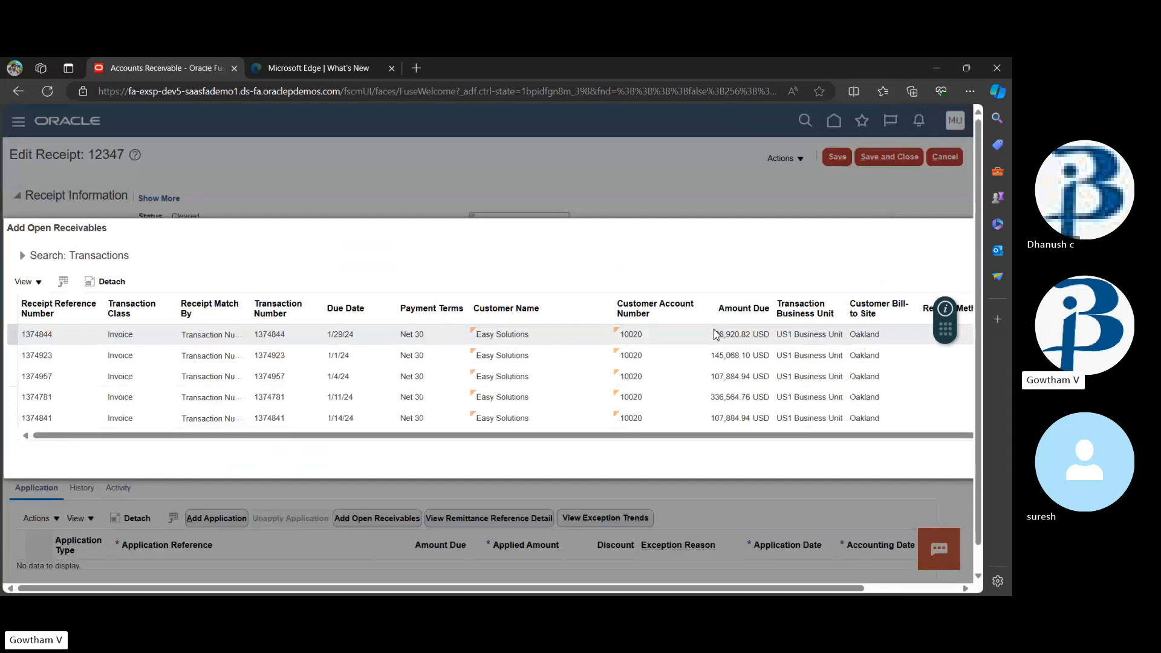
{"action": "left_click", "coordinate": [715, 335]}
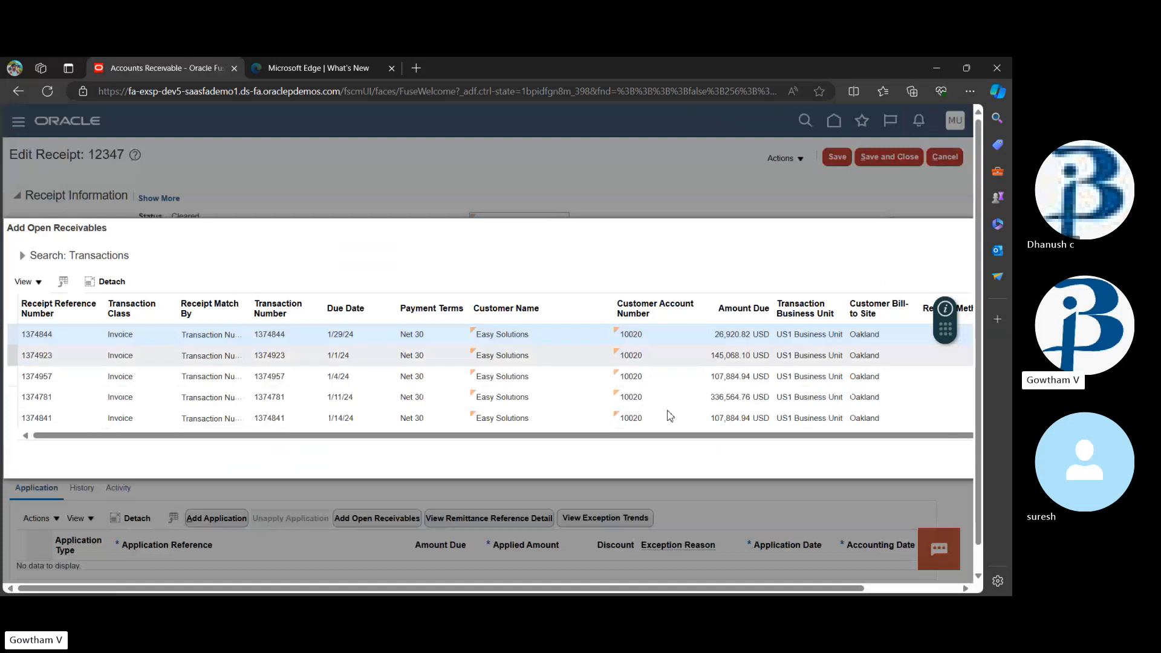
{"action": "left_click_drag", "start_coordinate": [629, 589], "coordinate": [805, 588]}
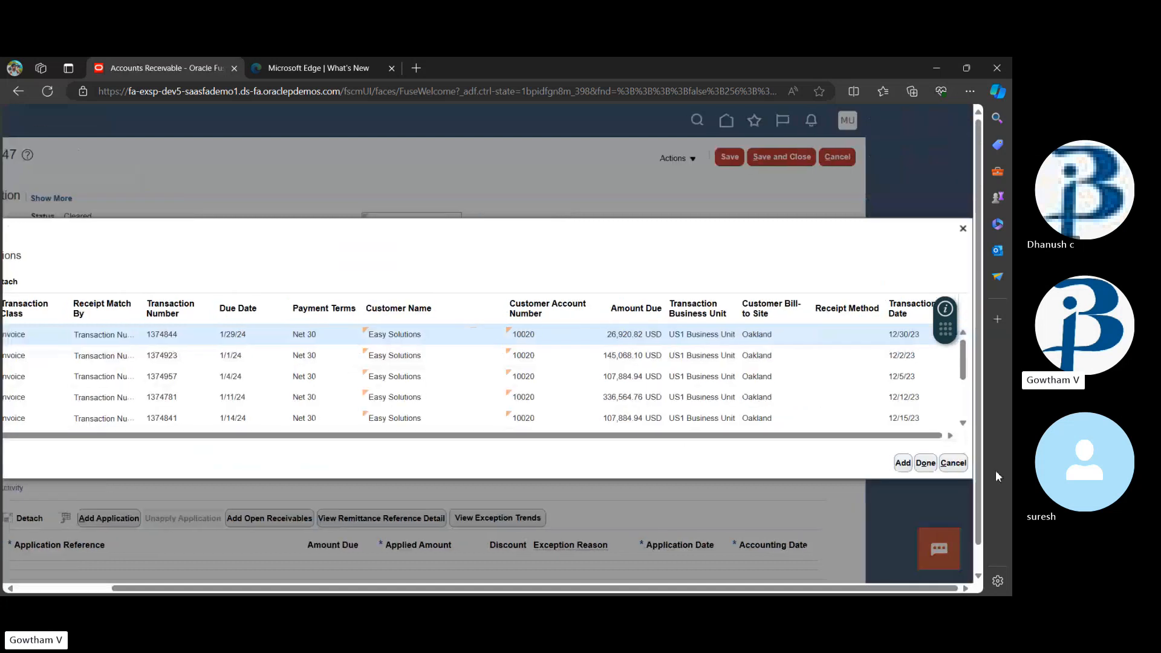
{"action": "left_click", "coordinate": [908, 465]}
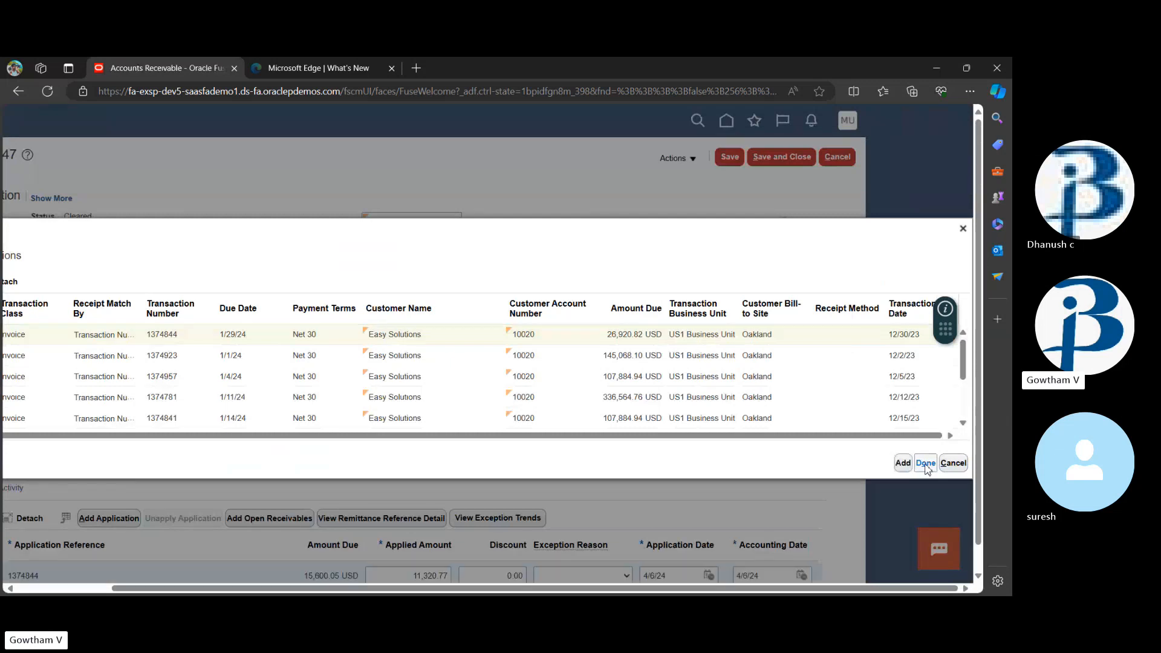
{"action": "left_click", "coordinate": [926, 463]}
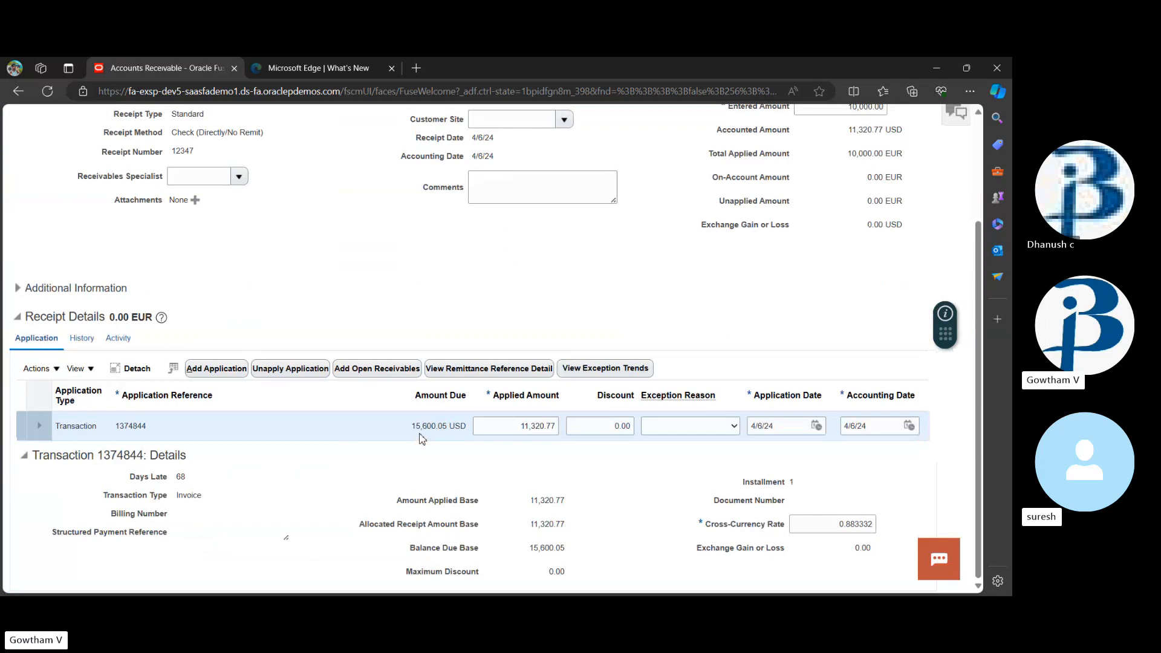
Step: Review the applied amount and cross-currency rate of the invoice application, and save the receipt
{"action": "scroll", "coordinate": [431, 450], "scroll_direction": "up", "scroll_amount": 1}
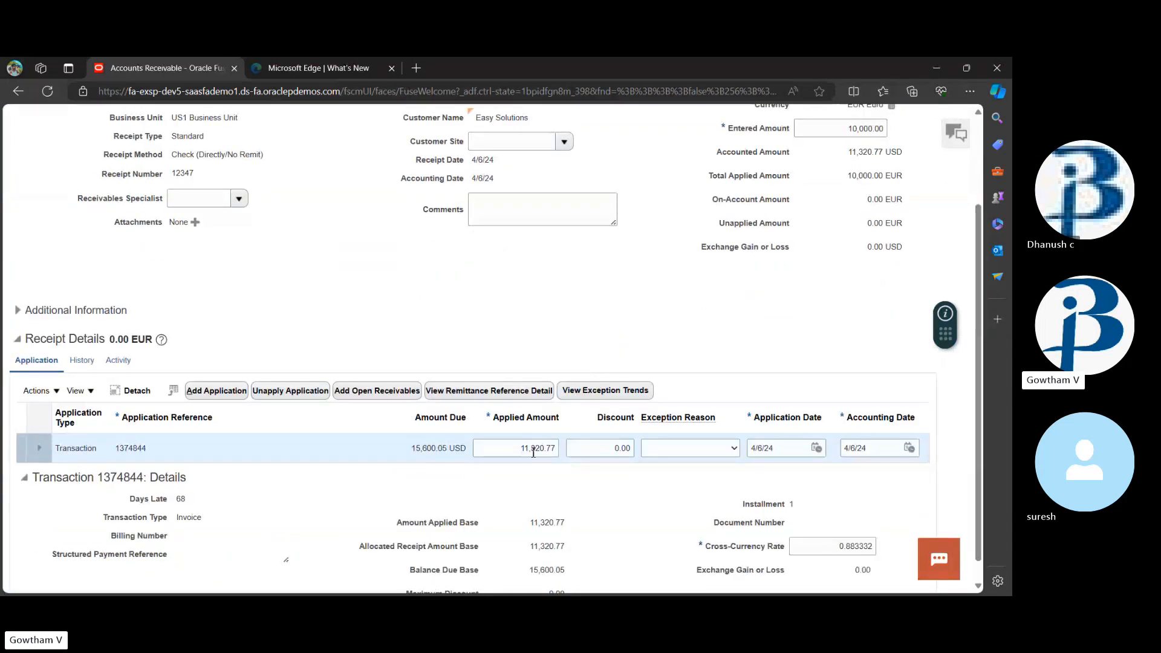
{"action": "scroll", "coordinate": [552, 535], "scroll_direction": "down", "scroll_amount": 1}
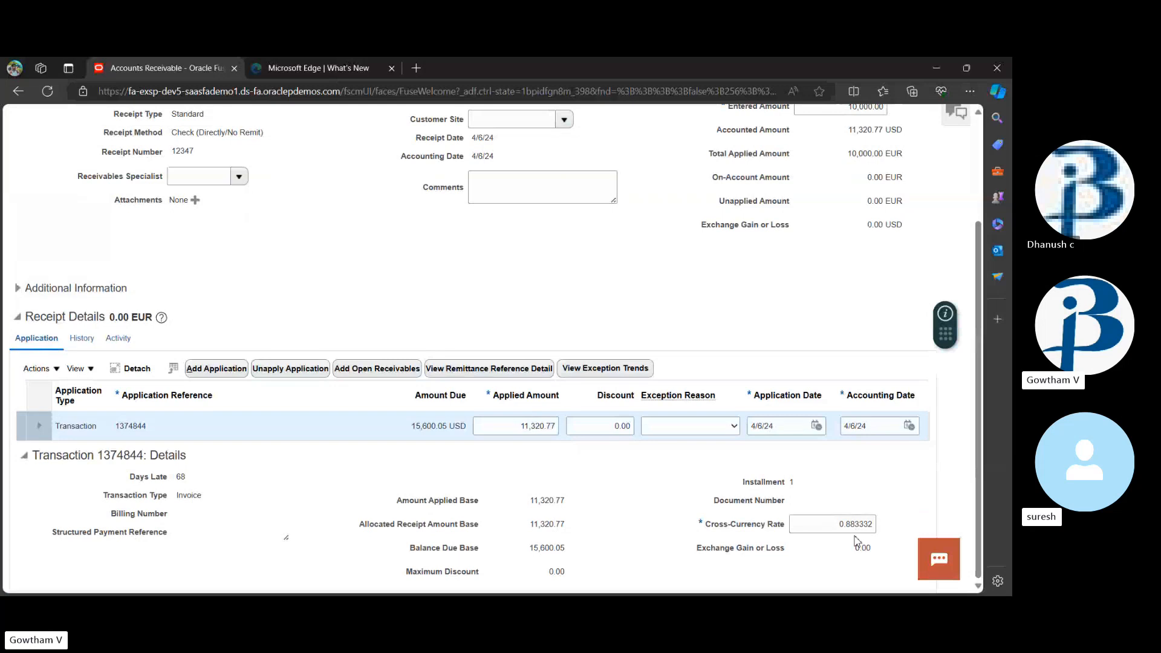
{"action": "scroll", "coordinate": [788, 521], "scroll_direction": "up", "scroll_amount": 3}
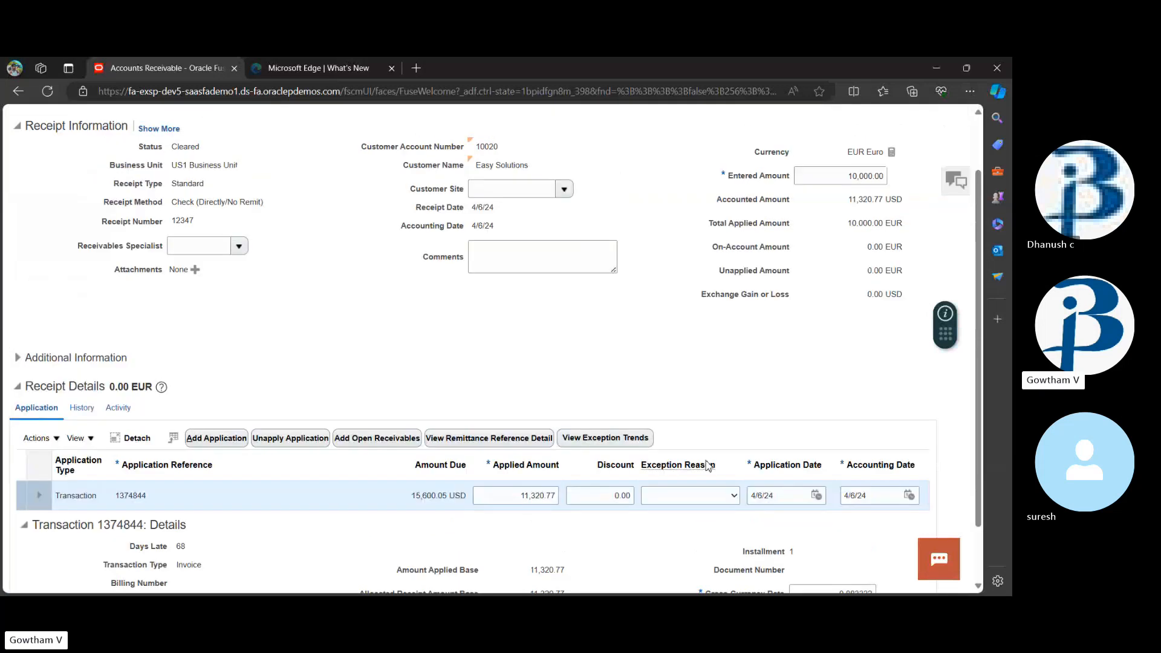
{"action": "left_click", "coordinate": [837, 158]}
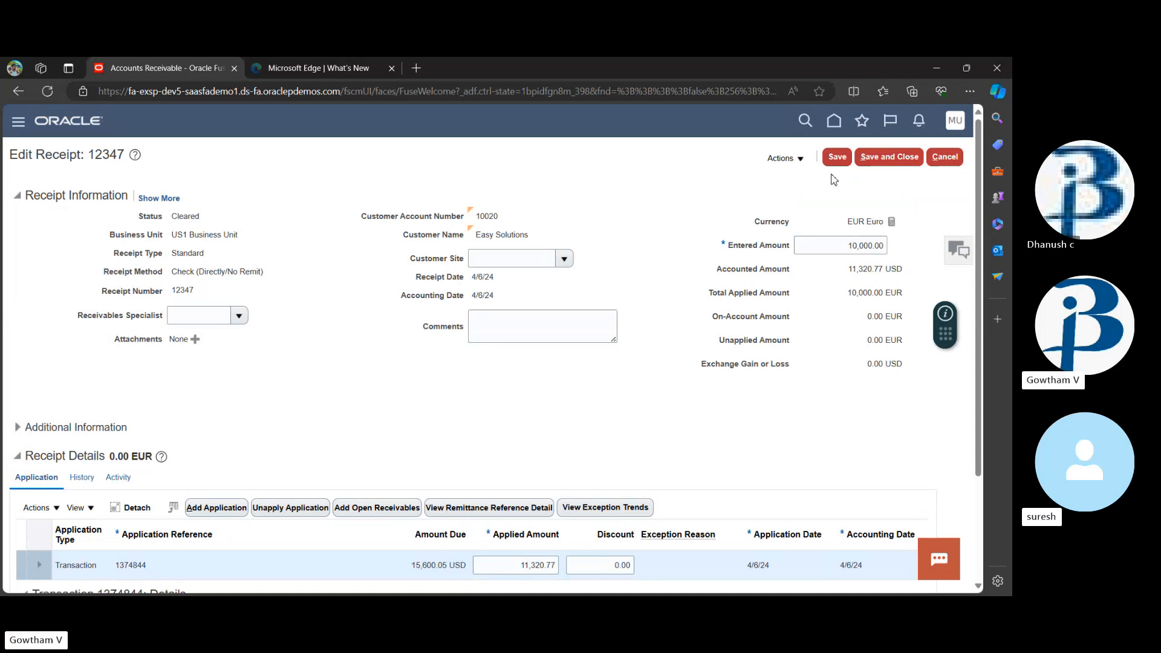
{"action": "left_click", "coordinate": [782, 158]}
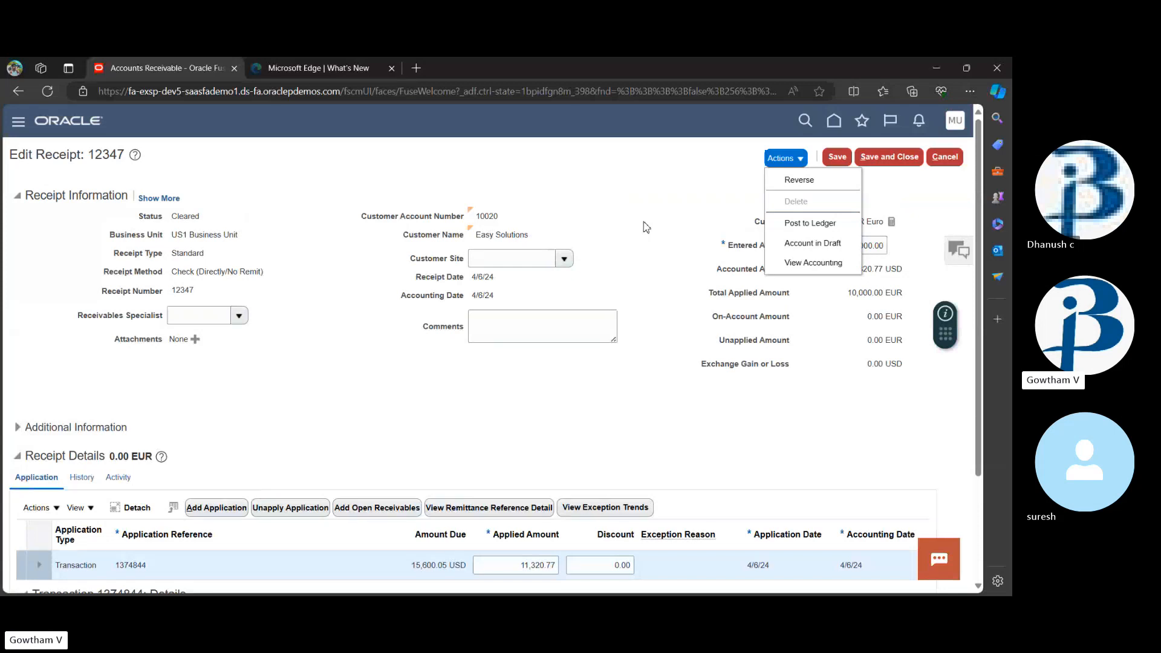
{"action": "left_click", "coordinate": [643, 221]}
{"action": "left_click_drag", "start_coordinate": [643, 222], "coordinate": [339, 459]}
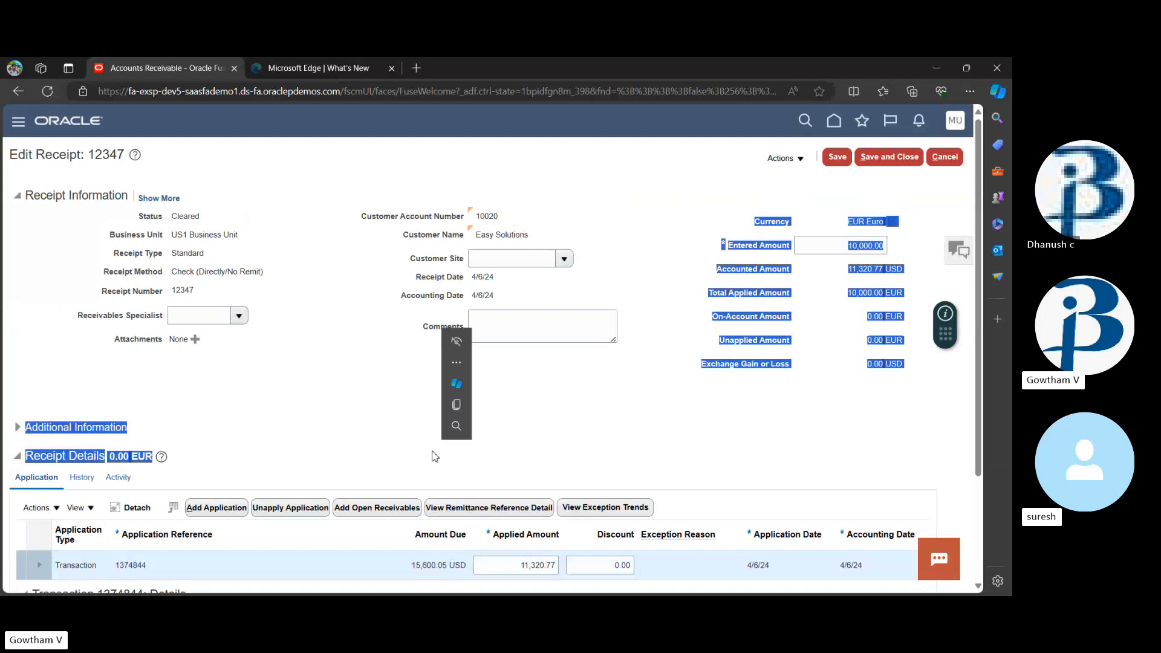
Step: Check the invoice application on receipt 12347, reverse the receipt, and close it
{"action": "scroll", "coordinate": [341, 283], "scroll_direction": "down", "scroll_amount": 2}
{"action": "left_click", "coordinate": [206, 443]}
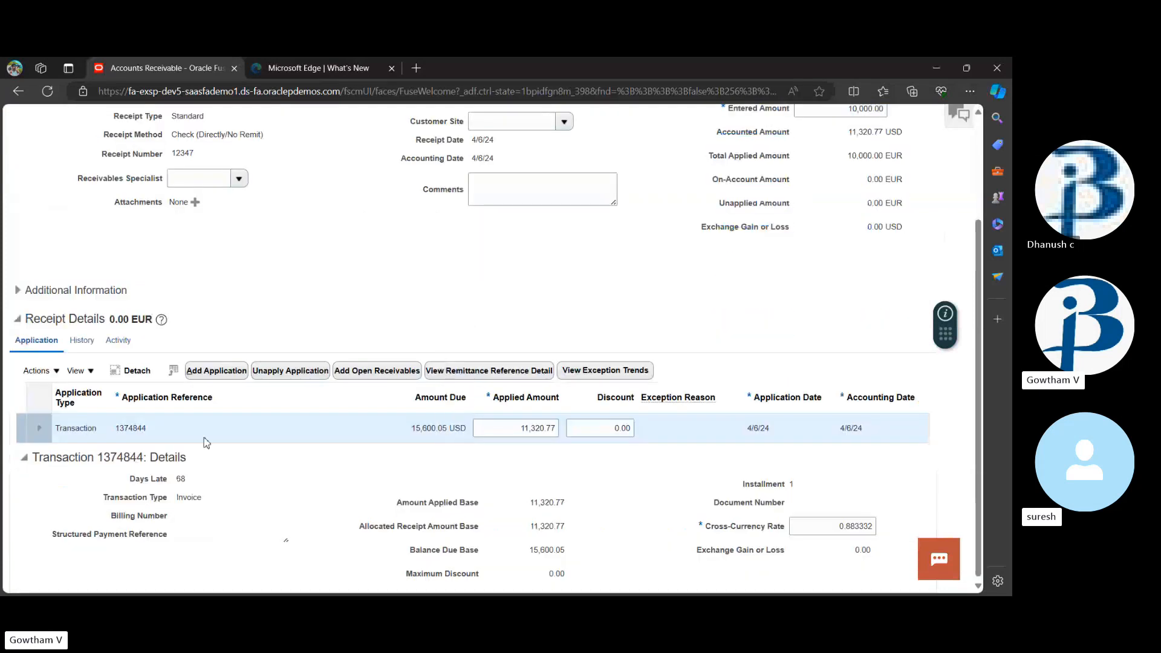
{"action": "scroll", "coordinate": [537, 317], "scroll_direction": "up", "scroll_amount": 2}
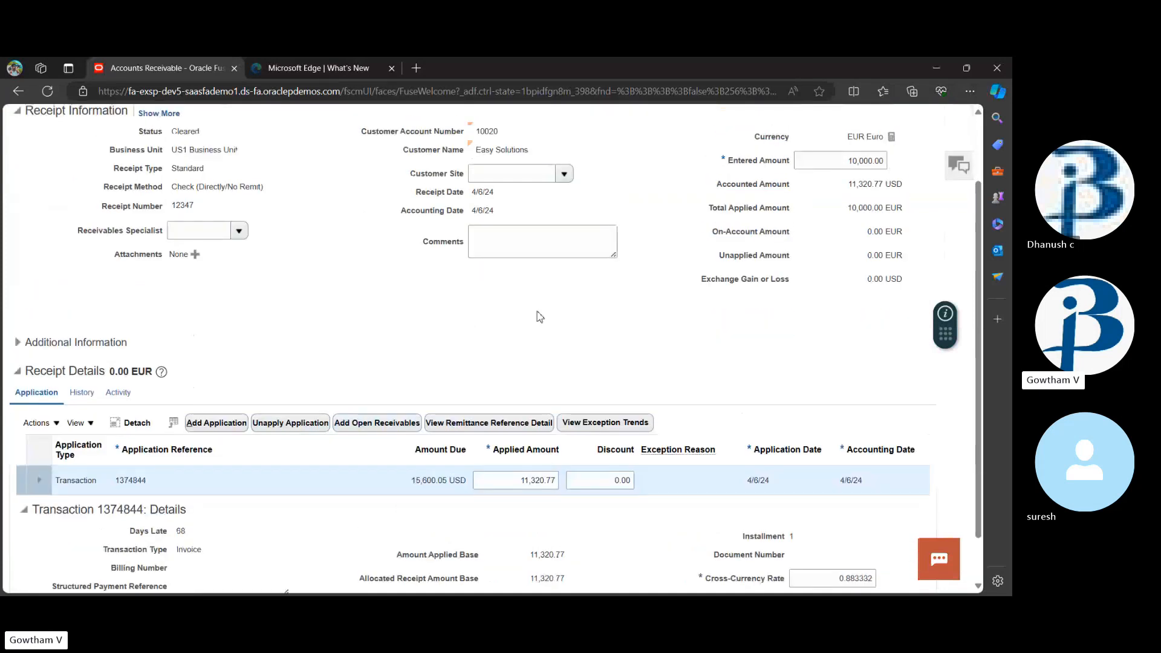
{"action": "left_click", "coordinate": [784, 153]}
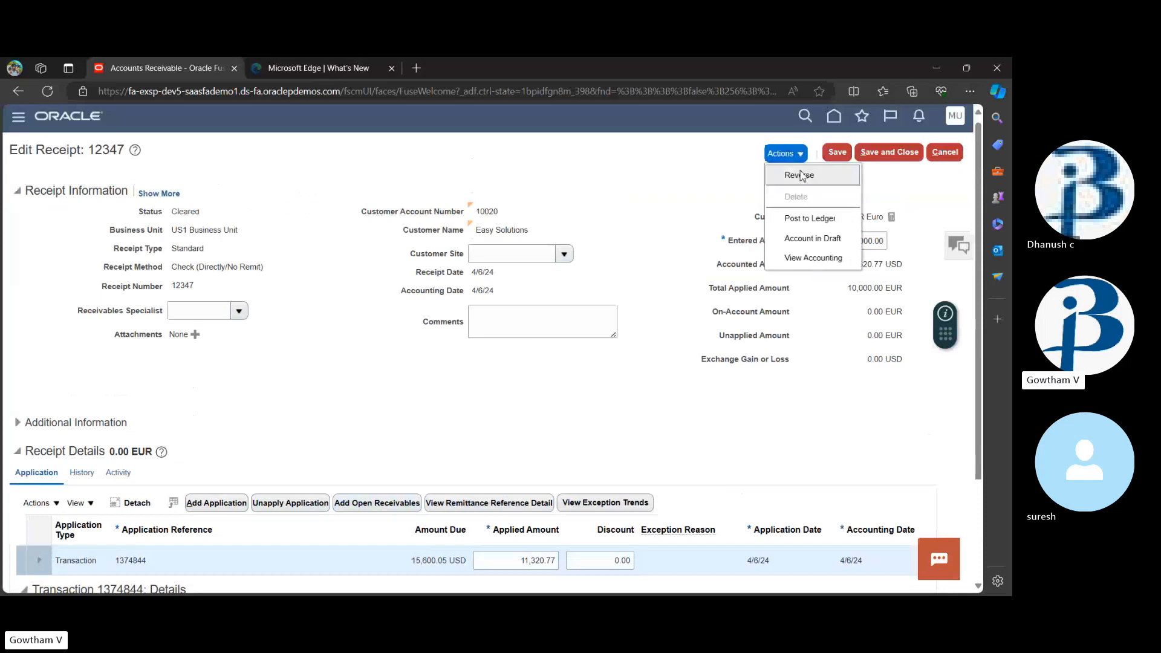
{"action": "left_click", "coordinate": [802, 176]}
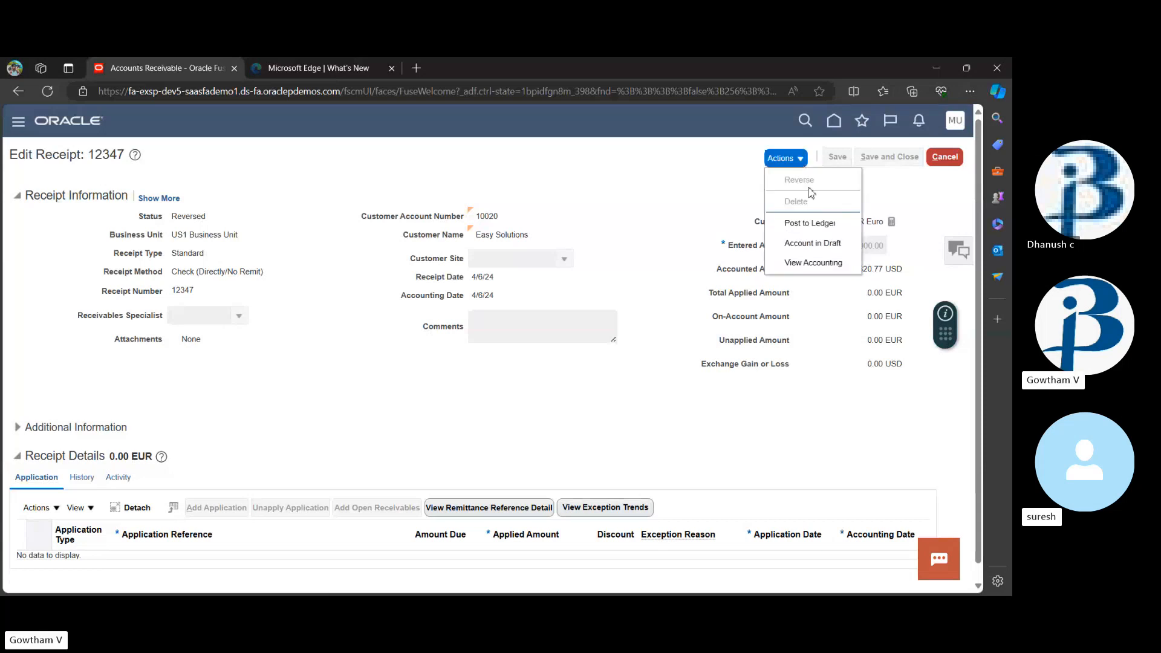
{"action": "left_click", "coordinate": [800, 160]}
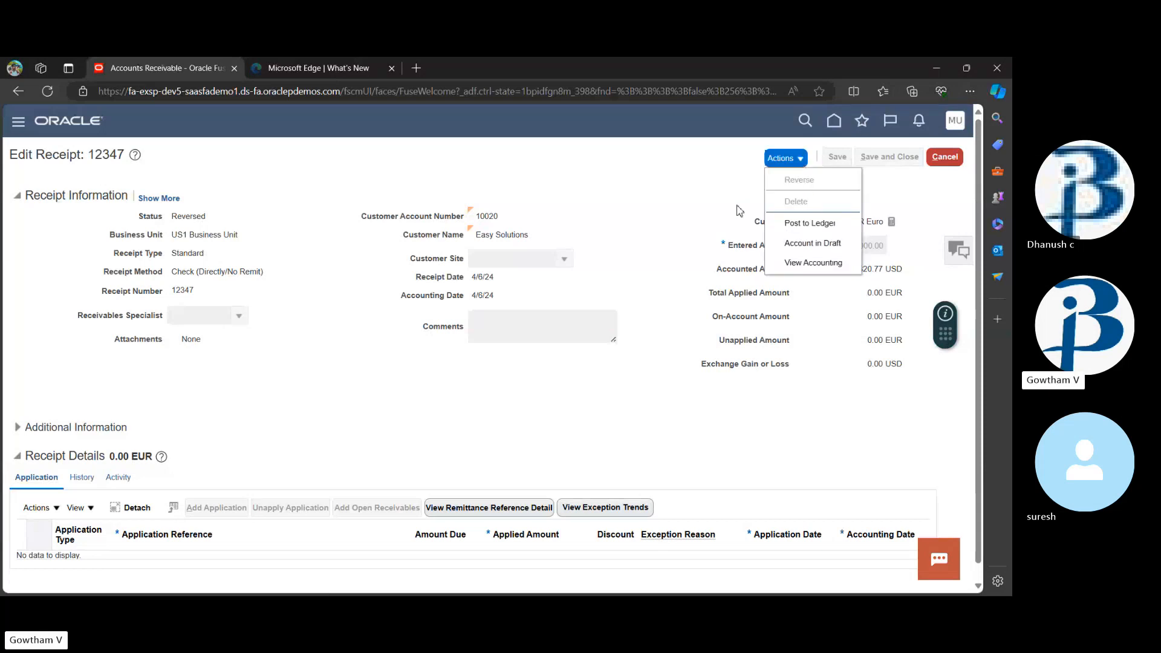
{"action": "left_click", "coordinate": [721, 234]}
{"action": "left_click", "coordinate": [942, 158]}
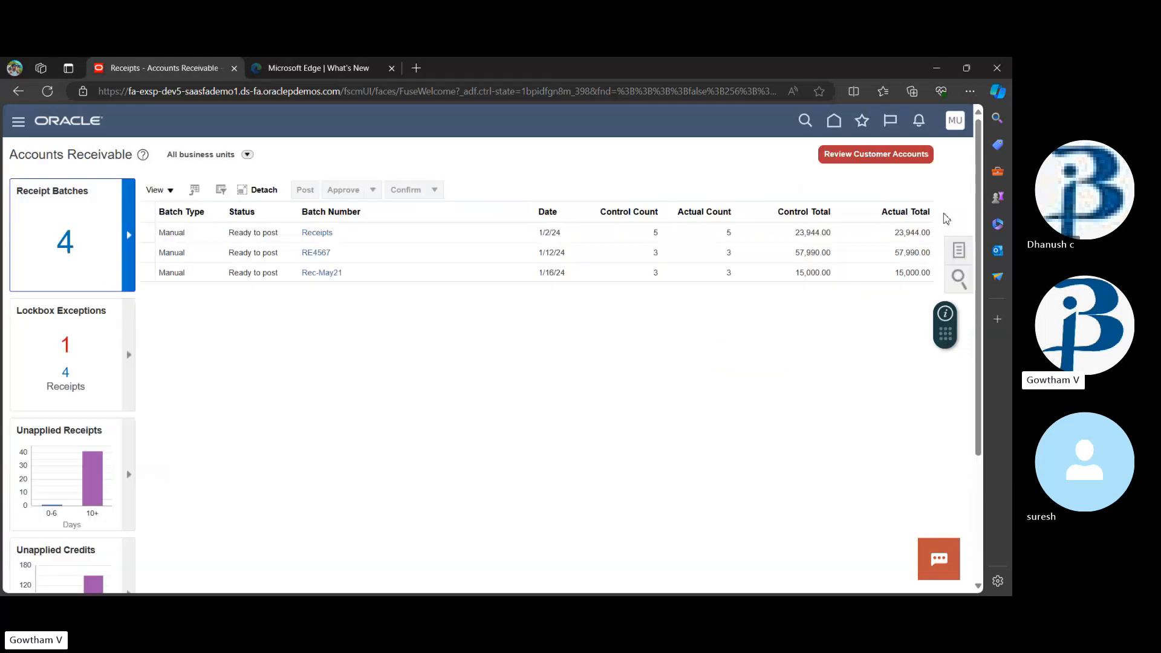
Step: Open the incomplete ABC Telecommunications invoice dated 1/11/24 in Billing and finalize it with Complete and Review
{"action": "left_click", "coordinate": [834, 121]}
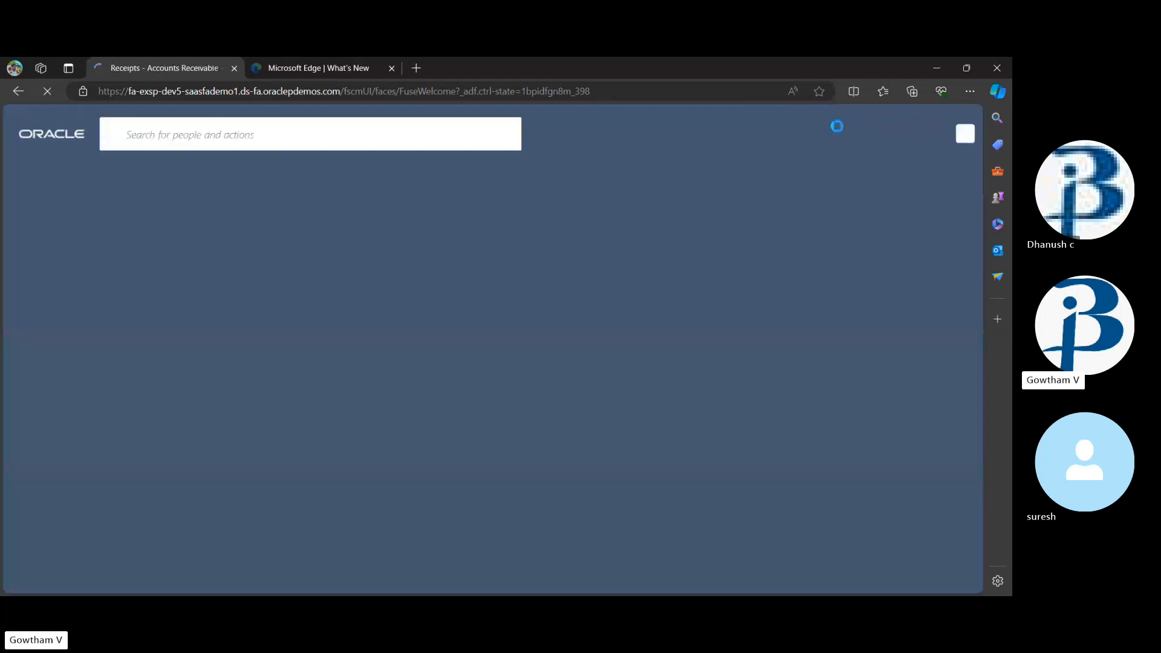
{"action": "left_click", "coordinate": [550, 369]}
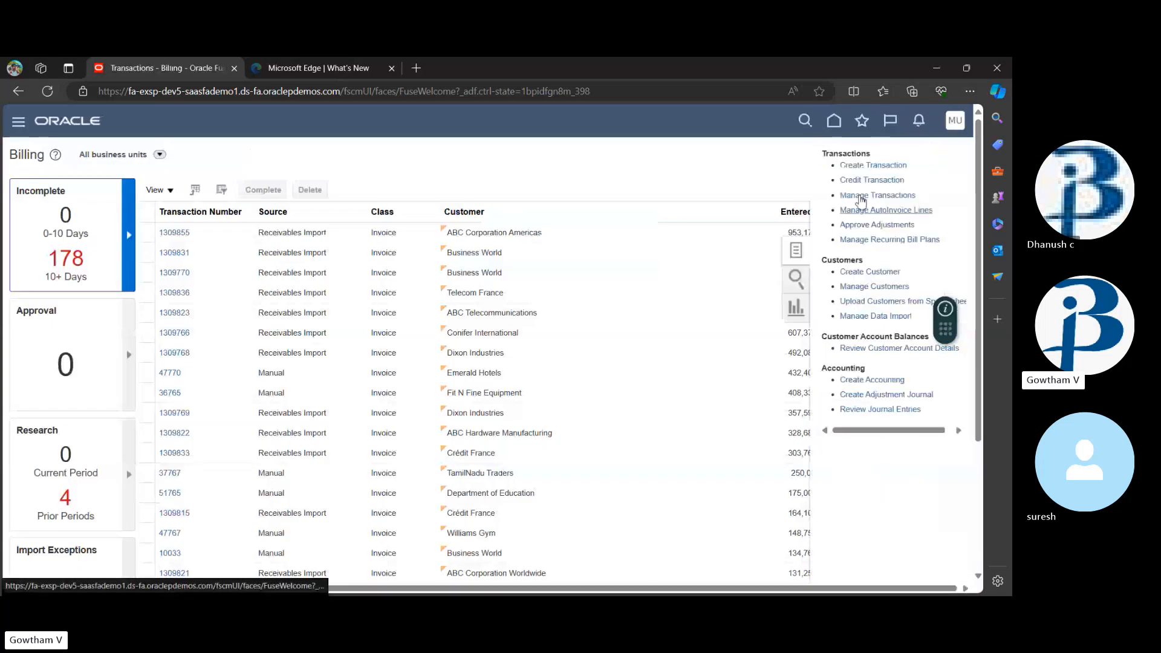
{"action": "left_click", "coordinate": [170, 315]}
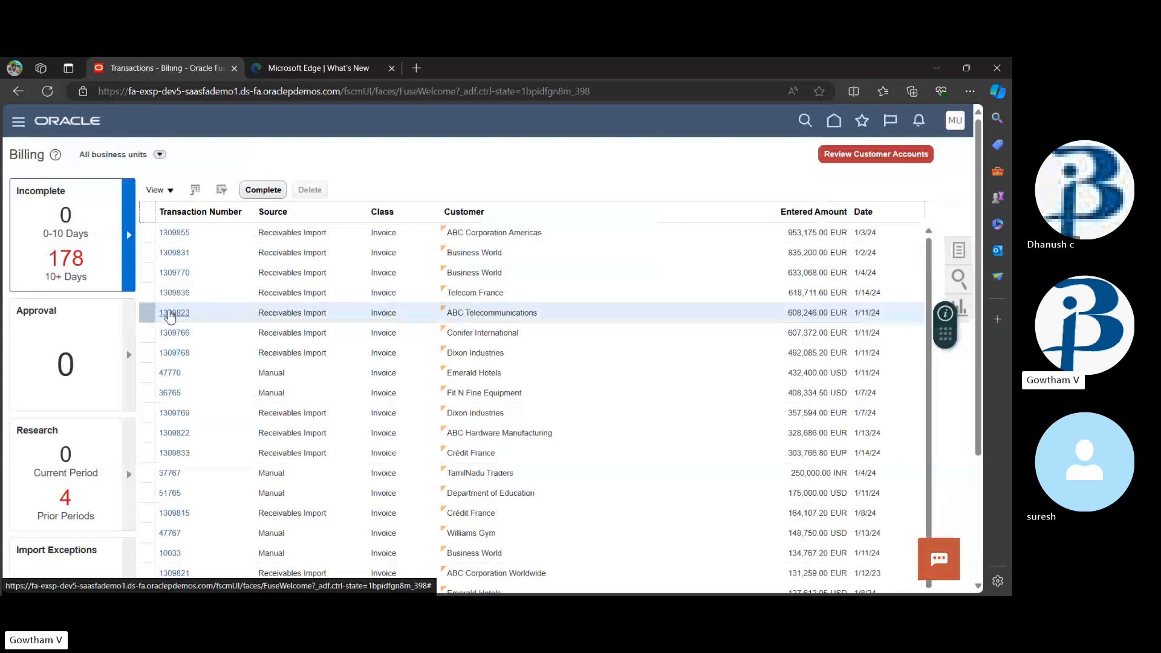
{"action": "left_click", "coordinate": [692, 157]}
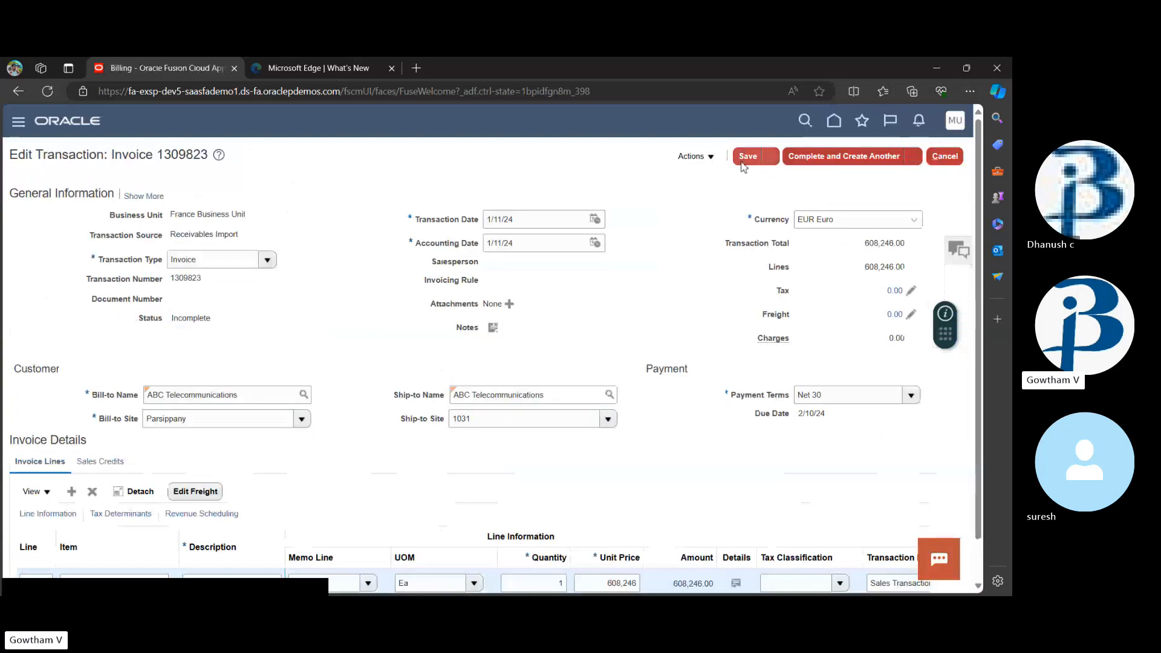
{"action": "left_click", "coordinate": [694, 156]}
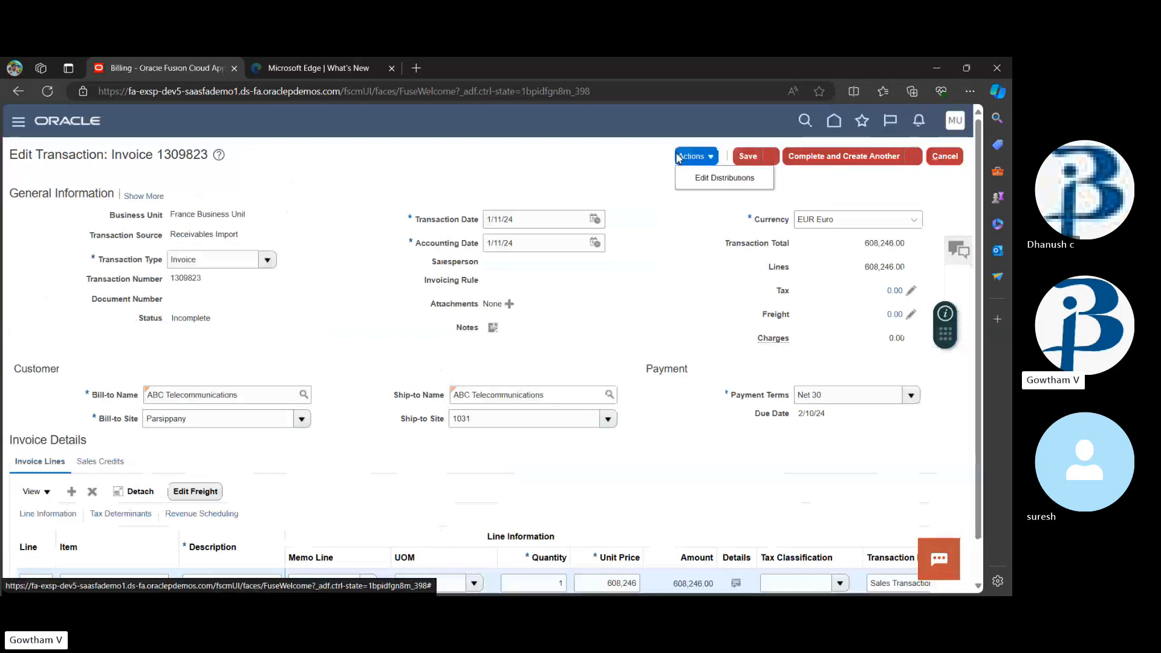
{"action": "left_click_drag", "start_coordinate": [701, 219], "coordinate": [912, 168]}
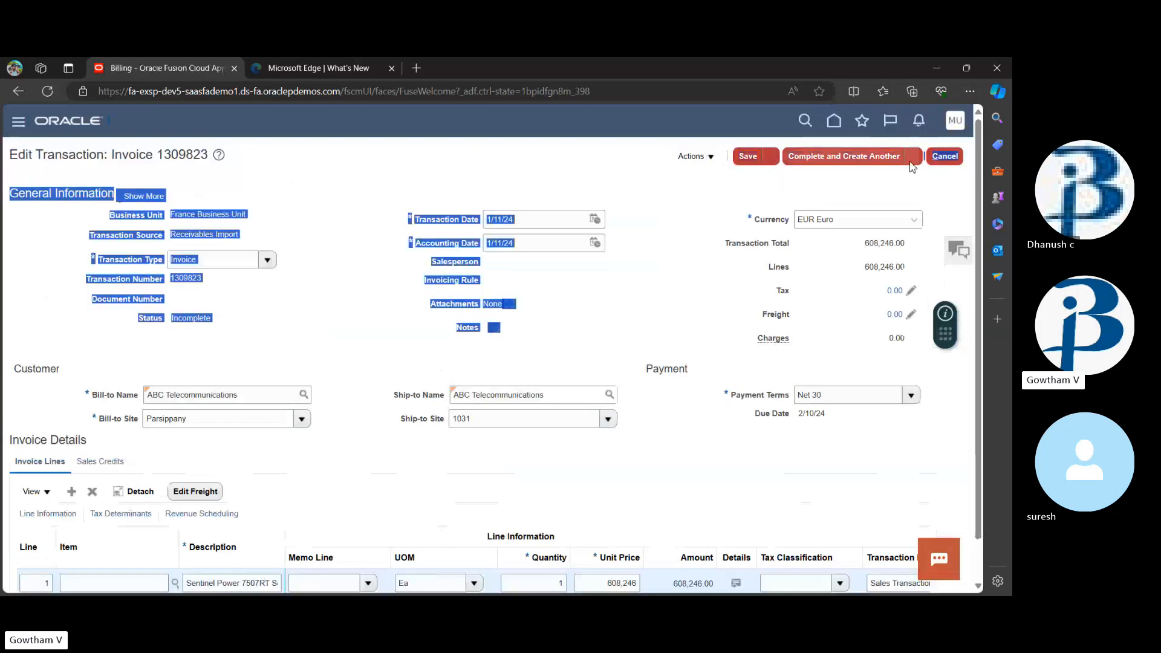
{"action": "left_click", "coordinate": [913, 157]}
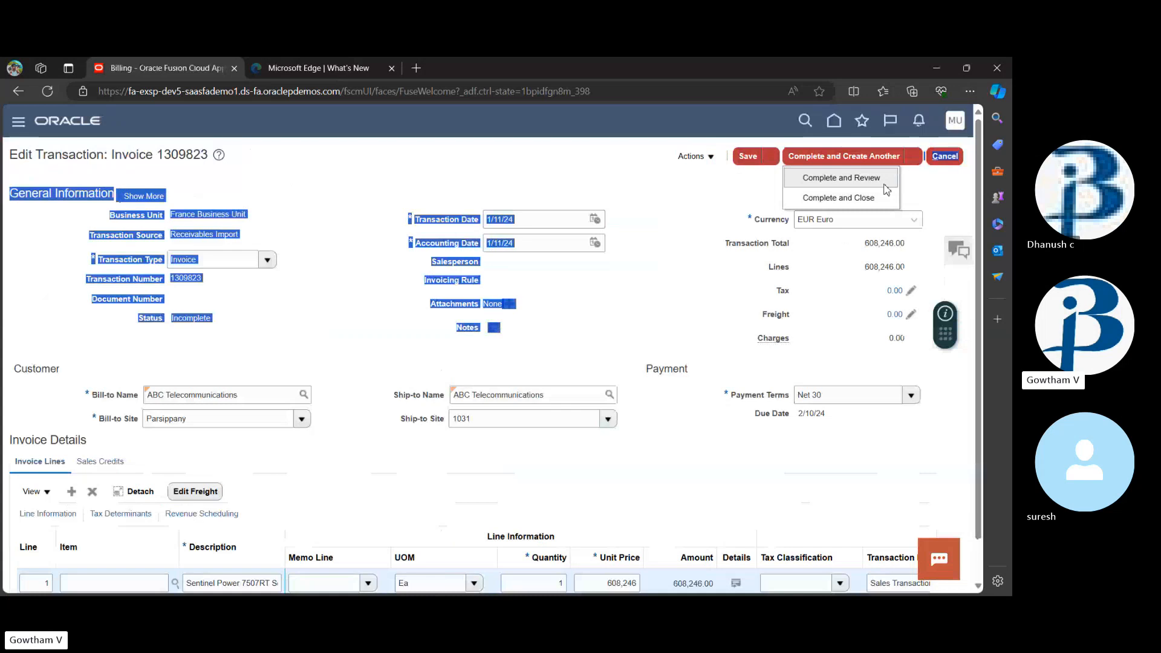
{"action": "left_click", "coordinate": [887, 182]}
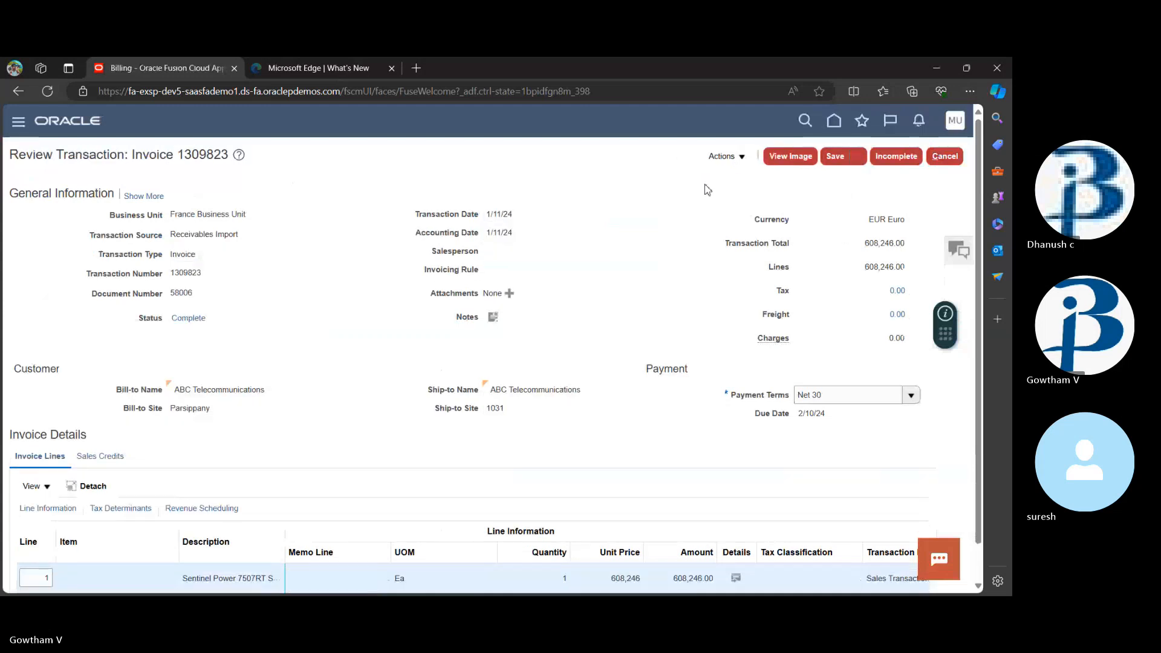
Step: Start a new adjustment on the completed invoice with the Chargeback Adjustment receivables activity
{"action": "left_click", "coordinate": [736, 157]}
{"action": "left_click", "coordinate": [748, 221]}
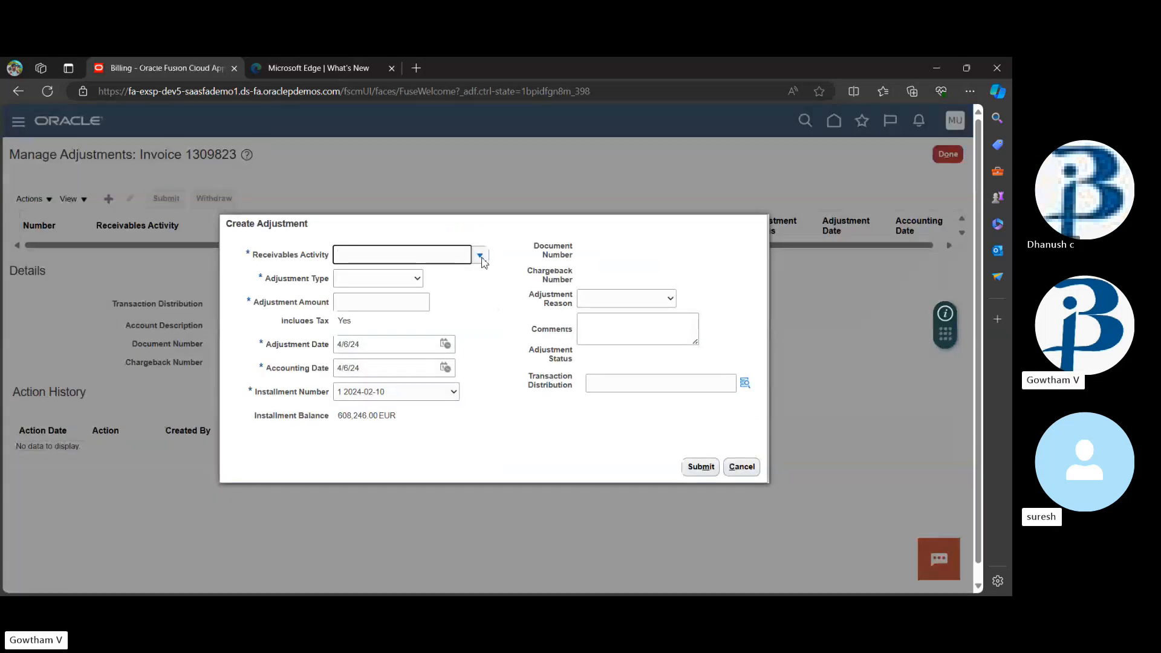
{"action": "left_click", "coordinate": [480, 256]}
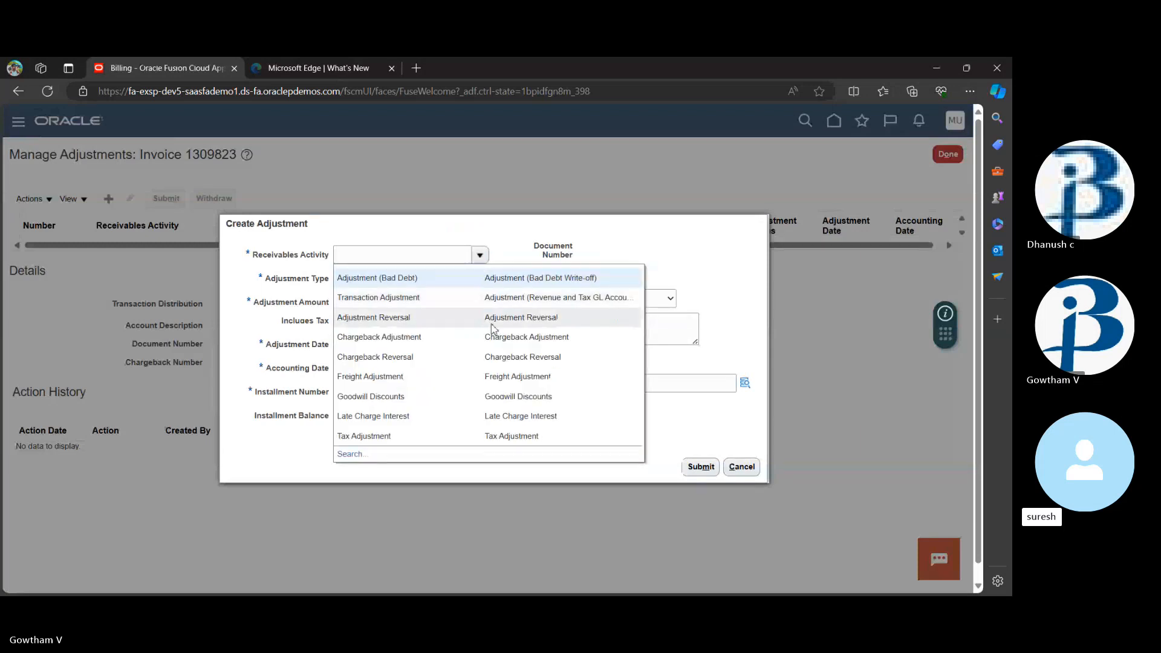
{"action": "left_click", "coordinate": [448, 337]}
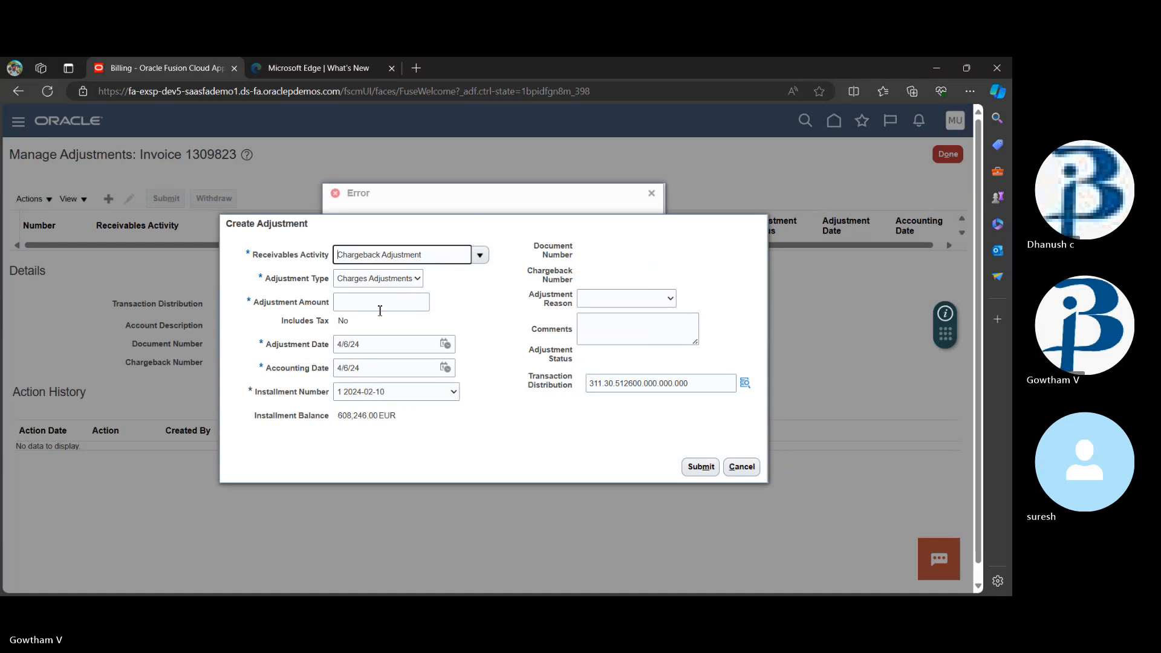
Step: Enter an adjustment amount of 1,000.00 and the comment "charge adj", and try to submit the Charges Adjustments entry
{"action": "left_click", "coordinate": [380, 310]}
{"action": "type", "text": "1000"}
{"action": "left_click", "coordinate": [482, 331]}
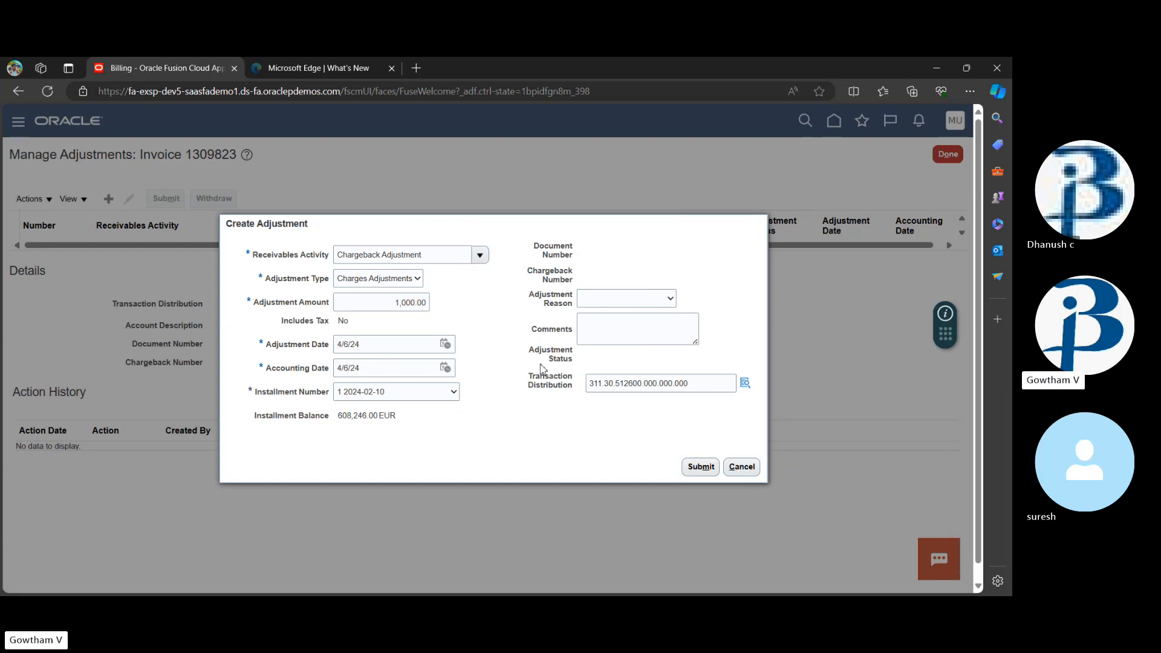
{"action": "left_click", "coordinate": [623, 327]}
{"action": "type", "text": "c"}
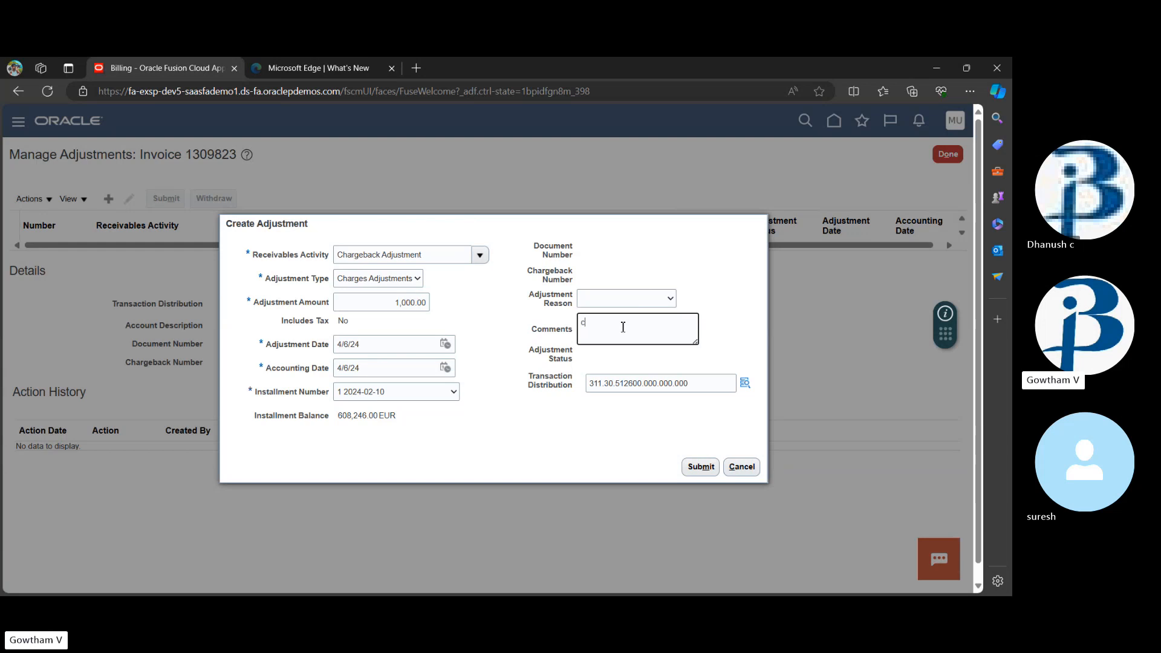
{"action": "type", "text": "harge adj"}
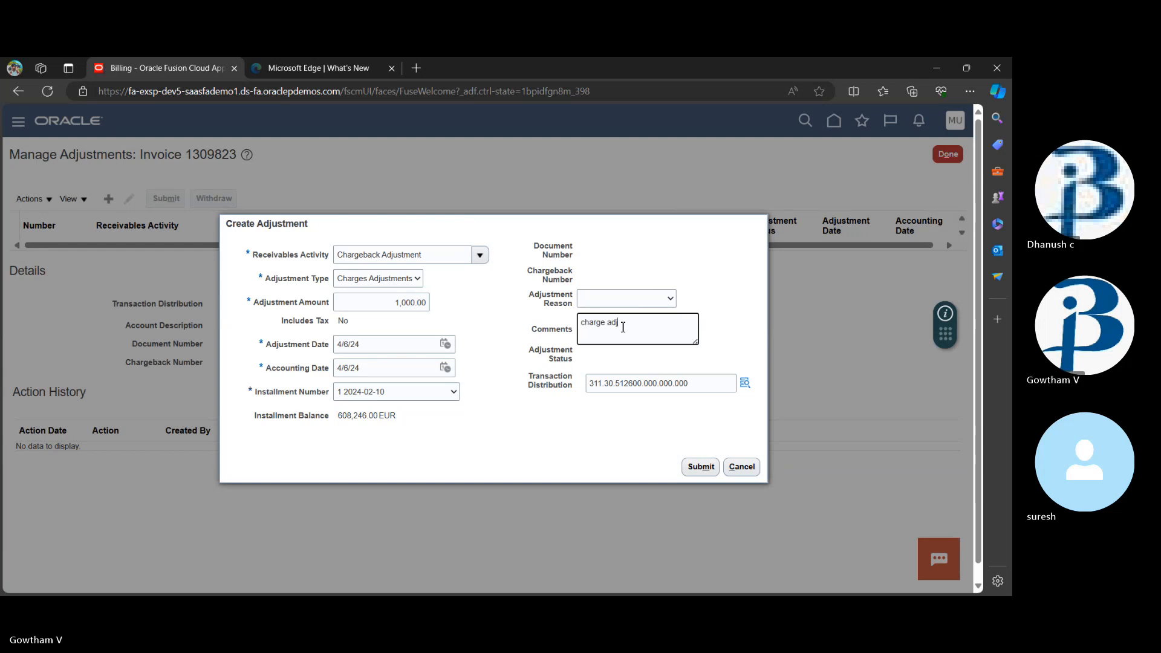
{"action": "left_click", "coordinate": [700, 467]}
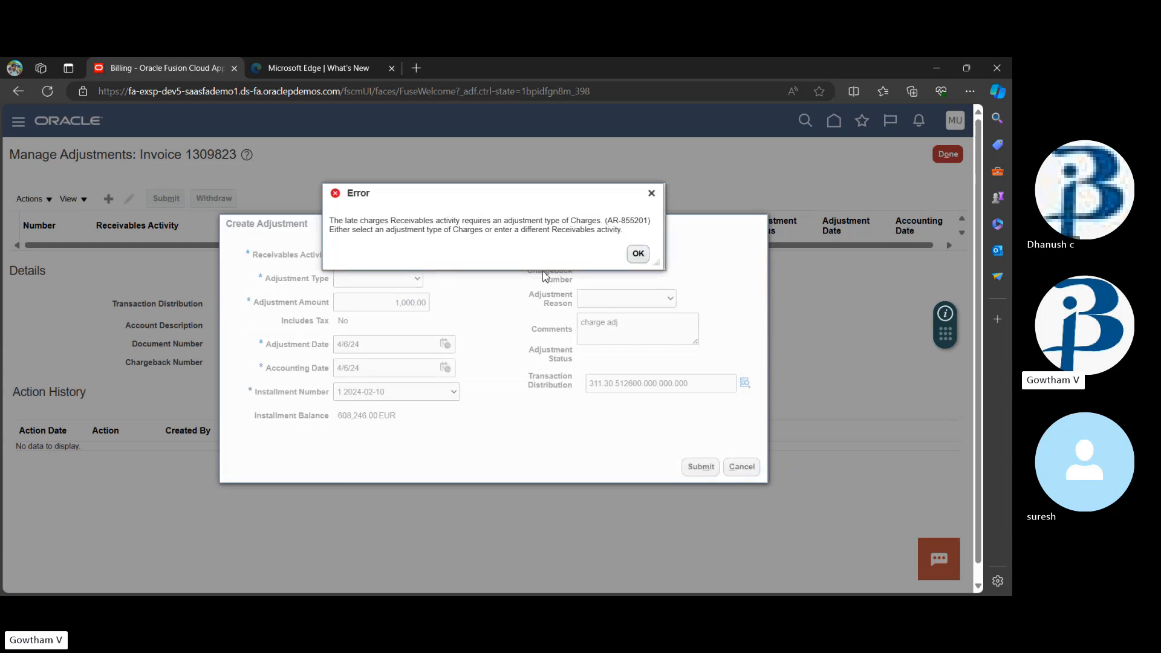
{"action": "left_click", "coordinate": [634, 258]}
{"action": "left_click", "coordinate": [636, 256]}
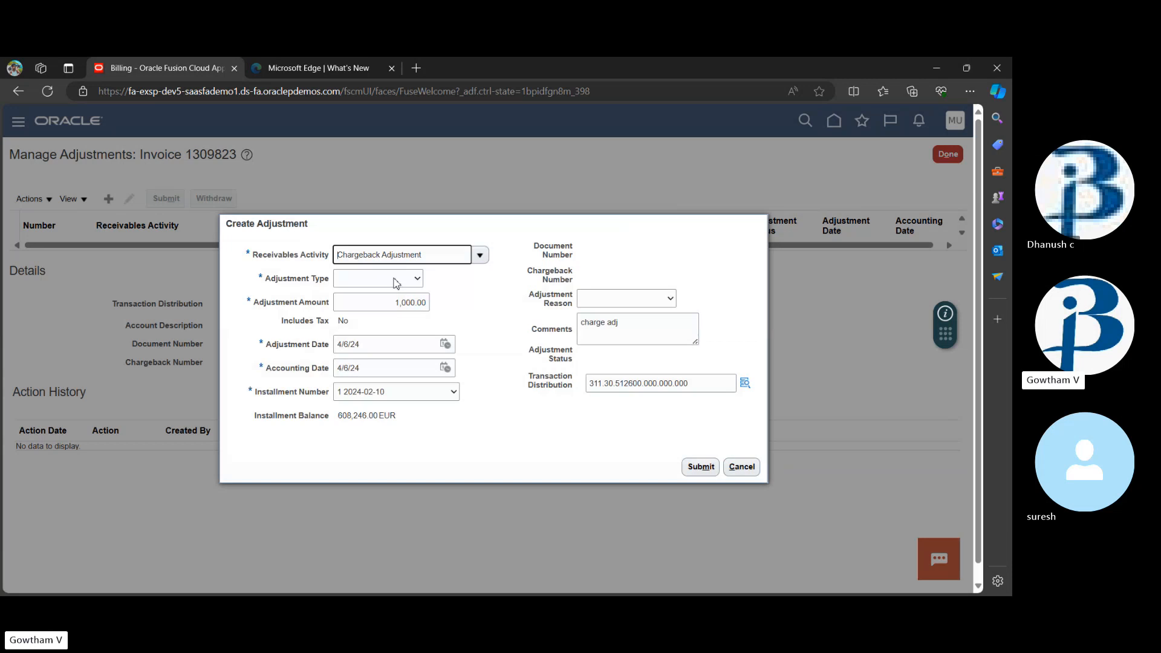
Step: Change the adjustment type to Line Adjustments, set the amount to -18,246.00, and submit the adjustment
{"action": "left_click", "coordinate": [389, 330]}
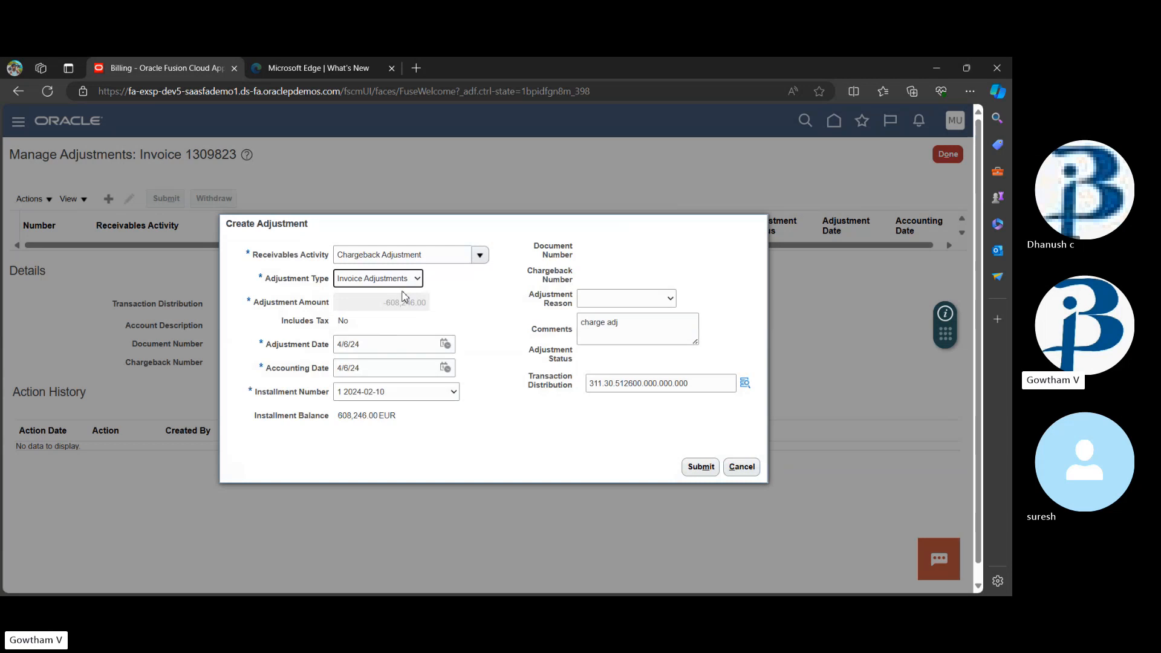
{"action": "left_click", "coordinate": [415, 280]}
{"action": "left_click", "coordinate": [377, 336]}
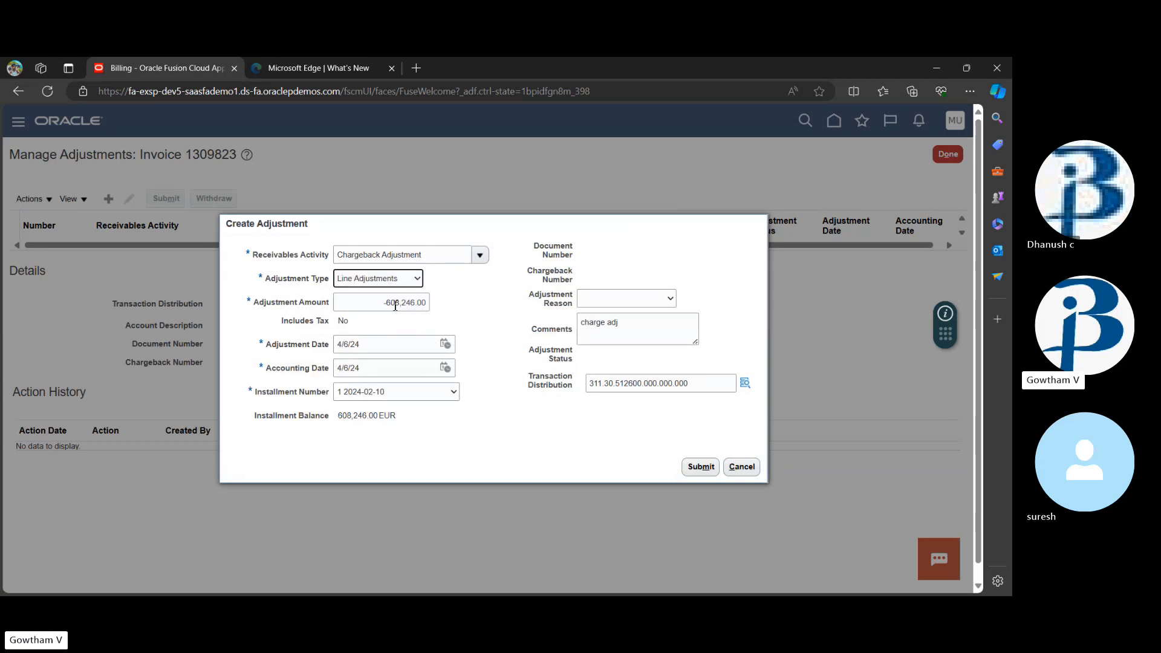
{"action": "left_click", "coordinate": [390, 302]}
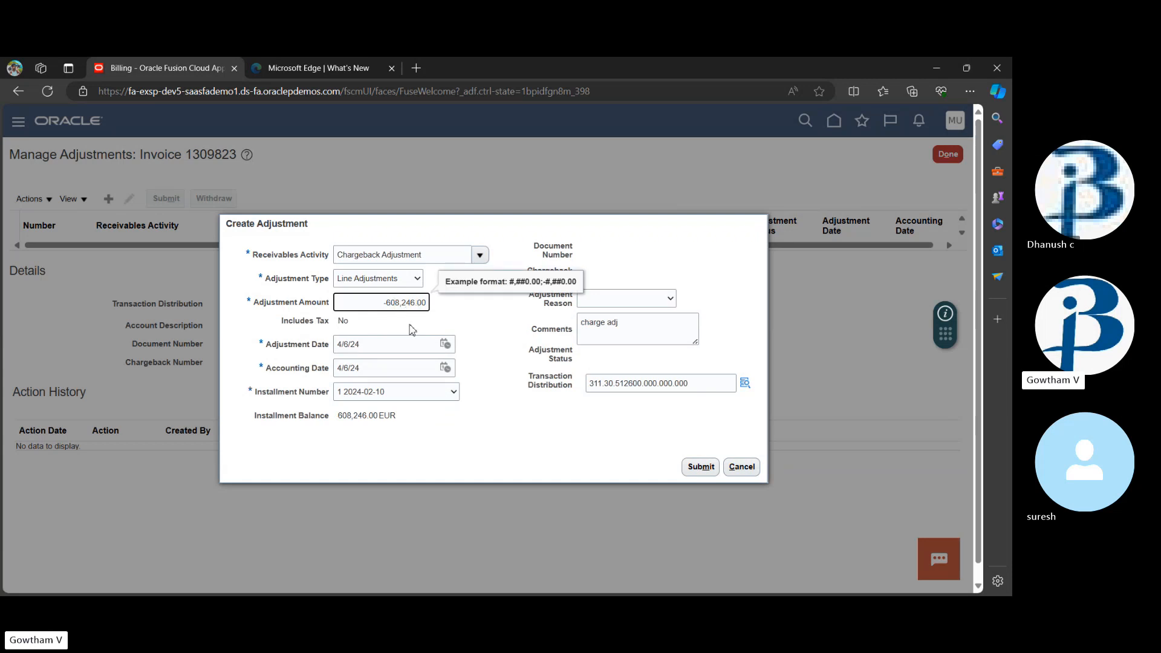
{"action": "key", "text": "BackSpace"}
{"action": "type", "text": "1"}
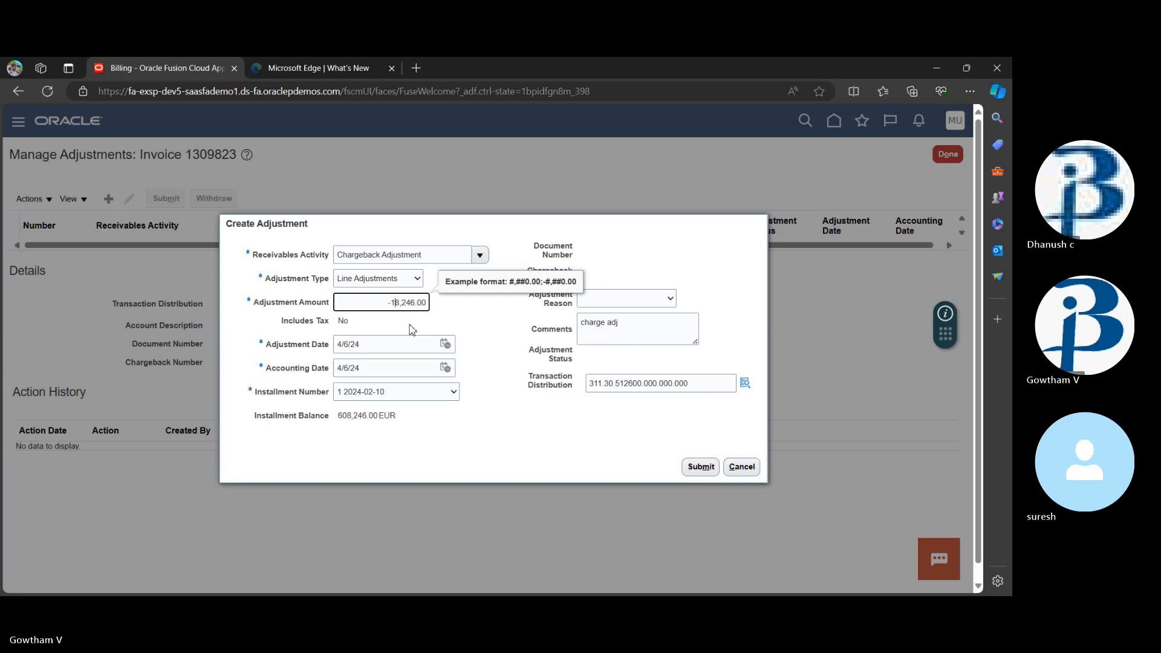
{"action": "left_click", "coordinate": [700, 468]}
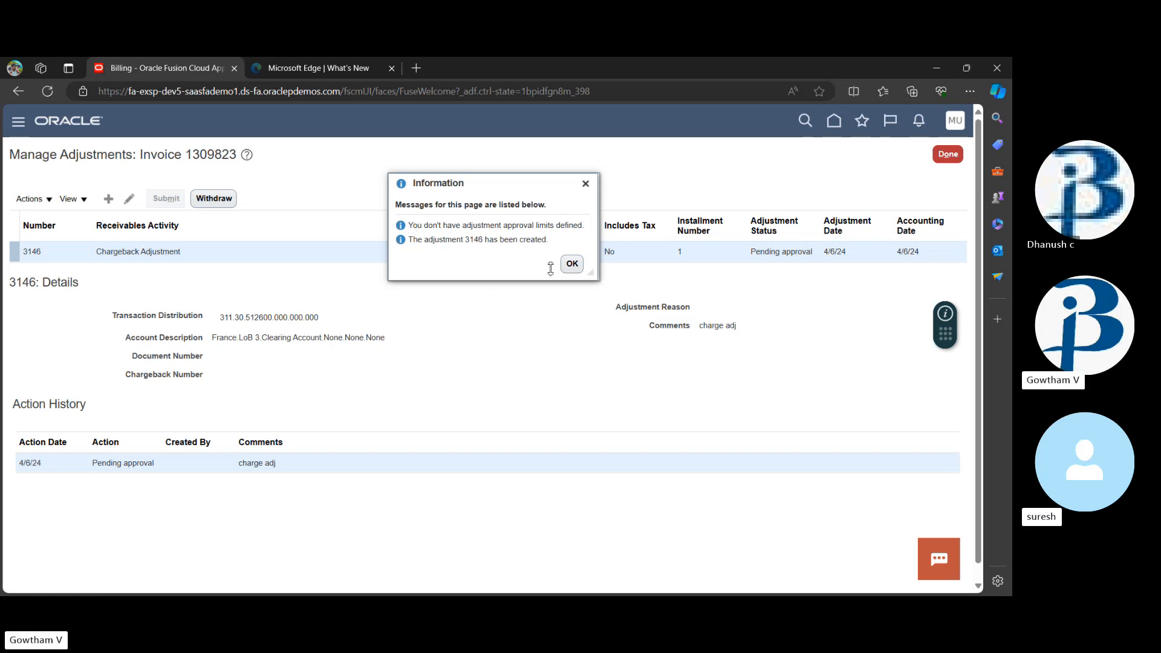
{"action": "left_click", "coordinate": [571, 265]}
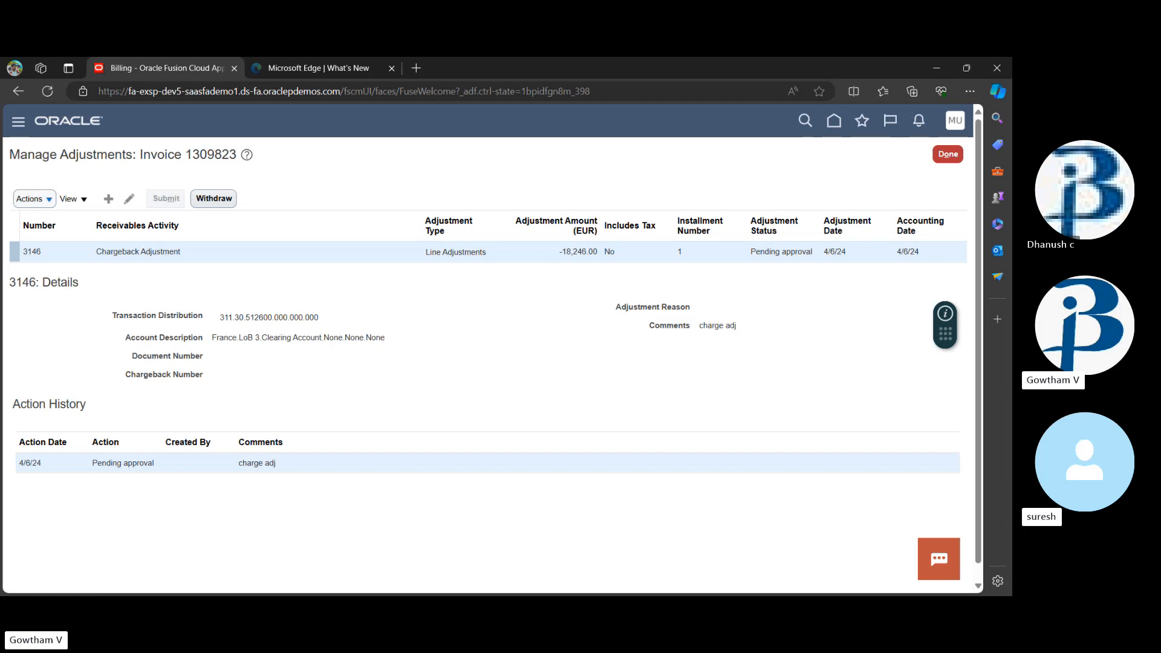
Step: Look through the available tasks in the Billing and Accounts Receivable work areas
{"action": "key", "text": "alt+Tab"}
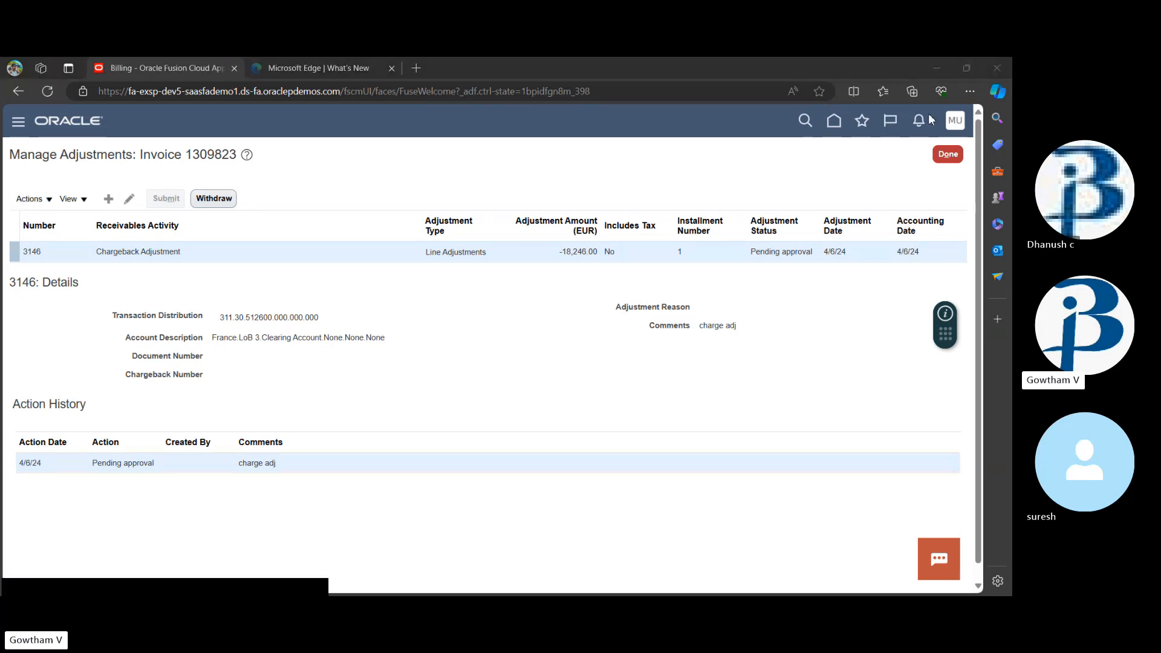
{"action": "left_click", "coordinate": [833, 121]}
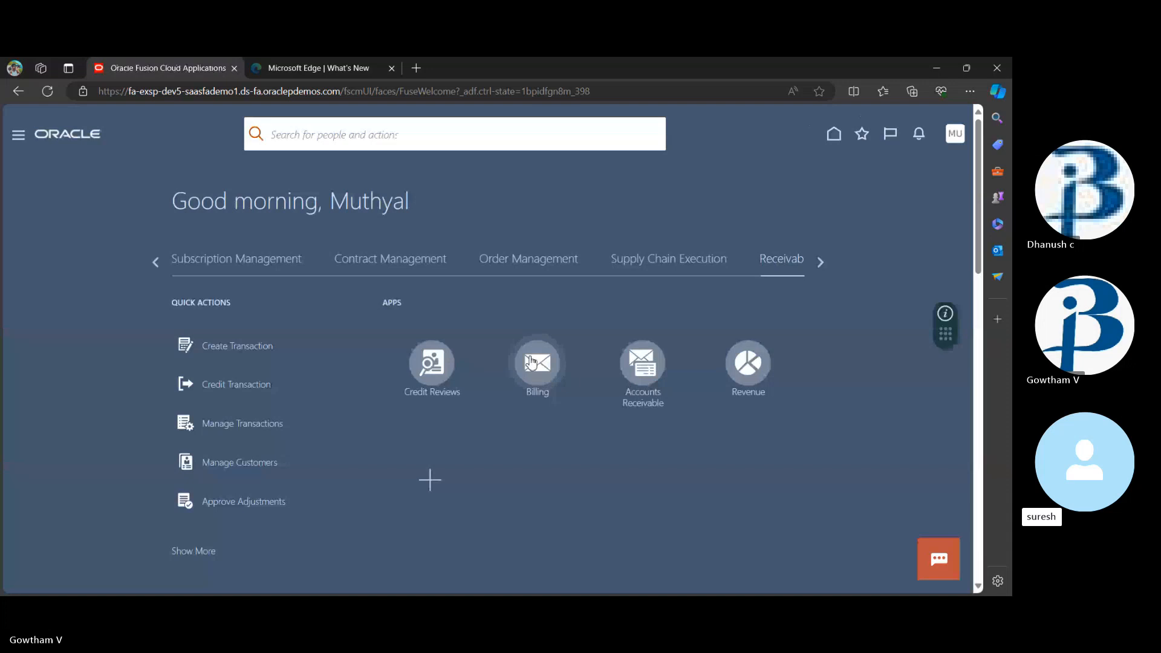
{"action": "left_click", "coordinate": [532, 361]}
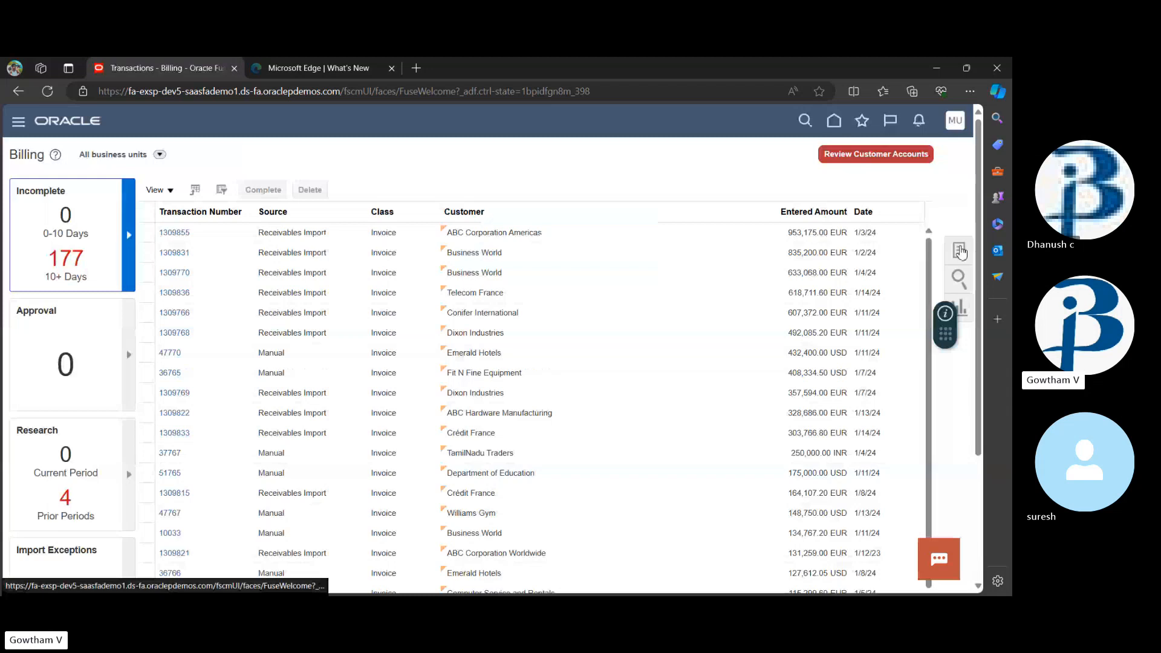
{"action": "left_click", "coordinate": [960, 251]}
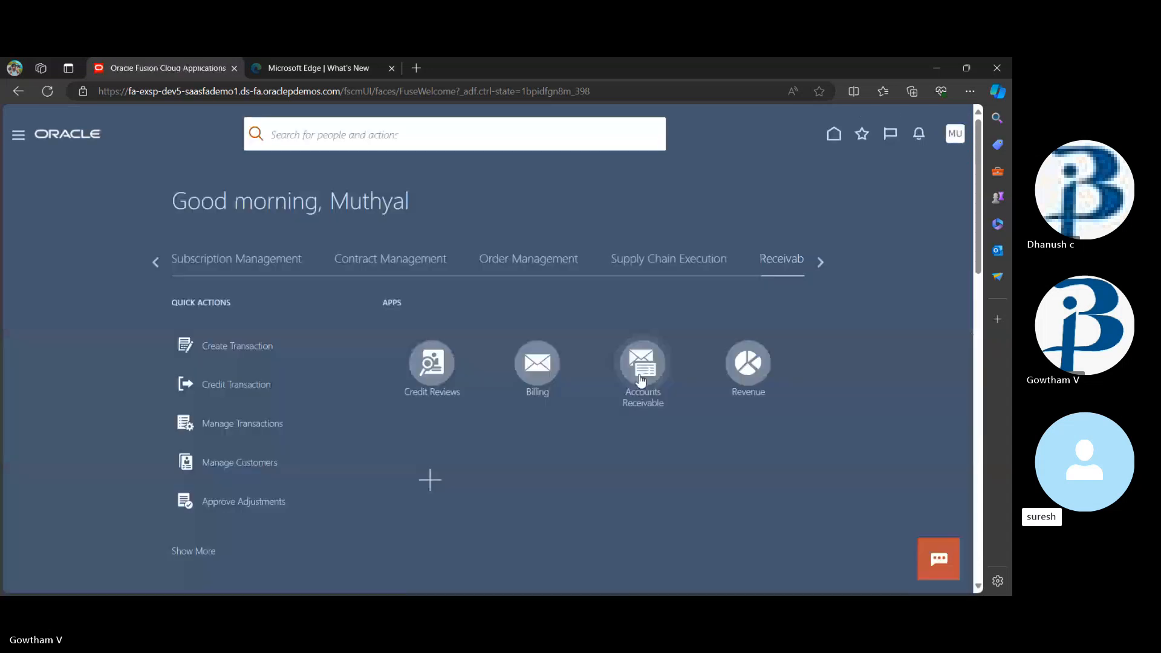
{"action": "left_click", "coordinate": [641, 378]}
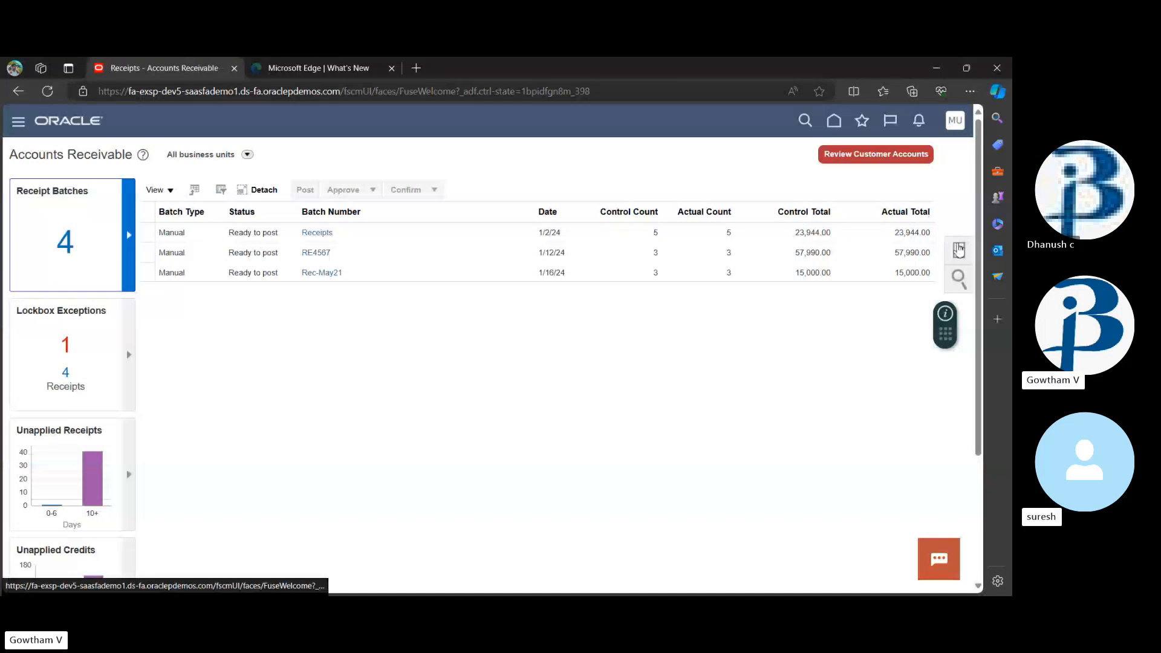
{"action": "left_click", "coordinate": [959, 249]}
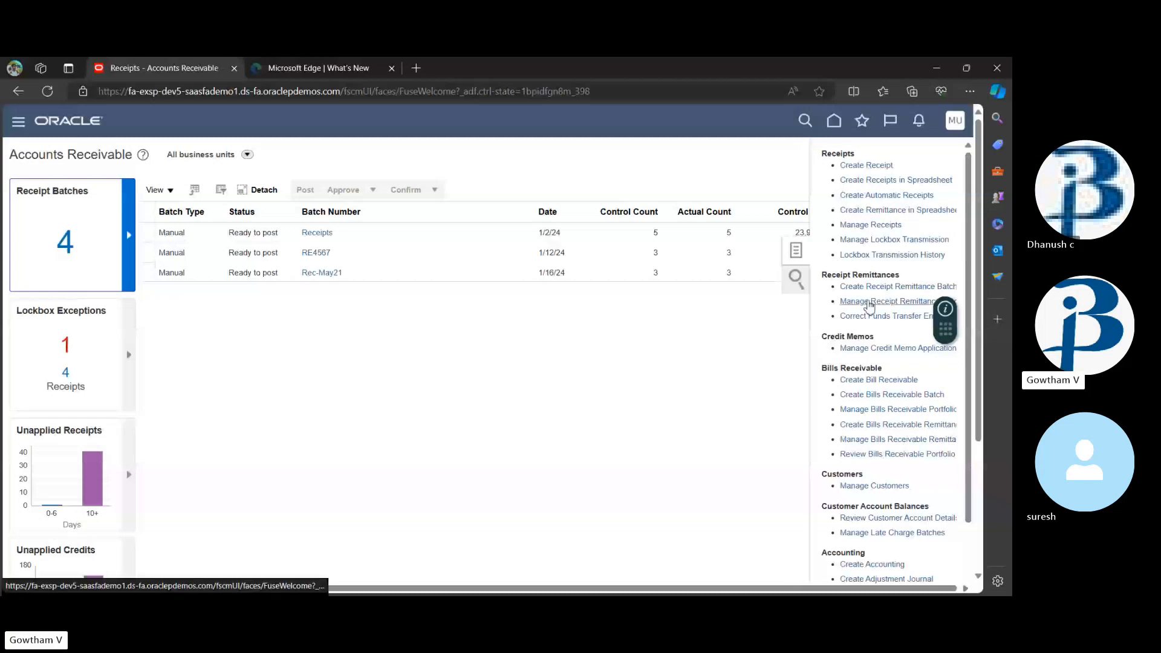
{"action": "scroll", "coordinate": [869, 306], "scroll_direction": "down", "scroll_amount": 2}
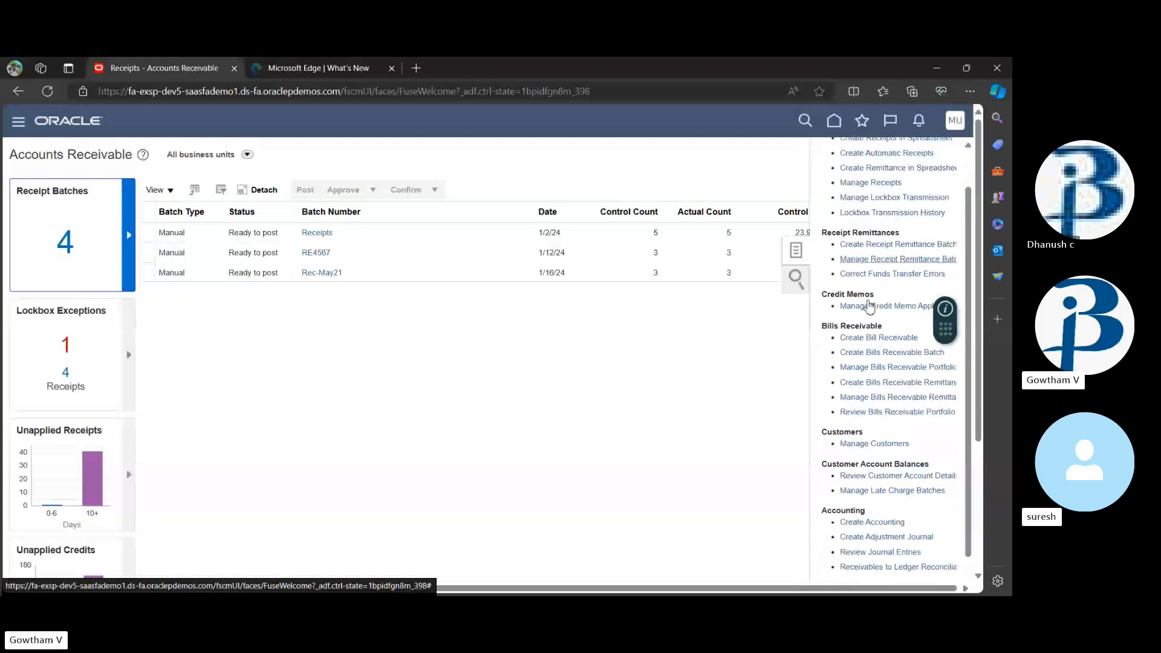
{"action": "scroll", "coordinate": [874, 296], "scroll_direction": "down", "scroll_amount": 1}
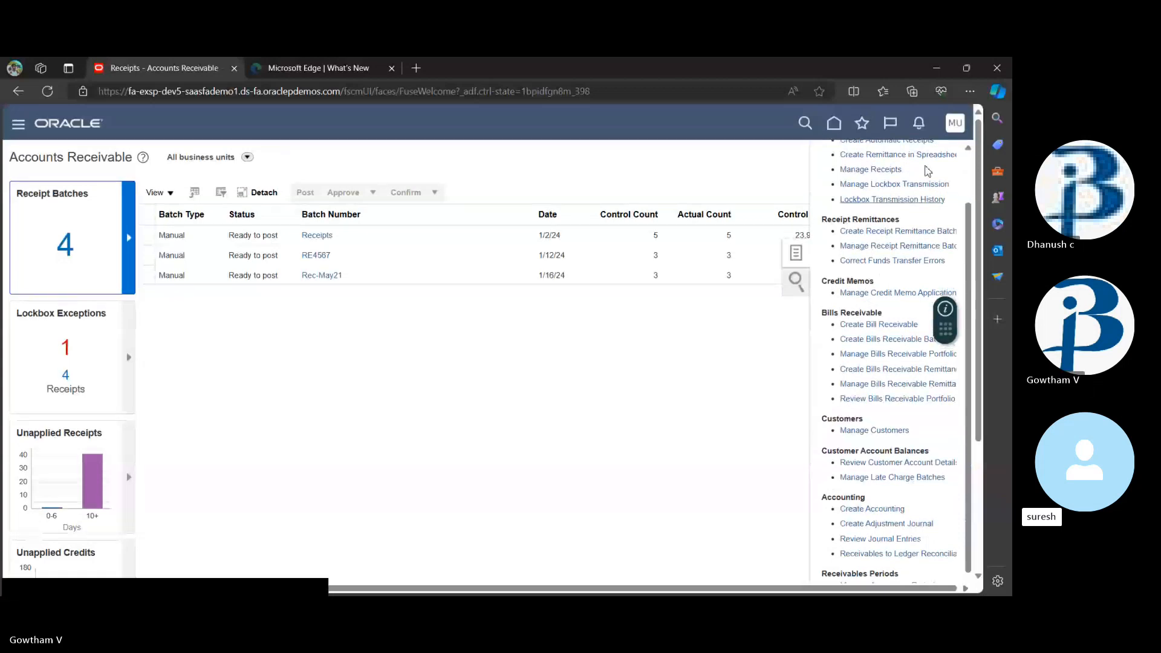
{"action": "left_click", "coordinate": [834, 121]}
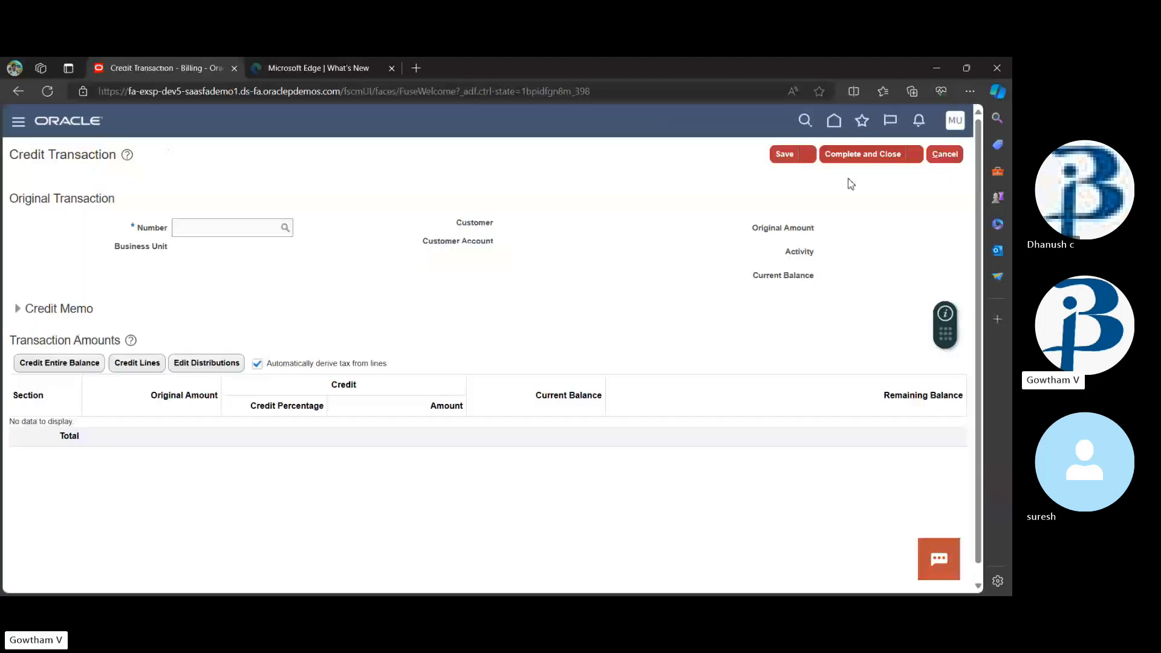
{"action": "left_click", "coordinate": [230, 229]}
{"action": "type", "text": "87765"}
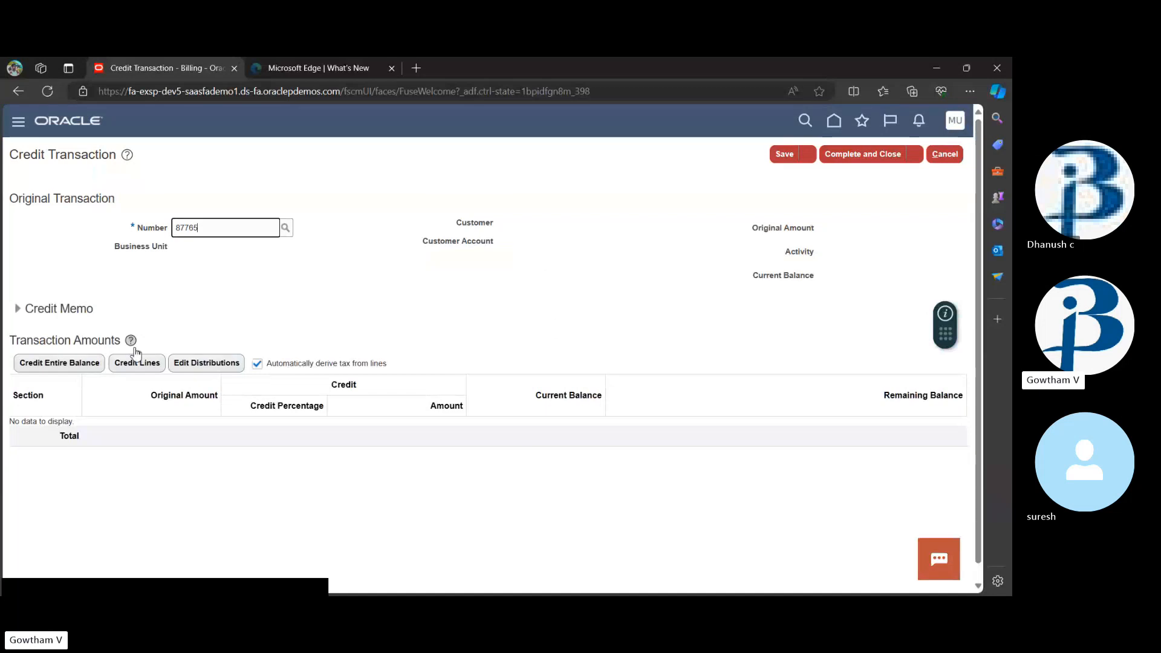
{"action": "left_click", "coordinate": [954, 155]}
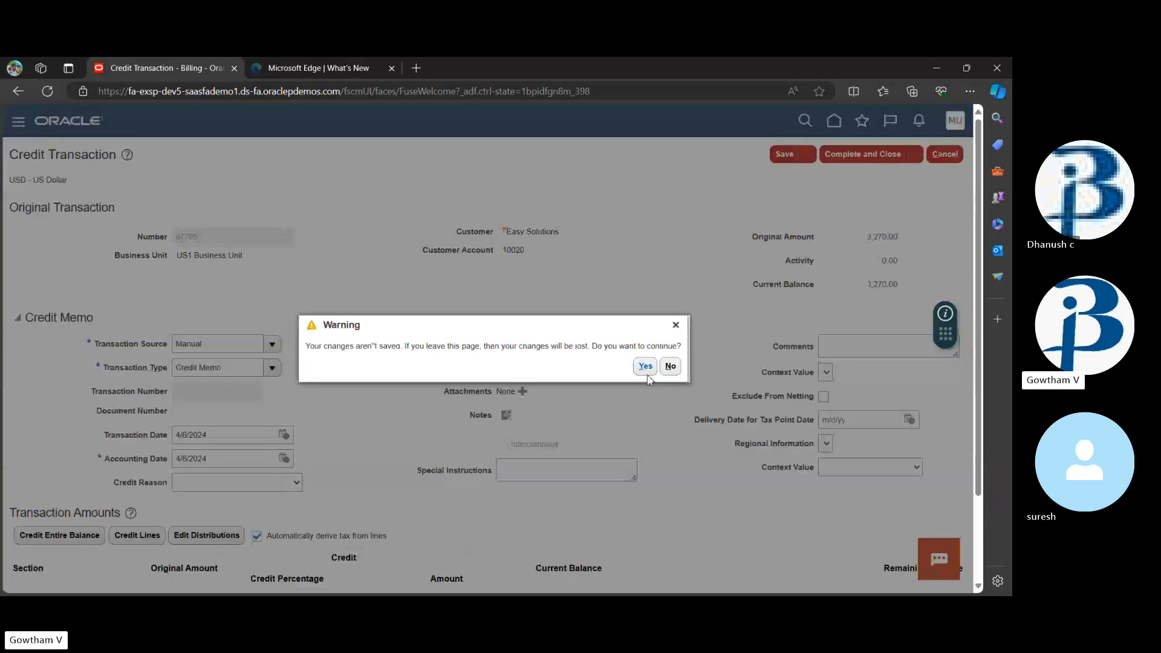
{"action": "left_click", "coordinate": [646, 371]}
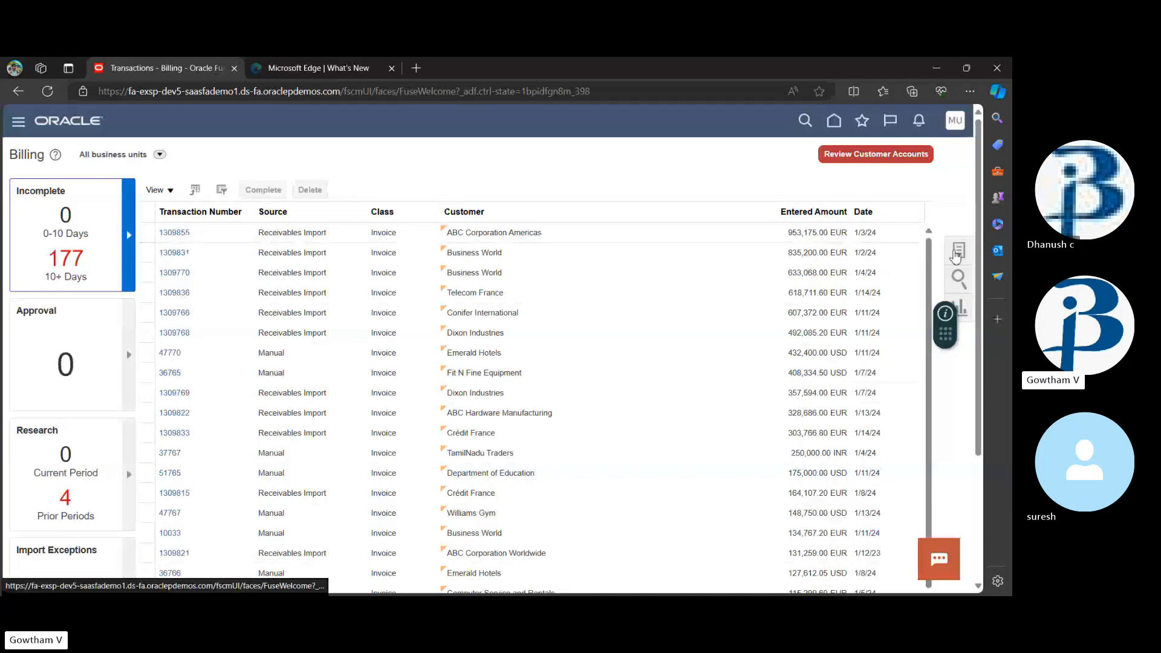
Step: Start a Credit Transaction from Billing against original transaction number 87765
{"action": "left_click", "coordinate": [955, 252]}
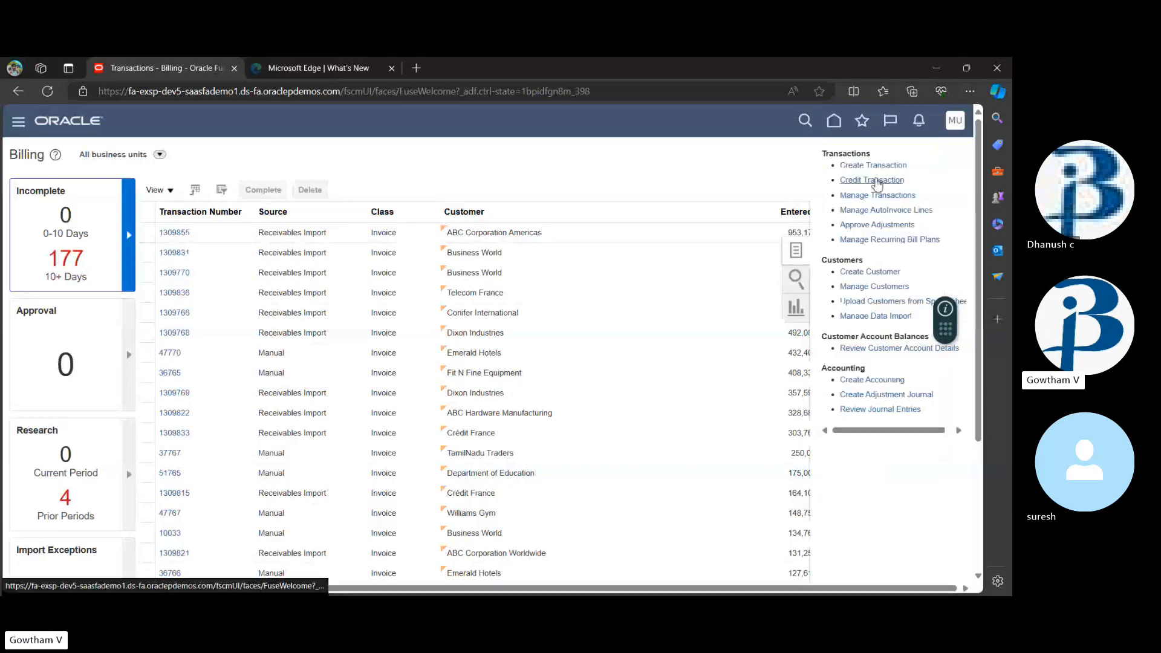
{"action": "left_click", "coordinate": [876, 180]}
{"action": "left_click", "coordinate": [230, 228]}
{"action": "type", "text": "87765"}
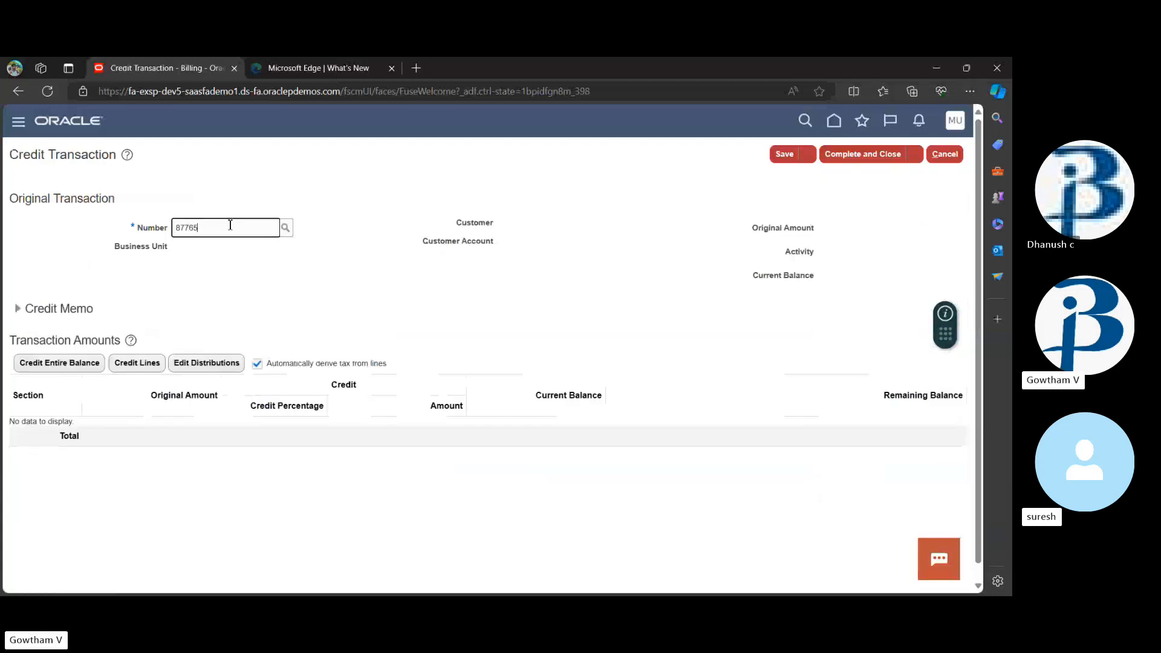
{"action": "left_click", "coordinate": [302, 222]}
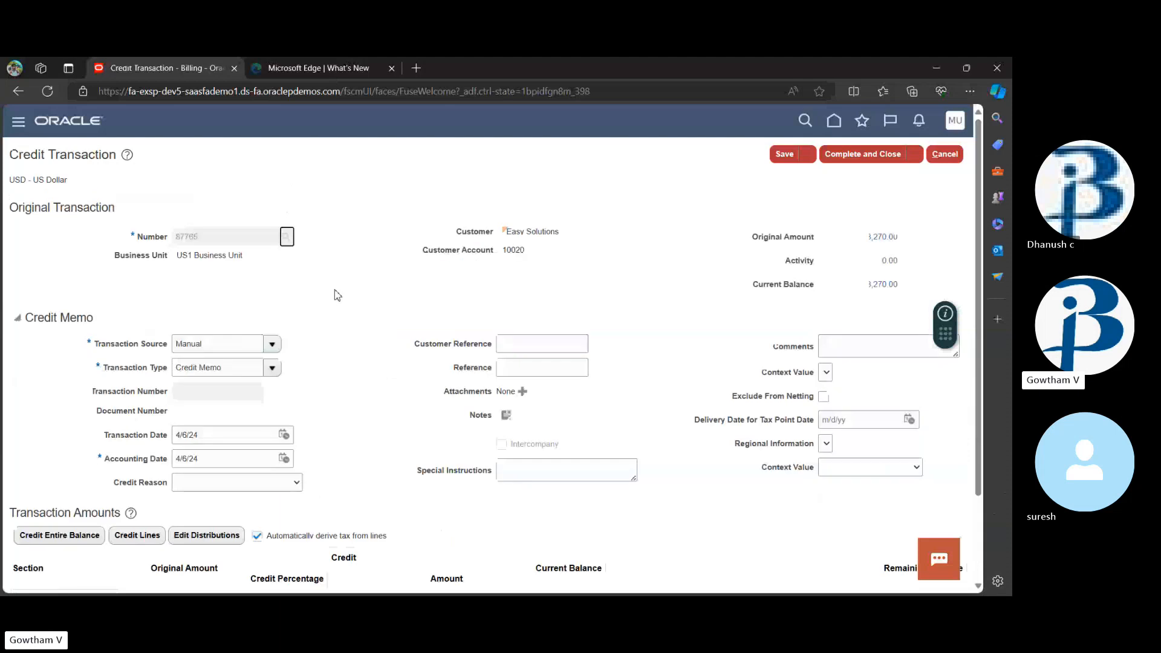
Step: Examine the Credit Memo details, the transaction source and type options, and the transaction amounts section
{"action": "scroll", "coordinate": [337, 294], "scroll_direction": "down", "scroll_amount": 1}
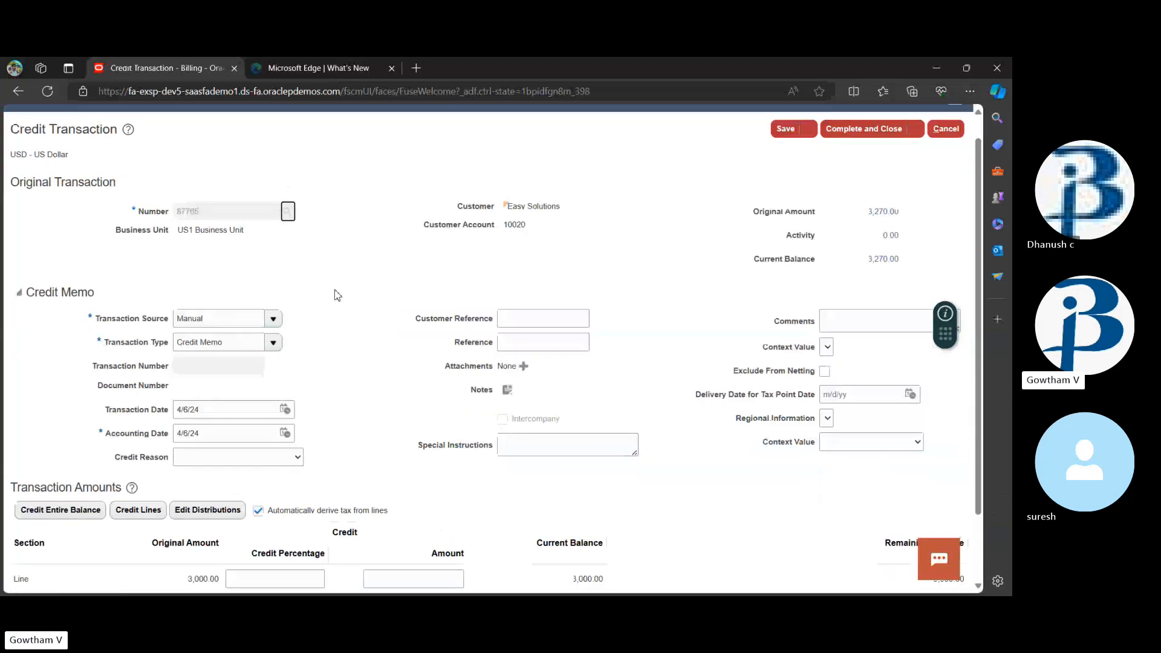
{"action": "scroll", "coordinate": [336, 295], "scroll_direction": "down", "scroll_amount": 2}
{"action": "left_click", "coordinate": [273, 278]}
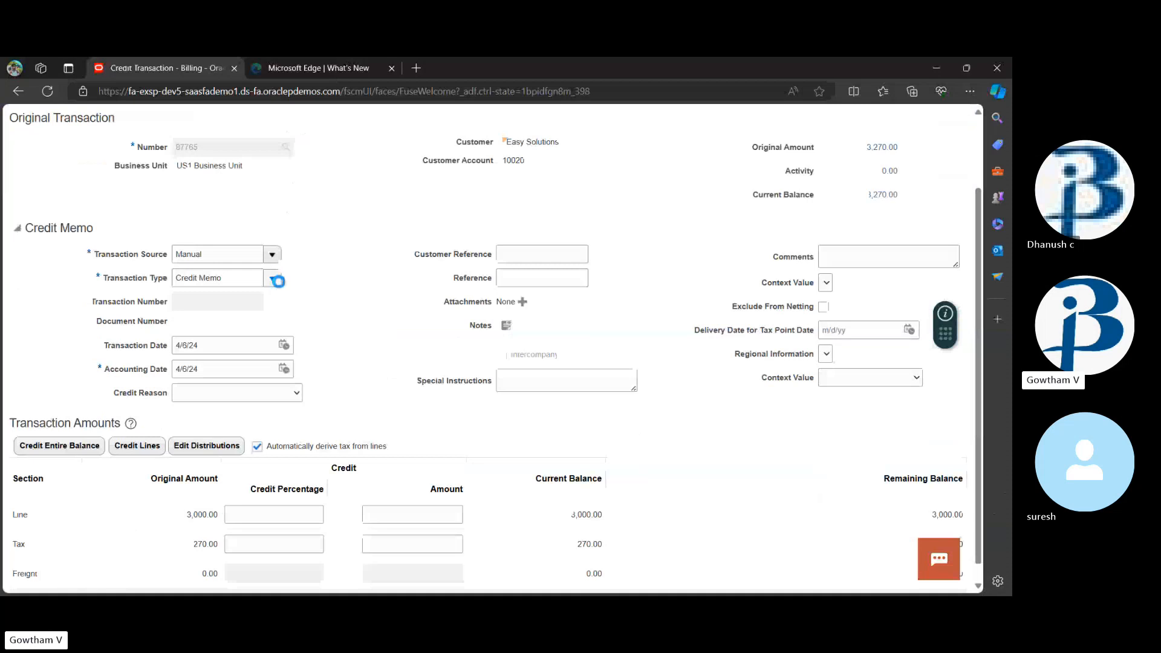
{"action": "left_click", "coordinate": [317, 247]}
{"action": "left_click", "coordinate": [272, 253]}
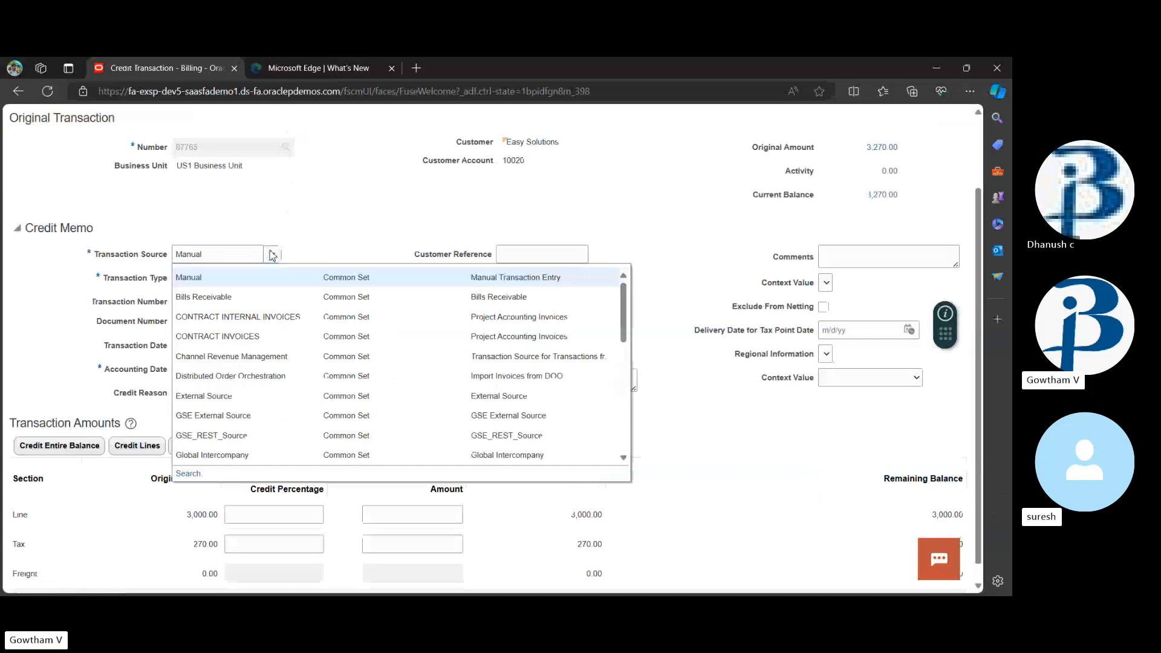
{"action": "scroll", "coordinate": [283, 360], "scroll_direction": "down", "scroll_amount": 1}
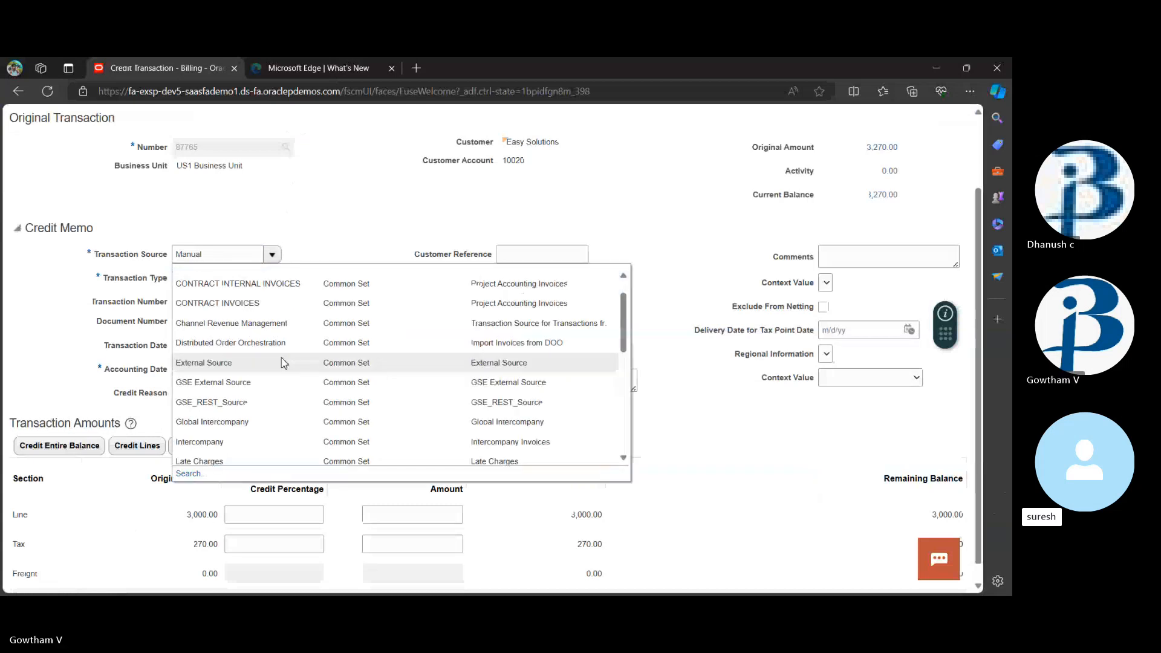
{"action": "scroll", "coordinate": [282, 357], "scroll_direction": "down", "scroll_amount": 1}
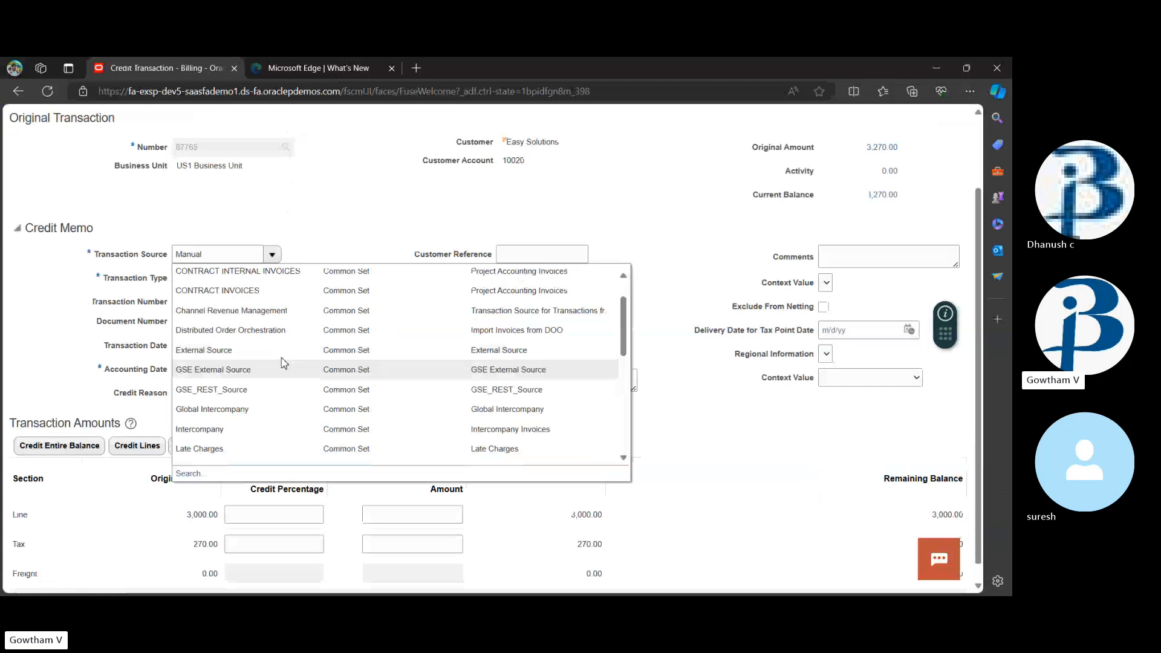
{"action": "left_click", "coordinate": [363, 247]}
{"action": "scroll", "coordinate": [365, 290], "scroll_direction": "up", "scroll_amount": 1}
{"action": "scroll", "coordinate": [369, 302], "scroll_direction": "up", "scroll_amount": 1}
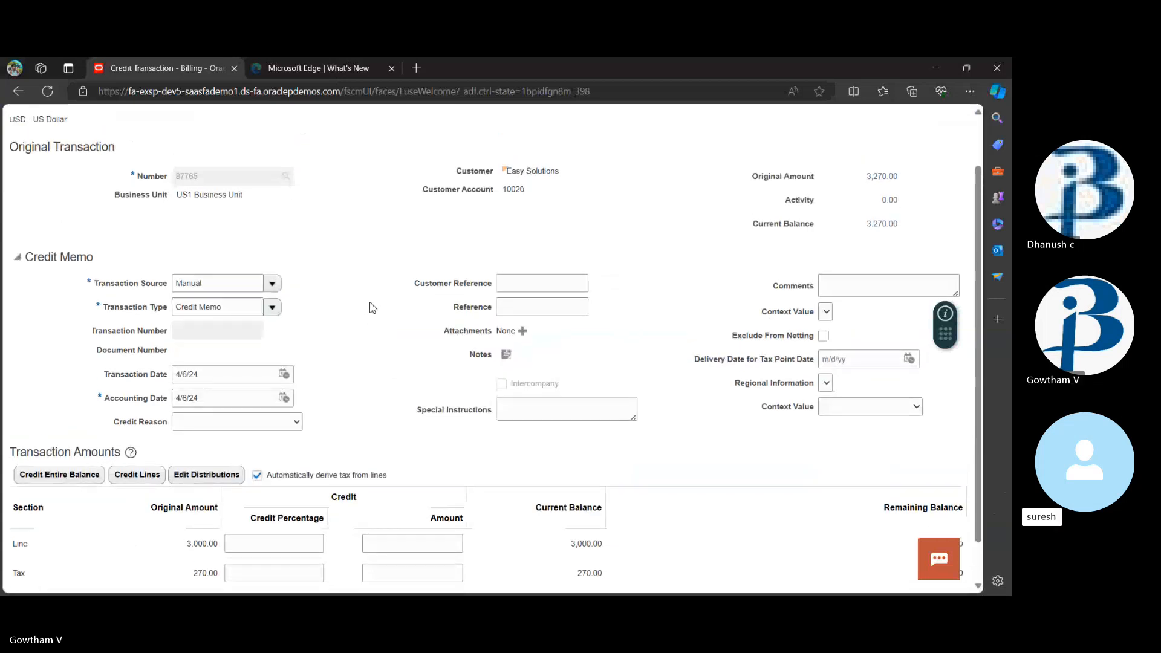
{"action": "scroll", "coordinate": [371, 307], "scroll_direction": "down", "scroll_amount": 4}
{"action": "scroll", "coordinate": [369, 311], "scroll_direction": "up", "scroll_amount": 2}
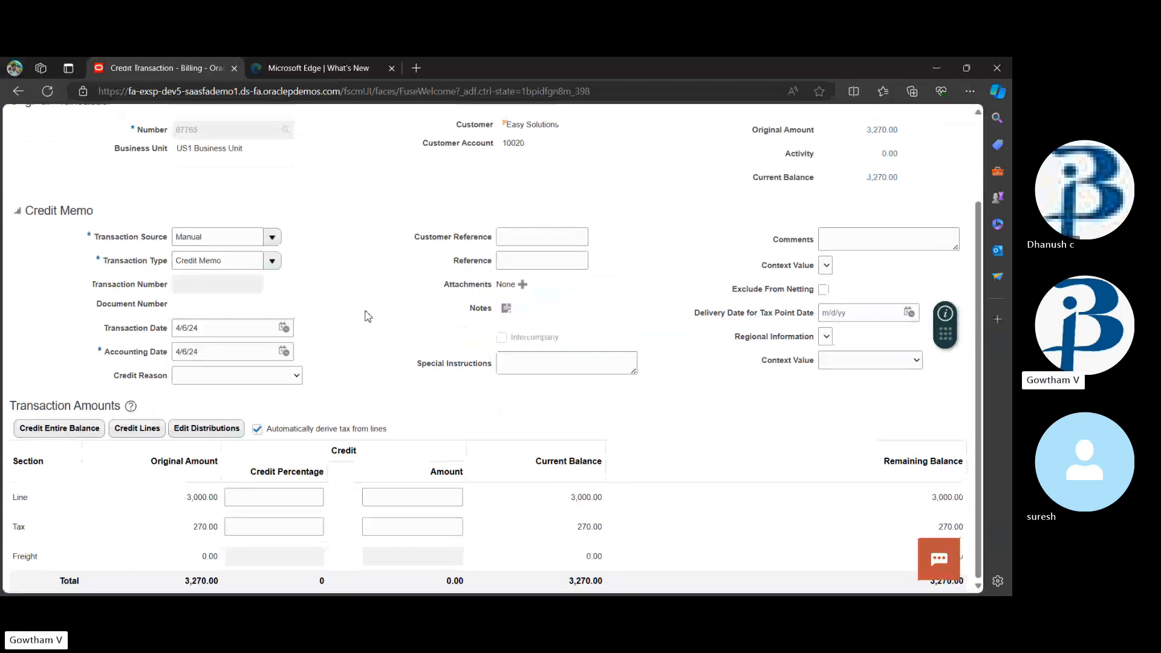
Step: Set the Line credit percentage to 100 and review the credit amounts for the transaction
{"action": "left_click", "coordinate": [285, 500]}
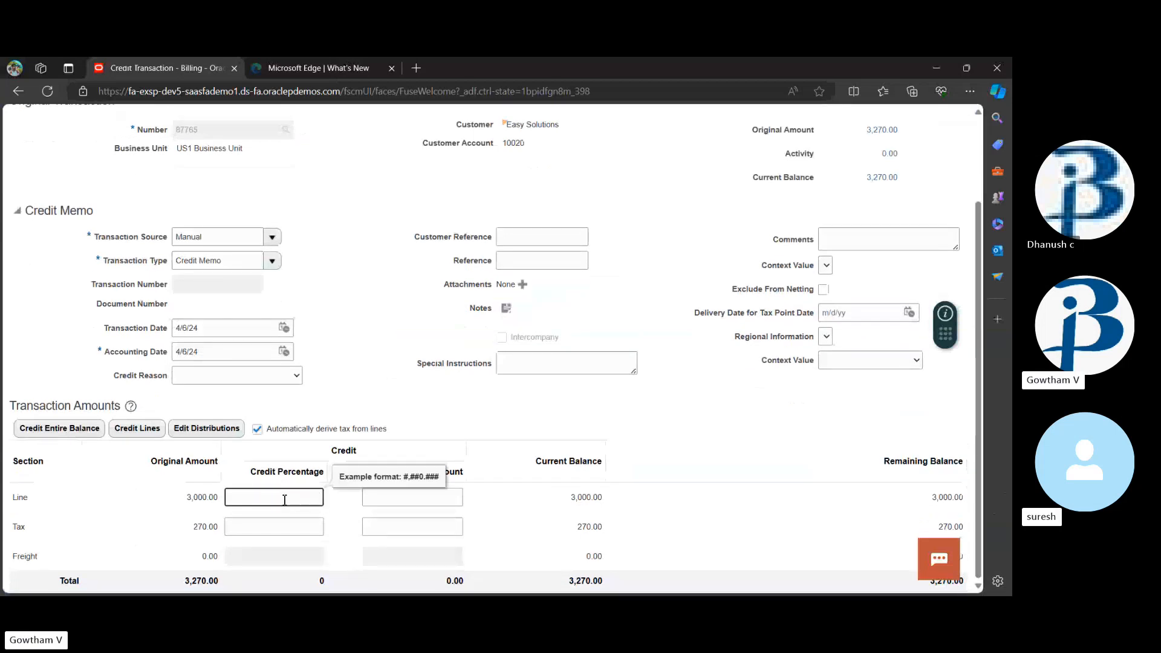
{"action": "type", "text": "100"}
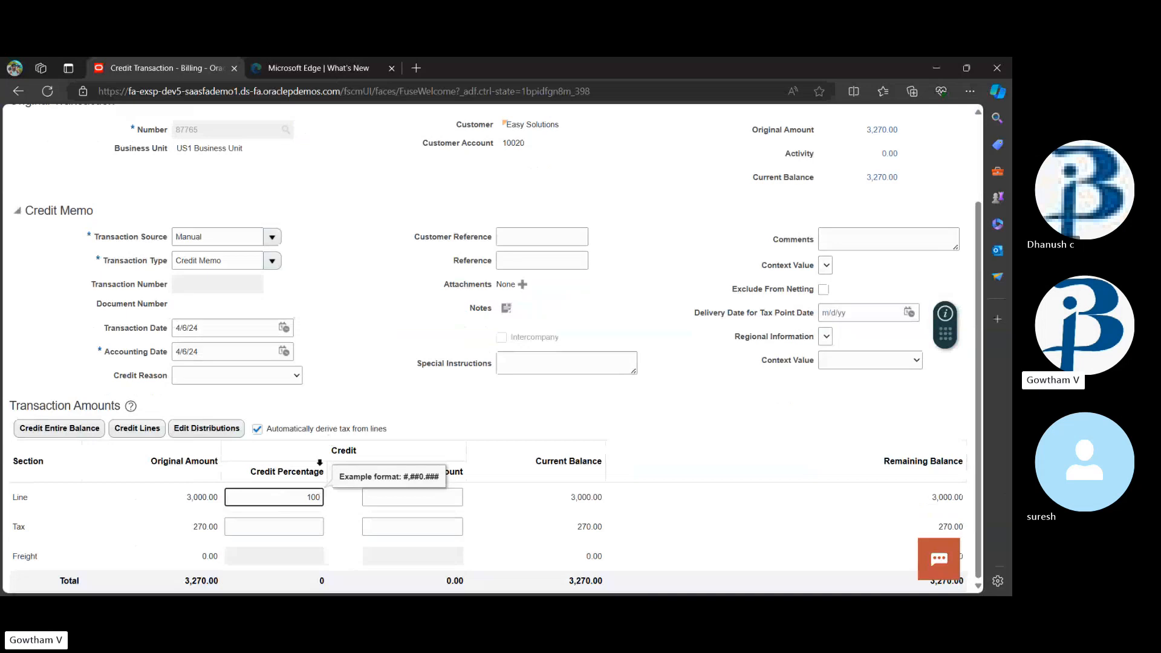
{"action": "key", "text": "Tab"}
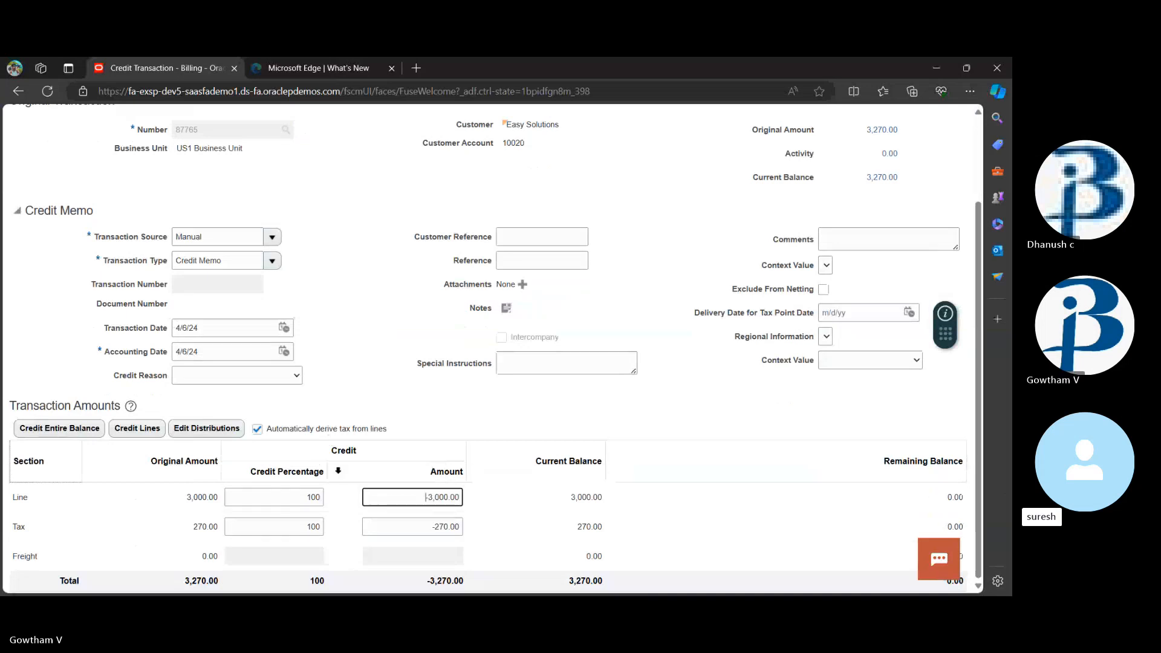
{"action": "left_click", "coordinate": [372, 371]}
{"action": "scroll", "coordinate": [373, 372], "scroll_direction": "up", "scroll_amount": 3}
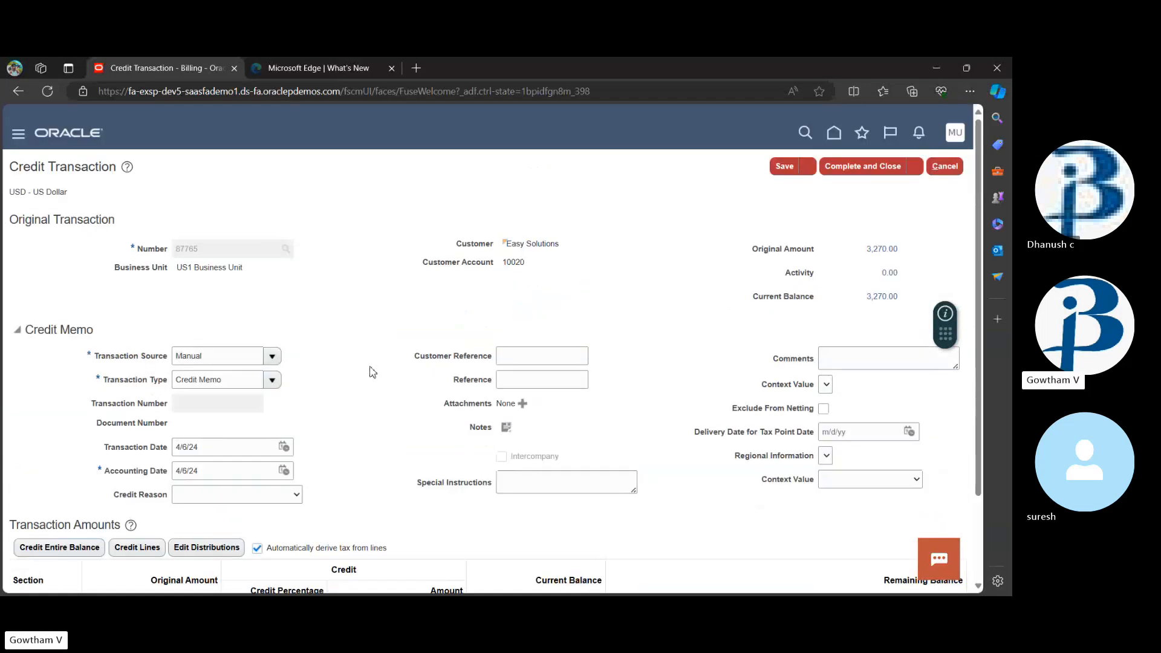
{"action": "scroll", "coordinate": [520, 321], "scroll_direction": "down", "scroll_amount": 1}
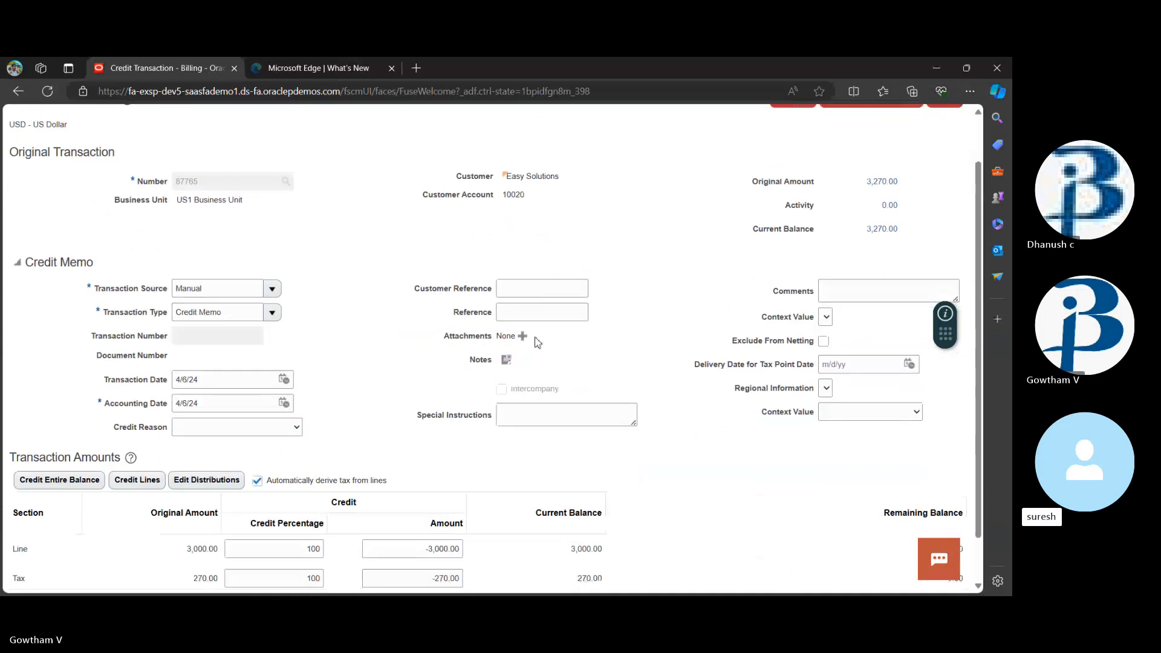
{"action": "scroll", "coordinate": [538, 342], "scroll_direction": "down", "scroll_amount": 1}
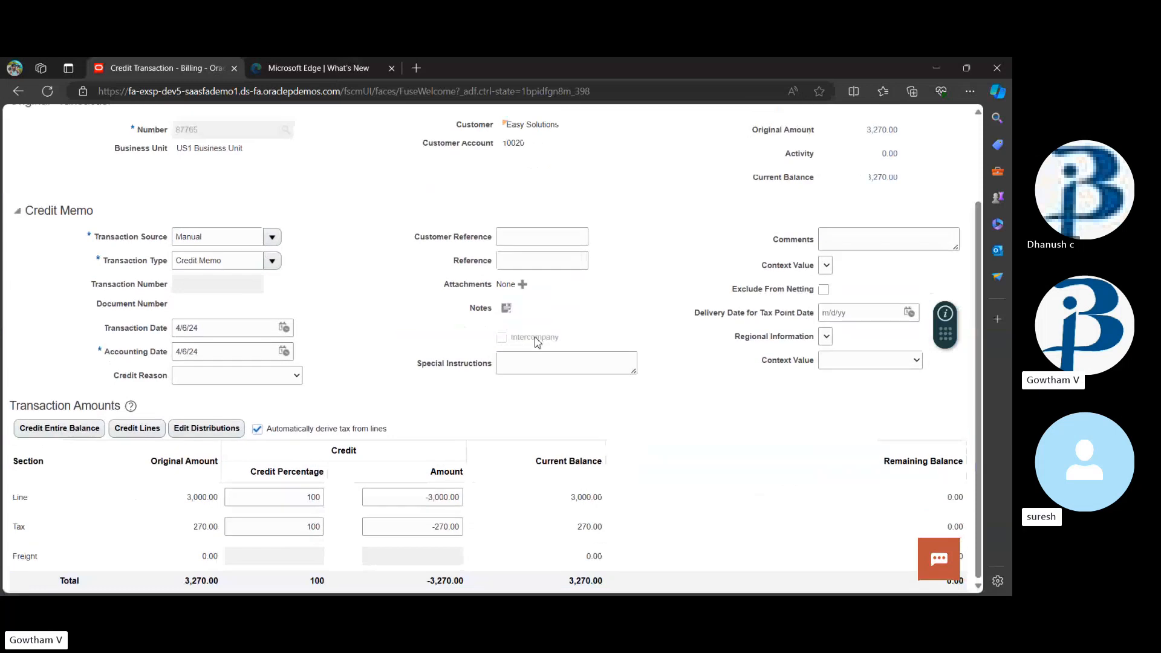
{"action": "scroll", "coordinate": [537, 343], "scroll_direction": "up", "scroll_amount": 2}
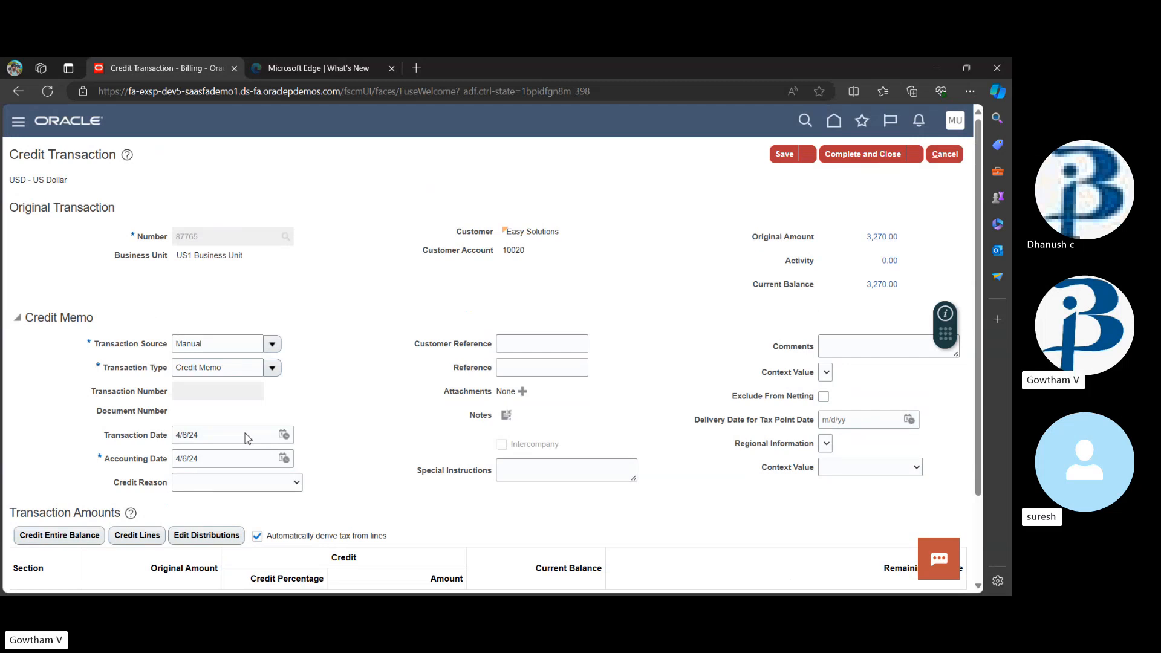
Step: Set the credit reason to Discount, save and close the credit memo, and dismiss the information message
{"action": "left_click", "coordinate": [259, 482]}
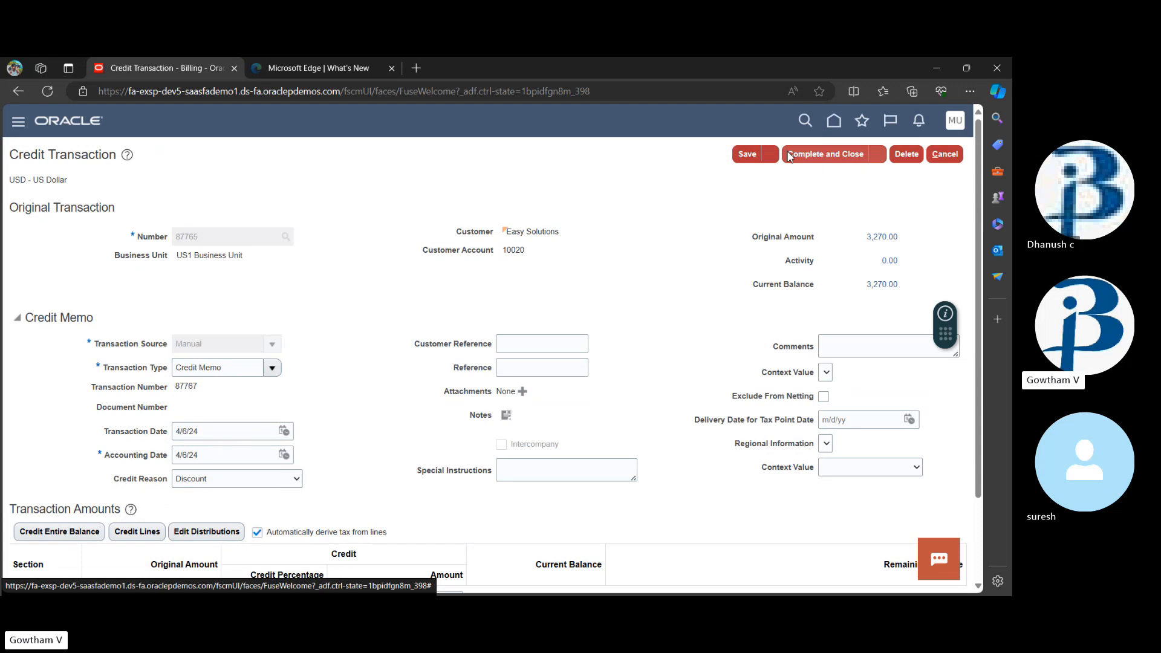
{"action": "left_click", "coordinate": [789, 154]}
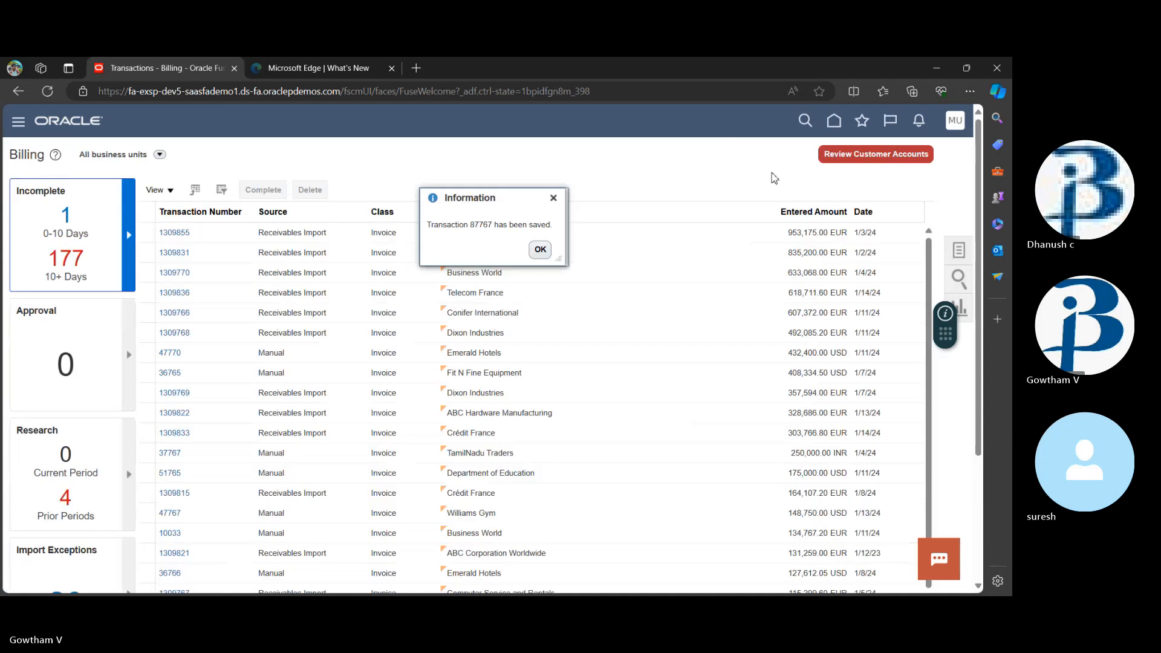
{"action": "key", "text": "Return"}
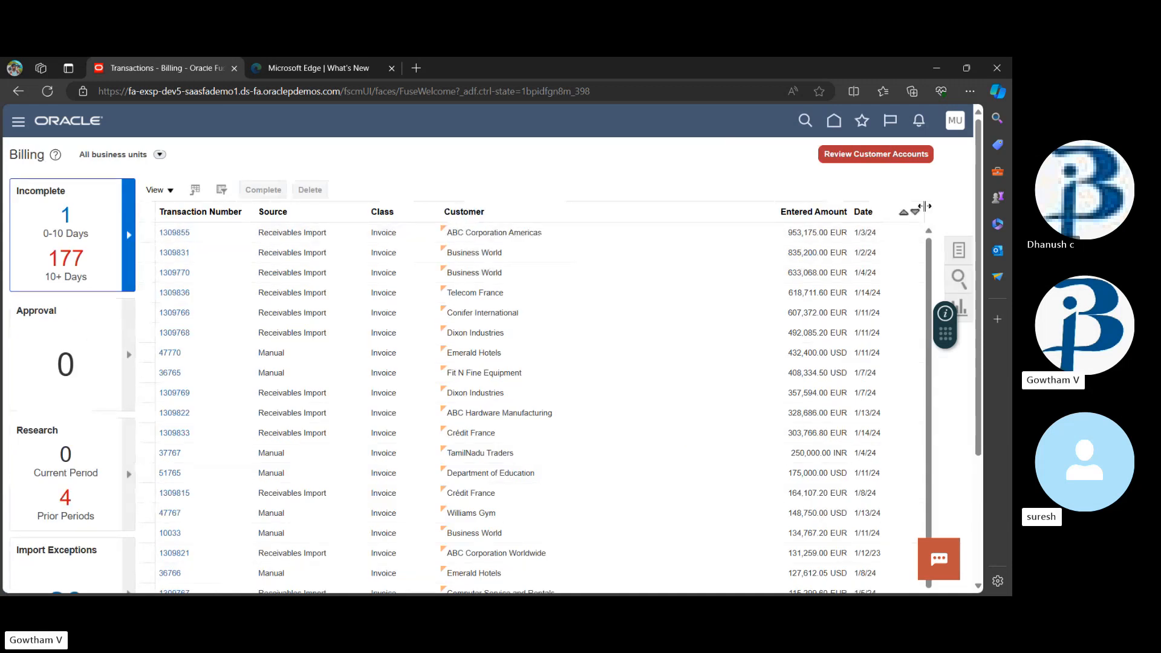
Step: Leave Billing and open the Accounts Receivable work area with its task list
{"action": "left_click", "coordinate": [959, 248]}
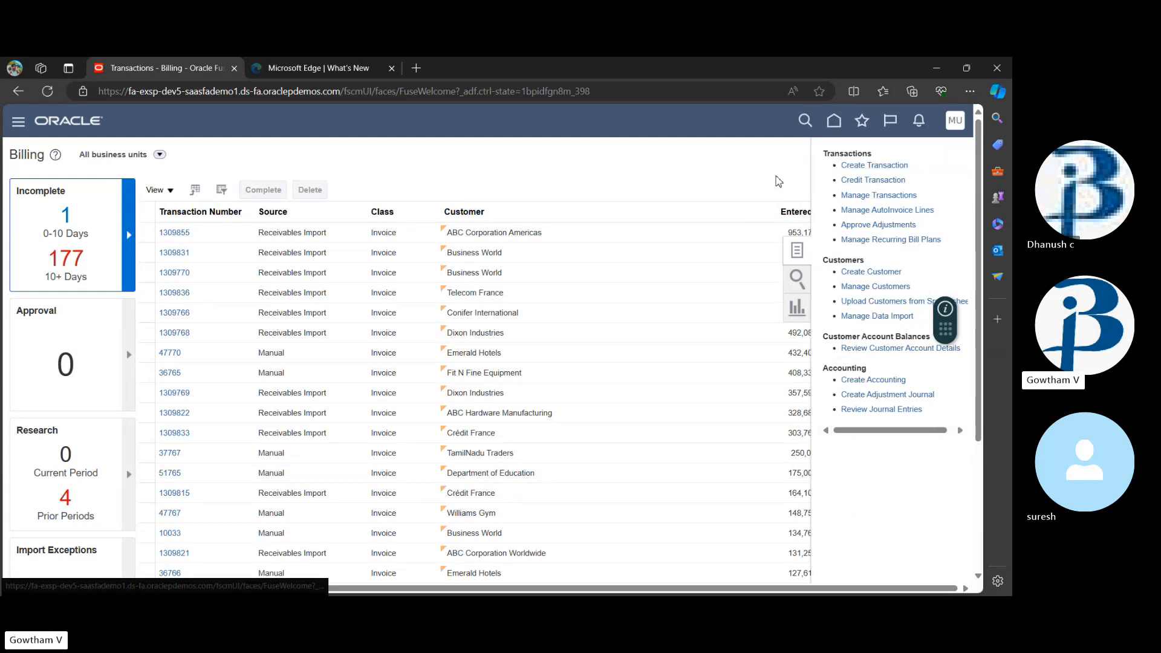
{"action": "left_click", "coordinate": [777, 177]}
{"action": "left_click", "coordinate": [834, 120]}
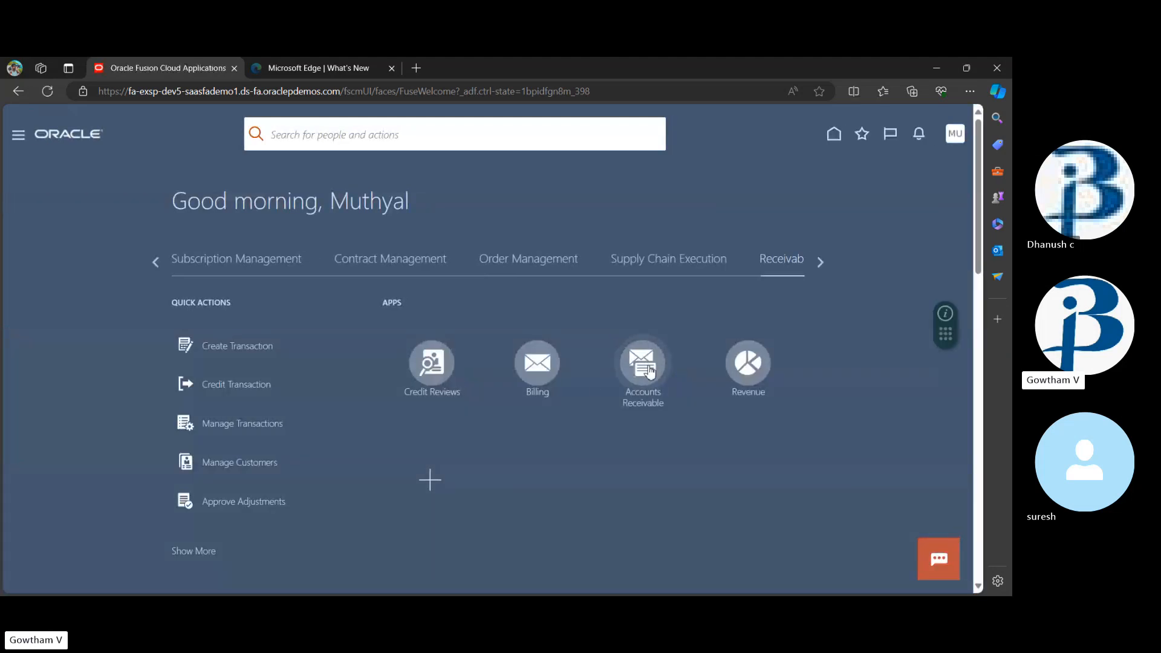
{"action": "left_click", "coordinate": [643, 362]}
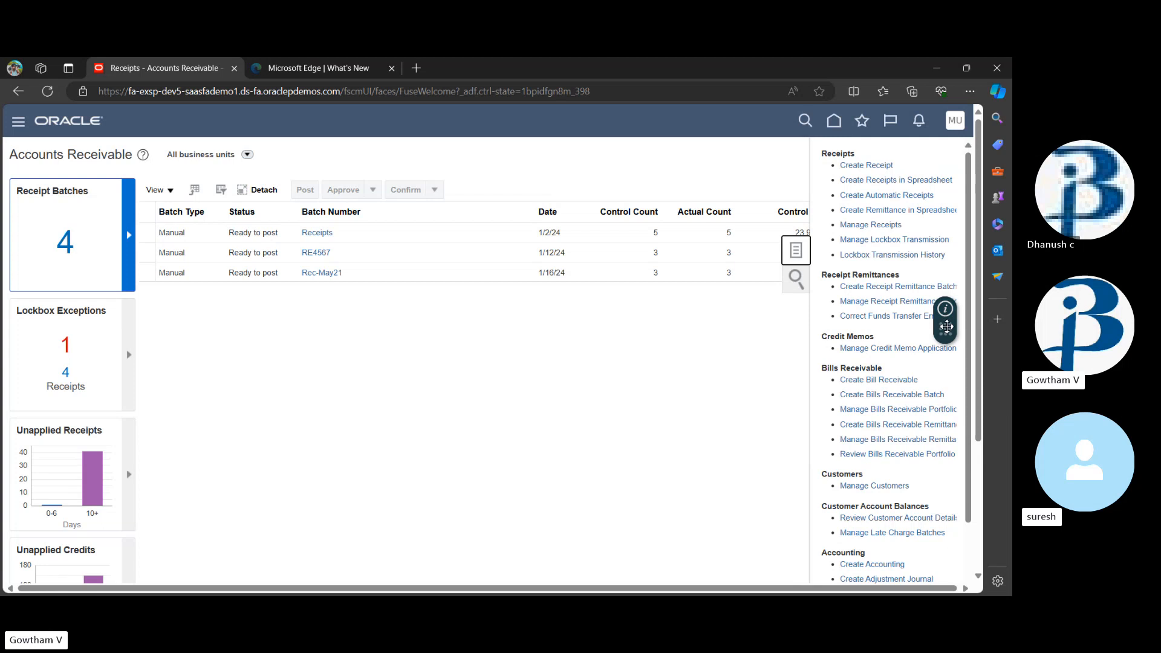
Step: Open Manage Credit Memo Applications and search for on-account credit memos with the transaction source Manual
{"action": "scroll", "coordinate": [947, 327], "scroll_direction": "down", "scroll_amount": 1}
{"action": "left_click", "coordinate": [891, 280]}
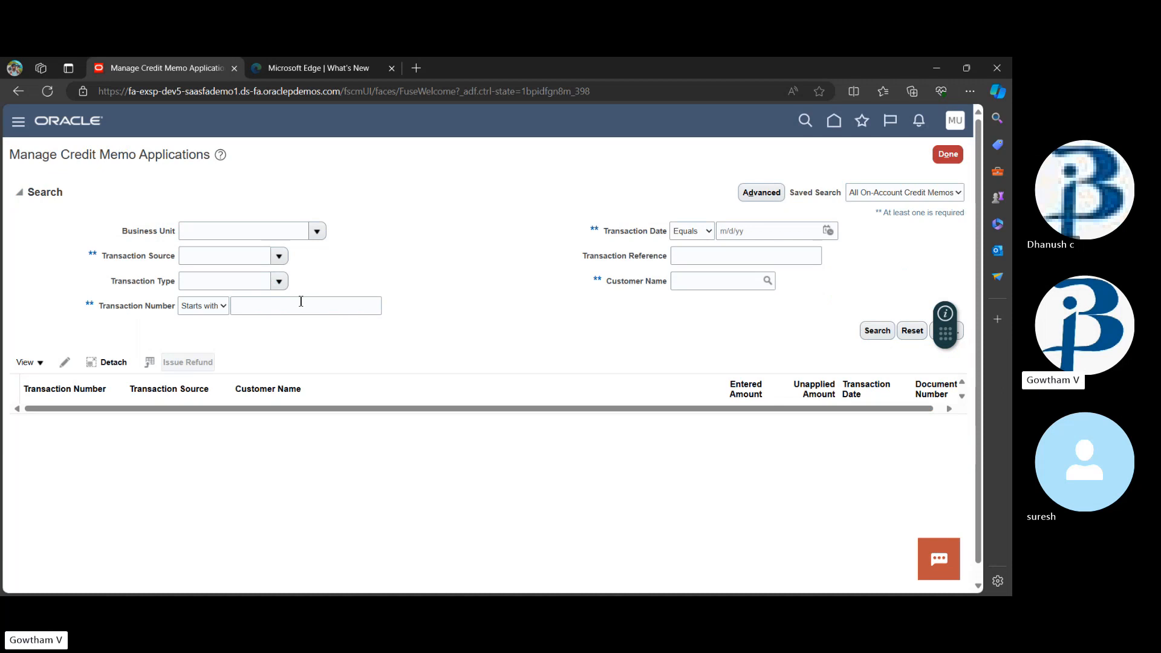
{"action": "left_click", "coordinate": [877, 330]}
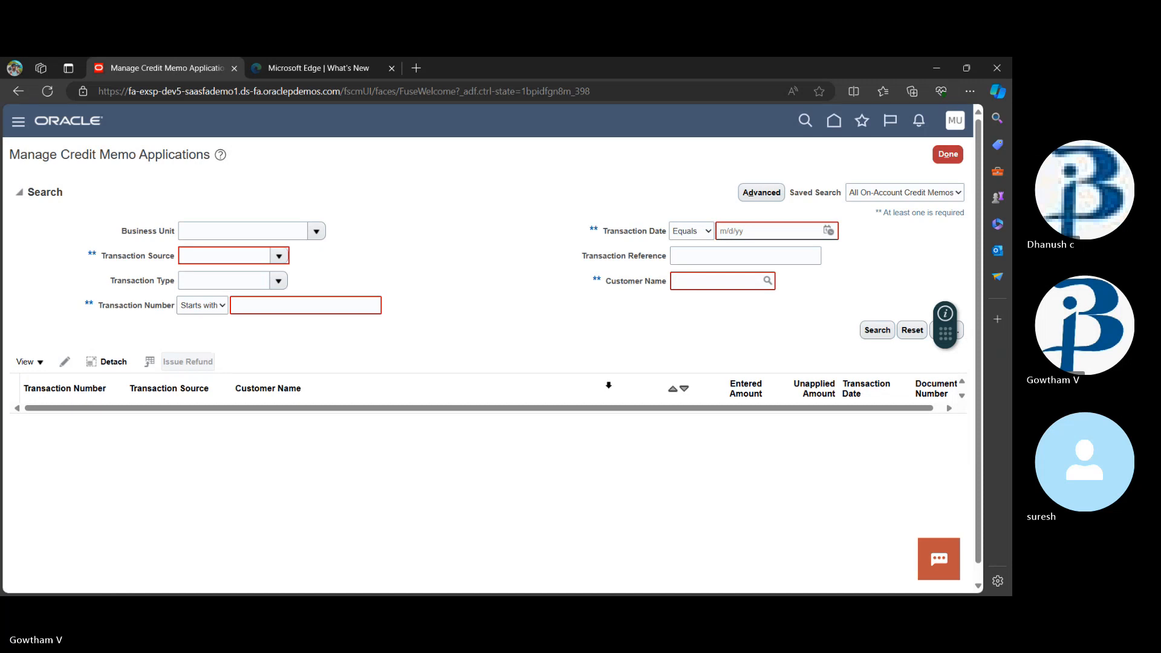
{"action": "left_click", "coordinate": [276, 259]}
{"action": "left_click", "coordinate": [242, 350]}
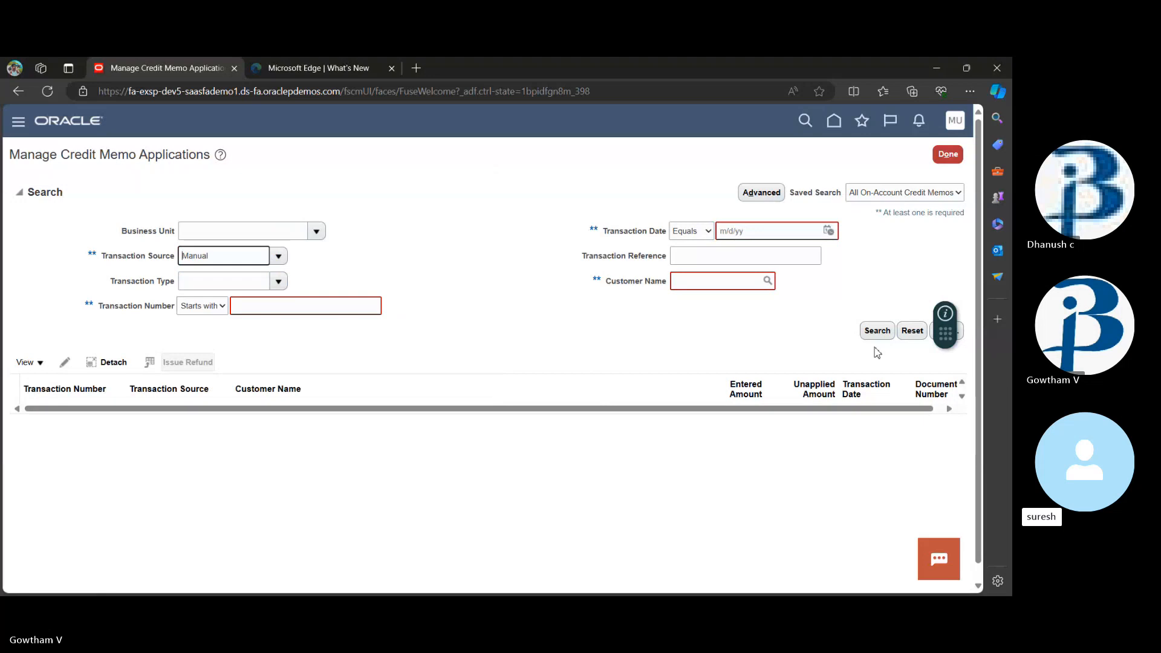
{"action": "left_click", "coordinate": [893, 332]}
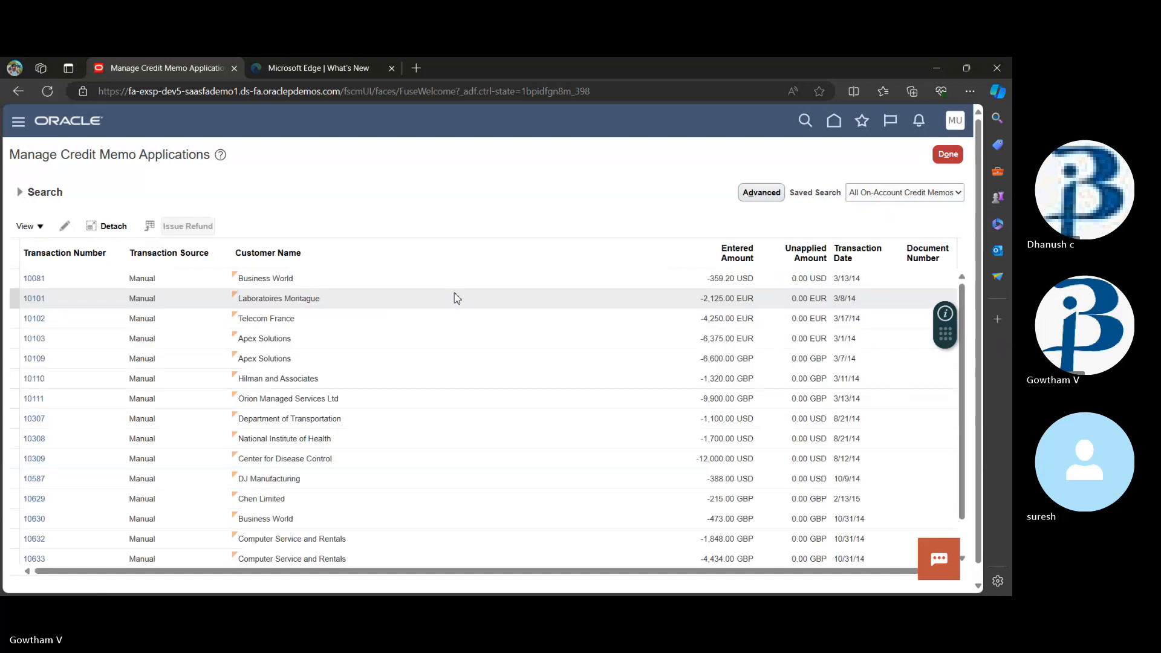
Step: Open Business World's credit memo 10081 through Issue Refund, review its application details, and cancel out of it
{"action": "left_click", "coordinate": [32, 280]}
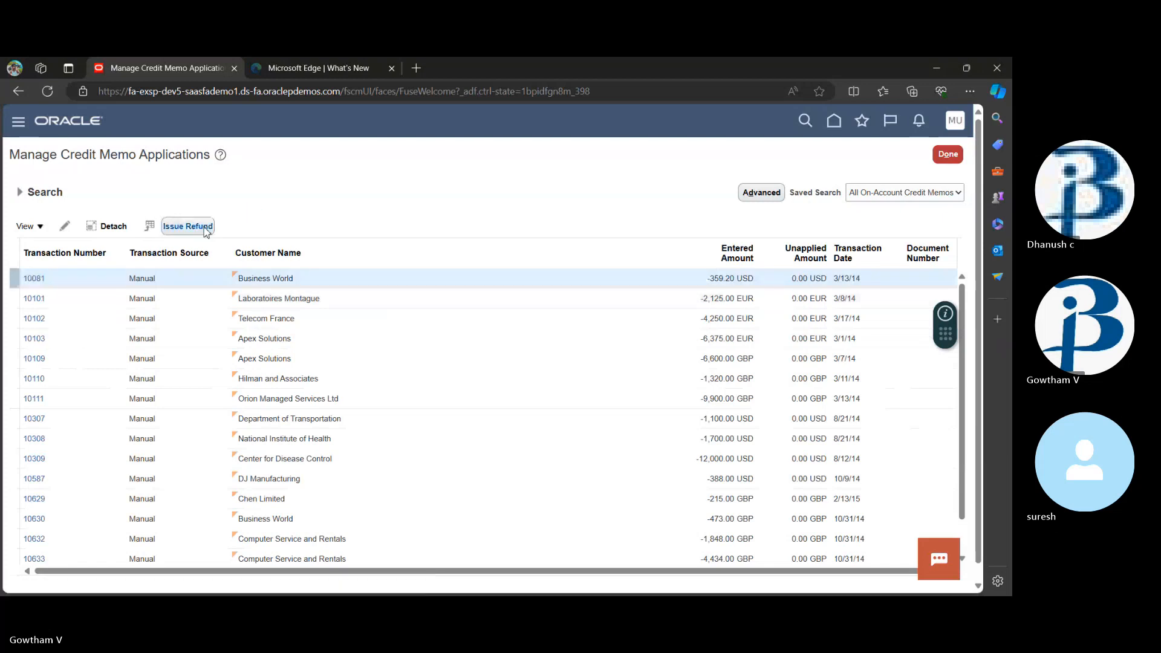
{"action": "left_click", "coordinate": [206, 227]}
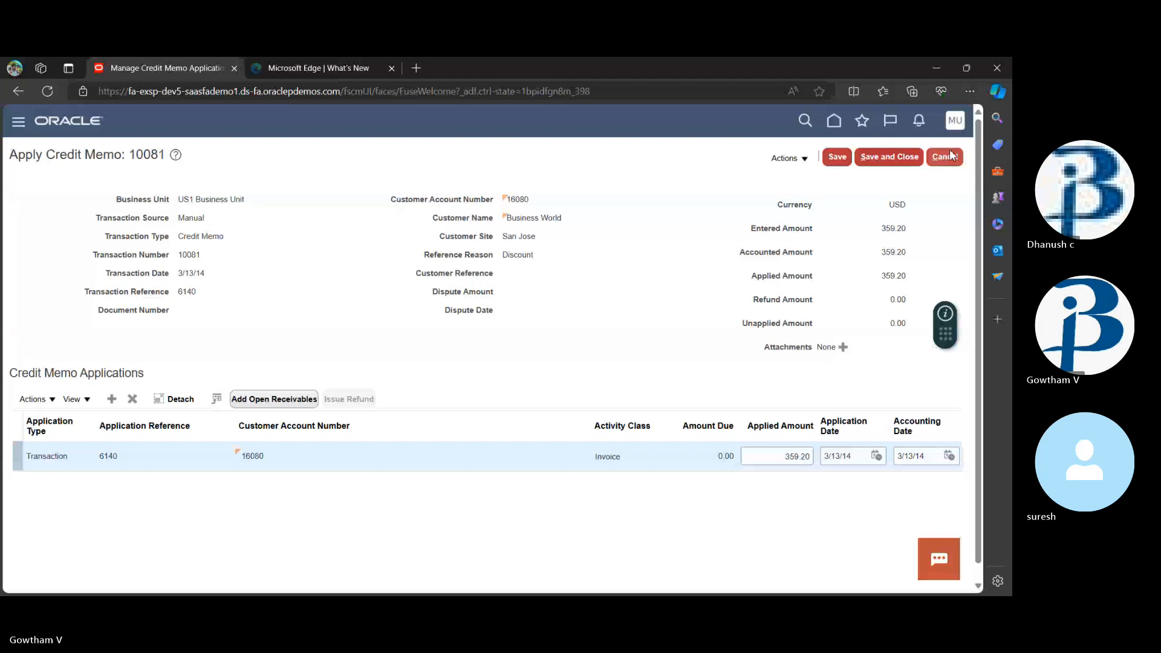
{"action": "left_click", "coordinate": [949, 156]}
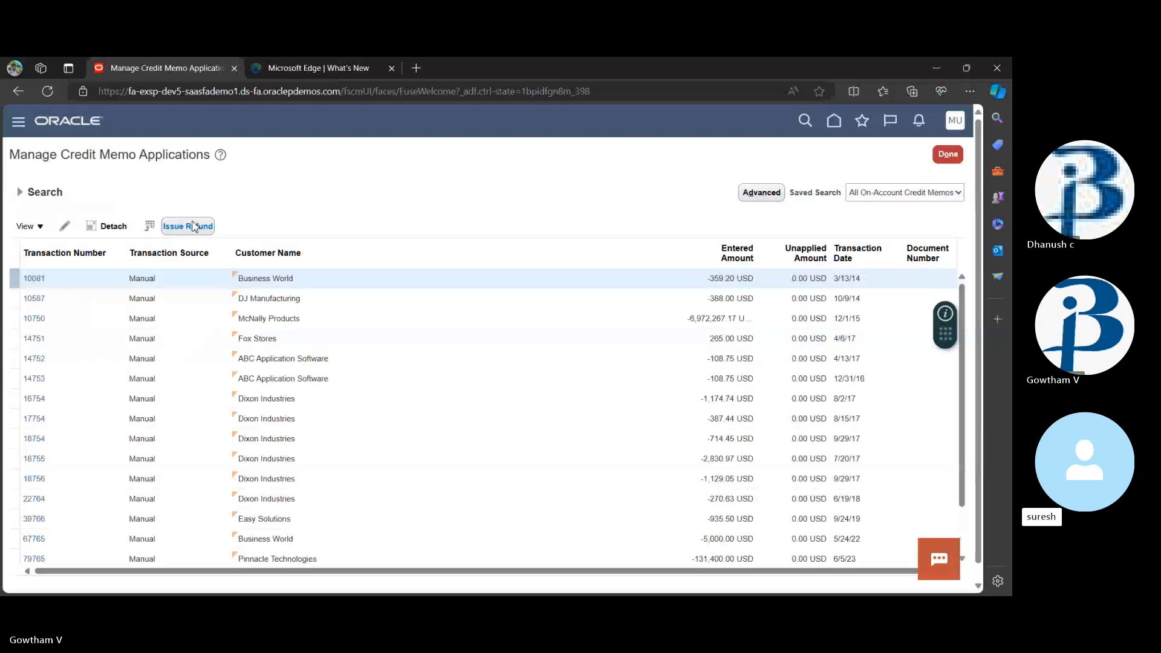
Step: Open Fox Stores' credit memo 14751 for application and bring up the search for adding open receivables
{"action": "left_click", "coordinate": [132, 338]}
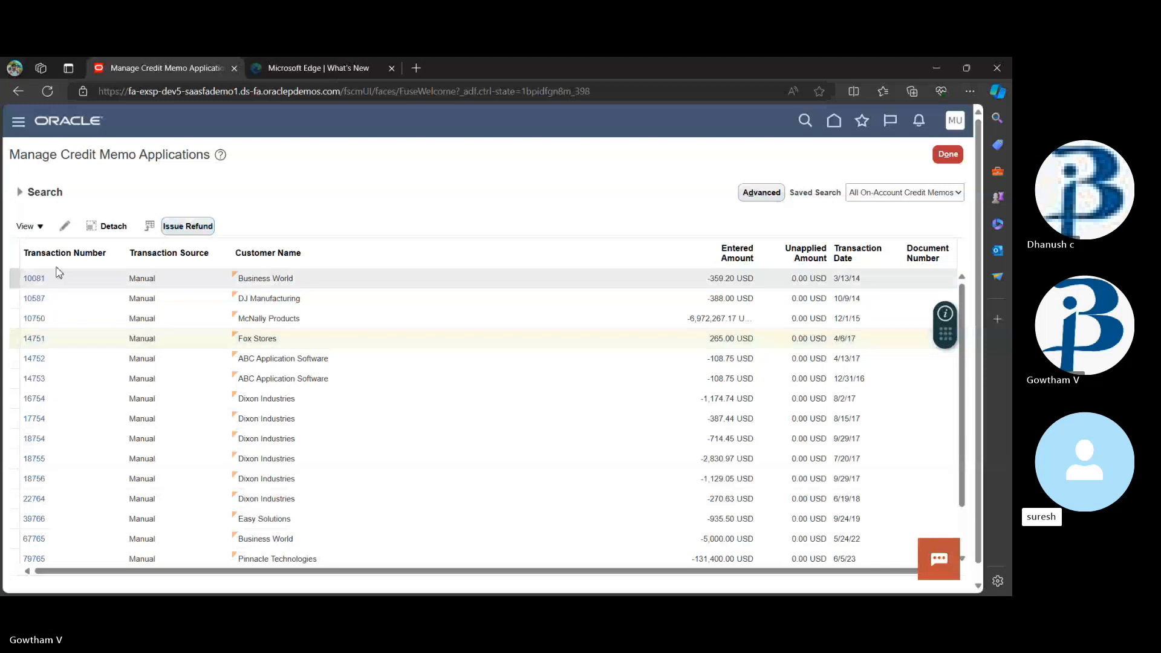
{"action": "left_click", "coordinate": [35, 338]}
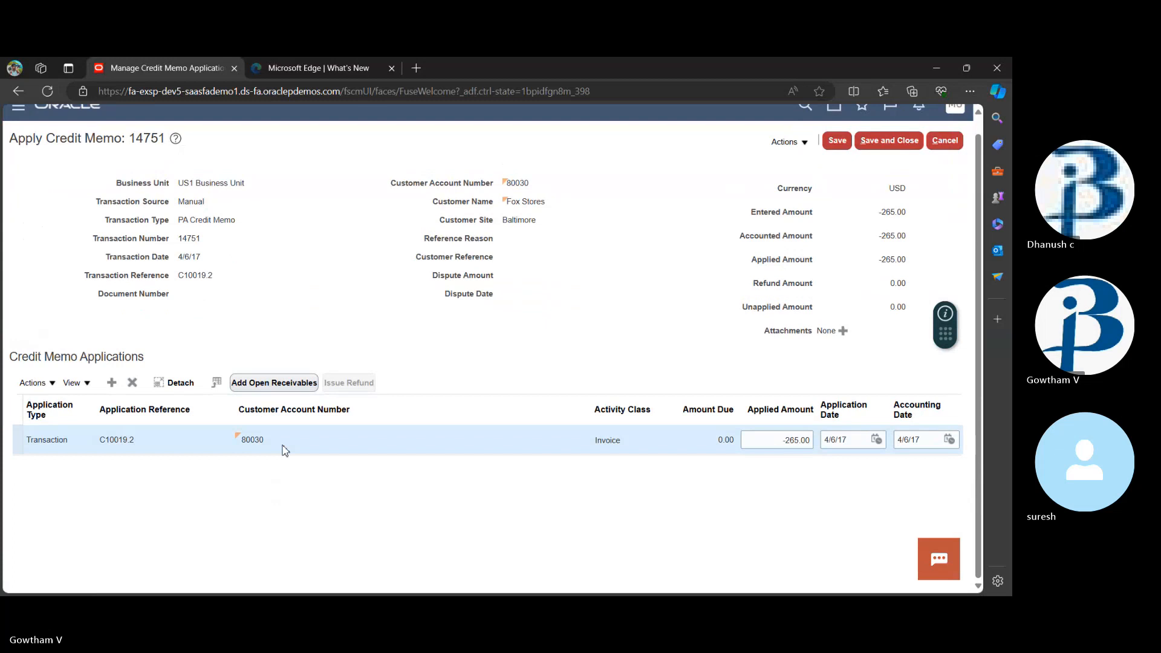
{"action": "left_click", "coordinate": [277, 384]}
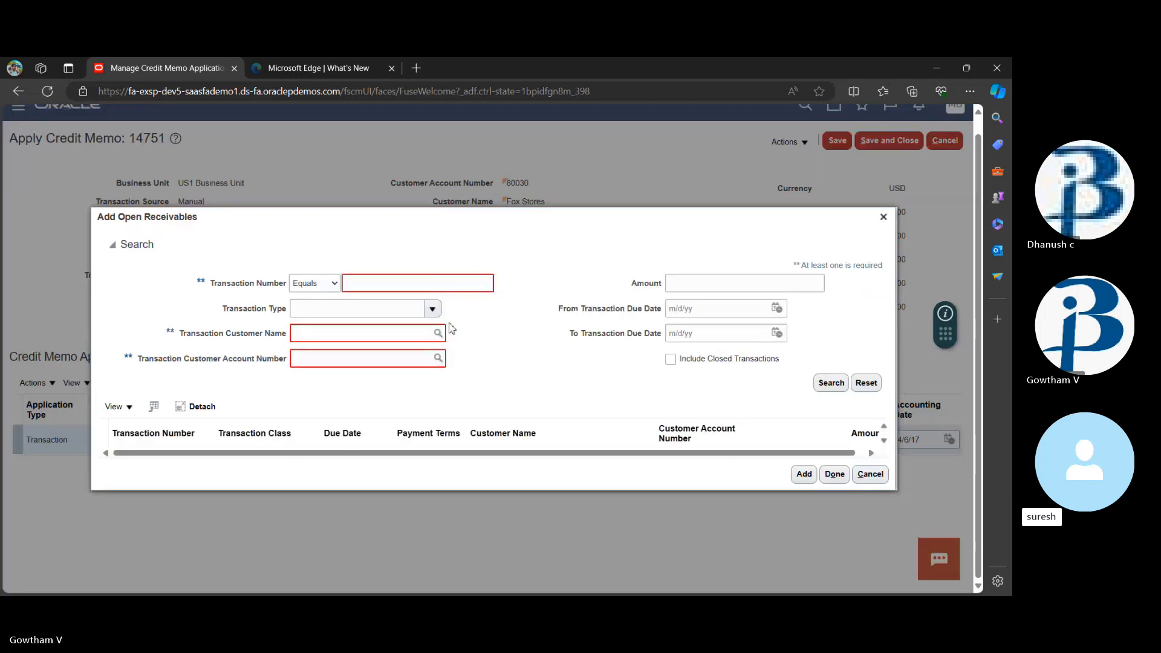
Step: Look up "easy" as the transaction customer name and select Easy Solutions for the open receivables search
{"action": "left_click", "coordinate": [399, 284]}
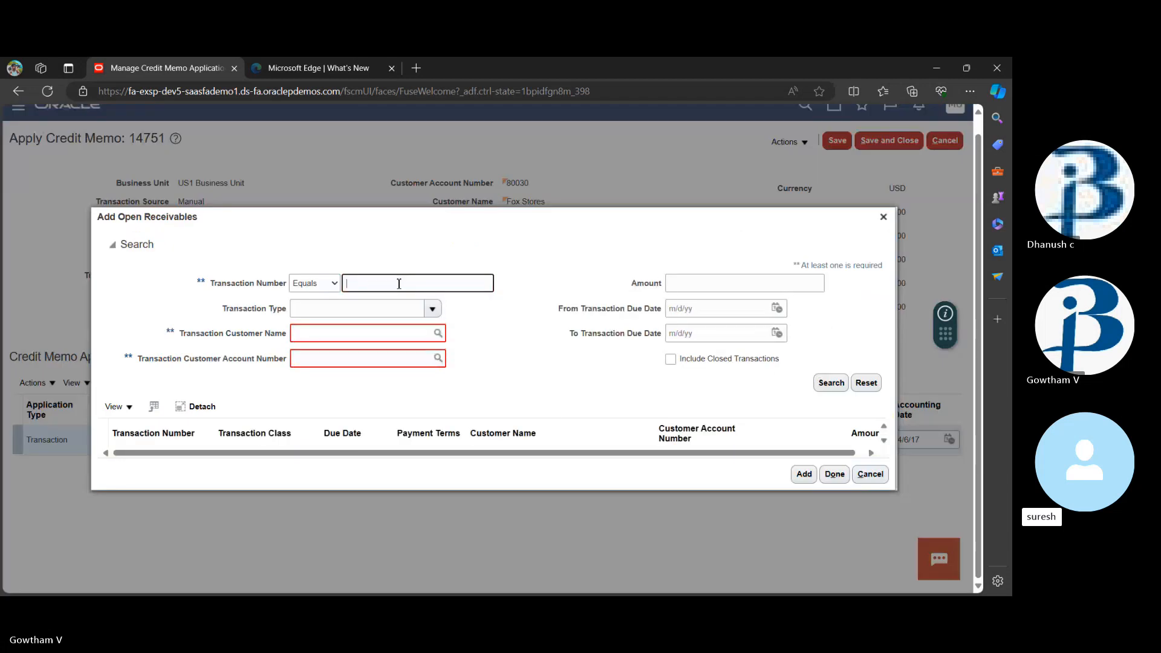
{"action": "left_click", "coordinate": [415, 337]}
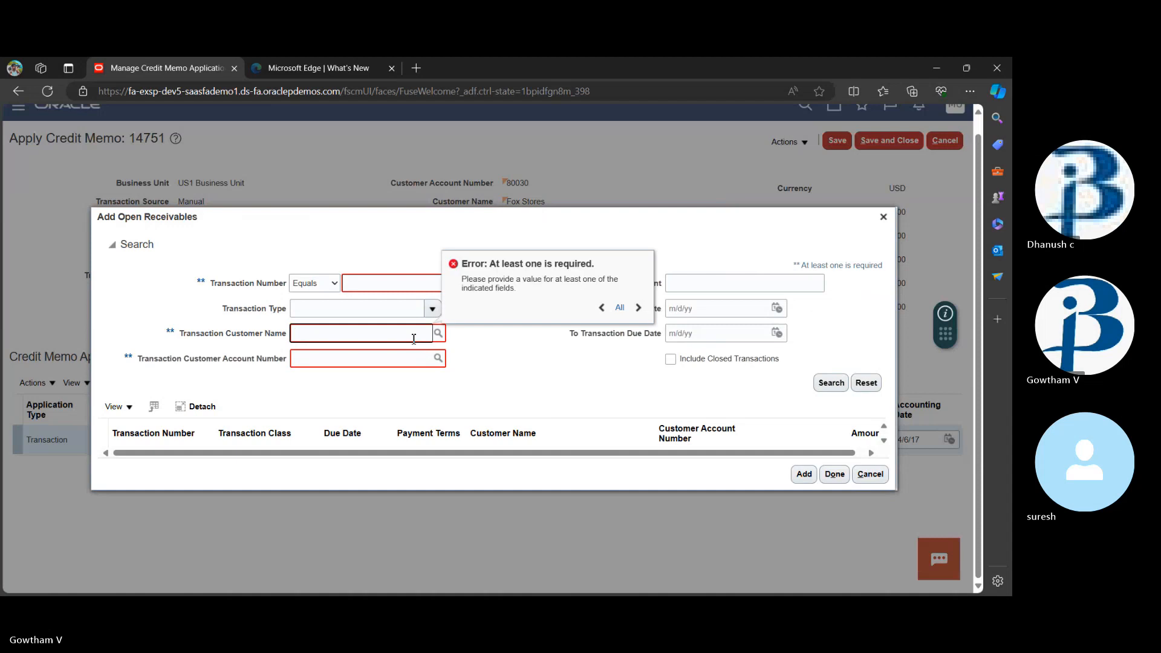
{"action": "type", "text": "easy"}
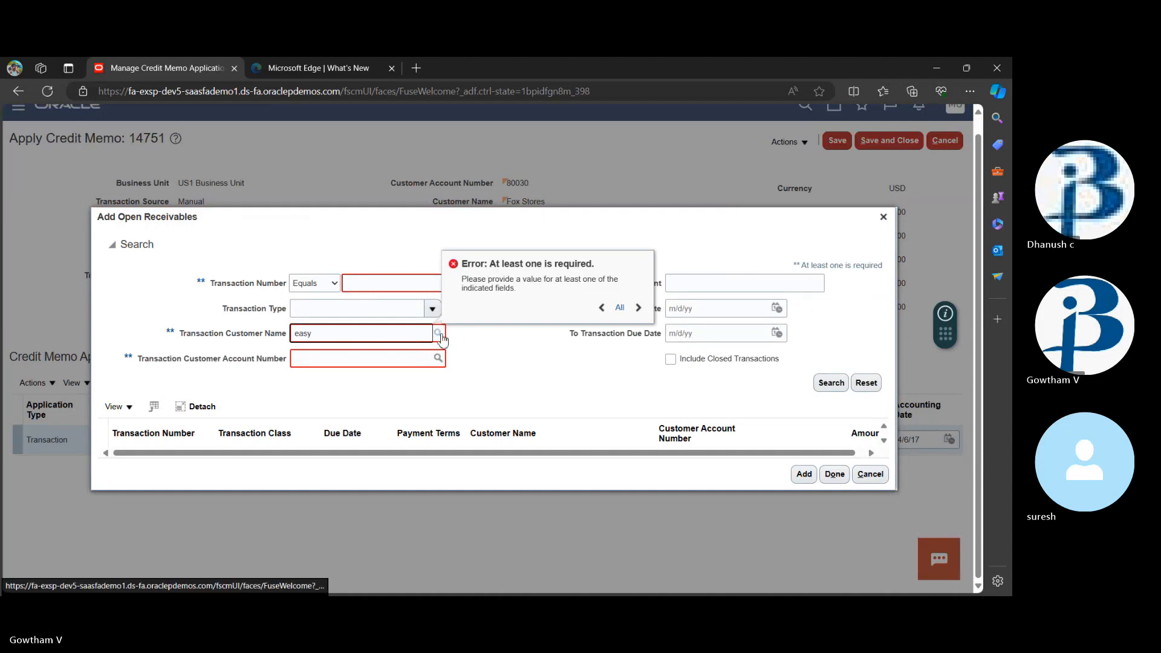
{"action": "left_click", "coordinate": [443, 337]}
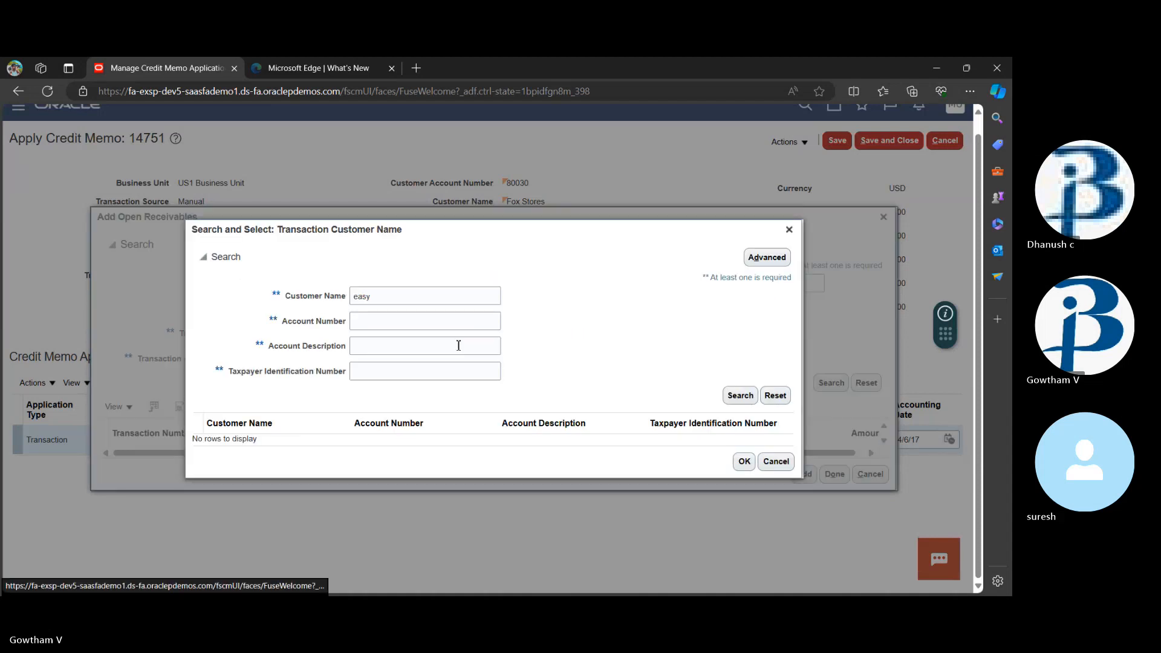
{"action": "left_click", "coordinate": [734, 398]}
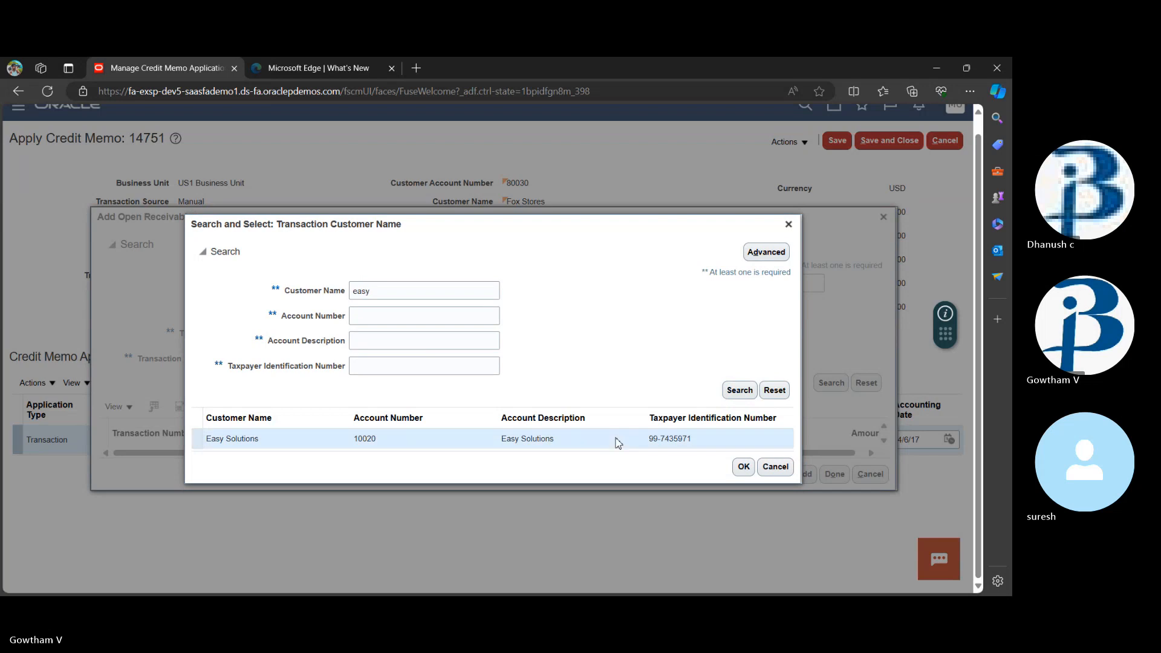
{"action": "left_click", "coordinate": [745, 466]}
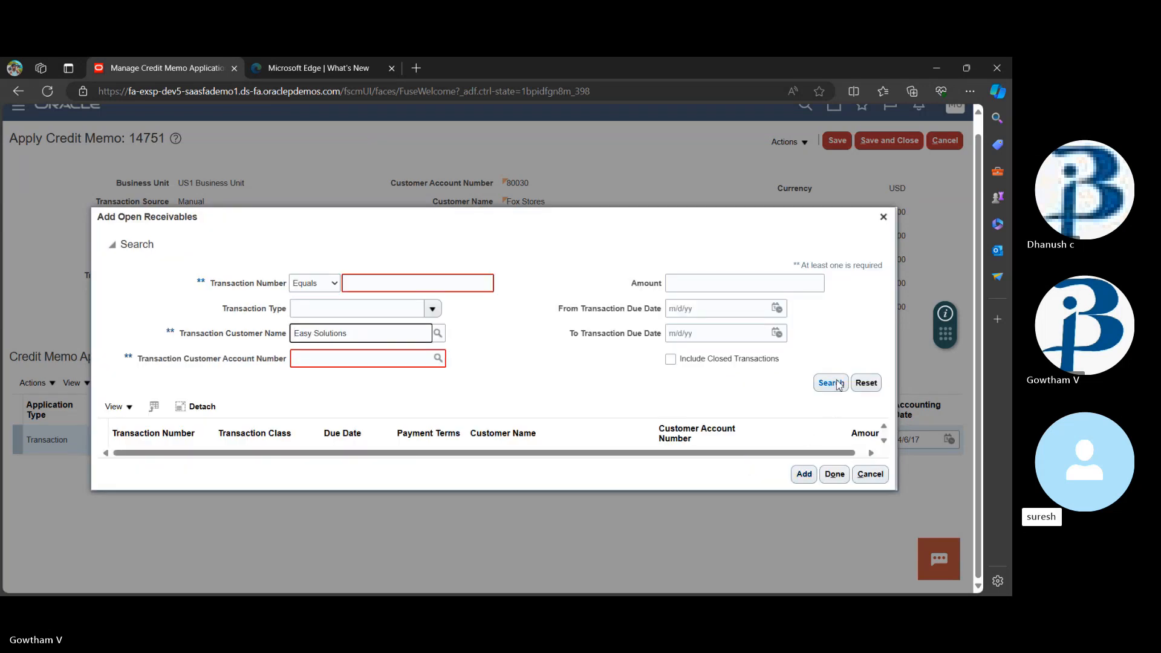
Step: Search Easy Solutions' open receivables and add invoice 1374844 to the credit memo applications
{"action": "left_click", "coordinate": [838, 384]}
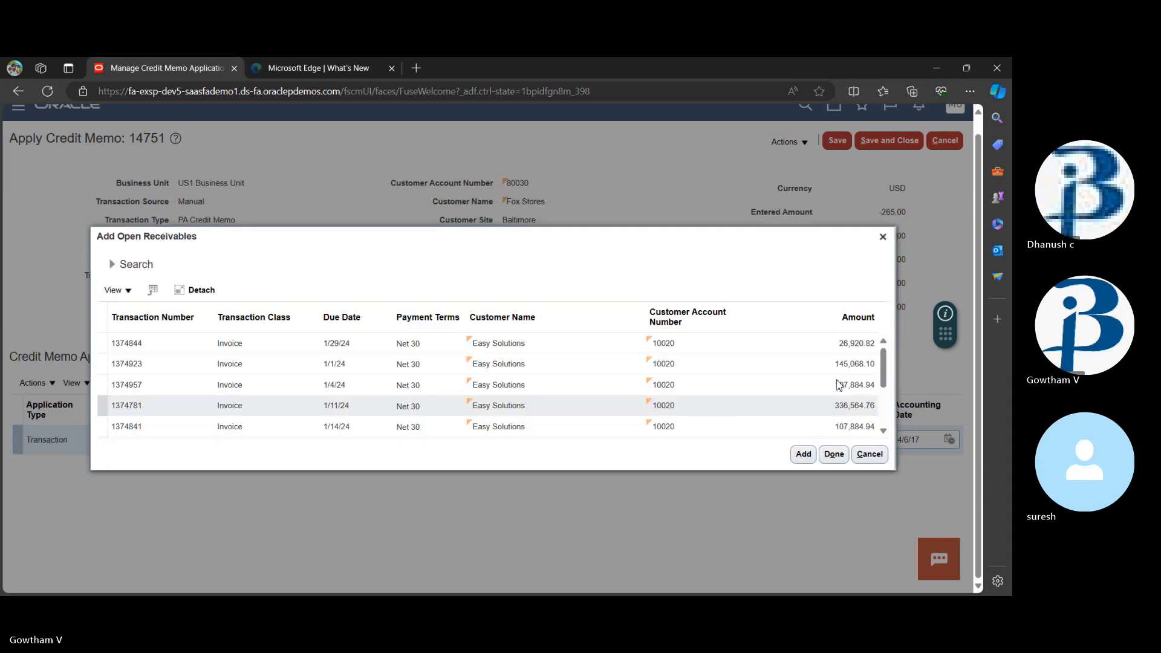
{"action": "left_click", "coordinate": [605, 343]}
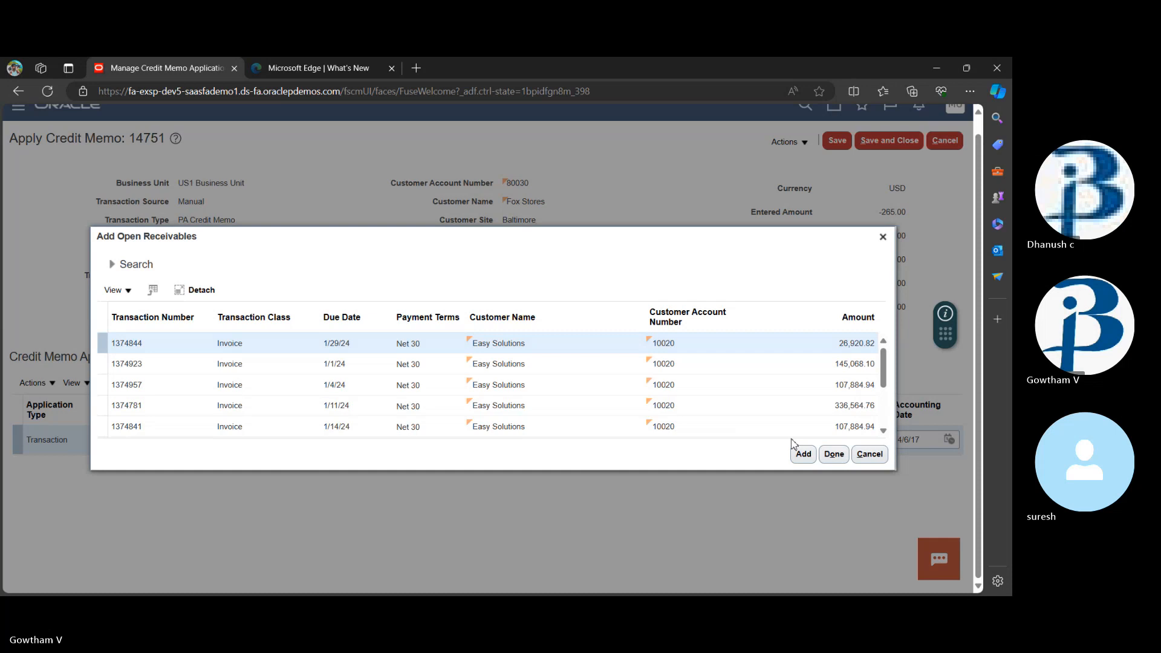
{"action": "left_click", "coordinate": [834, 454]}
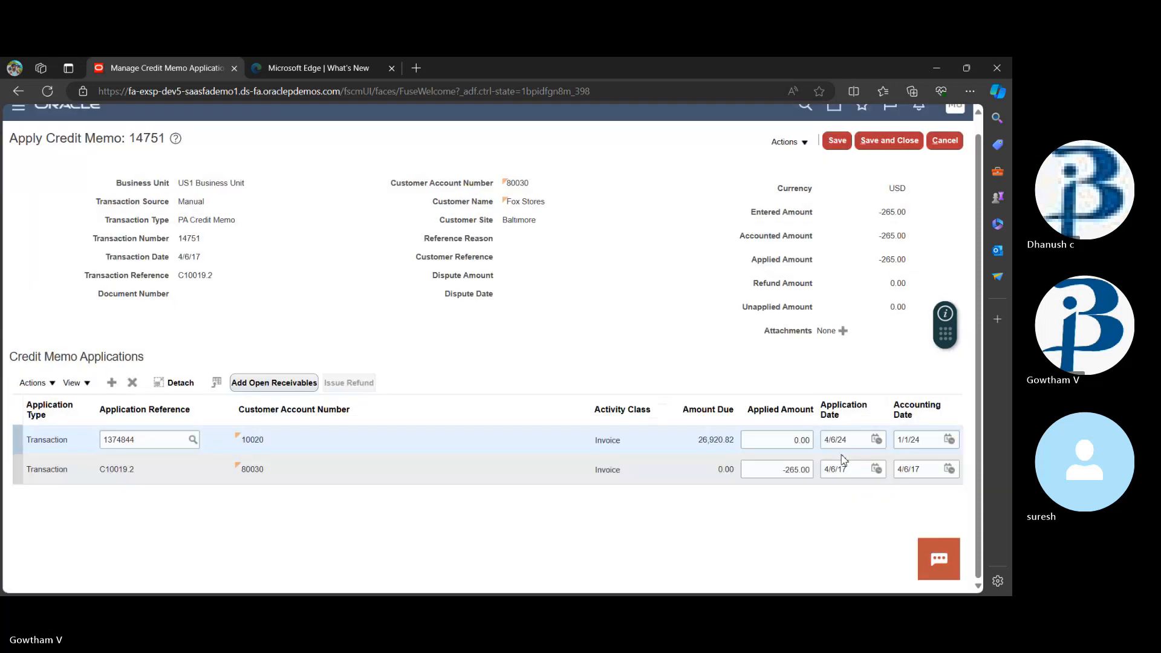
{"action": "left_click", "coordinate": [416, 473]}
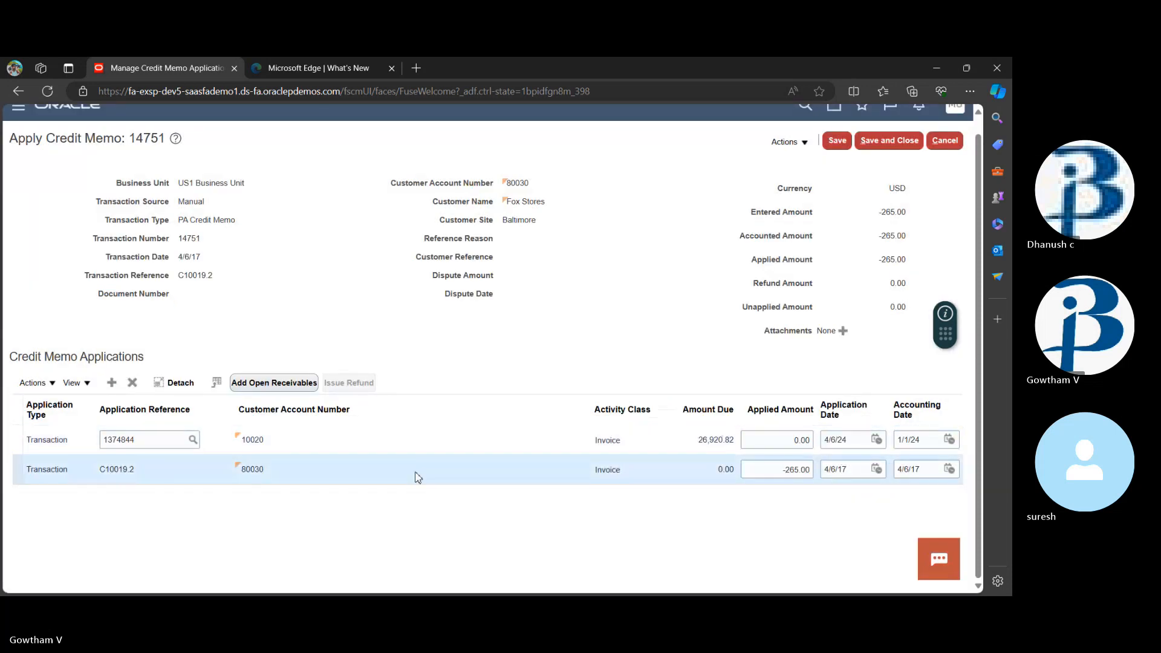
{"action": "left_click", "coordinate": [397, 439]}
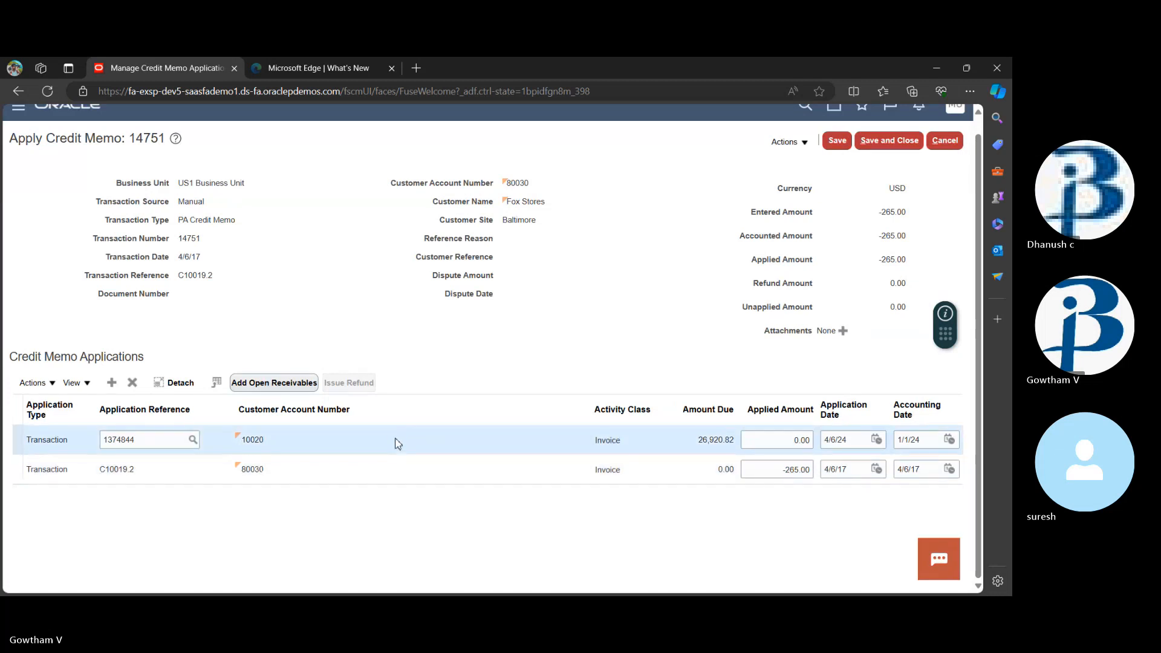
{"action": "left_click", "coordinate": [371, 545]}
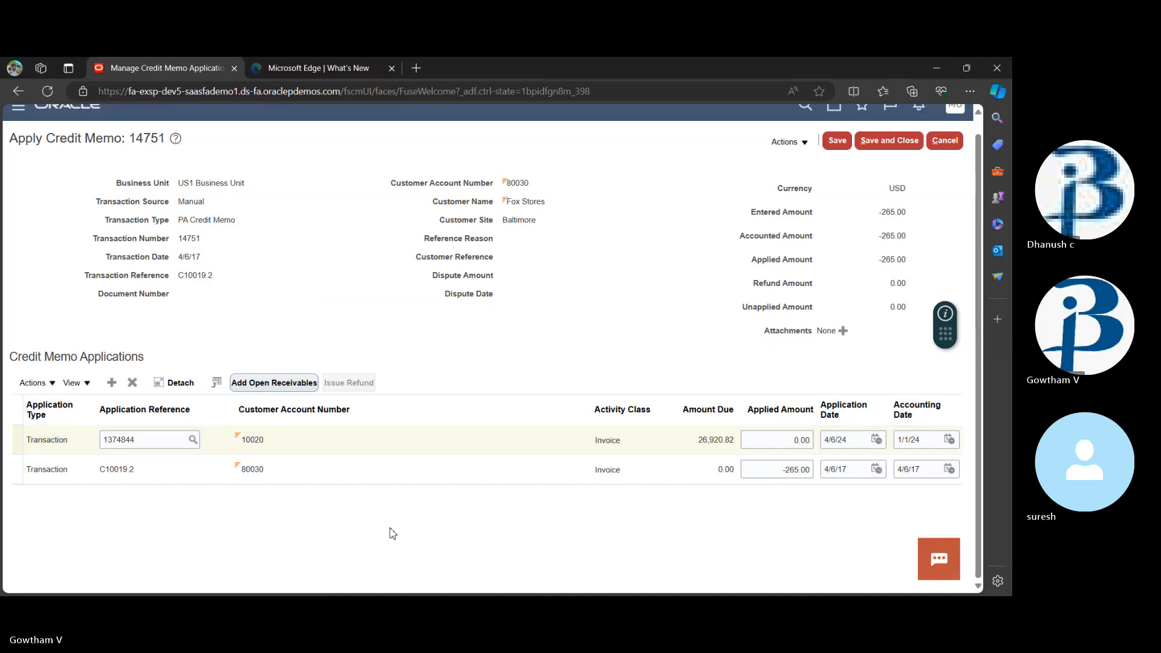
Step: Try to apply 1,000.00 of the credit memo to invoice 1374844 and dismiss the message
{"action": "left_click", "coordinate": [776, 438]}
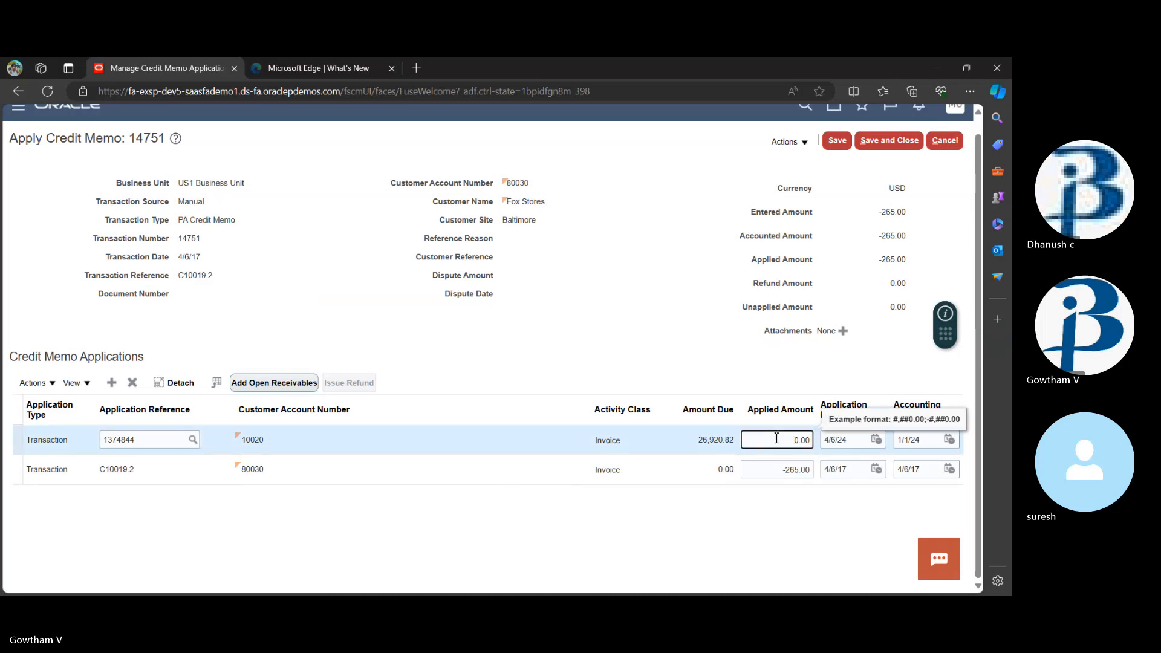
{"action": "type", "text": "100"}
{"action": "left_click", "coordinate": [668, 496]}
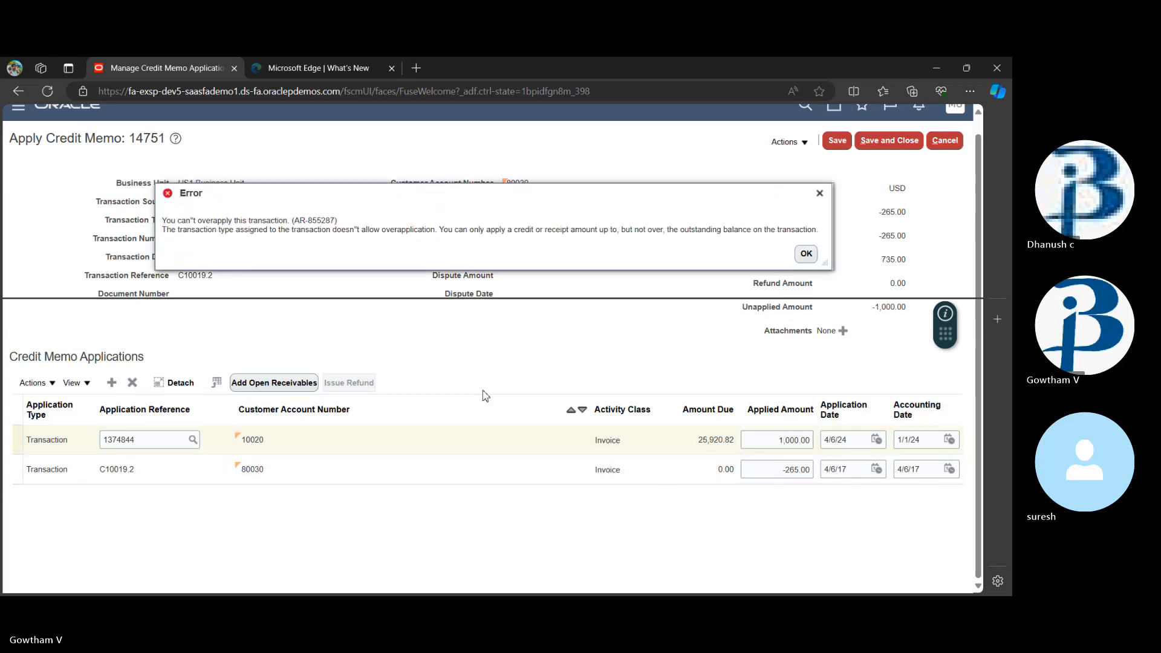
{"action": "left_click", "coordinate": [806, 254]}
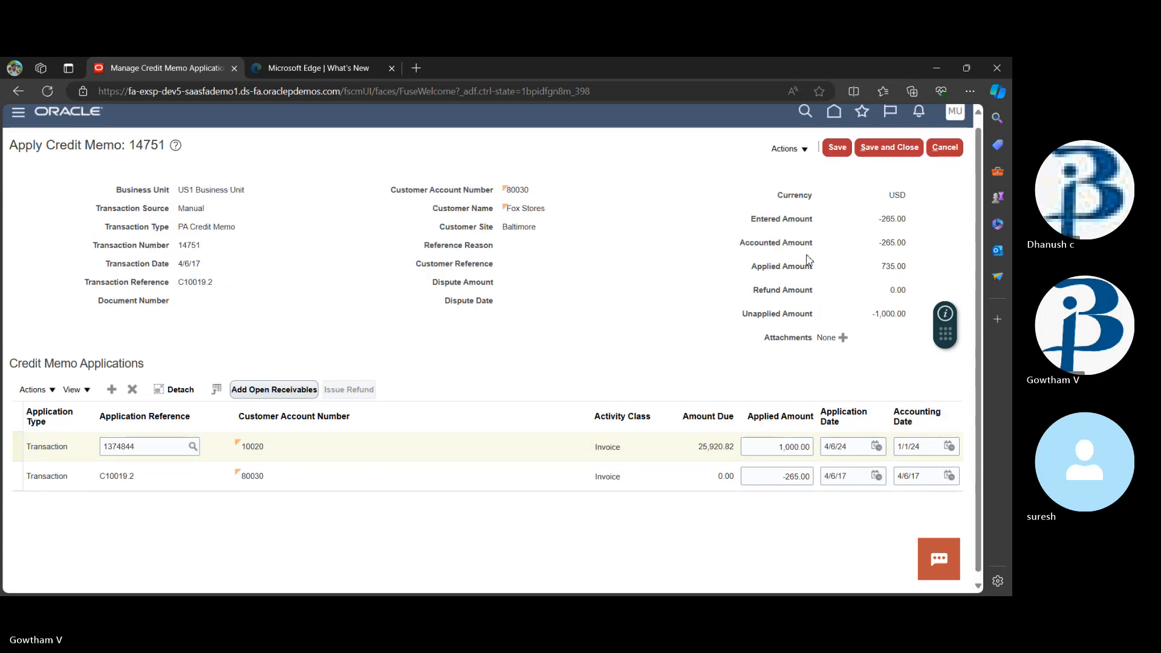
Step: Replace the applied amount for invoice 1374844 with 25,920.82
{"action": "left_click", "coordinate": [811, 450]}
{"action": "key", "text": "BackSpace"}
{"action": "key", "text": "BackSpace"}
{"action": "key", "text": "BackSpace"}
{"action": "key", "text": "BackSpace"}
{"action": "key", "text": "BackSpace"}
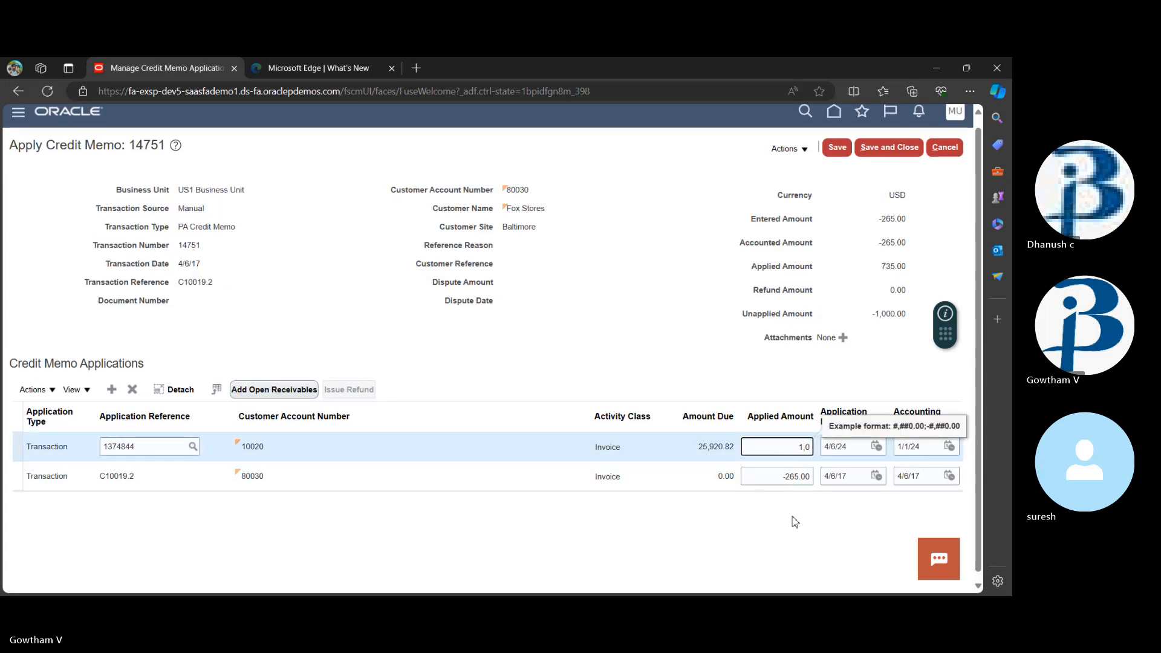
{"action": "key", "text": "BackSpace"}
{"action": "key", "text": "BackSpace"}
{"action": "key", "text": "BackSpace"}
{"action": "type", "text": "25"}
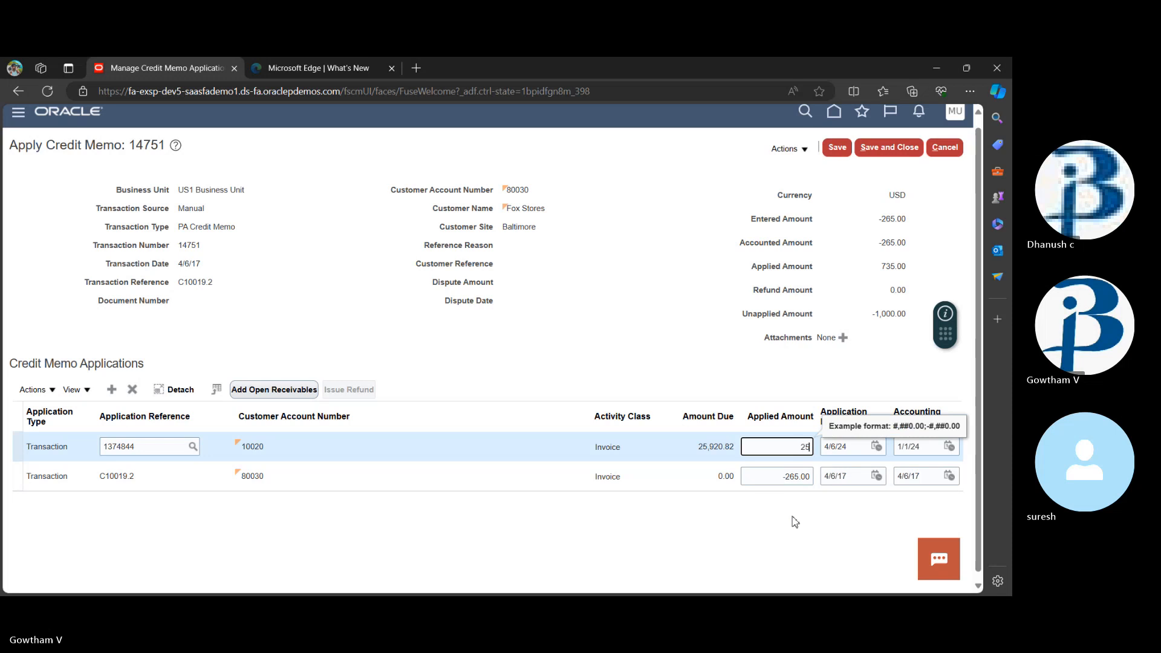
{"action": "type", "text": "920.82"}
{"action": "left_click", "coordinate": [795, 520]}
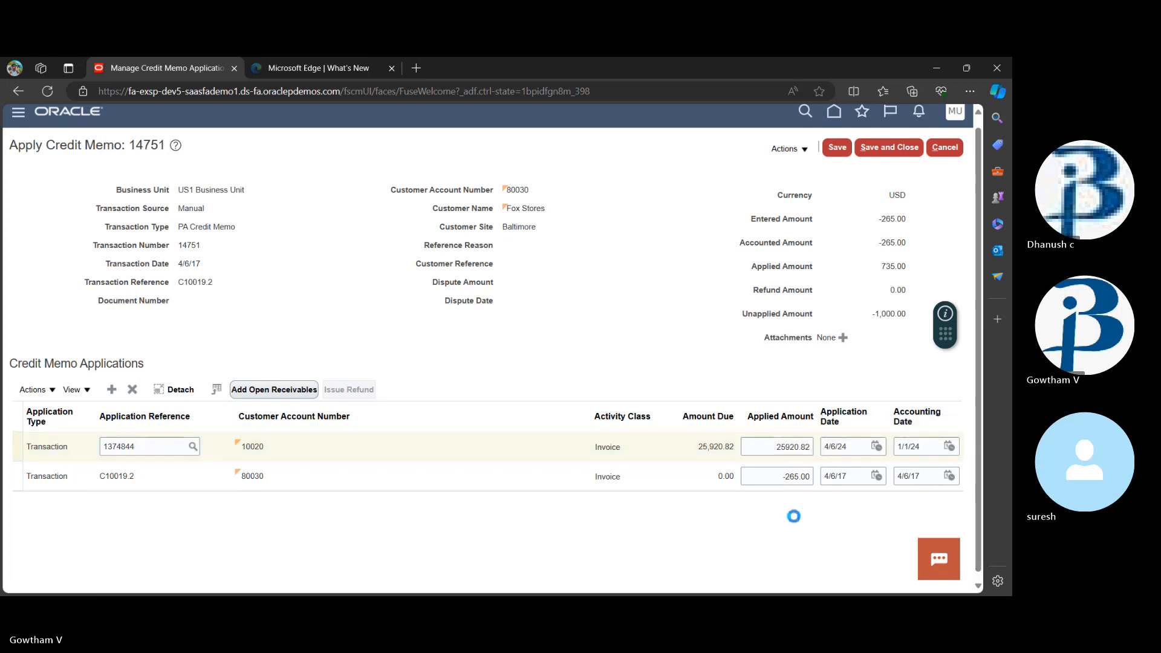
Step: Make the applied amount for invoice 1374844 negative, as -25,920.82
{"action": "left_click", "coordinate": [764, 442]}
{"action": "type", "text": "-"}
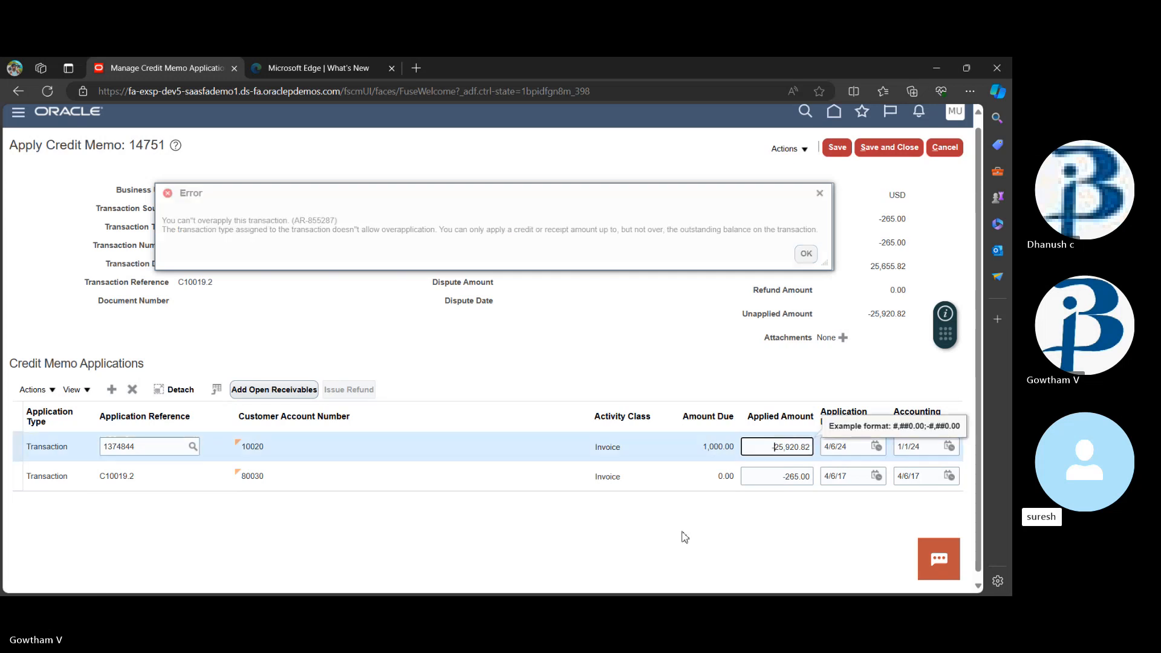
{"action": "left_click", "coordinate": [685, 537]}
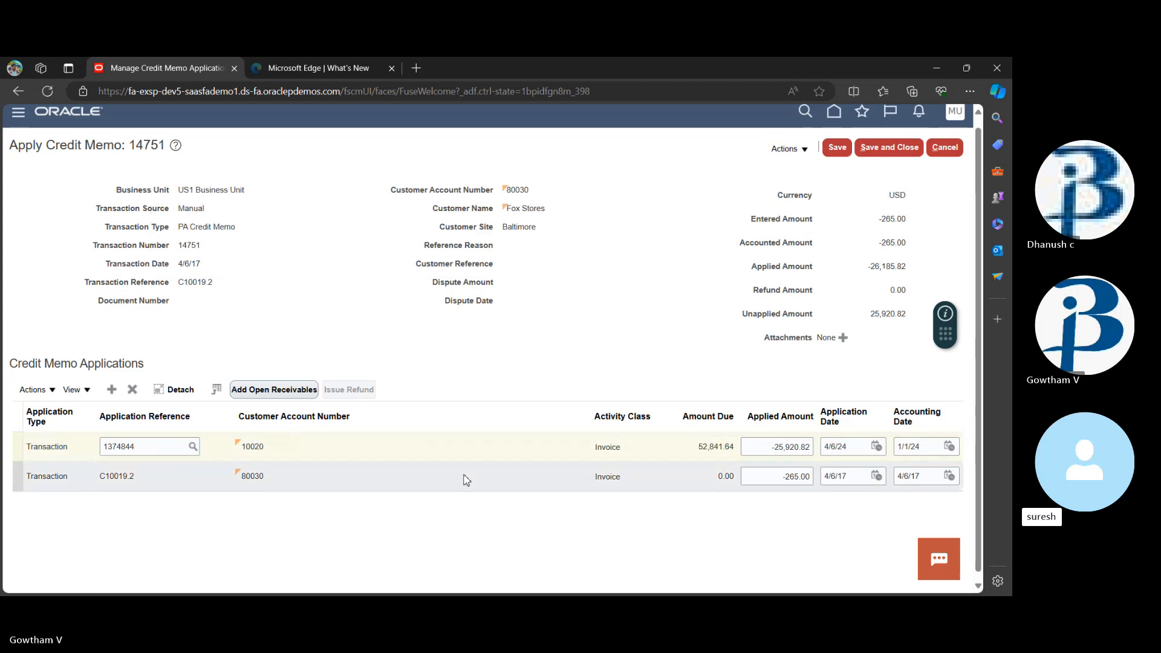
{"action": "left_click", "coordinate": [547, 445]}
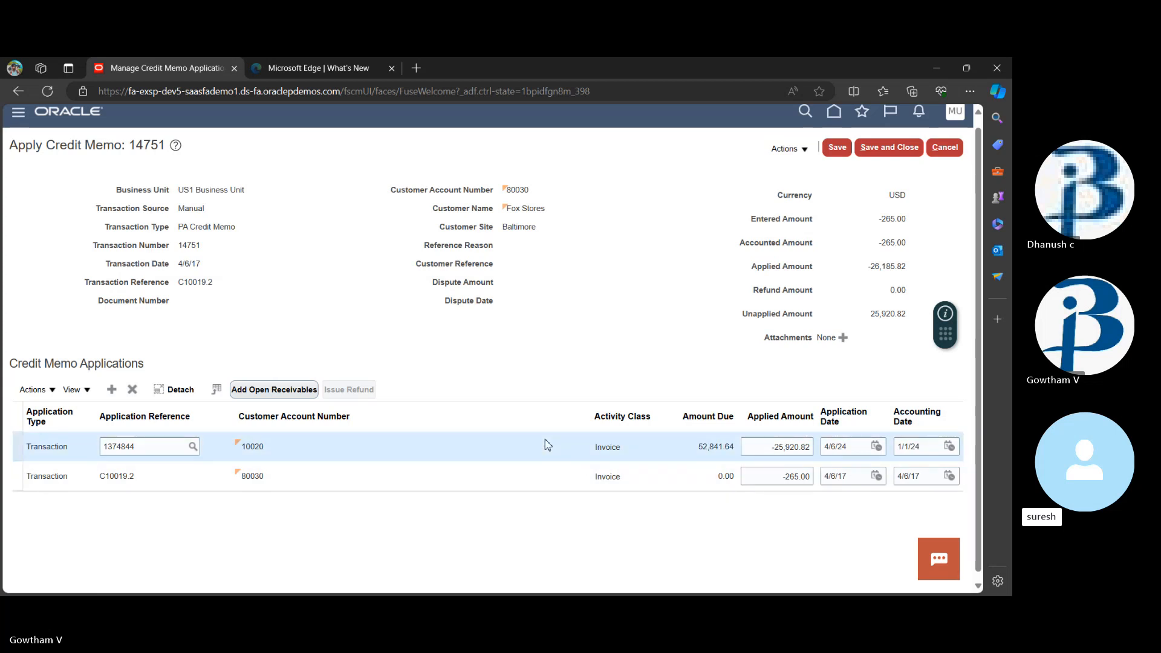
Step: Reduce the applied amount for invoice 1374844 to -920.82
{"action": "left_click", "coordinate": [789, 449]}
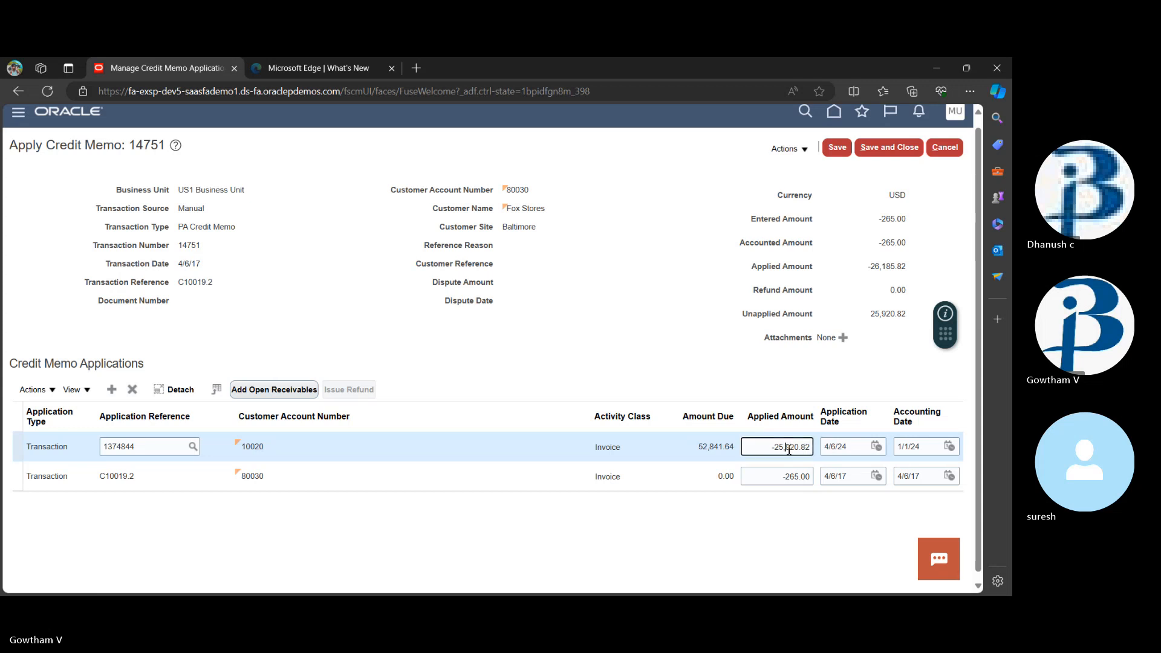
{"action": "key", "text": "BackSpace"}
{"action": "key", "text": "BackSpace"}
{"action": "key", "text": "BackSpace"}
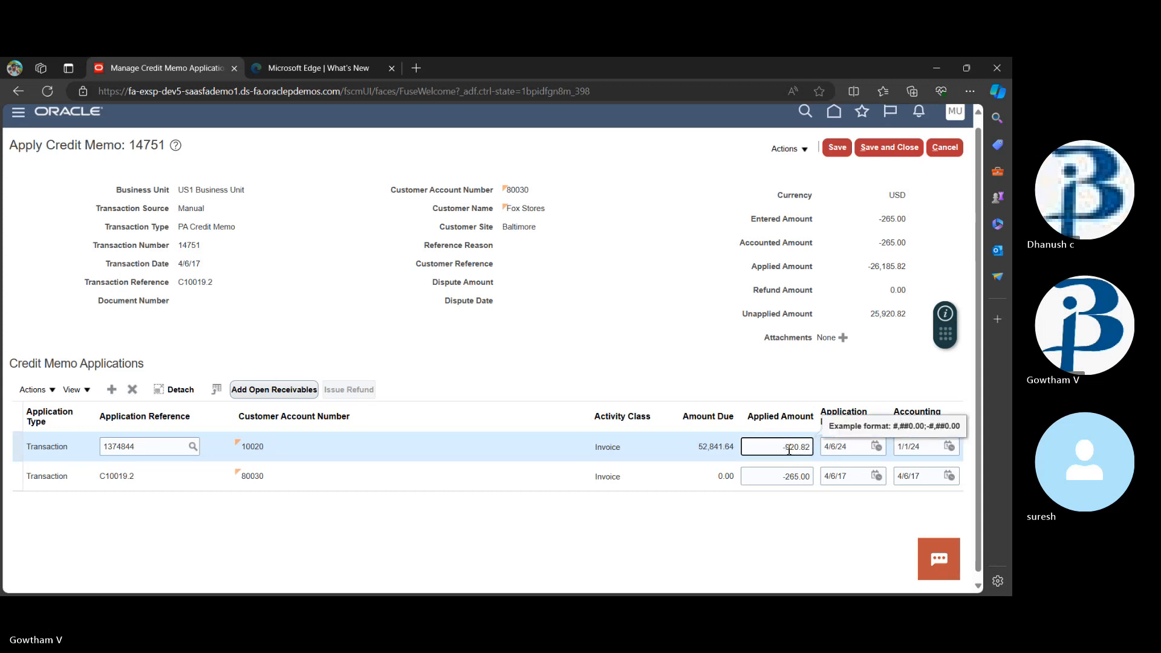
{"action": "left_click", "coordinate": [643, 563]}
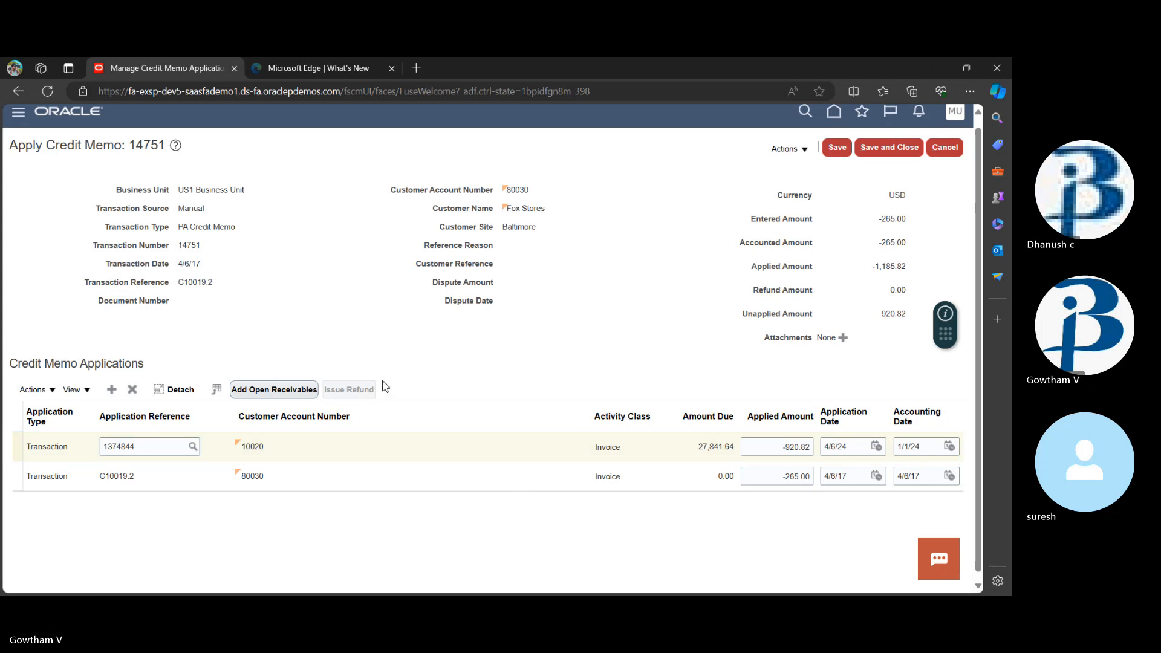
{"action": "left_click", "coordinate": [343, 458]}
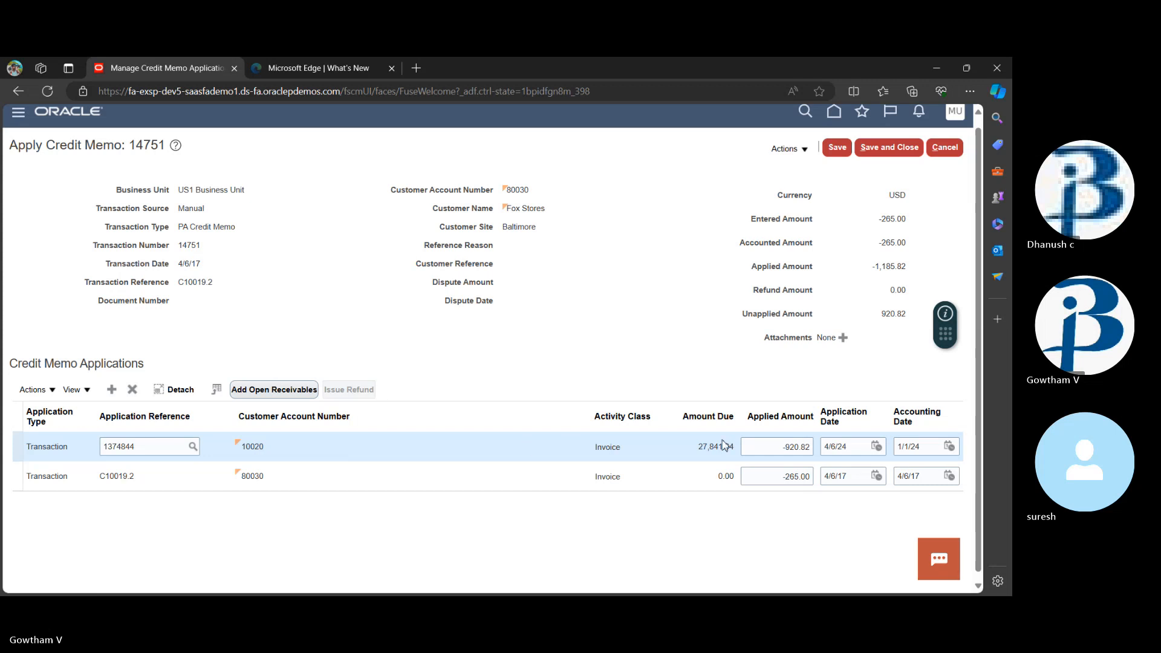
Step: Try to change the applied amount for invoice 1374844 to 20.82 and dismiss the message
{"action": "left_click", "coordinate": [791, 447]}
{"action": "key", "text": "BackSpace"}
{"action": "key", "text": "BackSpace"}
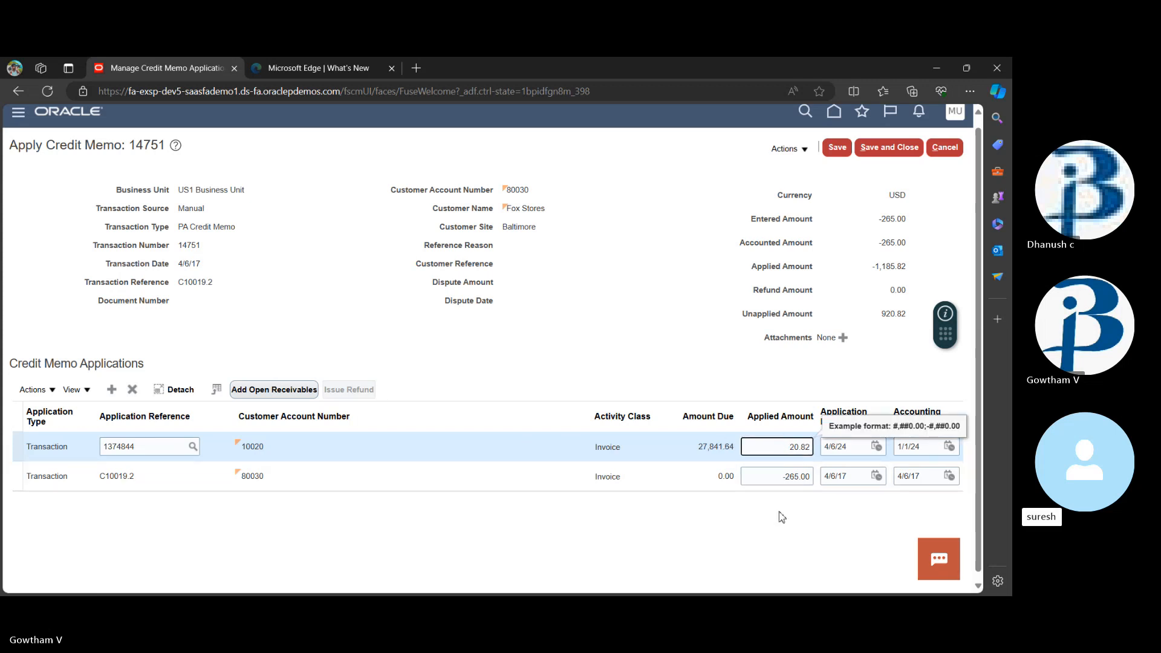
{"action": "left_click", "coordinate": [654, 514]}
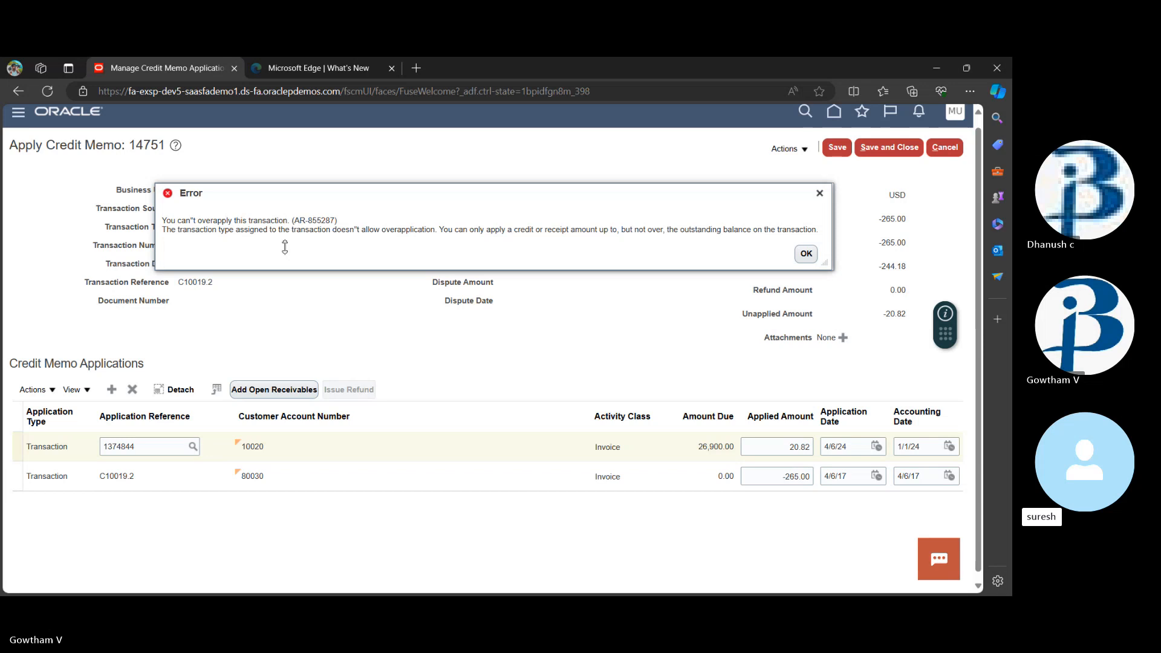
{"action": "left_click", "coordinate": [803, 254]}
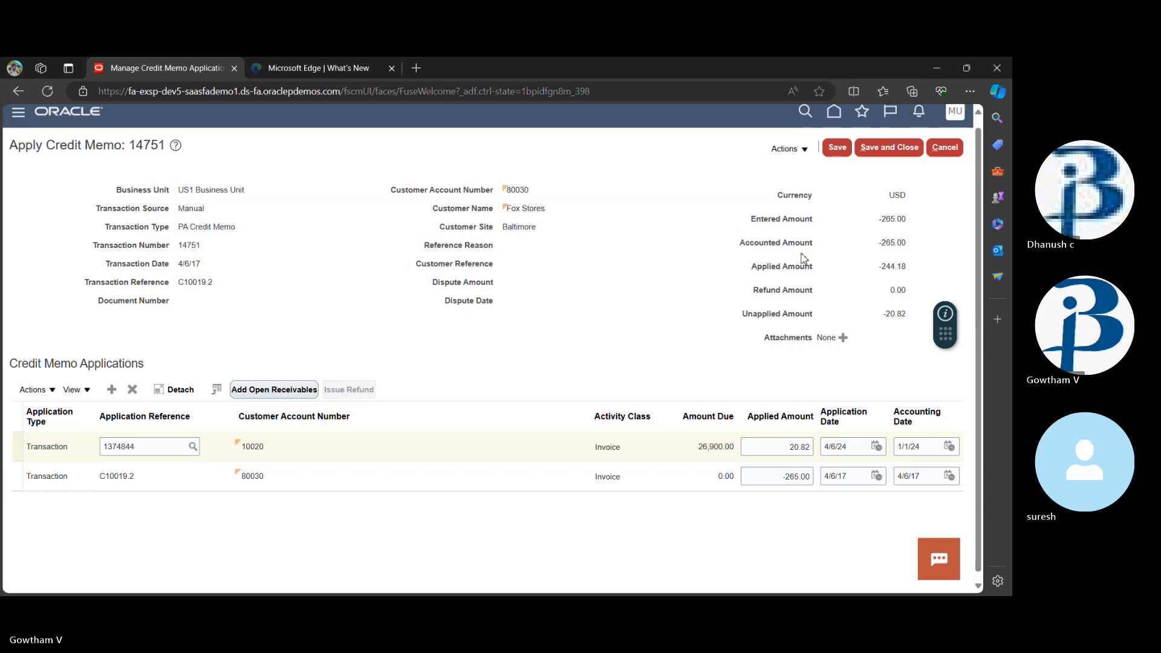
Step: Go to Setup and Maintenance, discarding the unsaved changes to the credit memo applications
{"action": "left_click", "coordinate": [955, 114]}
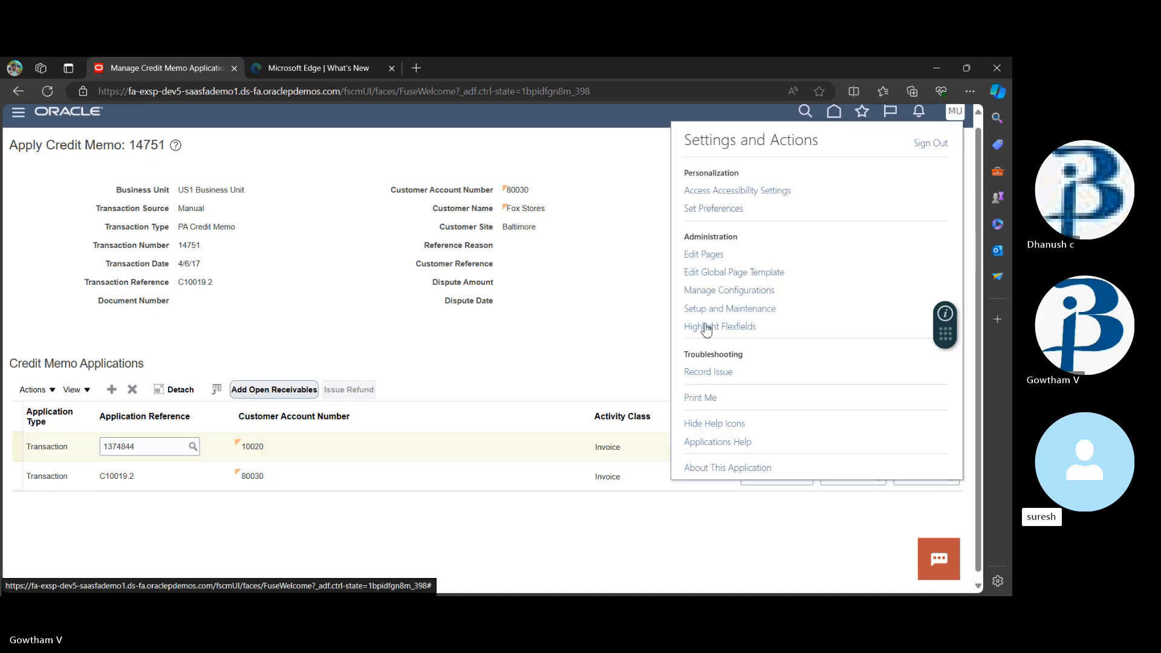
{"action": "left_click", "coordinate": [706, 310]}
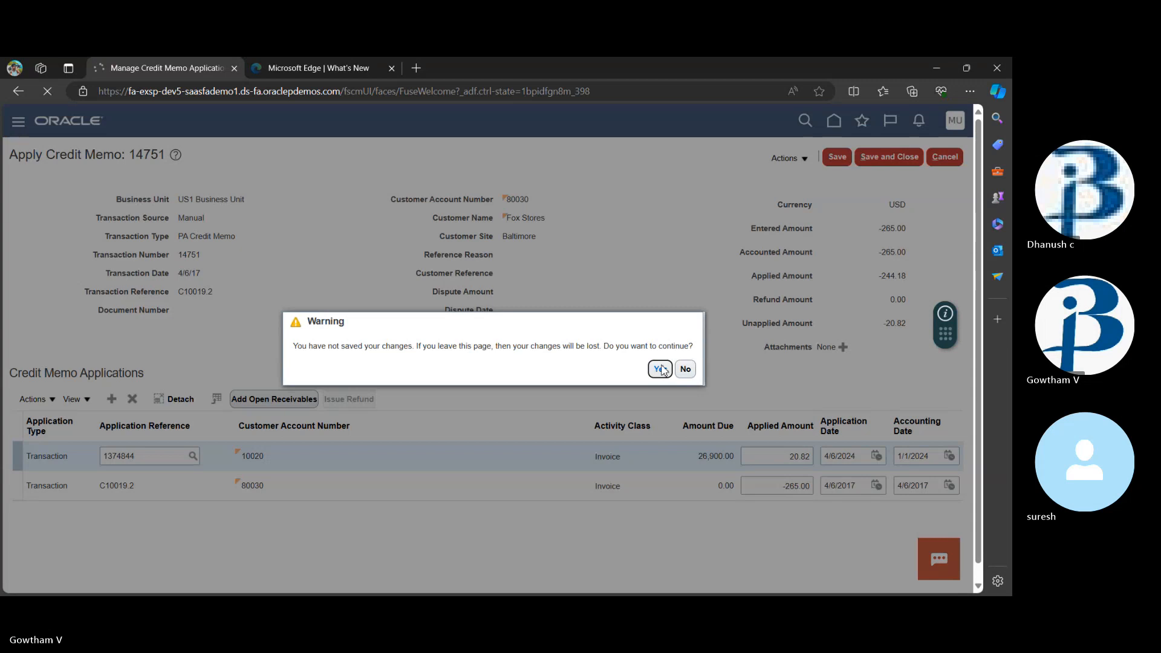
{"action": "left_click", "coordinate": [660, 369]}
Step: Select the Customer Billing functional area and show all of its tasks
{"action": "scroll", "coordinate": [106, 415], "scroll_direction": "down", "scroll_amount": 5}
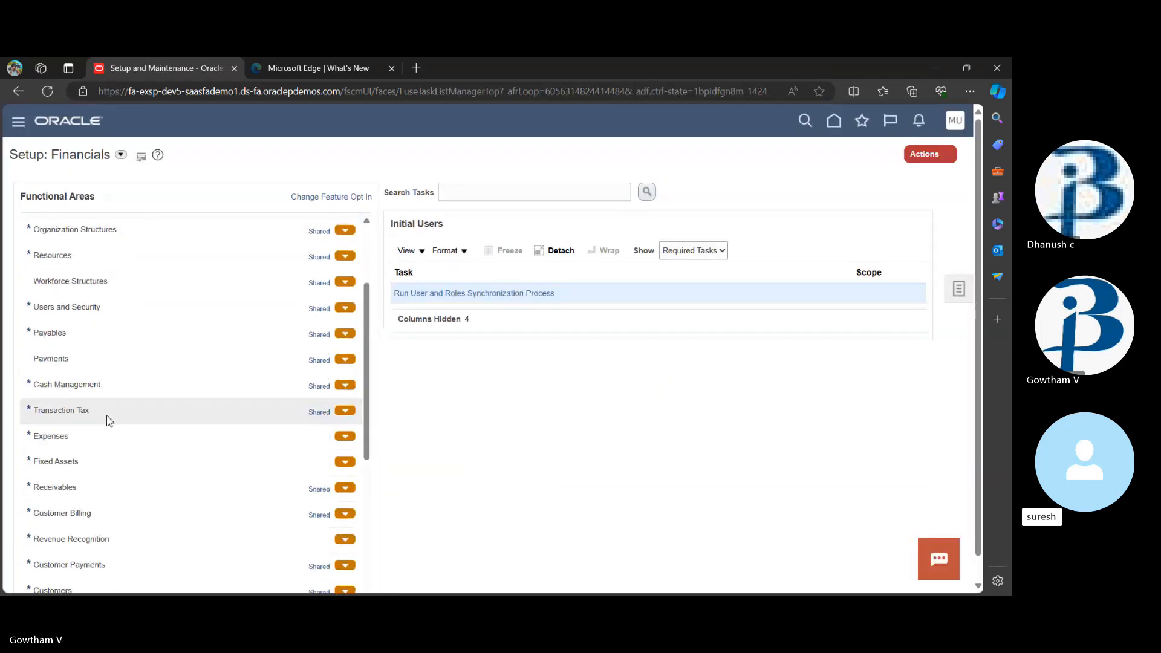
{"action": "scroll", "coordinate": [97, 435], "scroll_direction": "down", "scroll_amount": 1}
{"action": "left_click", "coordinate": [82, 479]}
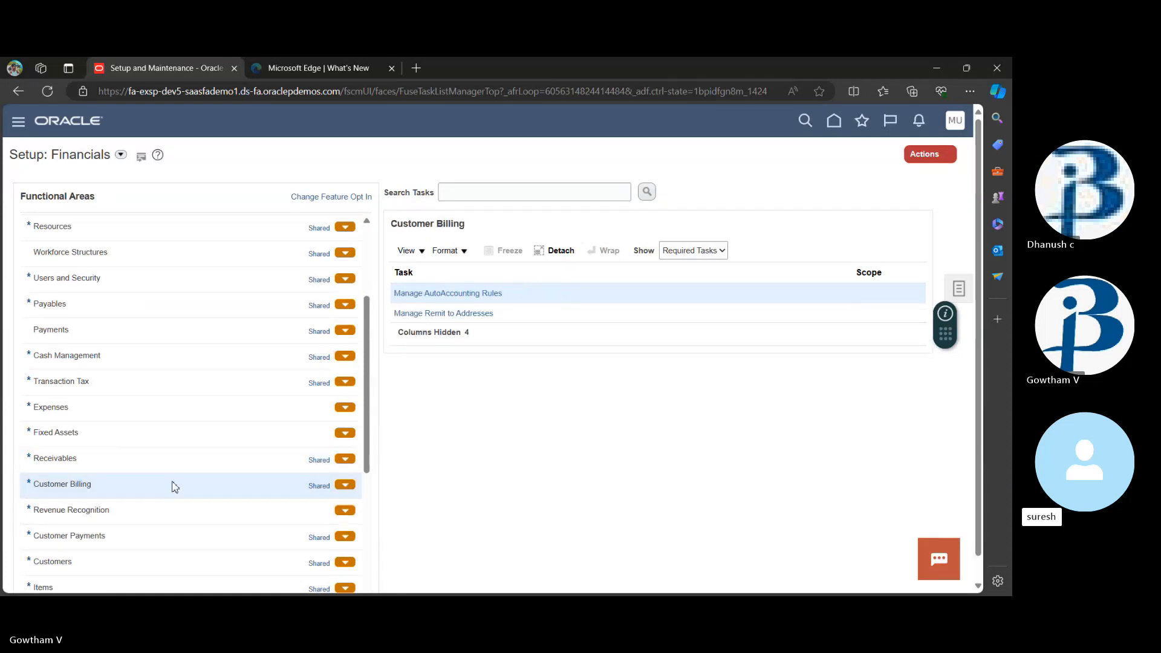
{"action": "left_click", "coordinate": [716, 246]}
{"action": "left_click", "coordinate": [692, 267]}
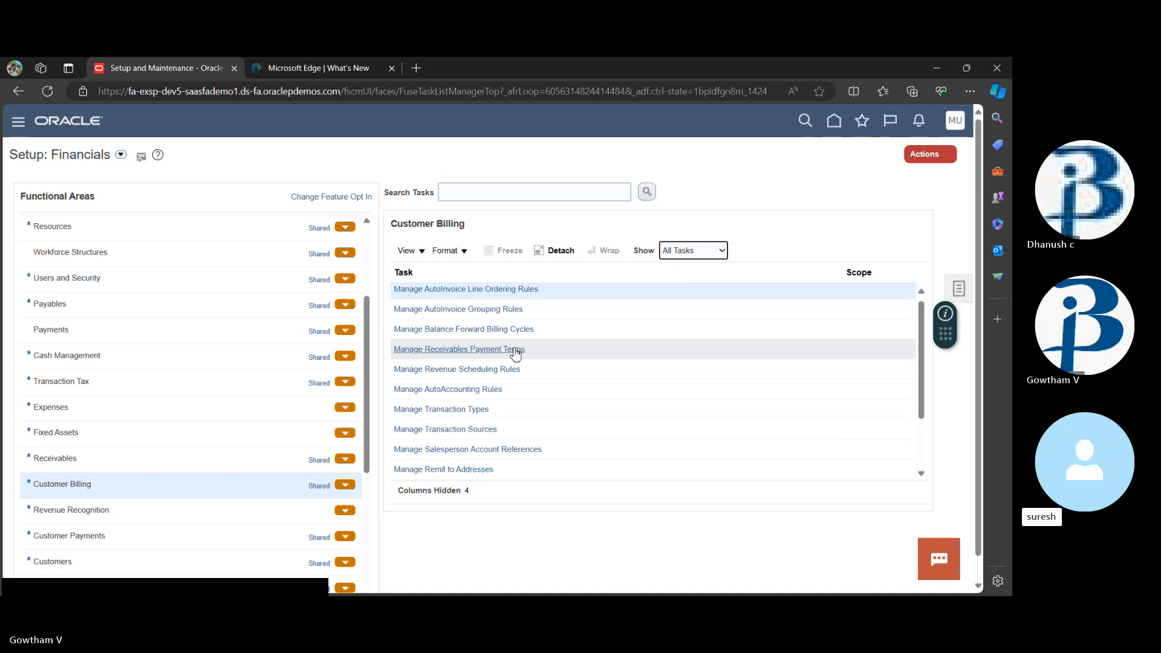
Step: Open the Manage Transaction Types task from the Customer Billing task list
{"action": "scroll", "coordinate": [516, 352], "scroll_direction": "down", "scroll_amount": 1}
{"action": "scroll", "coordinate": [515, 352], "scroll_direction": "down", "scroll_amount": 2}
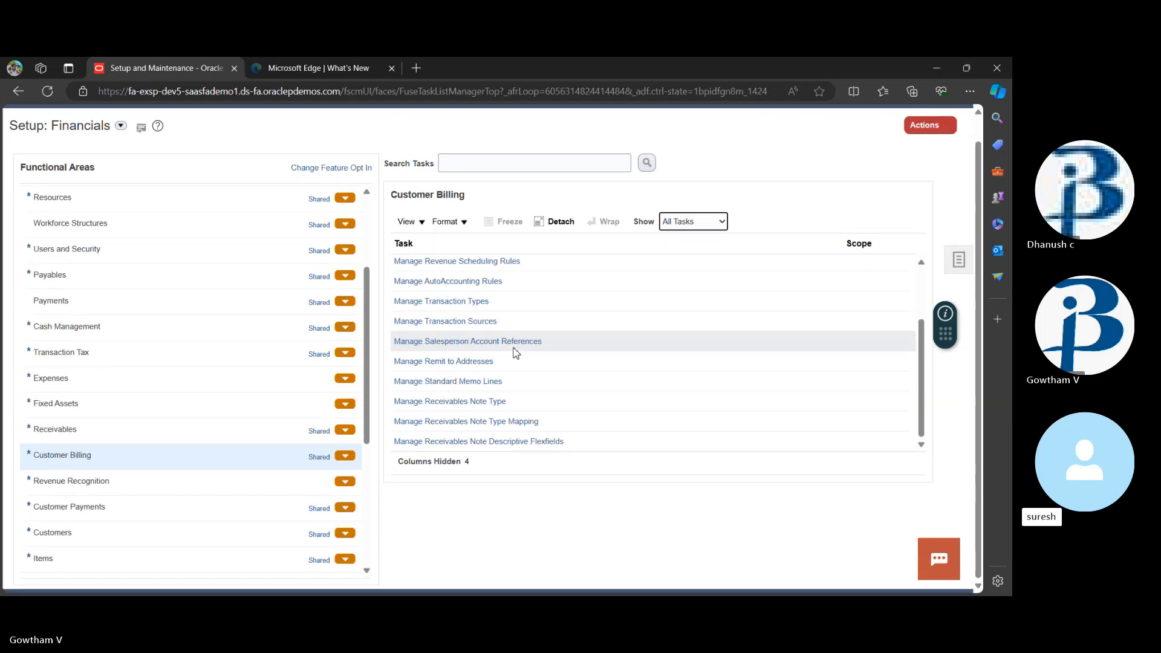
{"action": "scroll", "coordinate": [516, 353], "scroll_direction": "up", "scroll_amount": 3}
{"action": "scroll", "coordinate": [515, 352], "scroll_direction": "up", "scroll_amount": 2}
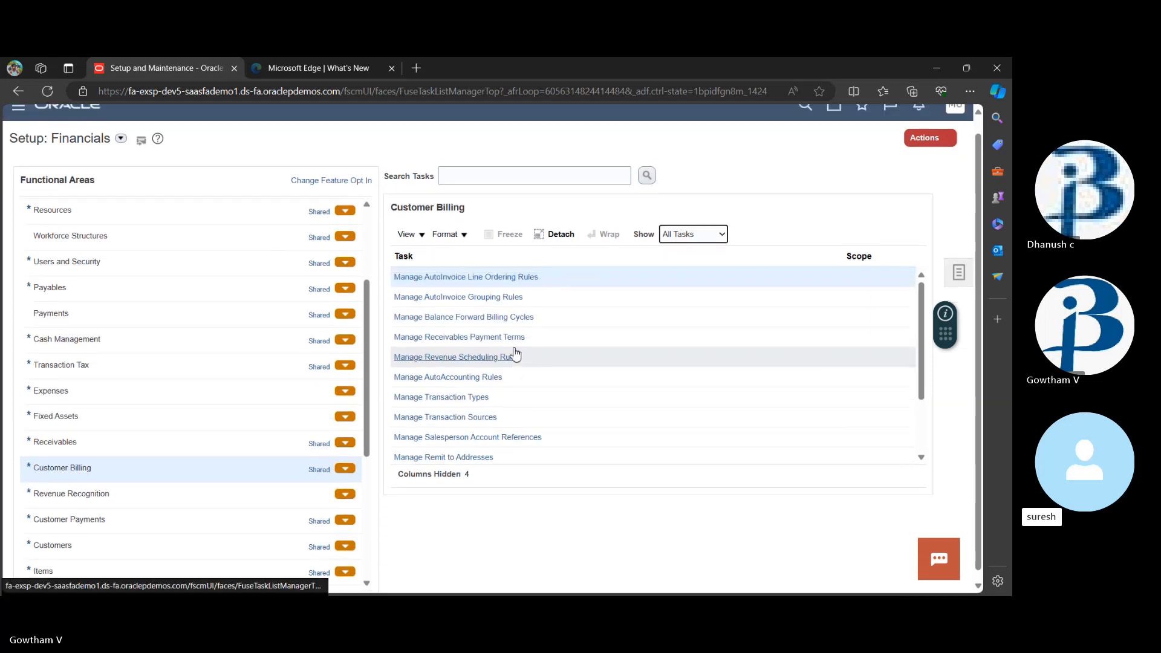
{"action": "scroll", "coordinate": [516, 353], "scroll_direction": "down", "scroll_amount": 3}
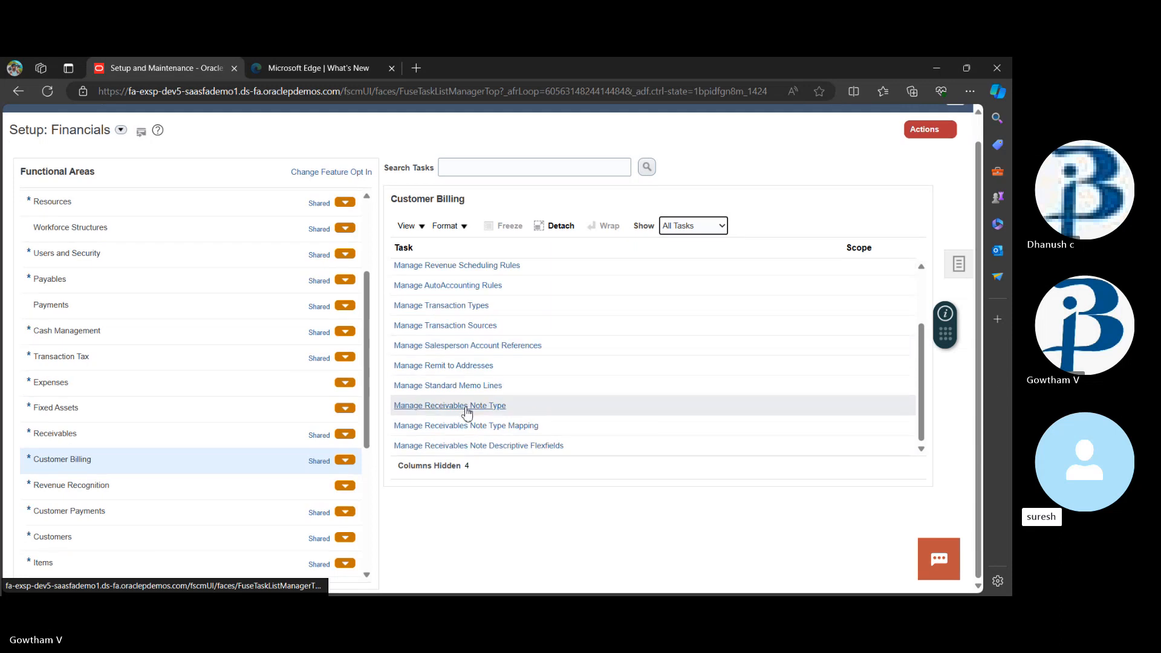
{"action": "left_click", "coordinate": [462, 307]}
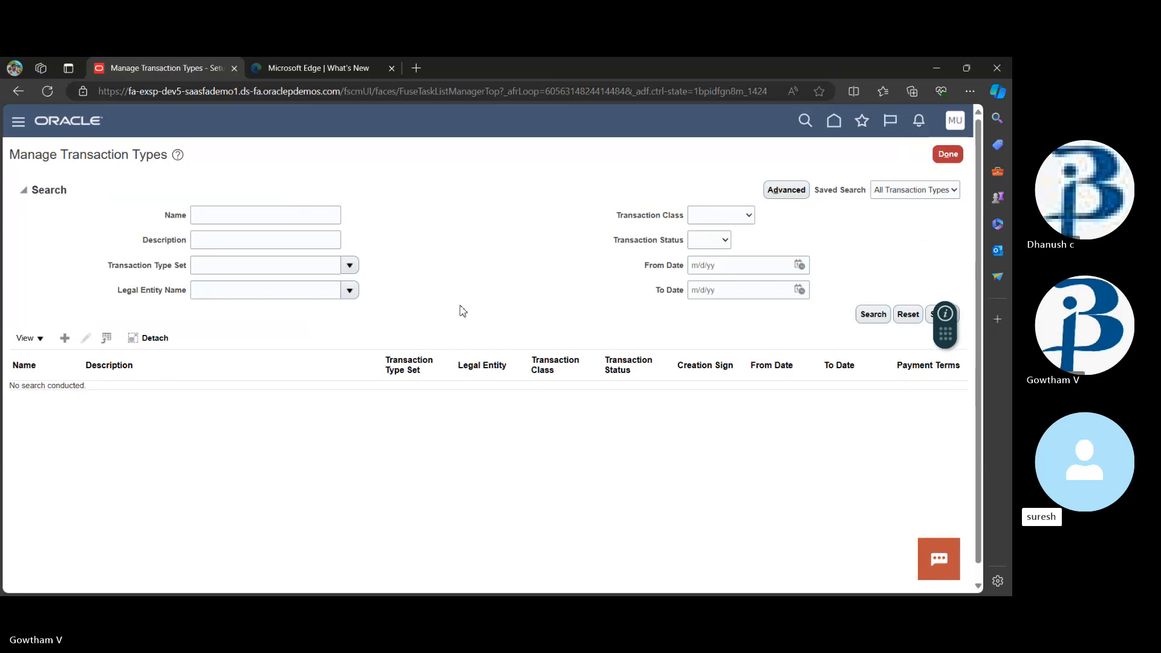
Step: Search for transaction types in the 05 SALES transaction type set
{"action": "left_click", "coordinate": [350, 265]}
{"action": "left_click", "coordinate": [296, 308]}
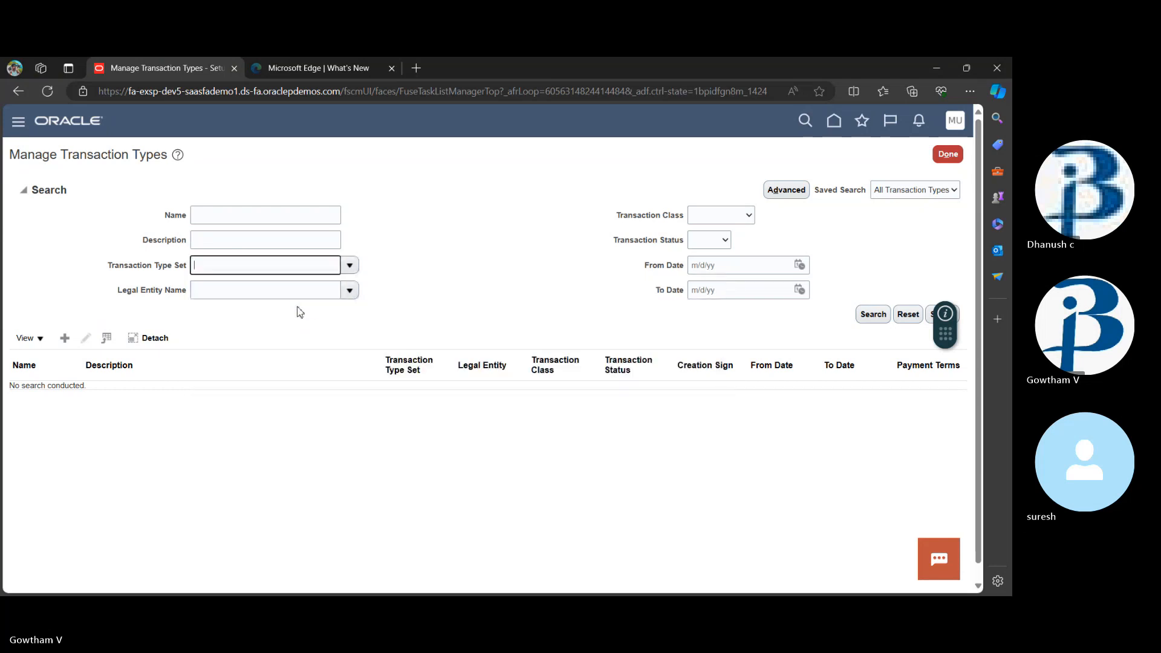
{"action": "left_click", "coordinate": [871, 315]}
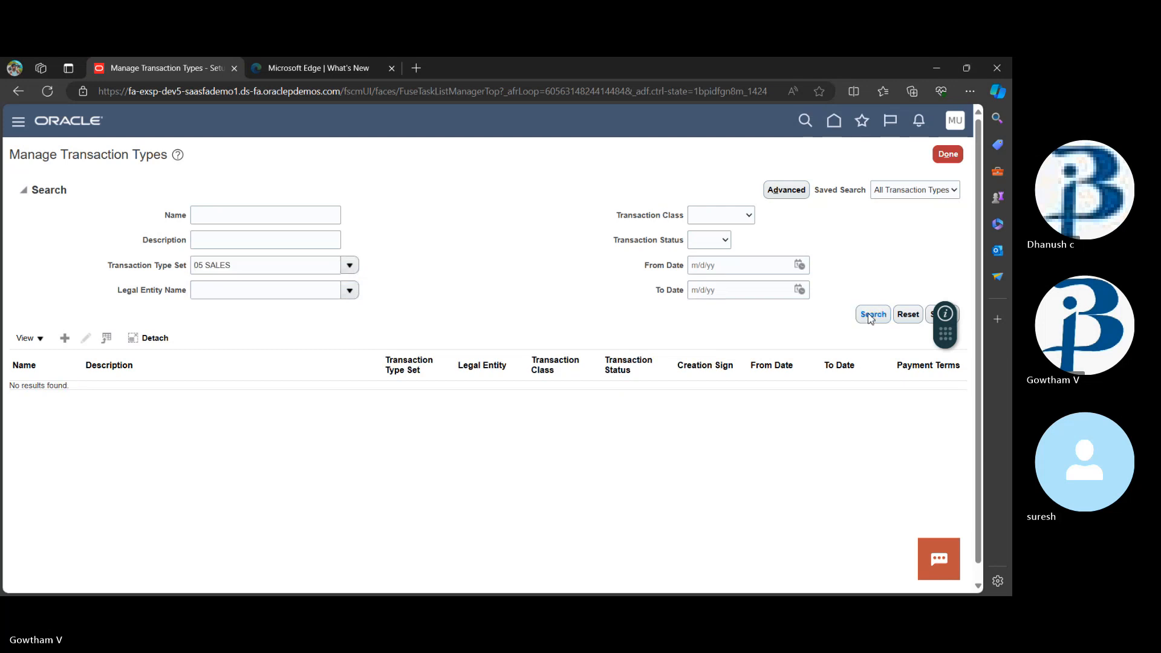
{"action": "left_click", "coordinate": [875, 316]}
Step: Search for transaction types in the AMUL RDS transaction type set
{"action": "left_click", "coordinate": [355, 266]}
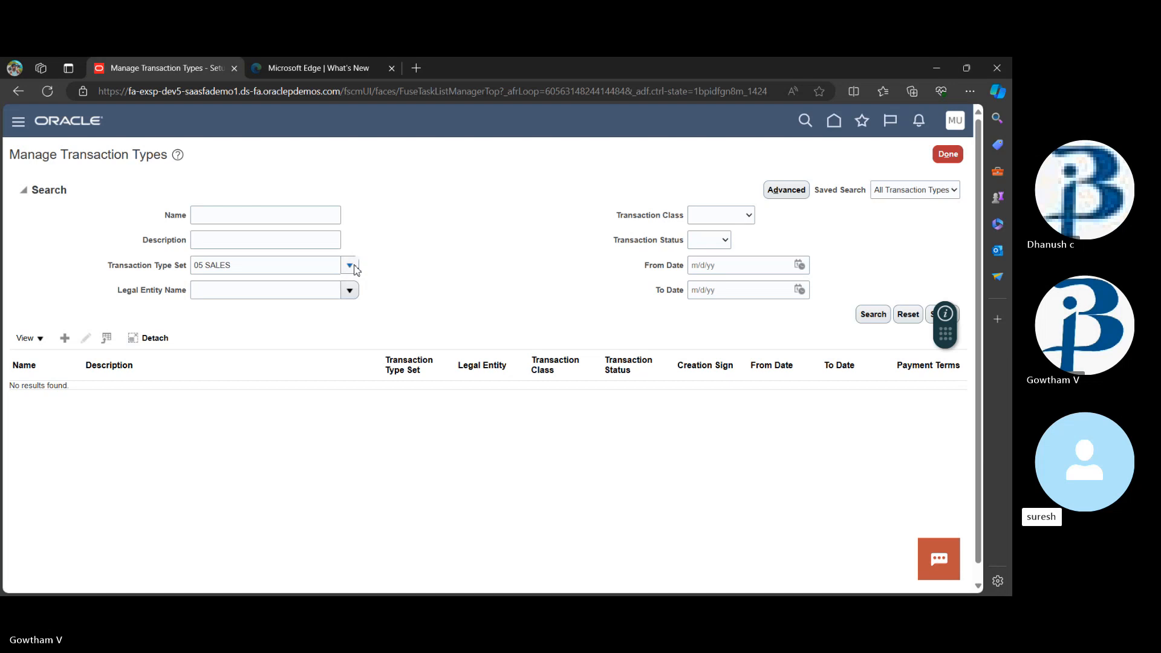
{"action": "left_click", "coordinate": [318, 445]}
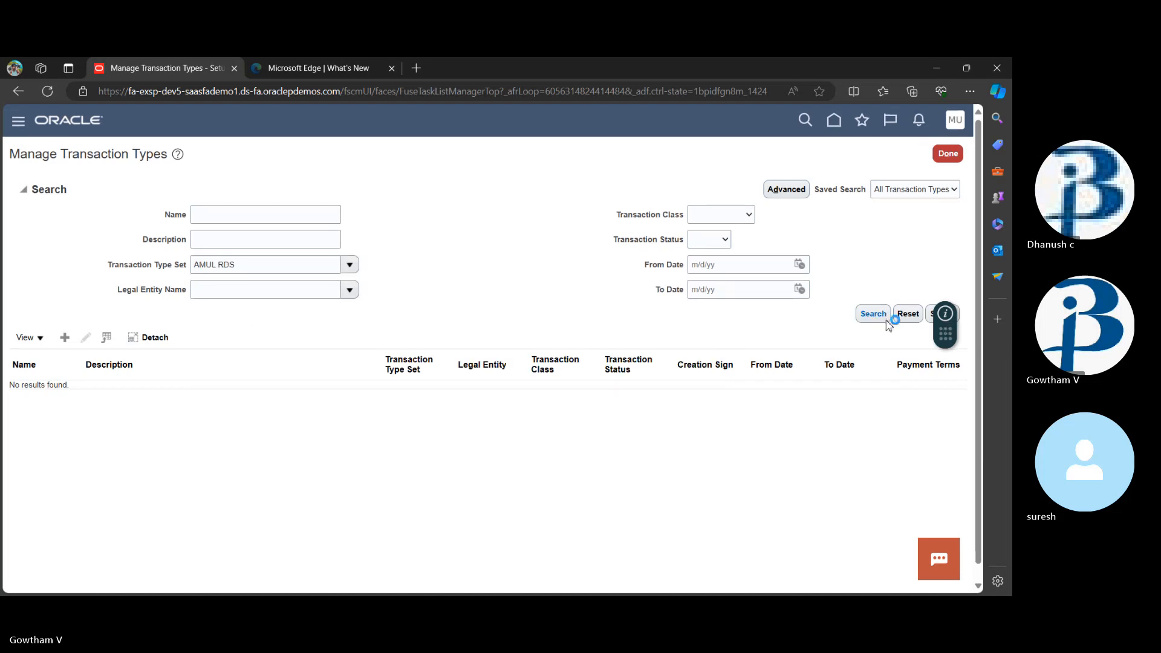
{"action": "left_click", "coordinate": [359, 265]}
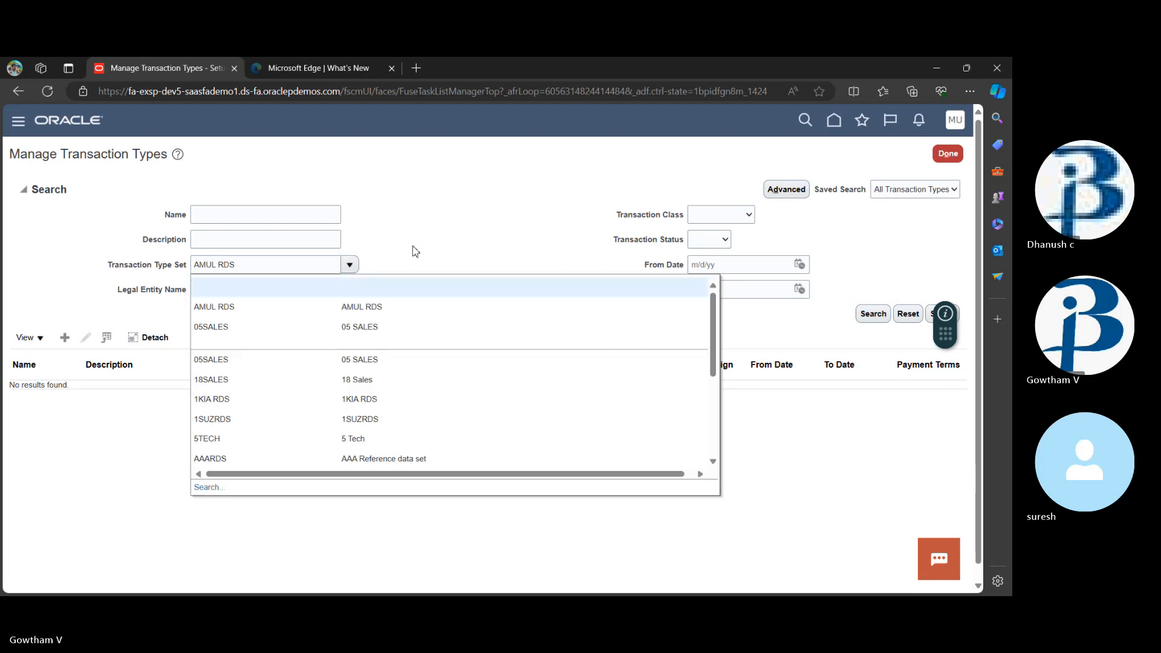
{"action": "left_click", "coordinate": [413, 246]}
{"action": "left_click_drag", "start_coordinate": [413, 246], "coordinate": [353, 297]}
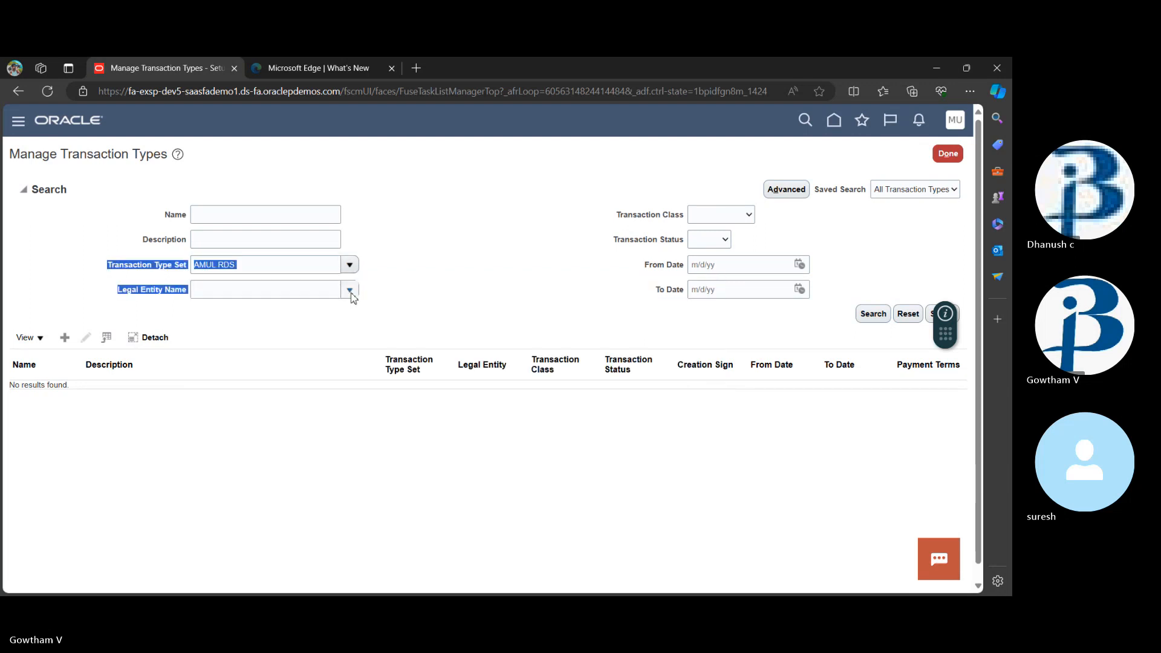
Step: Set the legal entity search criterion to Austria Legal Entity
{"action": "left_click", "coordinate": [351, 290]}
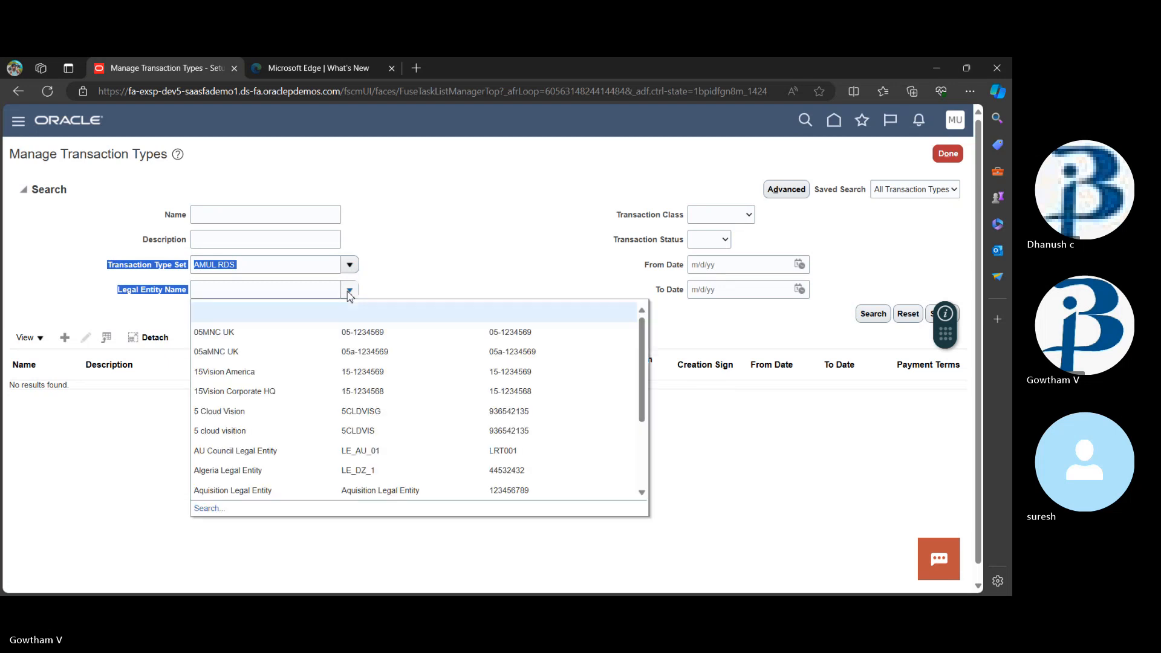
{"action": "scroll", "coordinate": [278, 397], "scroll_direction": "down", "scroll_amount": 3}
{"action": "scroll", "coordinate": [277, 397], "scroll_direction": "up", "scroll_amount": 3}
{"action": "scroll", "coordinate": [278, 402], "scroll_direction": "down", "scroll_amount": 3}
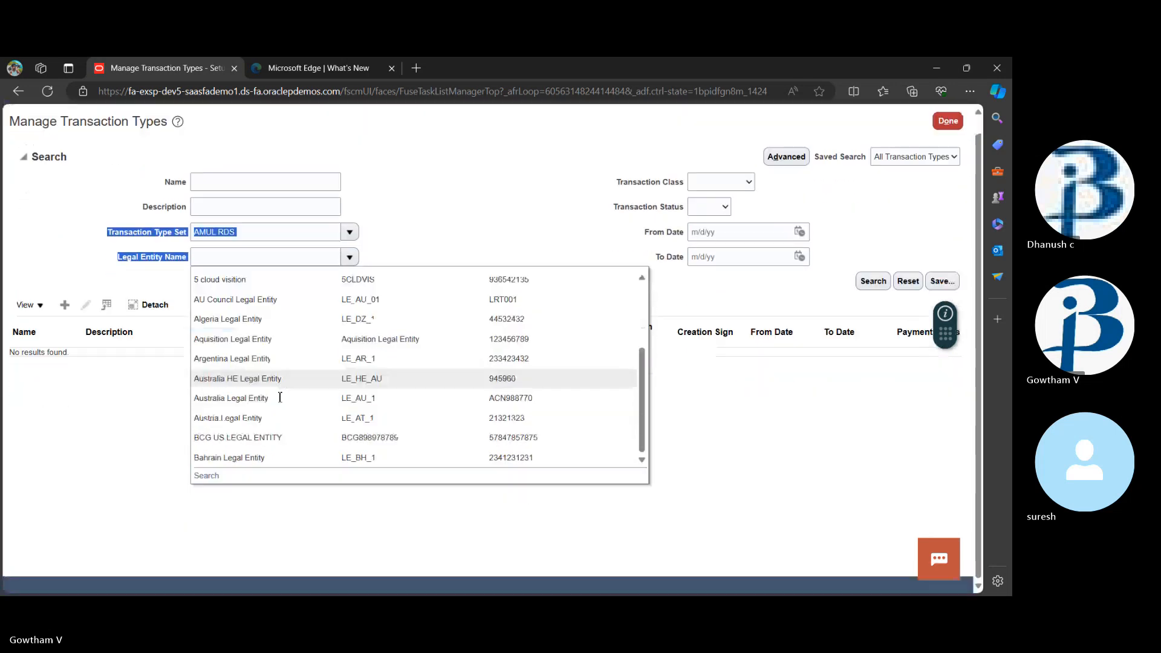
{"action": "left_click", "coordinate": [269, 436]}
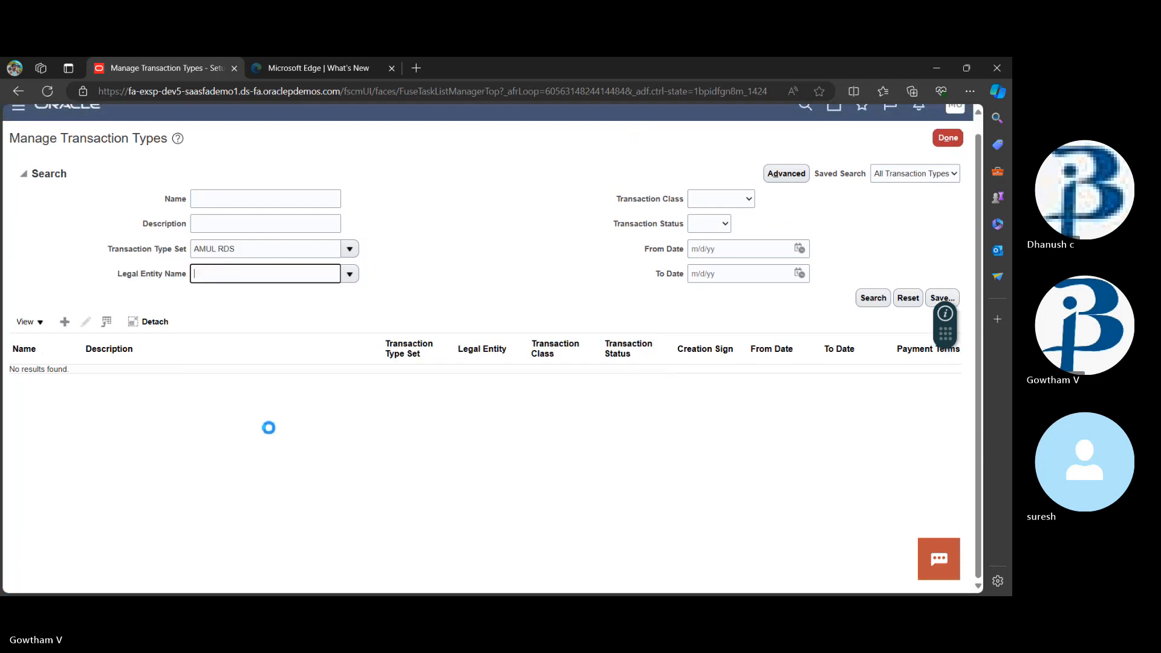
Step: Clear the transaction type set criterion and search for transaction types by legal entity only
{"action": "left_click", "coordinate": [276, 251]}
{"action": "key", "text": "BackSpace"}
{"action": "key", "text": "BackSpace"}
{"action": "key", "text": "BackSpace"}
{"action": "key", "text": "BackSpace"}
{"action": "key", "text": "BackSpace"}
{"action": "key", "text": "BackSpace"}
{"action": "key", "text": "BackSpace"}
{"action": "key", "text": "BackSpace"}
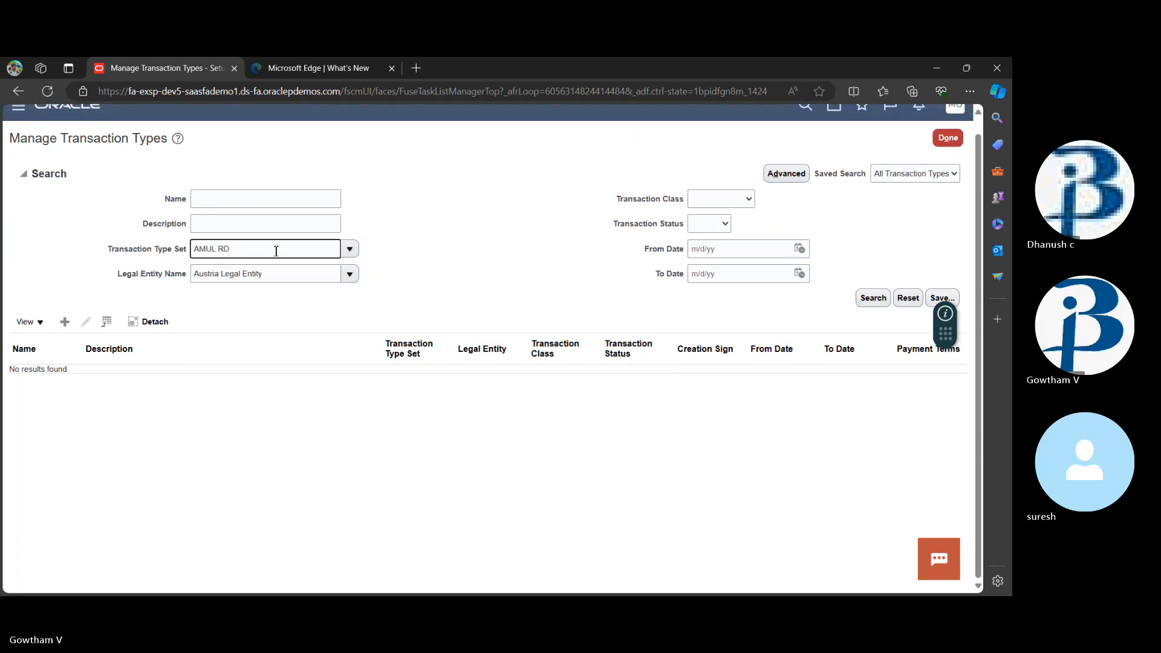
{"action": "left_click", "coordinate": [874, 298]}
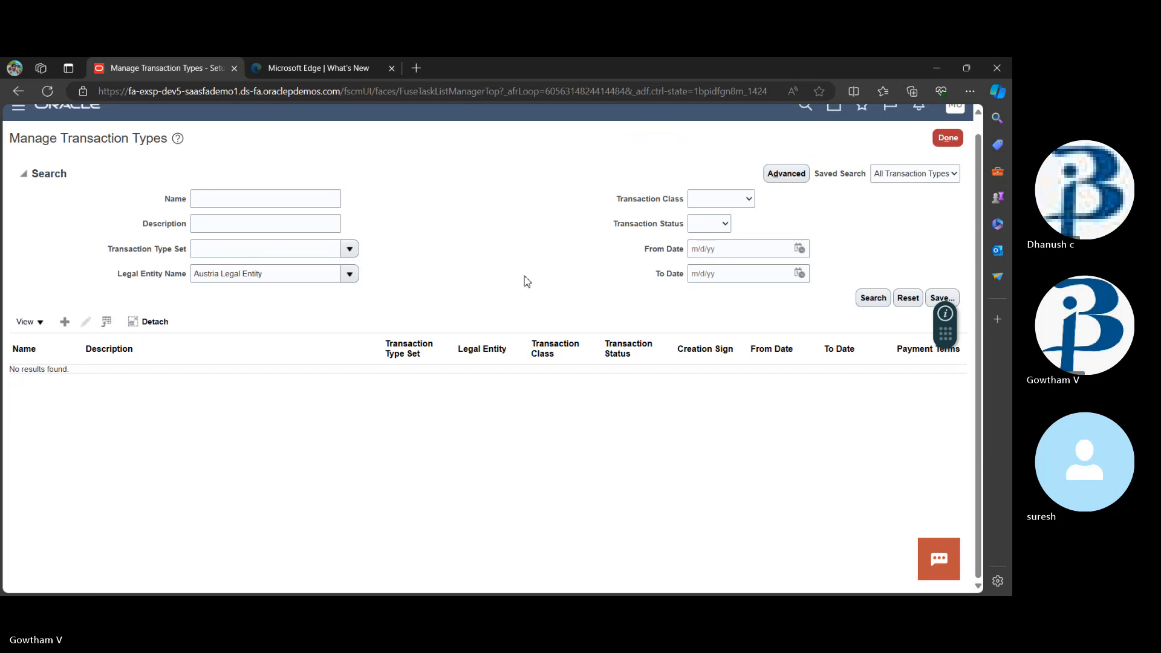
Step: Start a new transaction type in the 05 SALES set with Algeria Legal Entity as the legal entity
{"action": "left_click", "coordinate": [64, 323]}
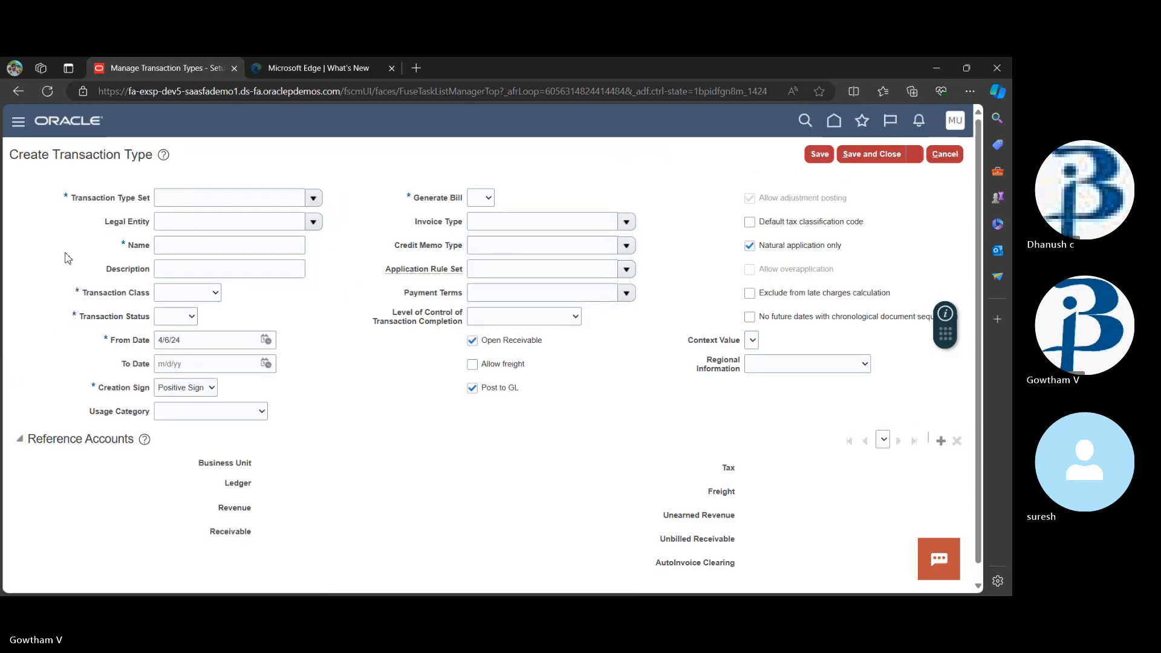
{"action": "left_click", "coordinate": [314, 200]}
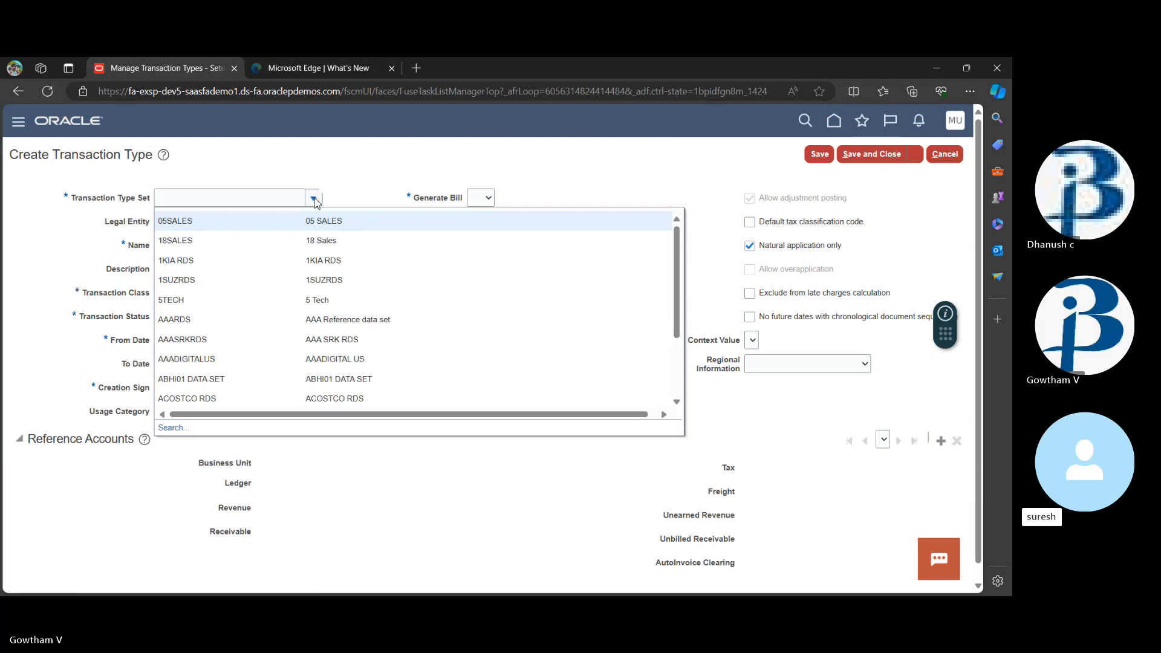
{"action": "left_click", "coordinate": [280, 219]}
{"action": "left_click", "coordinate": [265, 221]}
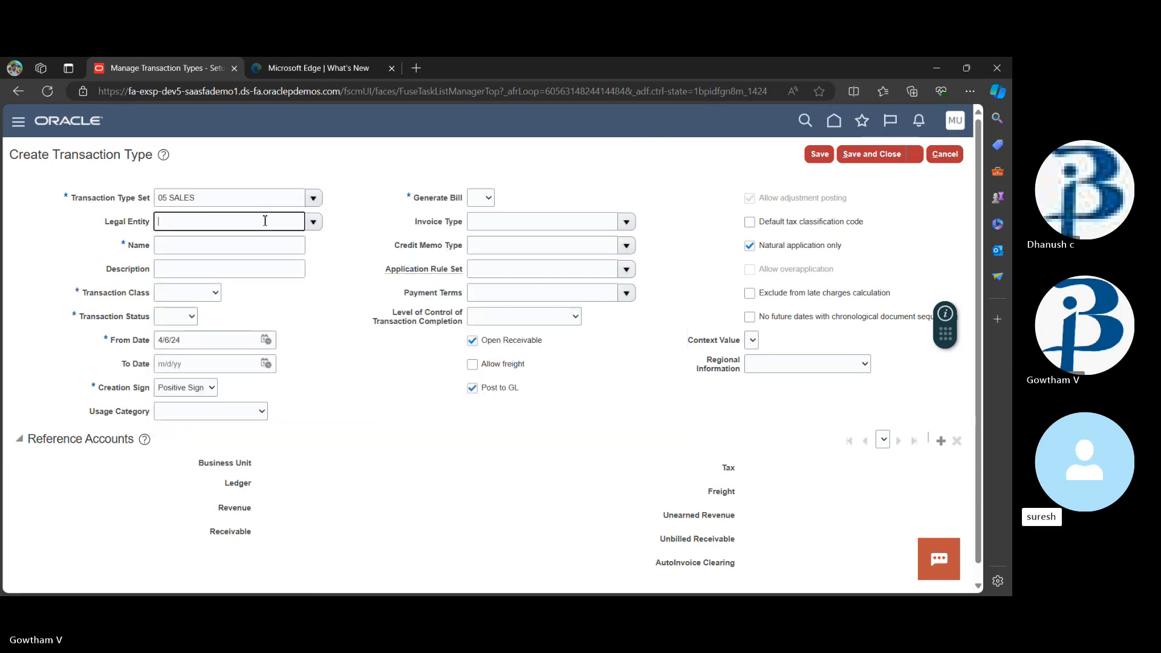
{"action": "left_click", "coordinate": [314, 222]}
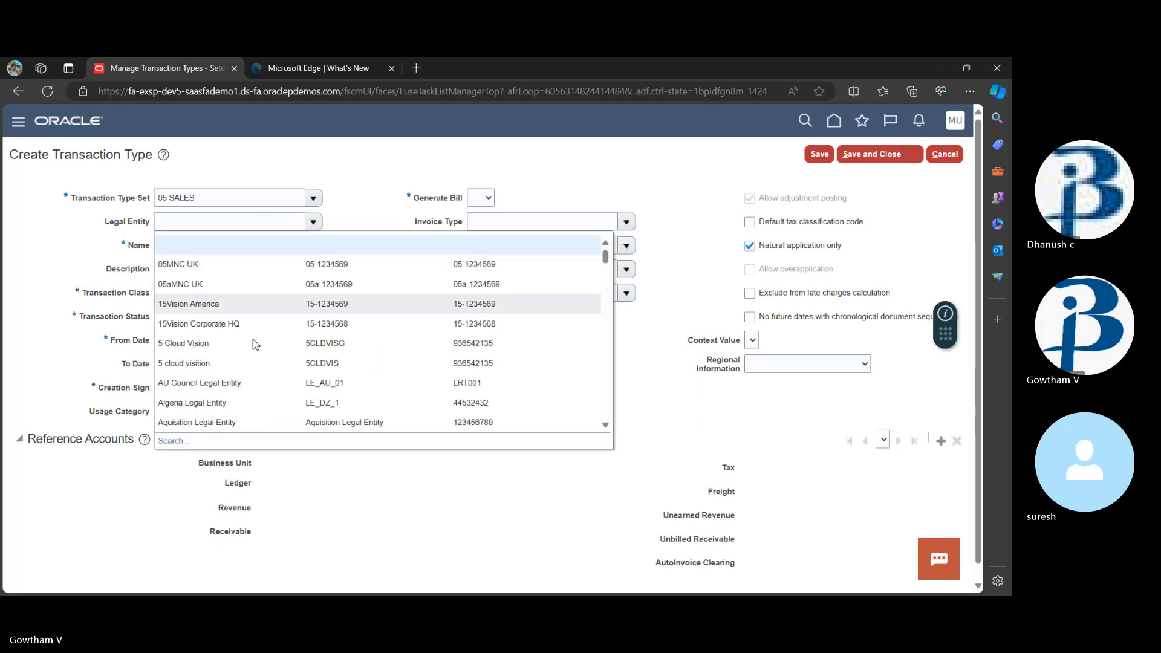
{"action": "scroll", "coordinate": [233, 390], "scroll_direction": "down", "scroll_amount": 1}
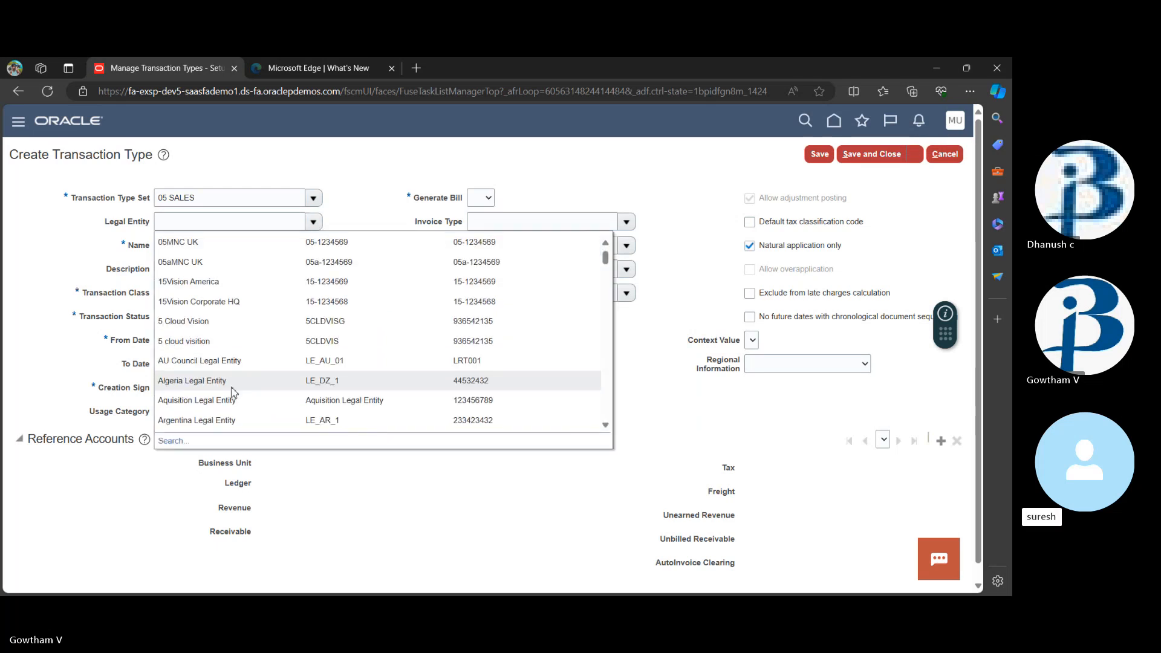
{"action": "left_click", "coordinate": [232, 386]}
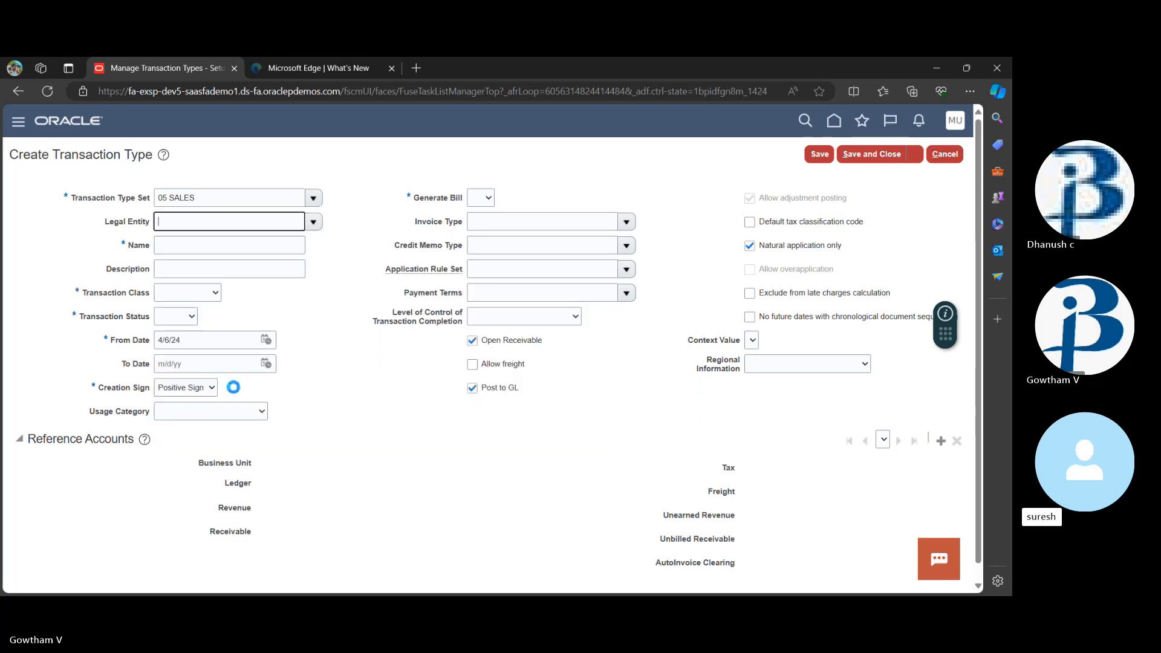
Step: Name the new transaction type Gosales
{"action": "left_click", "coordinate": [270, 248]}
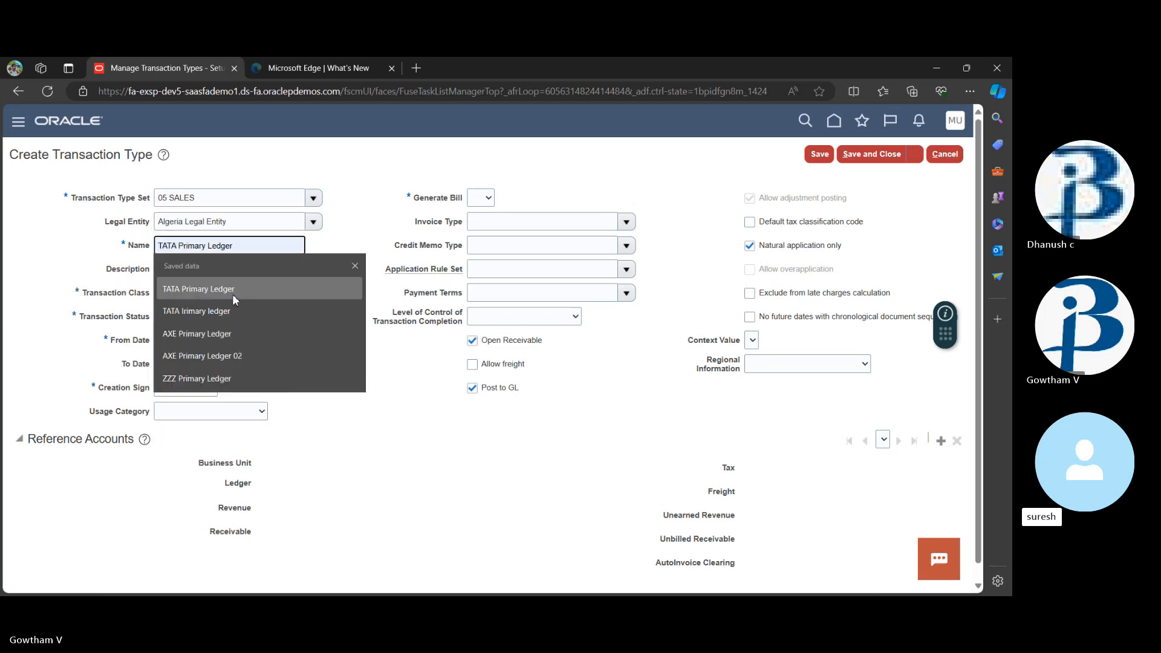
{"action": "left_click", "coordinate": [445, 512]}
{"action": "left_click", "coordinate": [209, 249]}
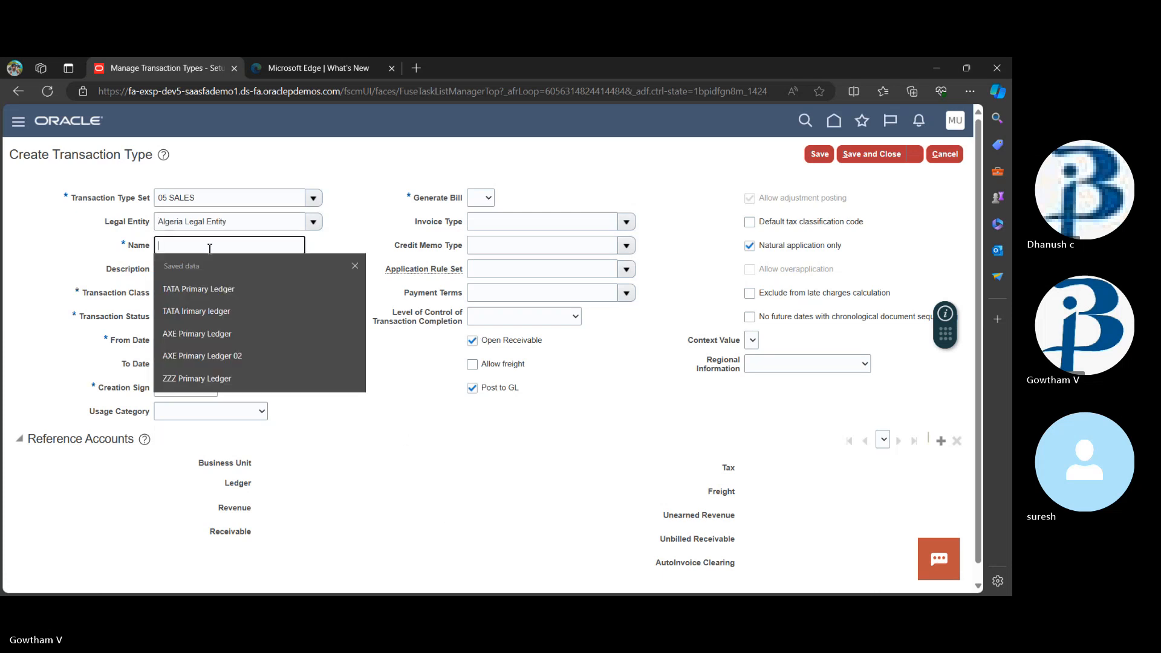
{"action": "type", "text": "sales "}
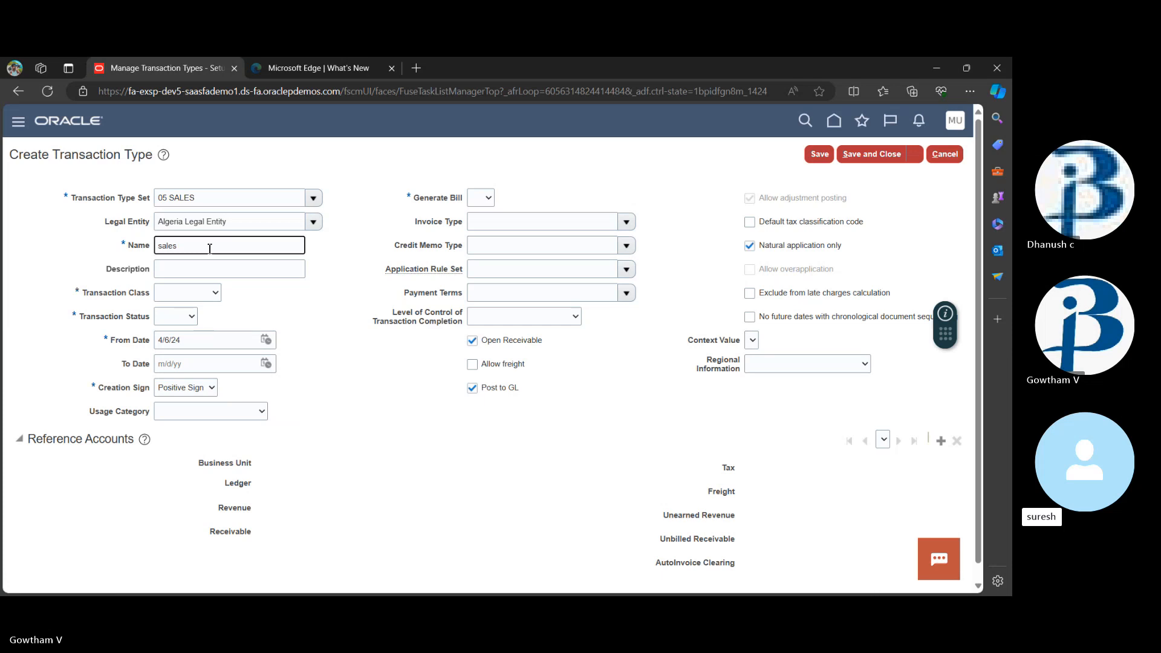
{"action": "type", "text": "AB"}
{"action": "key", "text": "ctrl+a"}
{"action": "key", "text": "BackSpace"}
{"action": "type", "text": "G sales"}
{"action": "left_click", "coordinate": [168, 248]}
{"action": "key", "text": "BackSpace"}
{"action": "type", "text": "o"}
Step: Set the transaction class of the new transaction type to Credit Memo
{"action": "left_click", "coordinate": [206, 295]}
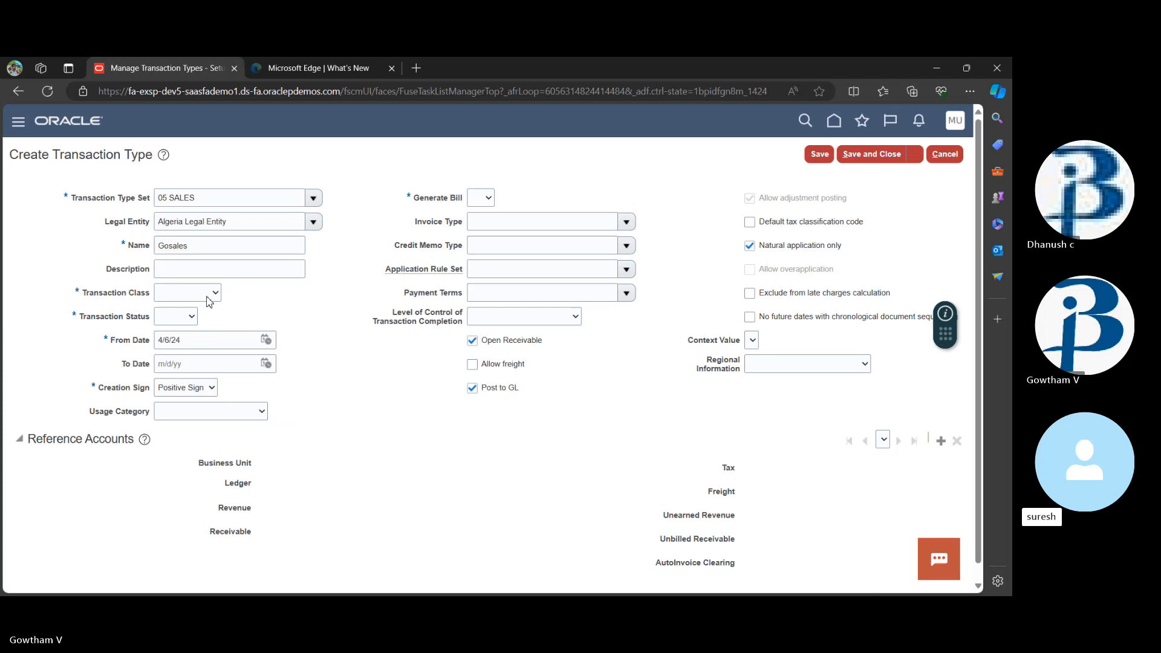
{"action": "left_click", "coordinate": [214, 328]}
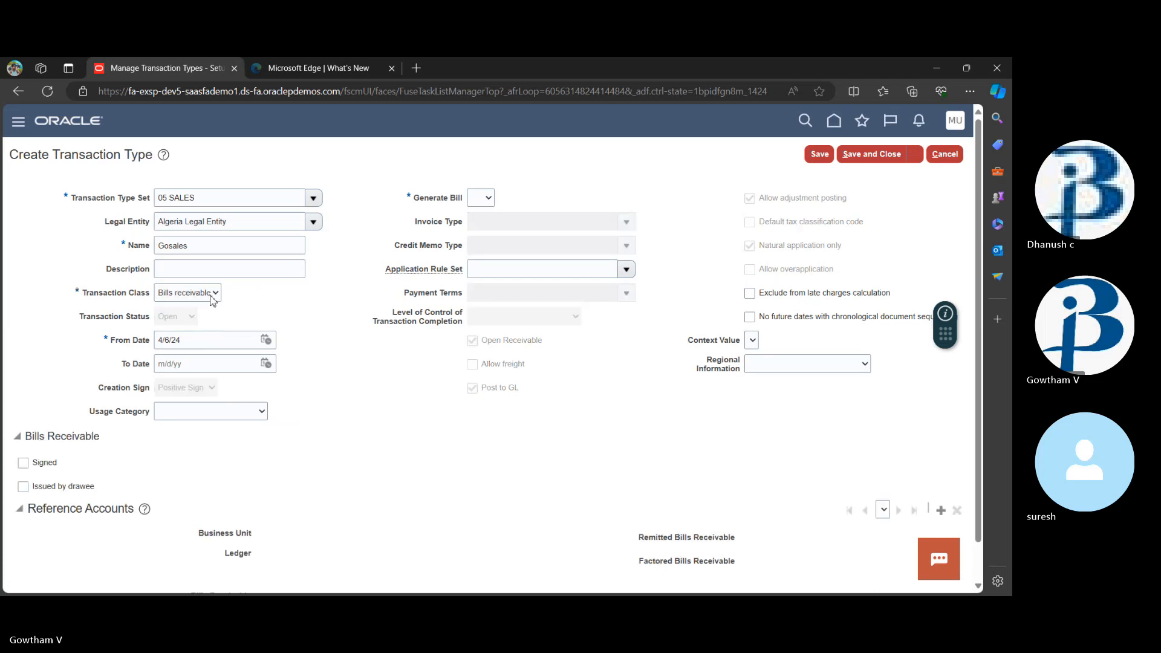
{"action": "left_click", "coordinate": [210, 334]}
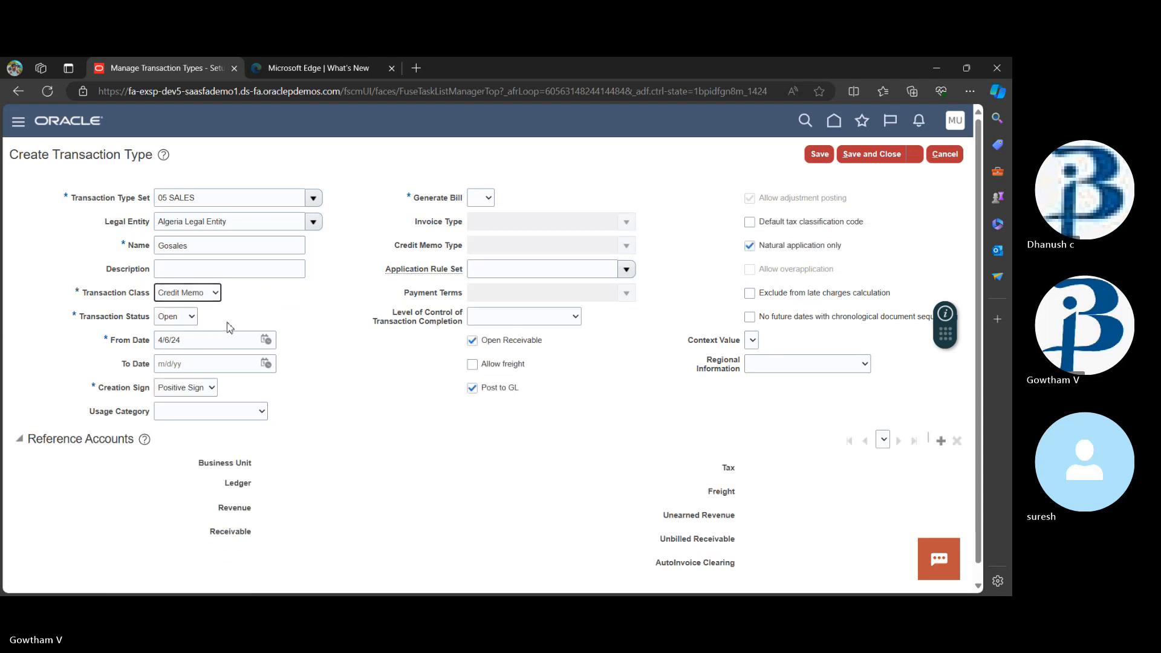
Step: Set Generate Bill to Yes for the Gosales transaction type, then save and close it
{"action": "left_click", "coordinate": [488, 202]}
{"action": "left_click", "coordinate": [483, 240]}
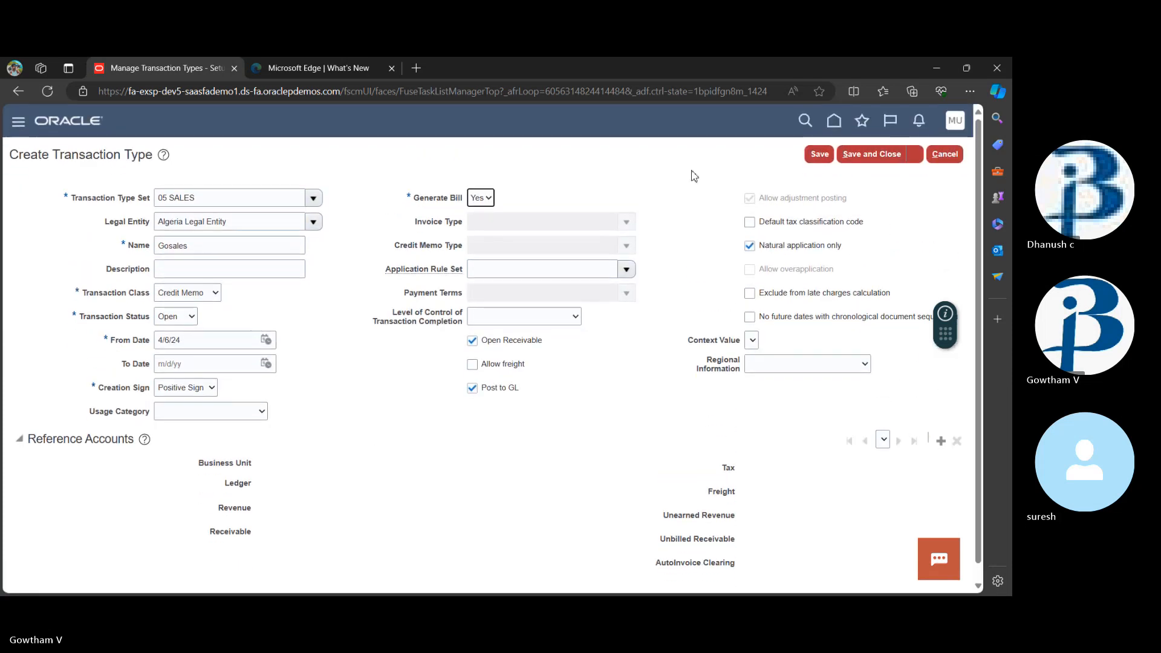
{"action": "left_click", "coordinate": [821, 154]}
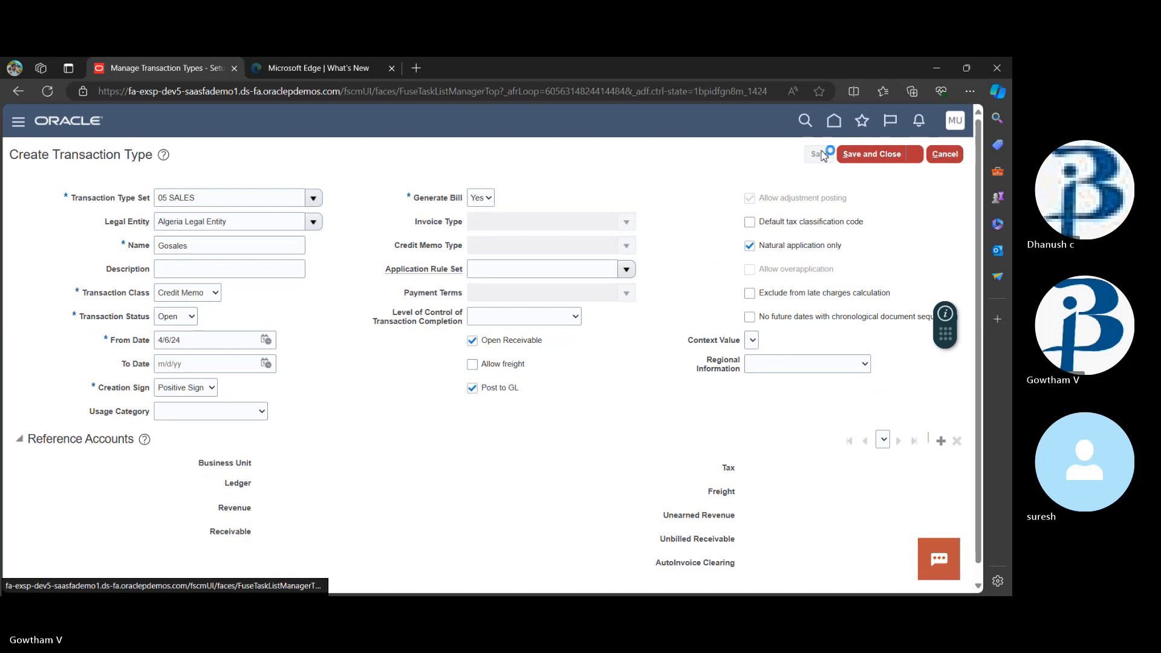
{"action": "left_click", "coordinate": [821, 155]}
{"action": "left_click", "coordinate": [879, 154]}
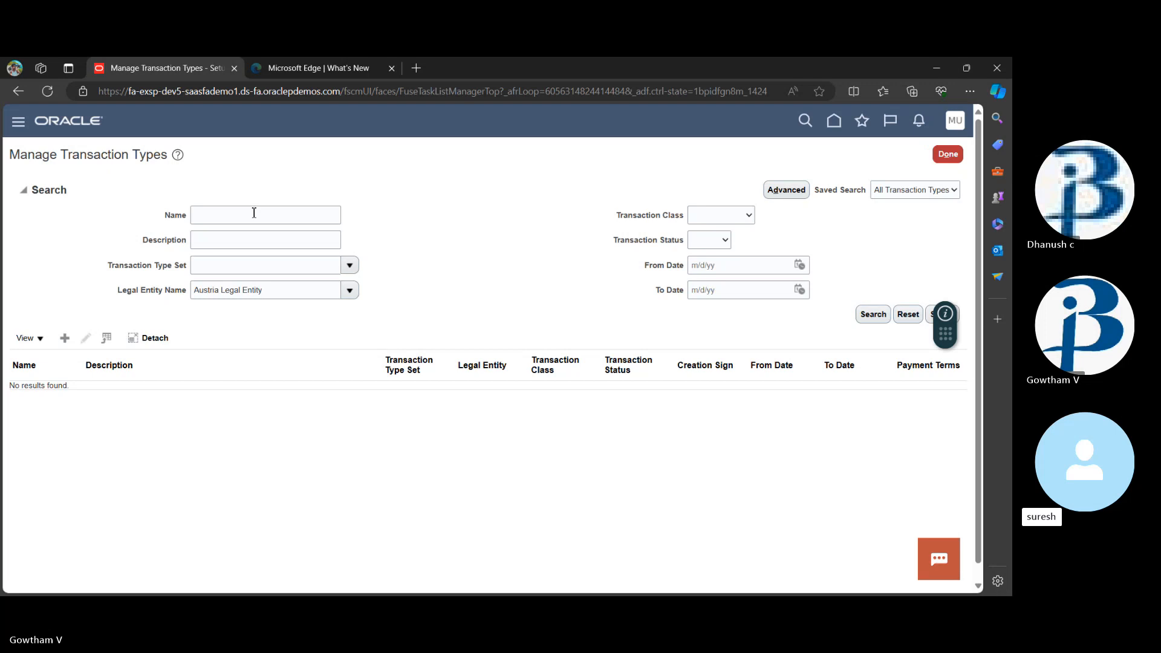
Step: Search for the transaction type named gosales with the legal entity criterion cleared, and select its row in the results
{"action": "left_click", "coordinate": [254, 213]}
{"action": "type", "text": "gosales"}
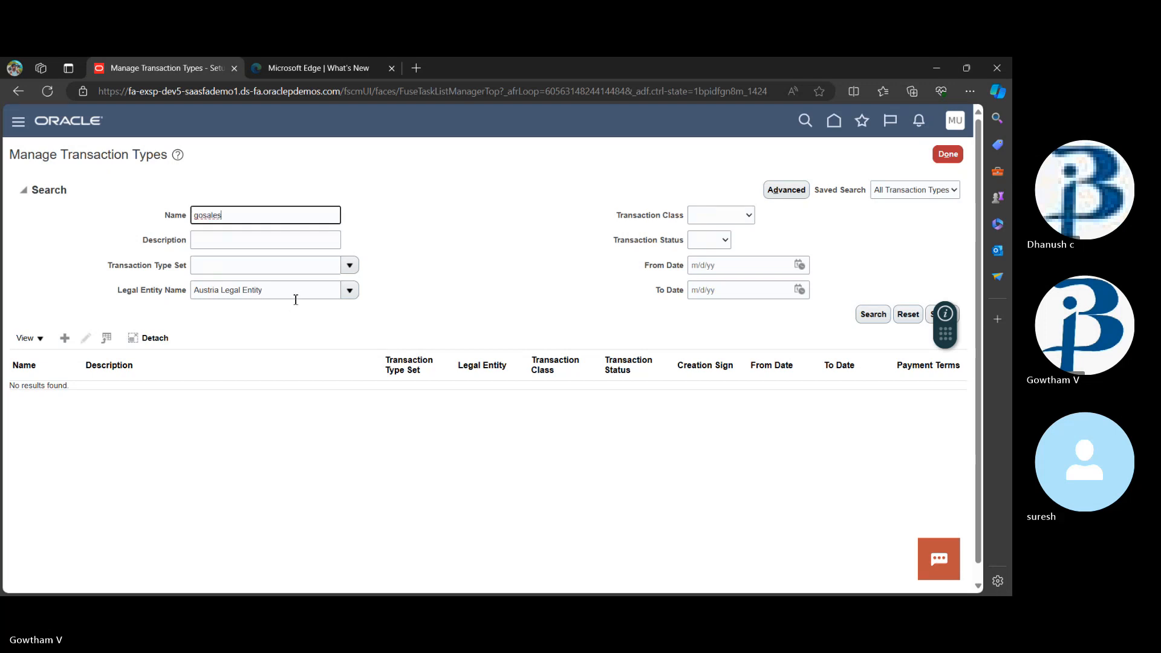
{"action": "left_click", "coordinate": [299, 295]}
{"action": "key", "text": "BackSpace"}
{"action": "key", "text": "ctrl+a"}
{"action": "key", "text": "BackSpace"}
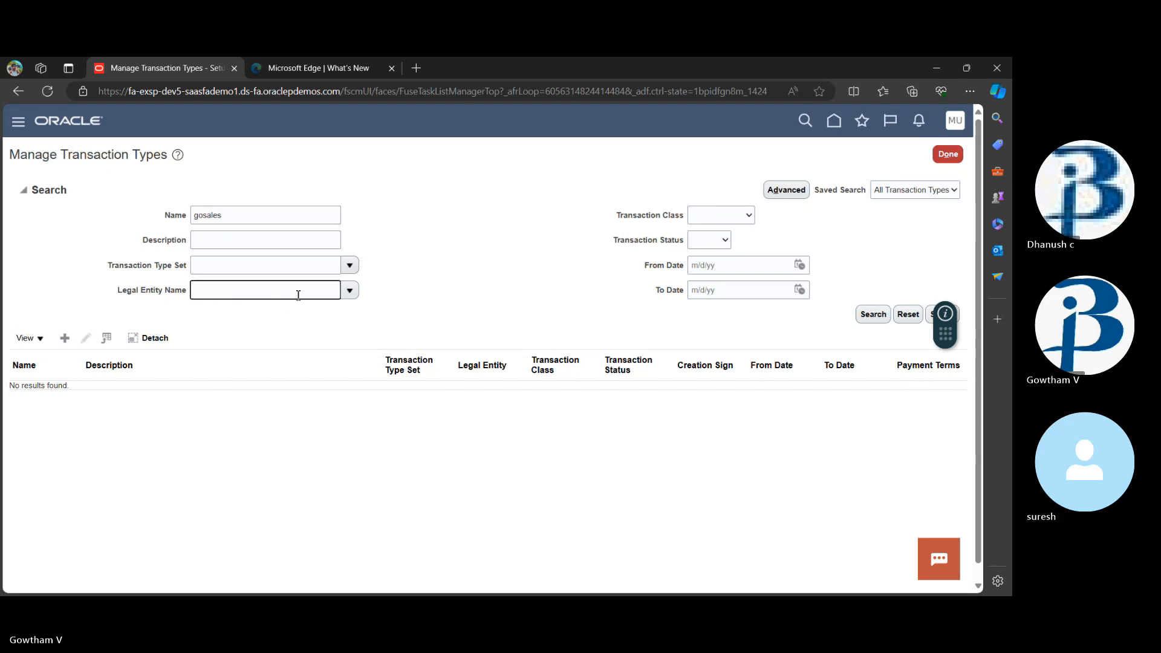
{"action": "left_click", "coordinate": [873, 314]}
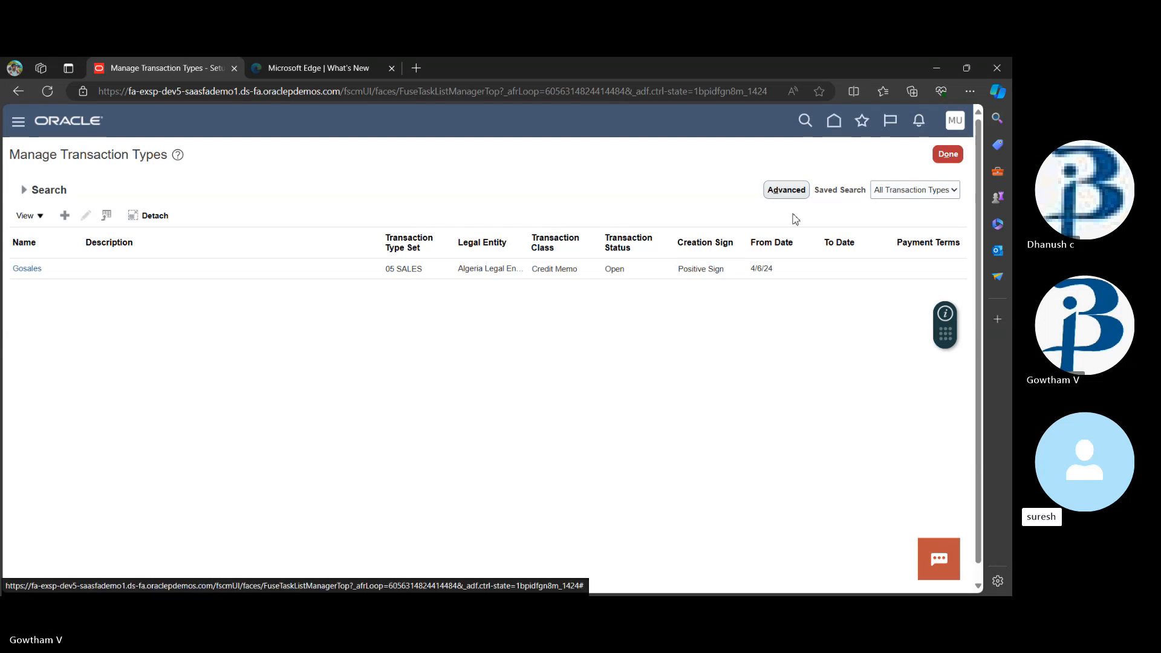
{"action": "left_click", "coordinate": [658, 263]}
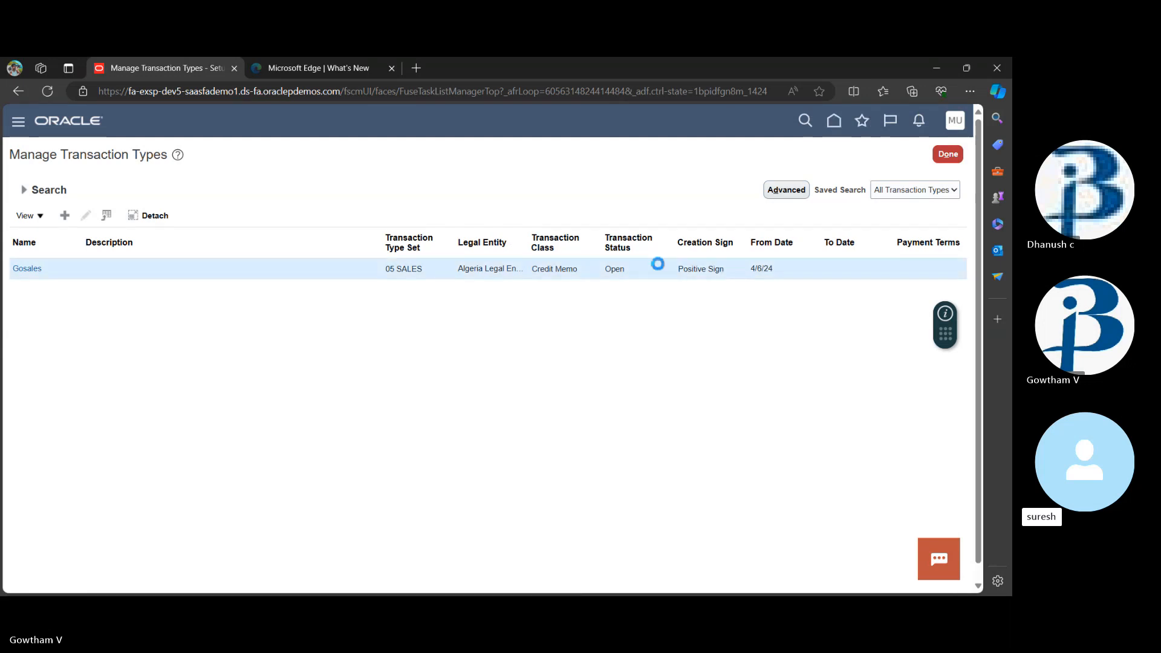